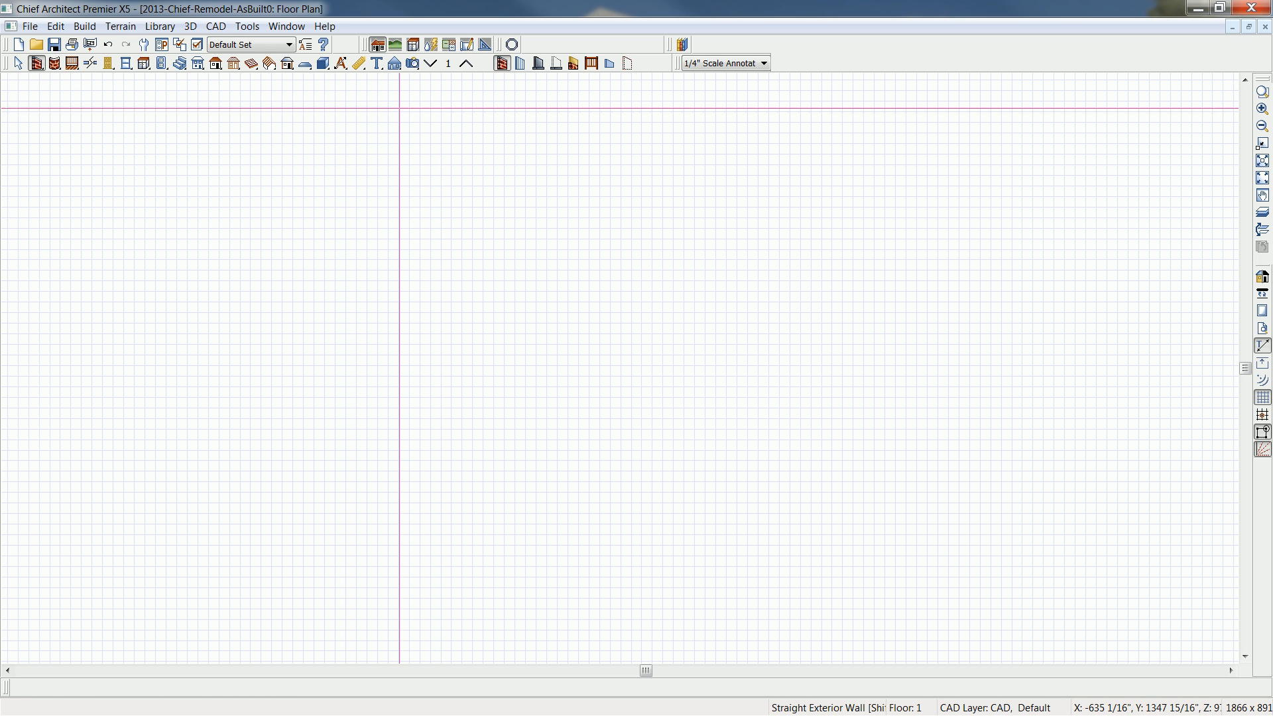
- Draw a closed eight-wall exterior outline about 37' wide and 43' deep, stepped on both sides, and generate automatic exterior dimensions
left_click_drag(240, 160, 442, 455)
left_click_drag(442, 457, 441, 615)
left_click_drag(441, 615, 205, 610)
left_click_drag(206, 610, 209, 383)
left_click_drag(206, 383, 240, 378)
left_click_drag(240, 383, 241, 159)
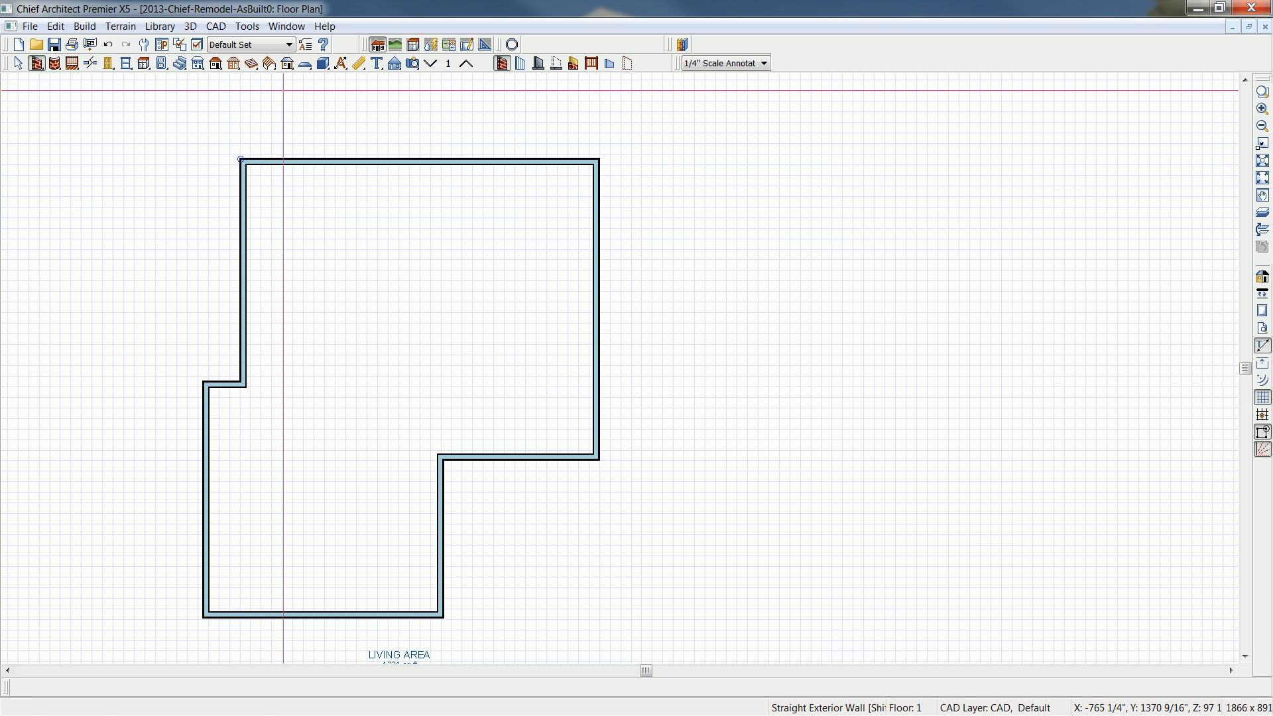
left_click(342, 63)
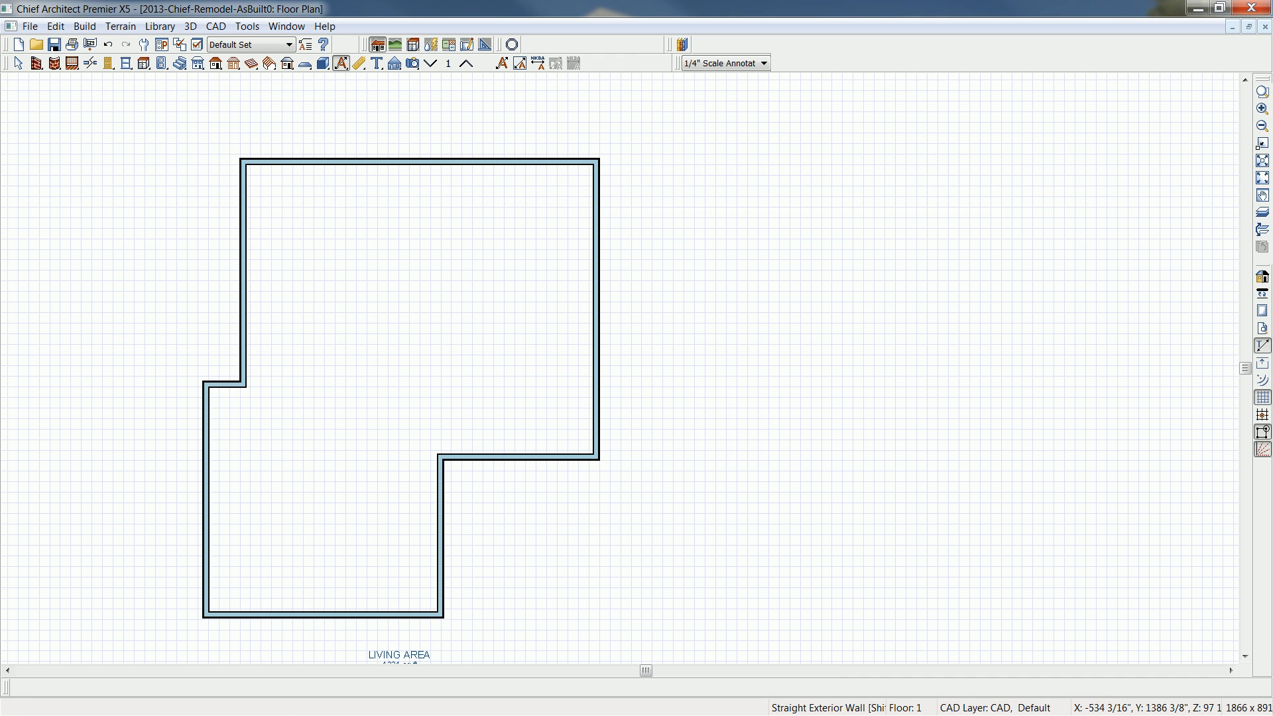
left_click(502, 63)
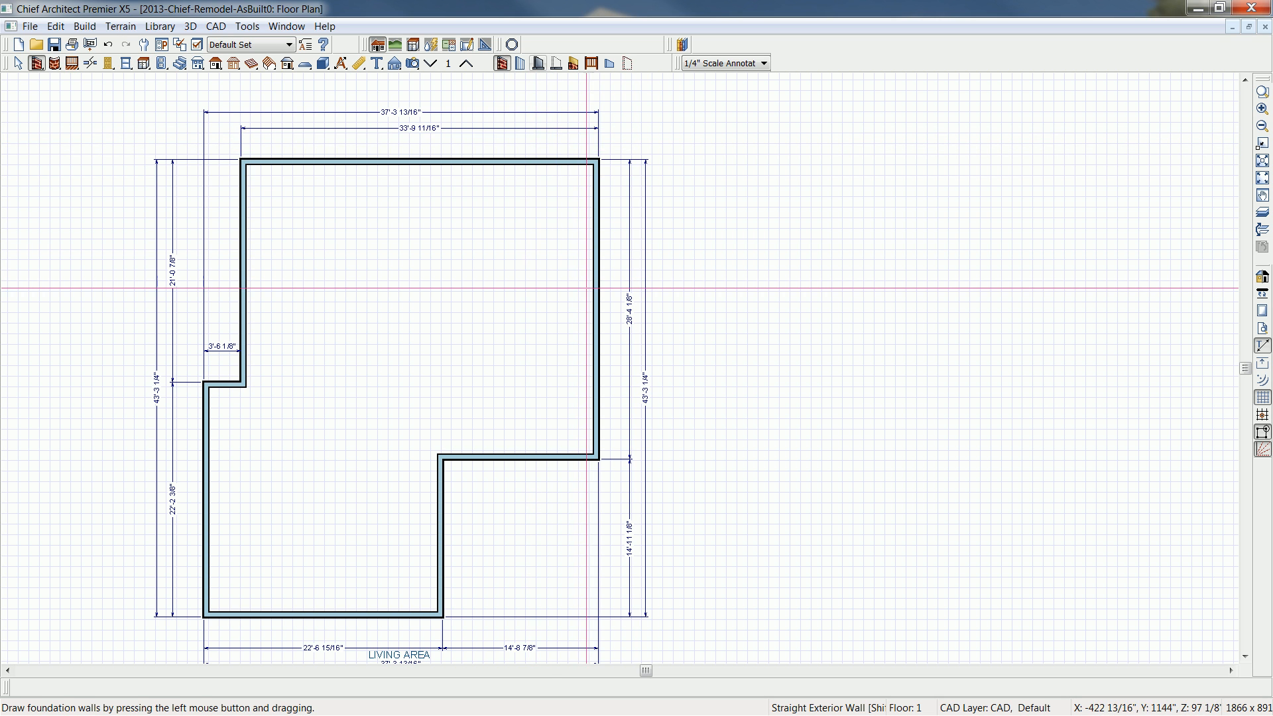
- Move the right exterior wall inward and set the upper section's width to 30'
left_click(595, 308)
left_click_drag(595, 308, 571, 308)
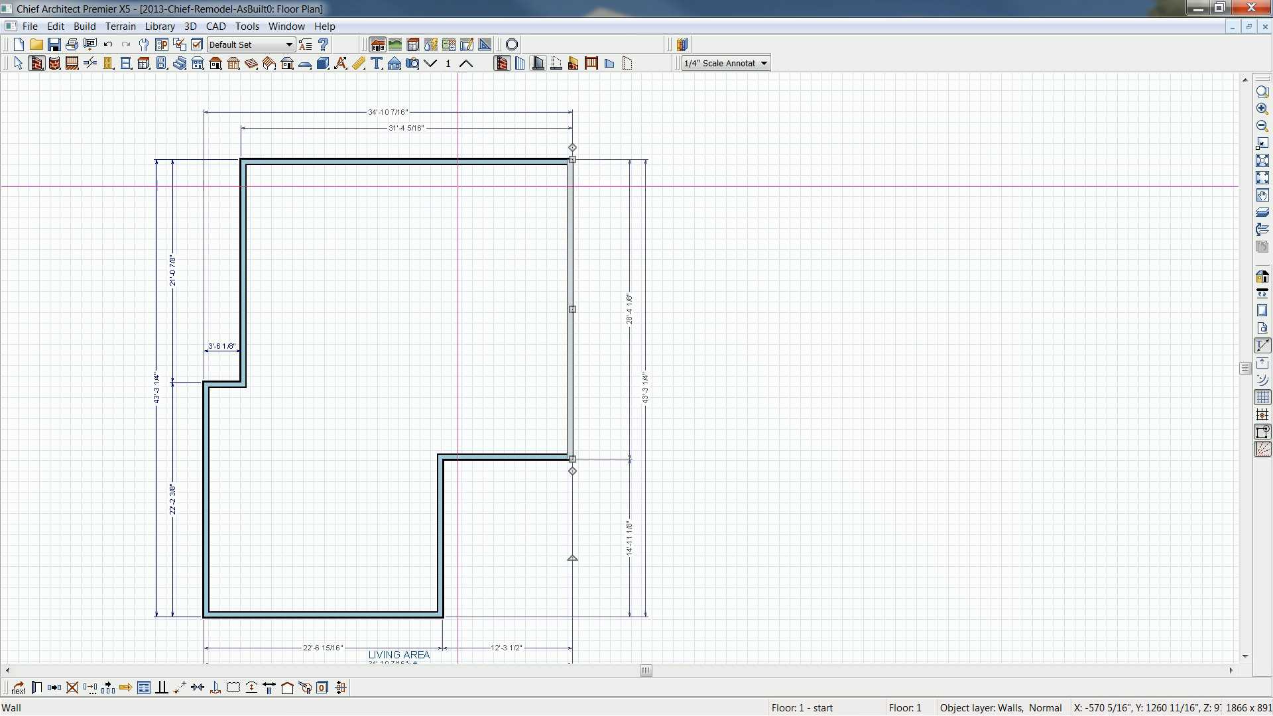
left_click(415, 129)
type("30")
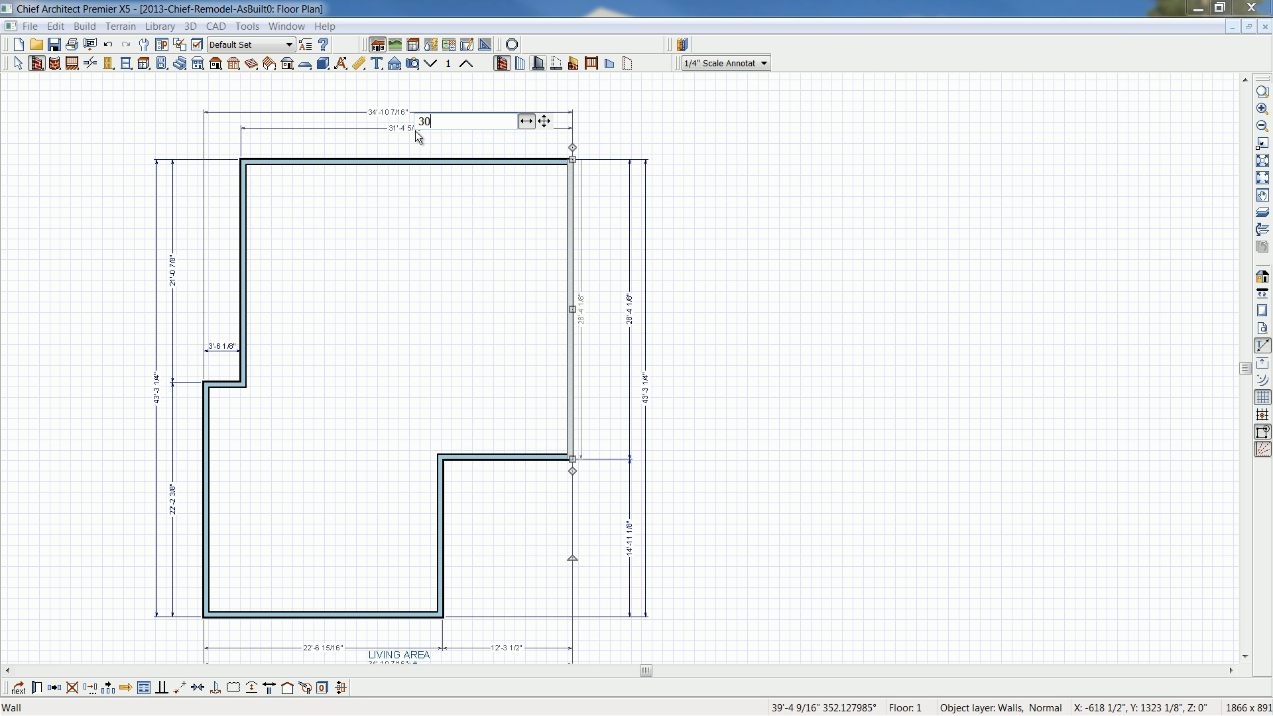
key("Return")
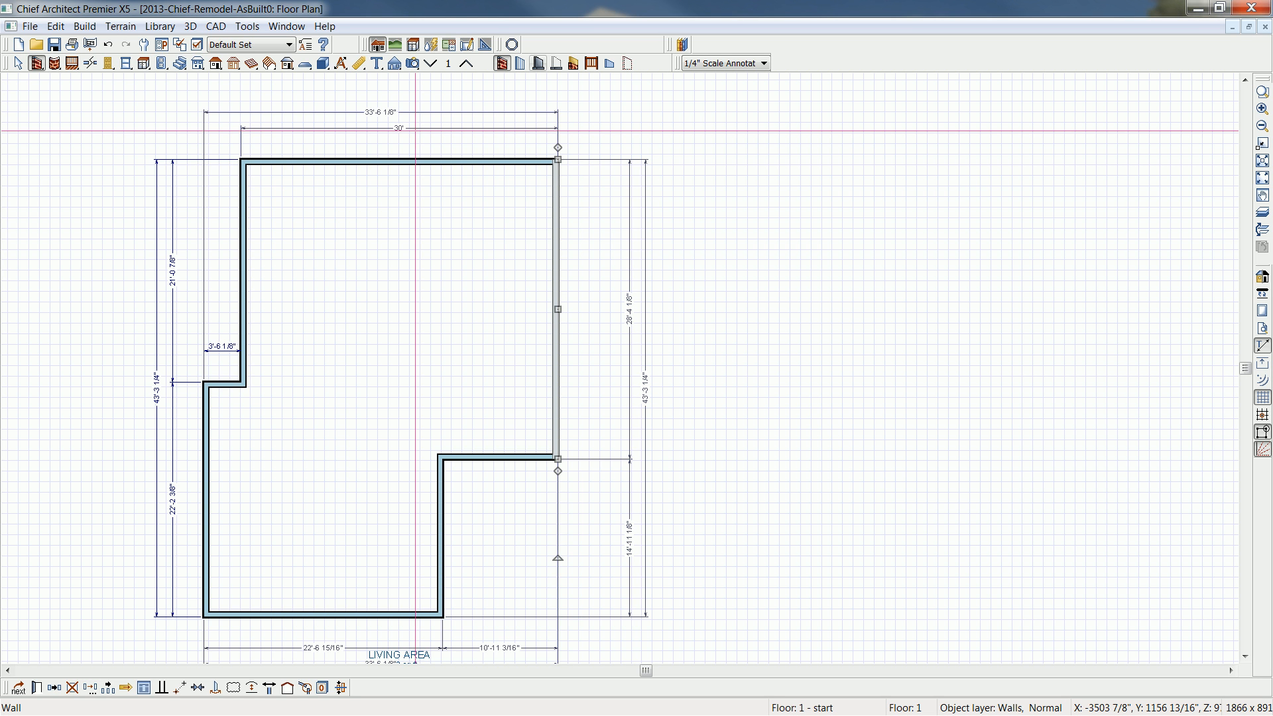
- Switch to Firefox and read the help article on configuring a Leica DISTO device for Chief Architect
left_click_drag(1272, 74, 802, 63)
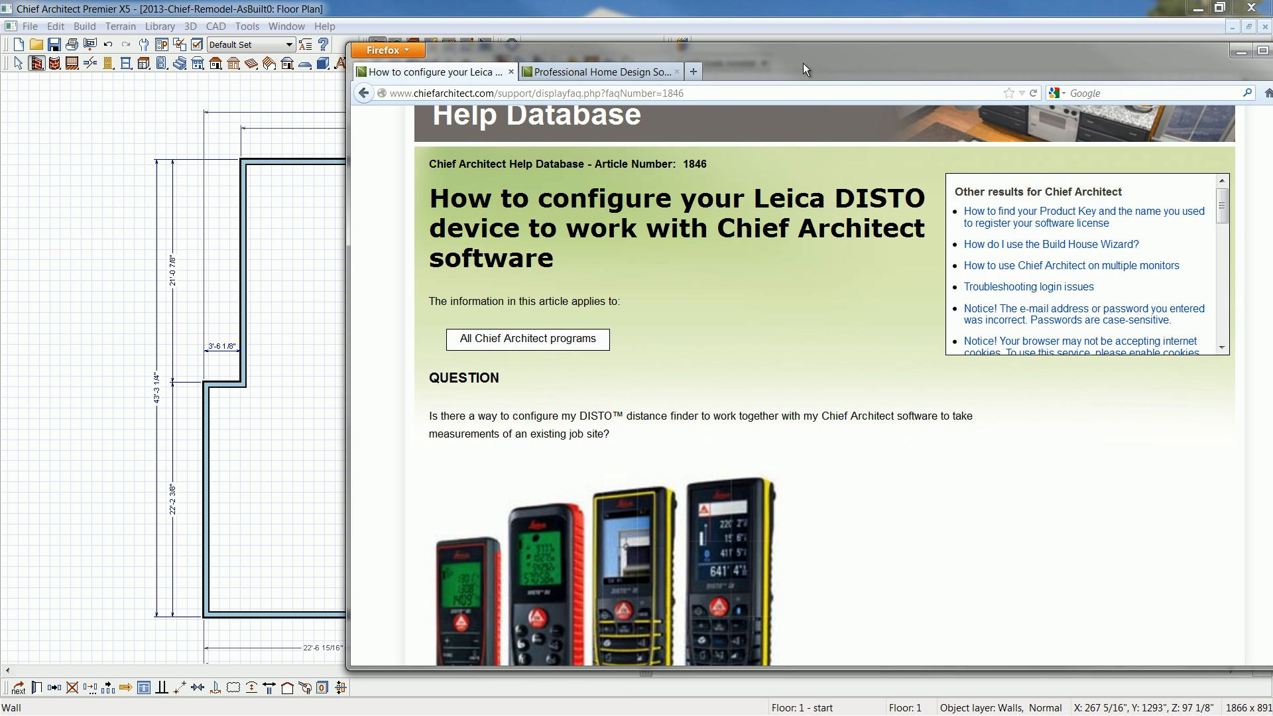
scroll(725, 212, "up", 3)
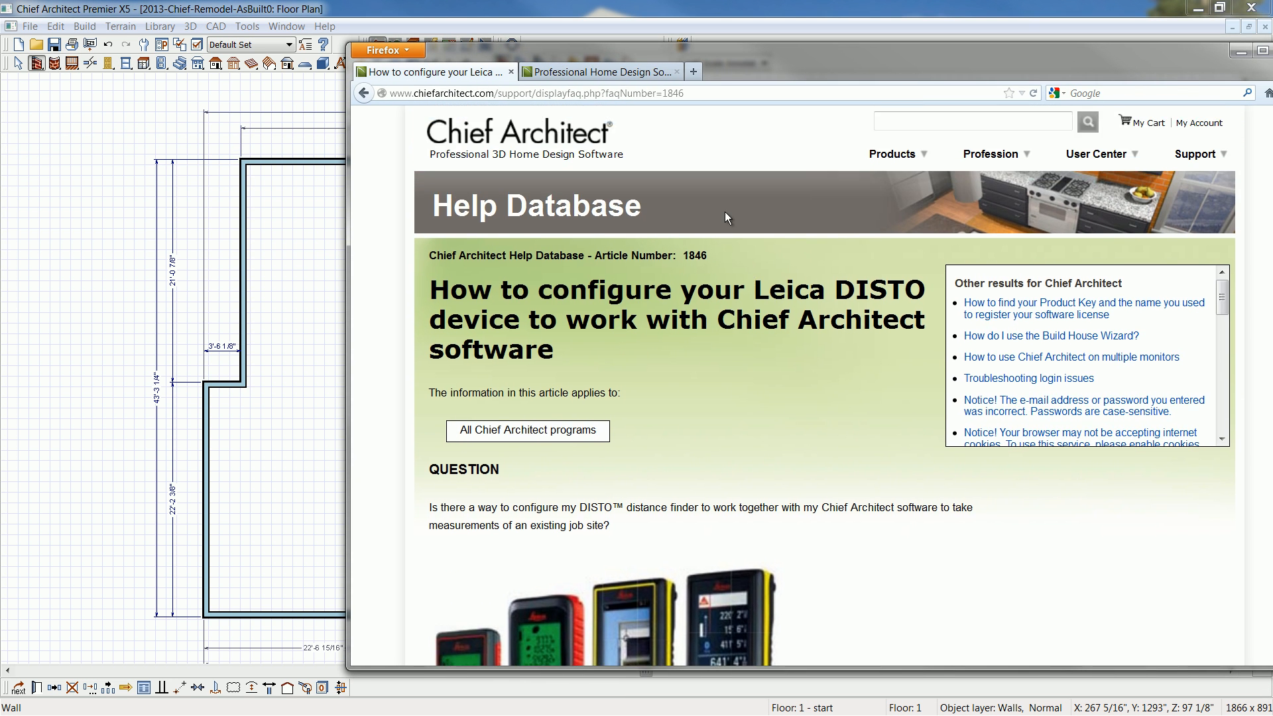
scroll(749, 292, "down", 5)
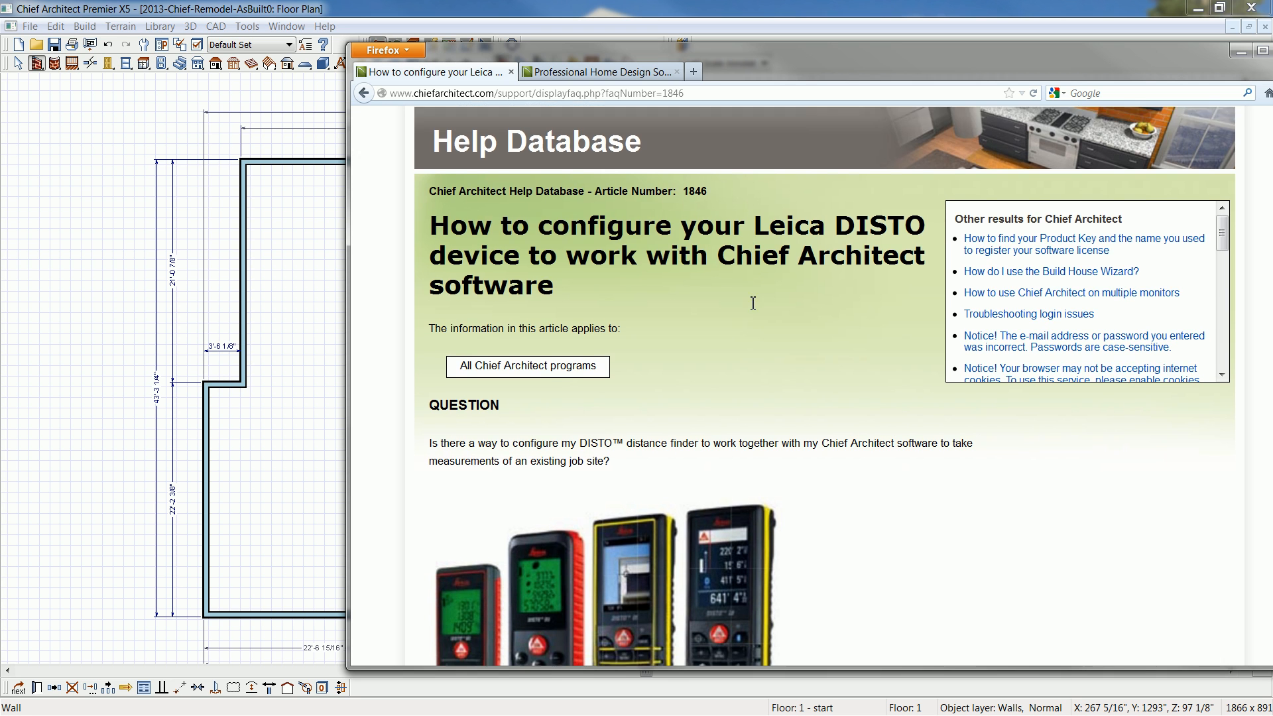
scroll(750, 301, "down", 3)
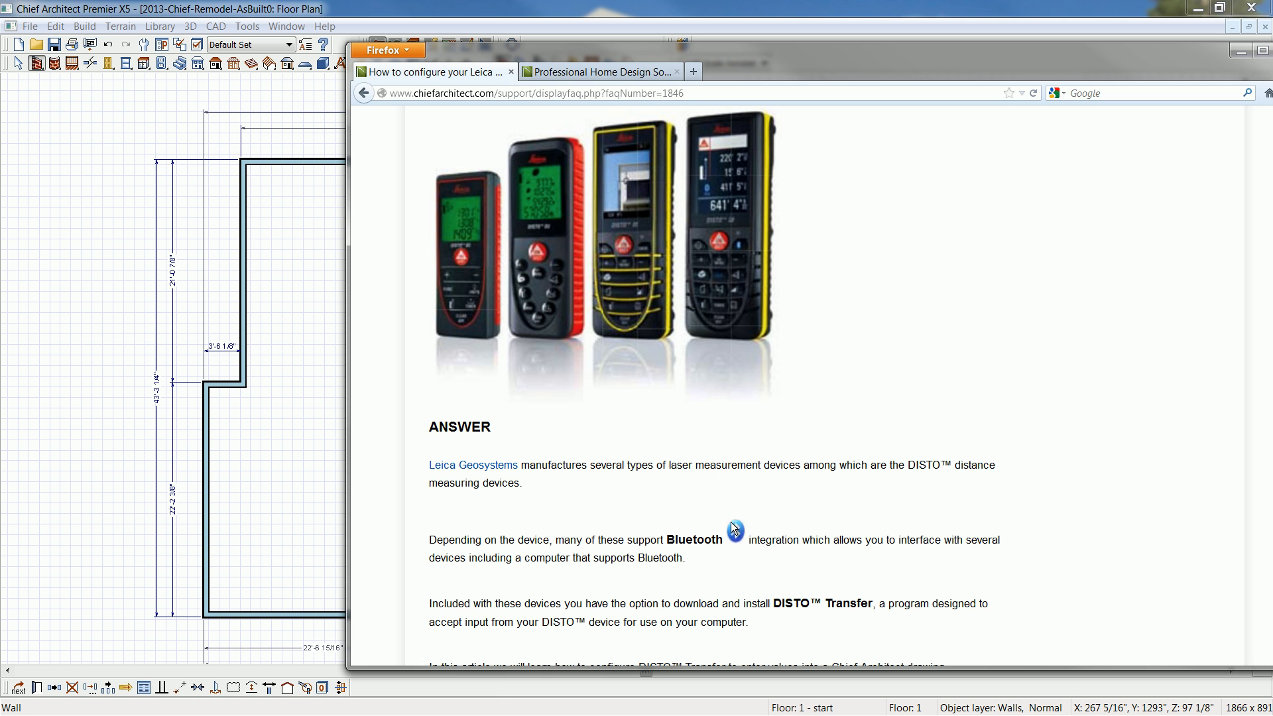
left_click_drag(566, 50, 1272, 85)
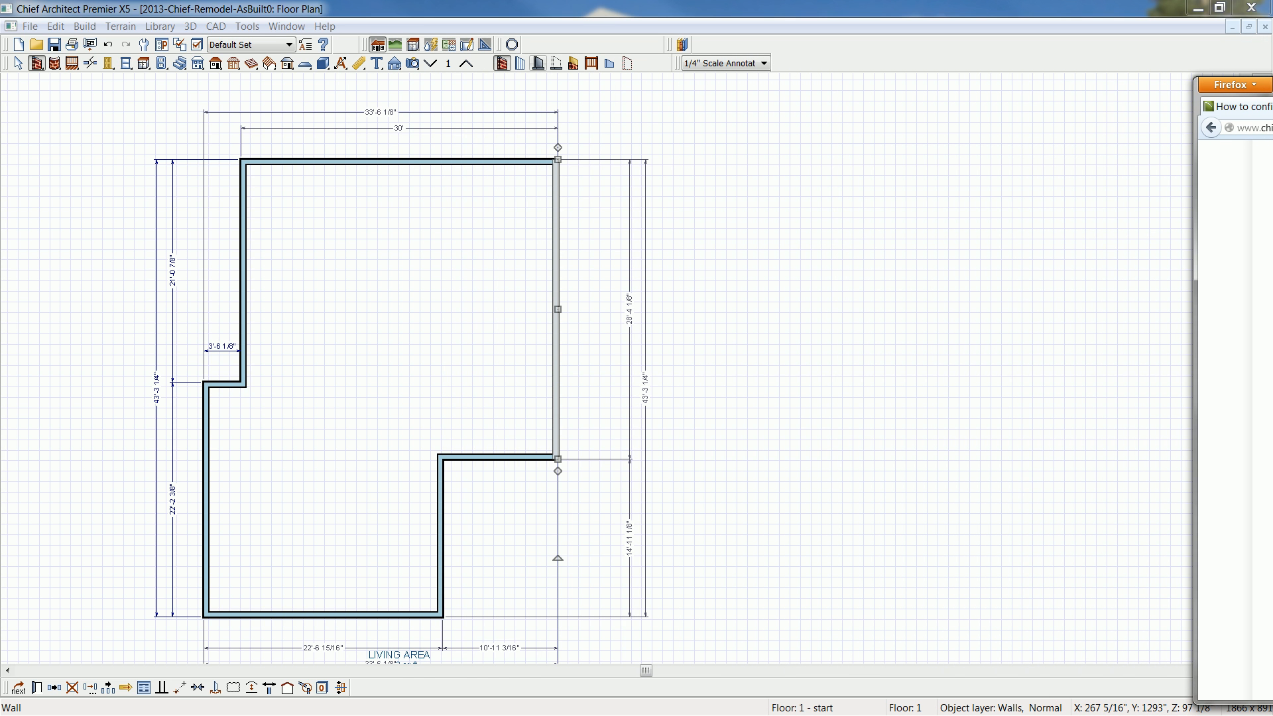
- Set the length of the right exterior wall to 30'
left_click(630, 318)
left_click(630, 317)
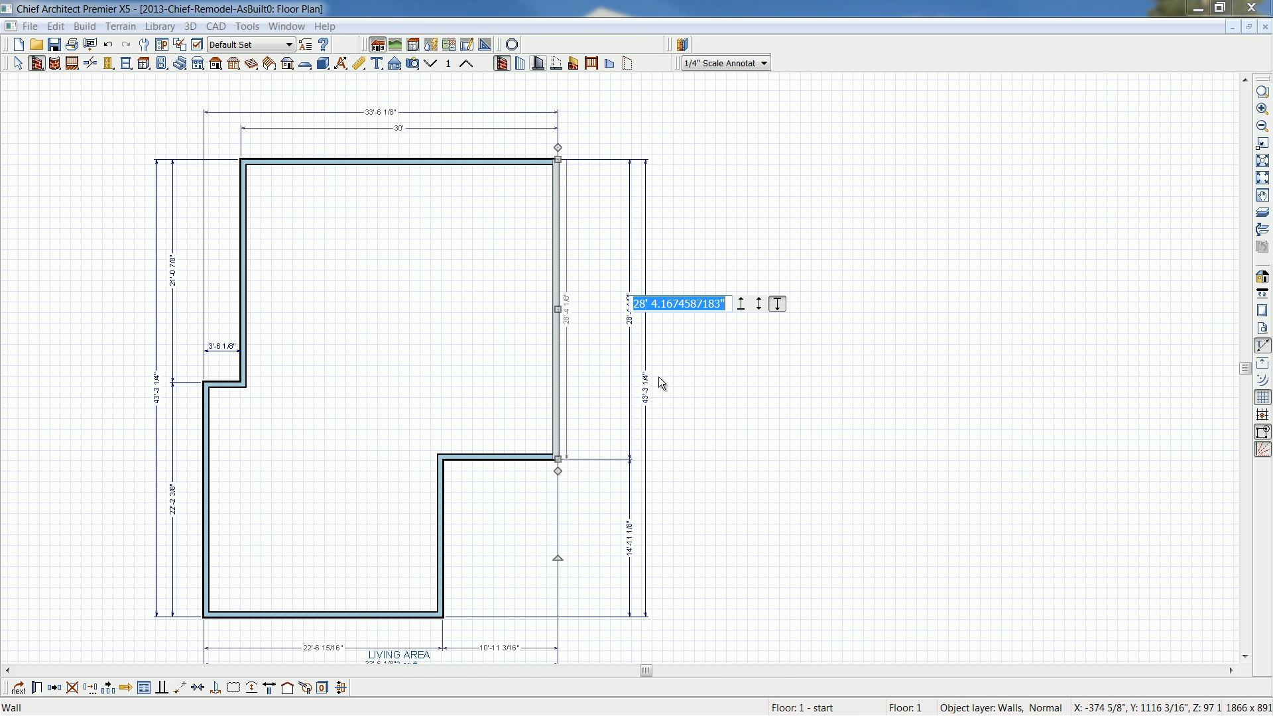
type("30")
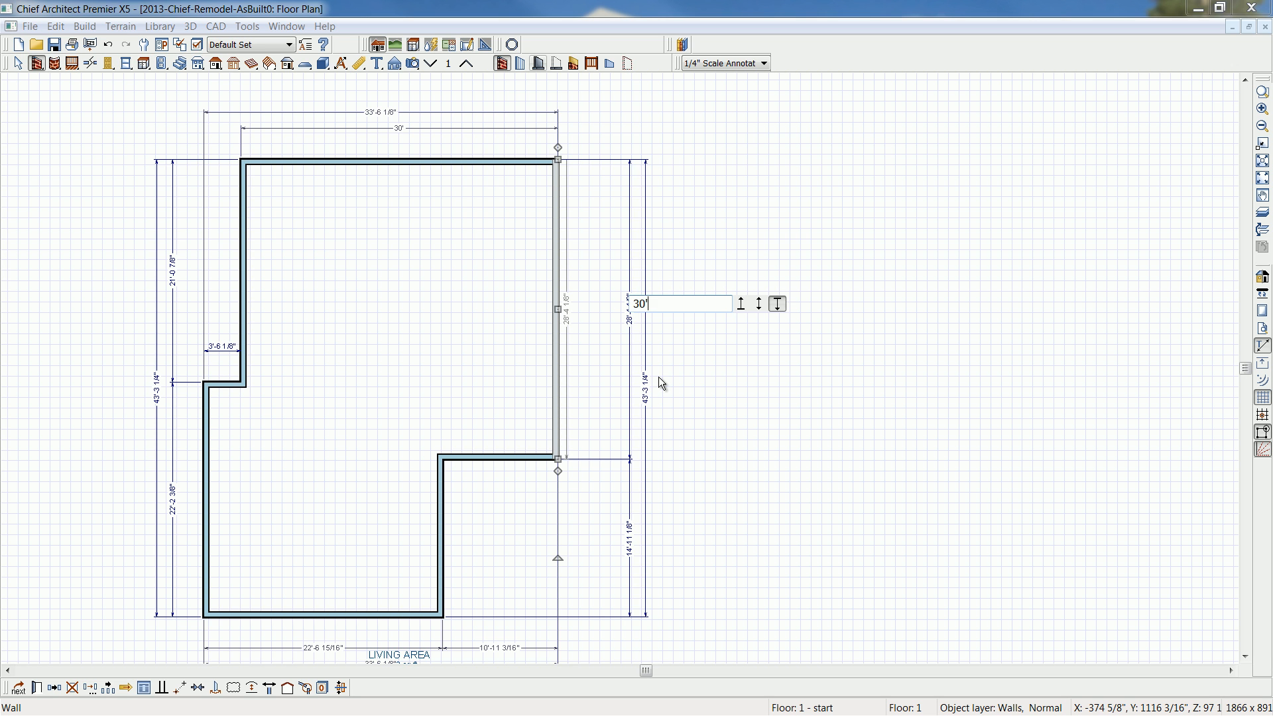
key("Return")
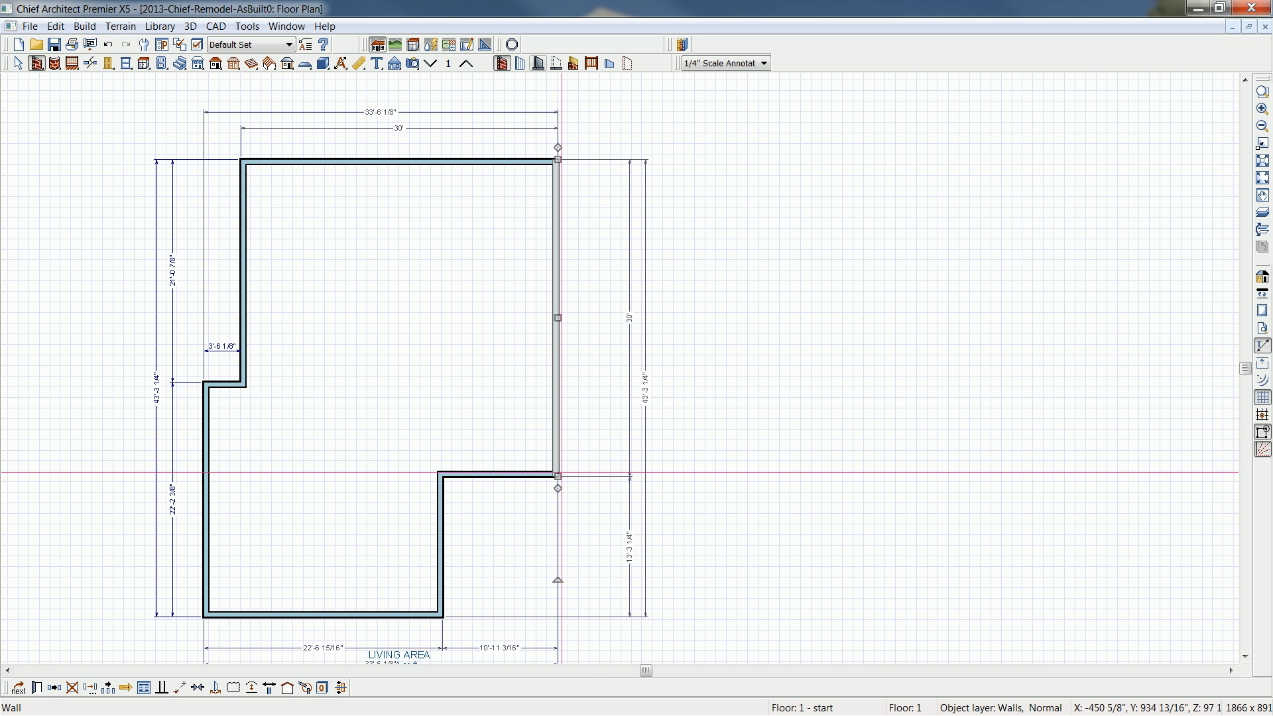
- Move the vertical wall of the lower-right recess so that the recess is 18' wide
left_click(445, 527)
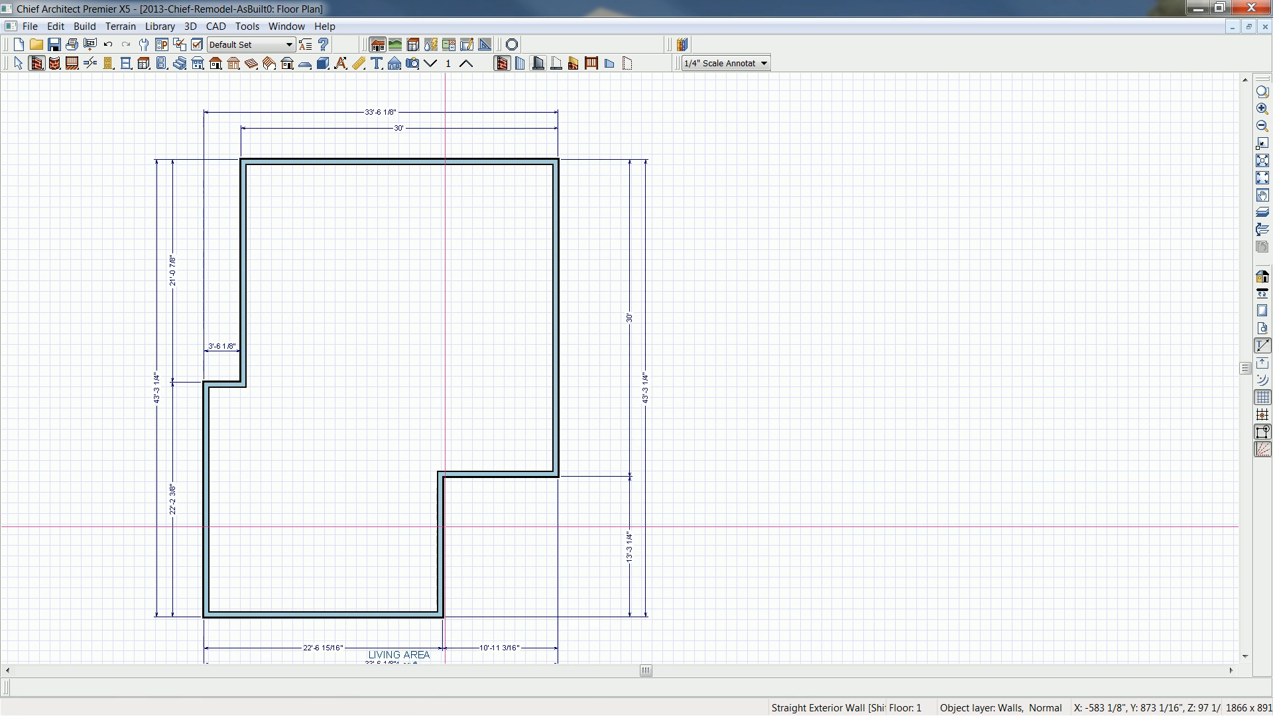
left_click(443, 527)
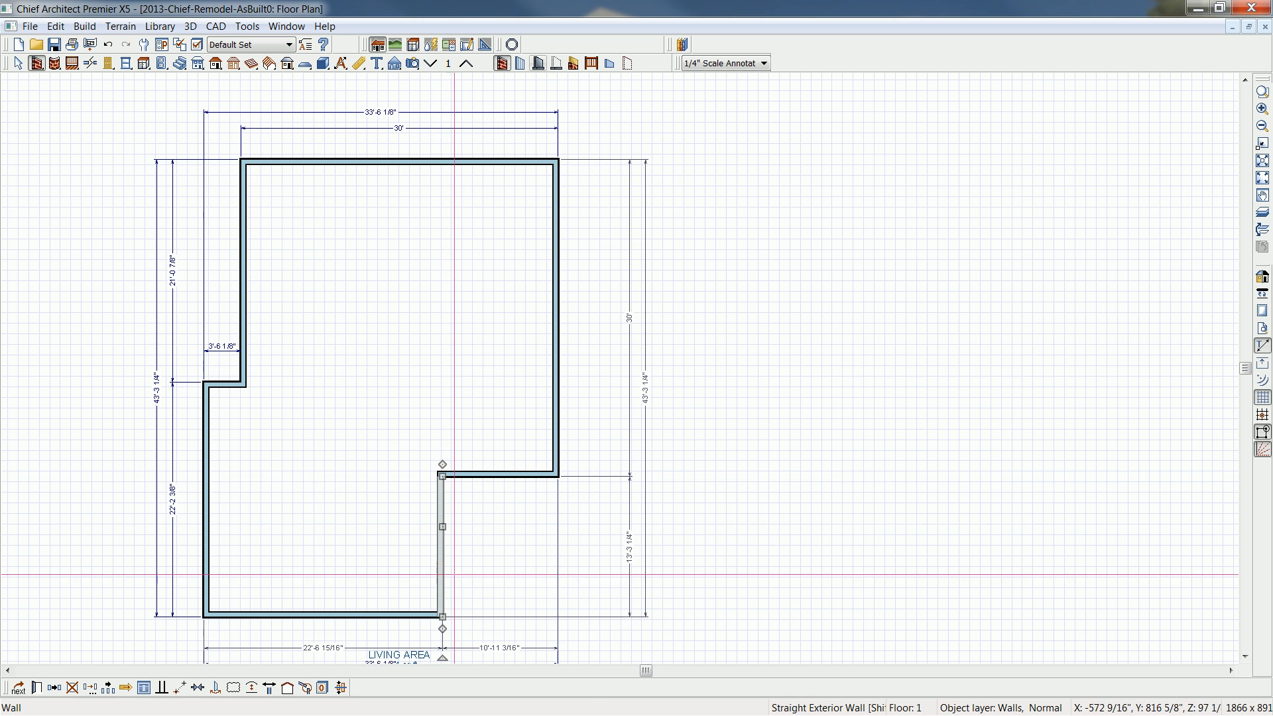
left_click(501, 649)
type("18")
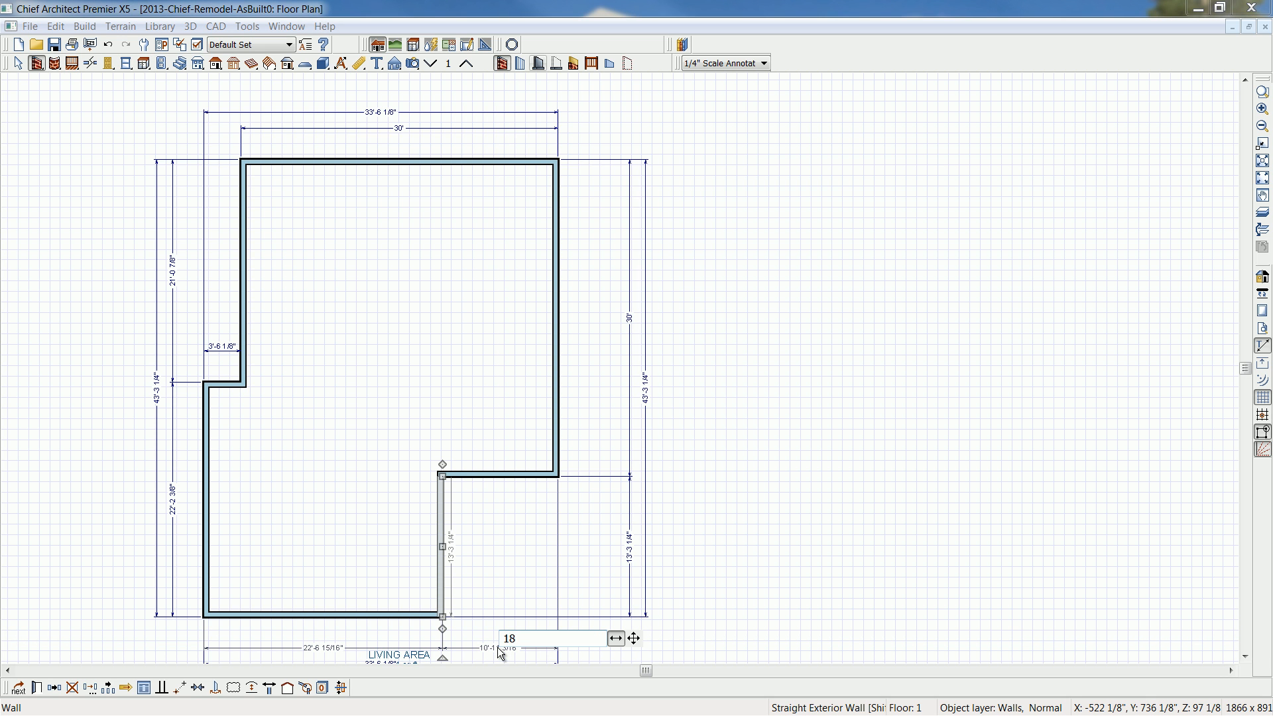
type("'")
key("Return")
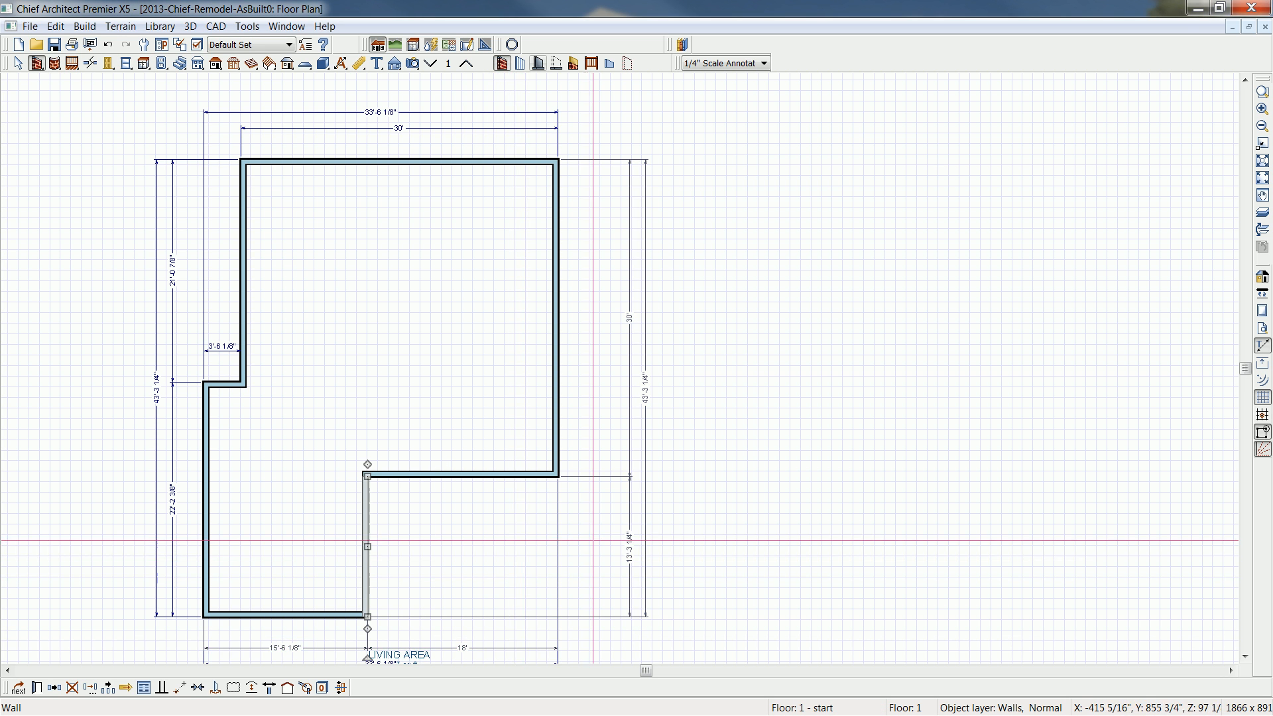
- Set the length of the lower-right recess's vertical wall to 20'
left_click(630, 554)
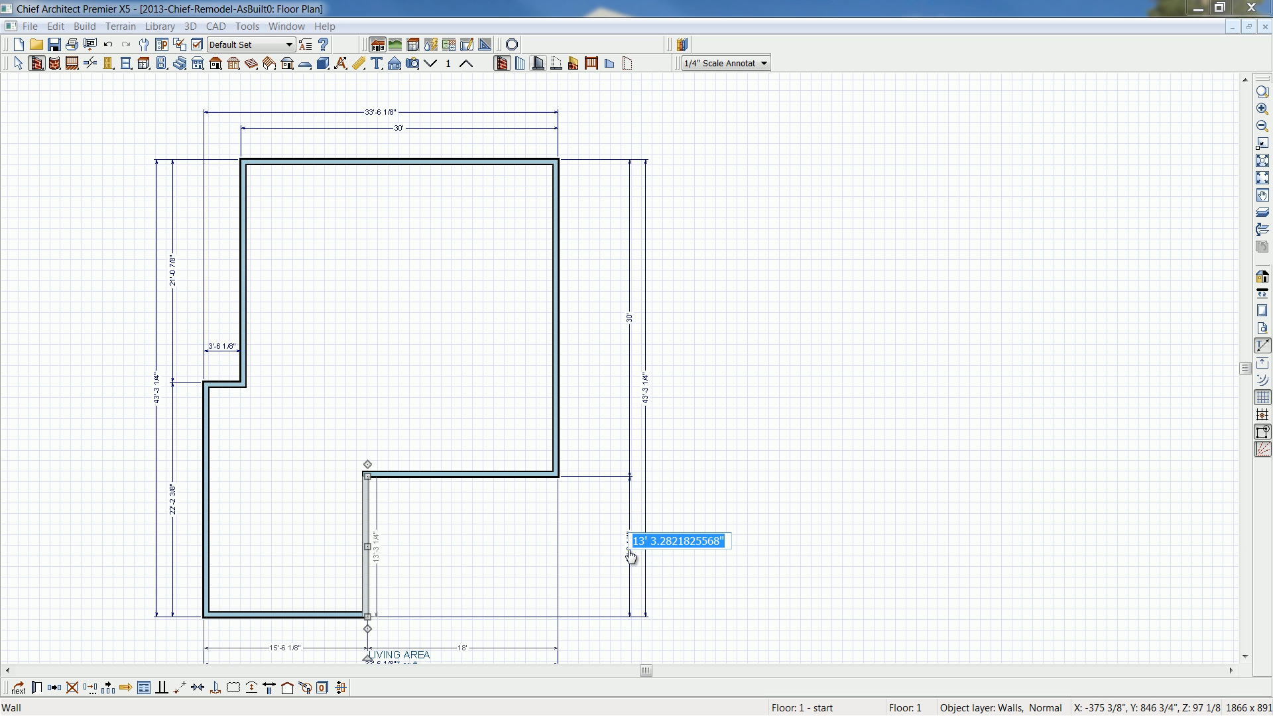
type("20")
key("Return")
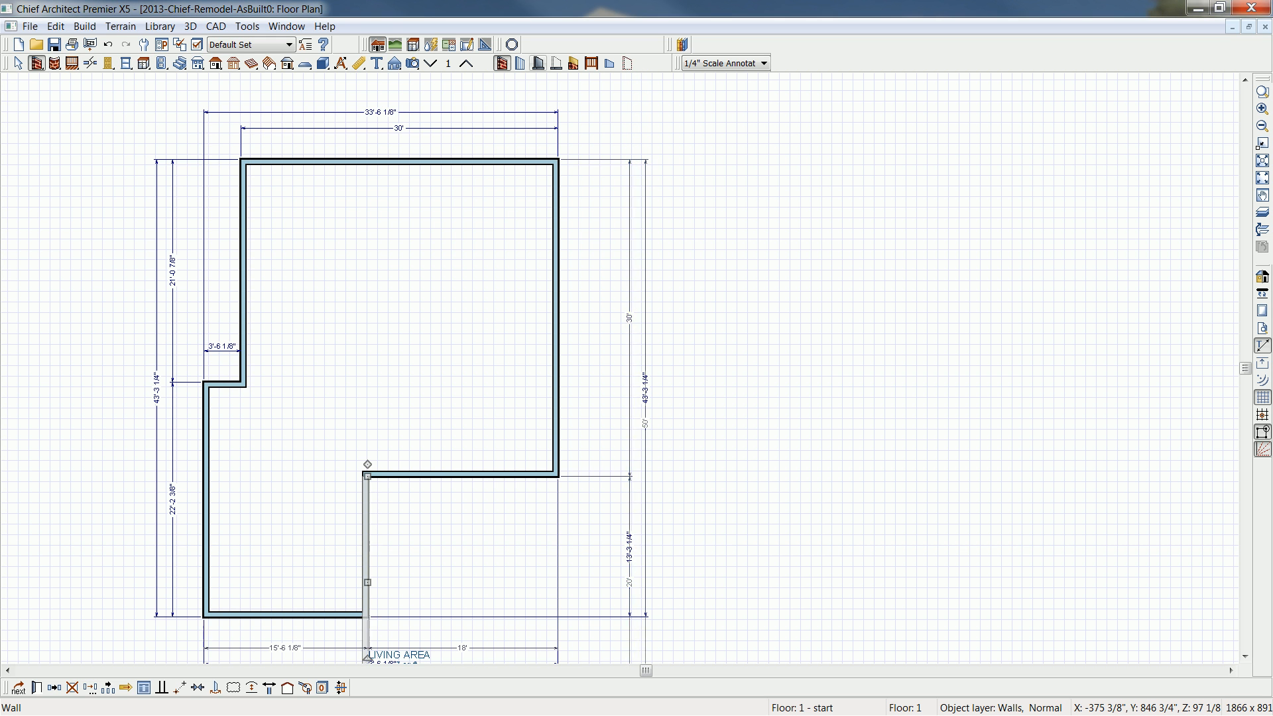
- Move the lower-left exterior wall so that the bottom section is 22' wide
scroll(629, 556, "down", 2)
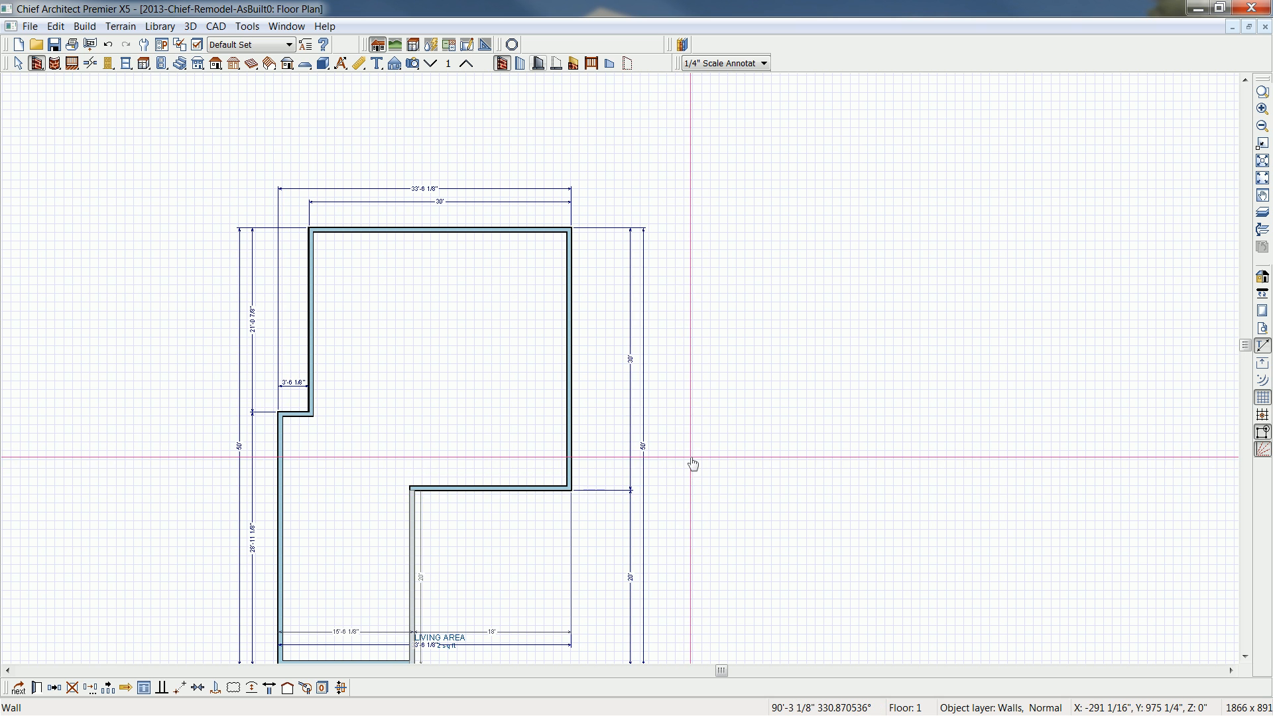
left_click(690, 457)
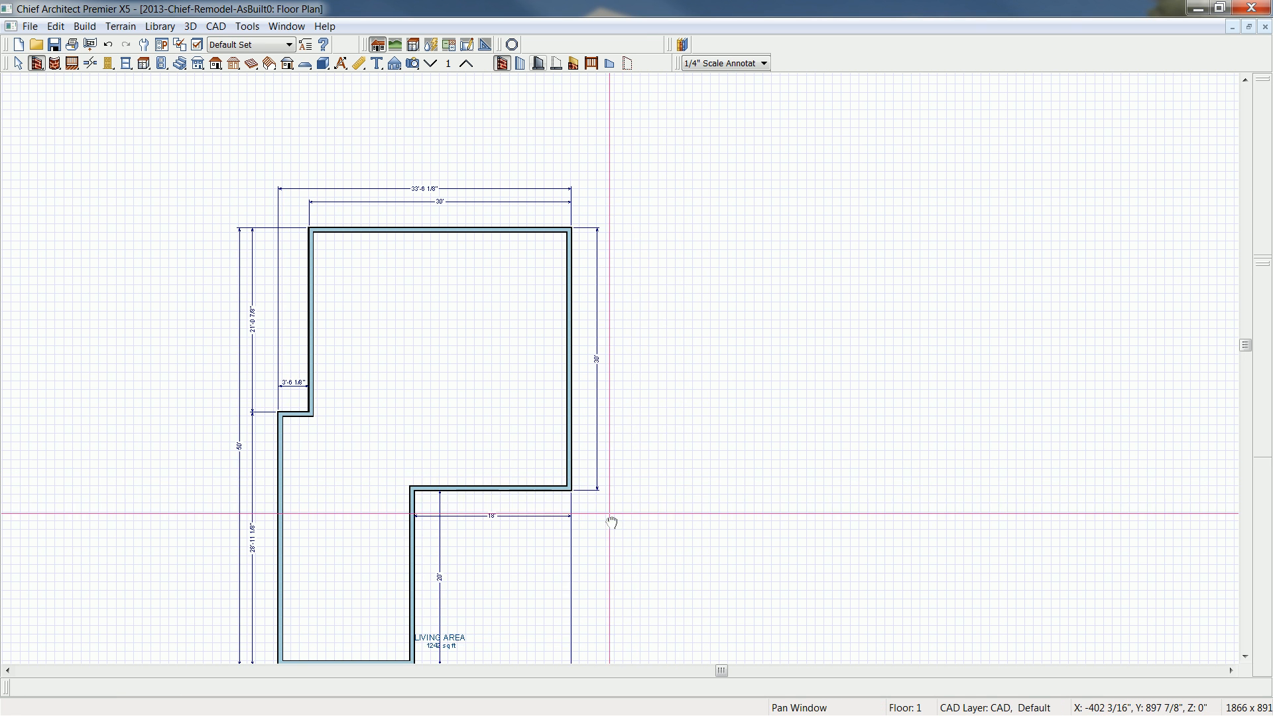
middle_click_drag(611, 518, 751, 432)
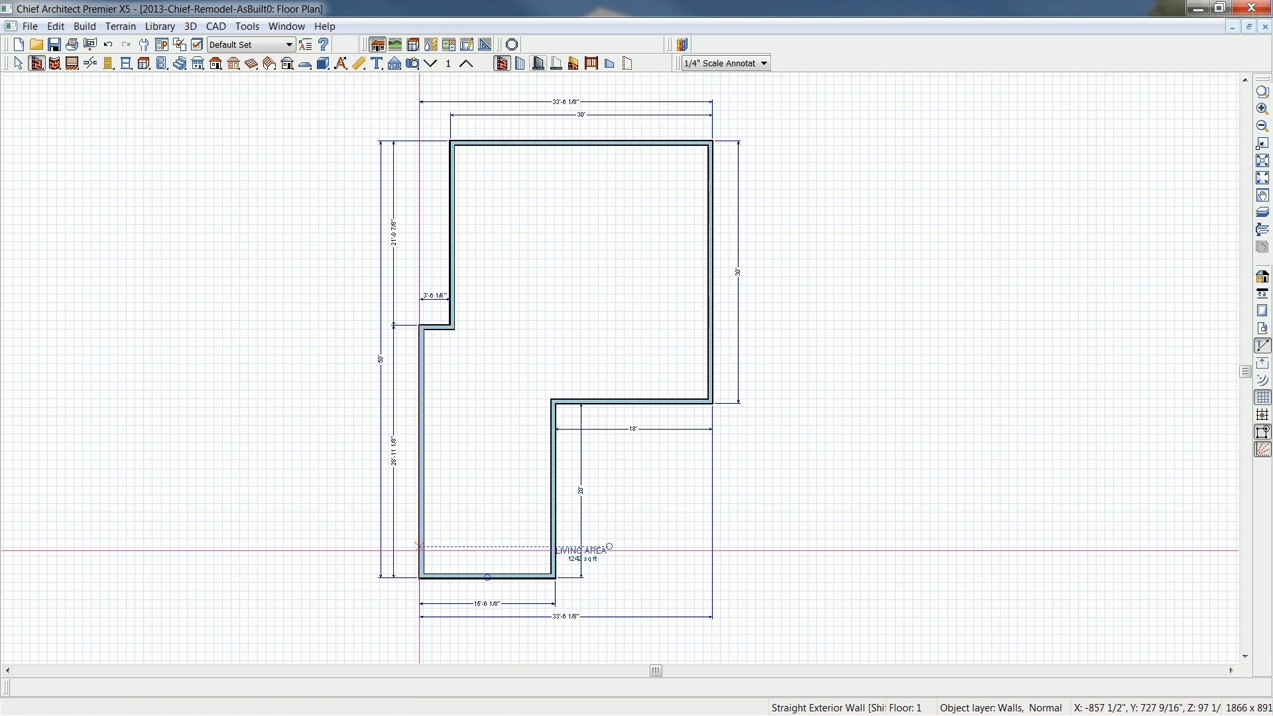
left_click(420, 570)
left_click(487, 605)
type("22'")
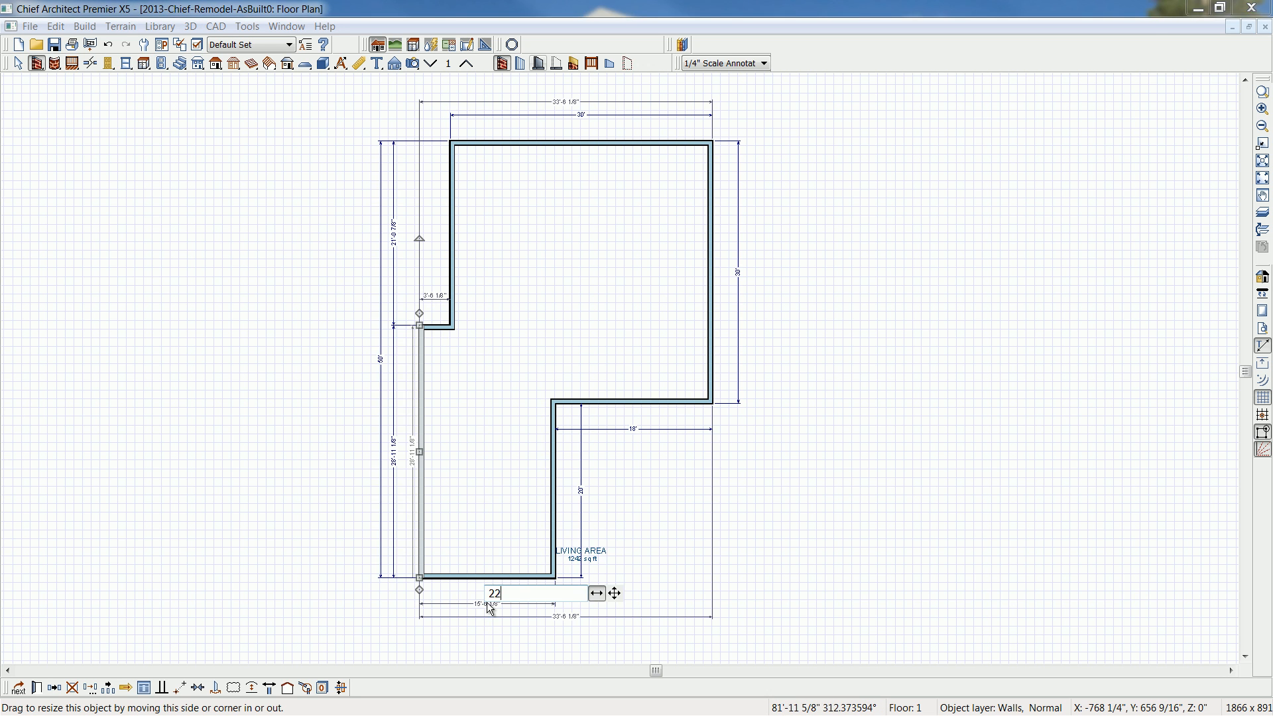
key("Return")
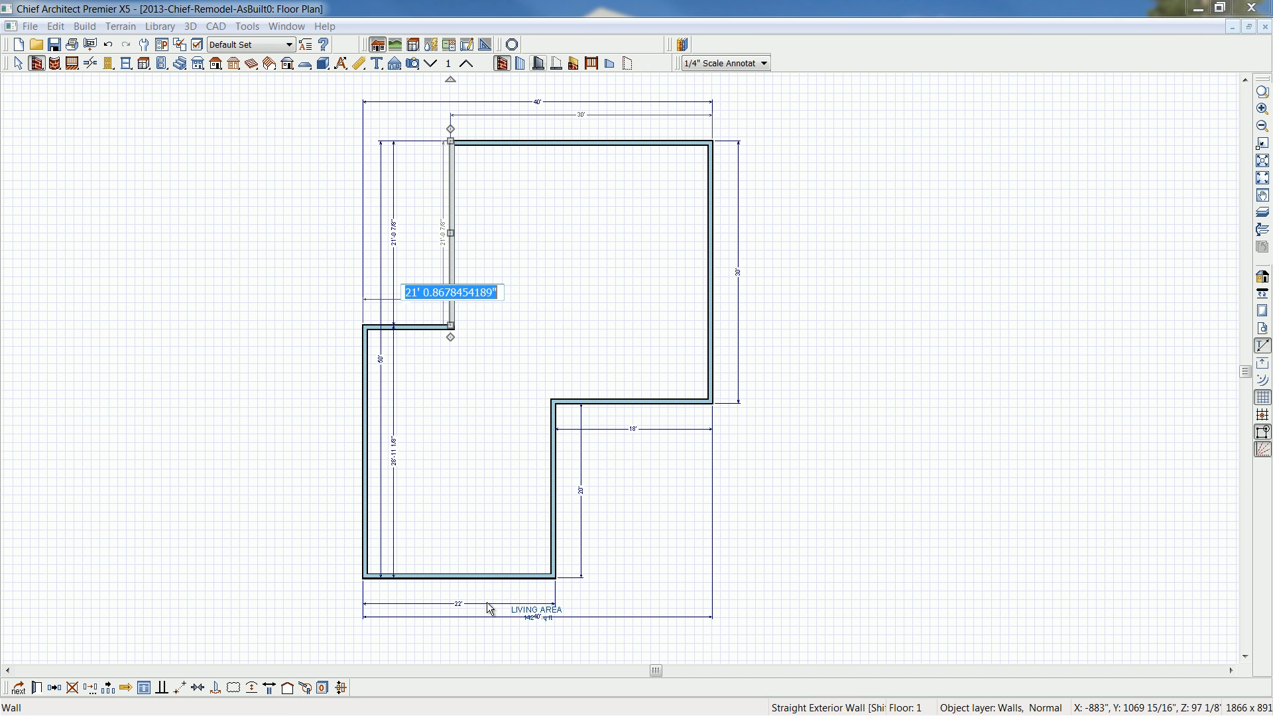
type("3'")
key("Return")
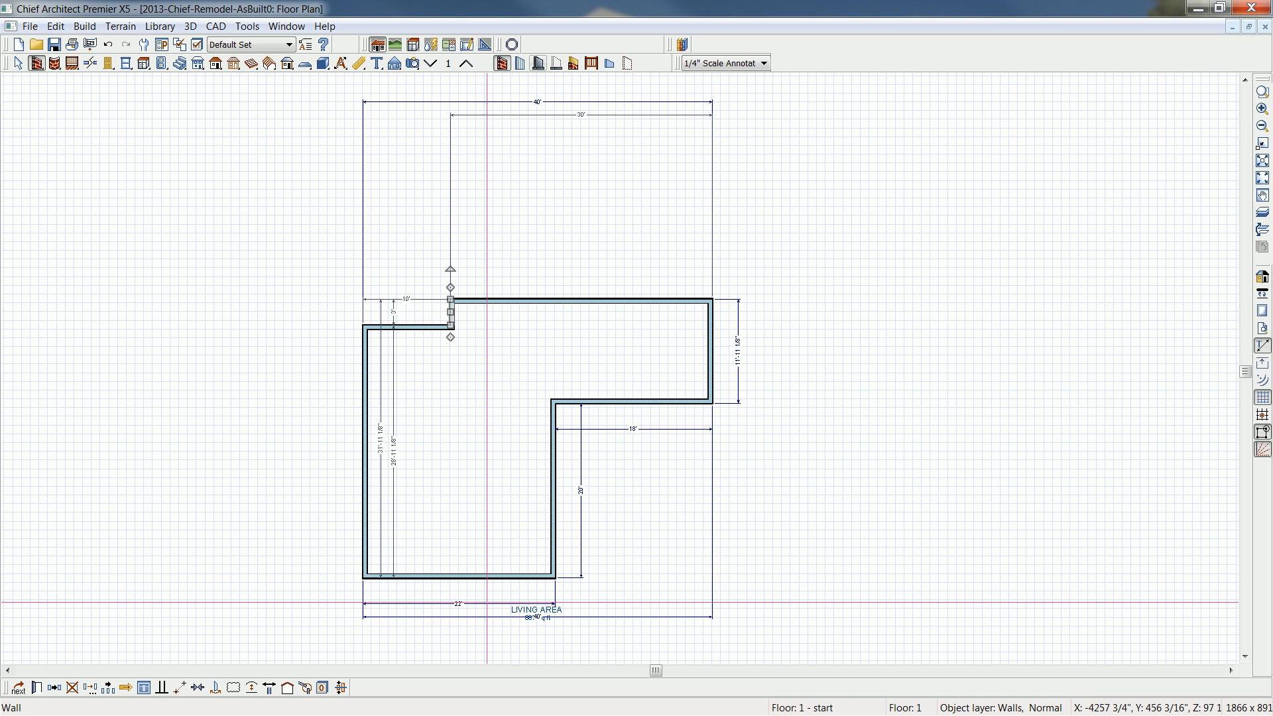
key("ctrl+z")
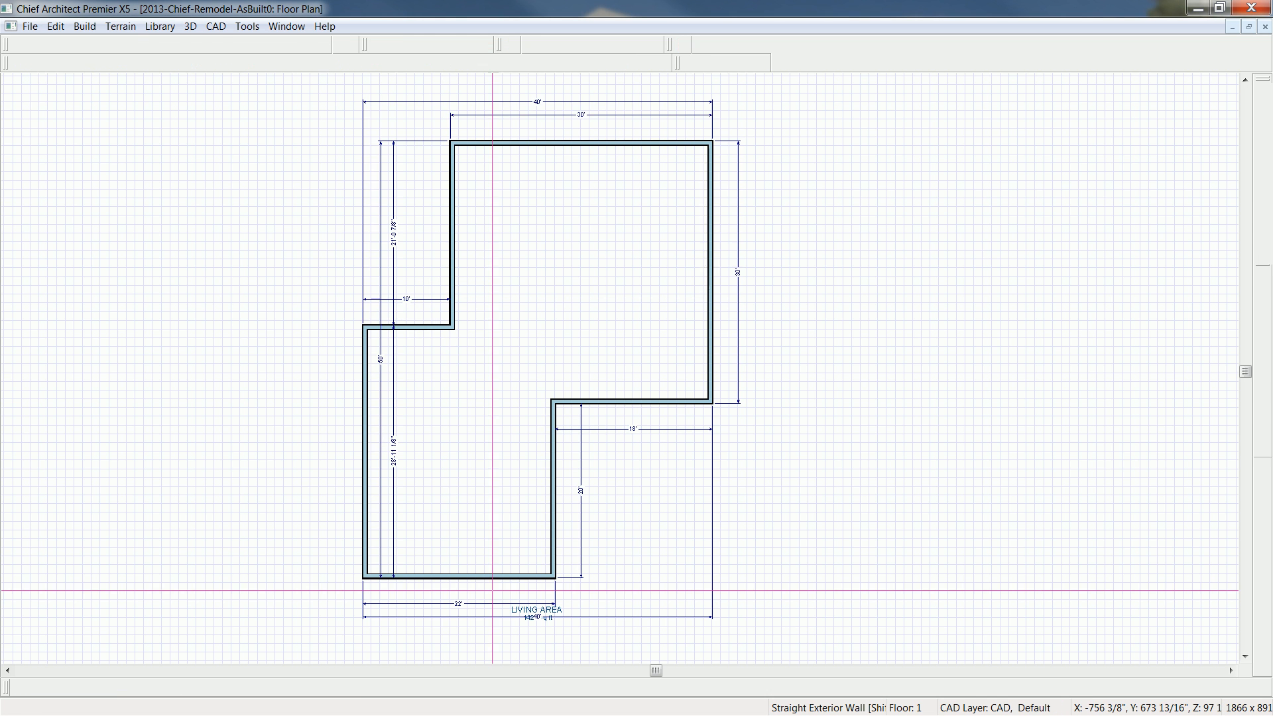
- Move the upper-left vertical wall to set the width of the left-side jog to 3'
left_click(450, 284)
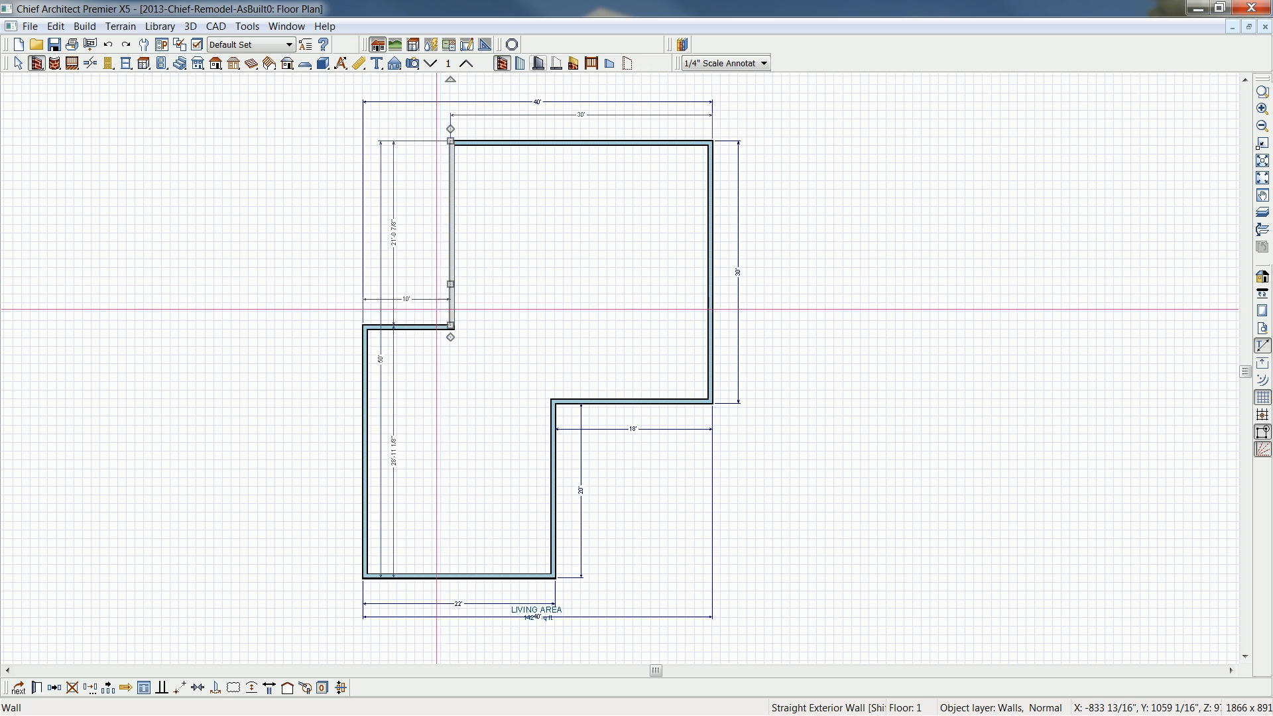
left_click(421, 299)
type("3'")
key("Return")
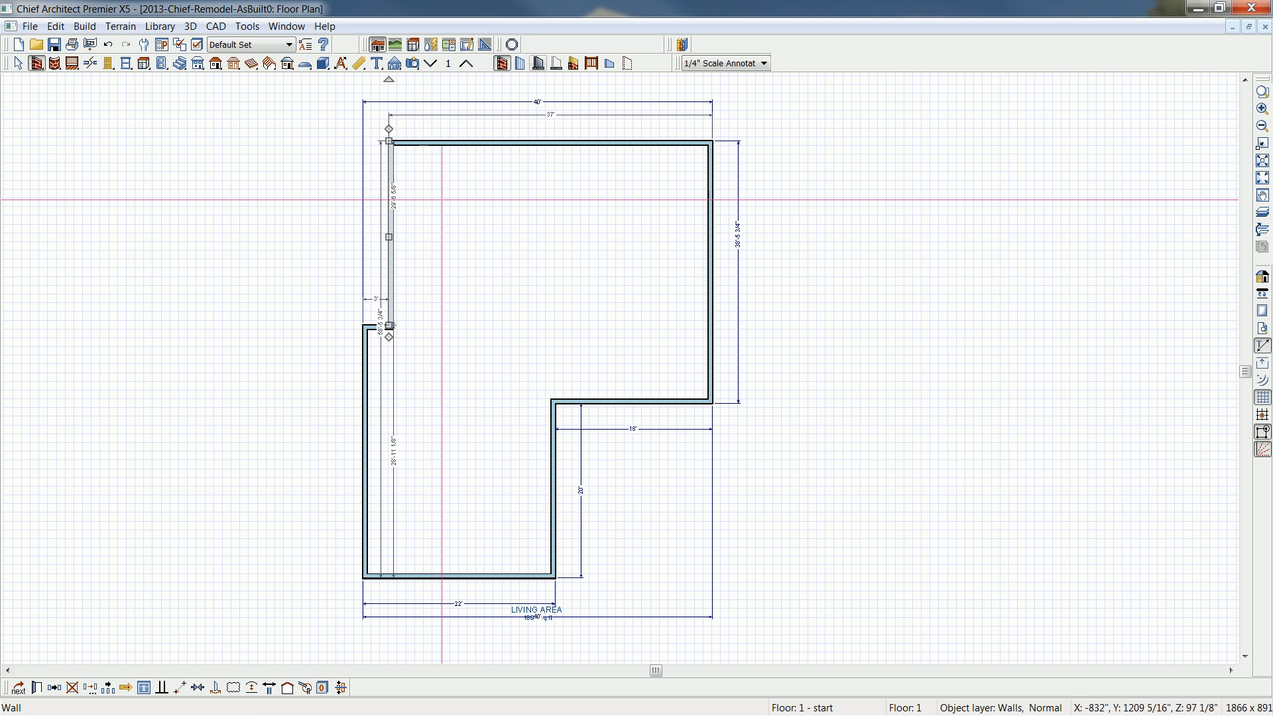
- Set the length of the upper-left vertical wall to 29'-6 1/2"
left_click(393, 202)
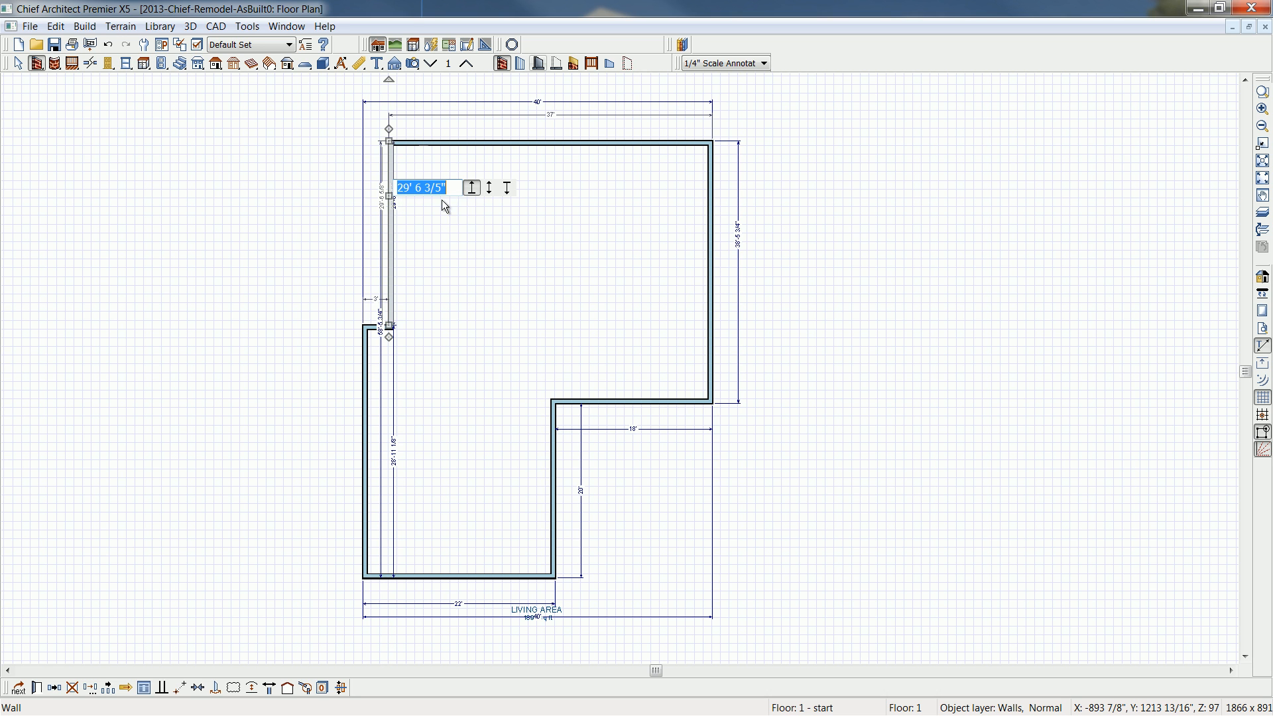
left_click(449, 190)
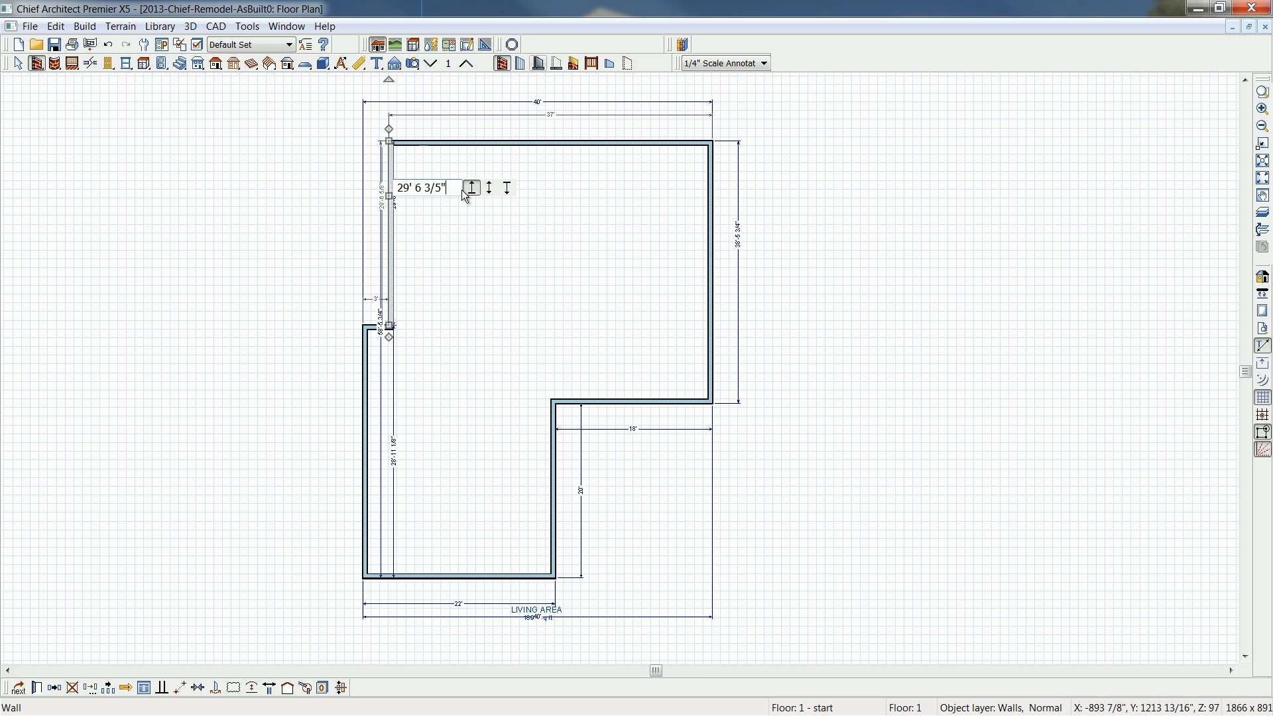
type(".5")
key("Return")
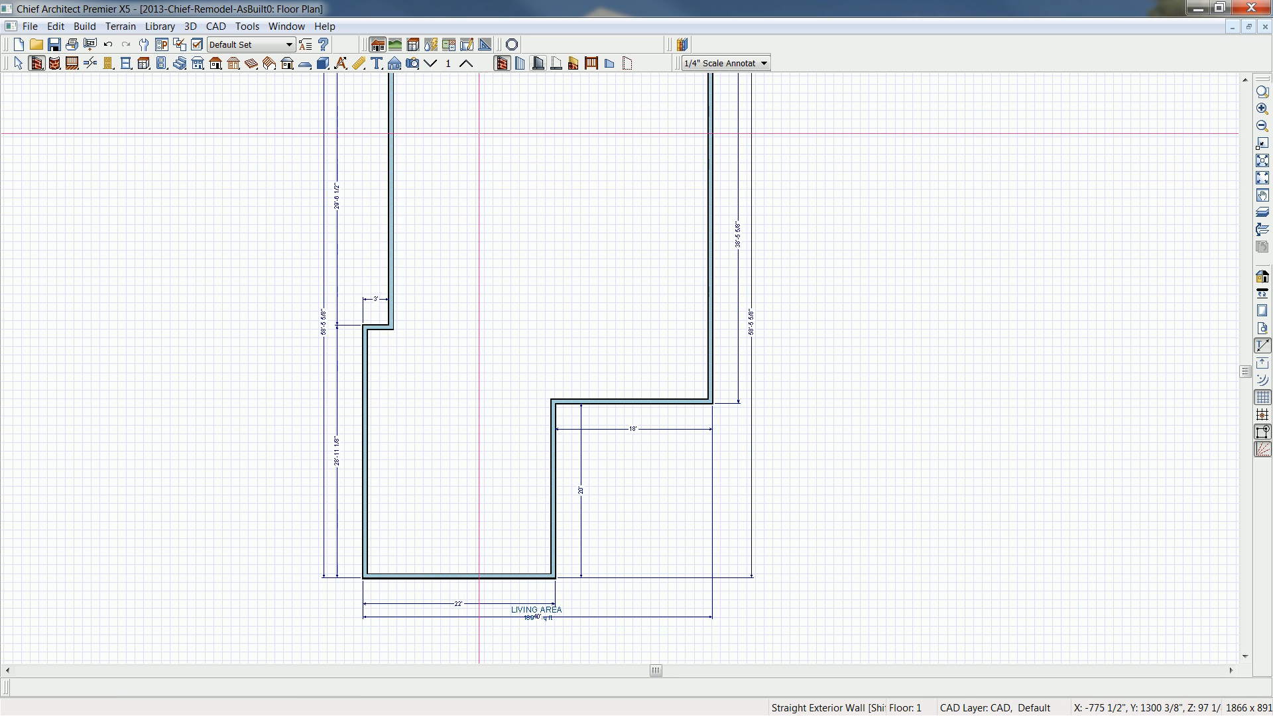
- Create a perspective floor overview of the current floor and inspect the exterior walls in 3D
middle_click_drag(547, 215, 568, 290)
left_click(413, 63)
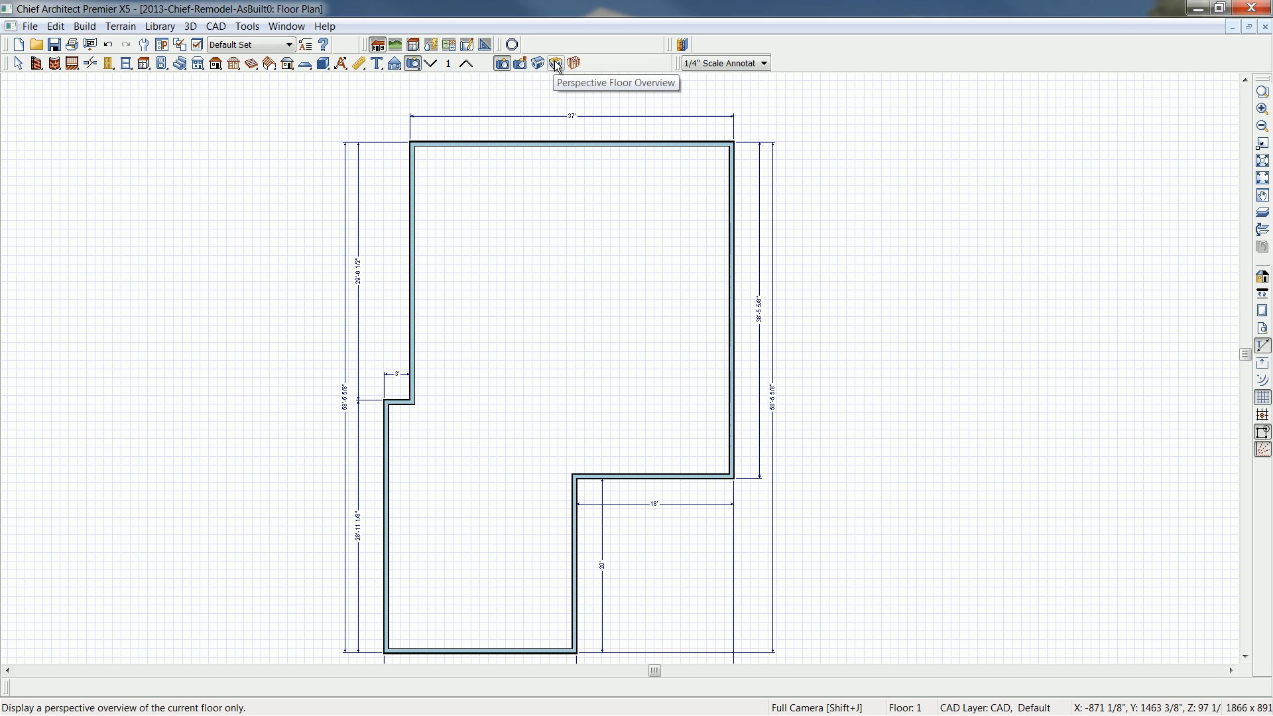
left_click(556, 64)
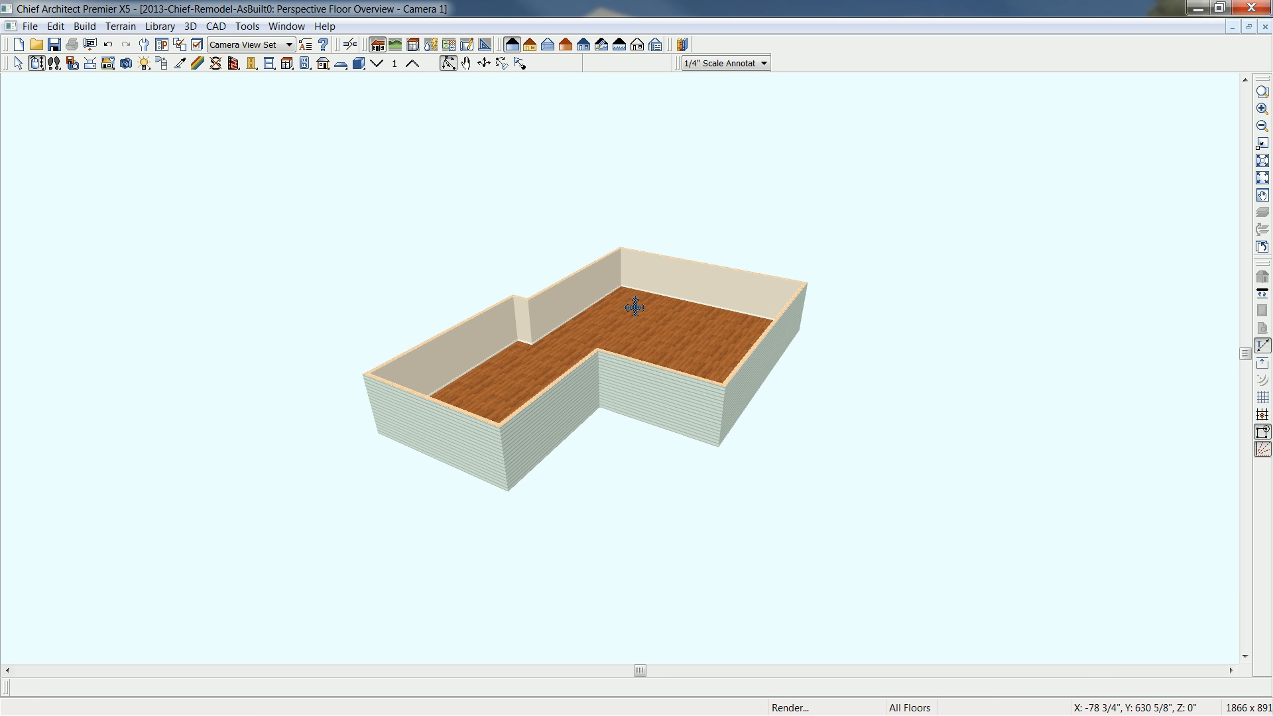
left_click_drag(590, 347, 714, 342)
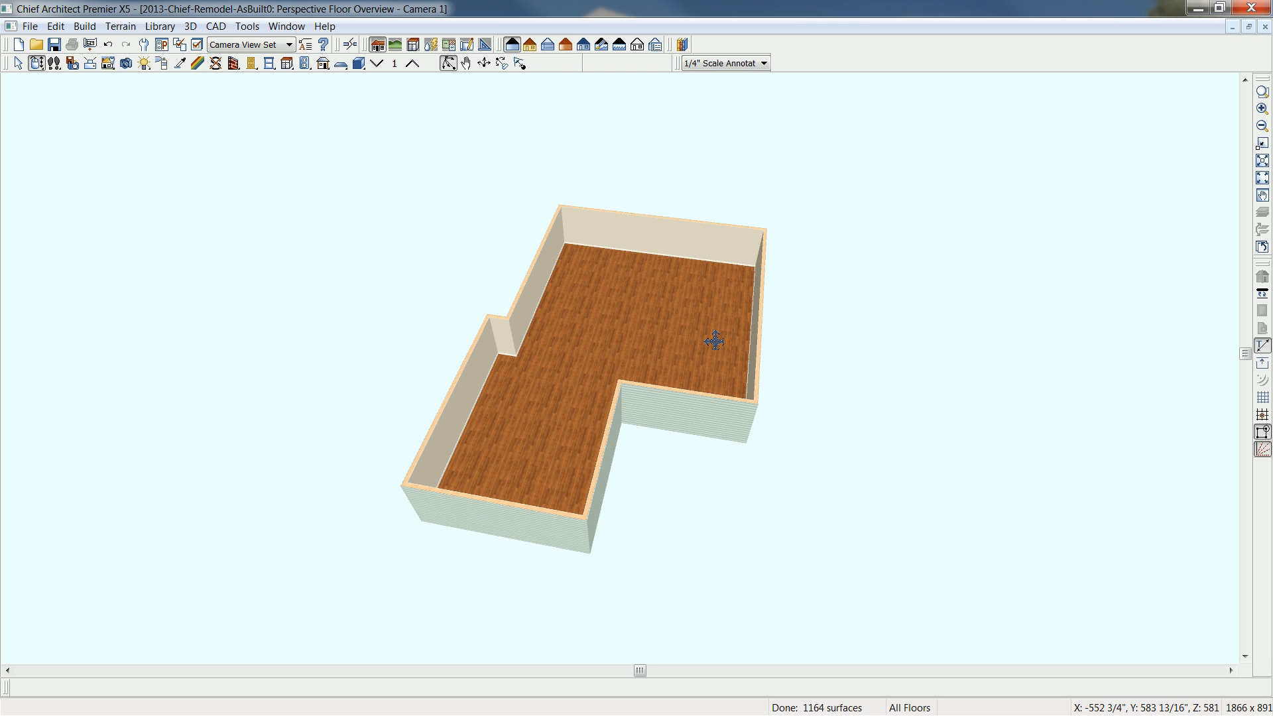
- Compare the 3D exterior walls with the picture of the as-built house and close the floor overview
left_click_drag(714, 341, 715, 342)
left_click_drag(1272, 215, 764, 149)
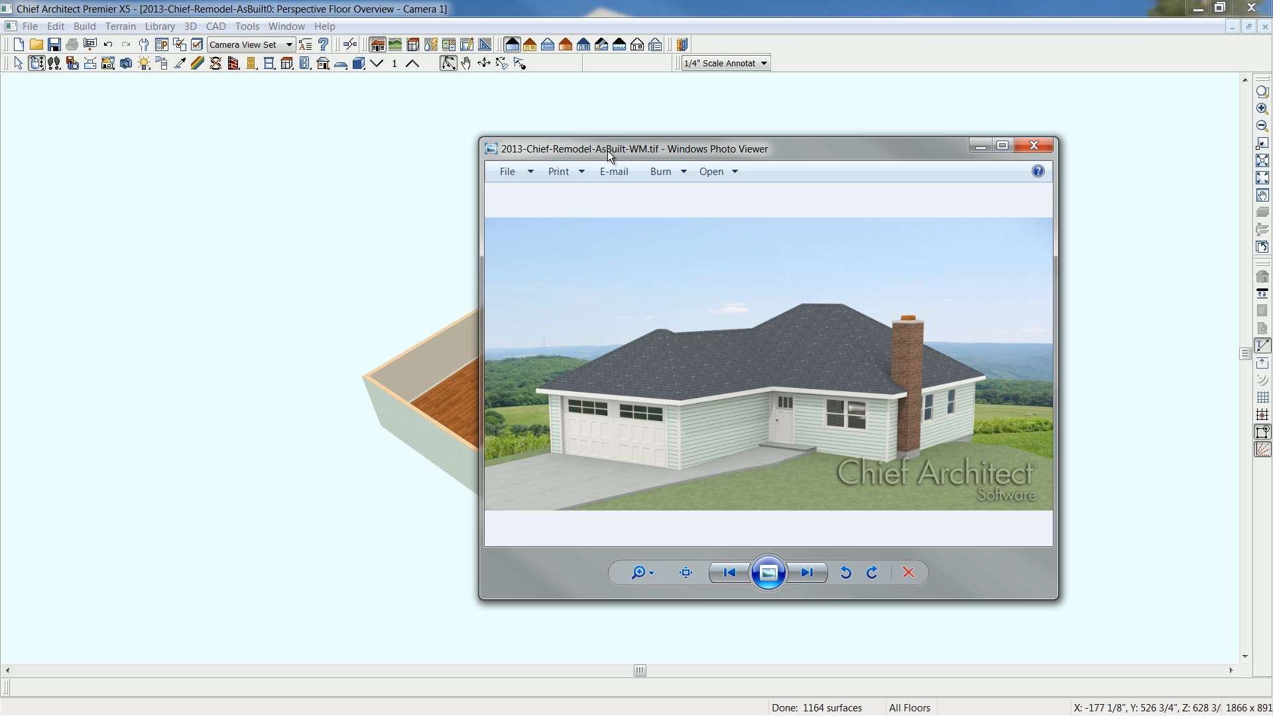
left_click_drag(602, 150, 1272, 162)
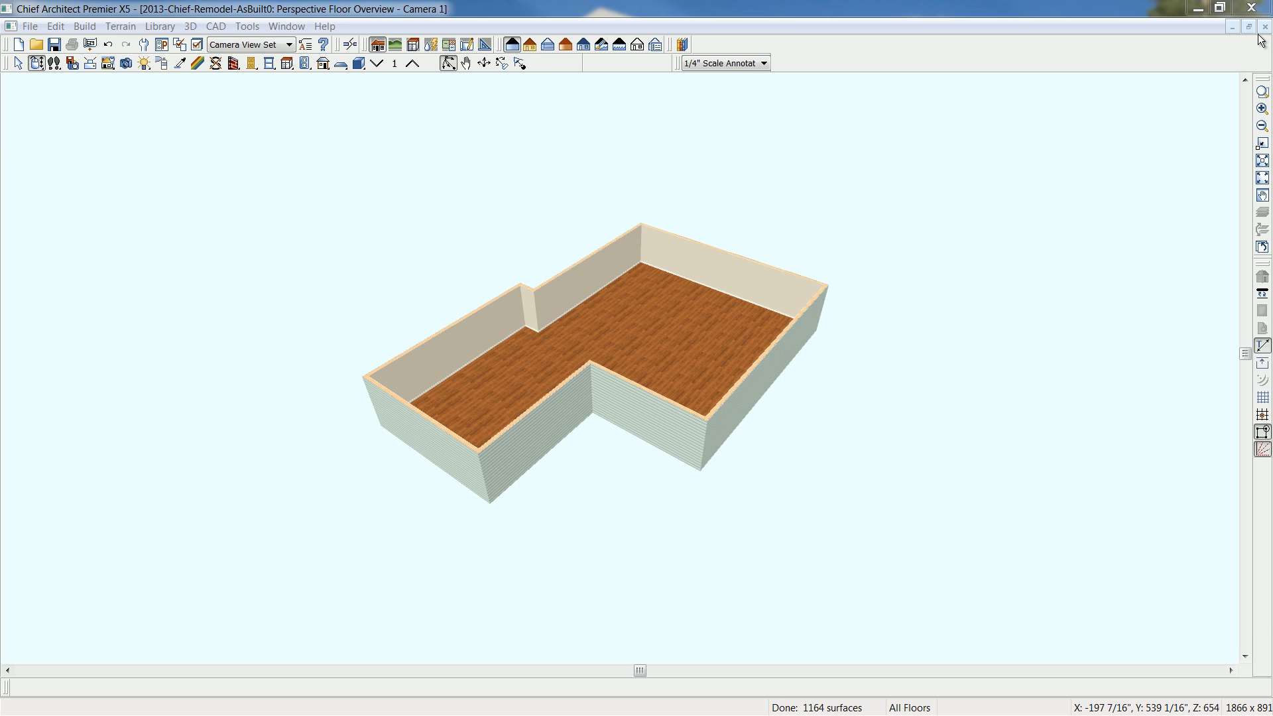
left_click(1264, 26)
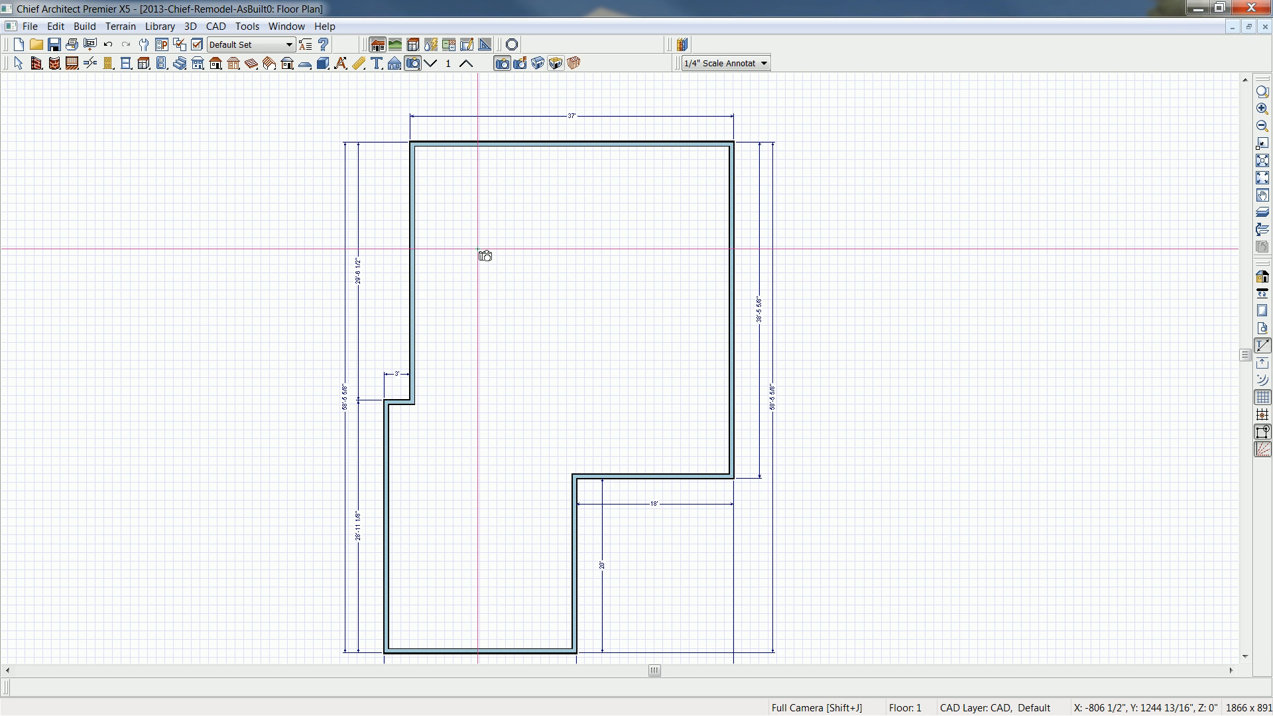
- Build roof planes automatically over the whole house, leaving all exterior walls hipped
key("r")
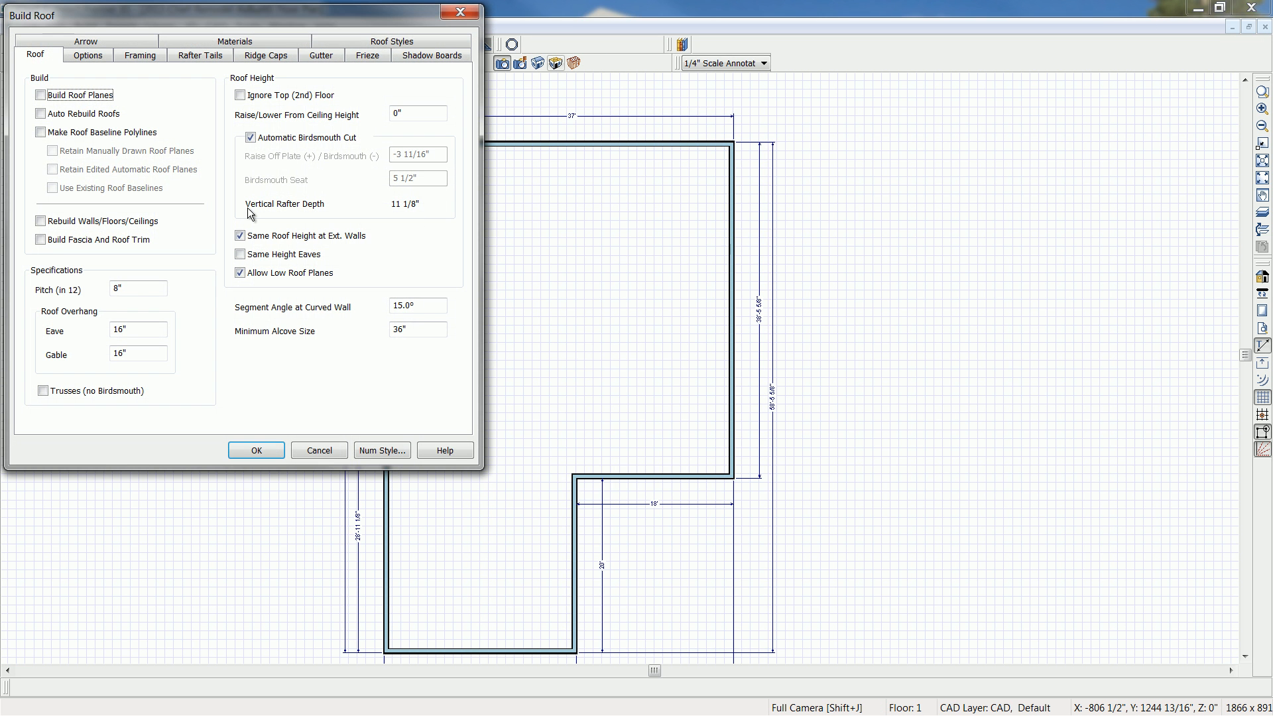
left_click(85, 95)
left_click(406, 44)
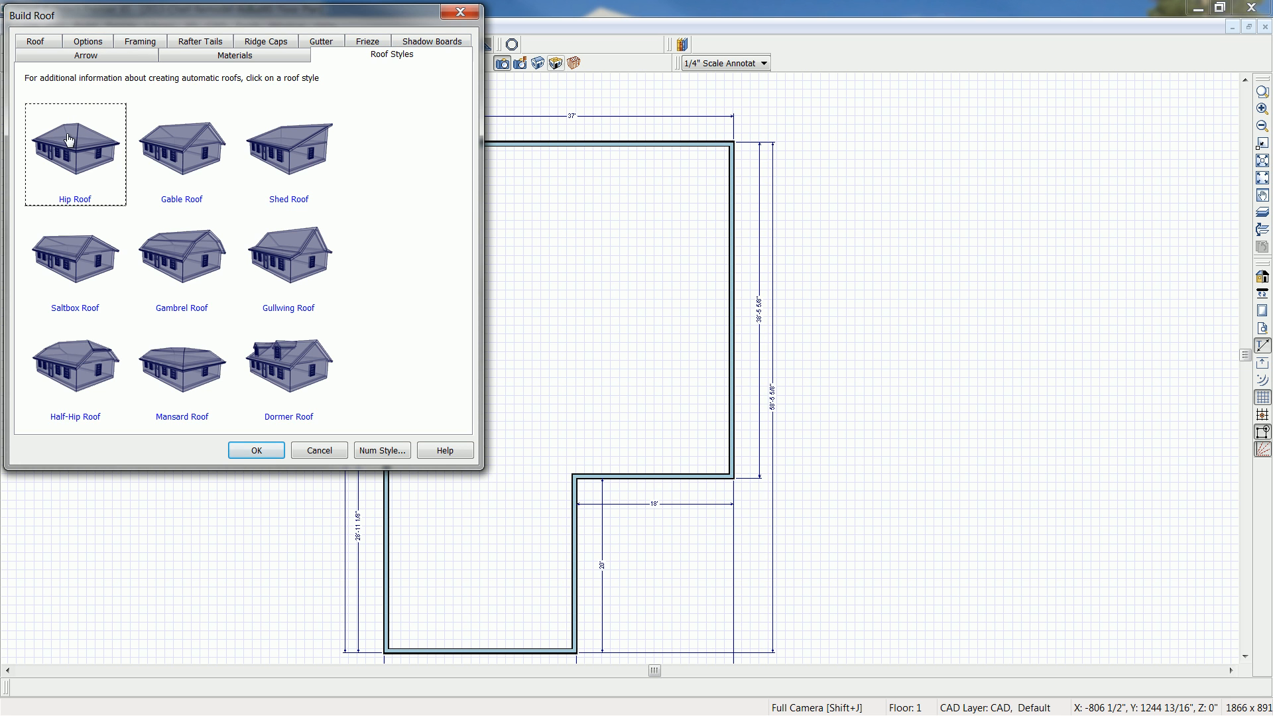
left_click(35, 41)
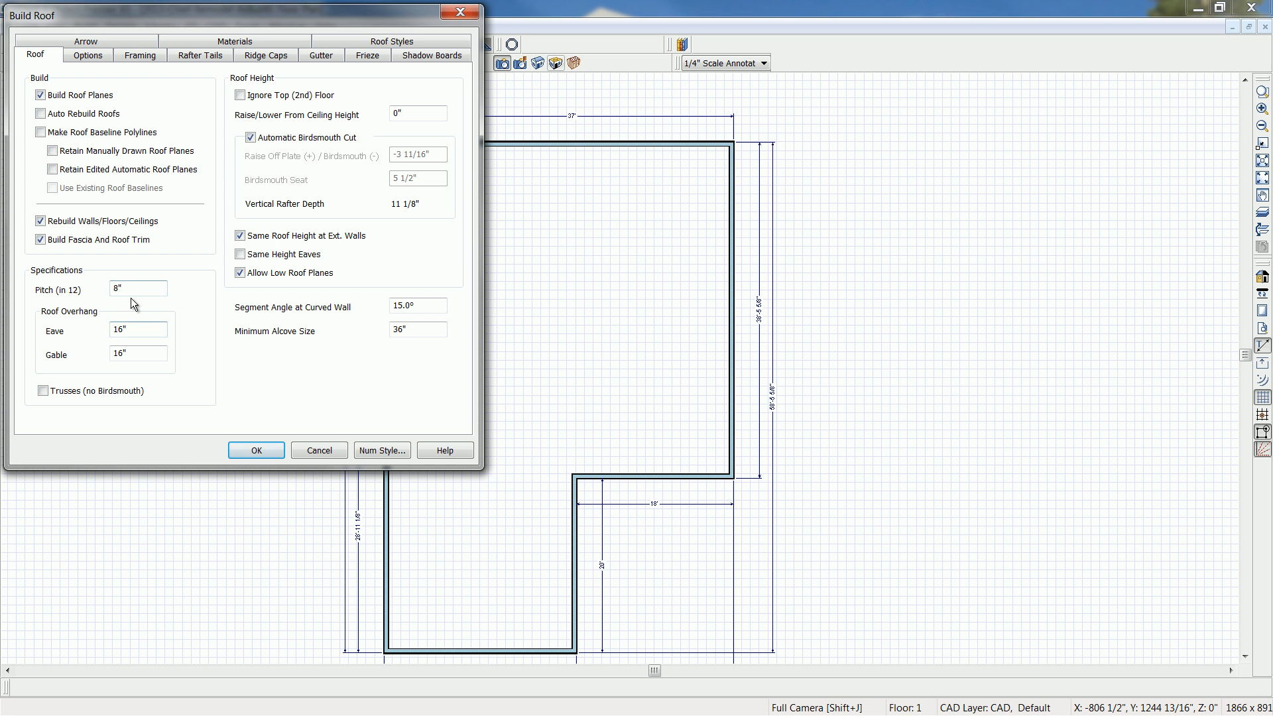
left_click(155, 332)
left_click(257, 452)
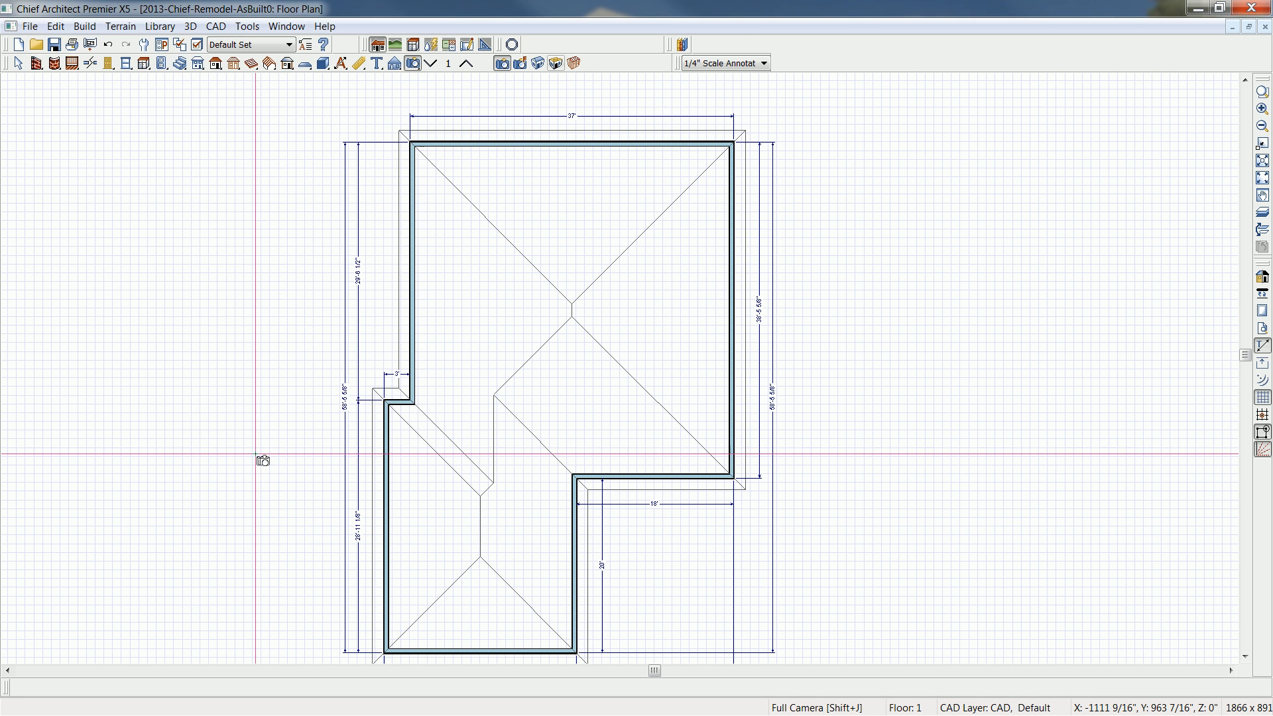
- Create a perspective full overview of the house and view the roof from the front
key("space")
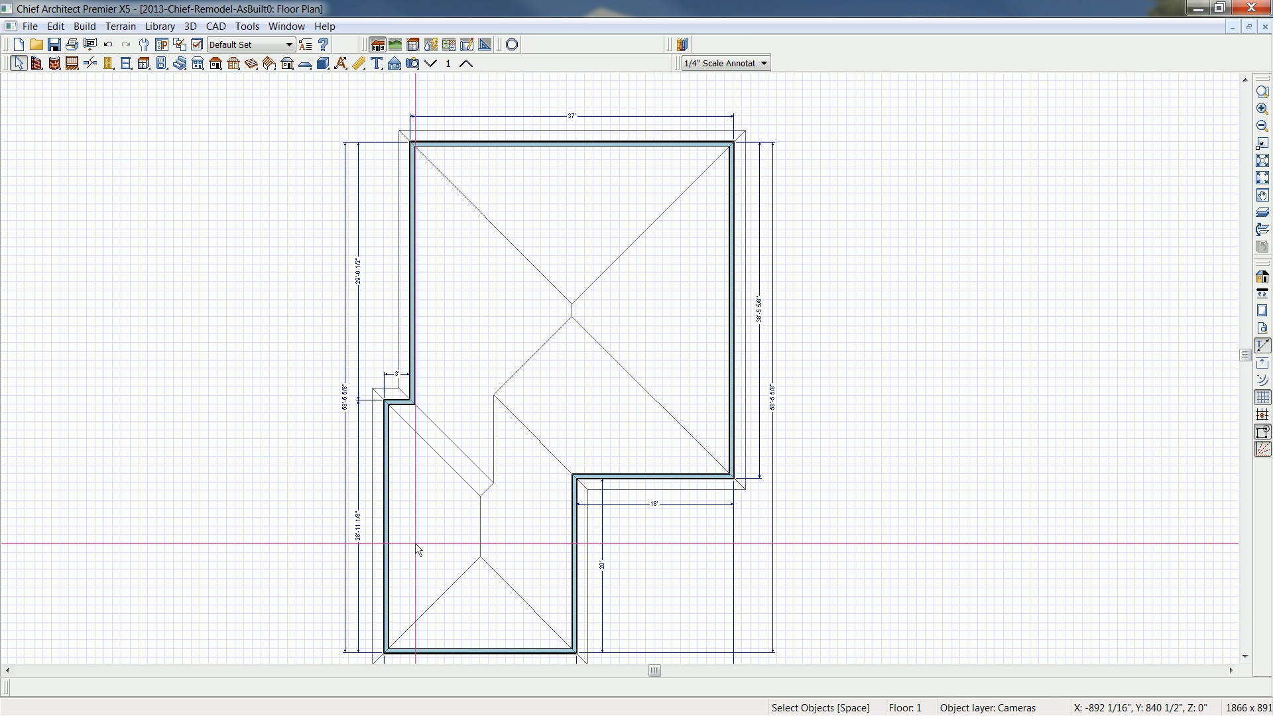
middle_click_drag(459, 568, 461, 548)
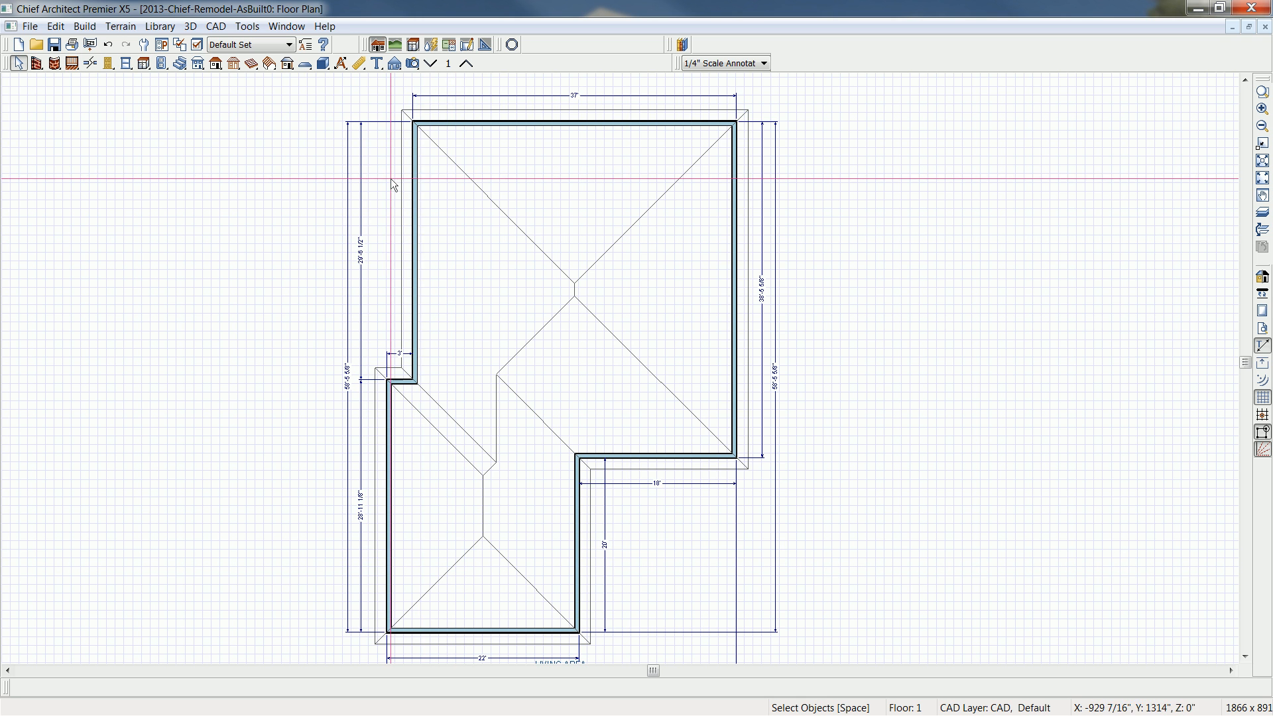
left_click(412, 64)
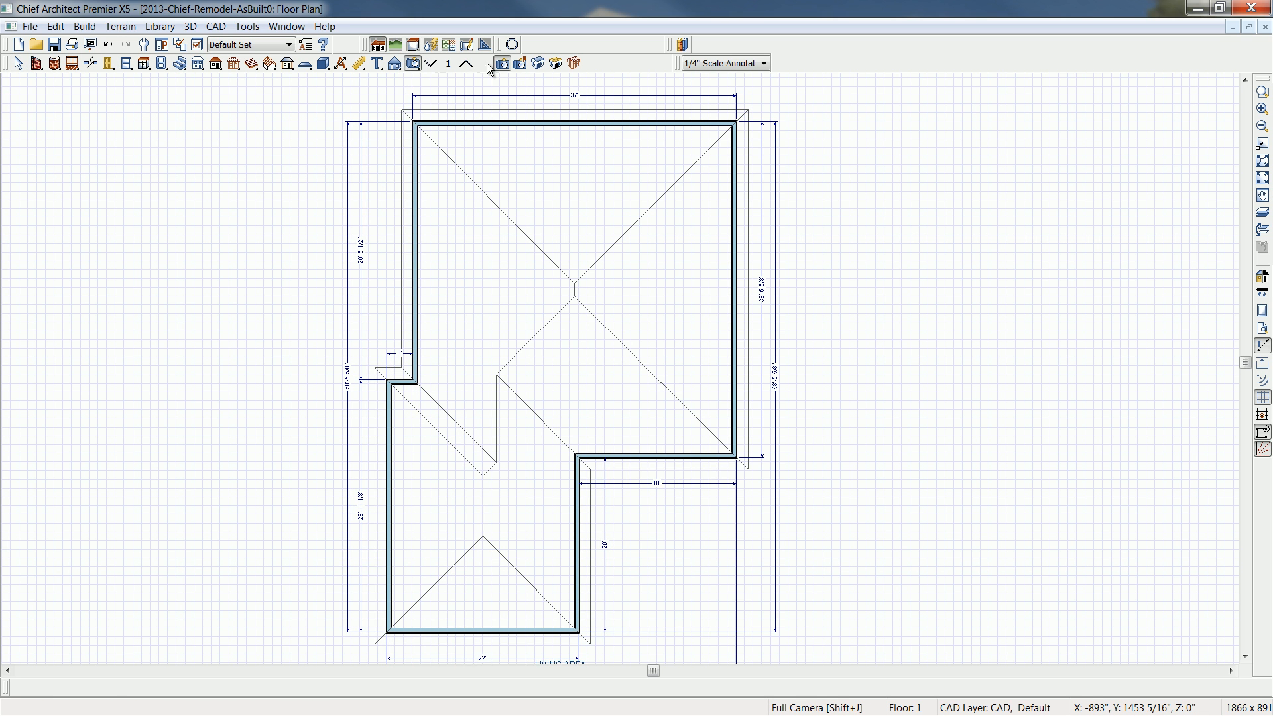
left_click(537, 63)
left_click_drag(674, 460, 575, 395)
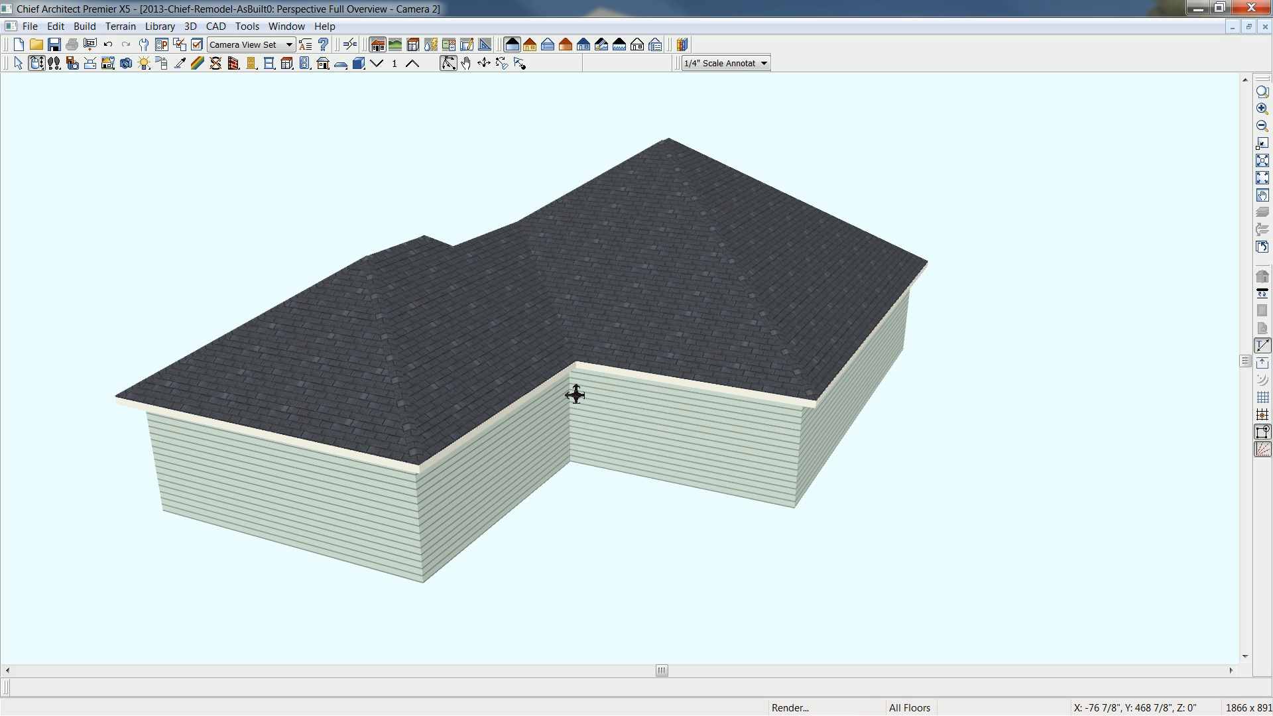
- Place two 36" wide windows side by side and a hinged entry door in the recessed front wall
left_click(271, 63)
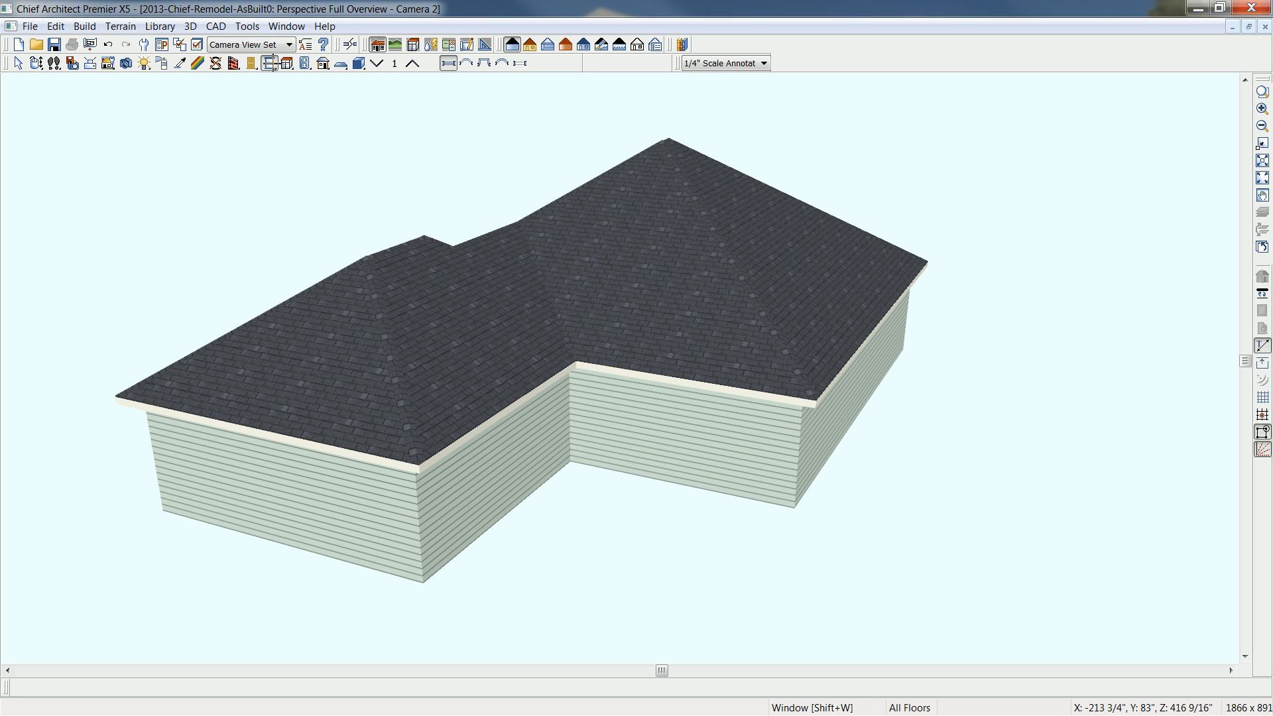
left_click(752, 437)
left_click(751, 426)
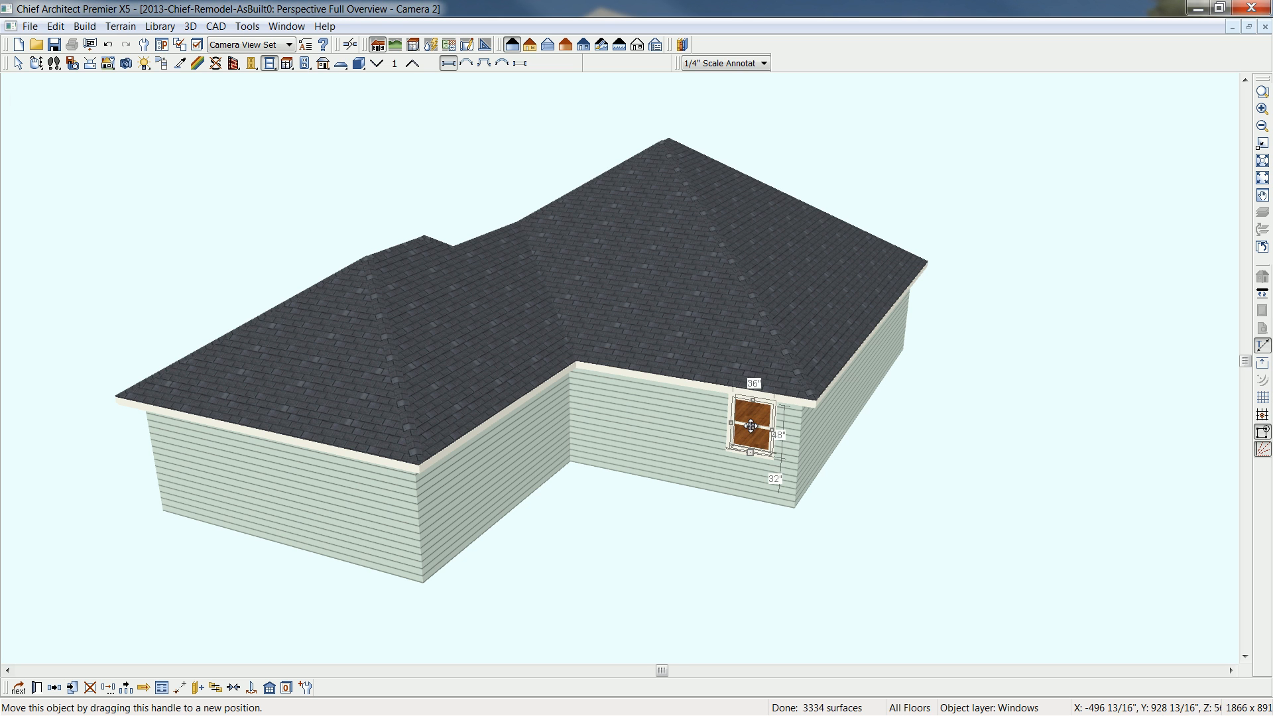
left_click_drag(751, 426, 710, 444)
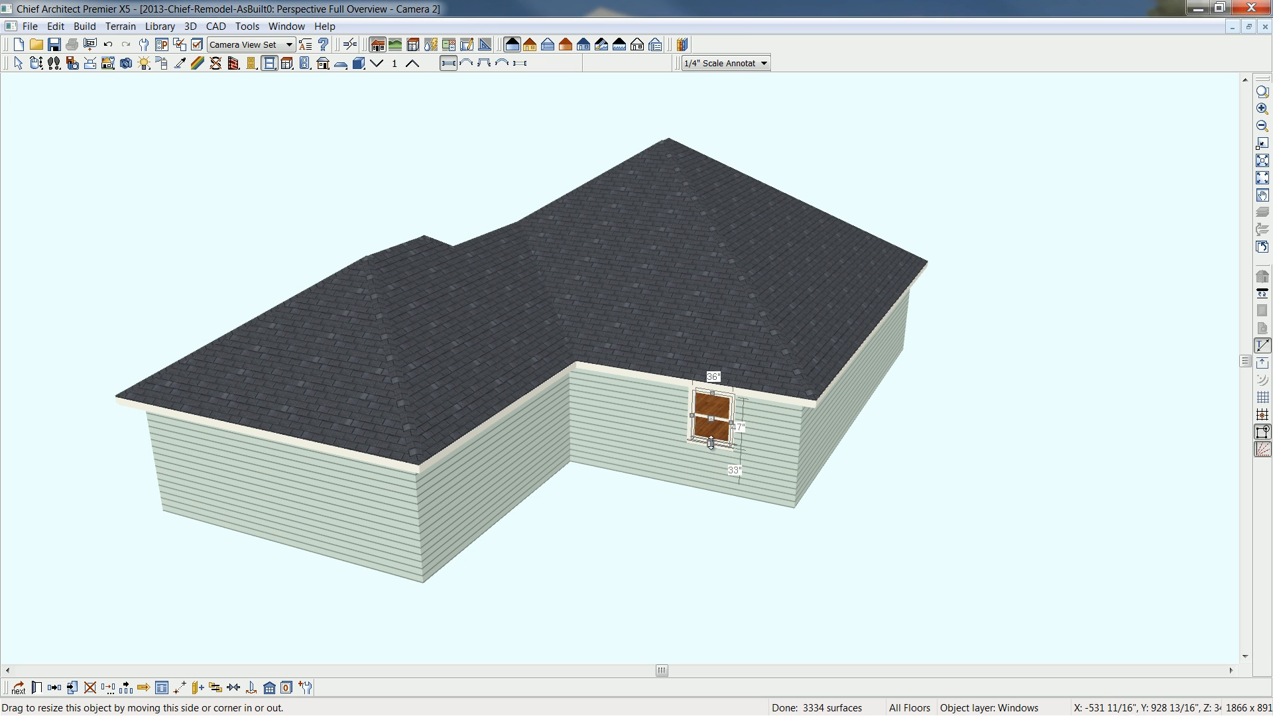
left_click(449, 63)
left_click(747, 425)
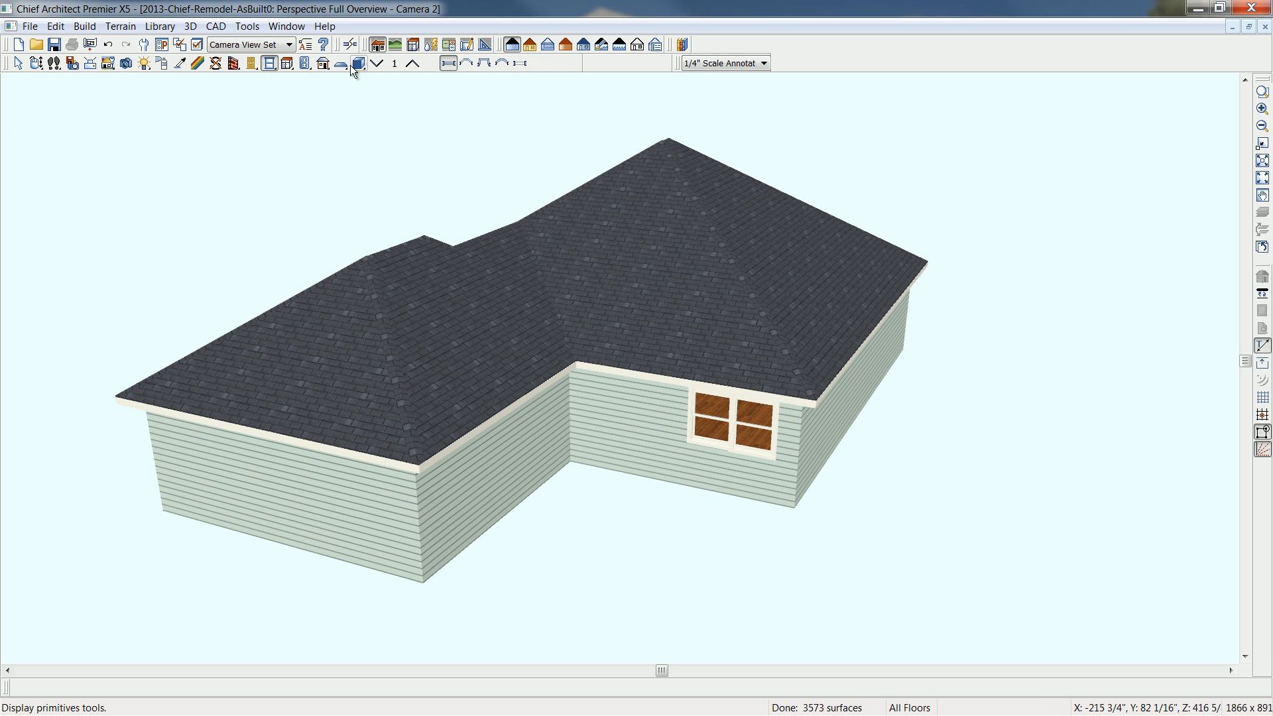
left_click(252, 63)
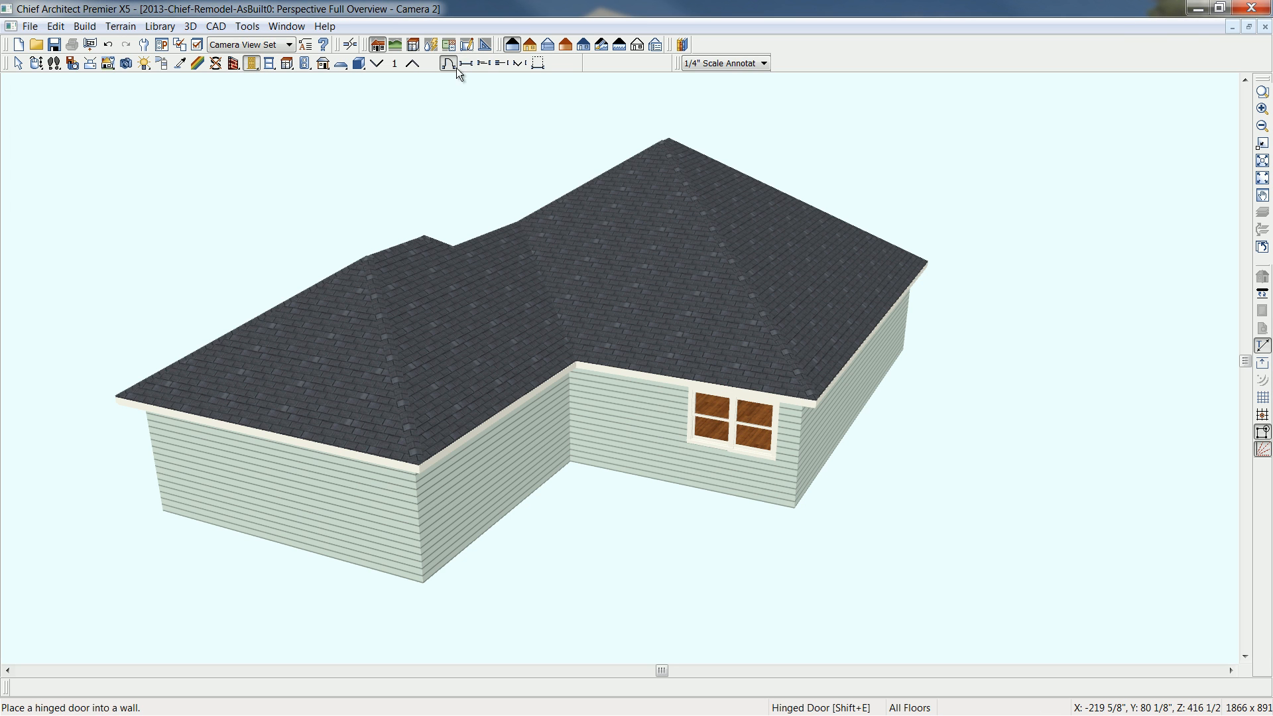
left_click(600, 417)
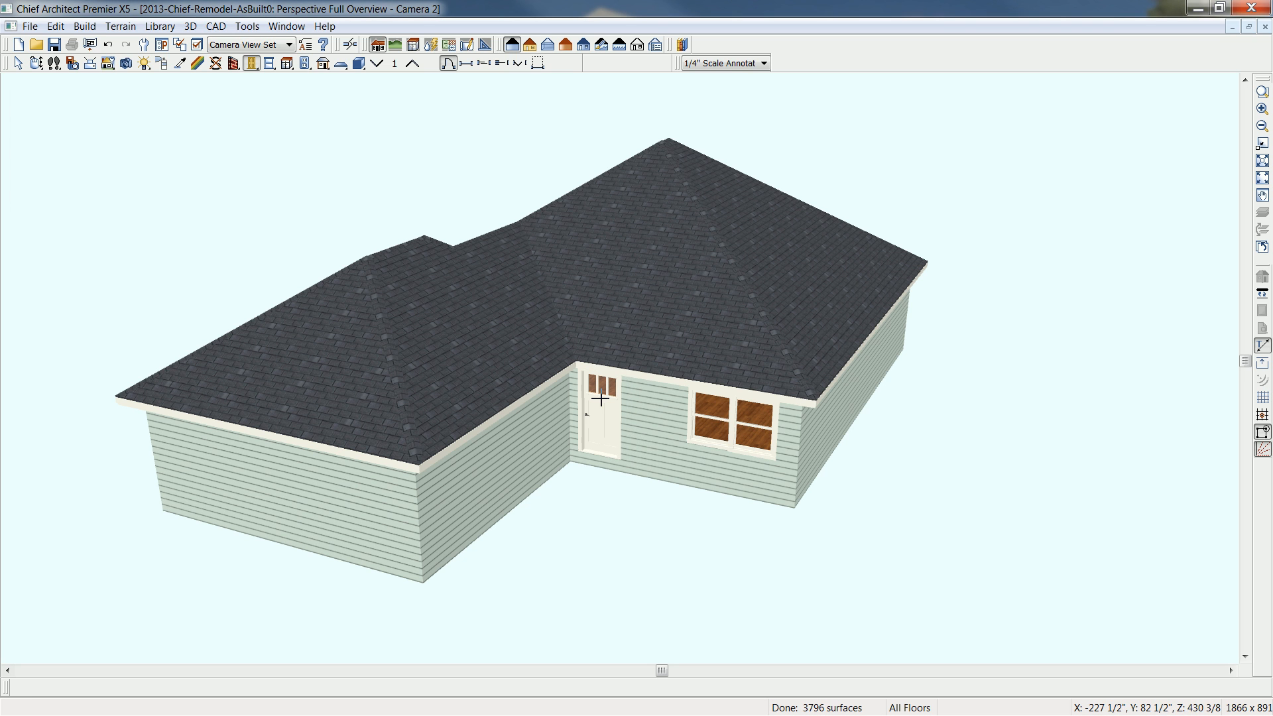
- Place a garage door in the projecting front wall and widen it on both sides to about 170"
left_click(537, 64)
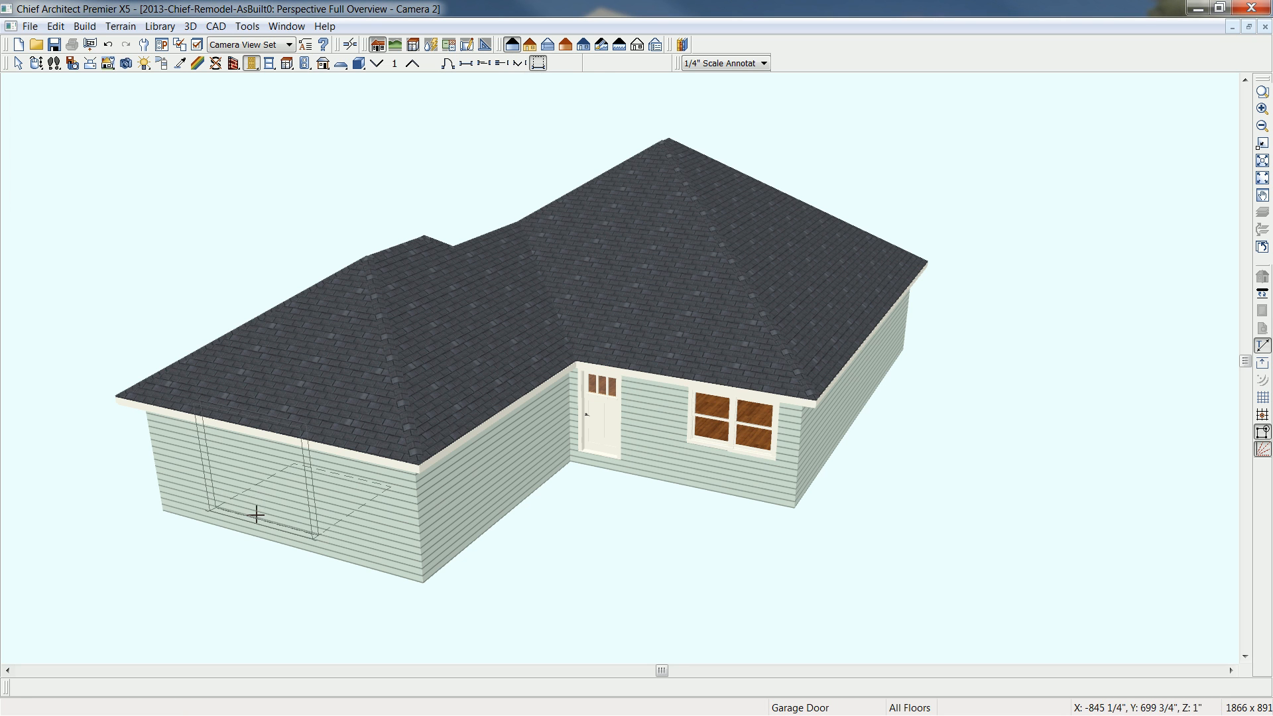
left_click(265, 500)
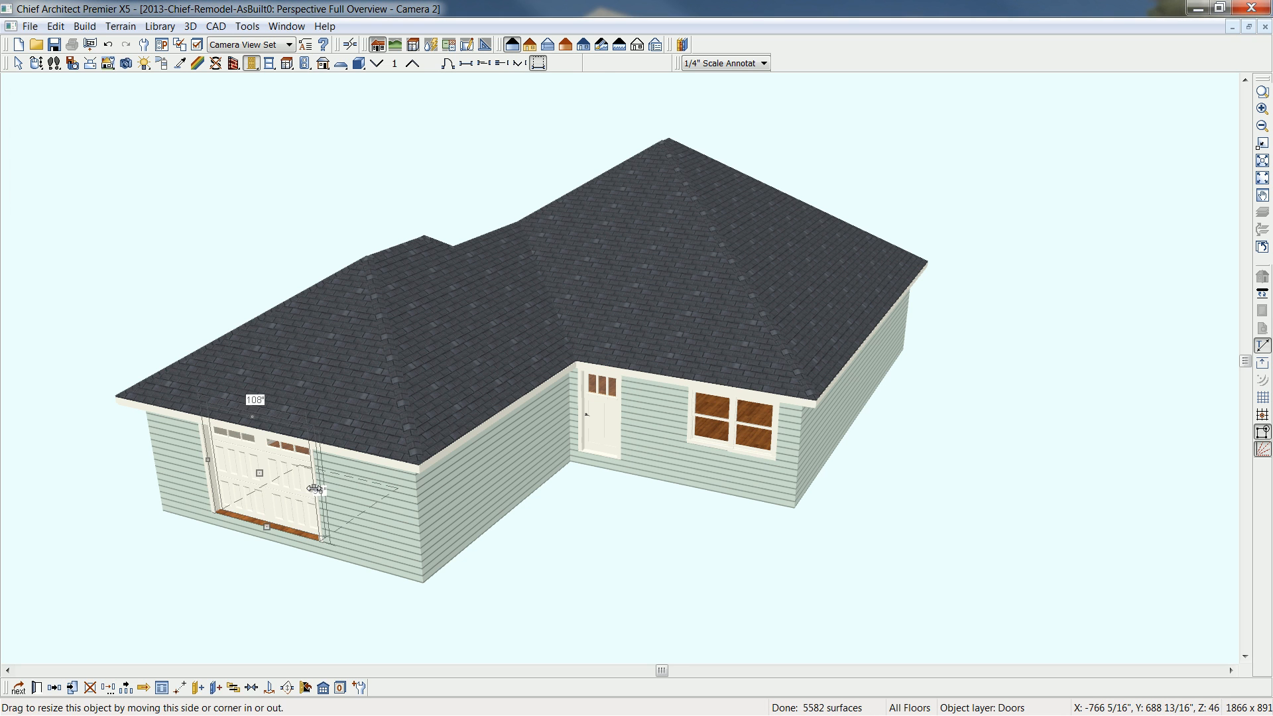
left_click_drag(314, 488, 333, 494)
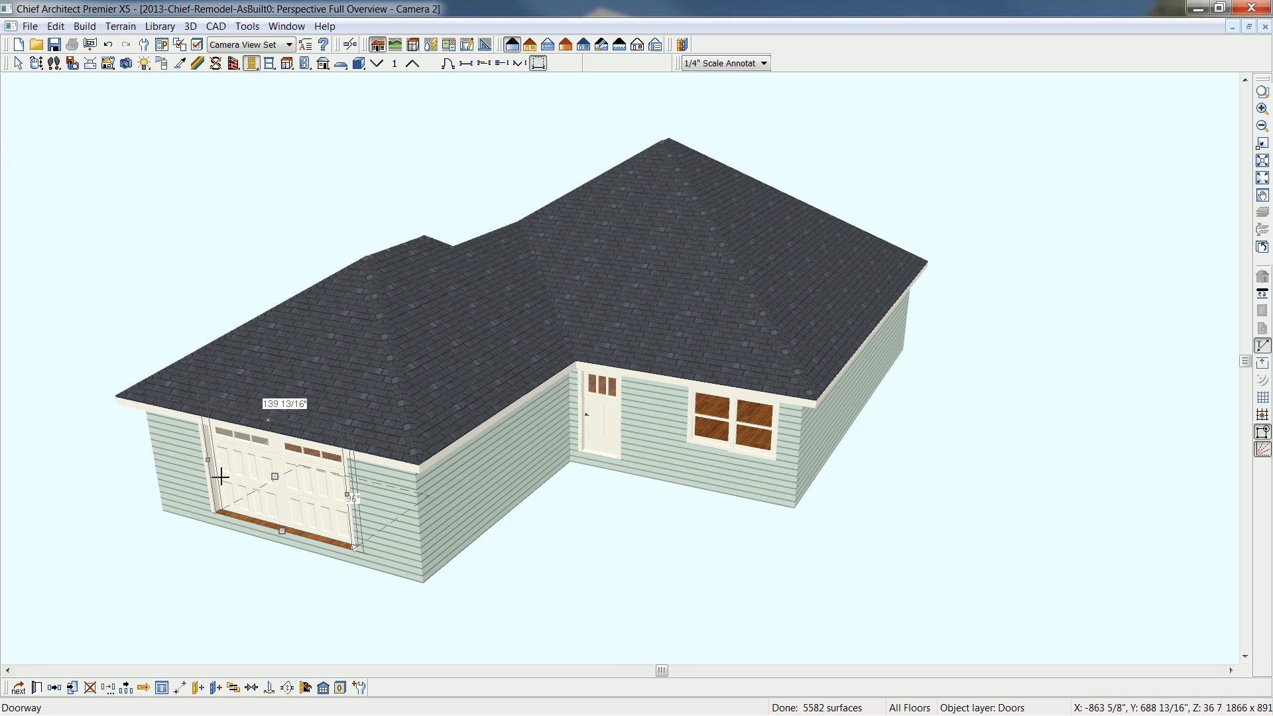
left_click_drag(211, 460, 193, 458)
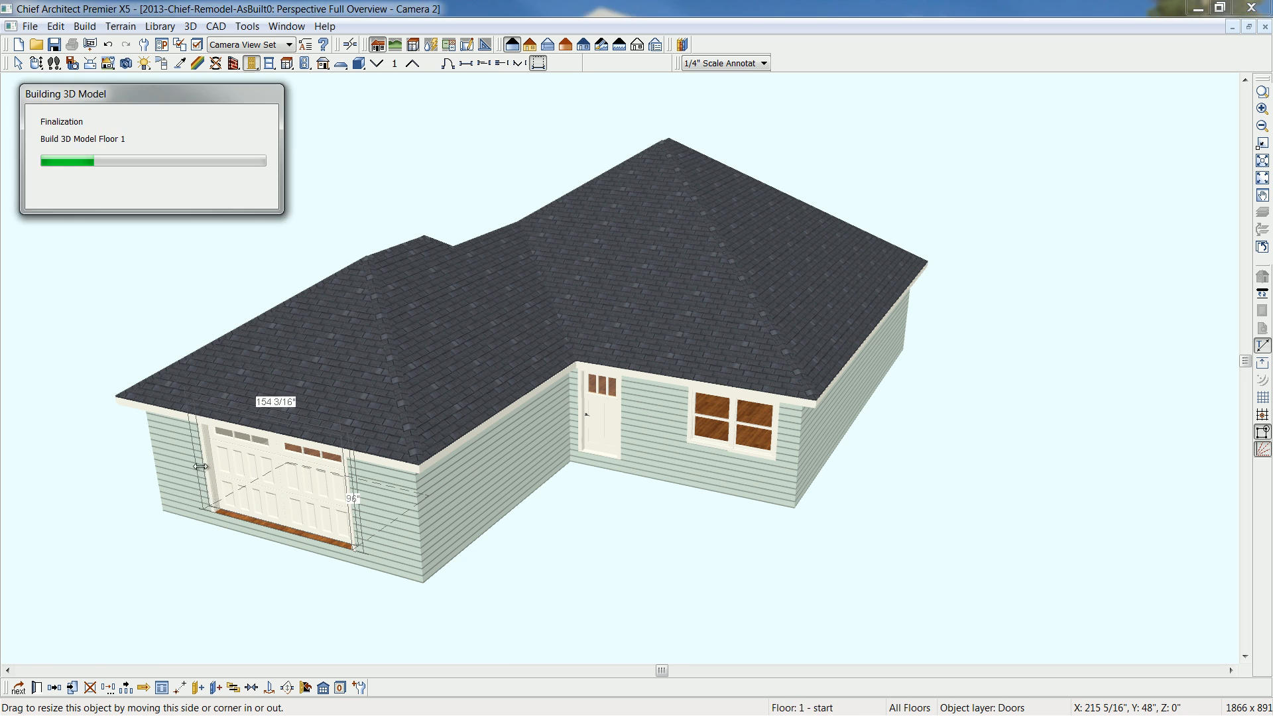
left_click_drag(348, 495, 365, 494)
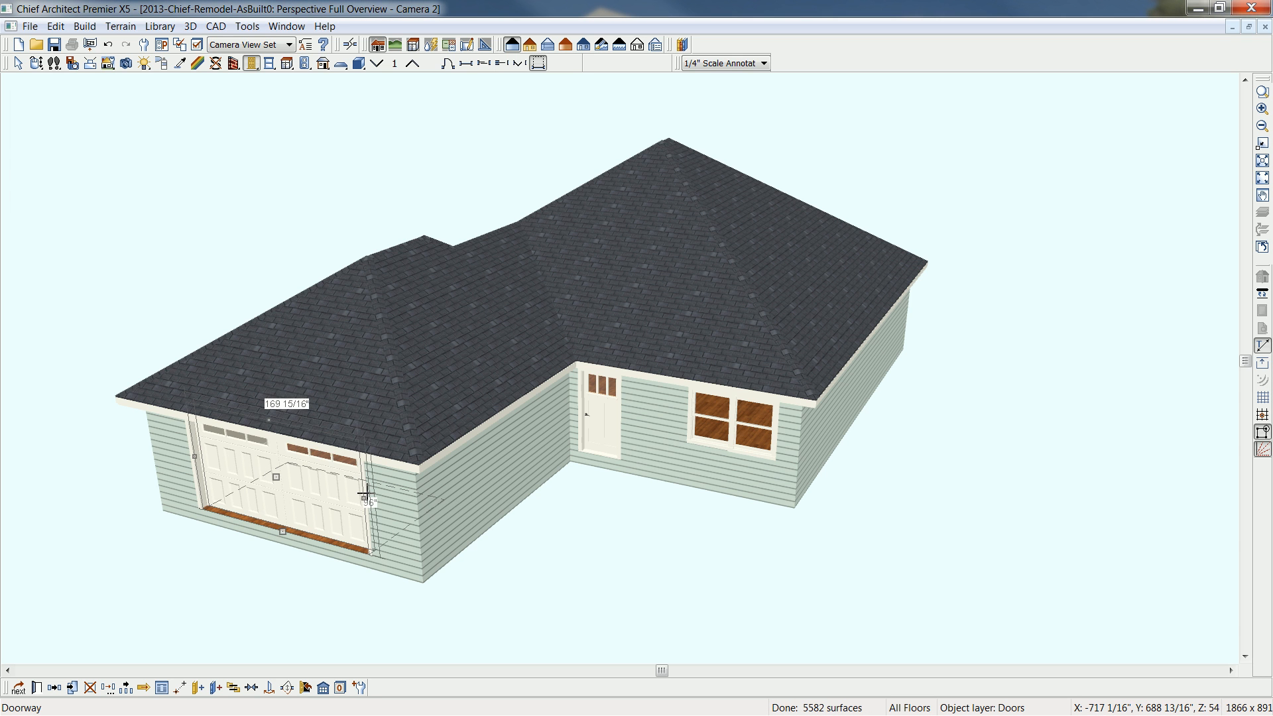
- Tile the 3D and plan views and draw a straight interior wall that closes off the garage area in the floor plan
key("shift+F4")
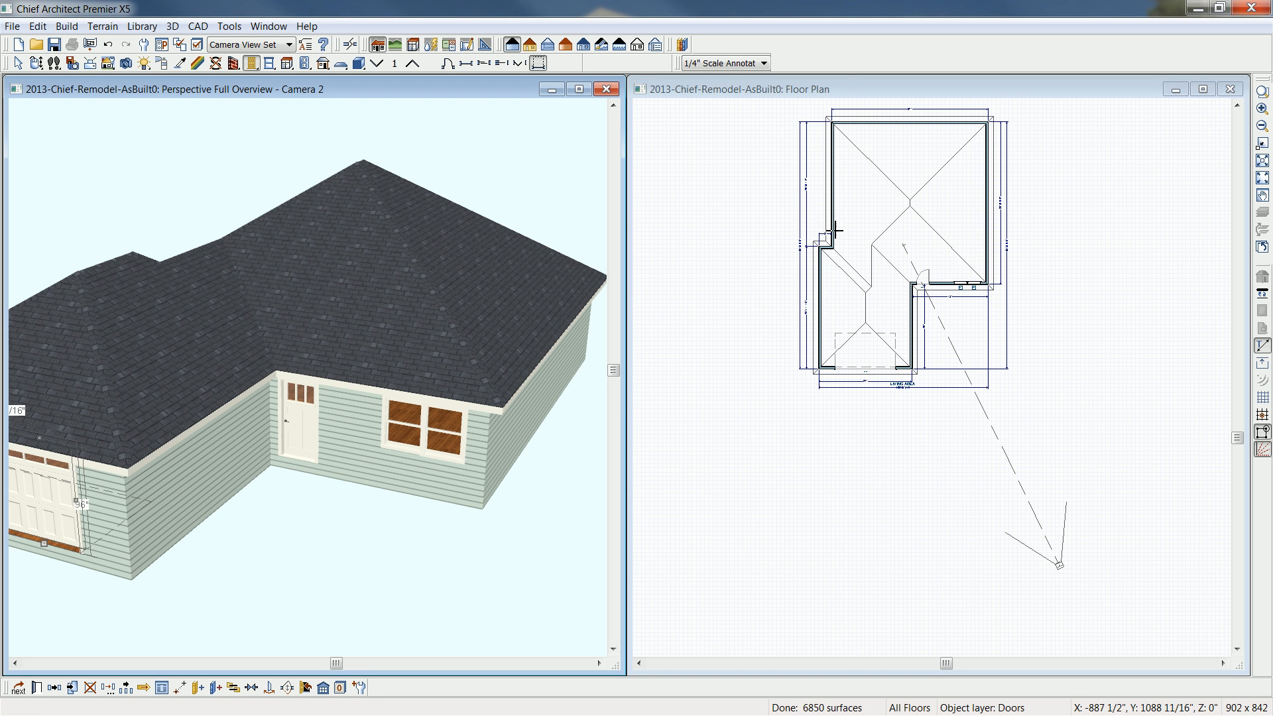
left_click(846, 86)
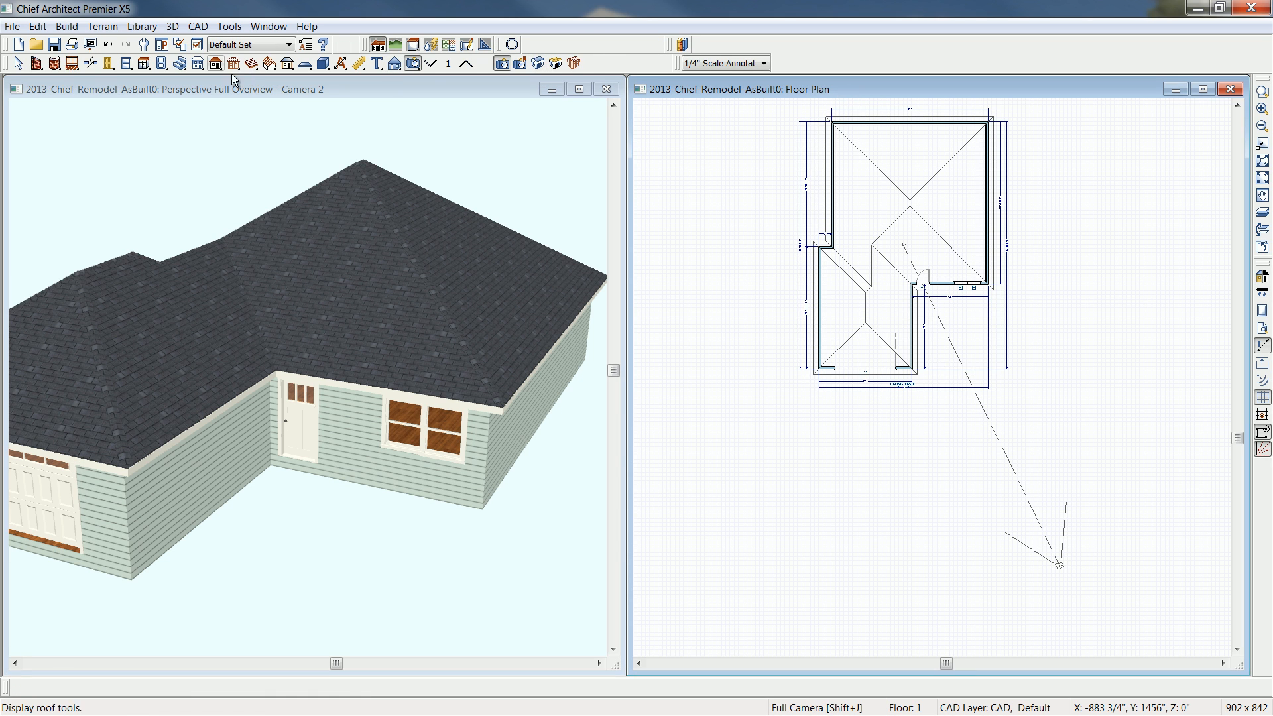
left_click(37, 63)
left_click(520, 64)
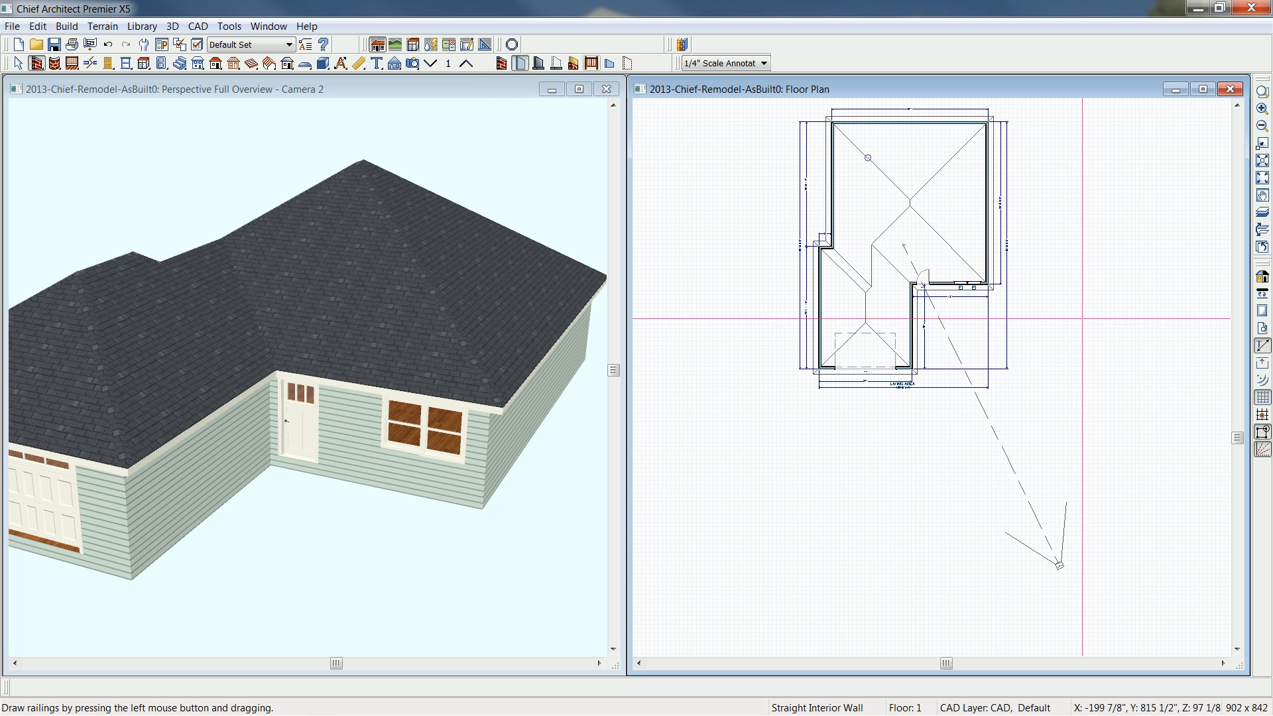
left_click_drag(918, 285, 823, 289)
- Set the room type of the enclosed front room to Garage and check the garage in the 3D view
left_click(837, 302)
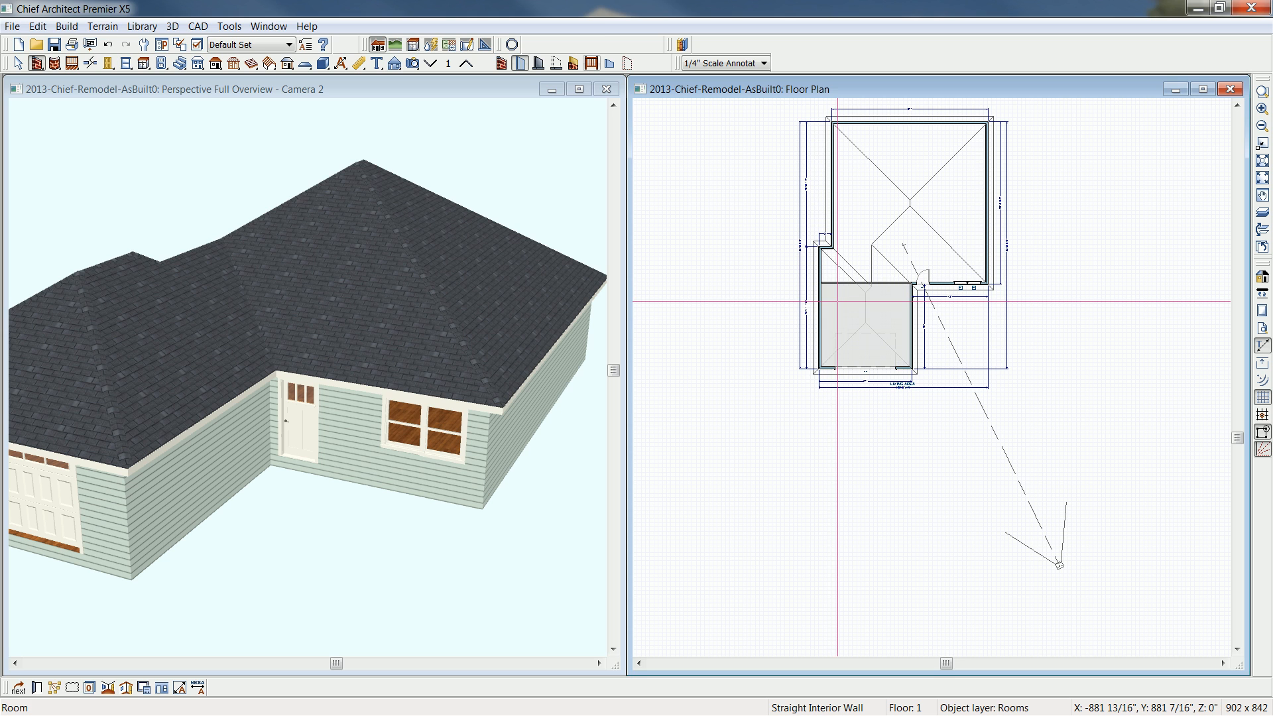
double_click(837, 301)
left_click(223, 67)
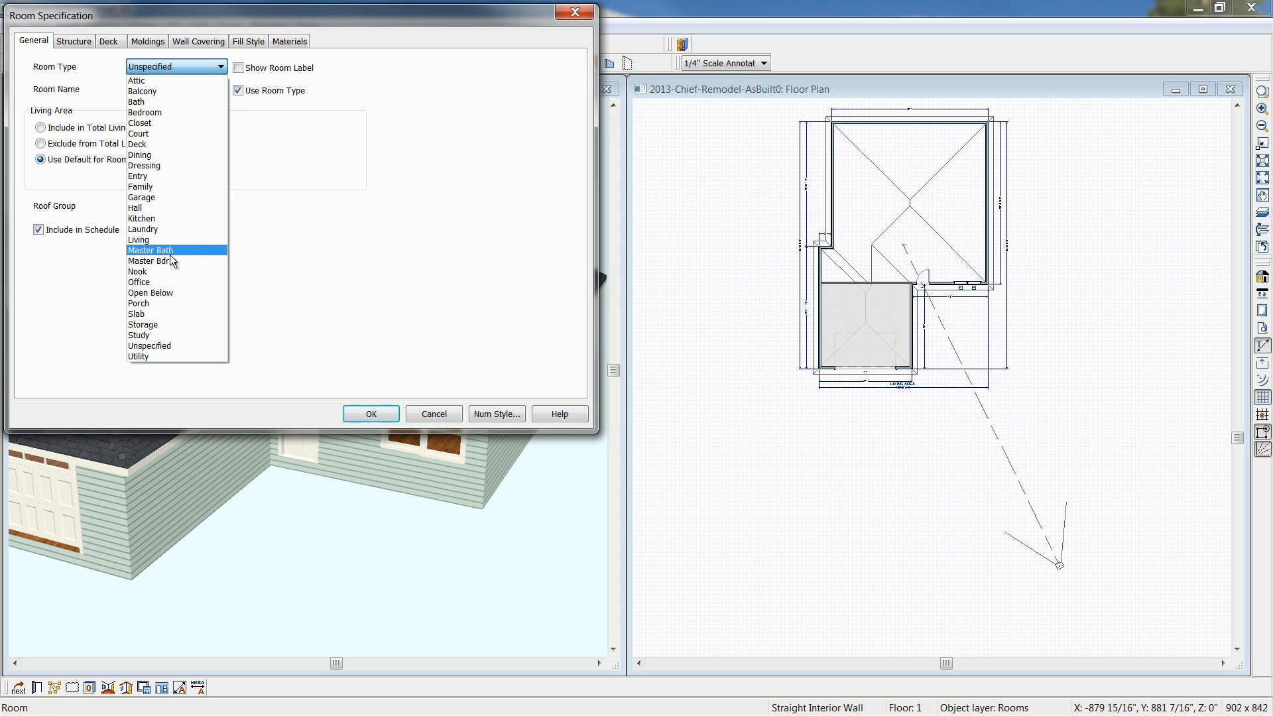
key("g")
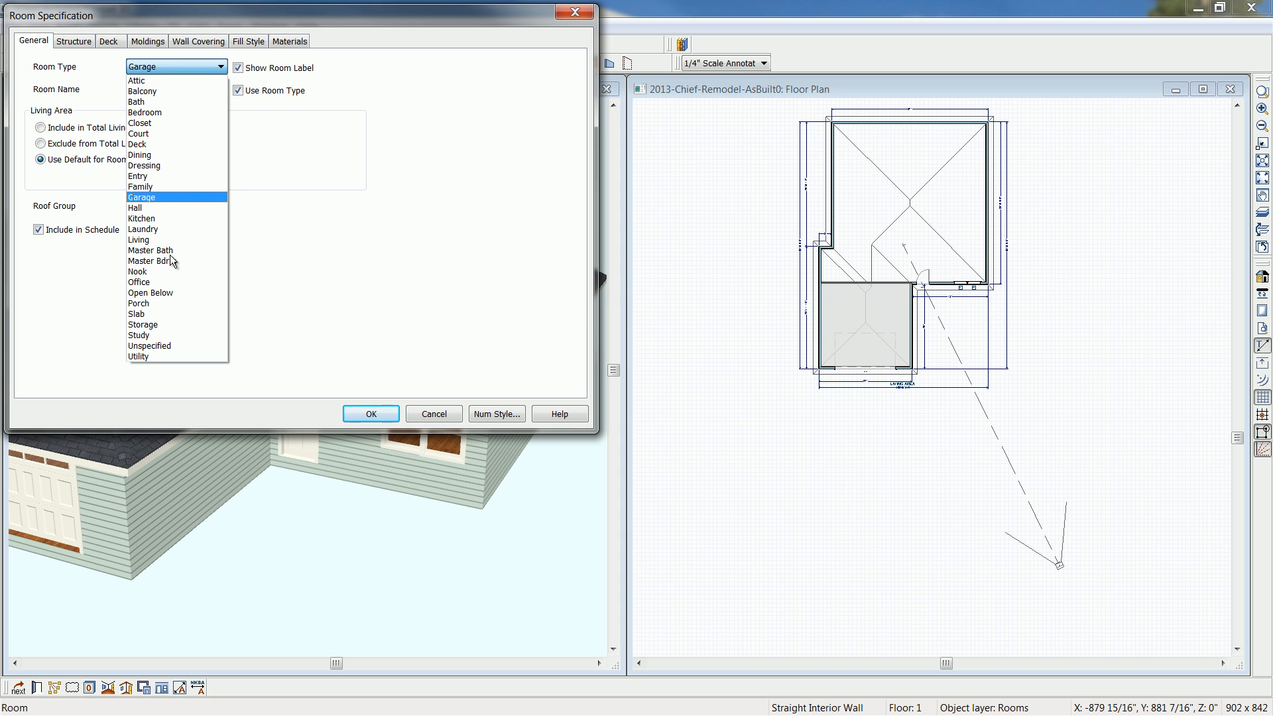
left_click(166, 197)
left_click(370, 414)
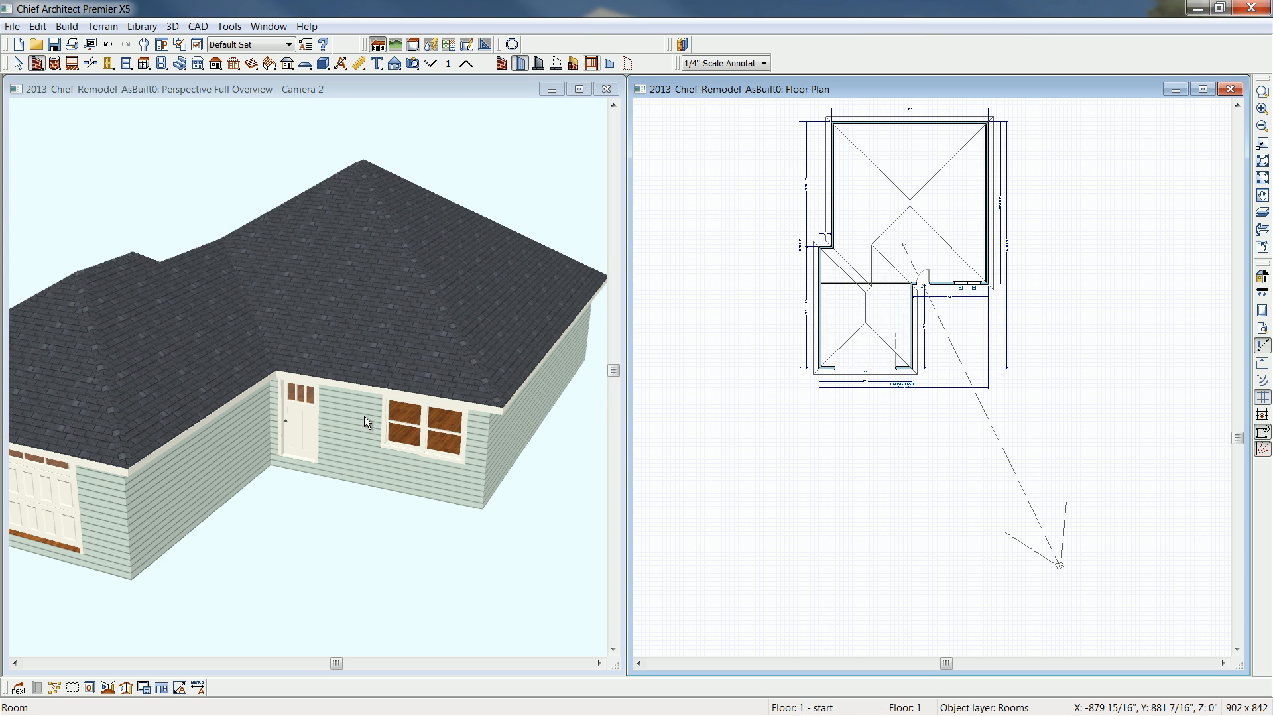
left_click_drag(229, 443, 356, 438)
middle_click_drag(356, 439, 406, 435)
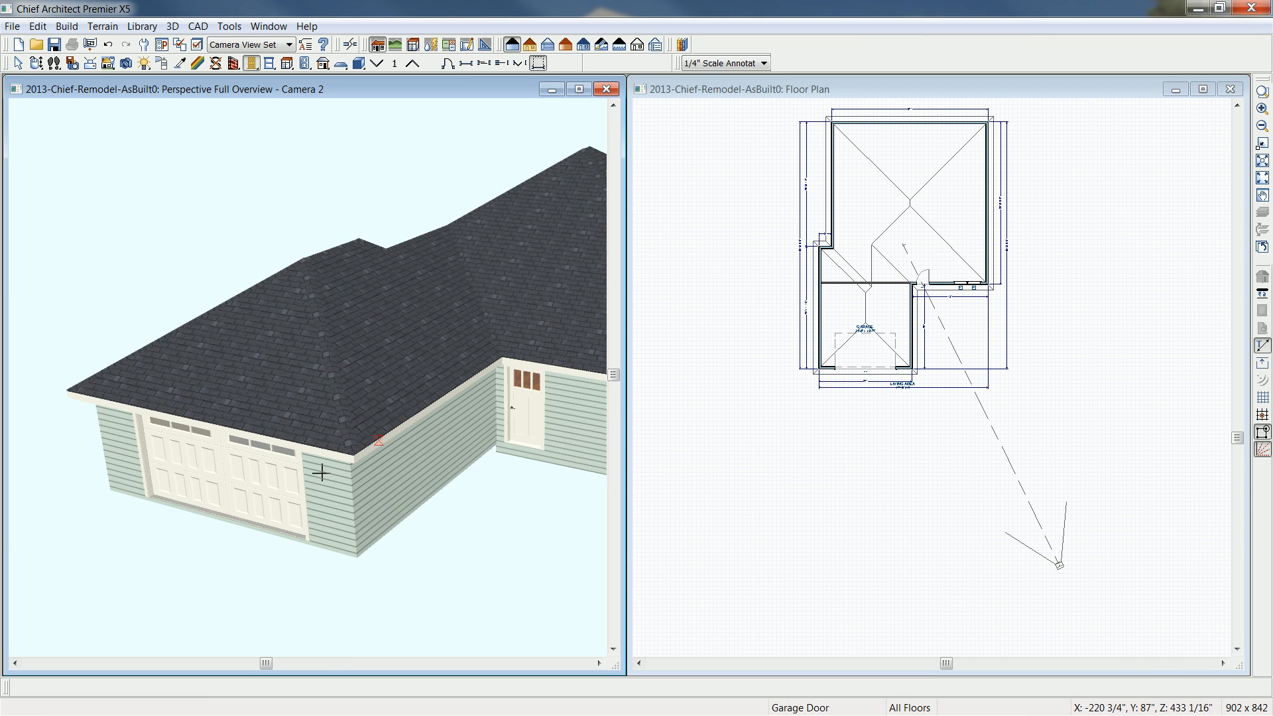
scroll(282, 497, "up", 4)
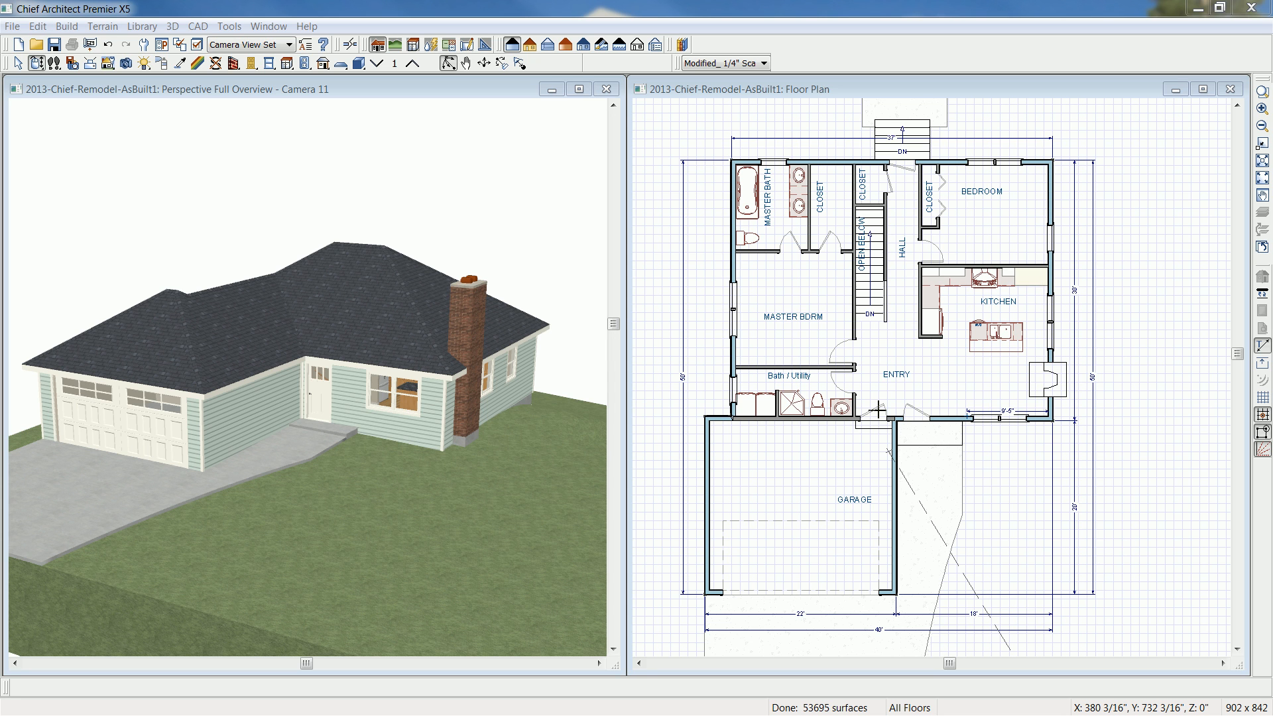
- Examine the completed as-built house in 3D from the back and front, using the transparent Glass House rendering
left_click(447, 95)
left_click_drag(494, 310, 347, 350)
left_click_drag(483, 344, 418, 347)
left_click(547, 44)
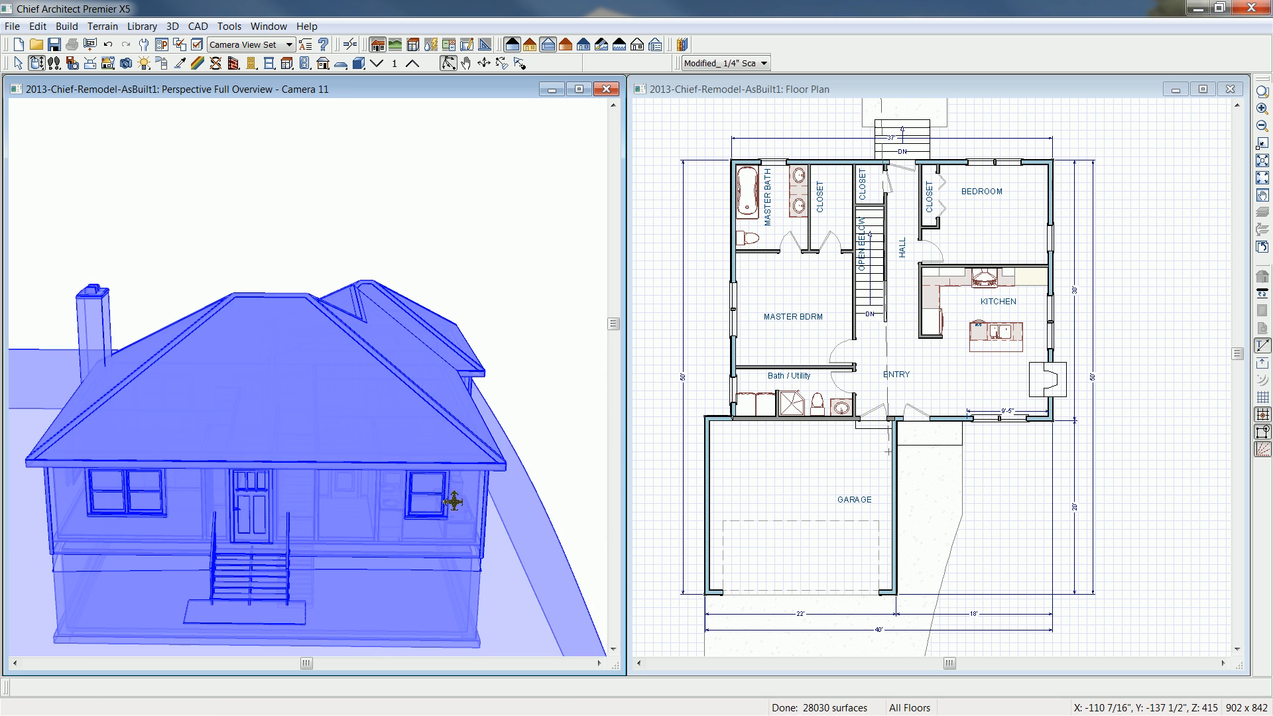
left_click_drag(483, 511, 307, 438)
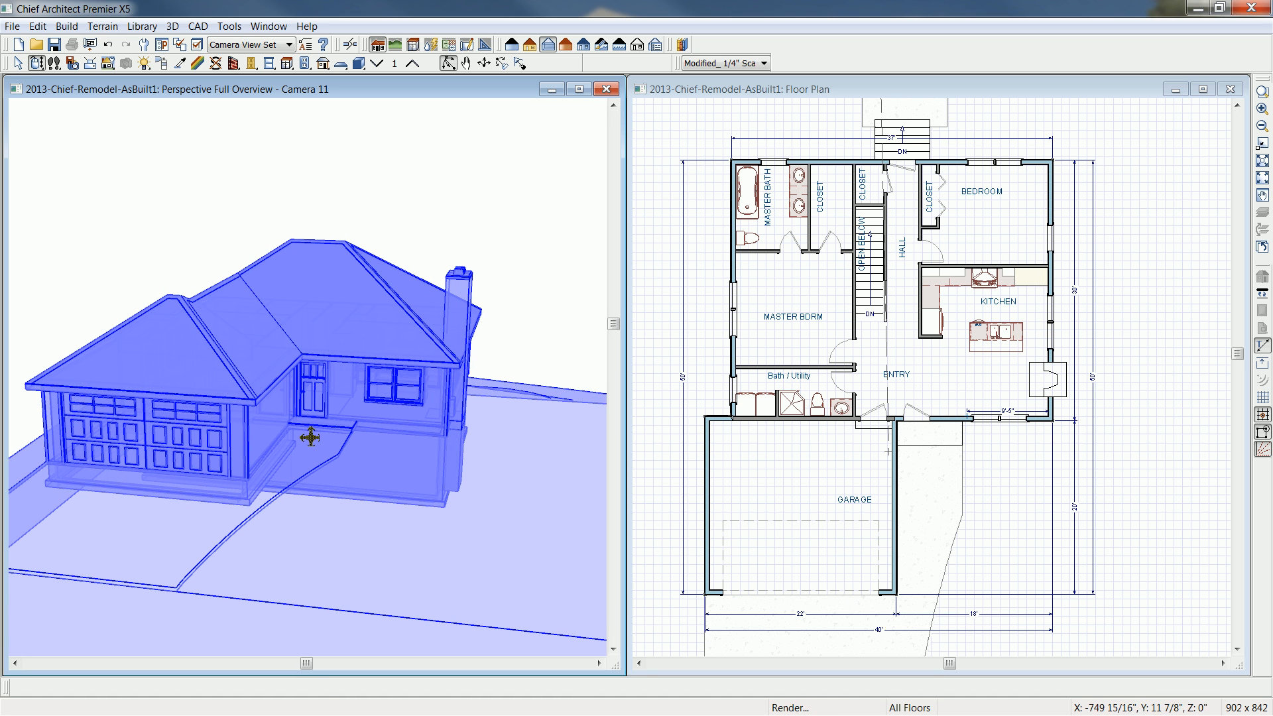
- Close the tiled camera view, maximize the floor plan, and create a new perspective full overview of the completed house
left_click(603, 90)
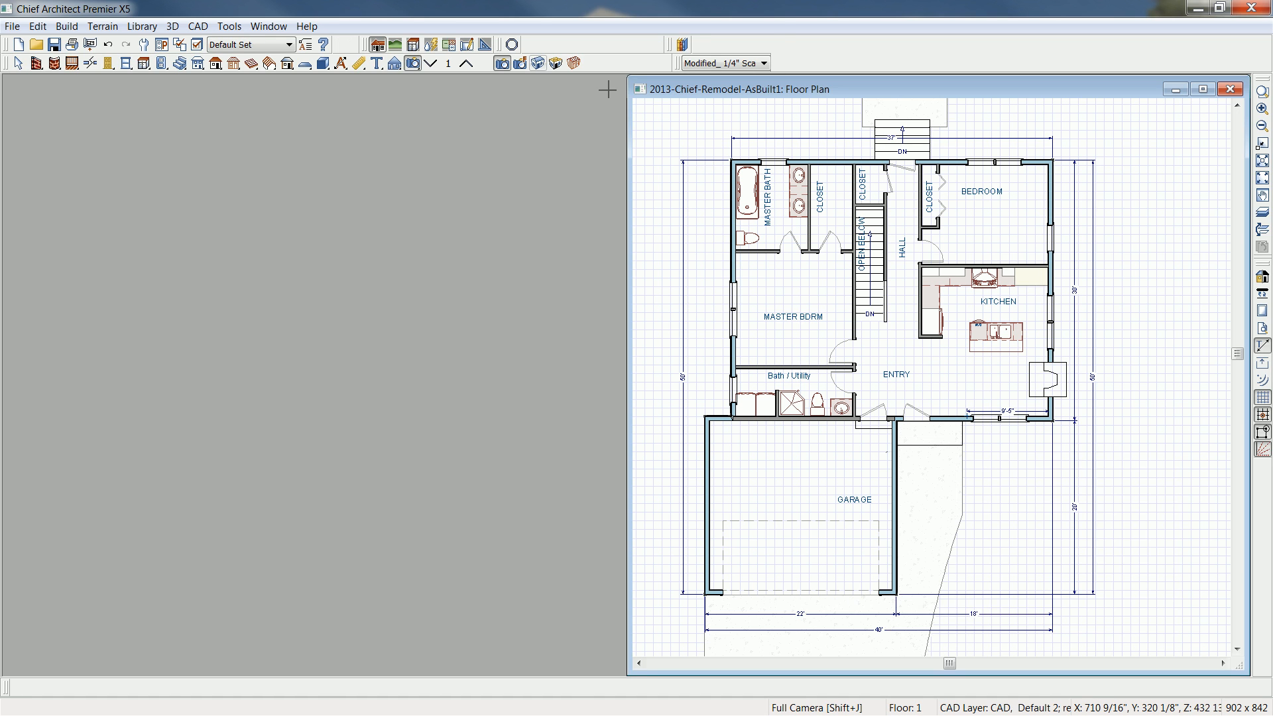
left_click(1204, 89)
left_click(537, 62)
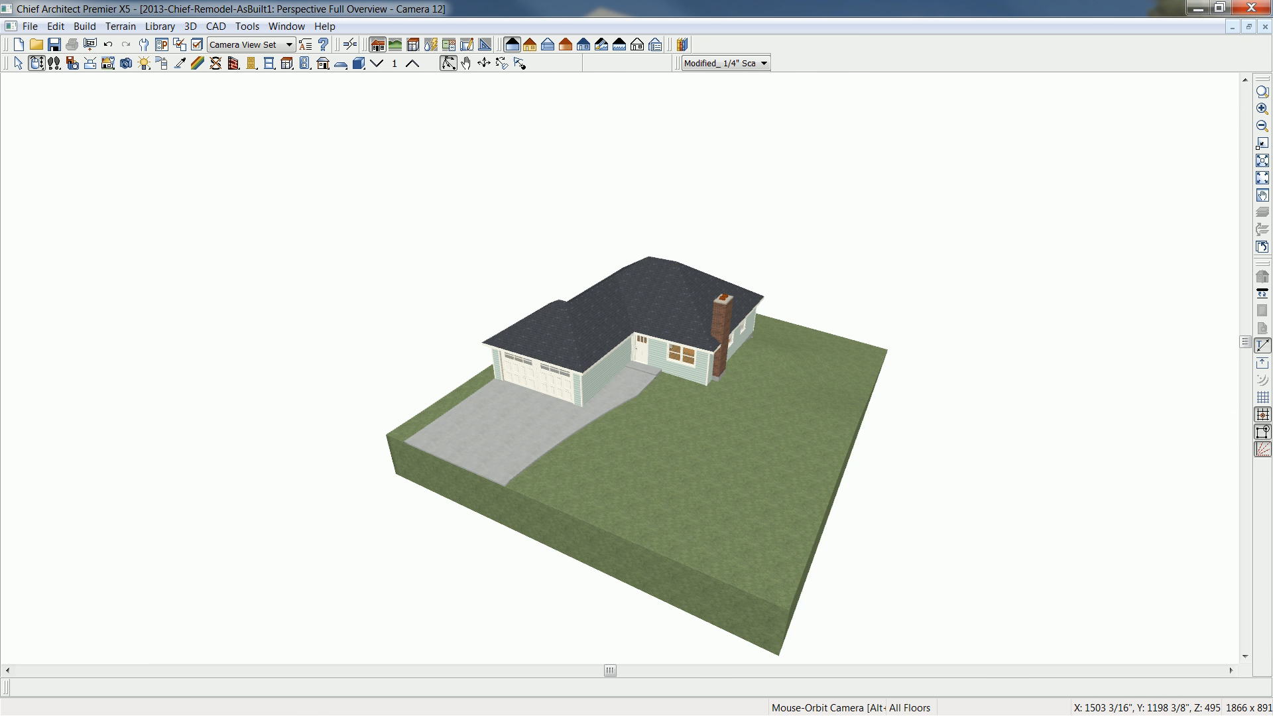
- Examine the completed as-built house from the garage and chimney side in 3D and compare it with the remodel rendering image
middle_click_drag(812, 432, 596, 417)
scroll(482, 389, "up", 2)
scroll(482, 390, "up", 2)
middle_click_drag(528, 292, 510, 378)
left_click_drag(510, 377, 488, 399)
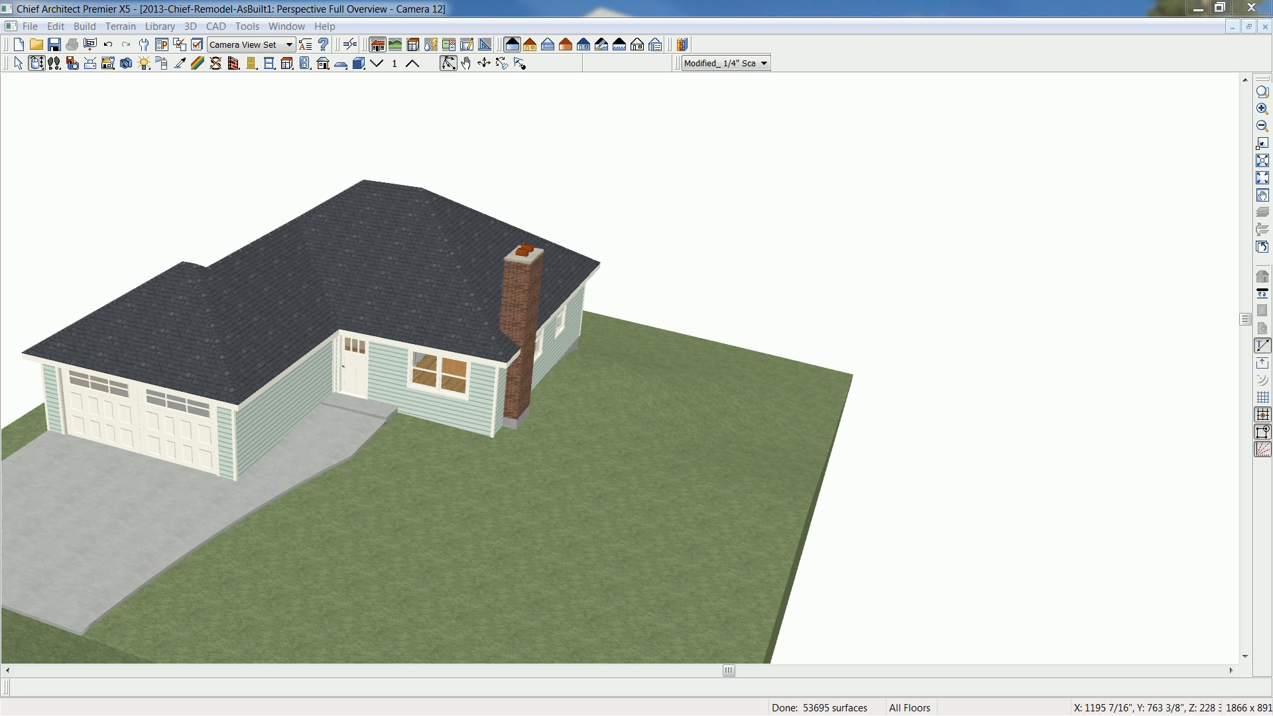
left_click_drag(900, 225, 914, 178)
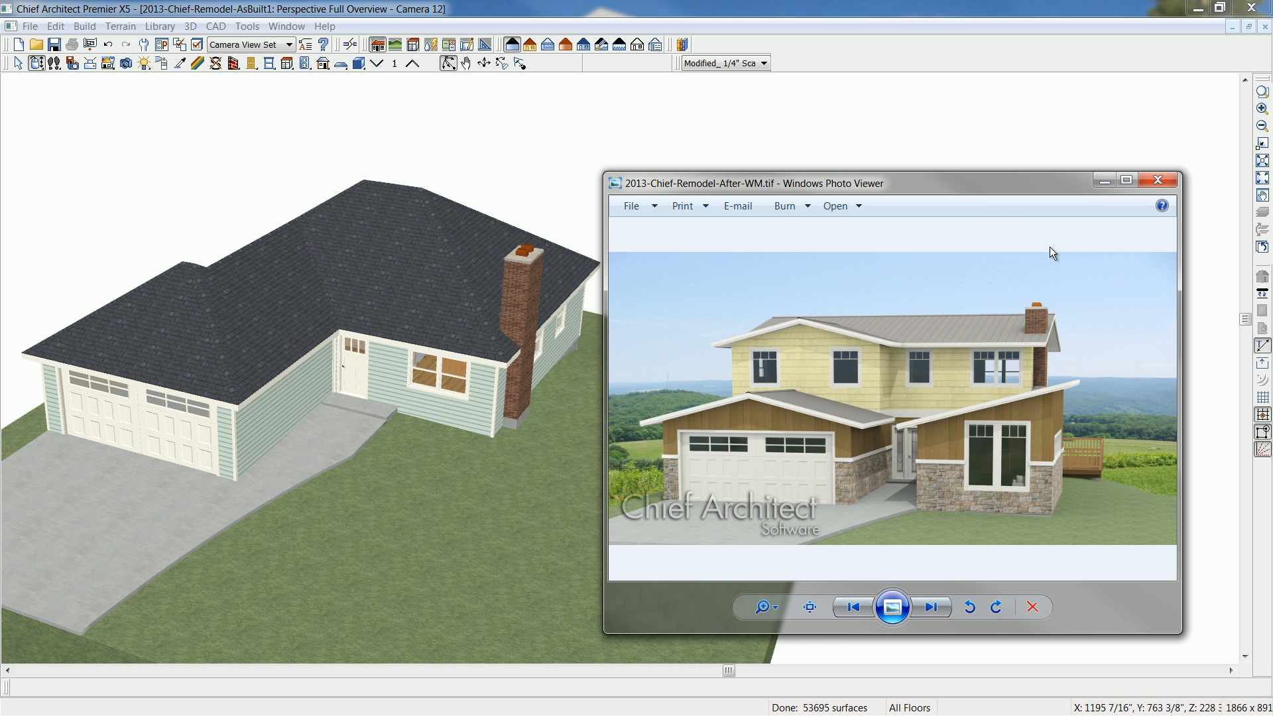
left_click_drag(944, 188, 949, 230)
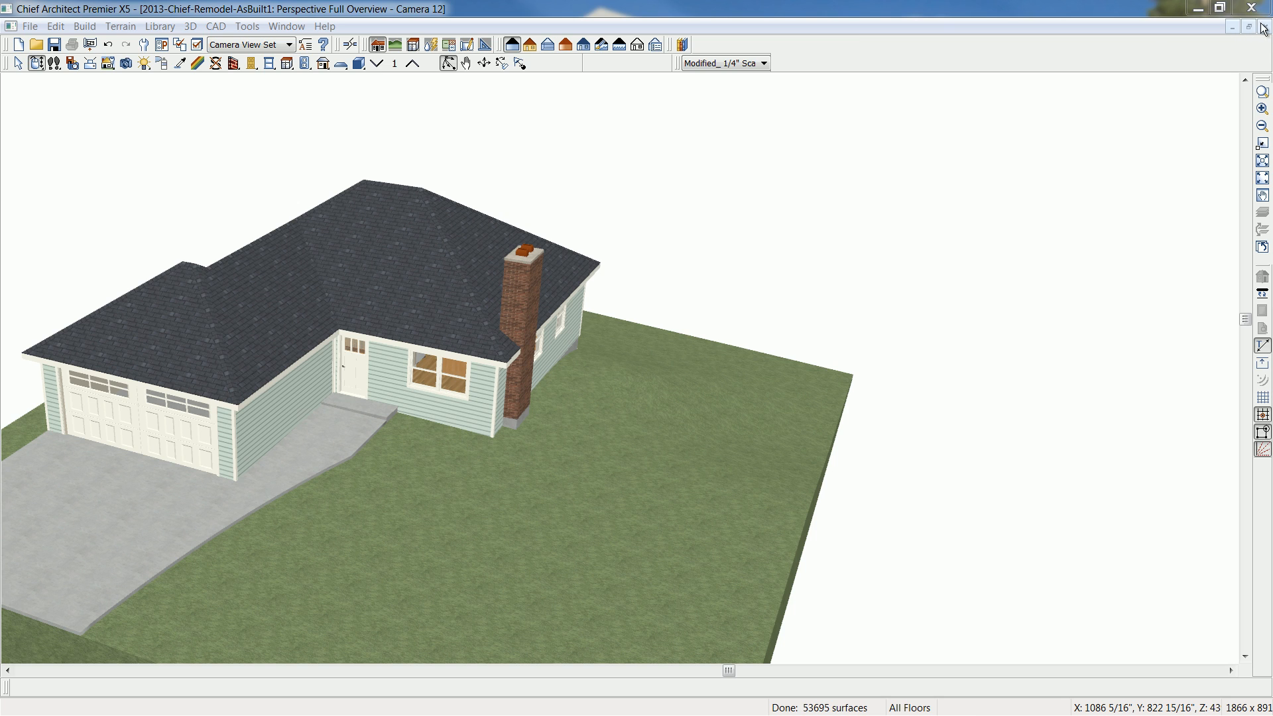
- Close the full overview camera and return to the floor plan's front area around the garage and entry
left_click(1264, 26)
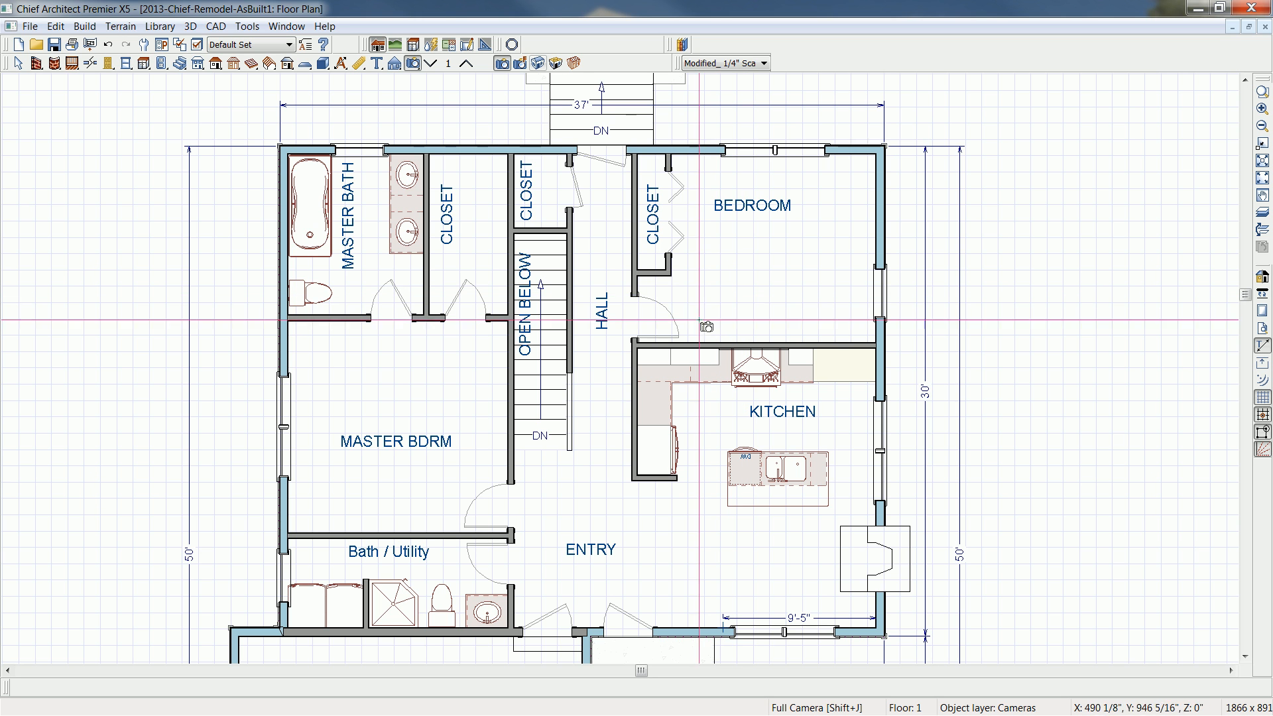
key("space")
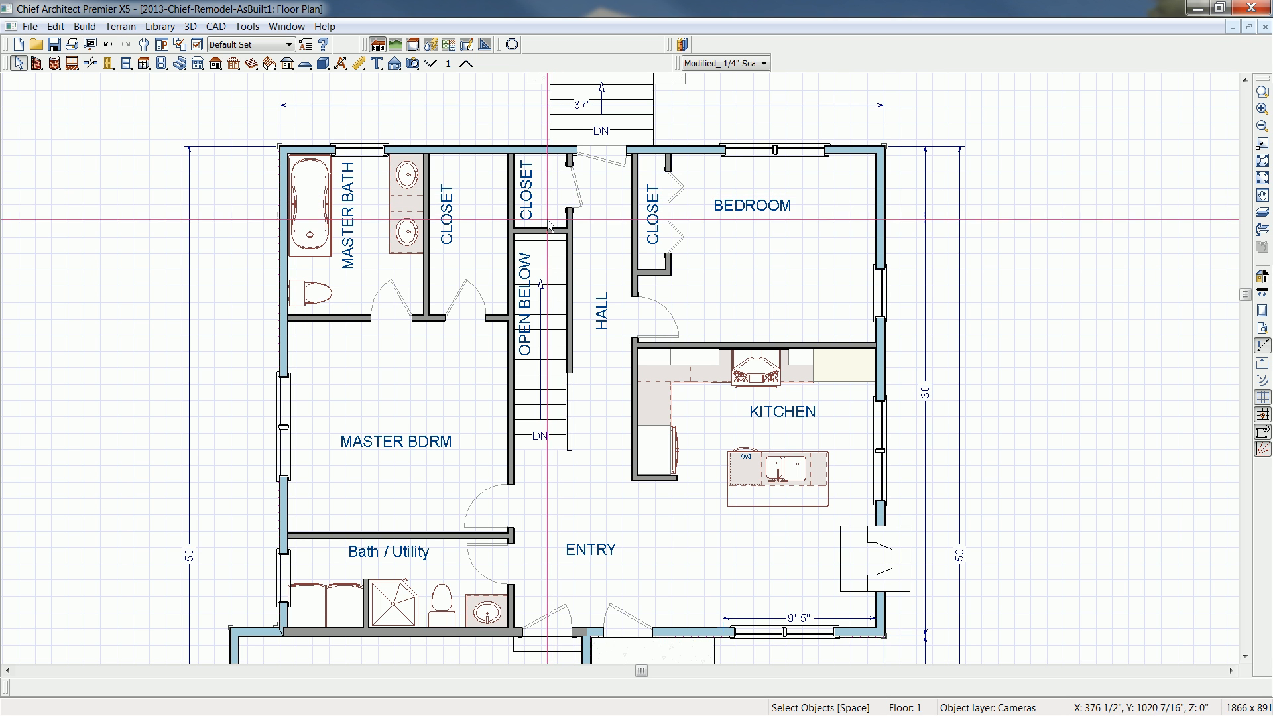
middle_click_drag(716, 512, 657, 270)
middle_click_drag(804, 480, 825, 393)
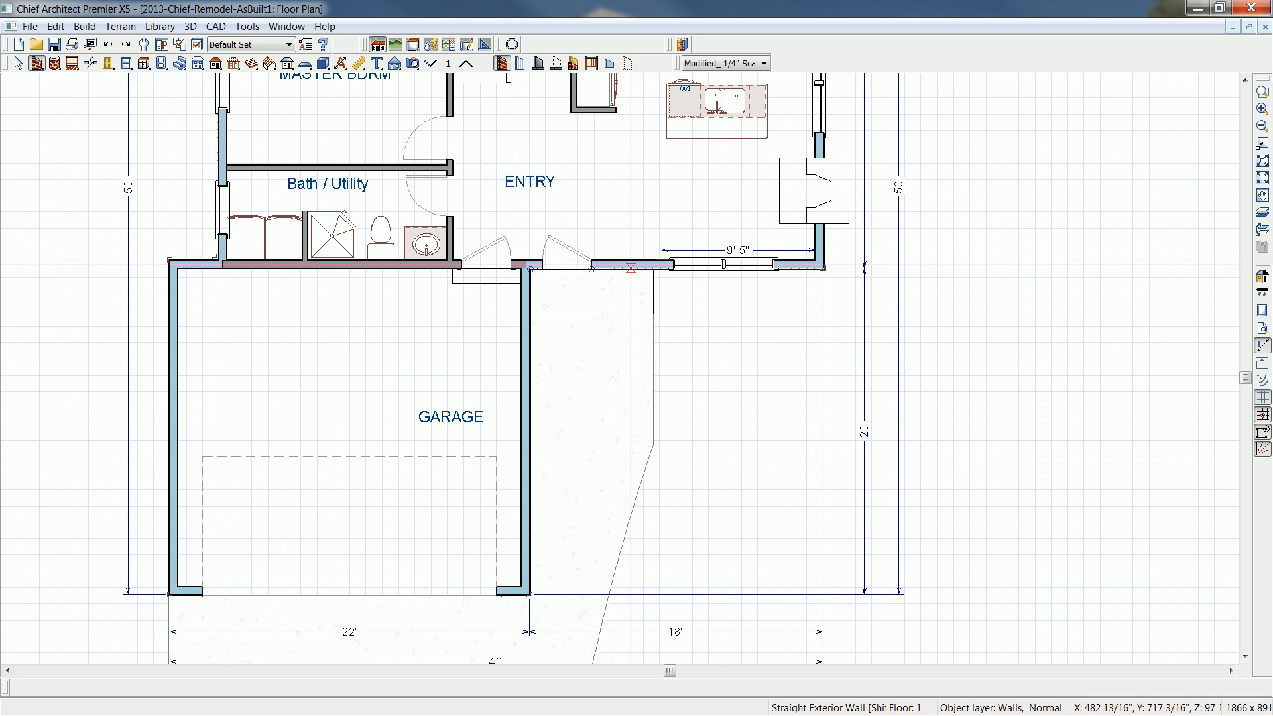
- Review the layer definition of the Remodel Siding-6 exterior wall type in the wall defaults, leaving the settings as they are
double_click(502, 63)
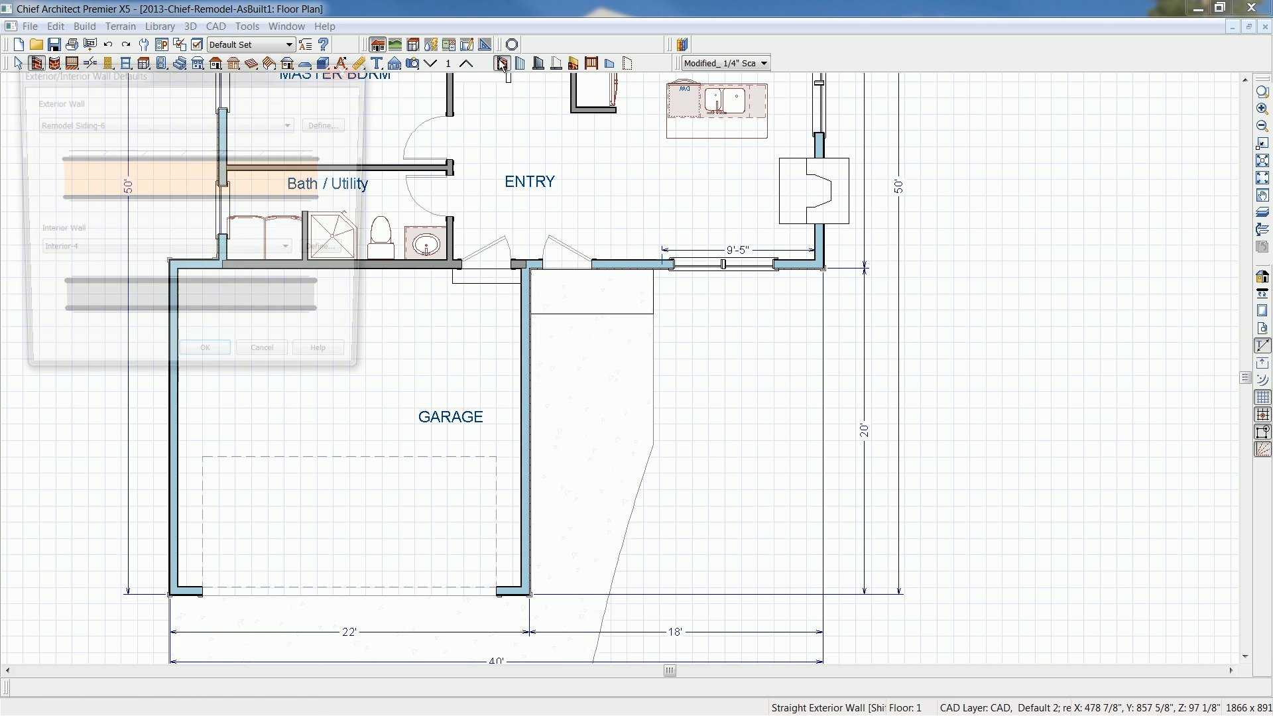
left_click(338, 126)
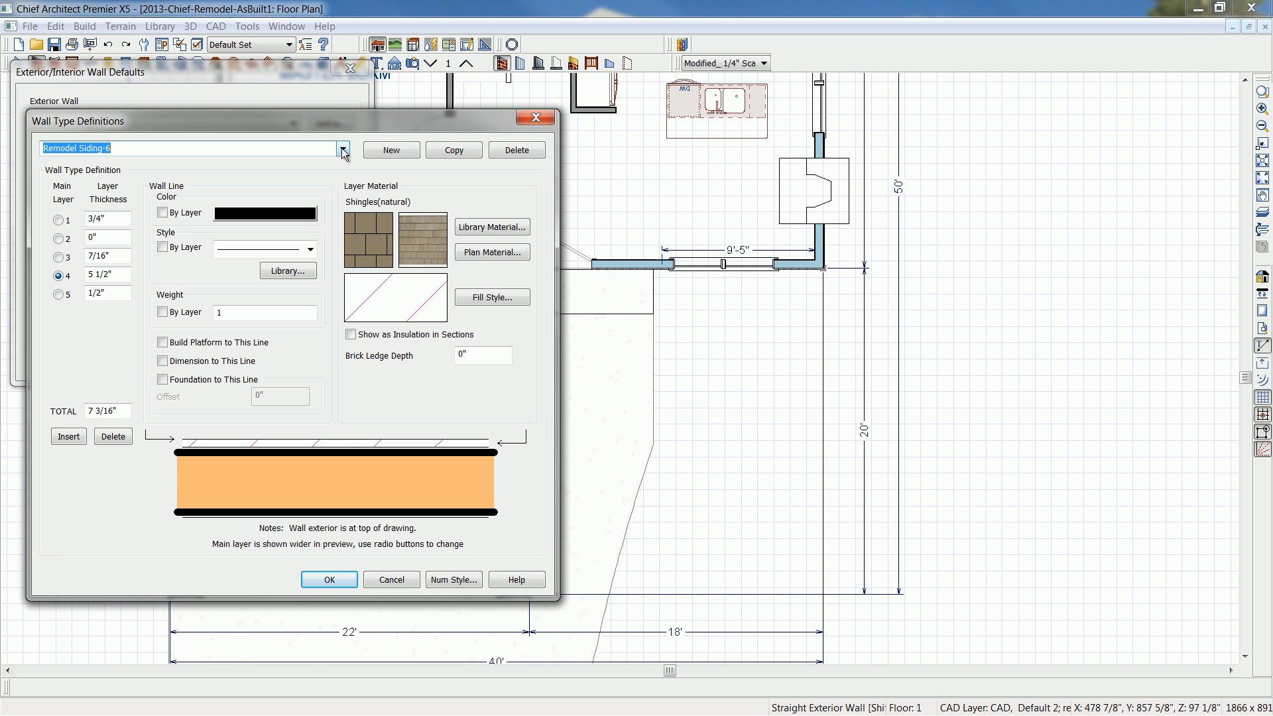
left_click(343, 149)
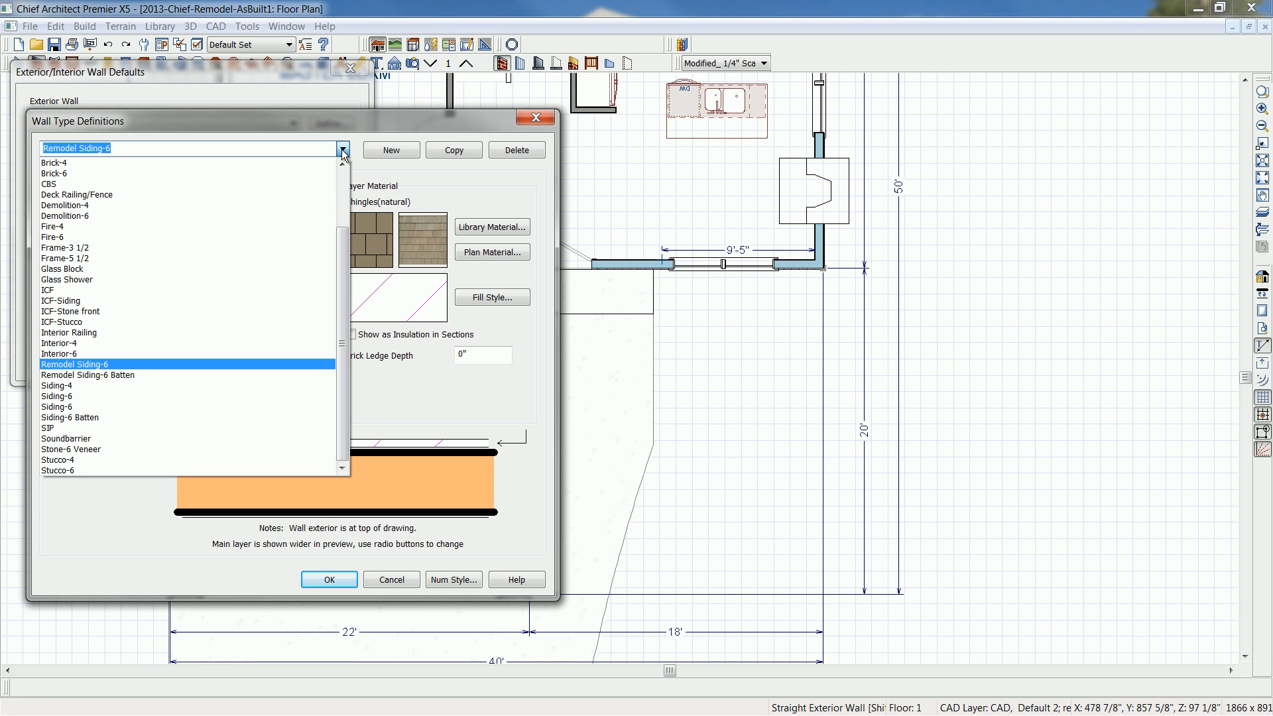
left_click(352, 115)
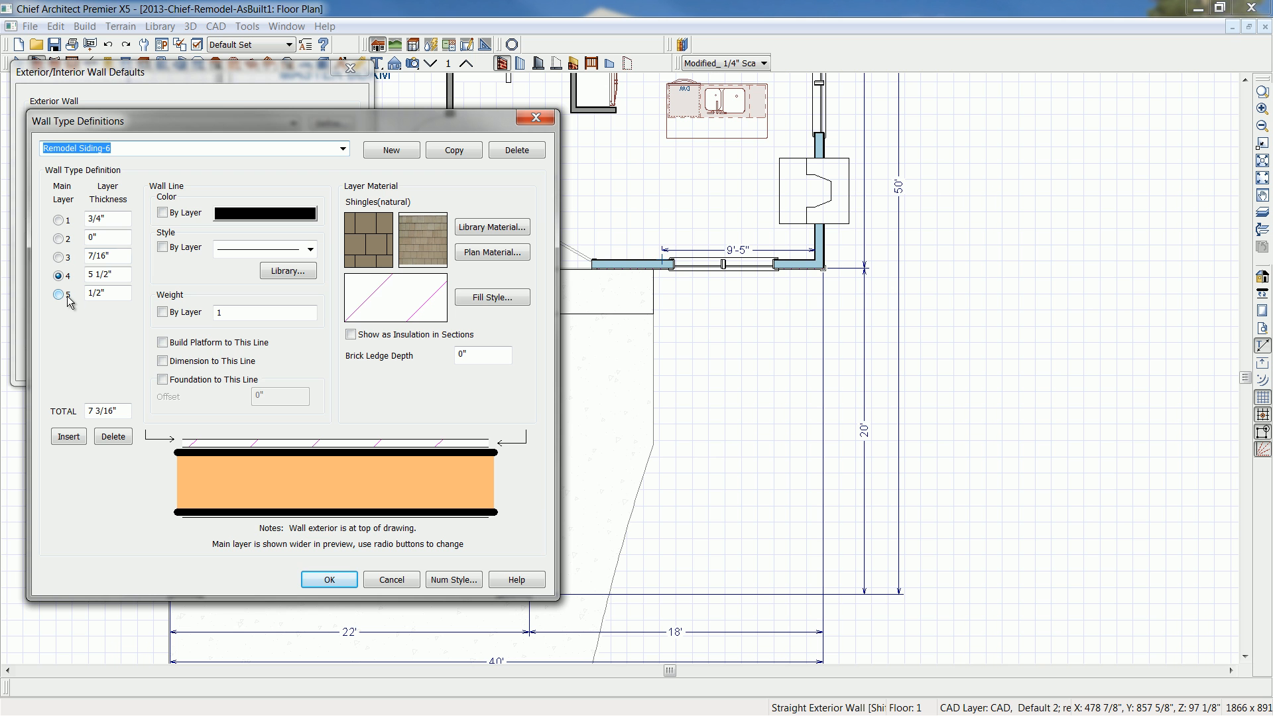
left_click(325, 580)
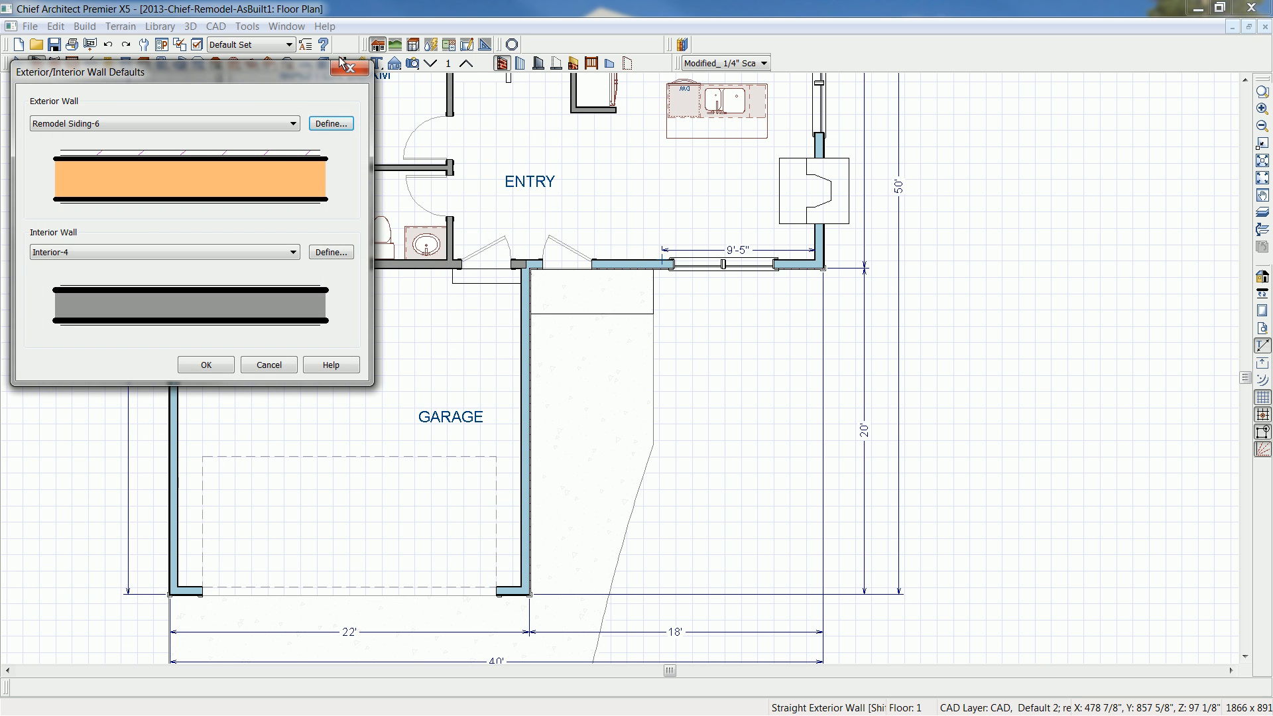
left_click(341, 63)
- Draw a 4' exterior wall outward from the front corner near the fireplace and continue around a front addition about 15' wide and 20'-5" deep
left_click_drag(820, 265, 1064, 268)
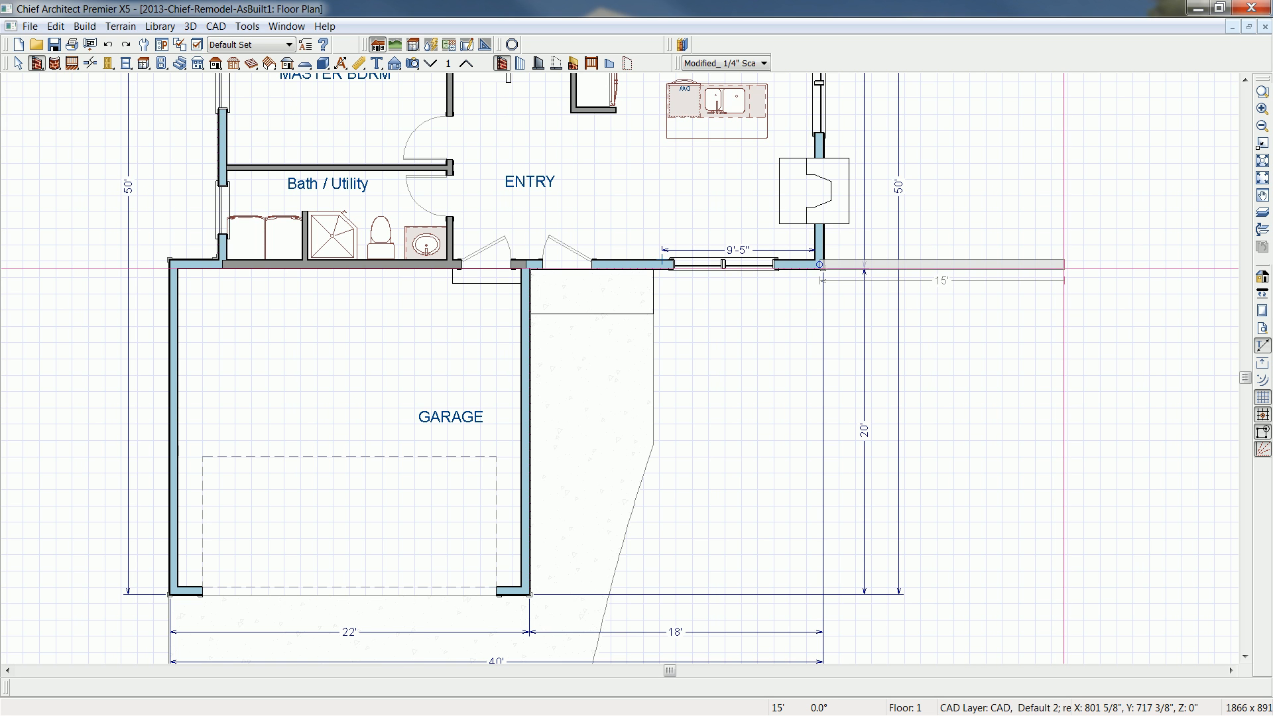
key("Tab")
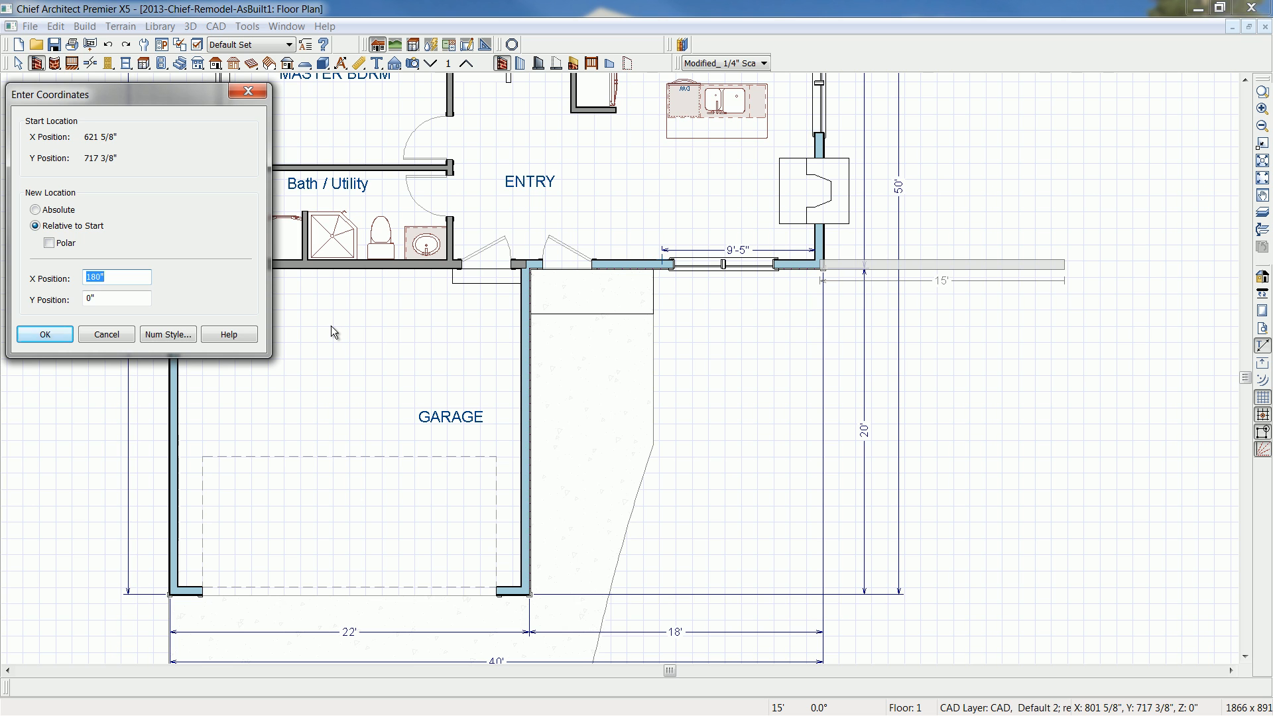
type("4")
type("'")
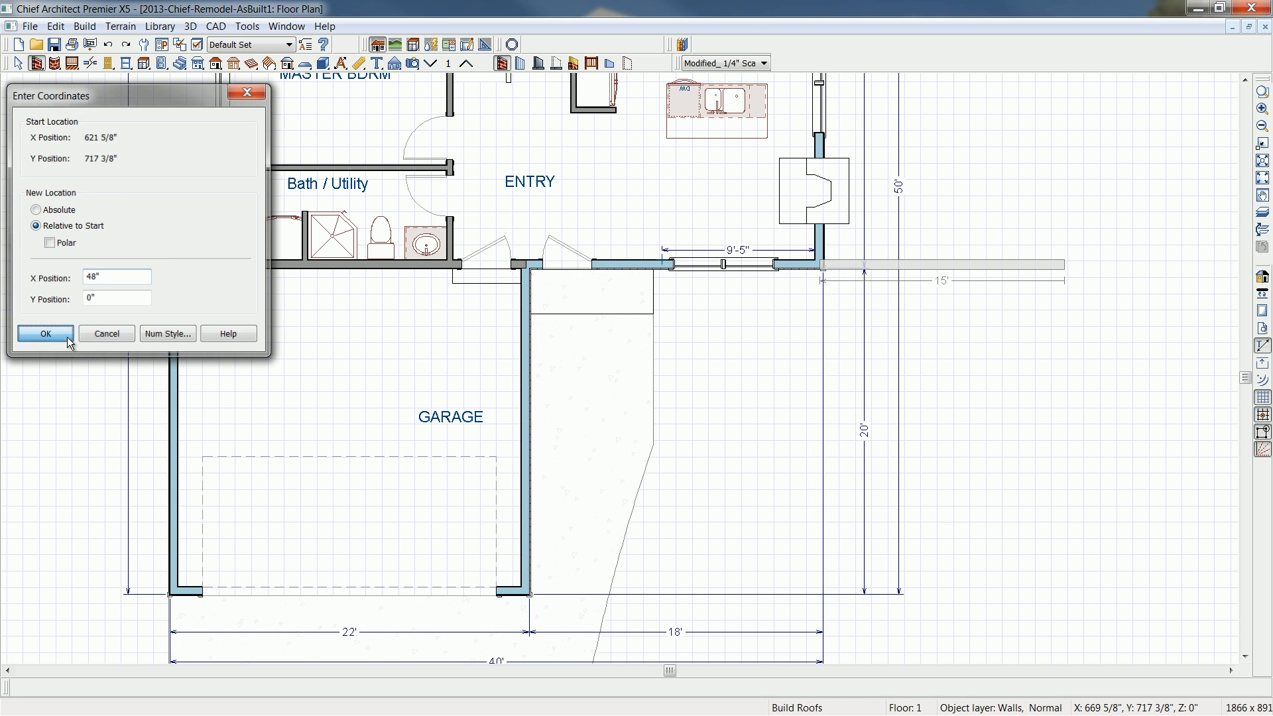
left_click(44, 334)
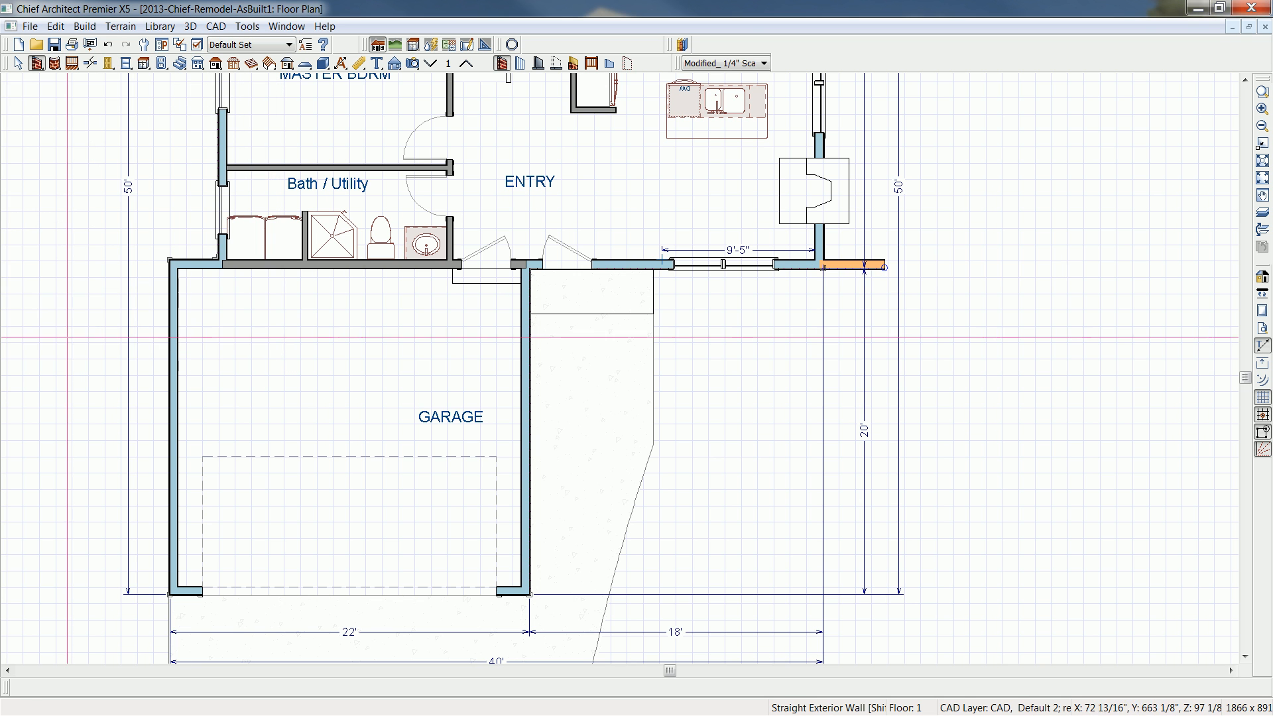
left_click(877, 265)
left_click_drag(896, 268, 666, 267)
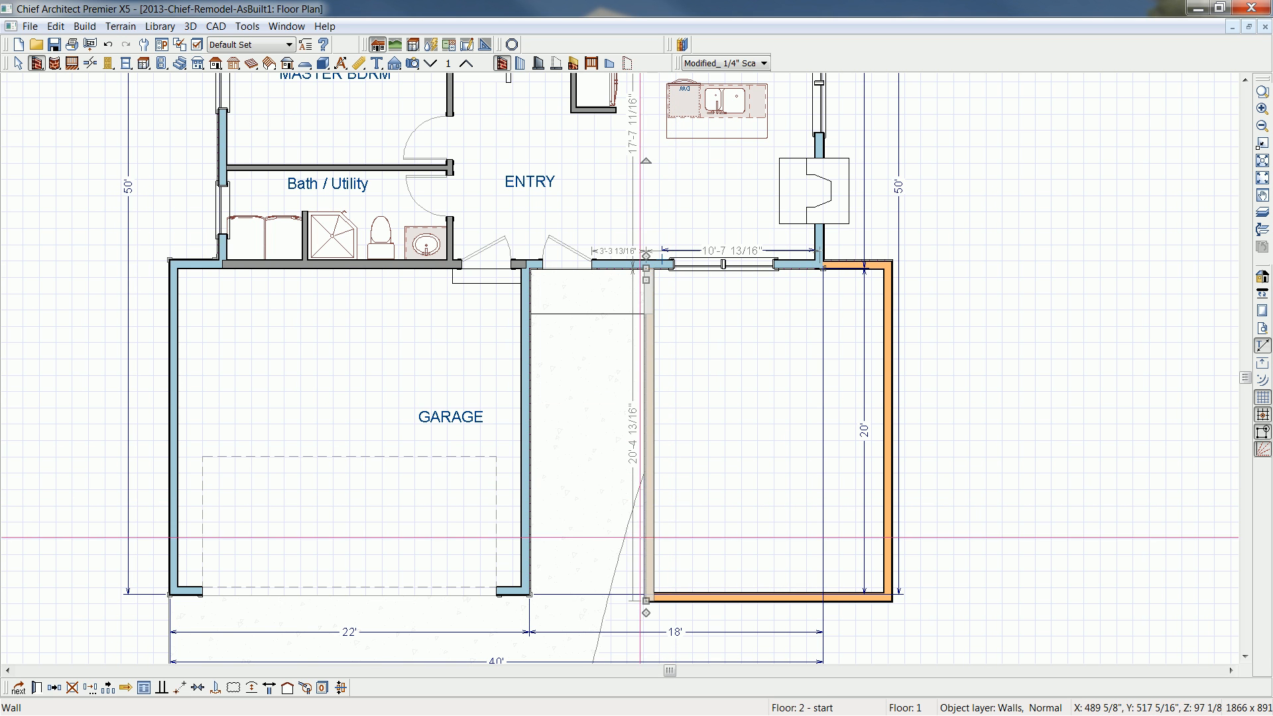
- Set the distance between the addition's entry-side wall and the garage wall to 7'-8"
left_click(652, 529)
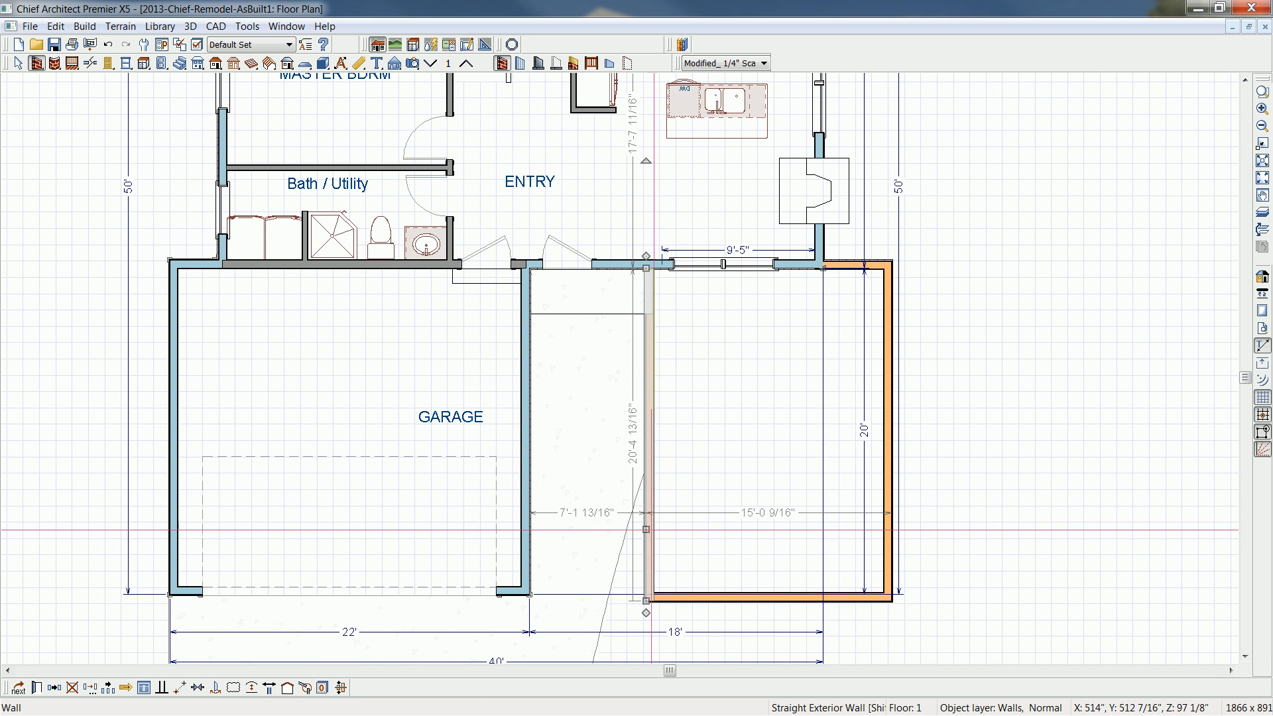
left_click(581, 514)
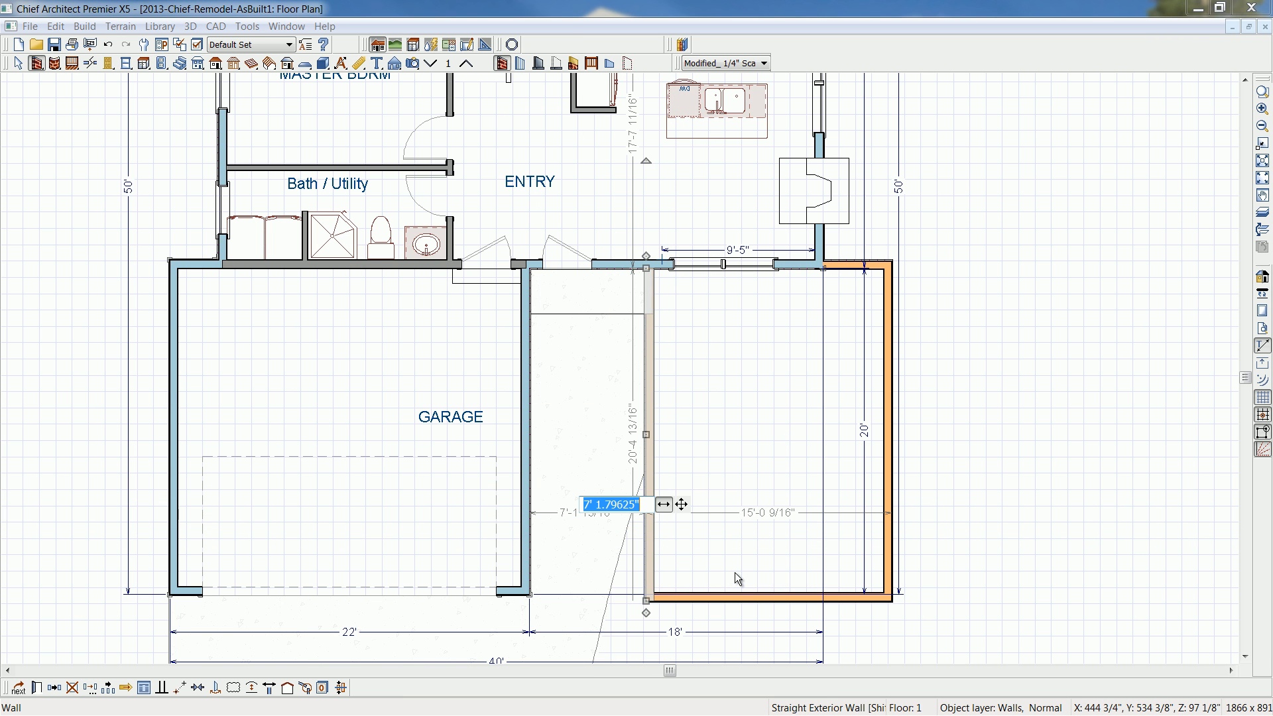
type("7")
type("'-")
type("8")
key("Return")
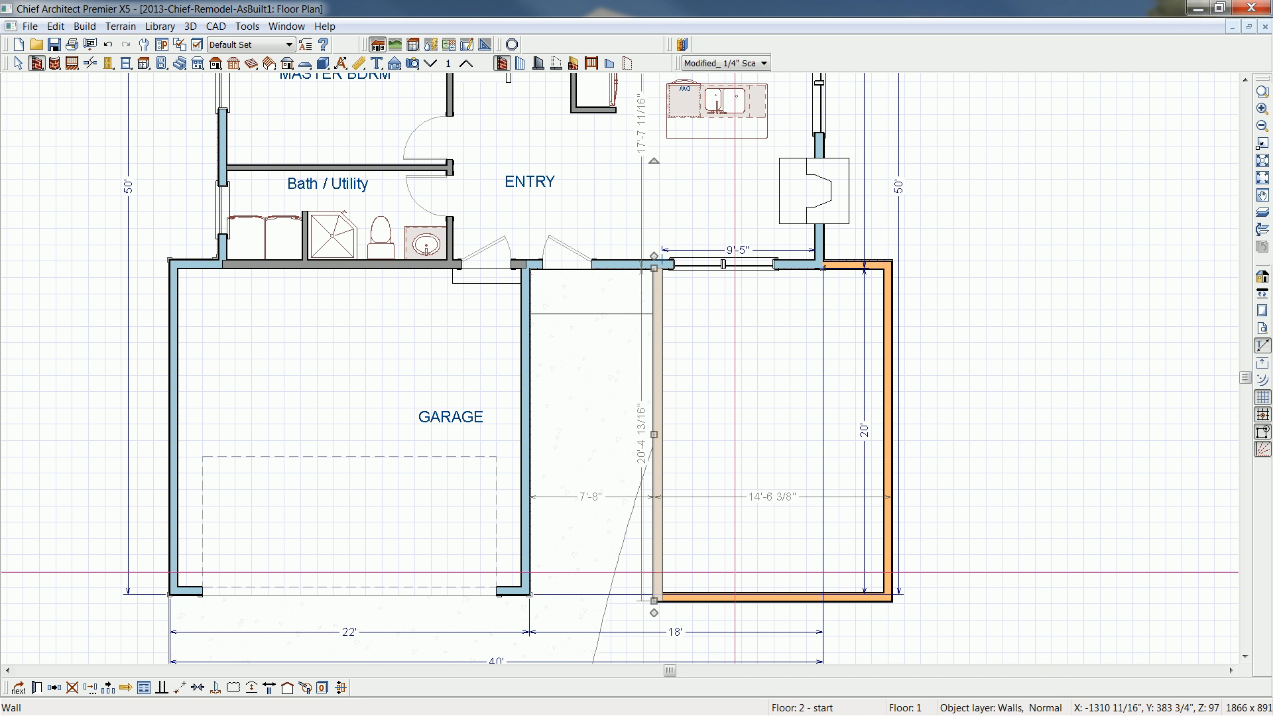
key("space")
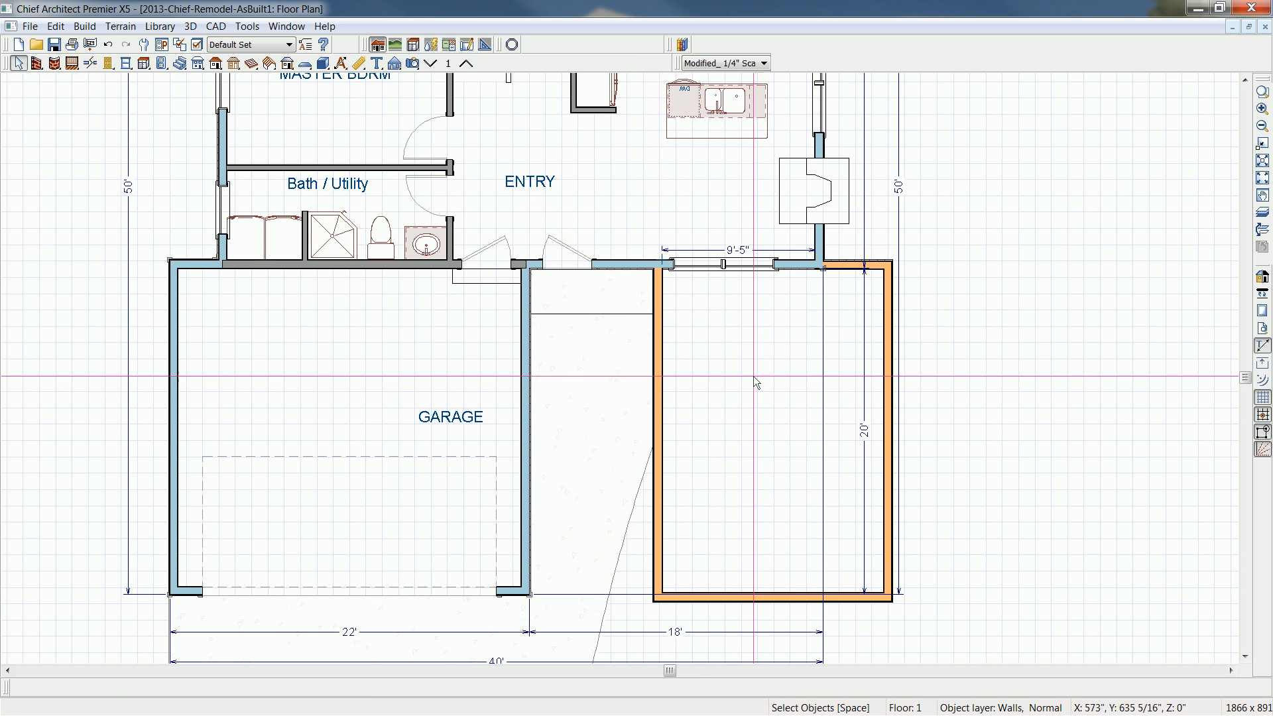
- Shorten the old front wall back to the addition's entry-side wall, removing its window and opening the addition to the house
middle_click_drag(814, 290, 821, 361)
scroll(822, 361, "up", 1)
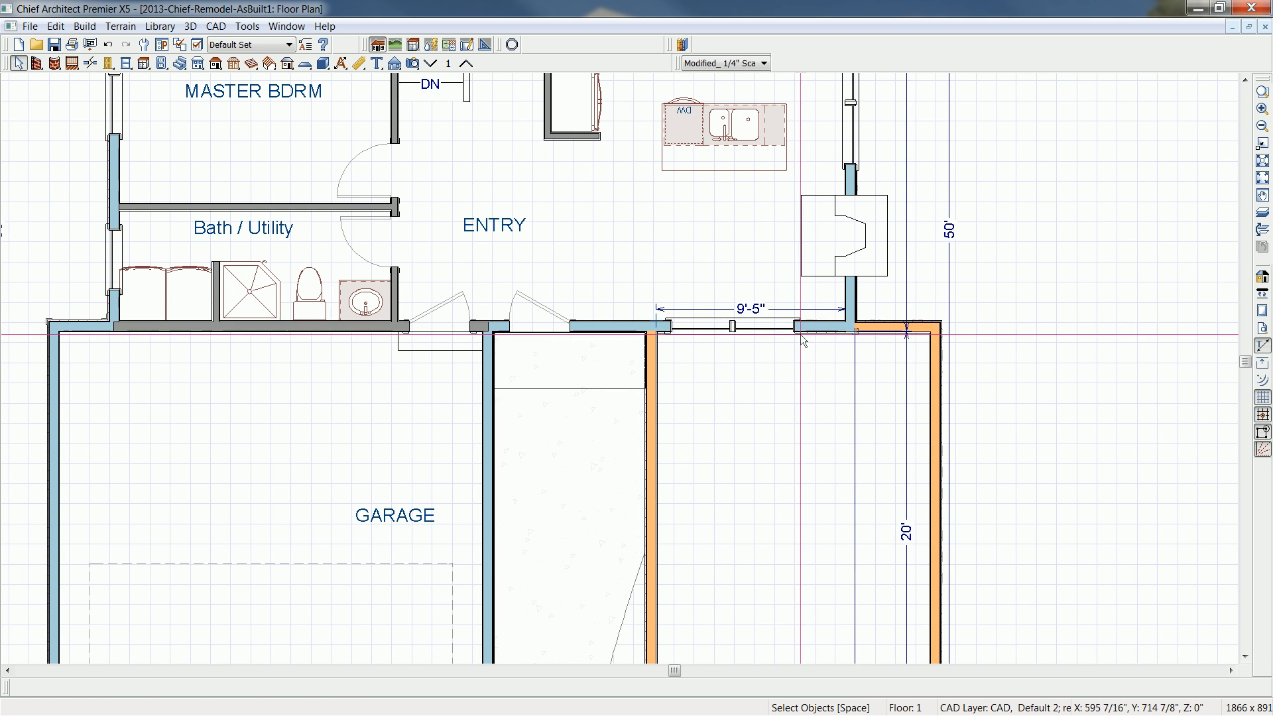
left_click(822, 330)
left_click_drag(850, 331, 649, 329)
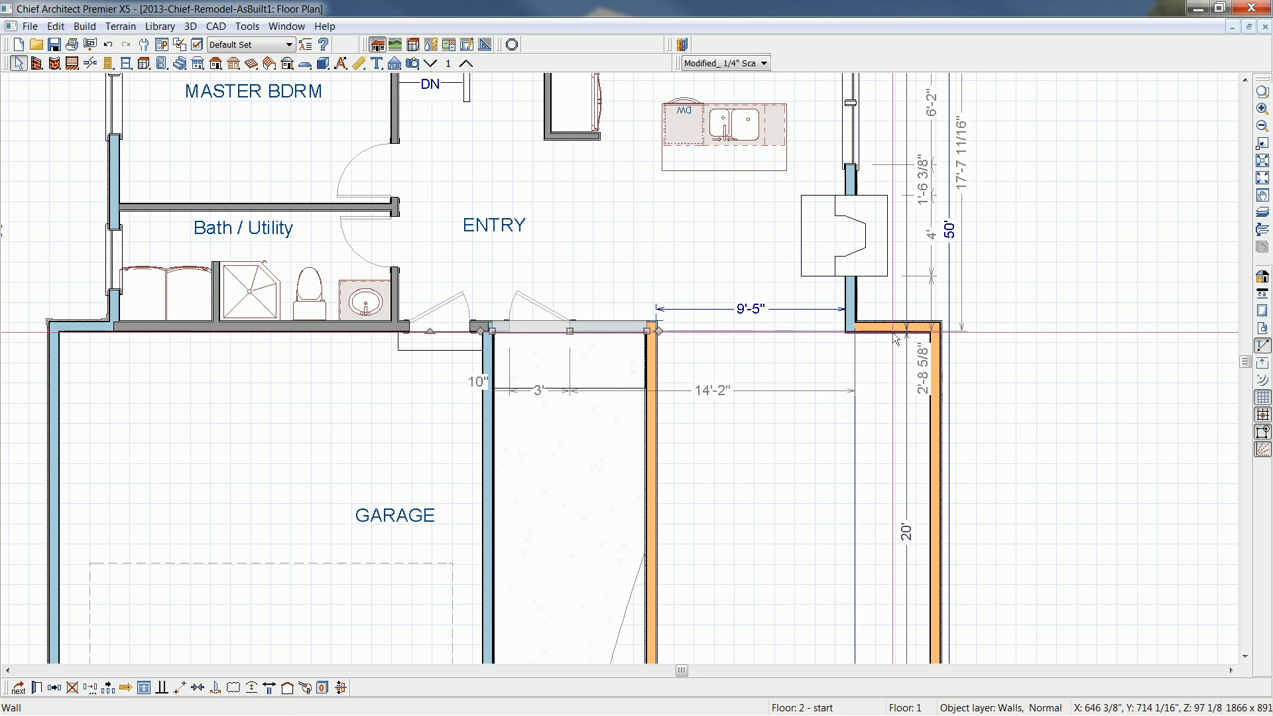
scroll(920, 349, "up", 2)
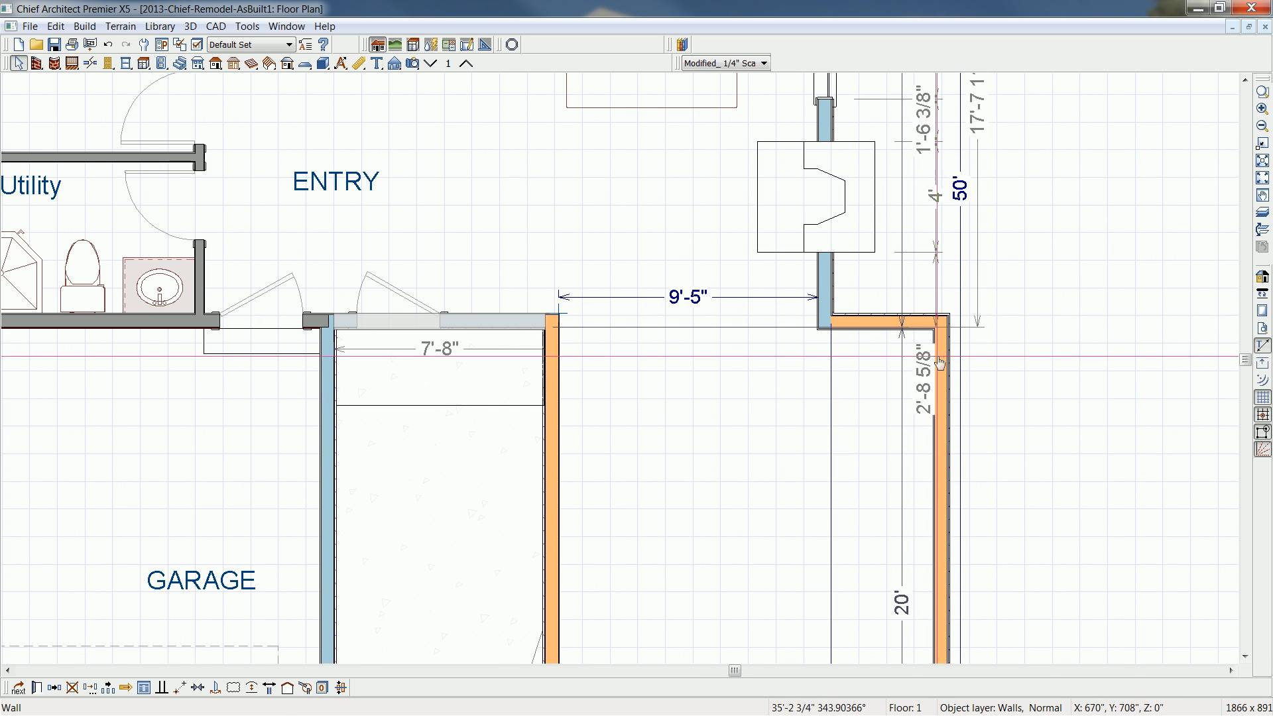
scroll(936, 317, "down", 2)
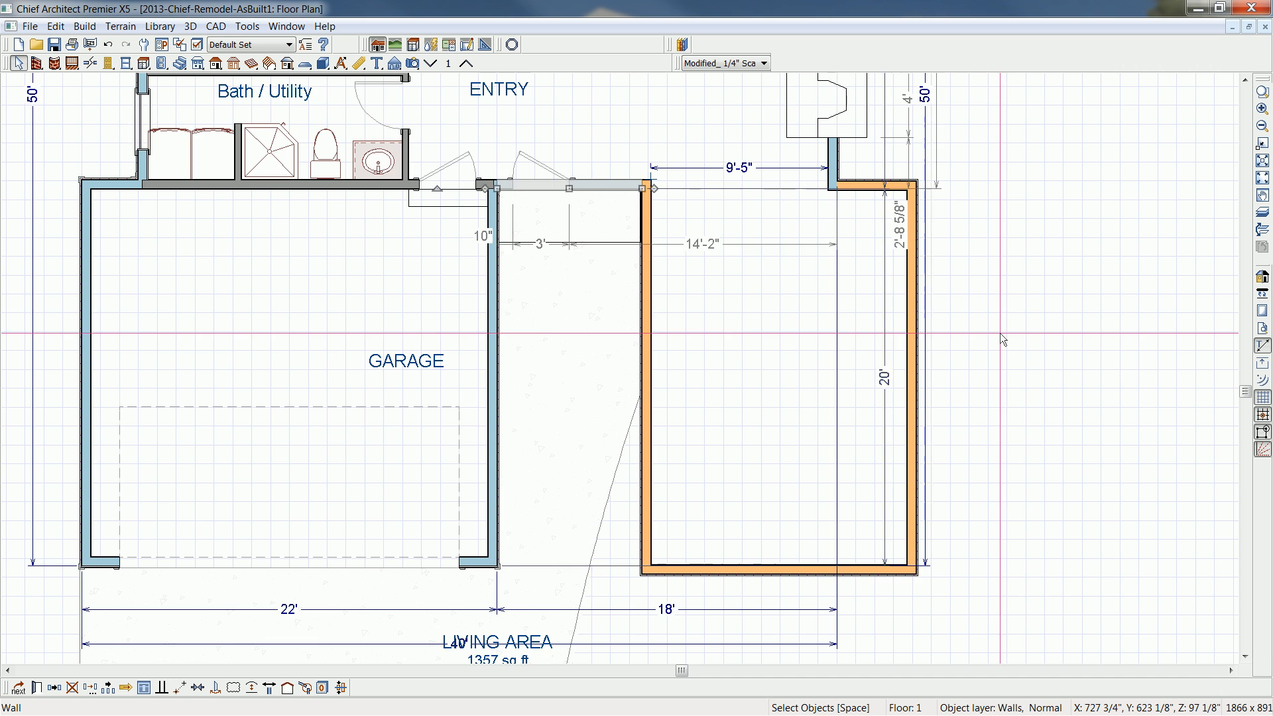
- Create a perspective floor overview and inspect the new front addition beside the garage and driveway
left_click(419, 66)
left_click(565, 66)
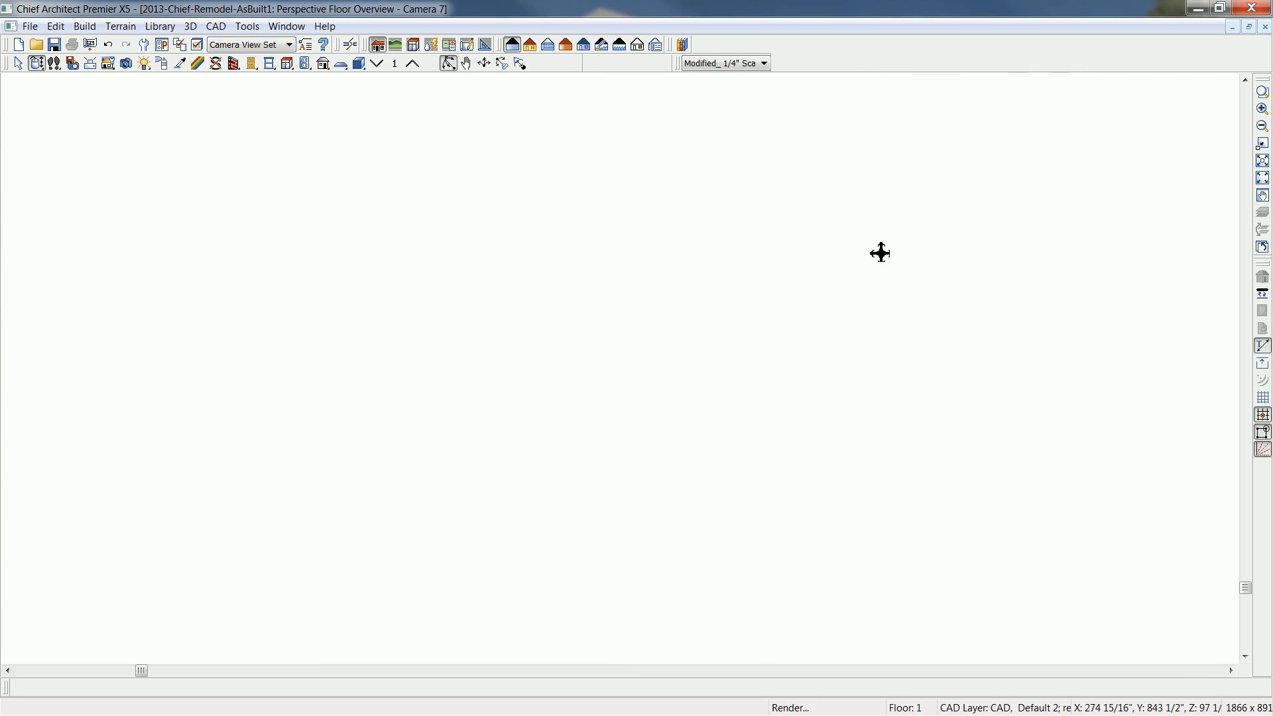
left_click_drag(886, 243, 654, 374)
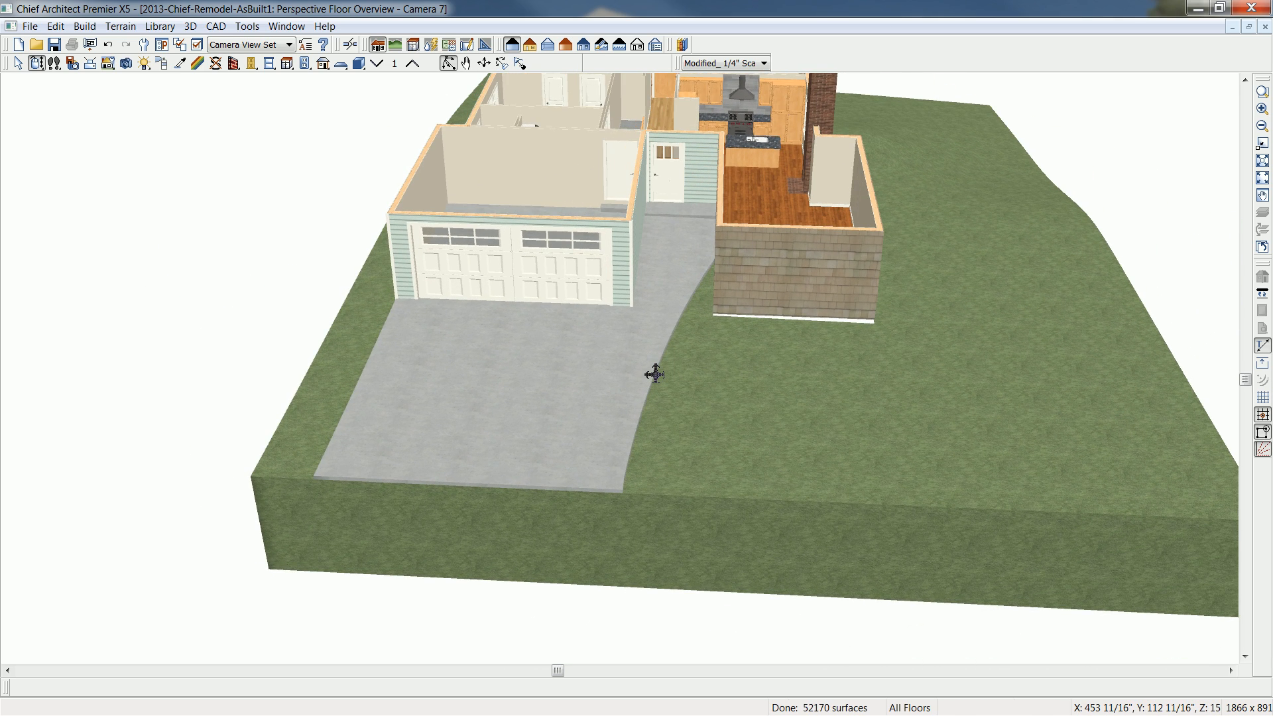
scroll(655, 374, "up", 1)
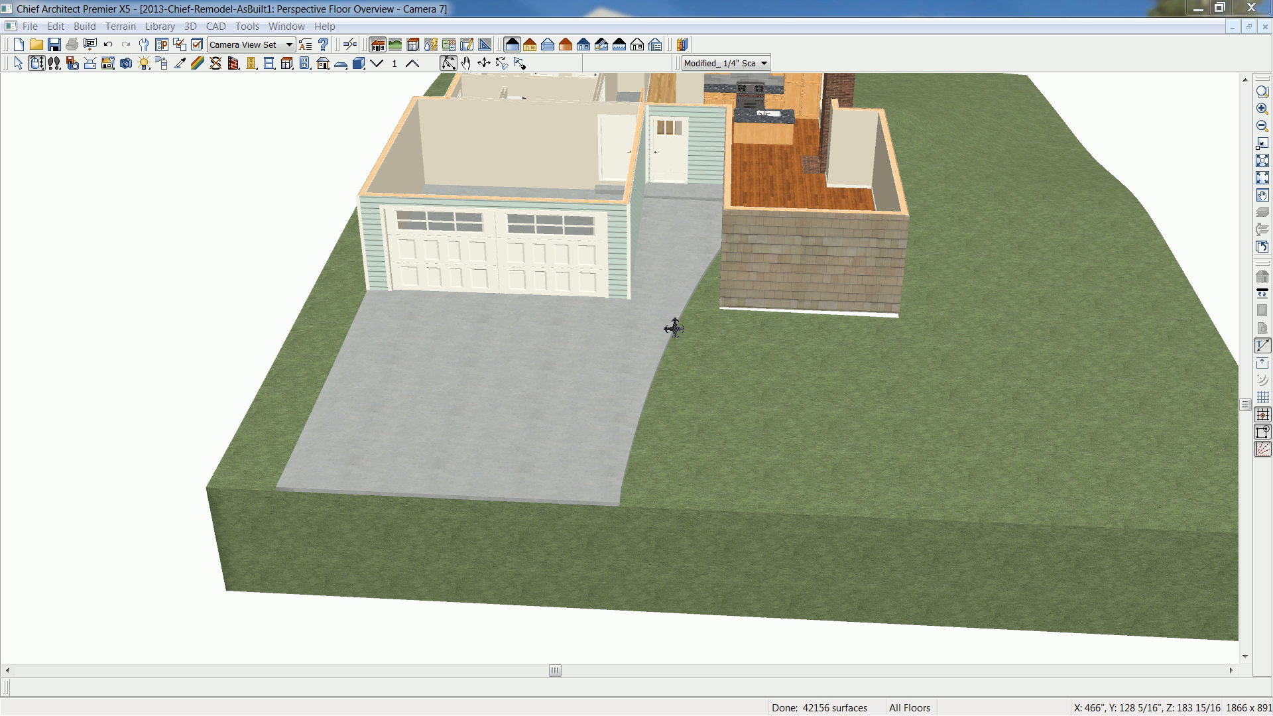
- Rebuild the foundation with the Walls with Footings type, replacing the existing foundation plan
left_click(78, 29)
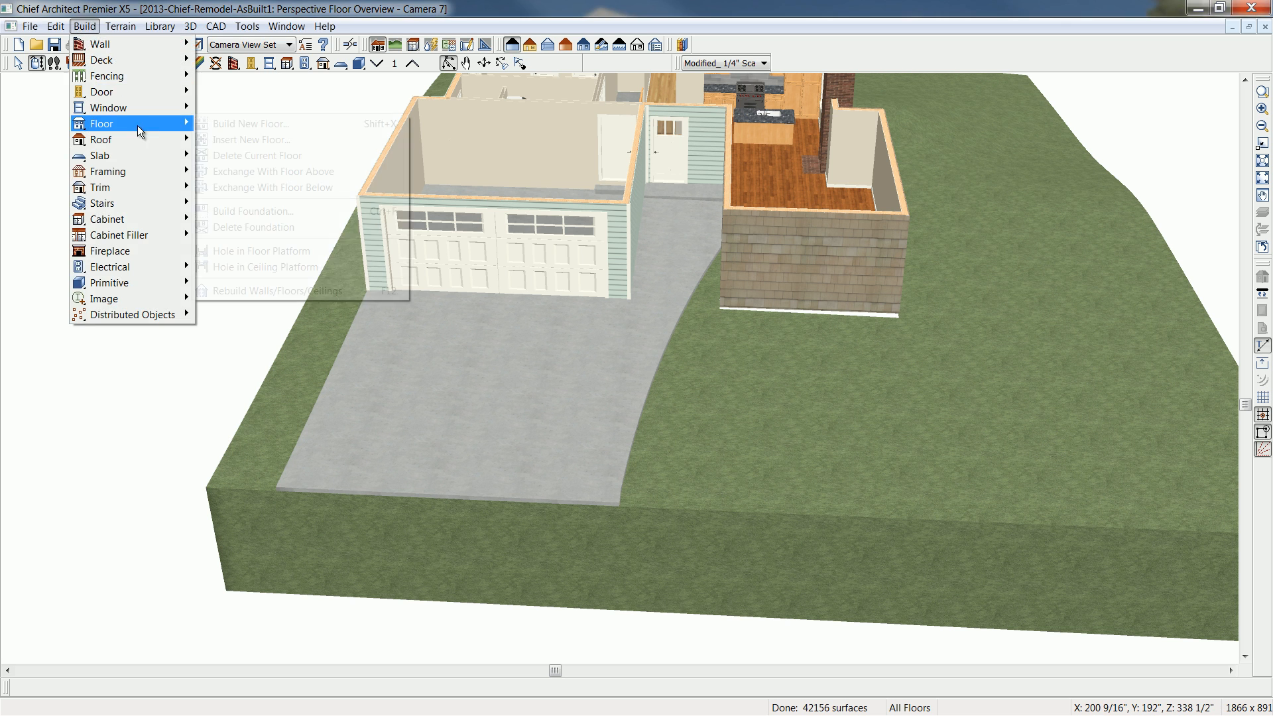
mouse_move(137, 125)
left_click(276, 208)
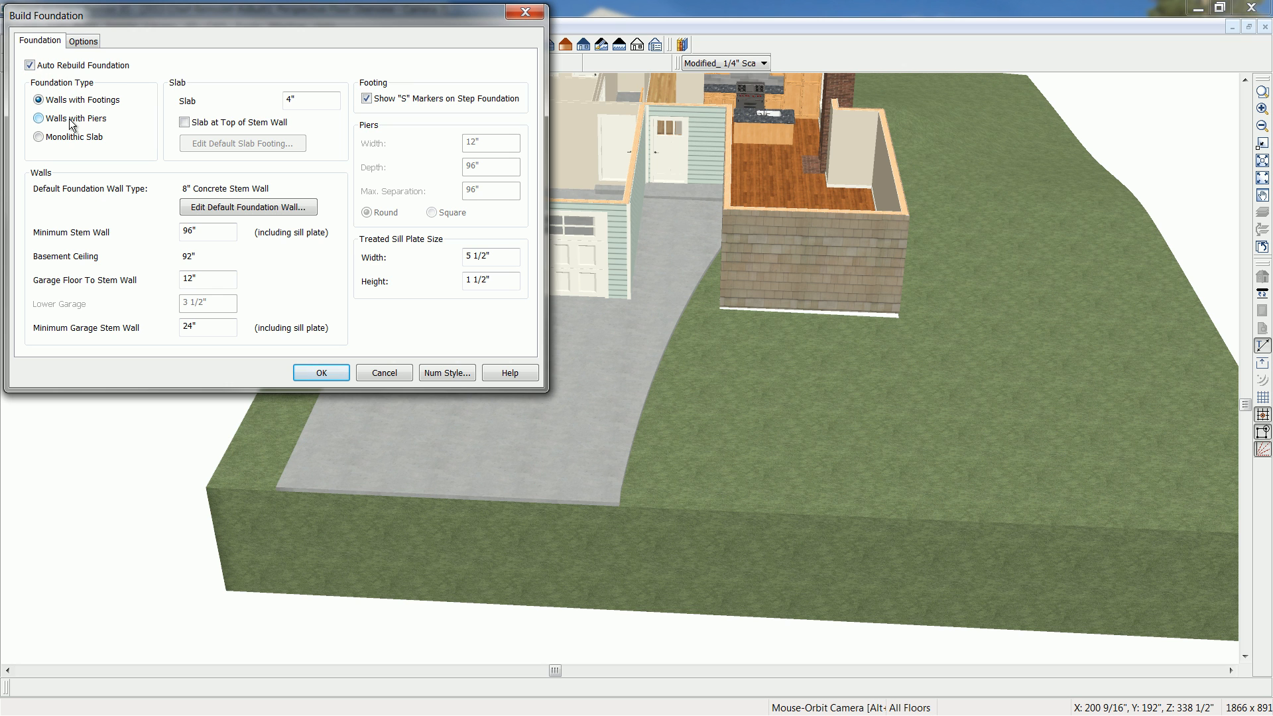
left_click(324, 372)
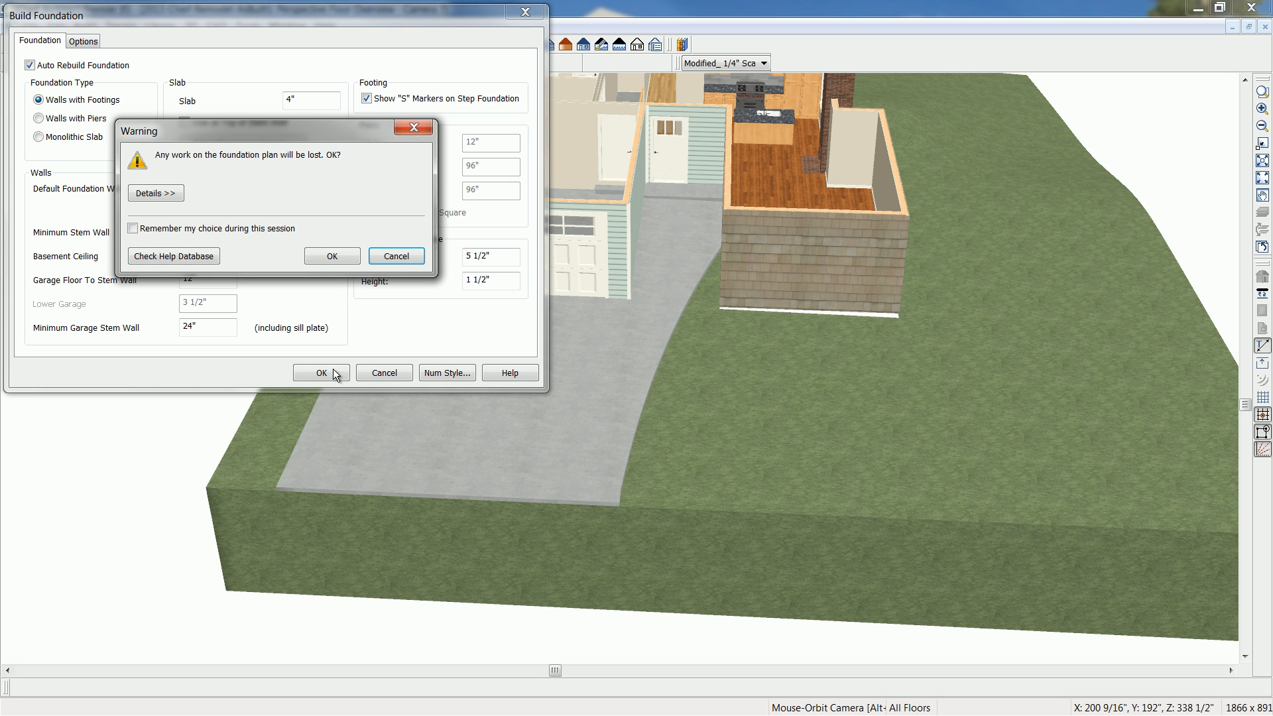
left_click(335, 256)
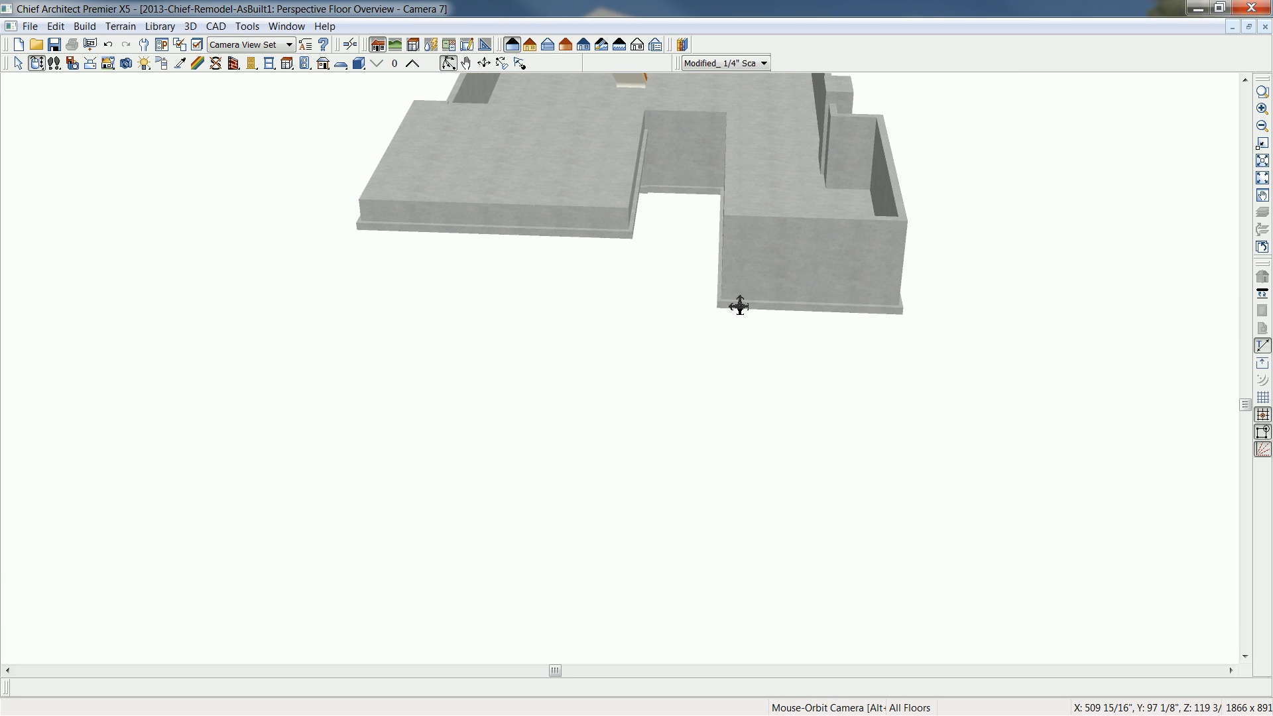
- Examine the rebuilt foundation and floor 1 above it in 3D, and close the overview to return to the floor plan
middle_click_drag(729, 285, 683, 432)
left_click_drag(781, 372, 682, 378)
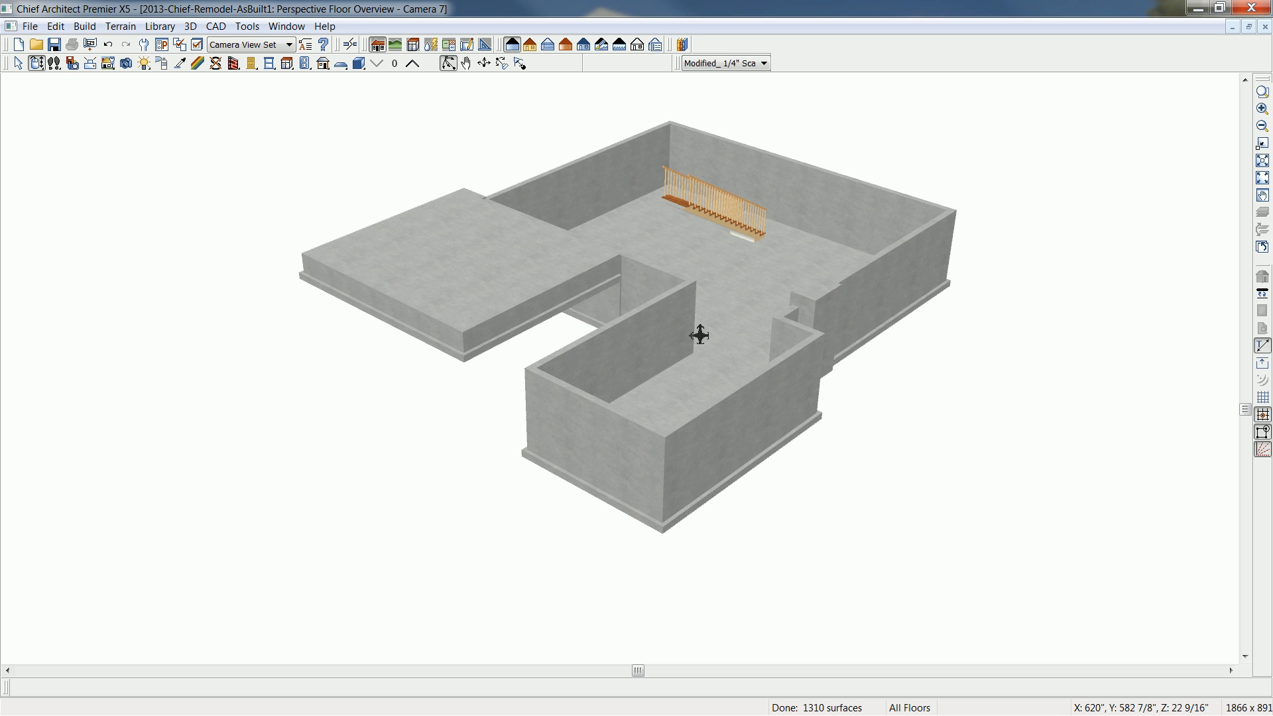
left_click(417, 67)
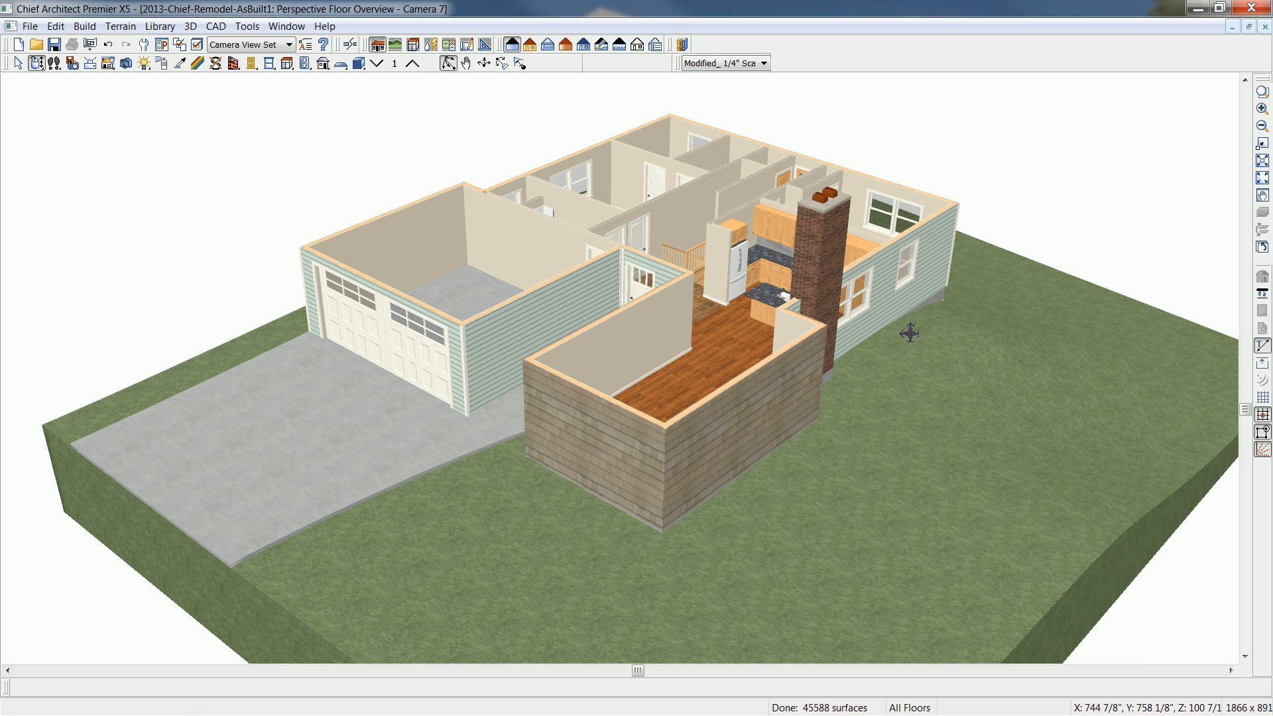
left_click(1264, 28)
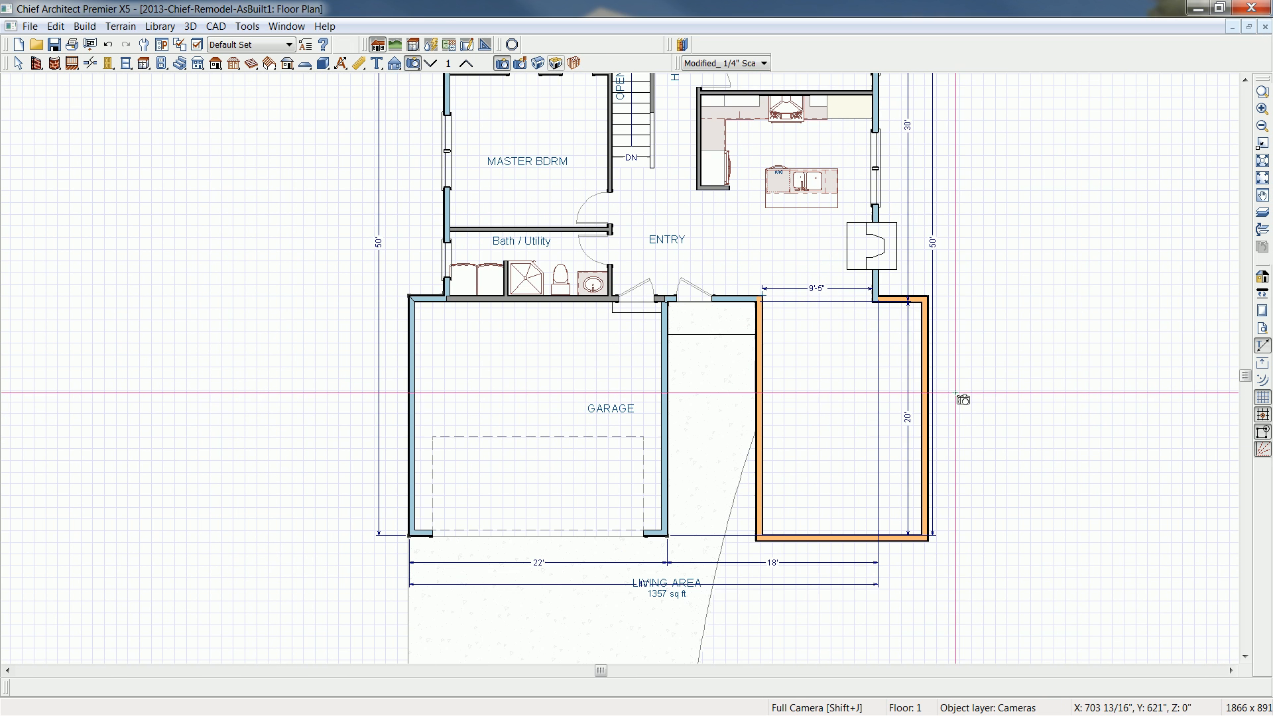
key("space")
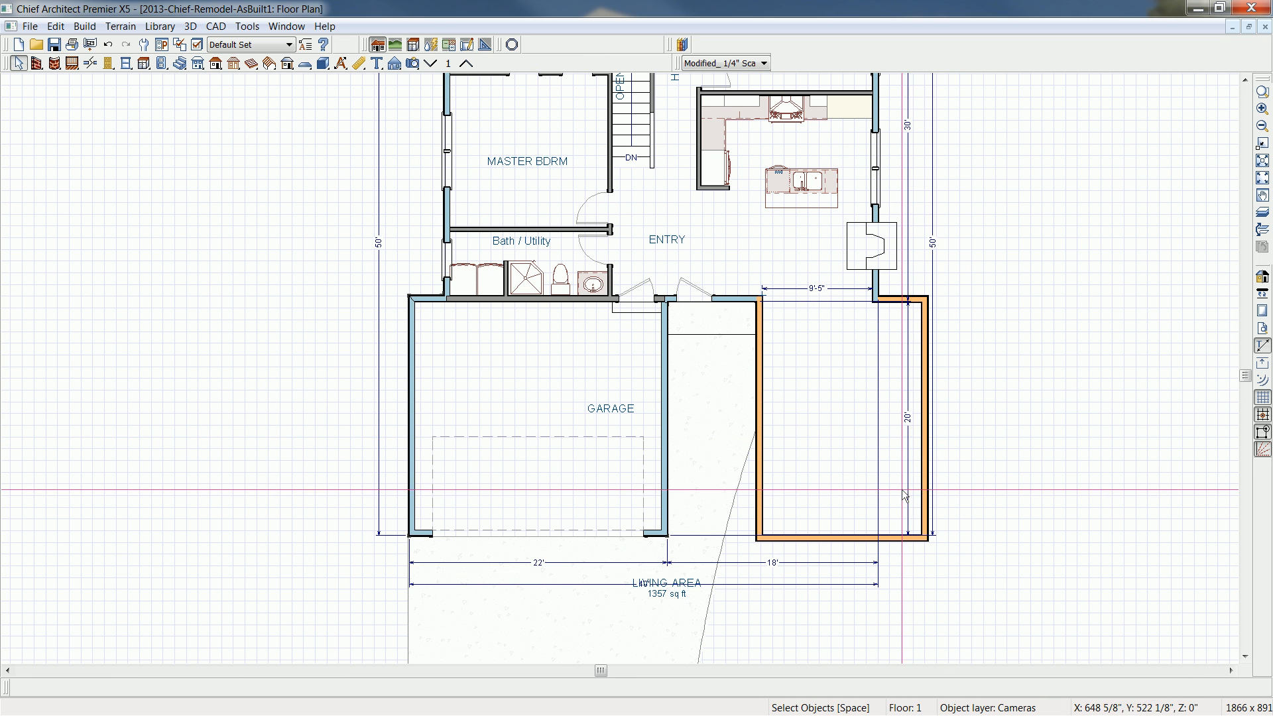
- Move the 20' dimension line outside the addition and extend the front dimension line to the addition's outer corner
left_click(908, 484)
left_click_drag(908, 484, 956, 478)
left_click(835, 562)
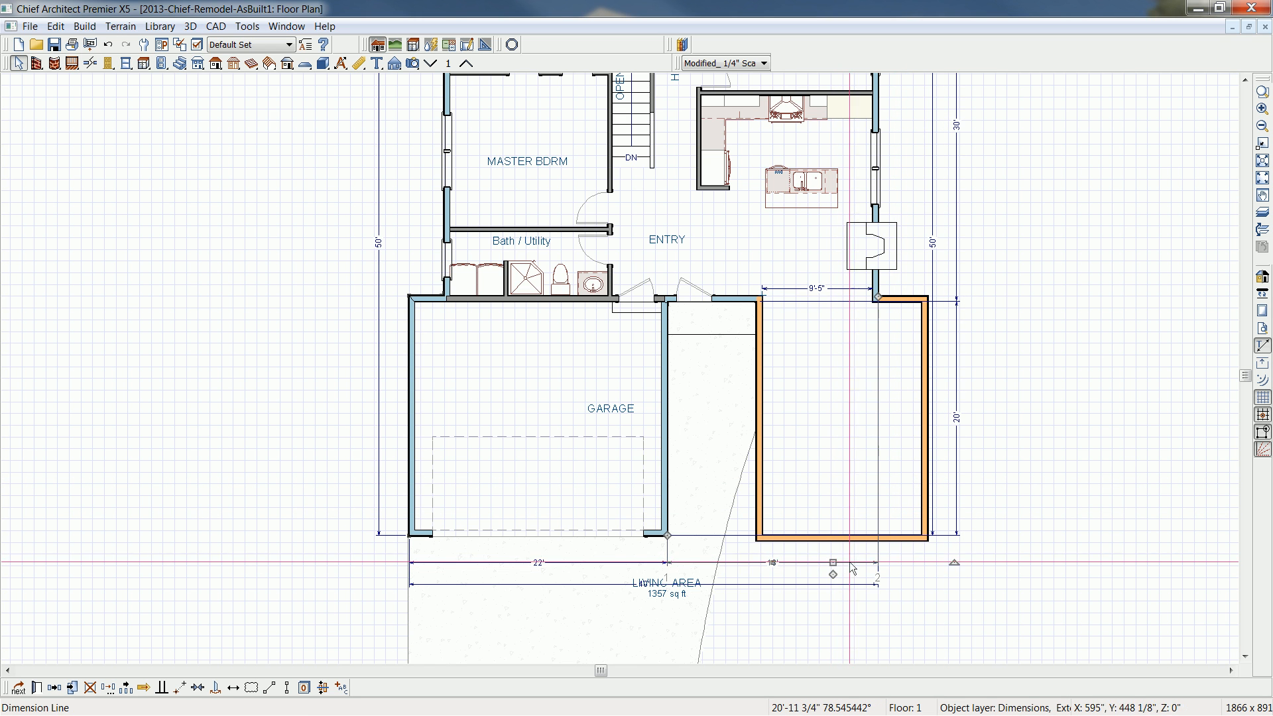
left_click_drag(878, 297, 878, 296)
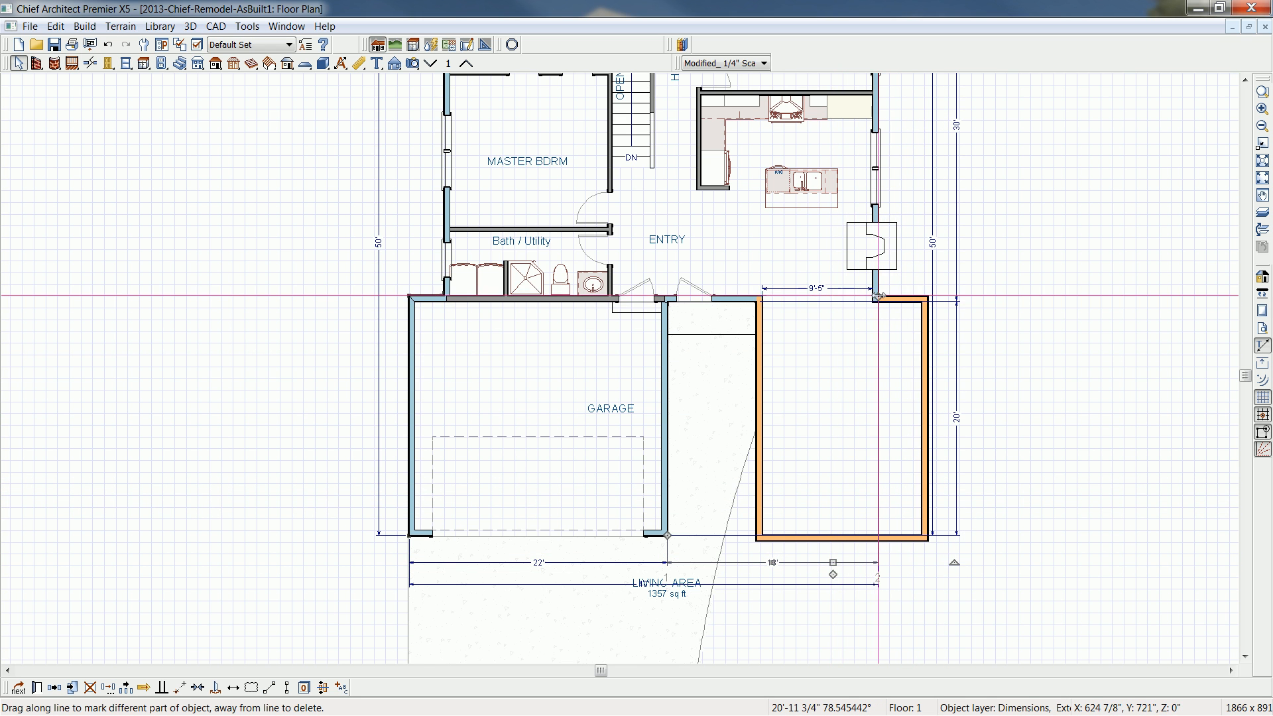
scroll(877, 297, "up", 2)
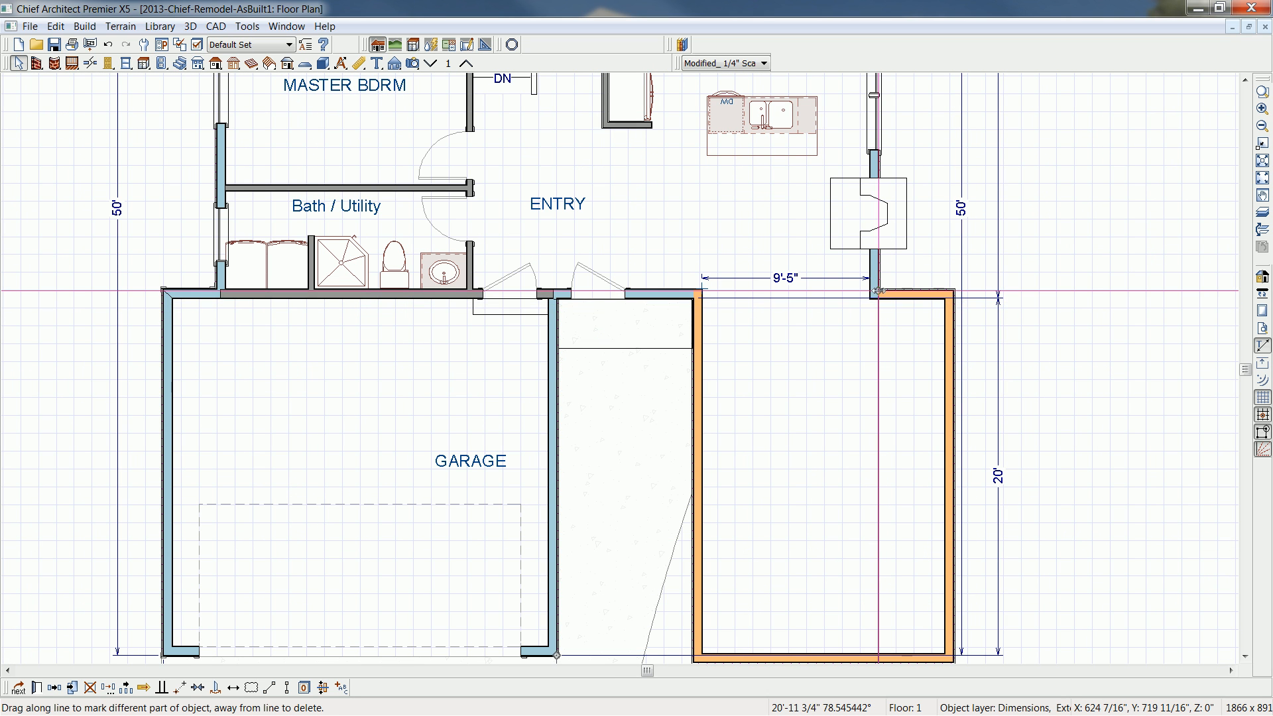
left_click_drag(878, 291, 952, 291)
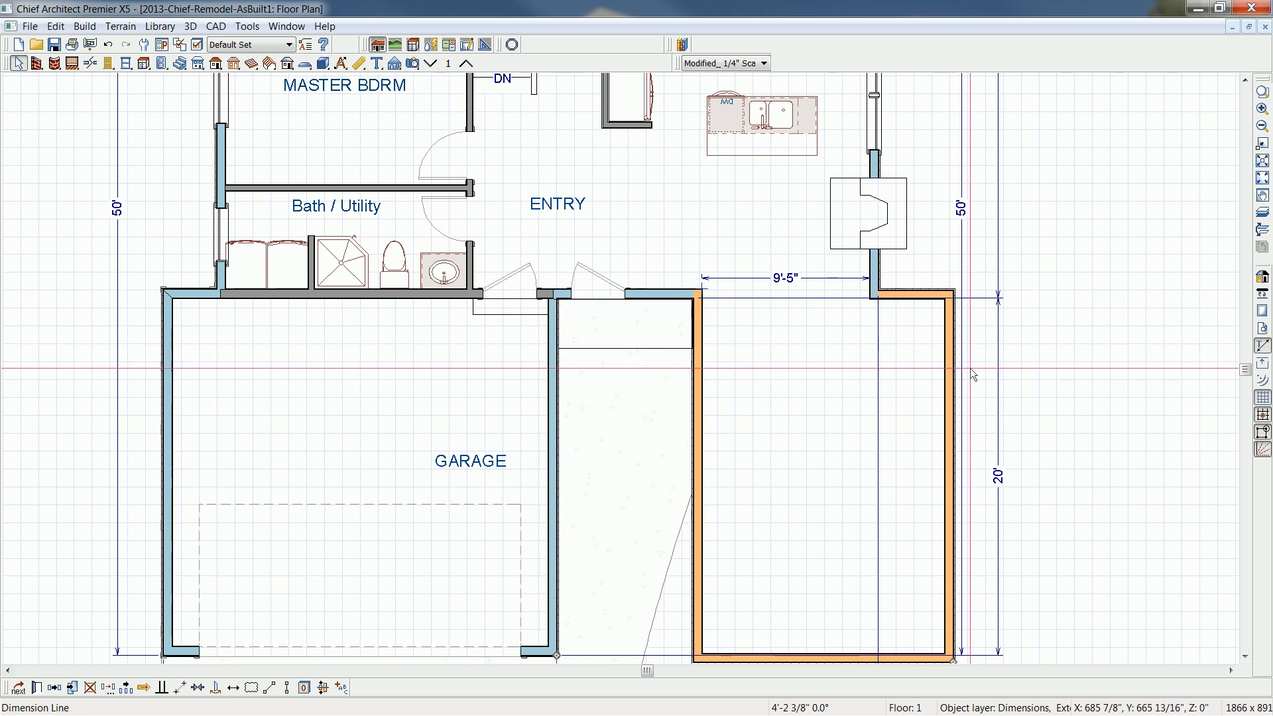
- Add the addition's entry-side front corner as an extra point on the front dimension line
scroll(1014, 549, "down", 1)
middle_click_drag(993, 543, 978, 360)
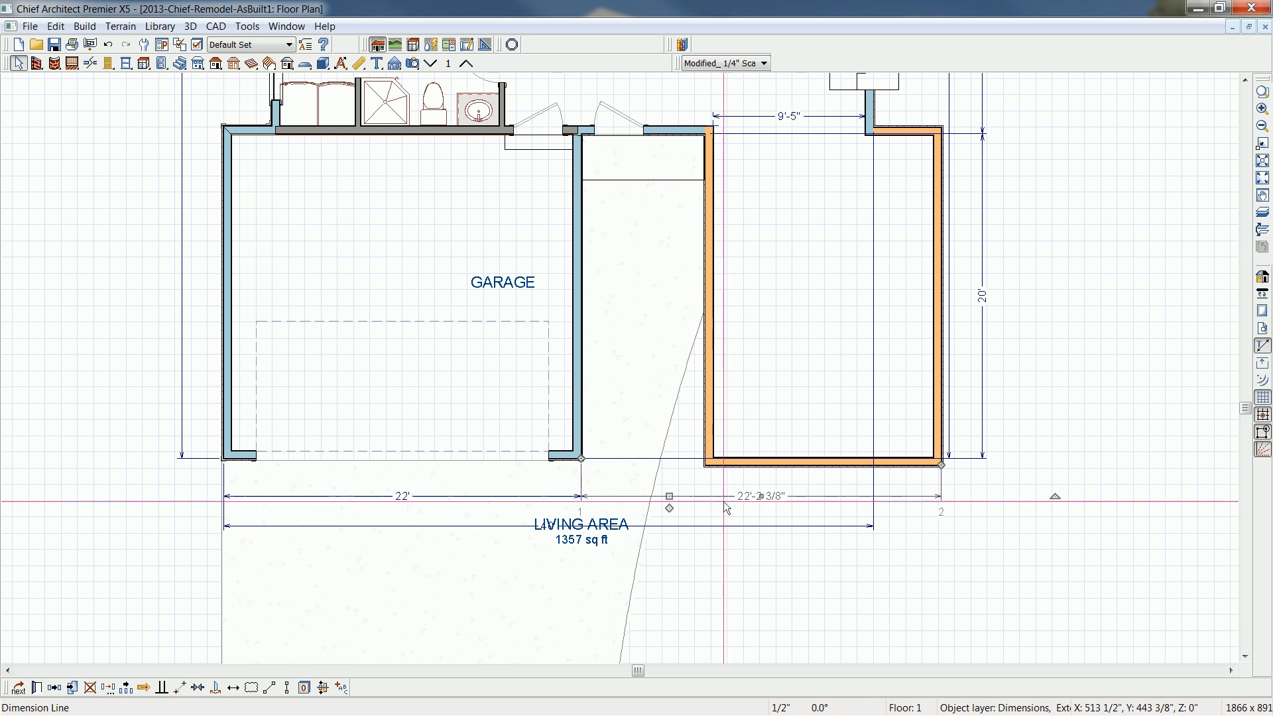
scroll(671, 512, "up", 1)
left_click_drag(668, 504, 712, 454)
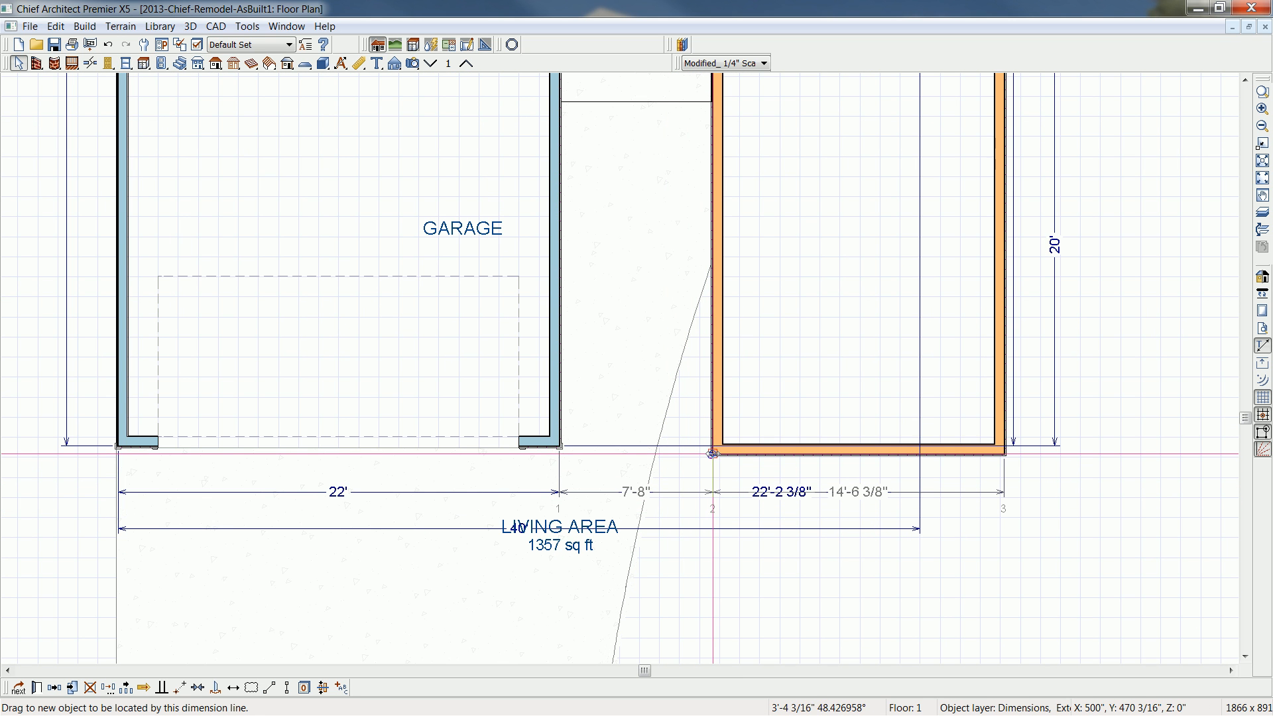
scroll(926, 585, "down", 2)
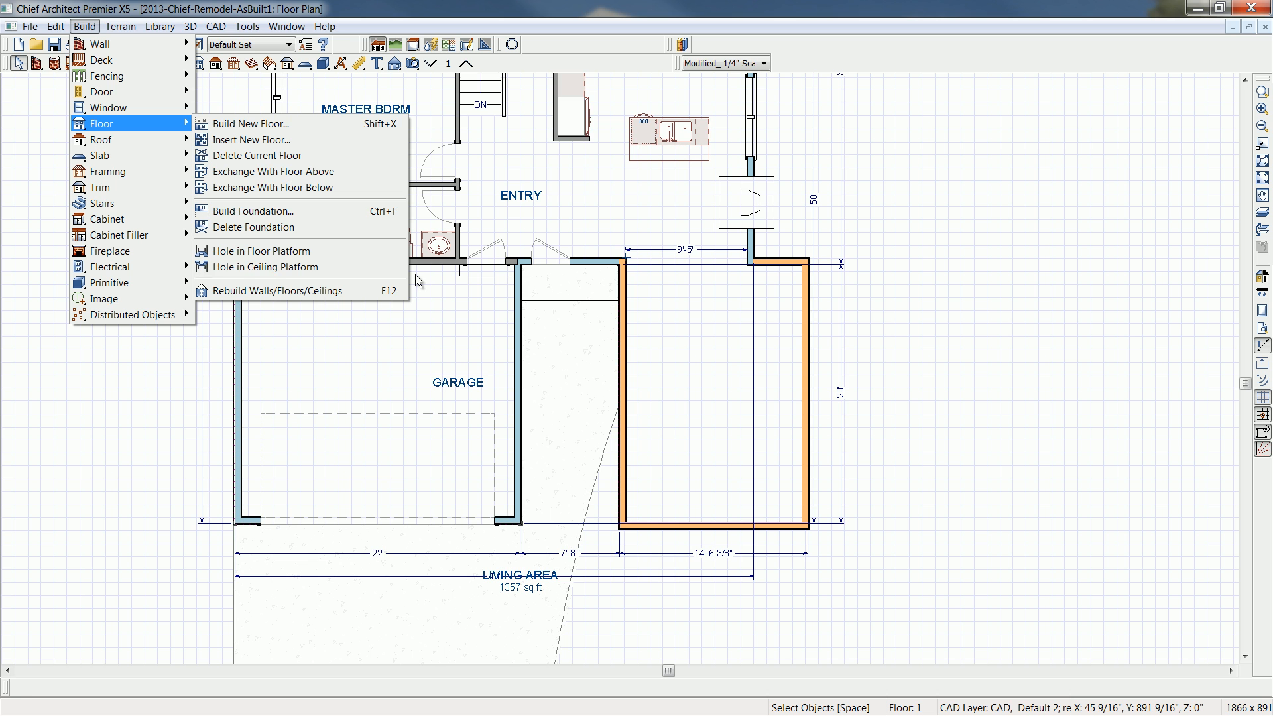
- Build a new second floor derived from the 1st floor plan, reviewing and accepting the Floor 2 structure defaults
left_click(302, 125)
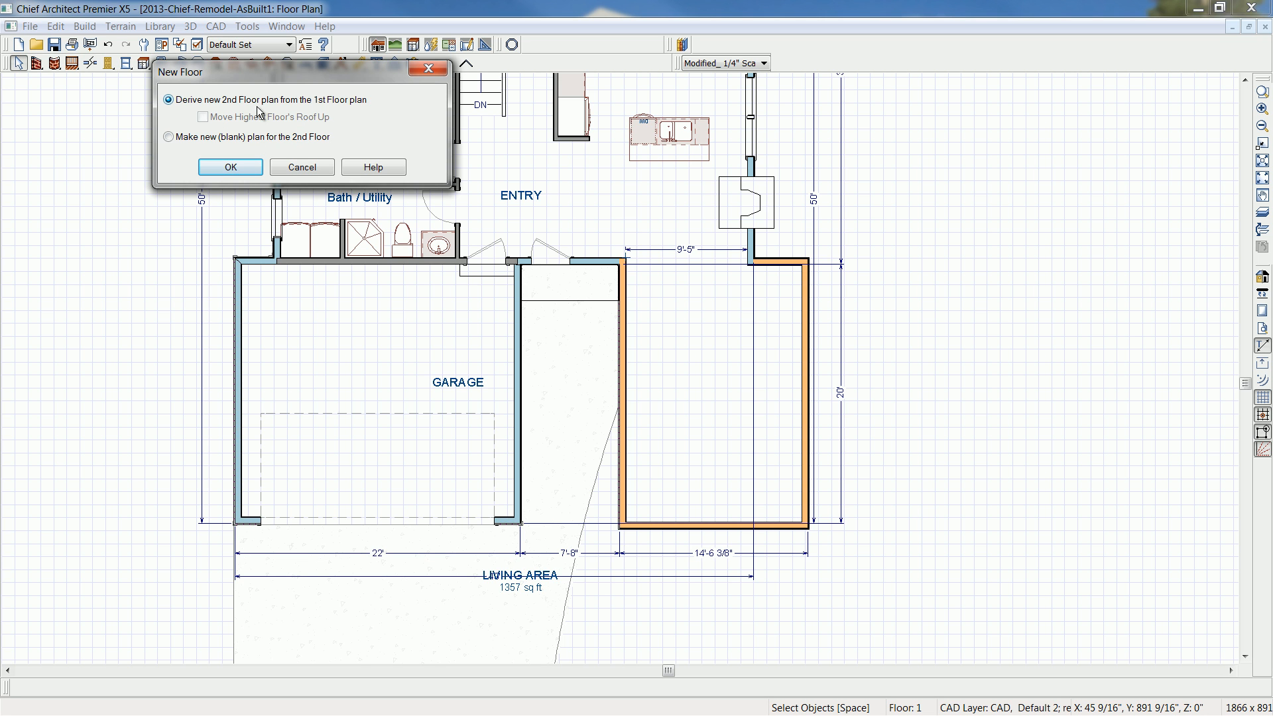
left_click(230, 168)
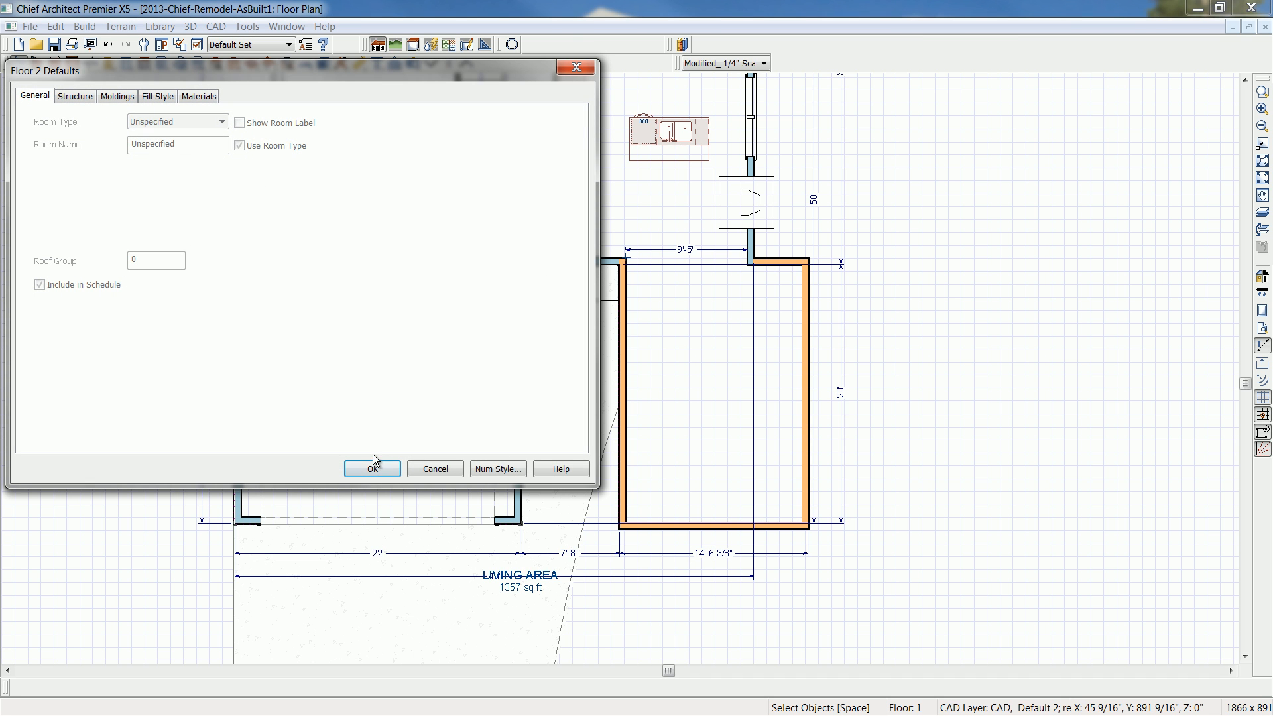
left_click(84, 99)
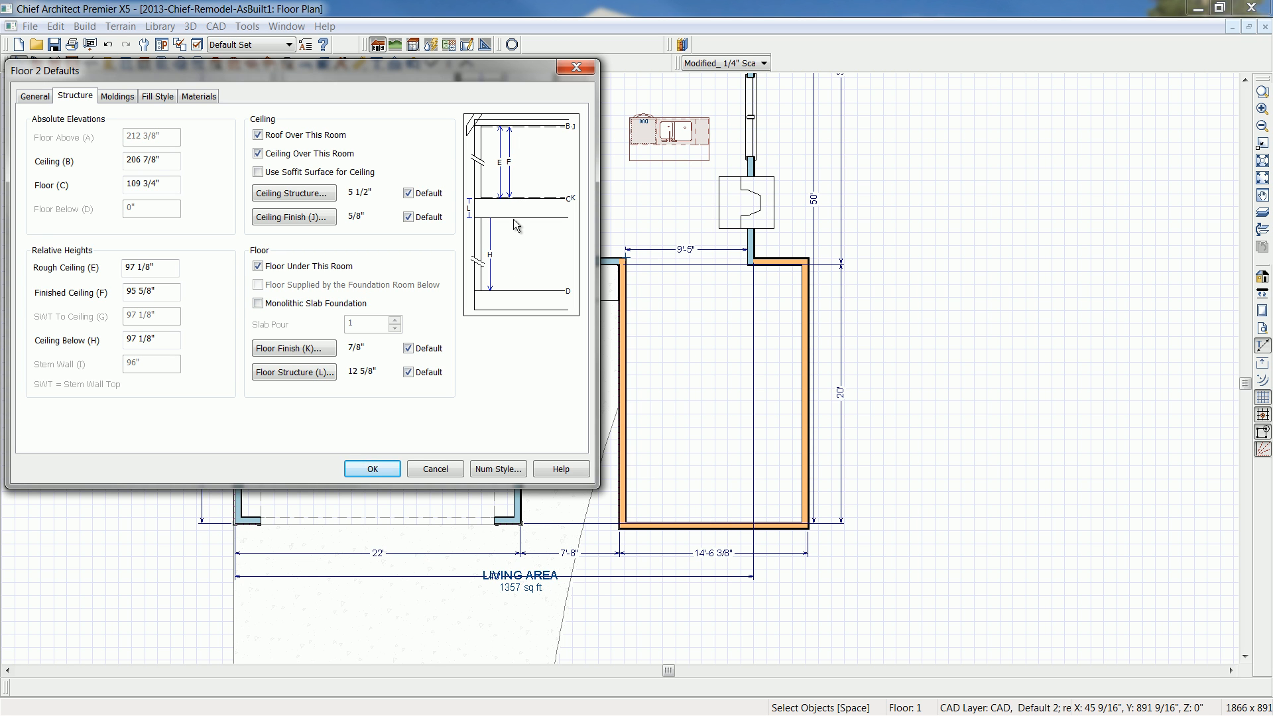
left_click(173, 267)
left_click(372, 470)
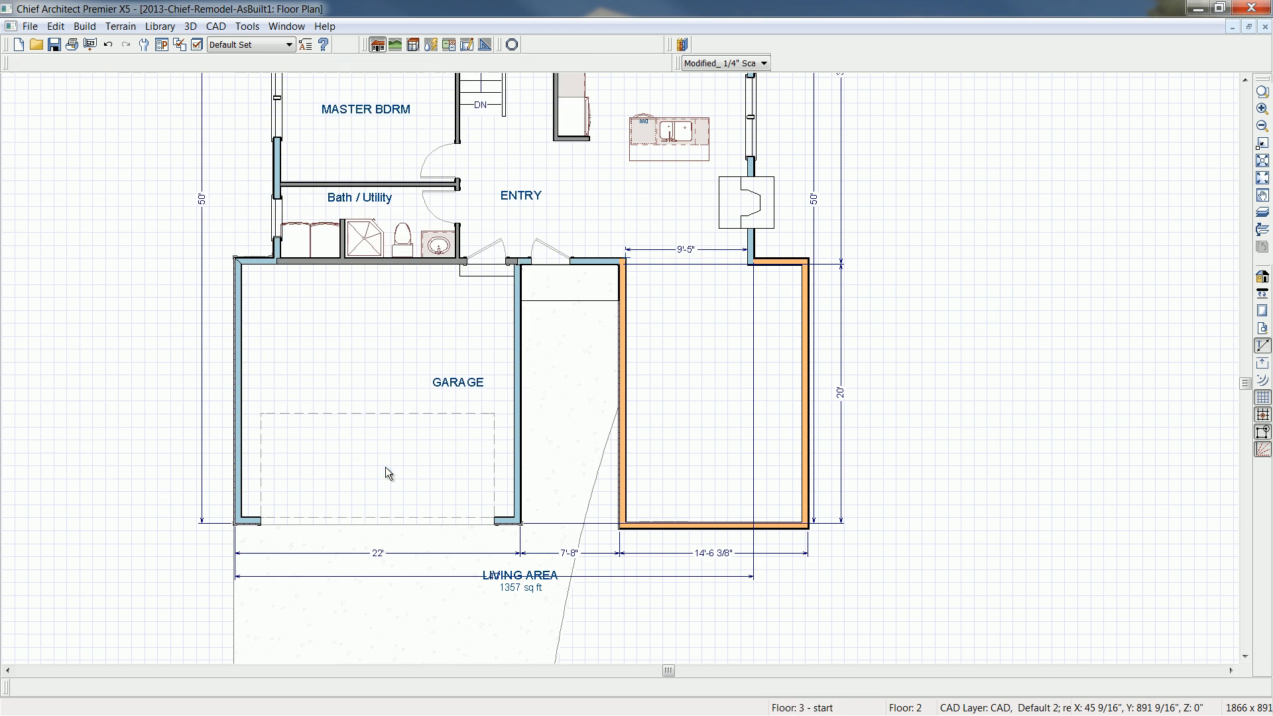
- Change the eight second-floor walls above the existing house and garage from Siding-6 to the Remodel Siding-6 wall type
middle_click_drag(448, 394, 455, 448)
scroll(456, 448, "down", 1)
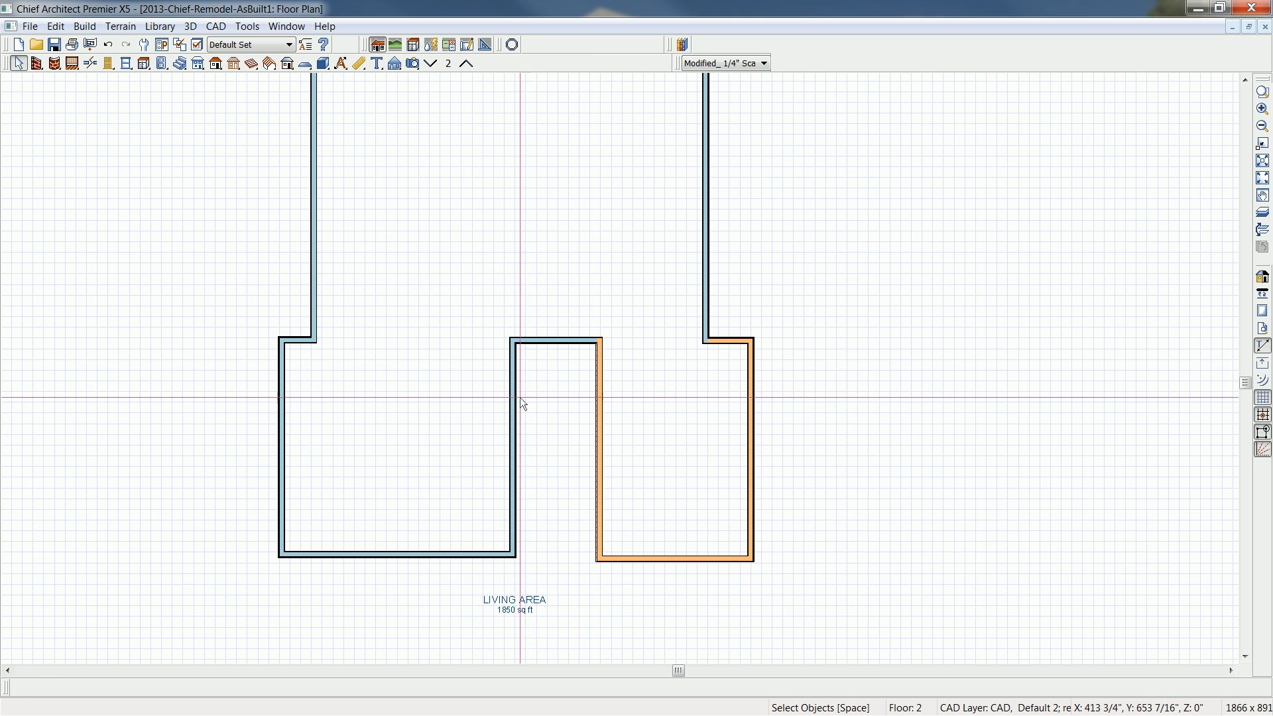
middle_click_drag(535, 381, 520, 455)
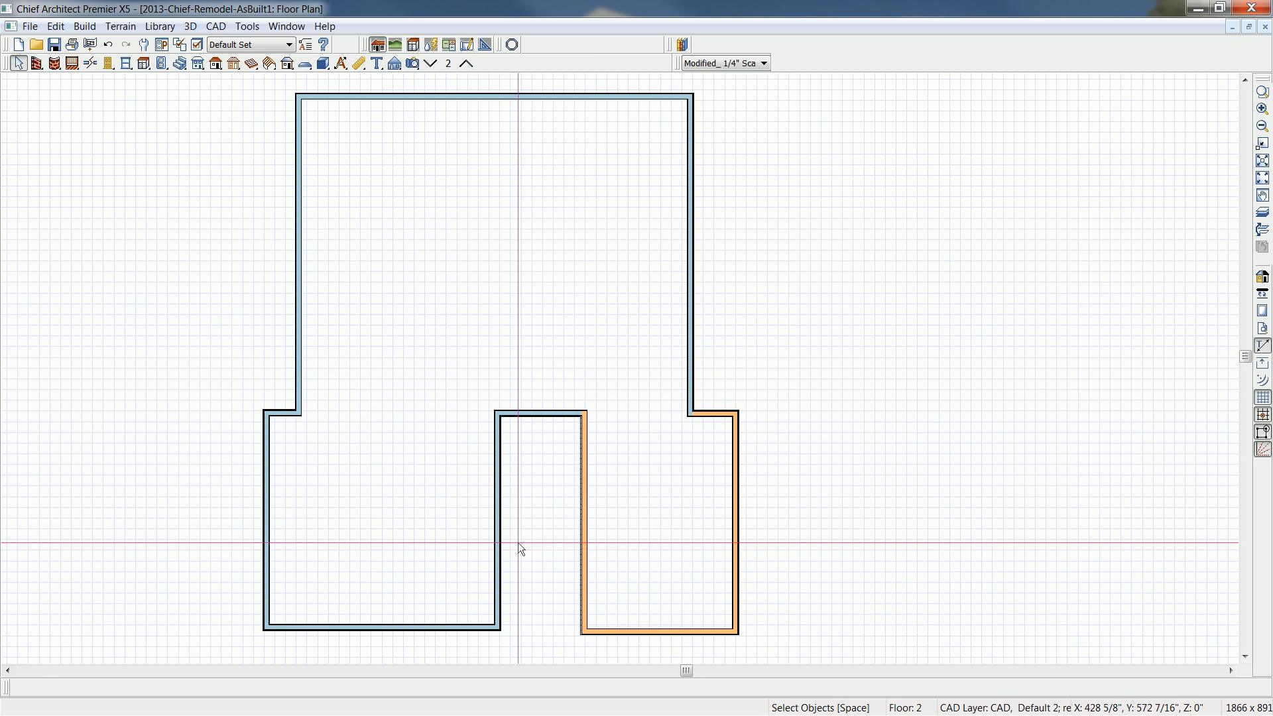
left_click(498, 554)
left_click(448, 626, "shift")
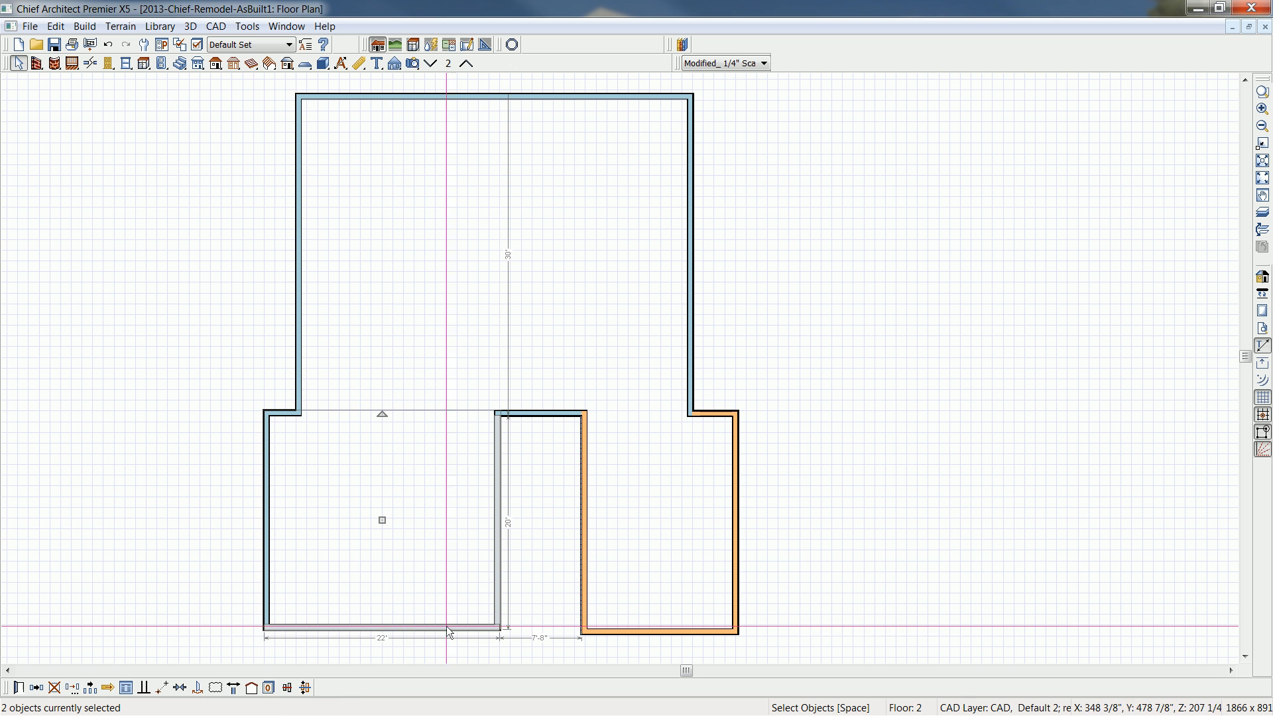
left_click(265, 519, "shift")
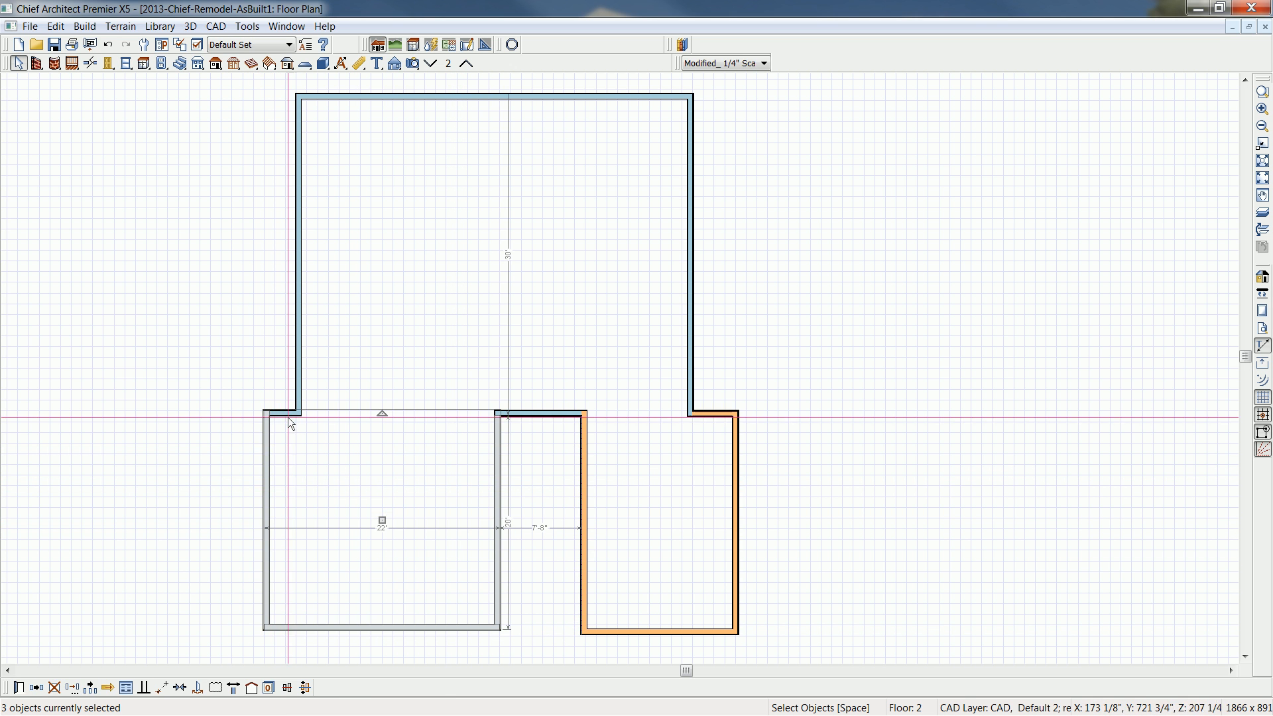
left_click(289, 412, "shift")
left_click(301, 393, "shift")
left_click(463, 96, "shift")
left_click(690, 166, "shift")
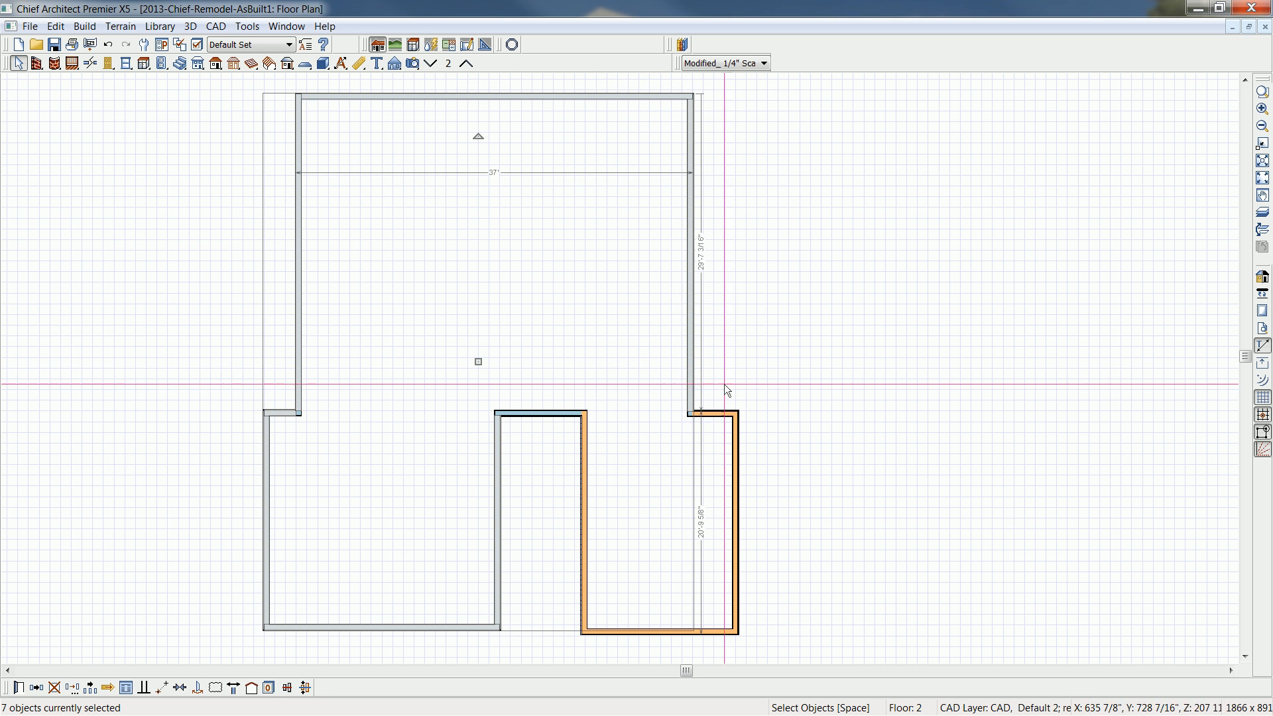
left_click(568, 413, "shift")
key("ctrl+e")
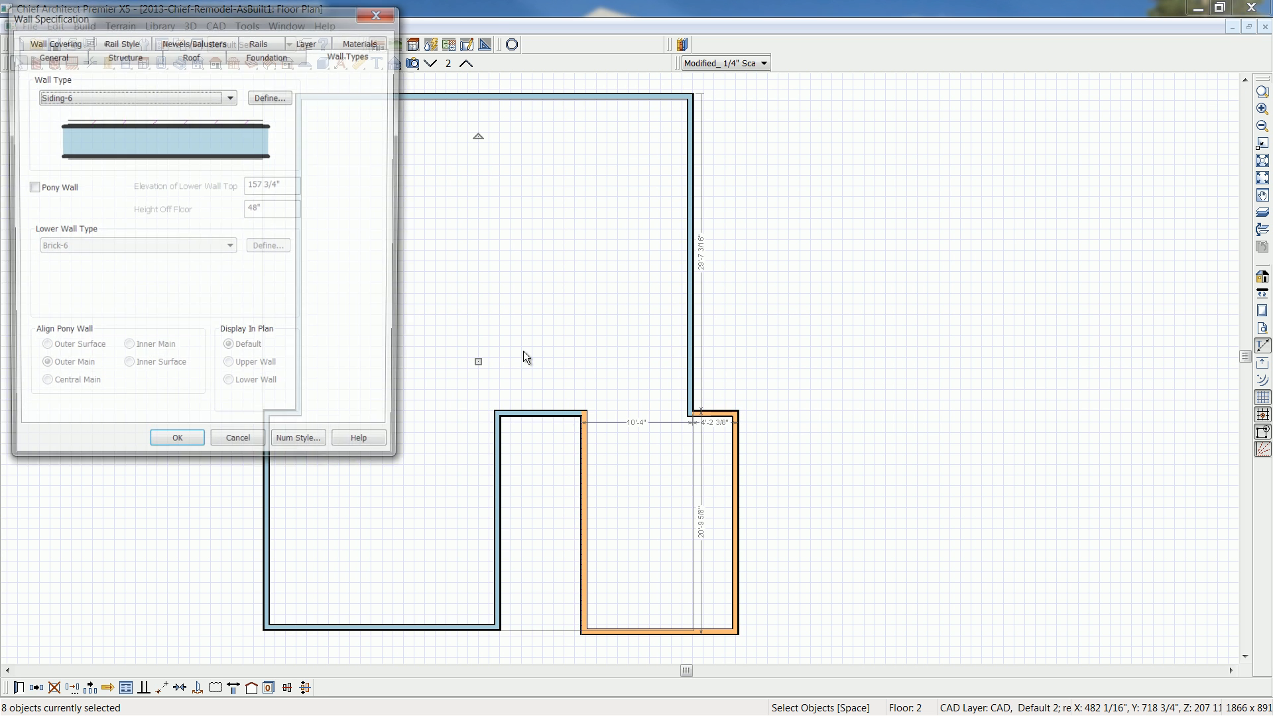
left_click(231, 97)
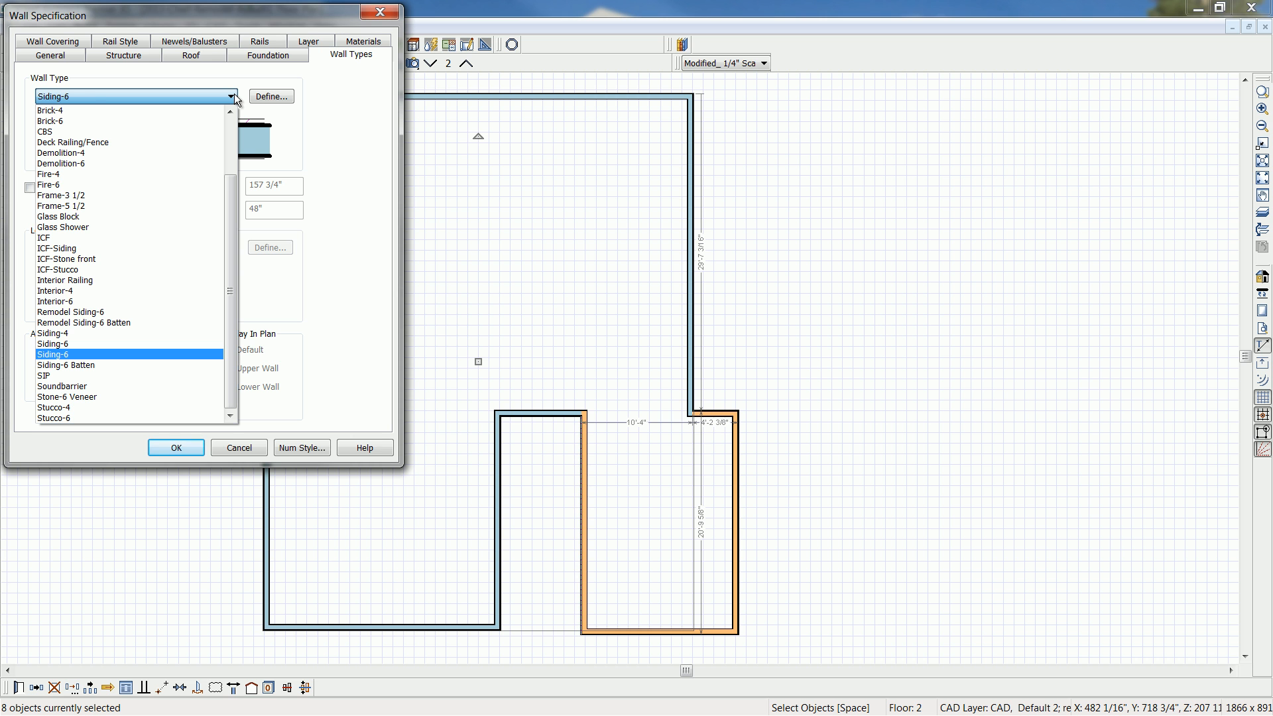
left_click(134, 312)
left_click(176, 448)
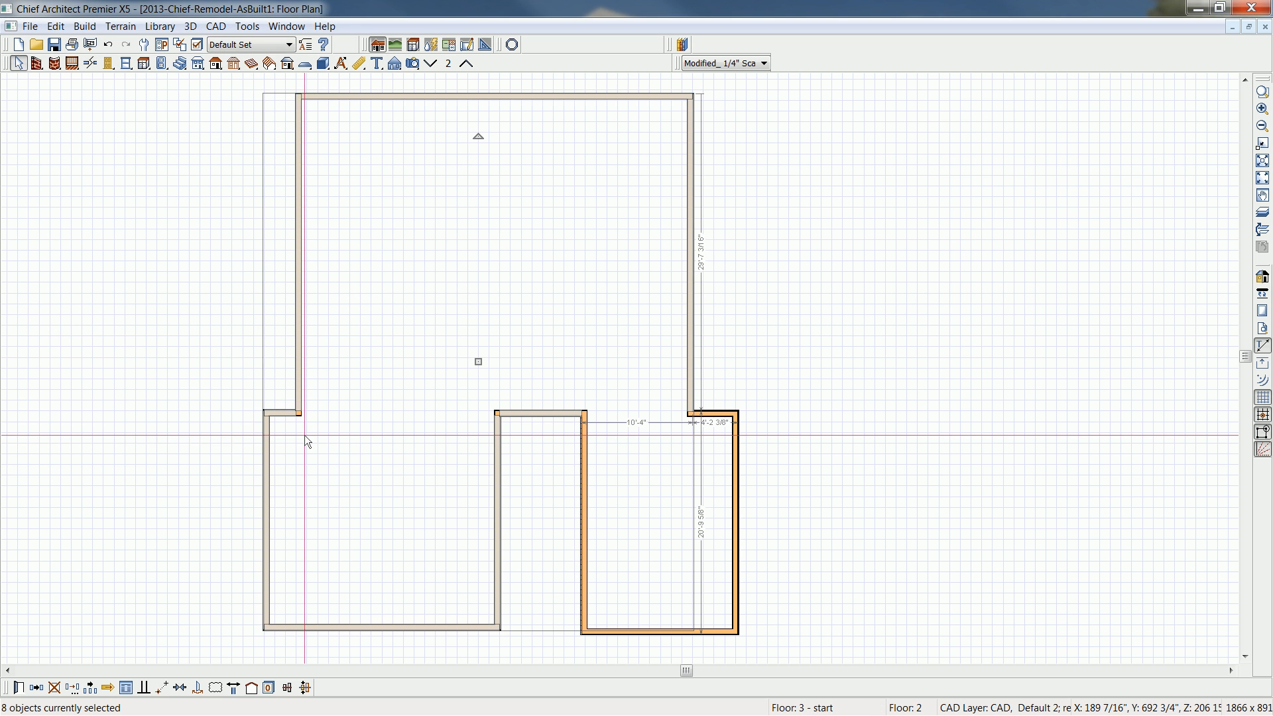
scroll(413, 484, "down", 1)
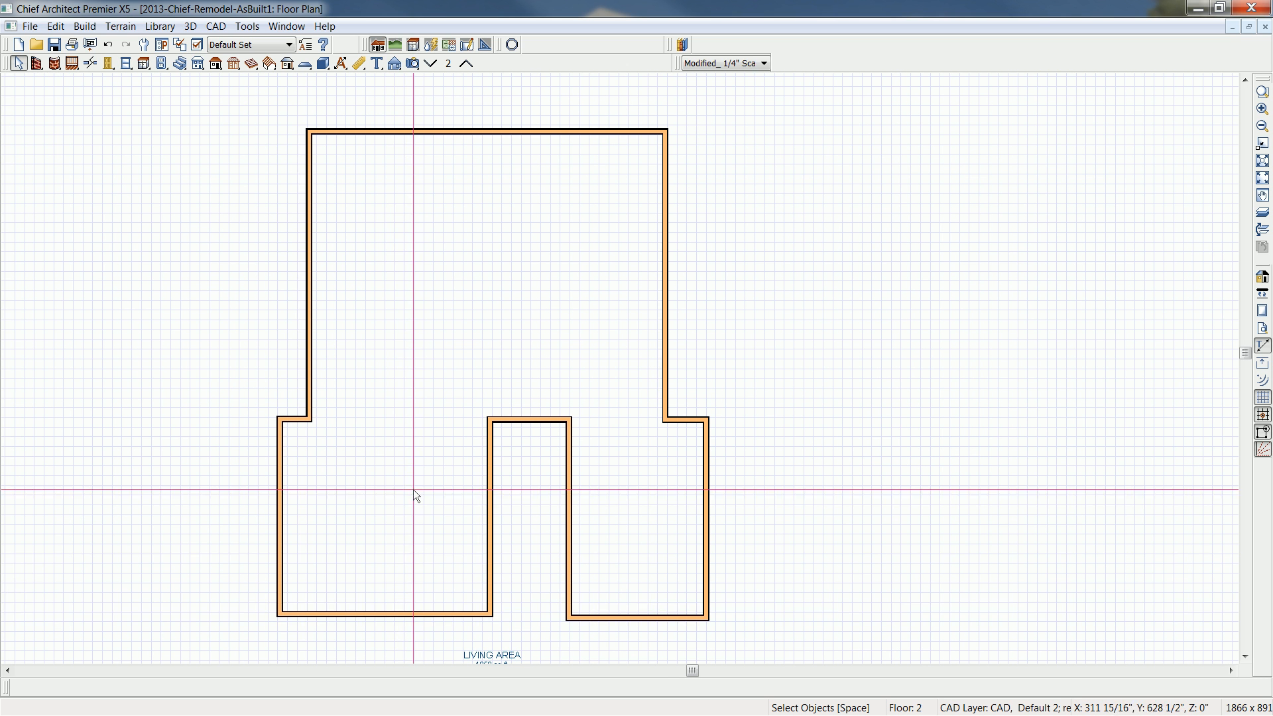
- Align the second-floor side wall over the garage with the main house side wall and move its front wall back toward the house
left_click(280, 562)
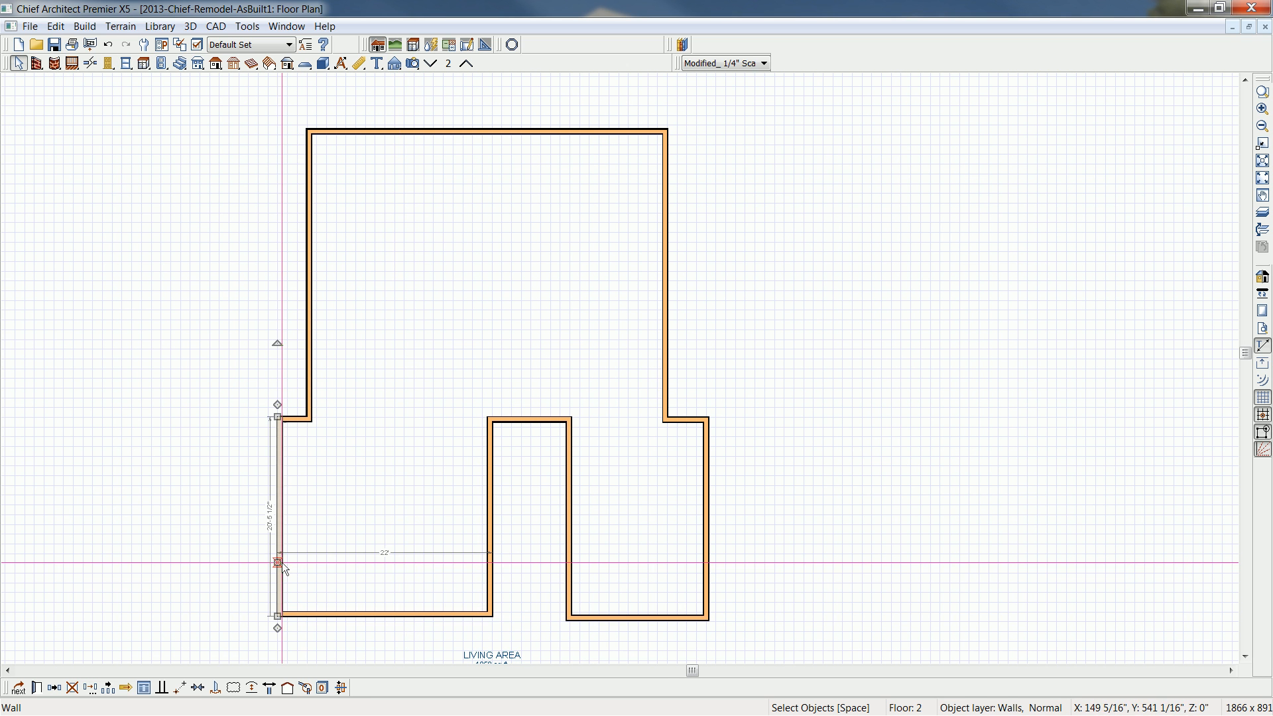
left_click_drag(281, 562, 306, 557)
left_click(396, 614)
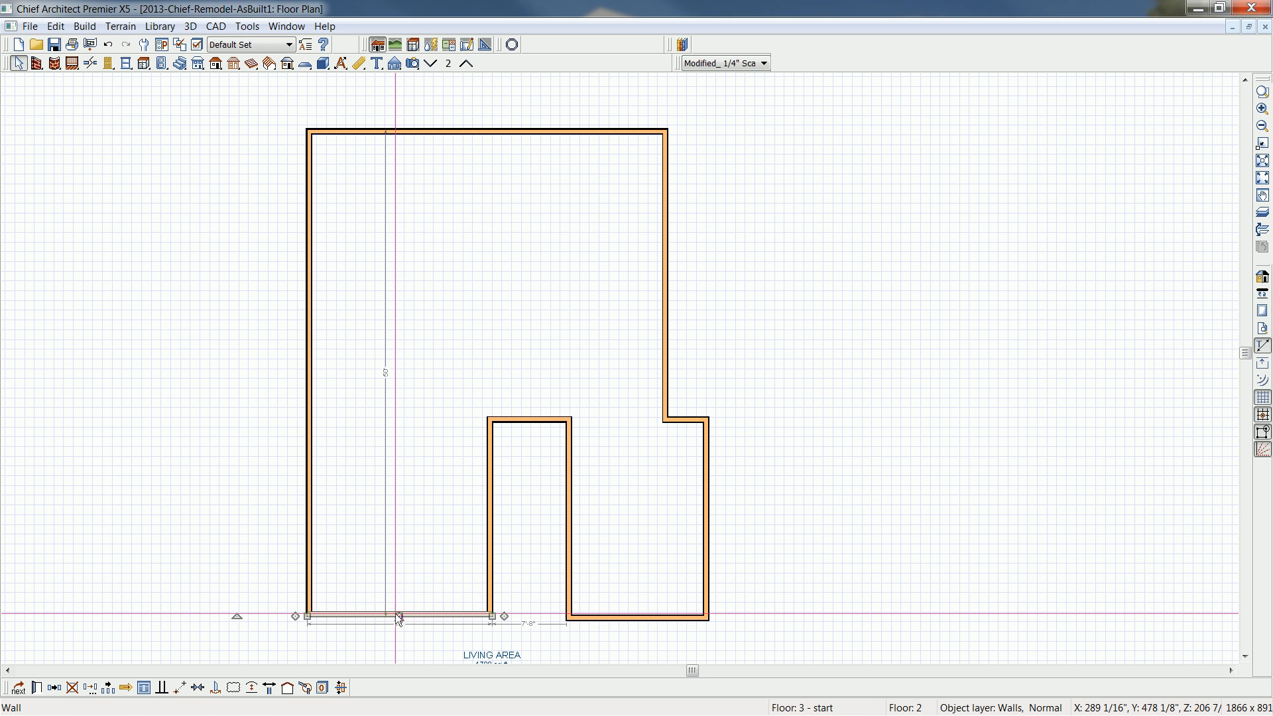
left_click(387, 375)
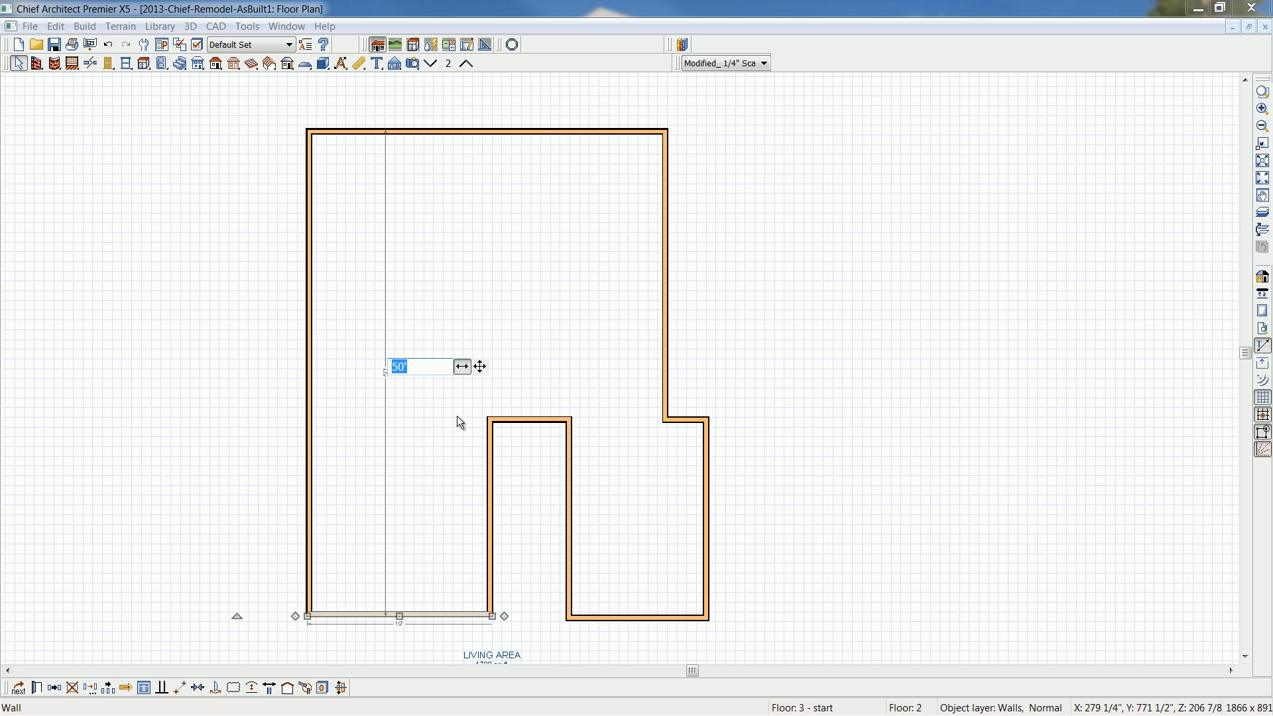
type("50'")
key("Return")
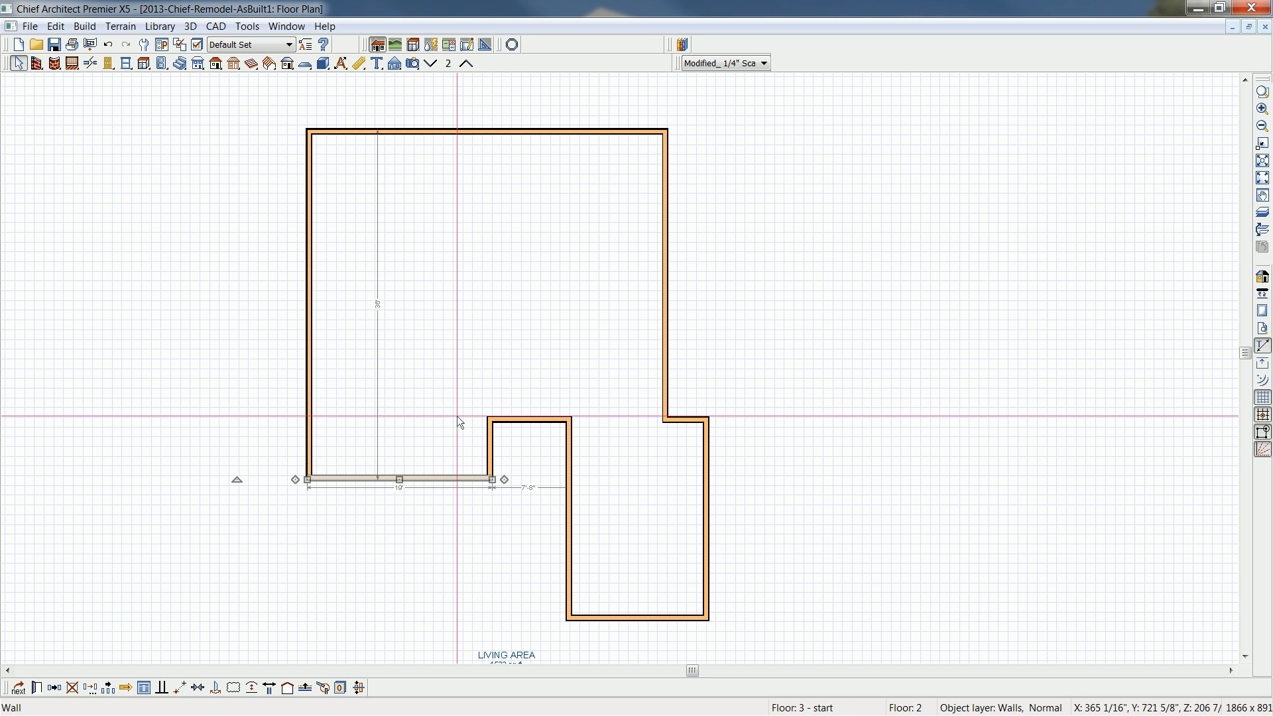
- Using the floor below as a temporary reference display, pull the second-floor walls over the addition back in line with the main house walls
key("F9")
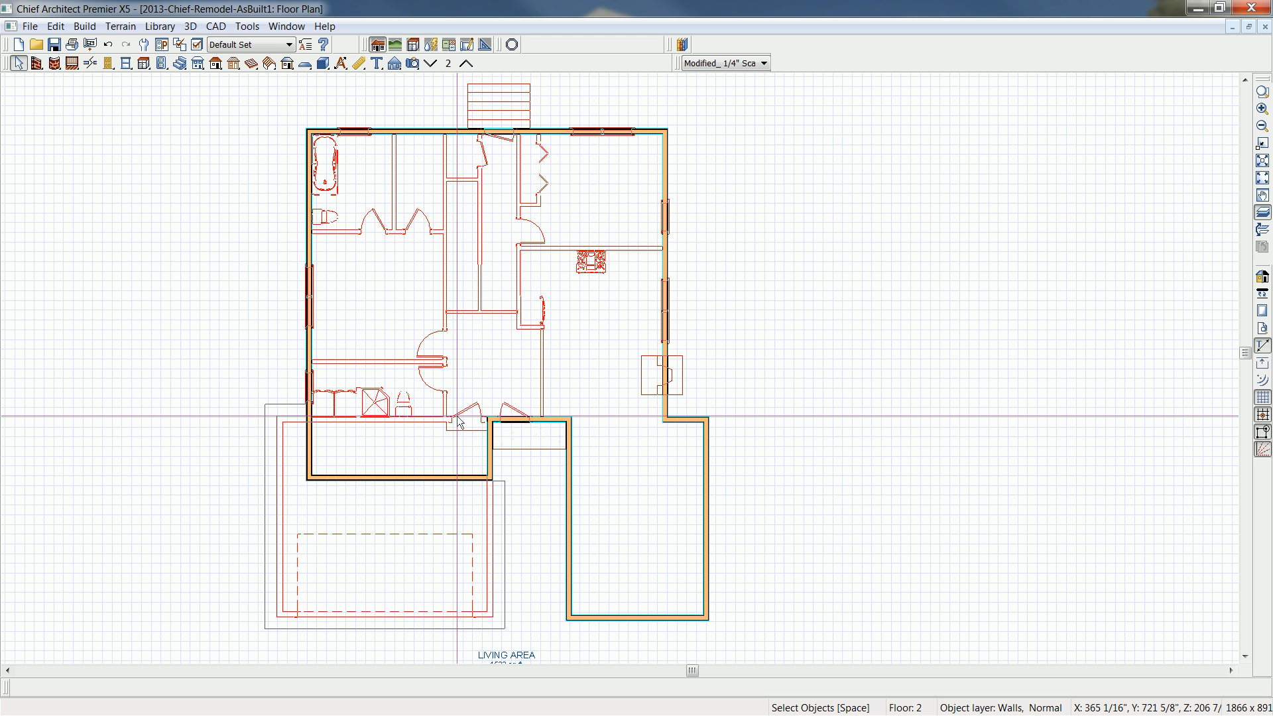
left_click(704, 483)
left_click_drag(704, 482, 669, 476)
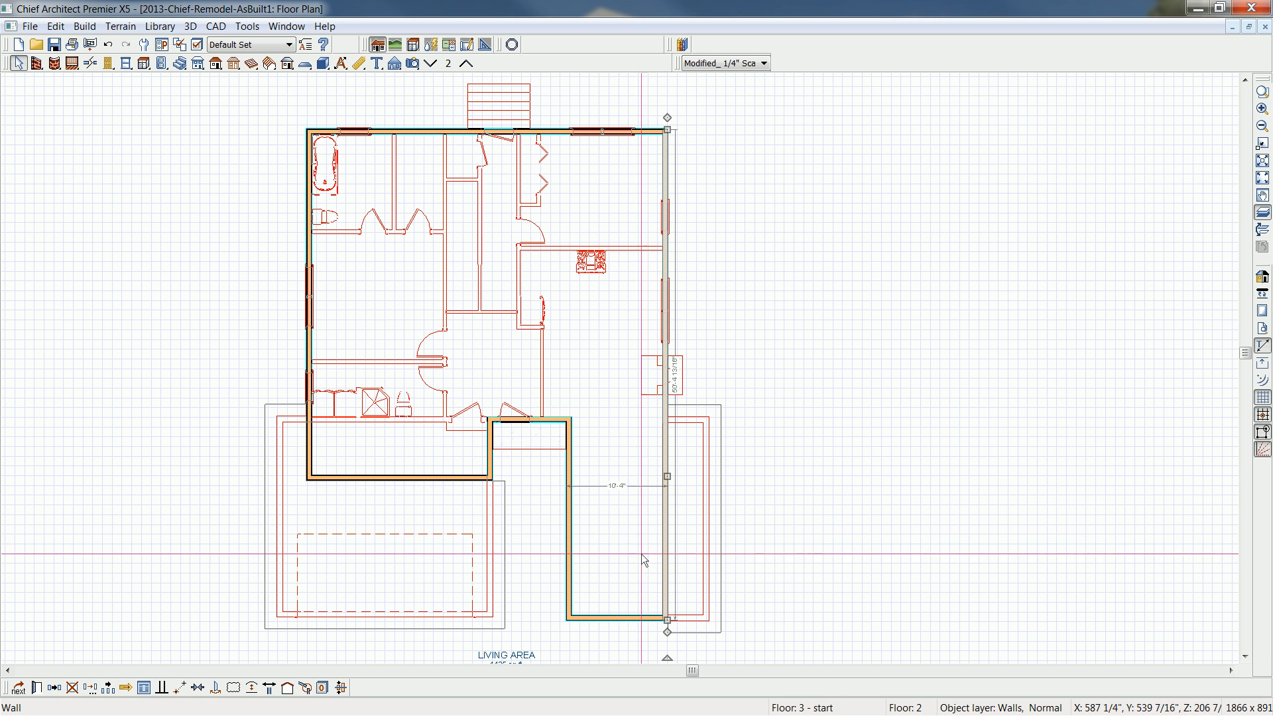
left_click(632, 620)
left_click_drag(635, 621, 621, 420)
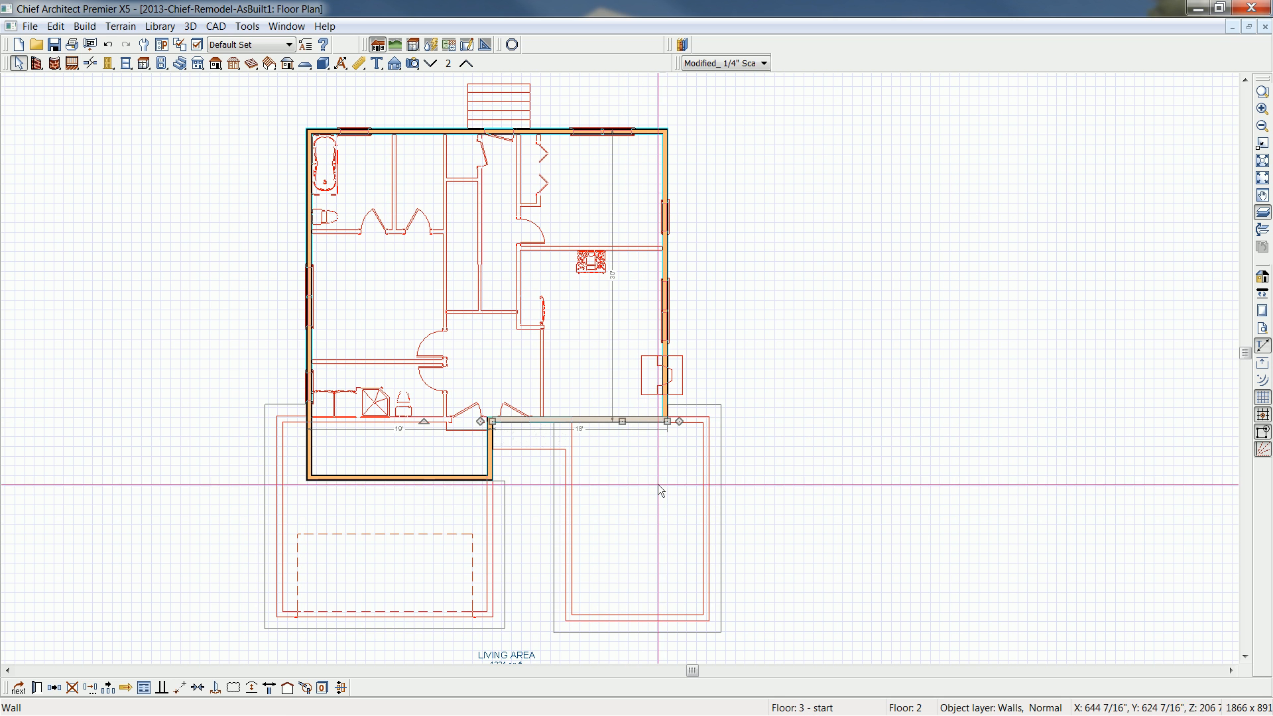
middle_click_drag(616, 537, 638, 523)
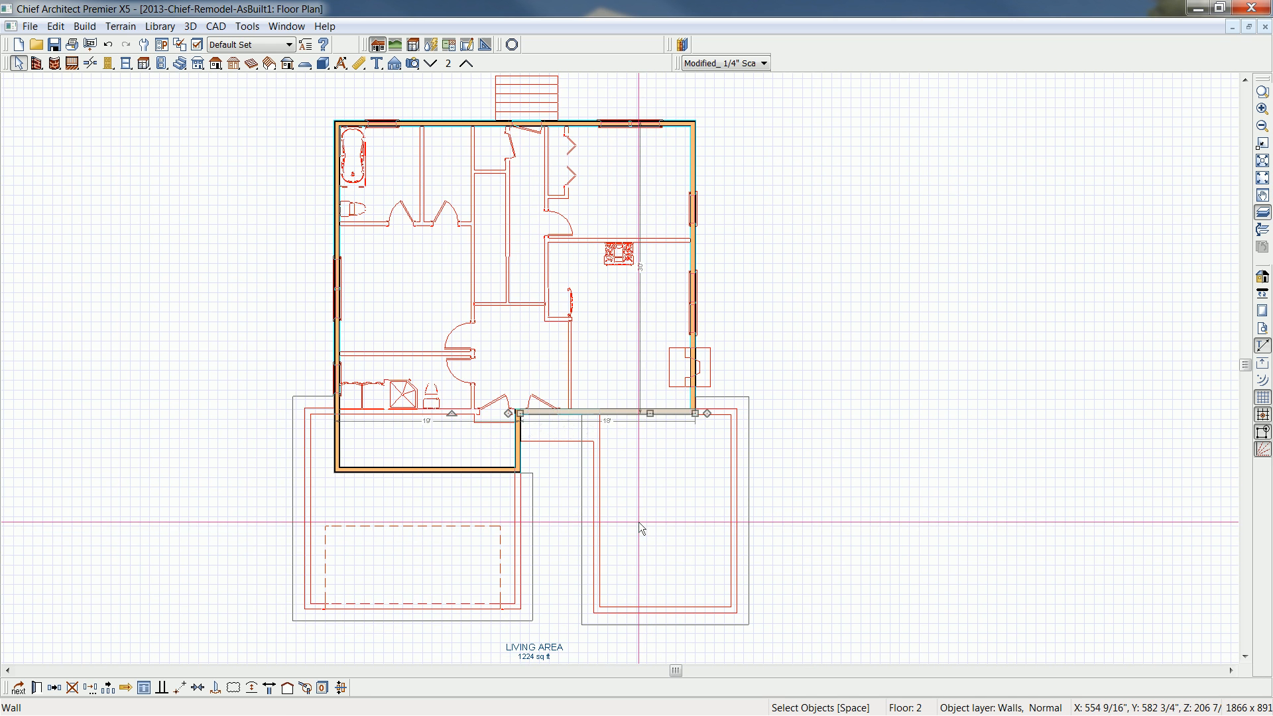
scroll(639, 520, "up", 2)
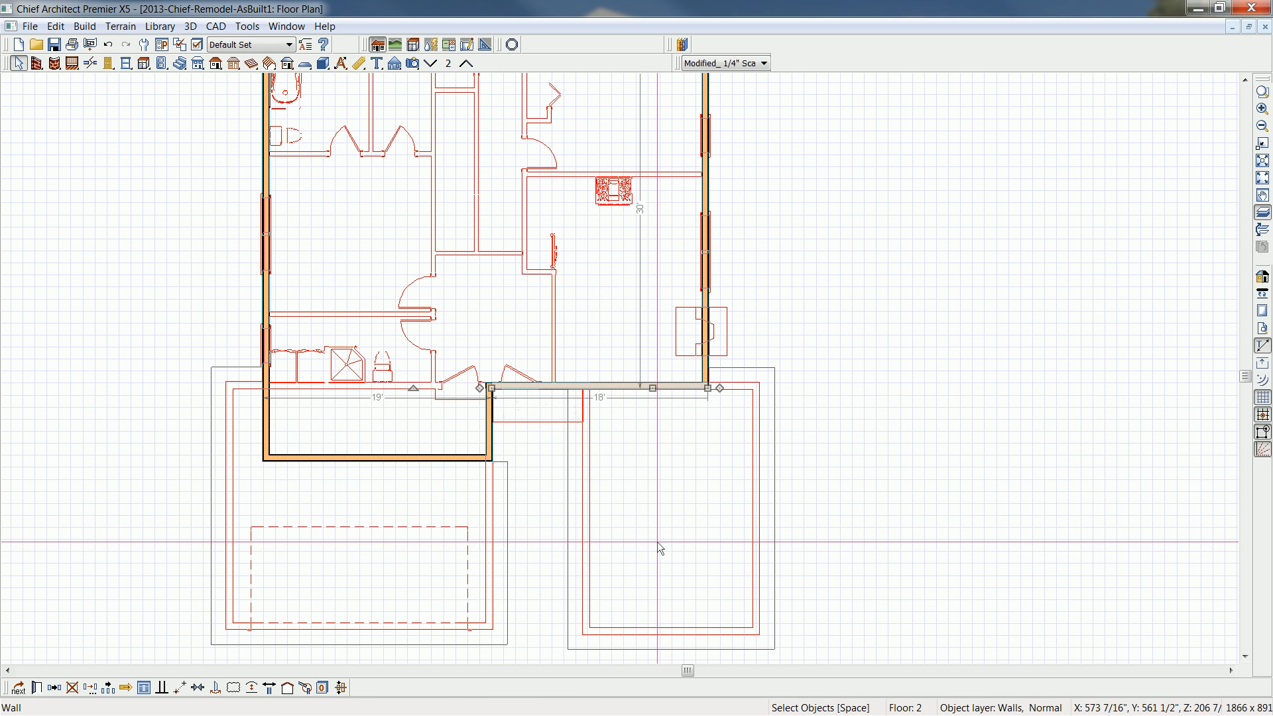
left_click(820, 511)
scroll(818, 512, "down", 2)
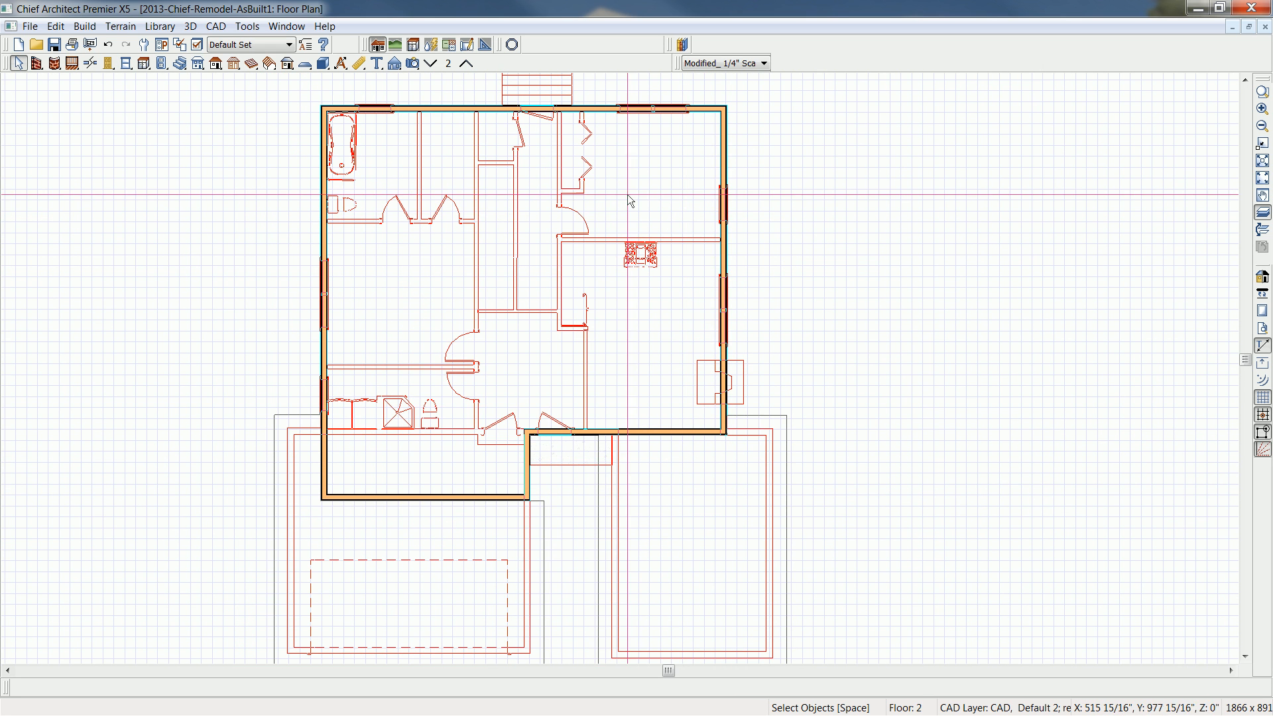
key("F9")
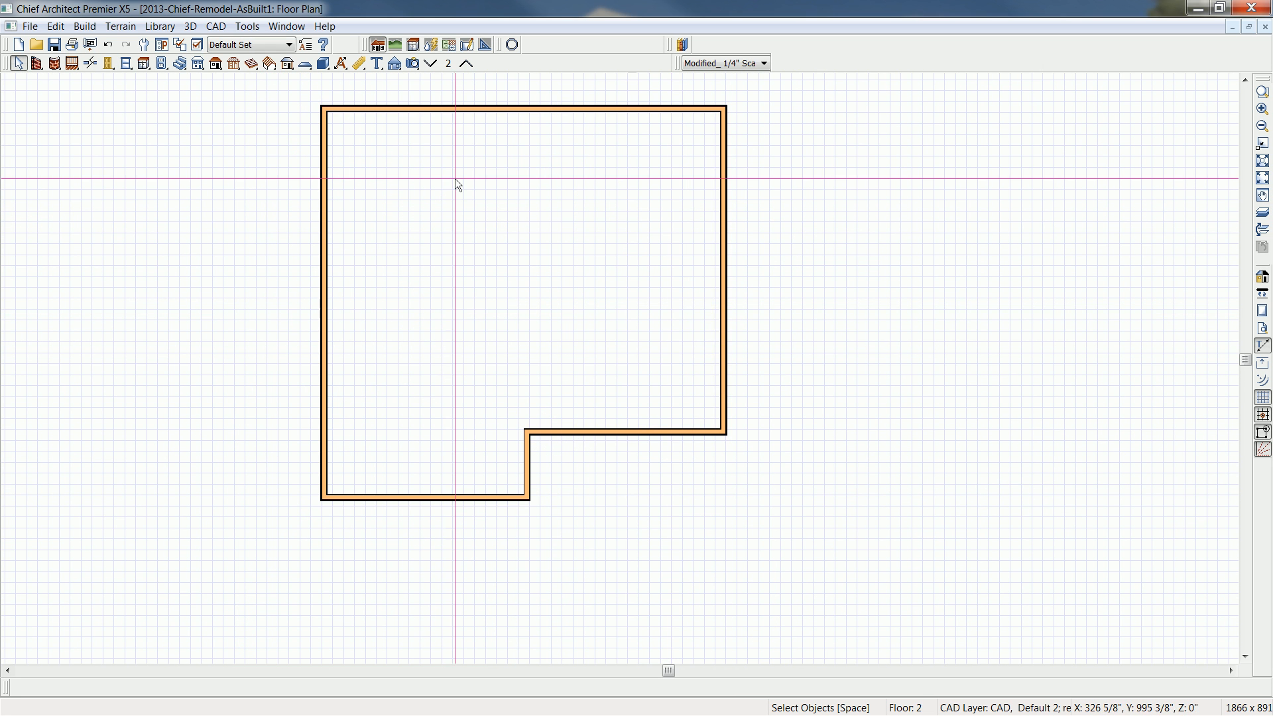
- Create a perspective full overview and examine the new second floor above the house, garage and front addition
left_click(413, 63)
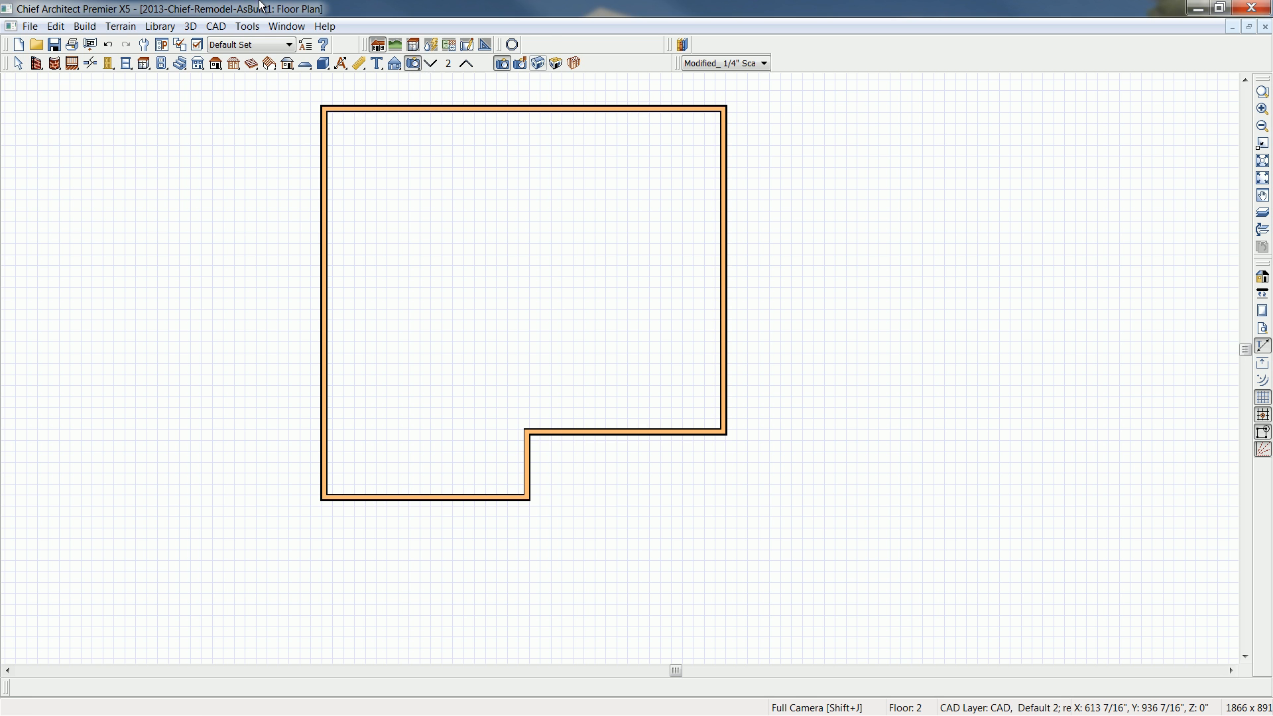
left_click(536, 65)
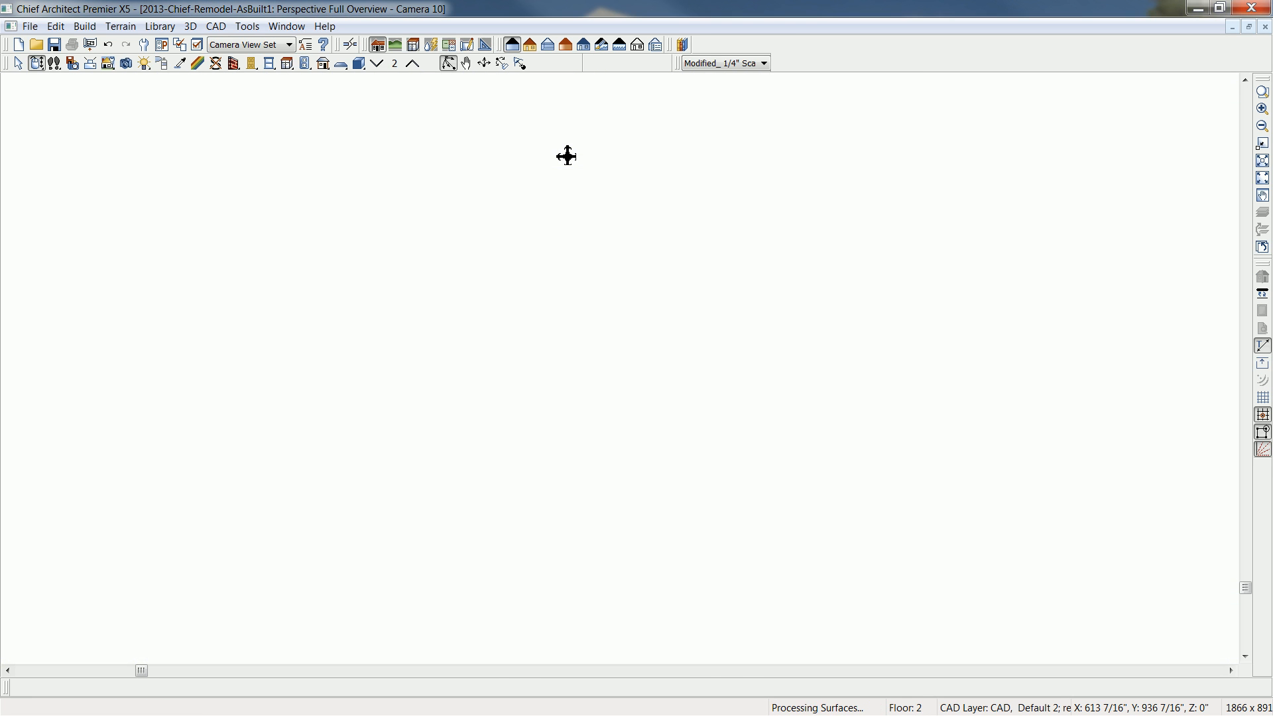
left_click_drag(691, 398, 711, 377)
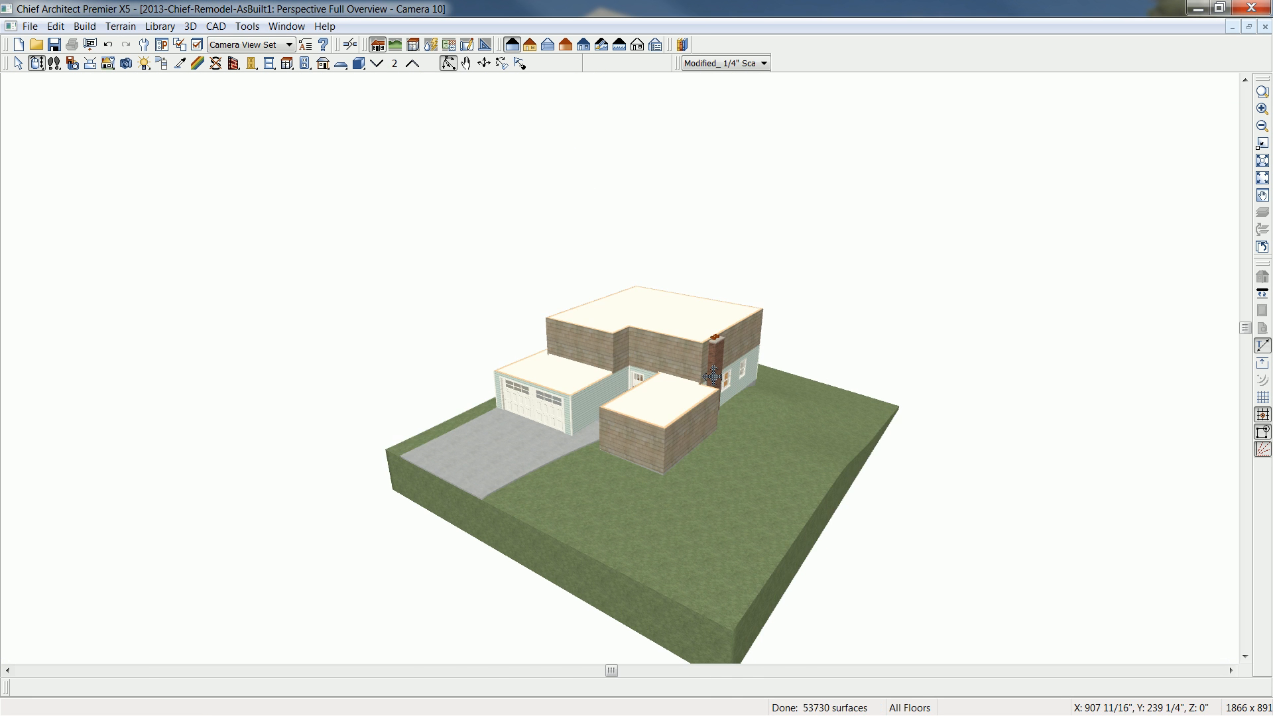
scroll(711, 377, "up", 5)
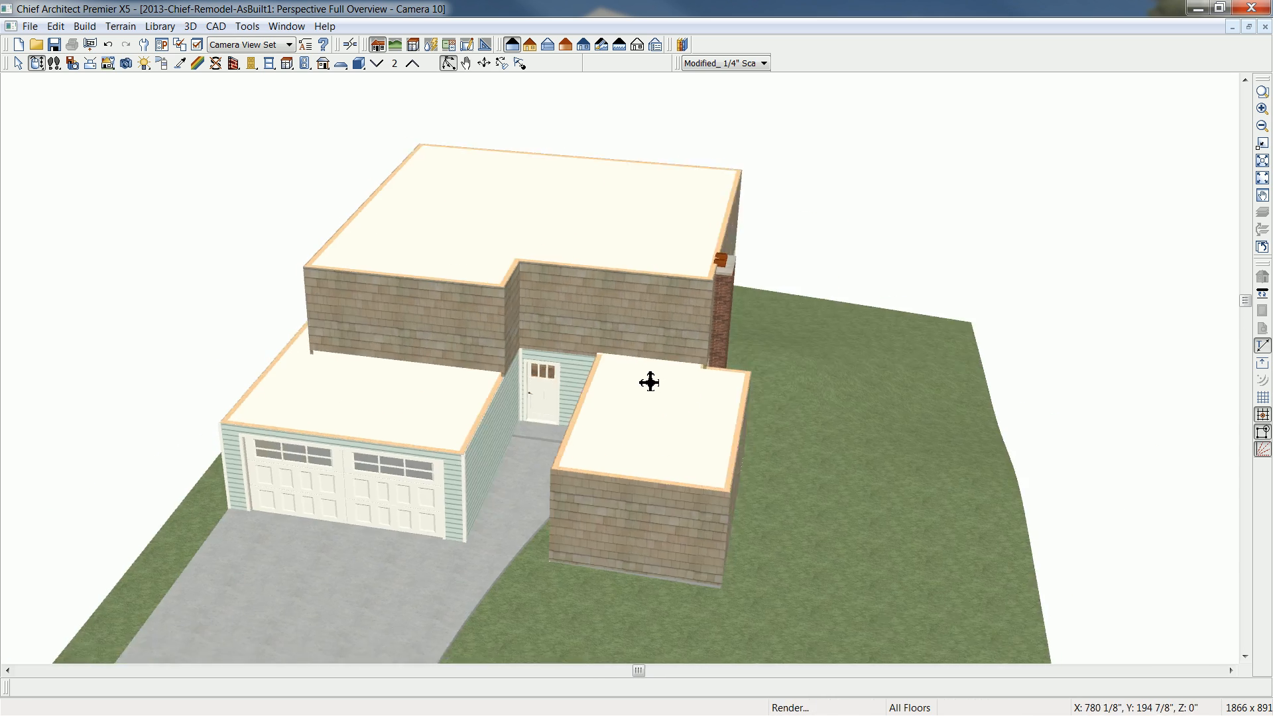
- Build roof planes over the whole house with a 3 in 12 pitch and 24" eave and gable overhangs
left_click_drag(692, 379, 563, 383)
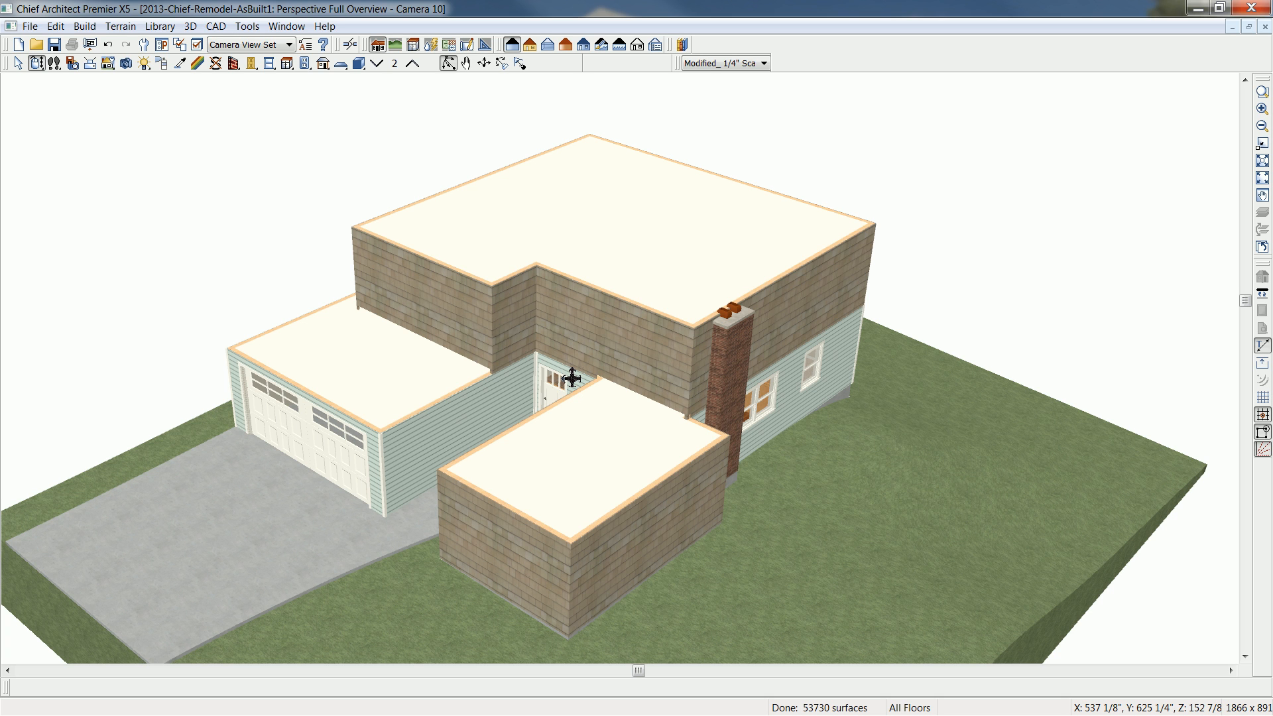
key("r")
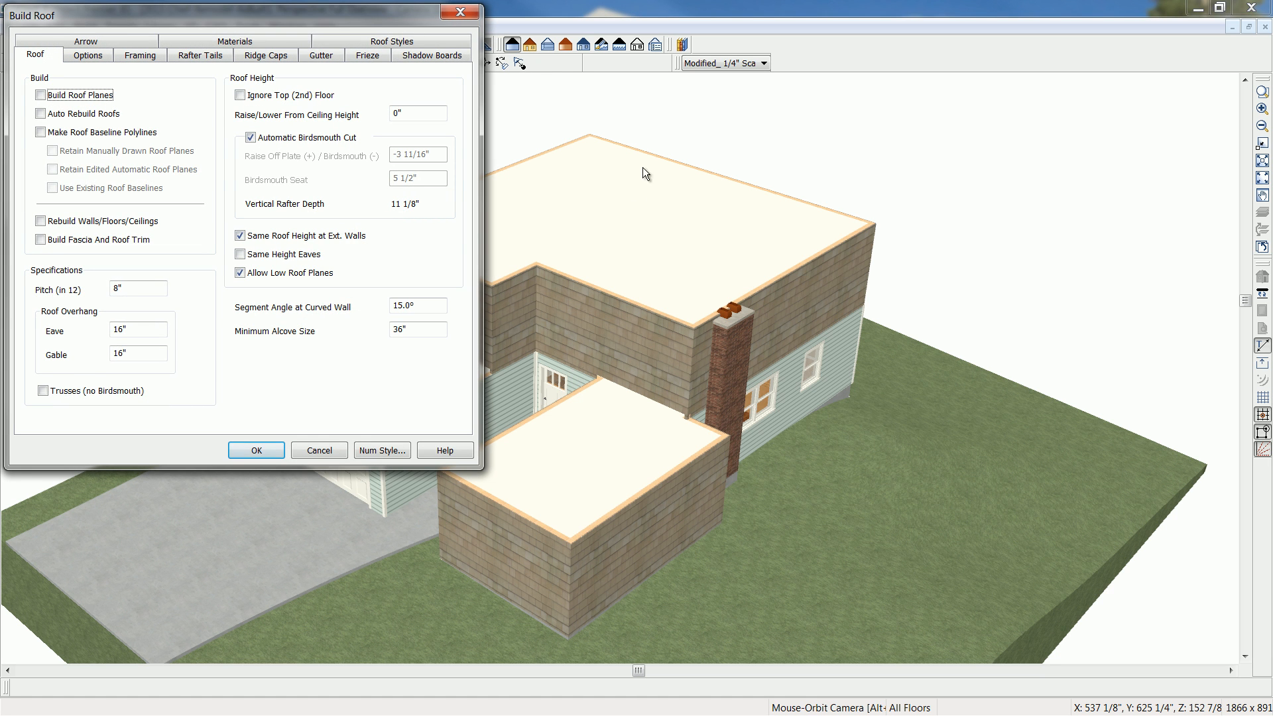
left_click(425, 42)
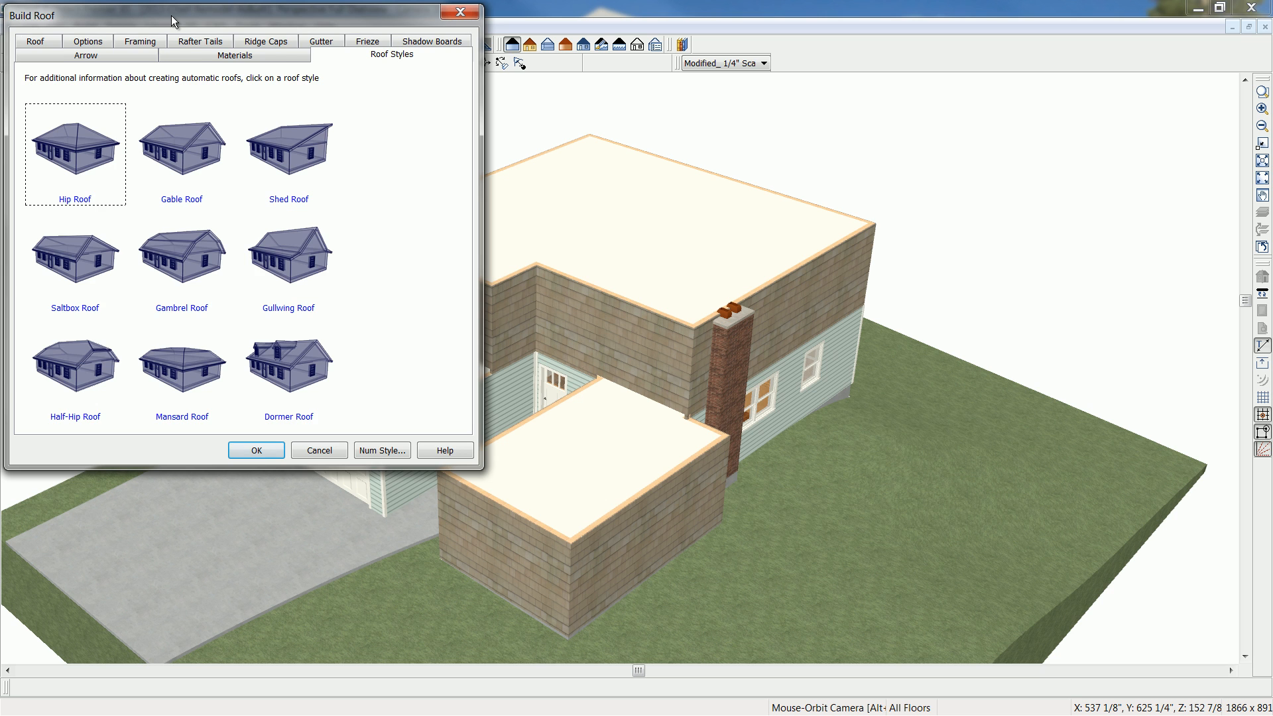
left_click(37, 41)
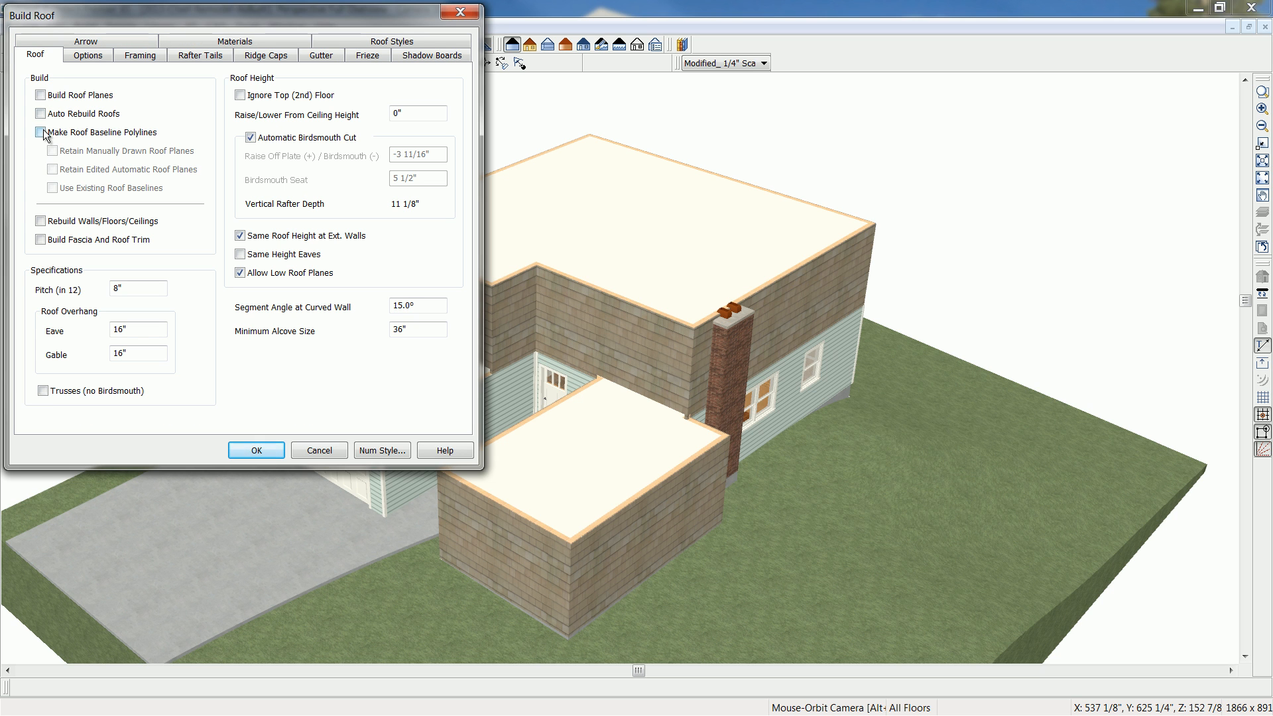
left_click(41, 95)
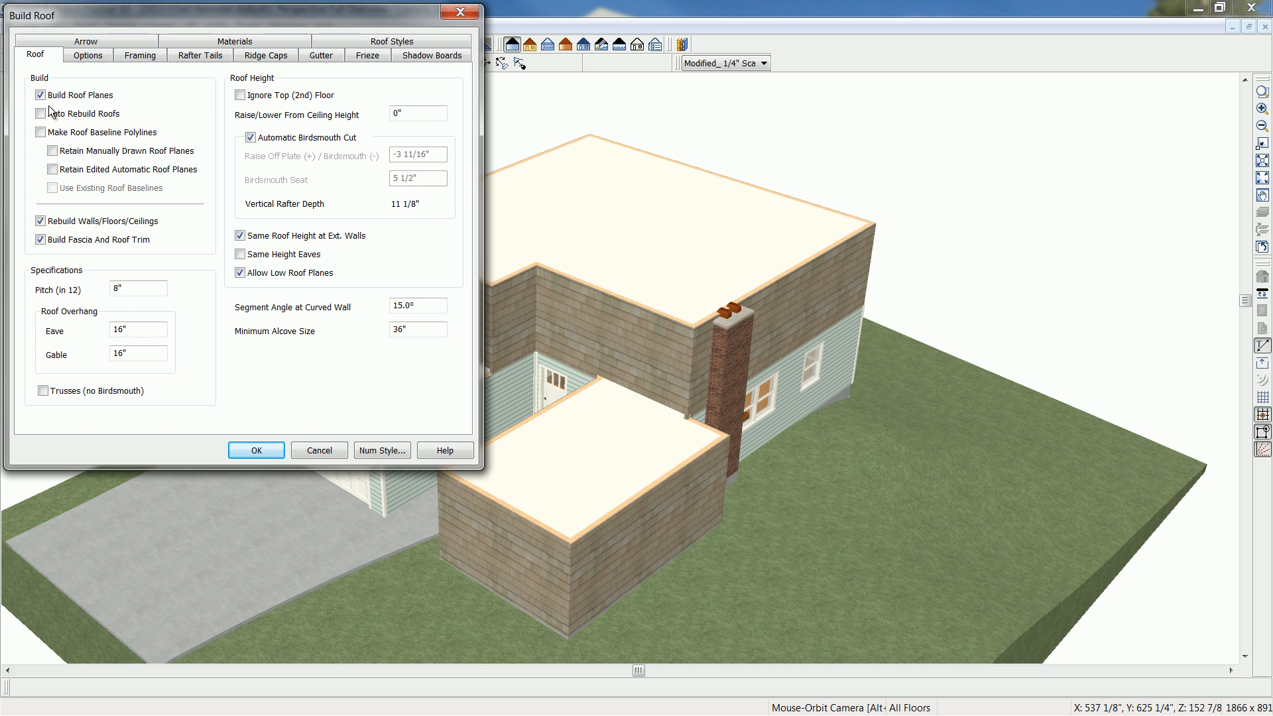
left_click_drag(130, 287, 104, 286)
type("3")
double_click(145, 329)
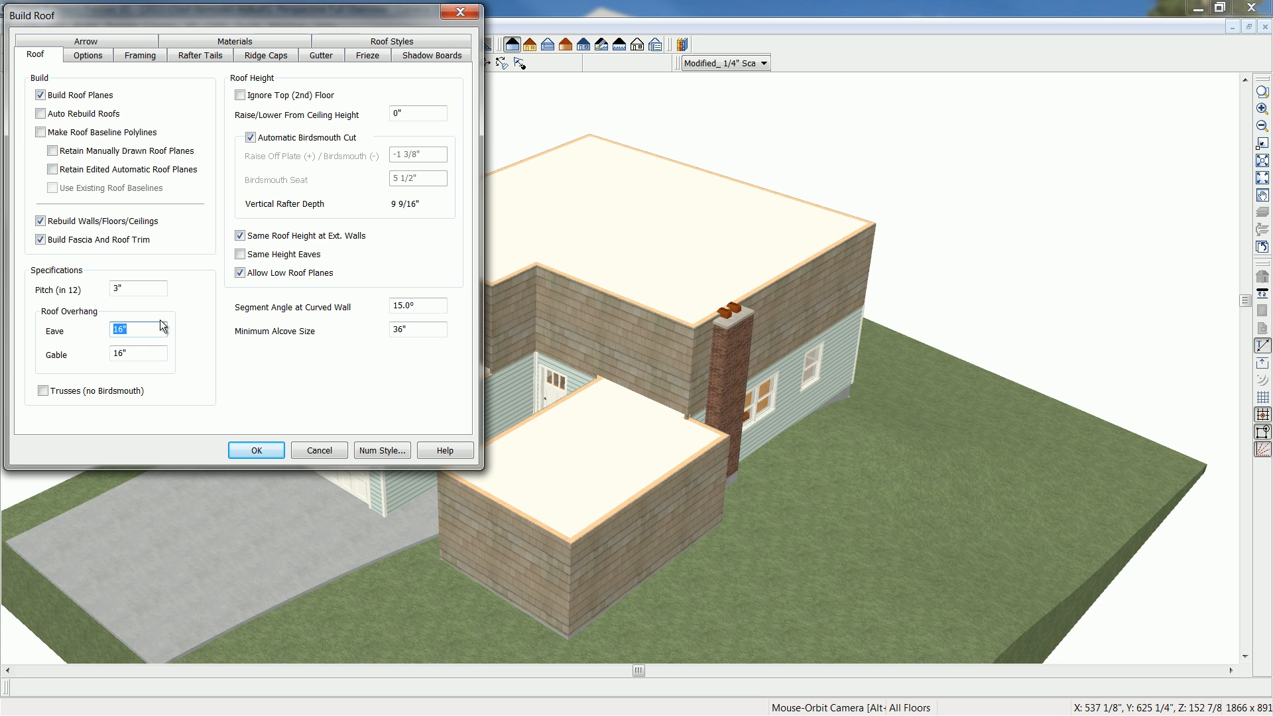
key("Tab")
type("24")
left_click(89, 55)
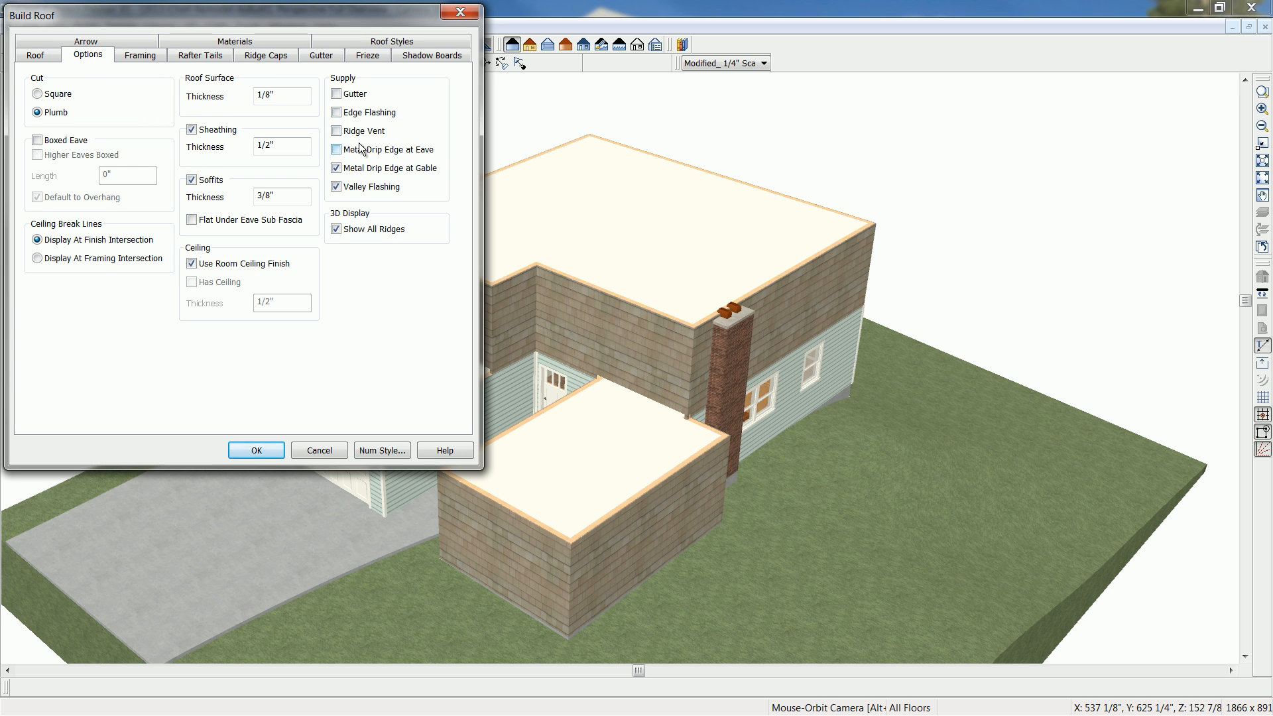
left_click(257, 451)
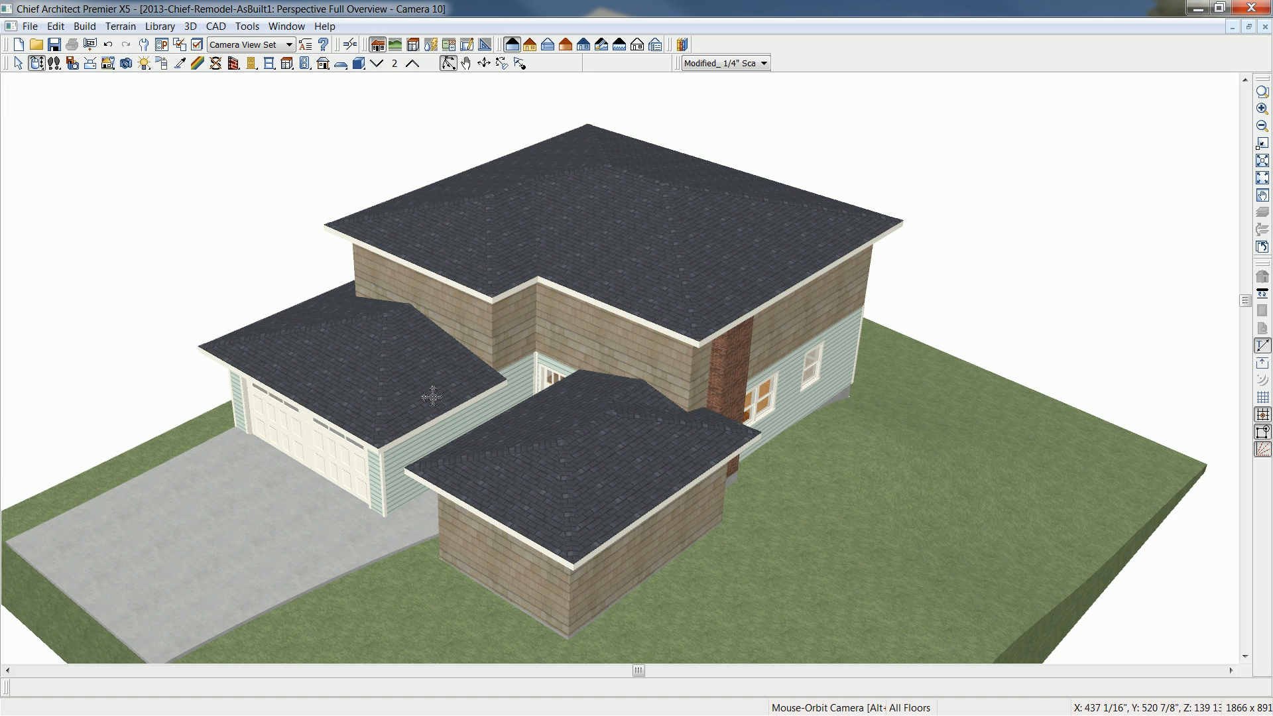
- Change the garage's front wall above the driveway to a gable wall
left_click_drag(432, 417, 620, 369)
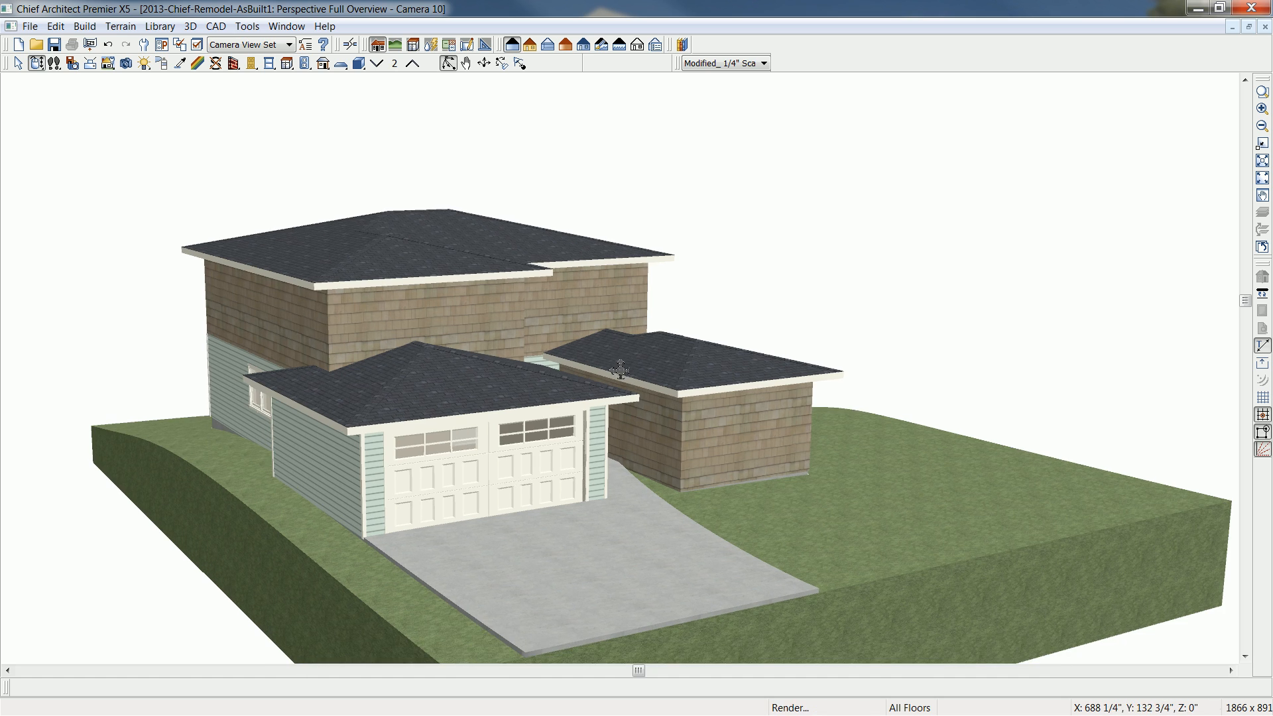
scroll(523, 410, "up", 1)
middle_click_drag(414, 413, 482, 409)
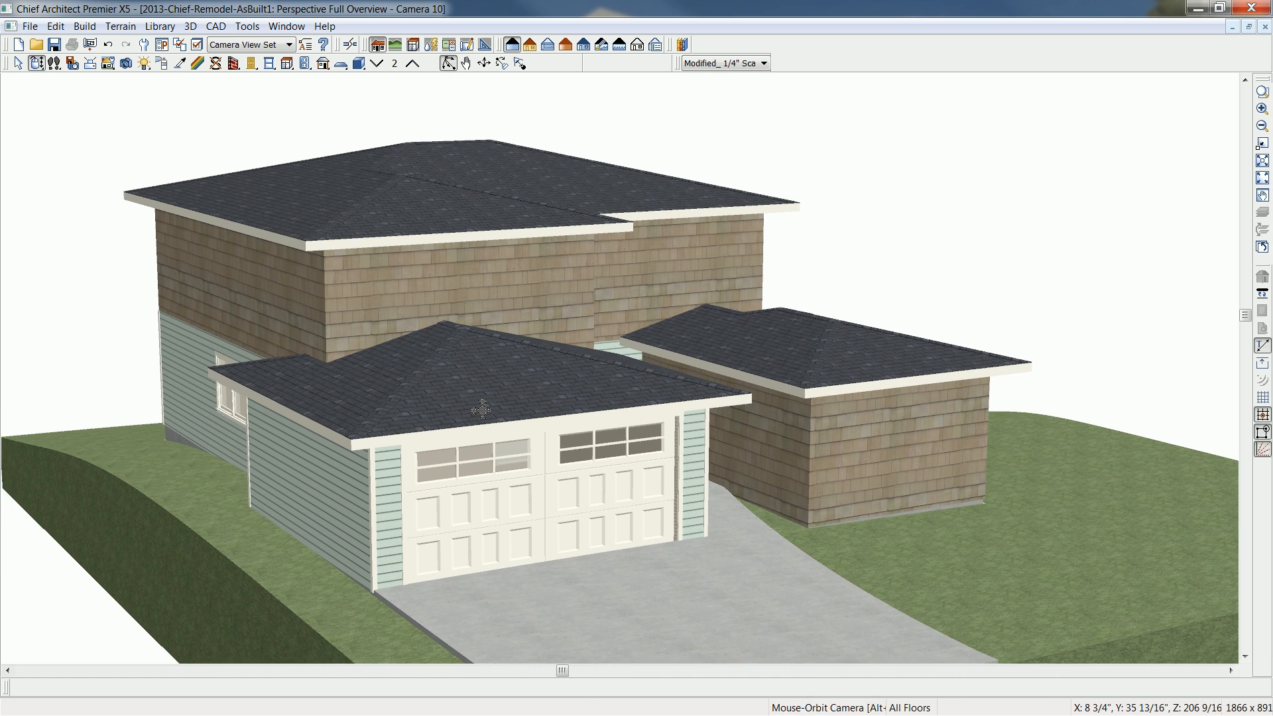
scroll(481, 409, "up", 3)
left_click(360, 528)
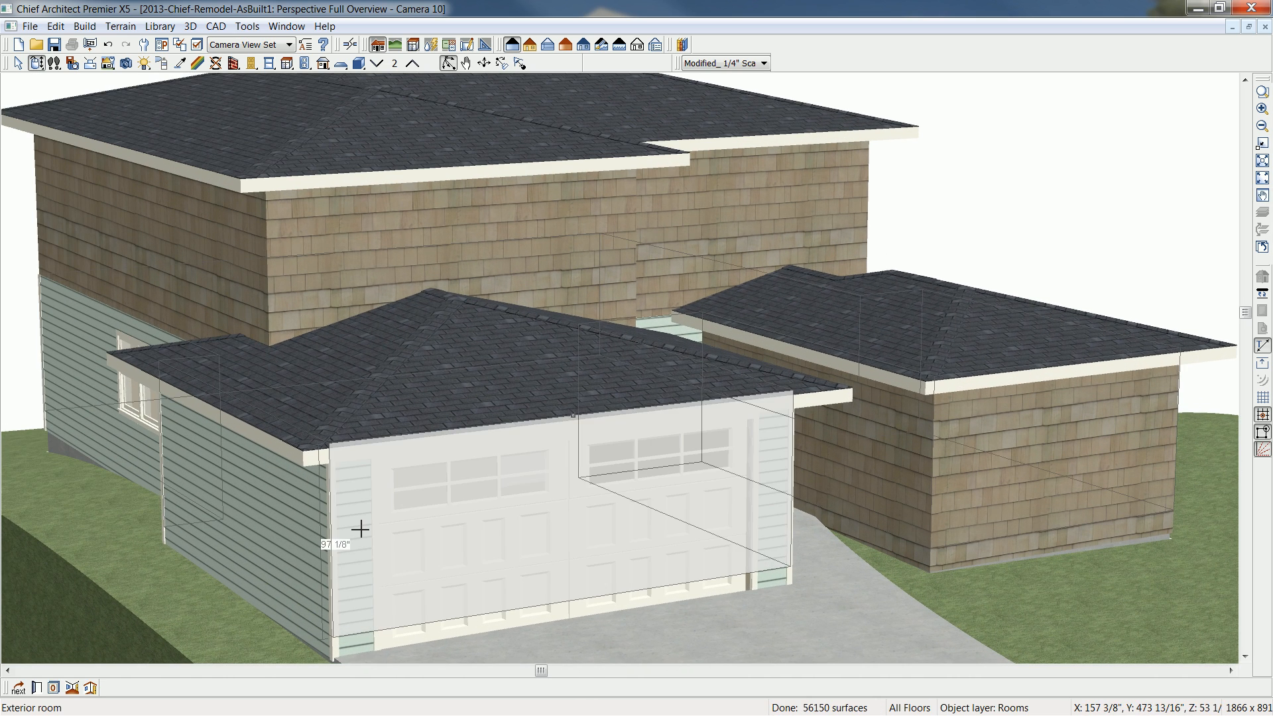
left_click(360, 529)
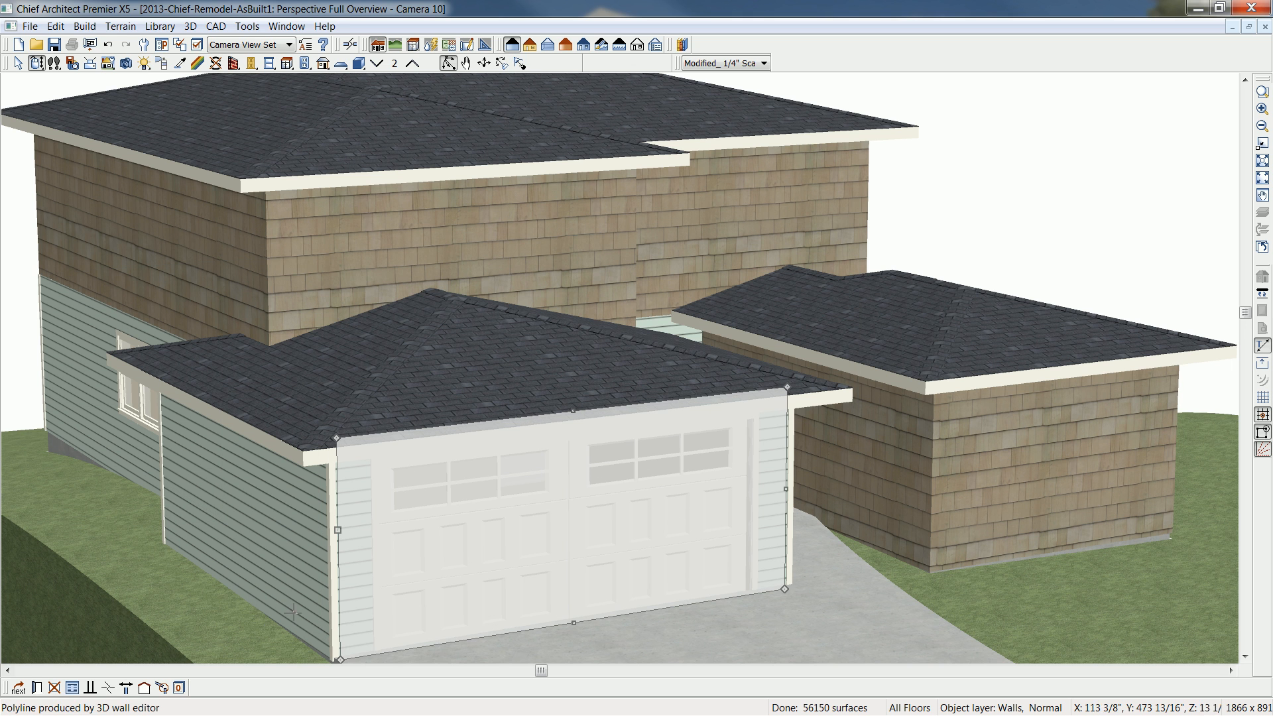
left_click(144, 689)
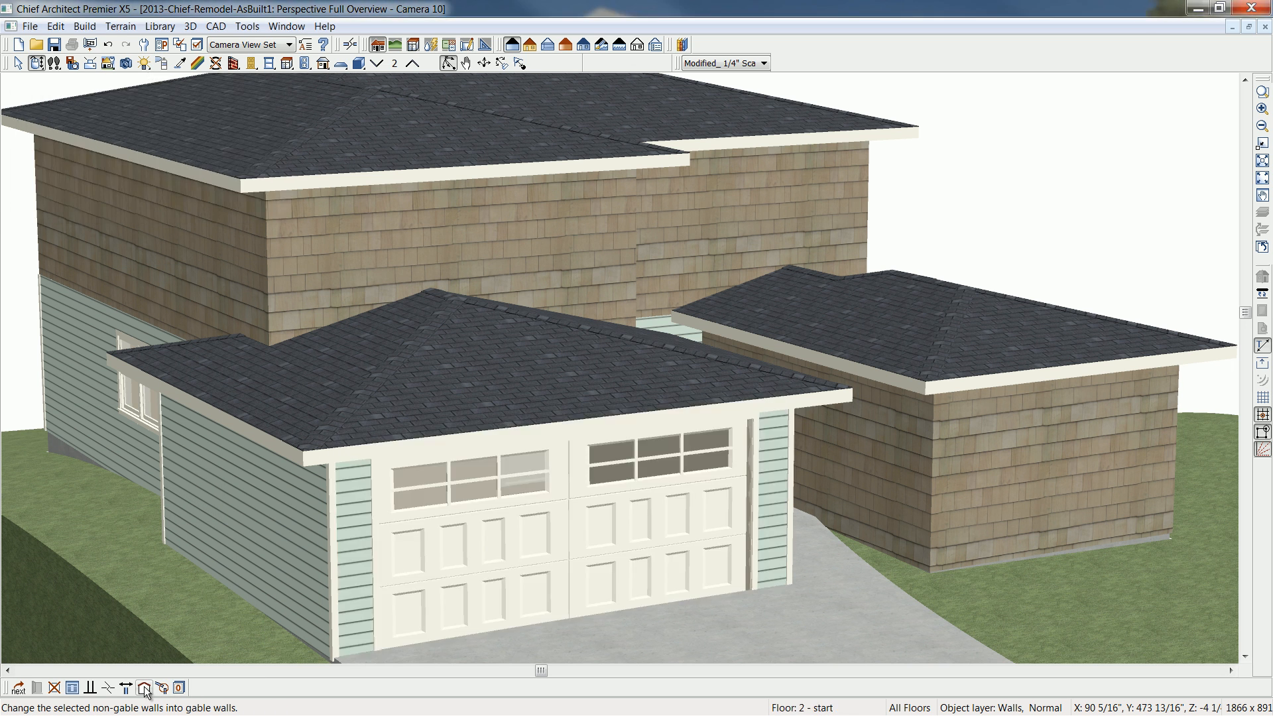
left_click(145, 689)
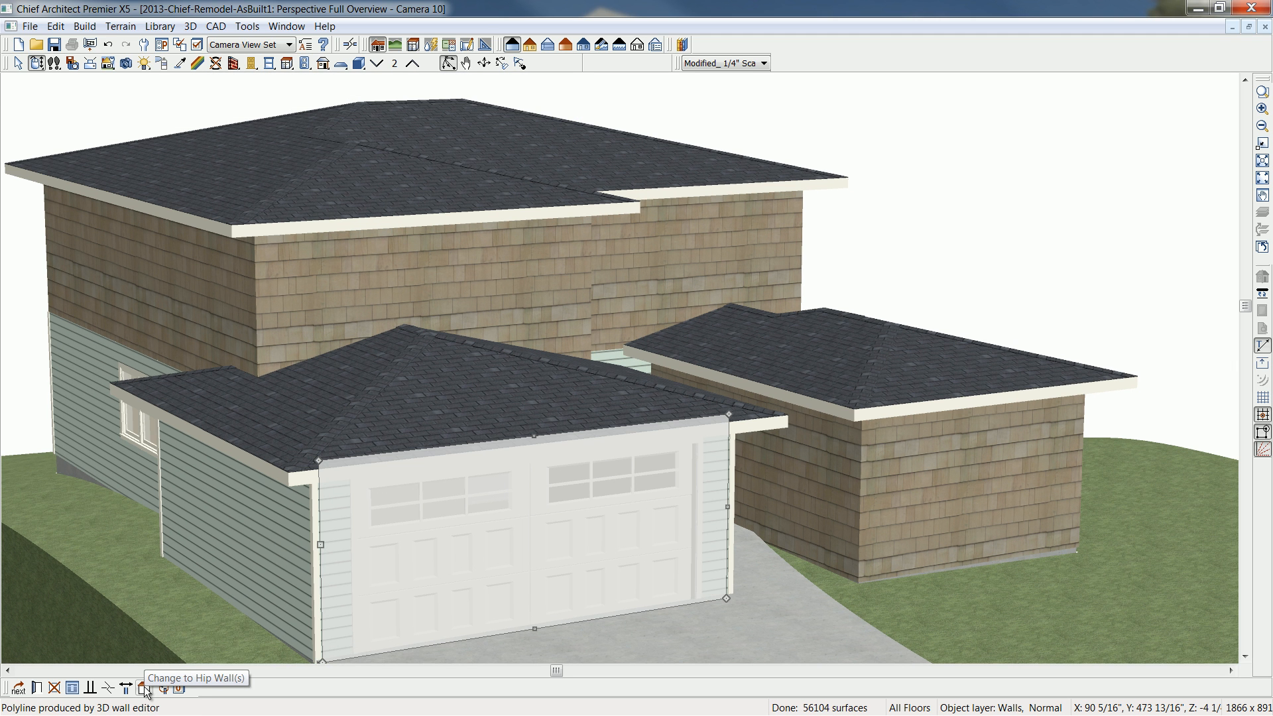
- Turn on Auto Rebuild Roofs for the model in the roof settings
key("r")
left_click(62, 116)
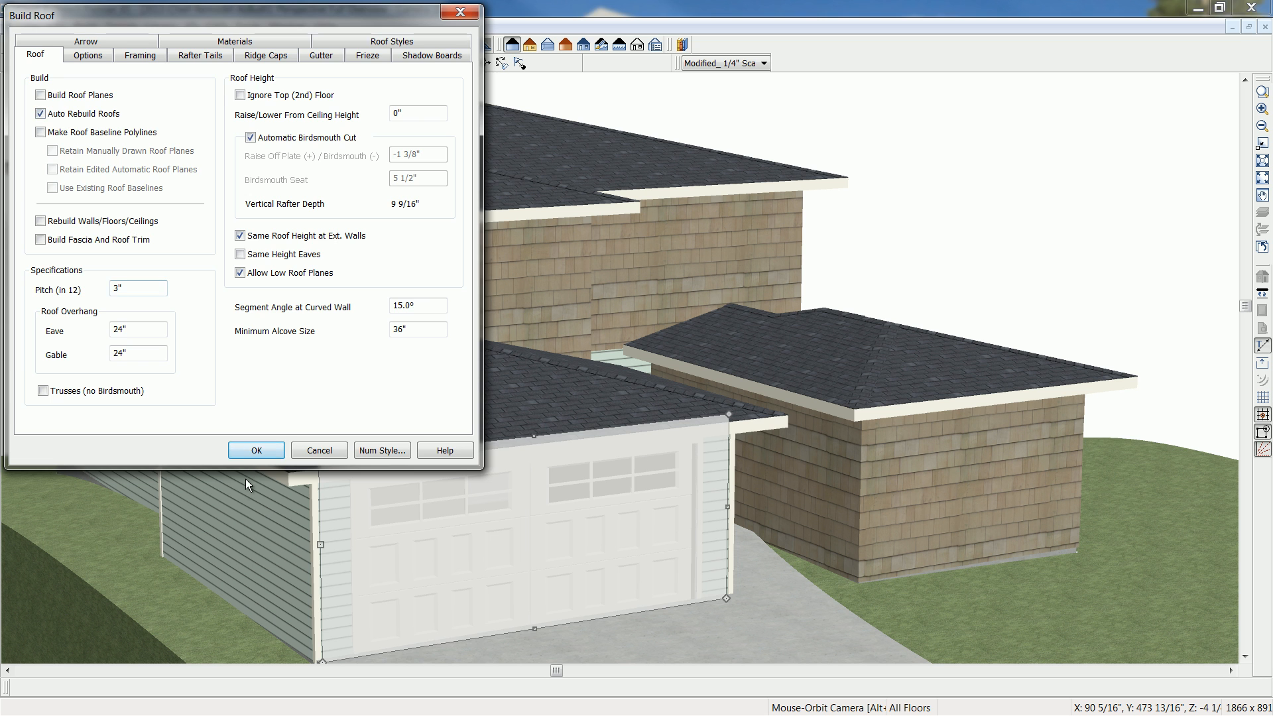
left_click(253, 451)
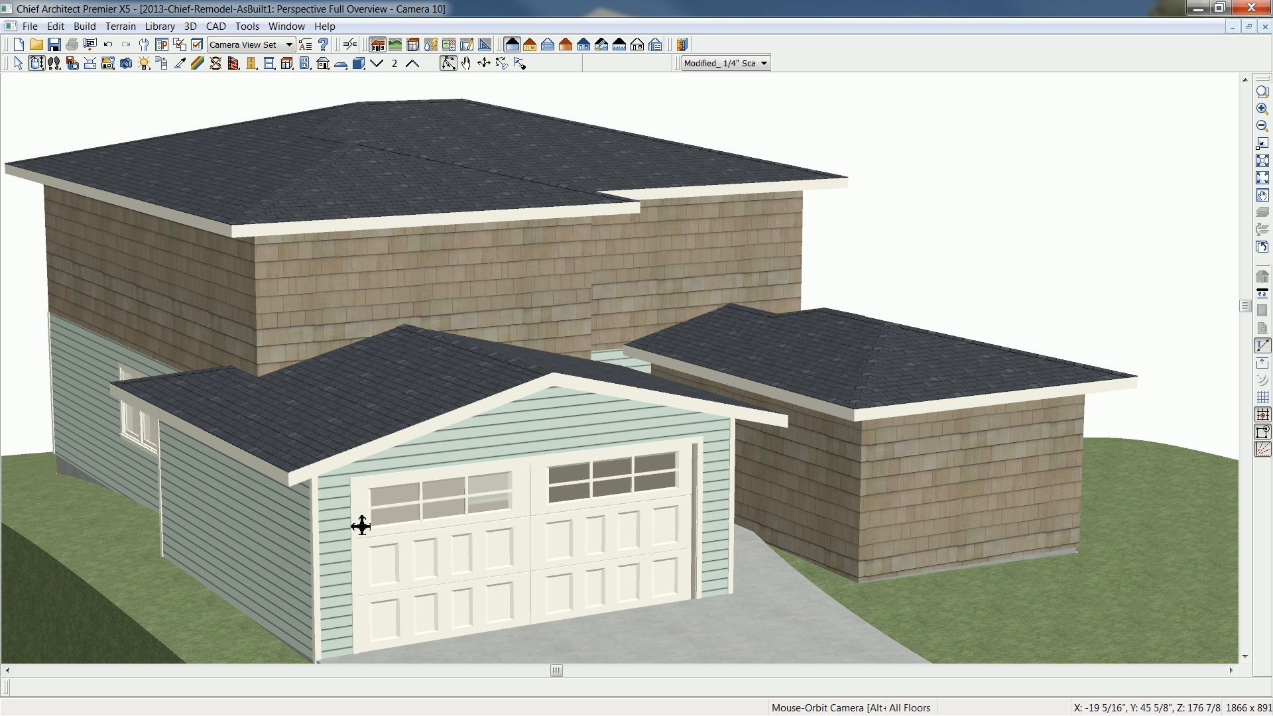
- Change the second-floor front wall over the garage and the adjoining garage-side wall to gable walls
left_click_drag(272, 453, 378, 397)
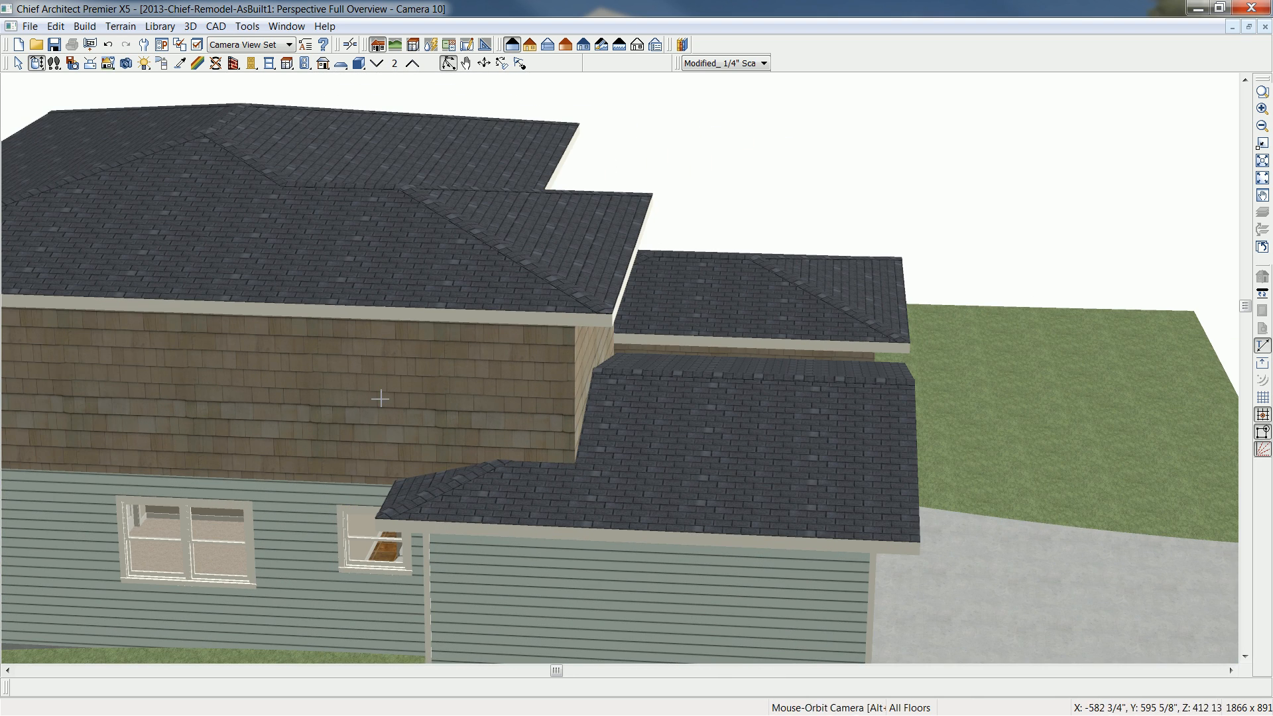
left_click(584, 346)
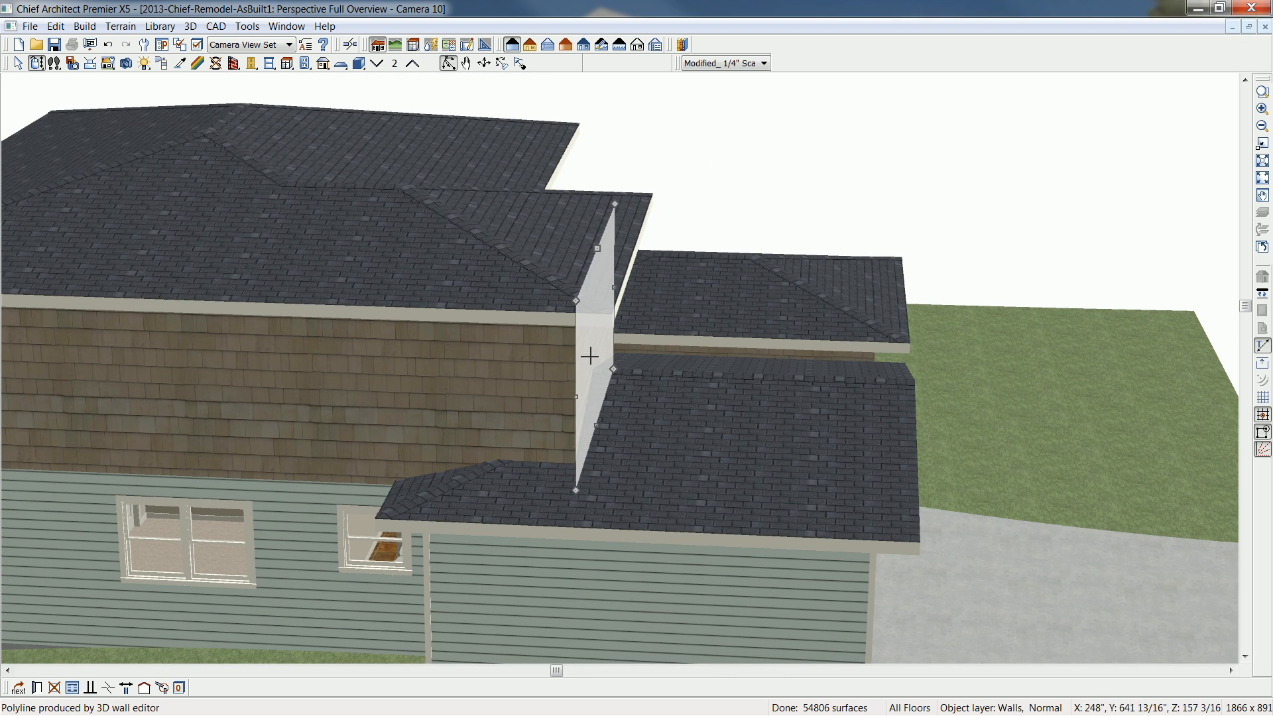
left_click(178, 687)
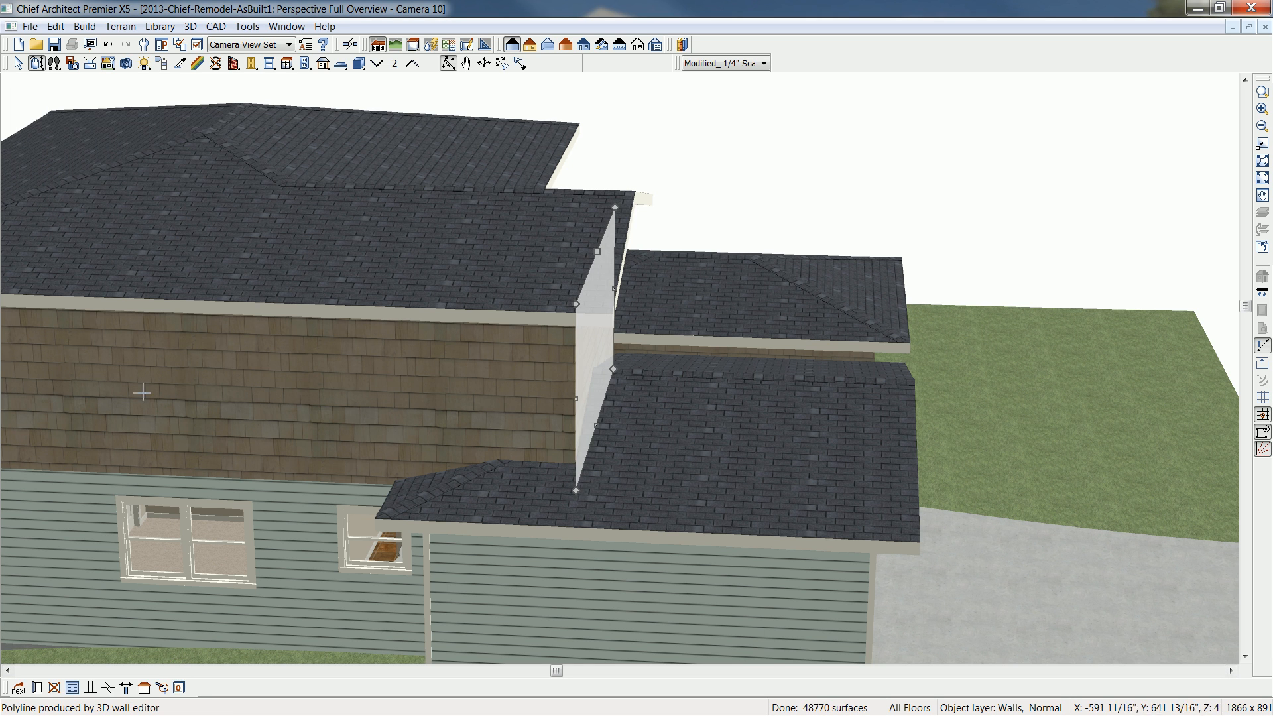
left_click(139, 388)
left_click(126, 480)
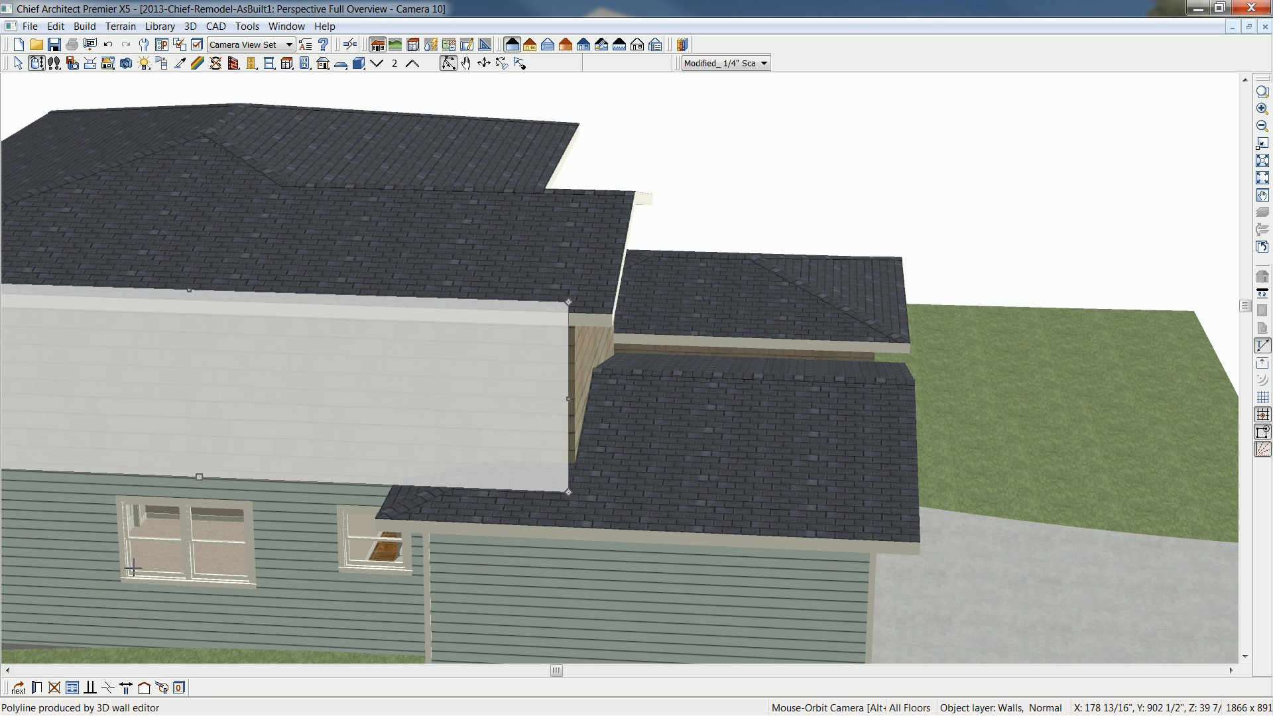
left_click(145, 690)
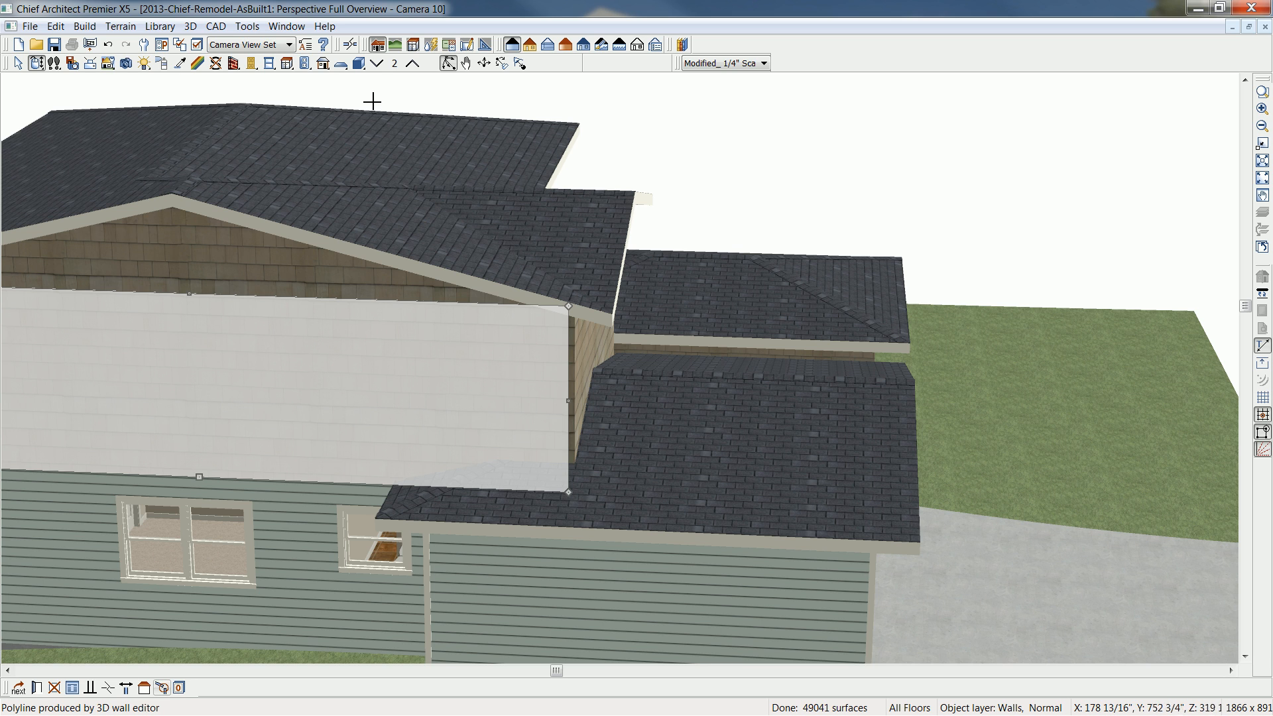
- Change the second-floor side wall at the chimney to a gable wall
left_click(37, 64)
left_click_drag(768, 311, 384, 292)
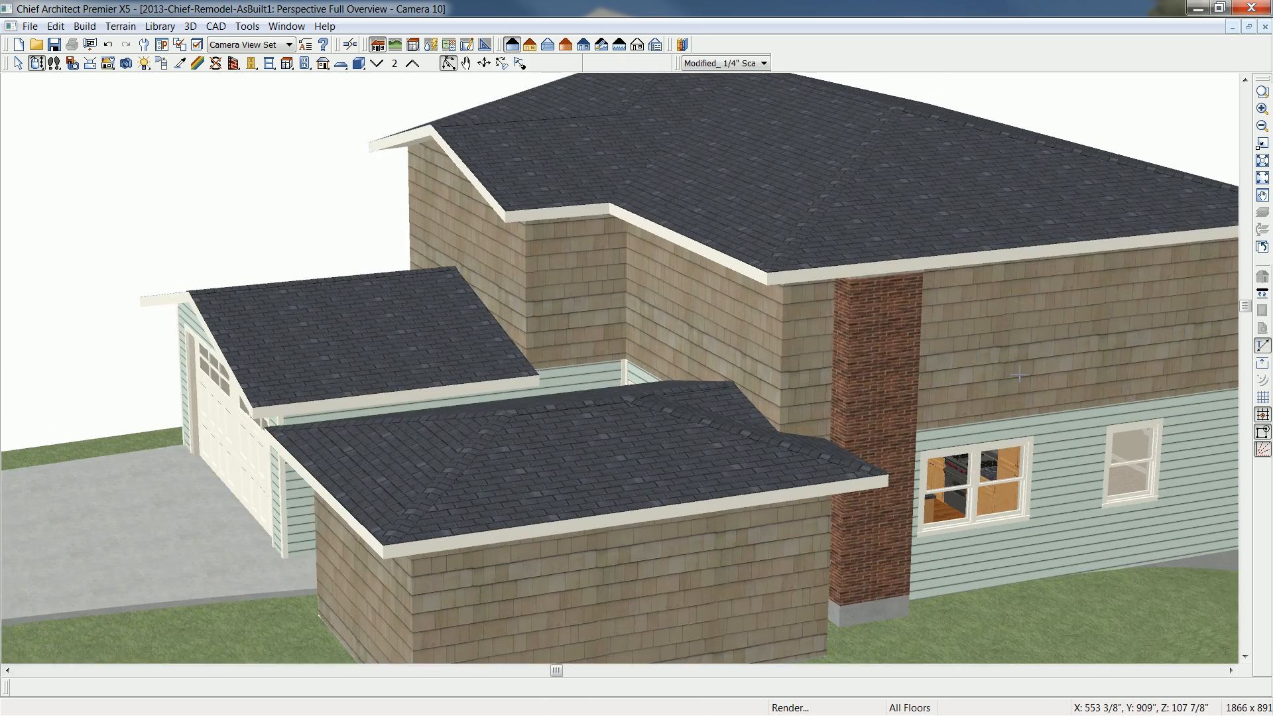
left_click(1019, 371)
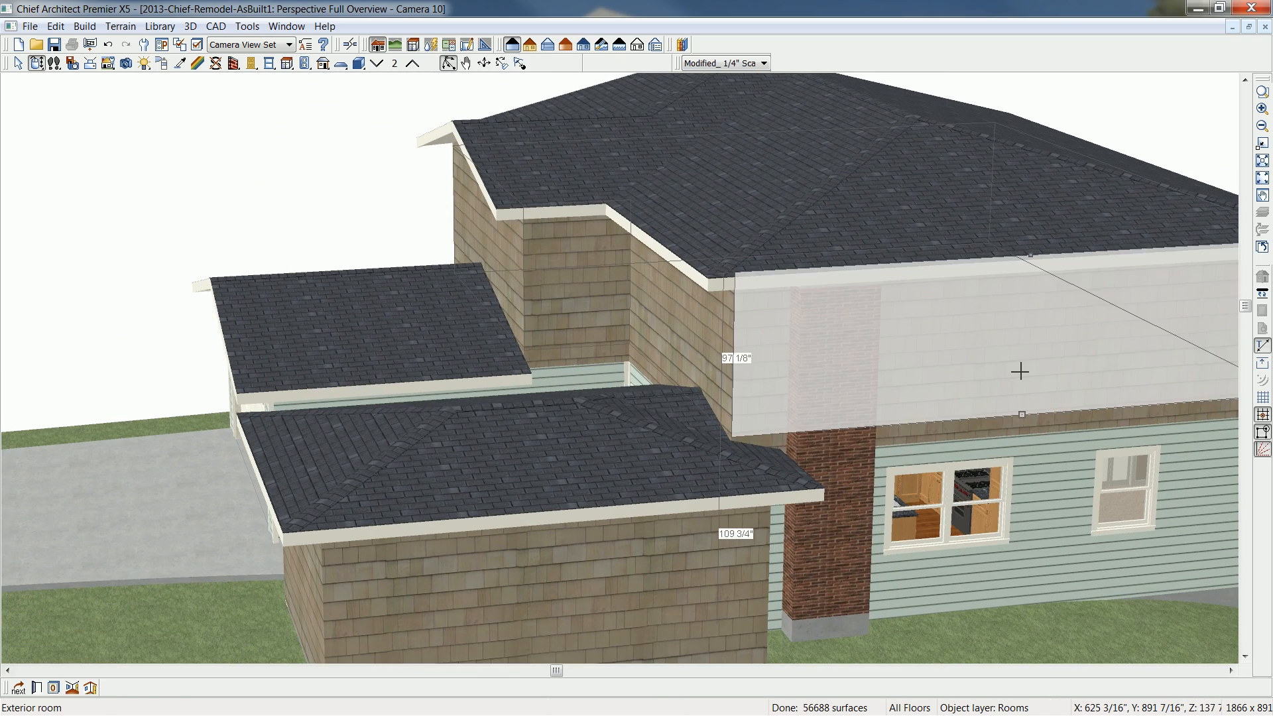
key("Tab")
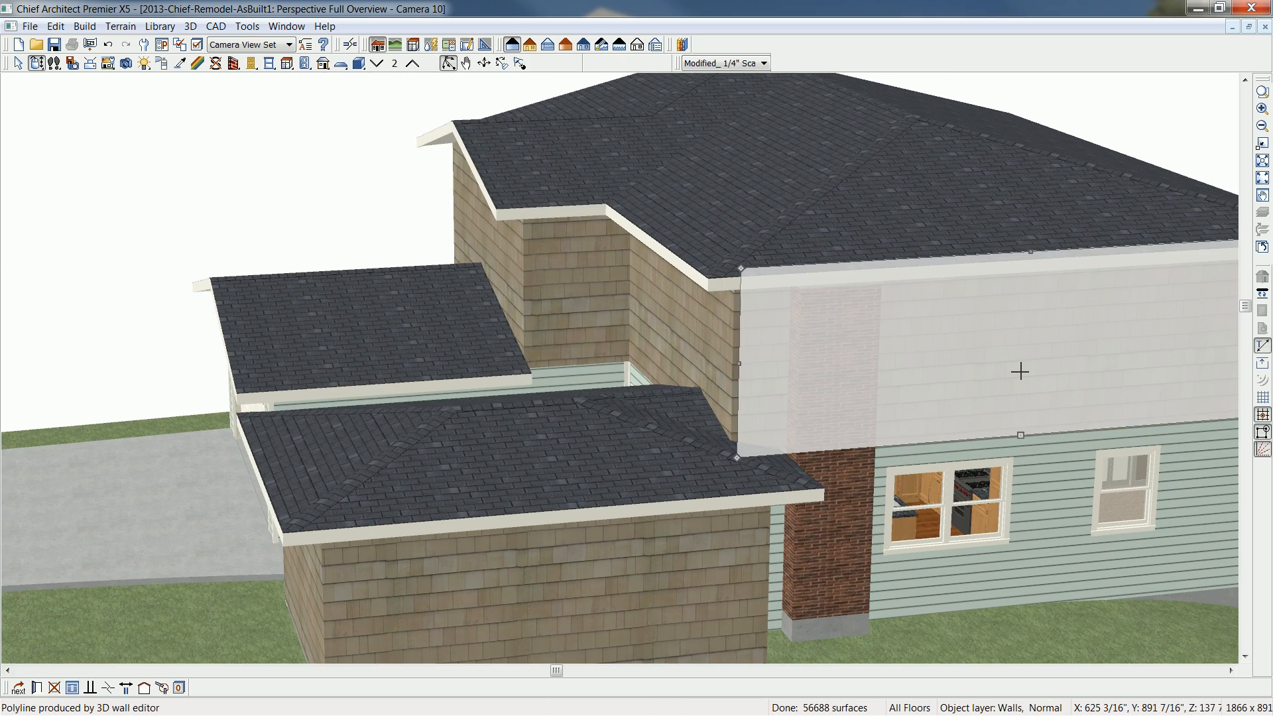
left_click(143, 690)
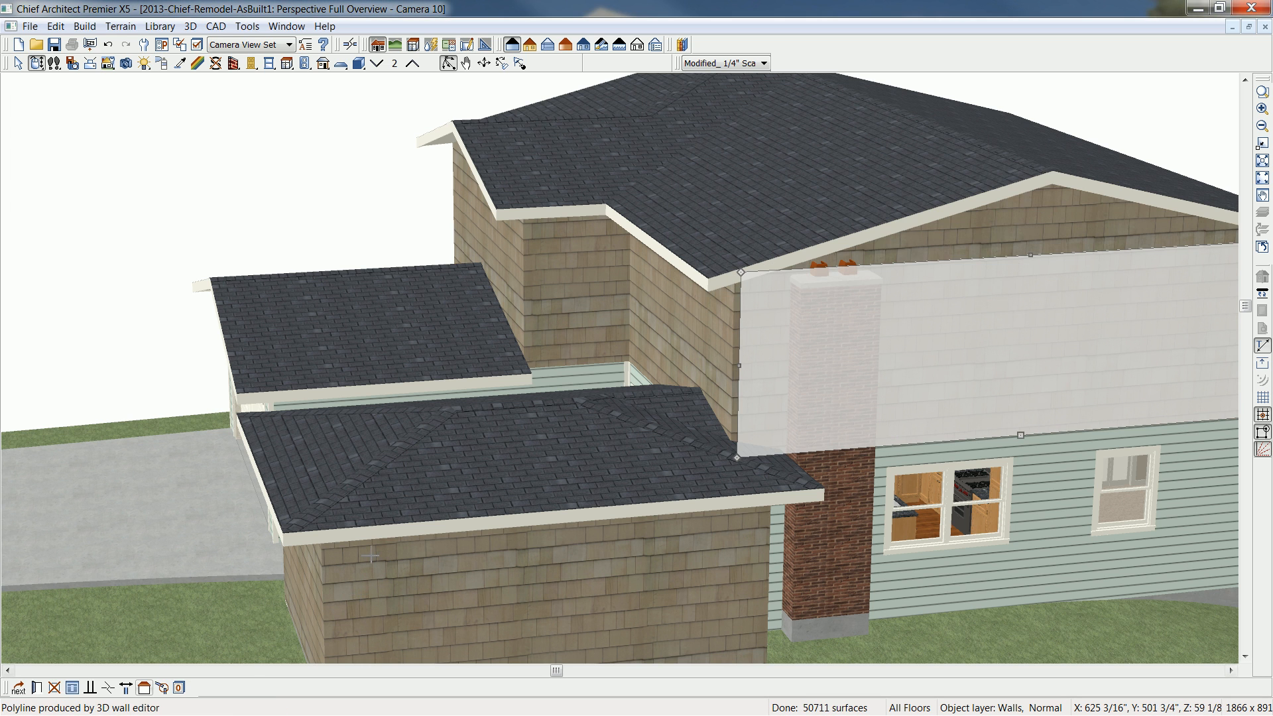
- Select the roof plane at the second-floor garage corner and show the camera view and floor plan side by side
left_click(37, 64)
left_click_drag(236, 199, 548, 238)
middle_click_drag(505, 236, 656, 311)
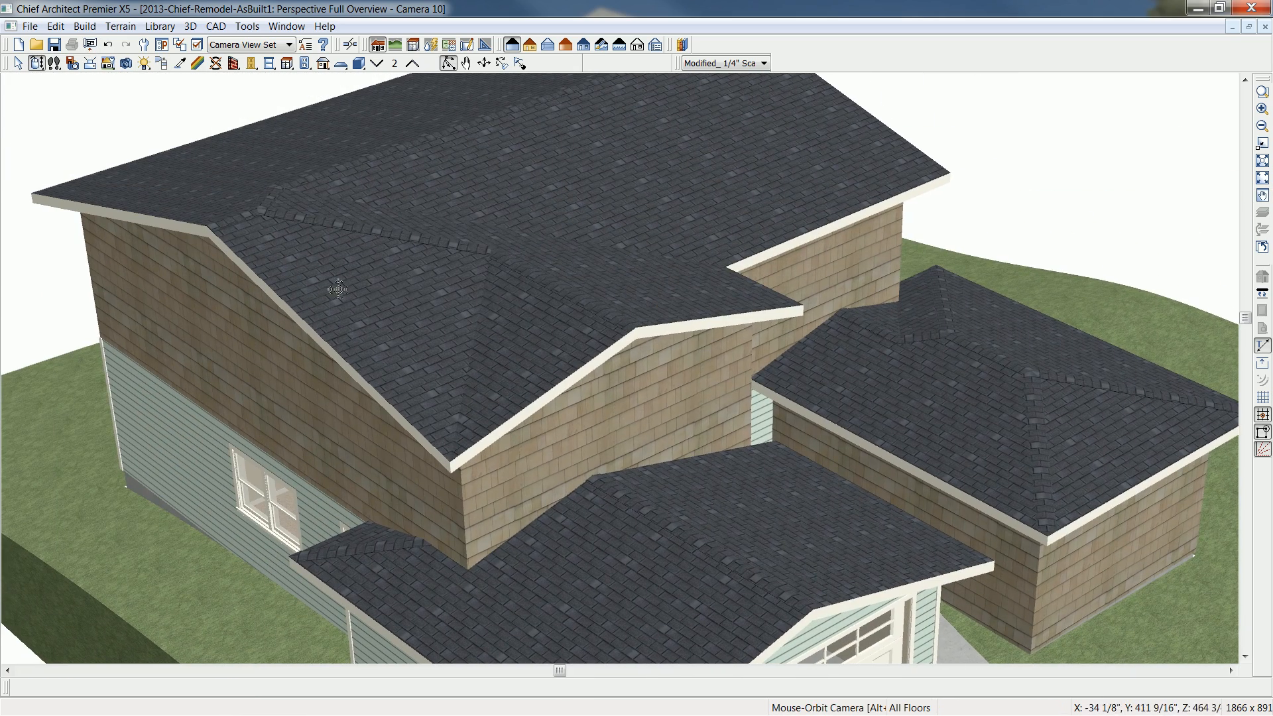
key("space")
left_click(437, 358)
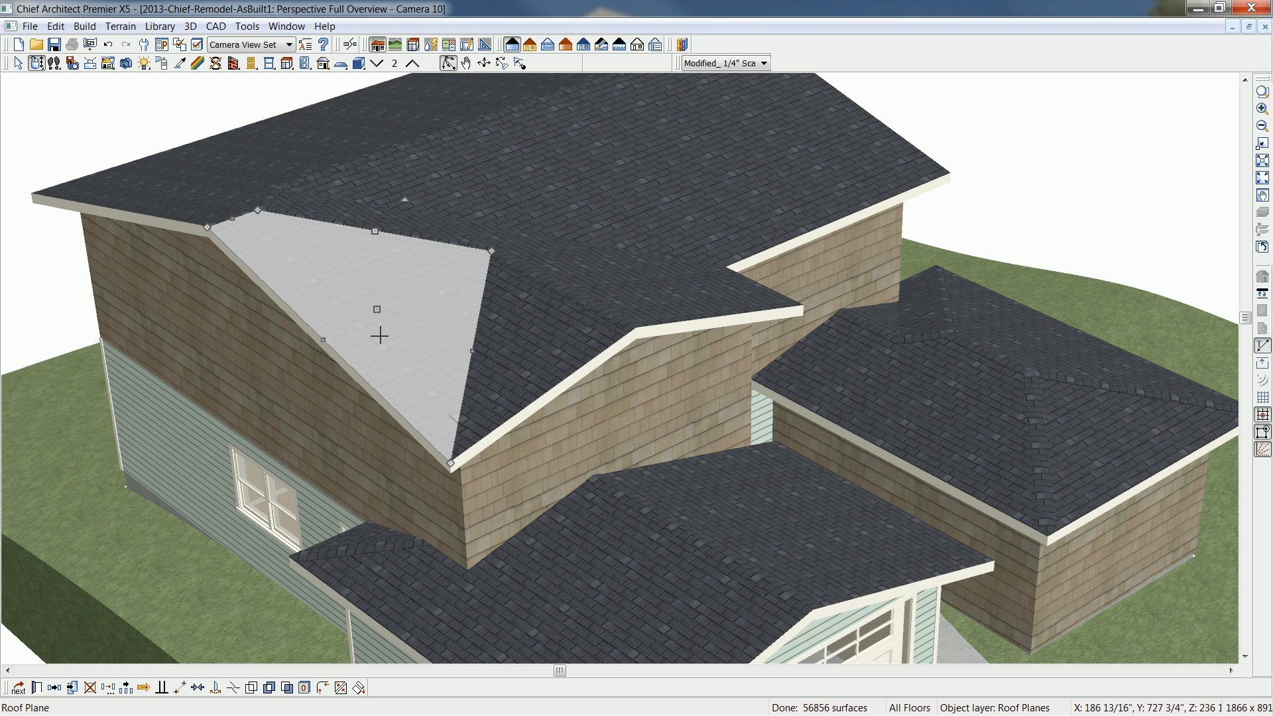
key("shift+F10")
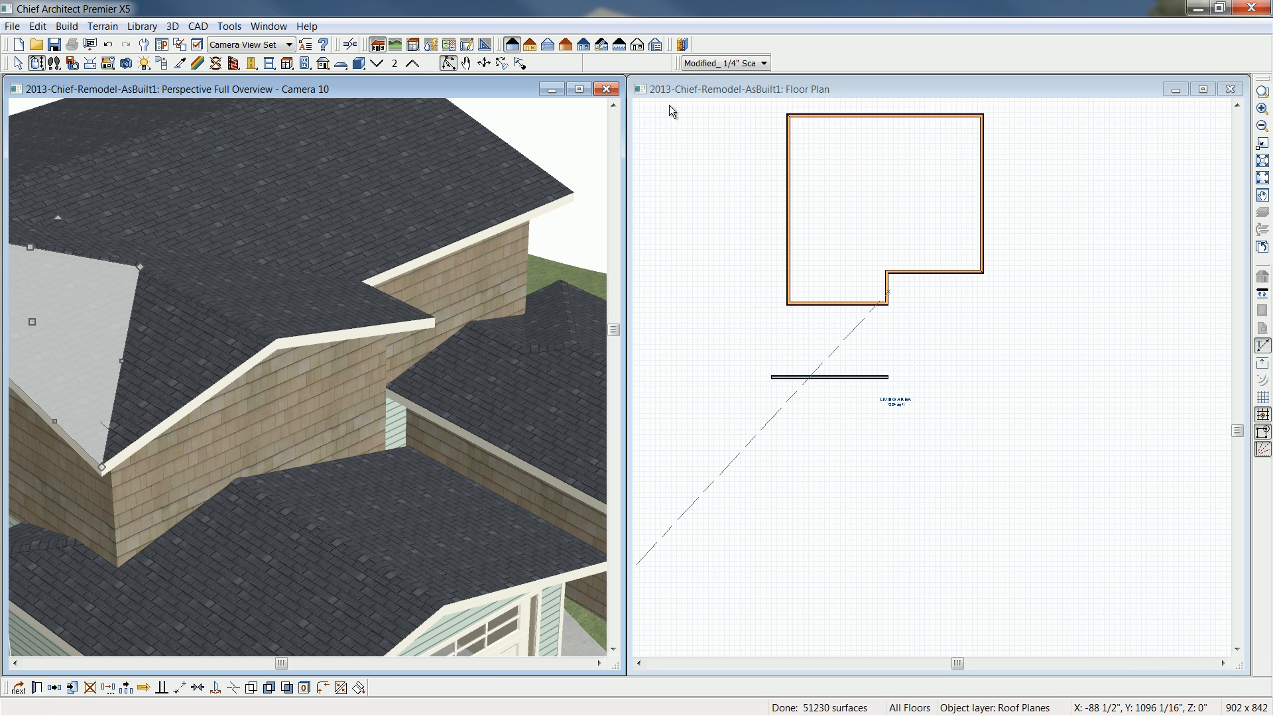
- Break the second floor's garage-side wall in plan, in line with the recessed front wall
left_click(732, 91)
middle_click_drag(751, 167, 767, 243)
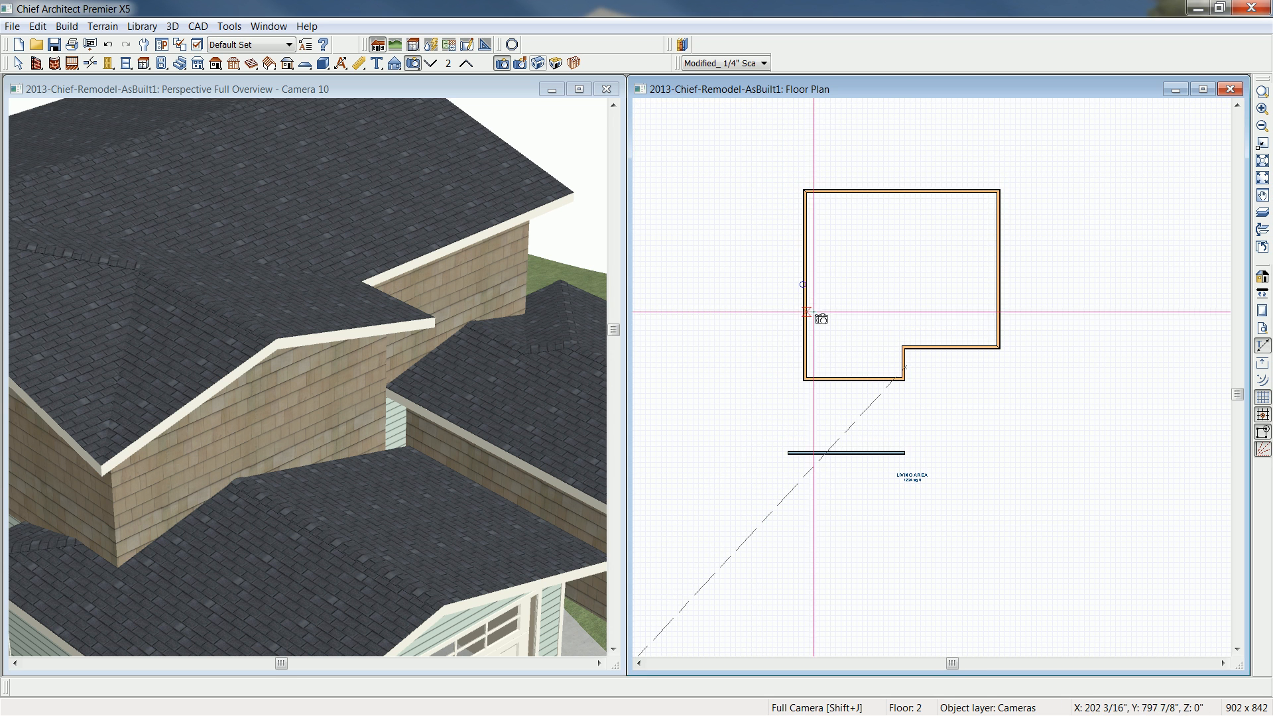
scroll(832, 346, "up", 3)
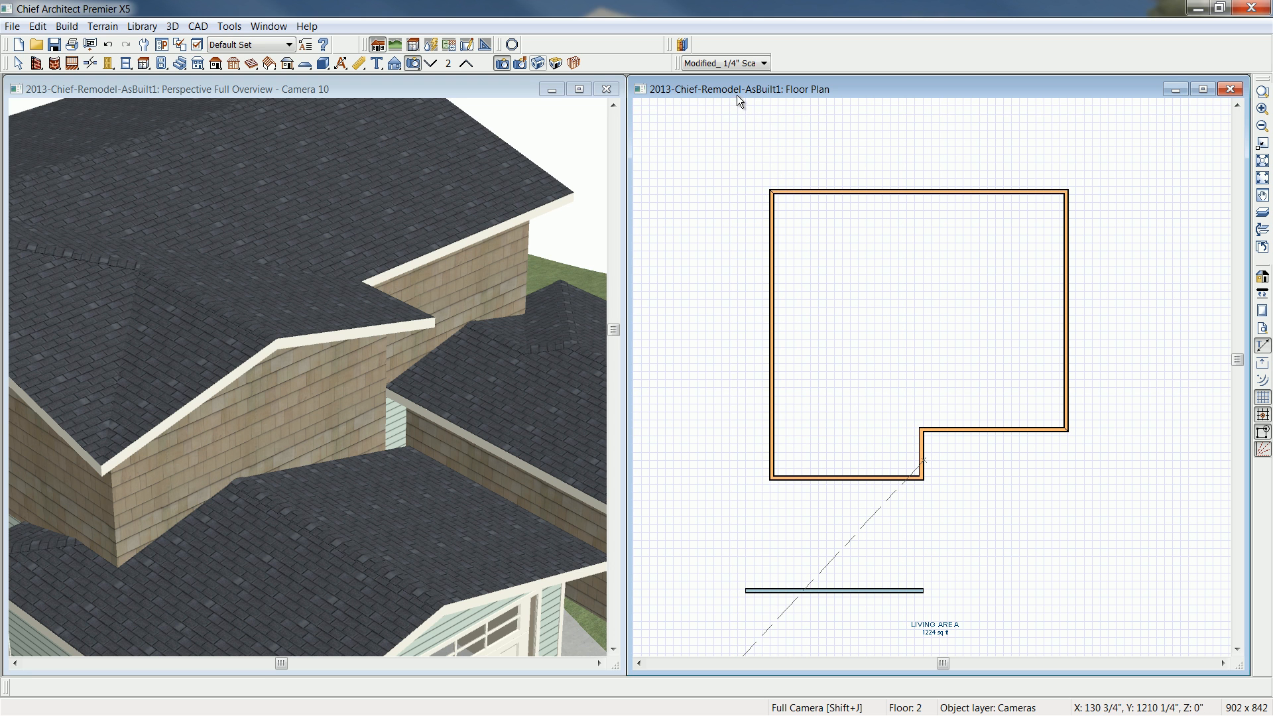
left_click(89, 63)
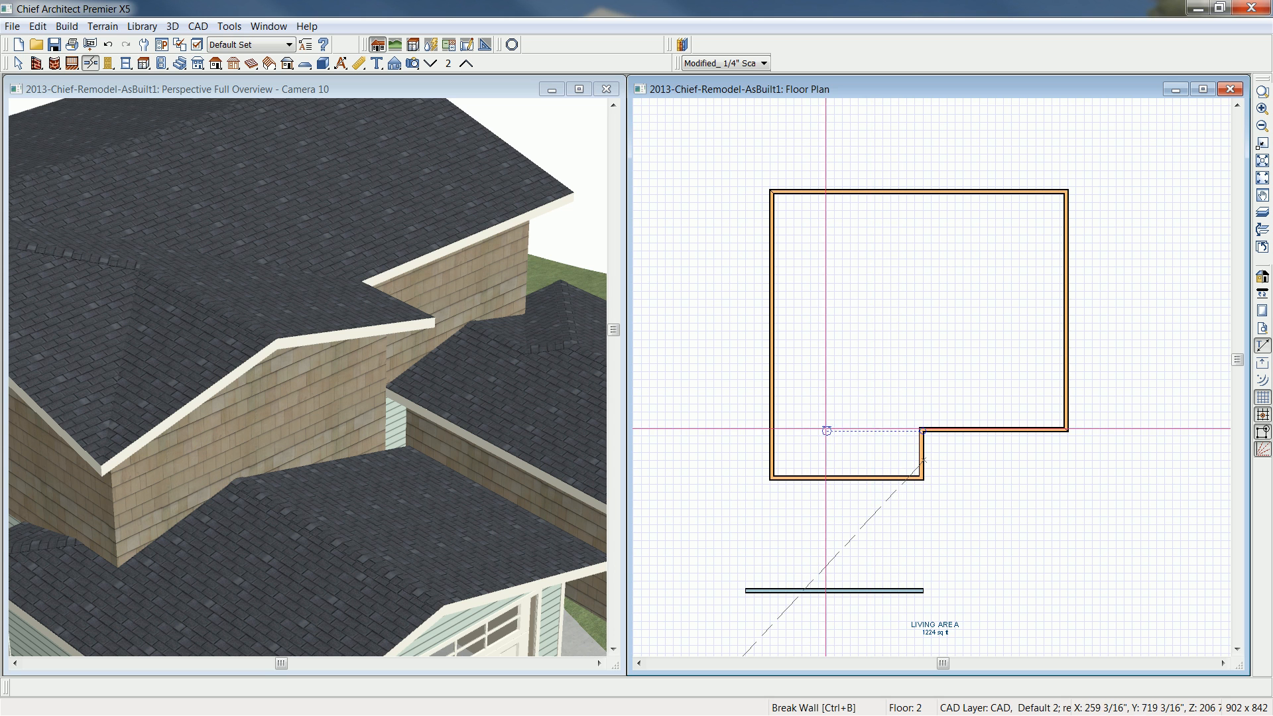
left_click(770, 430)
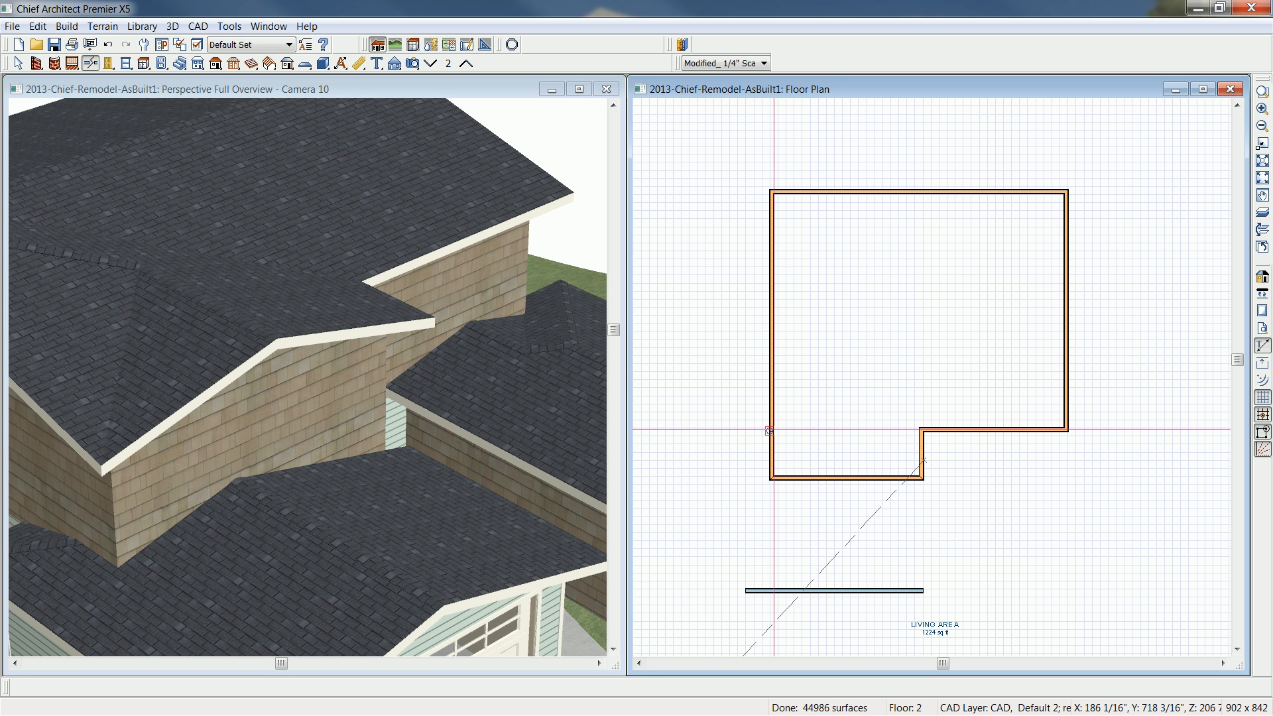
- Change the short front segment of the broken side wall to a hip wall and suppress the roof plane warning for this session
left_click(771, 452)
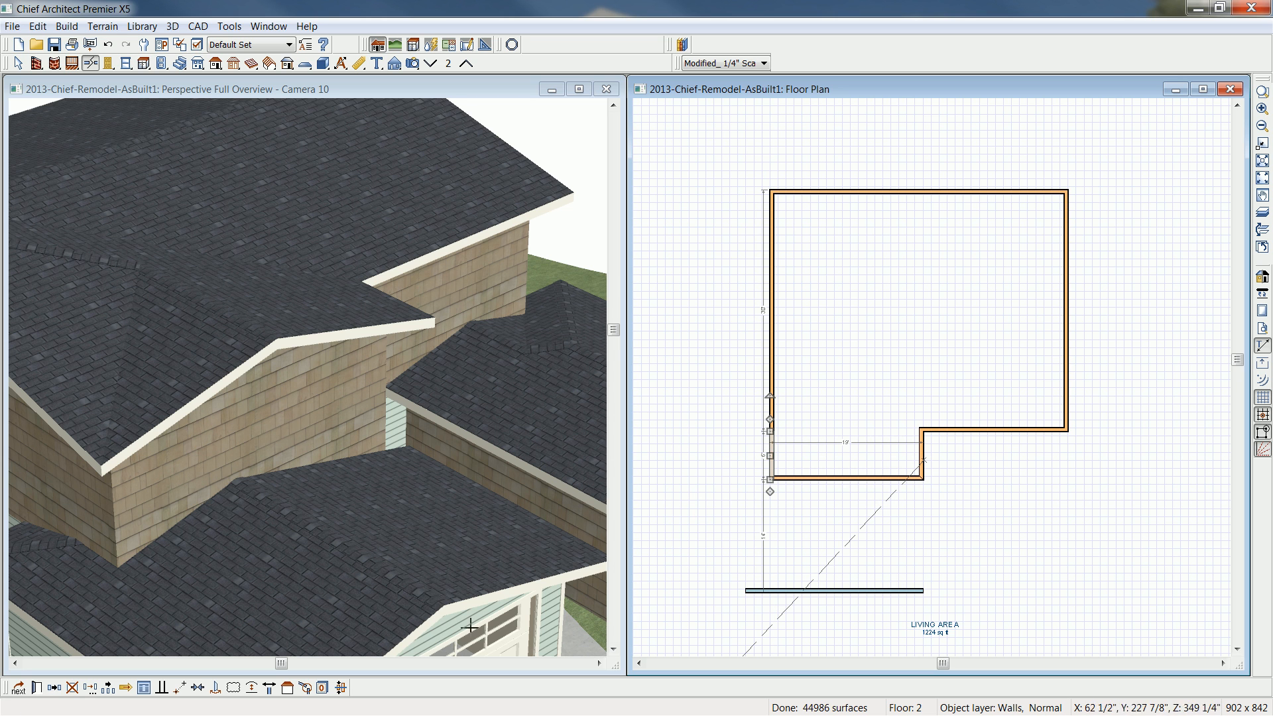
left_click(291, 693)
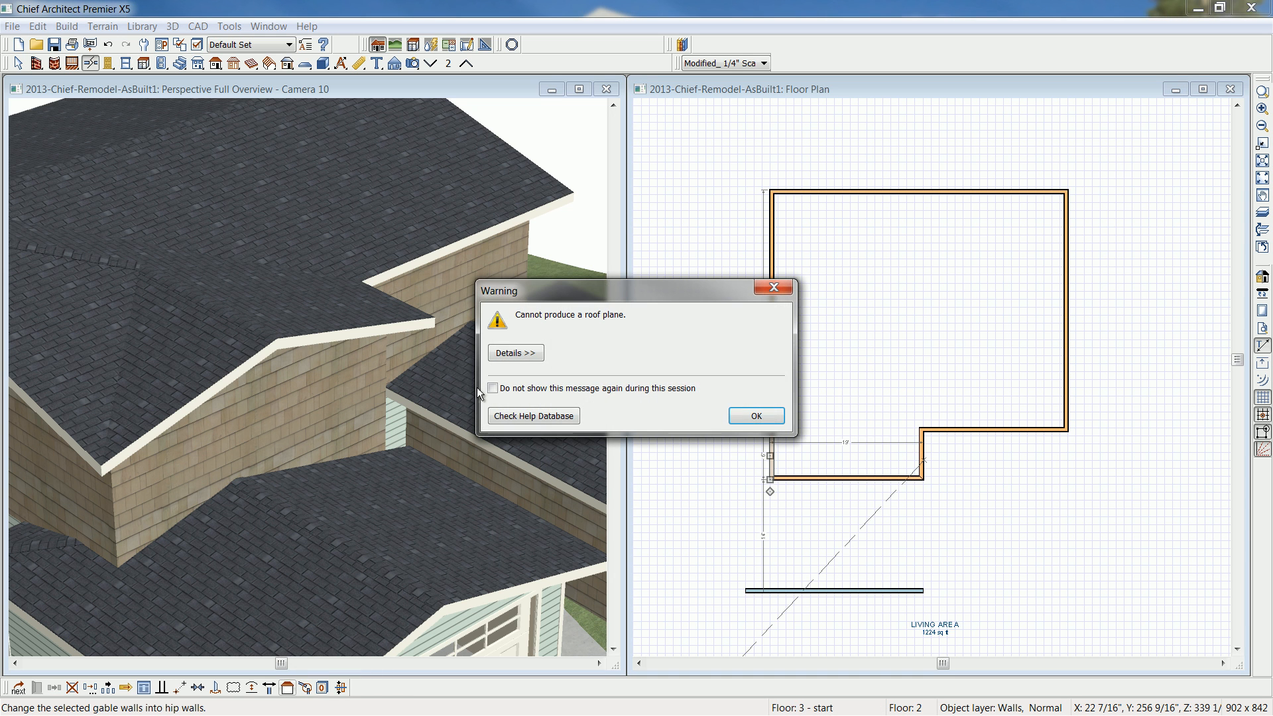
left_click(492, 388)
left_click(736, 415)
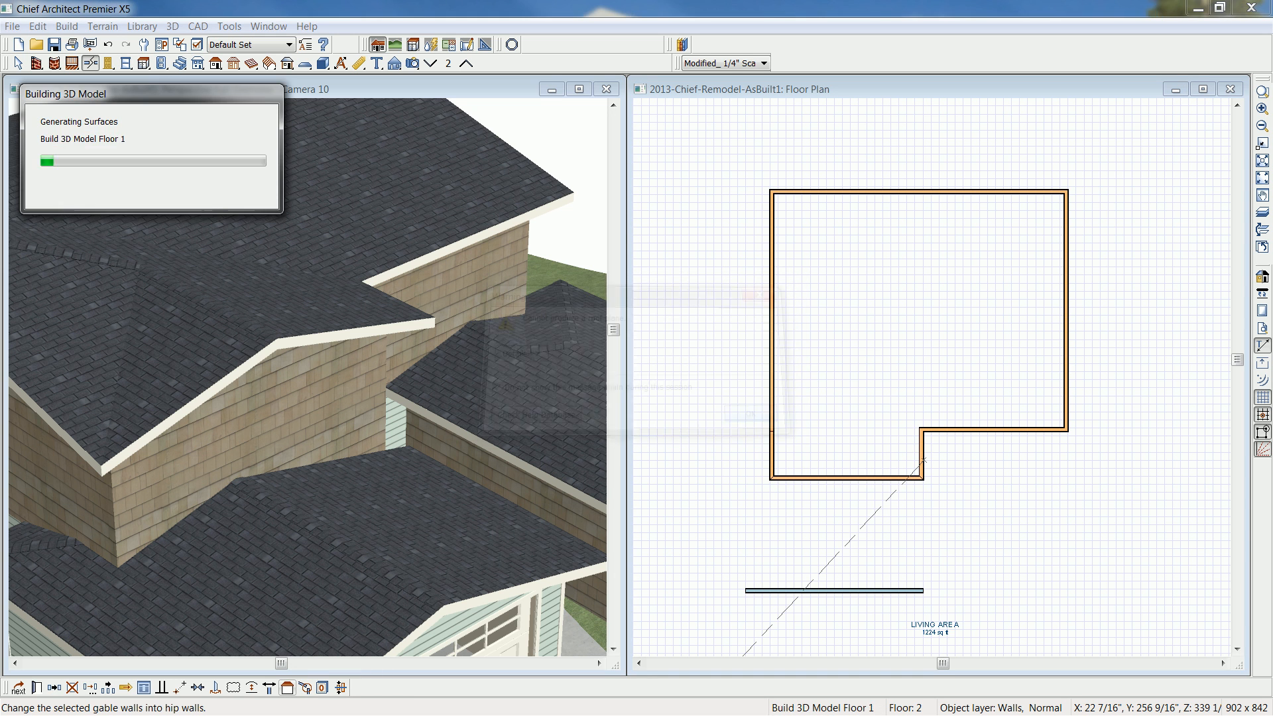
- Show the camera view as a line-drawn vector rendering and inspect the roof at the second-floor corner above the garage
middle_click_drag(121, 344, 287, 358)
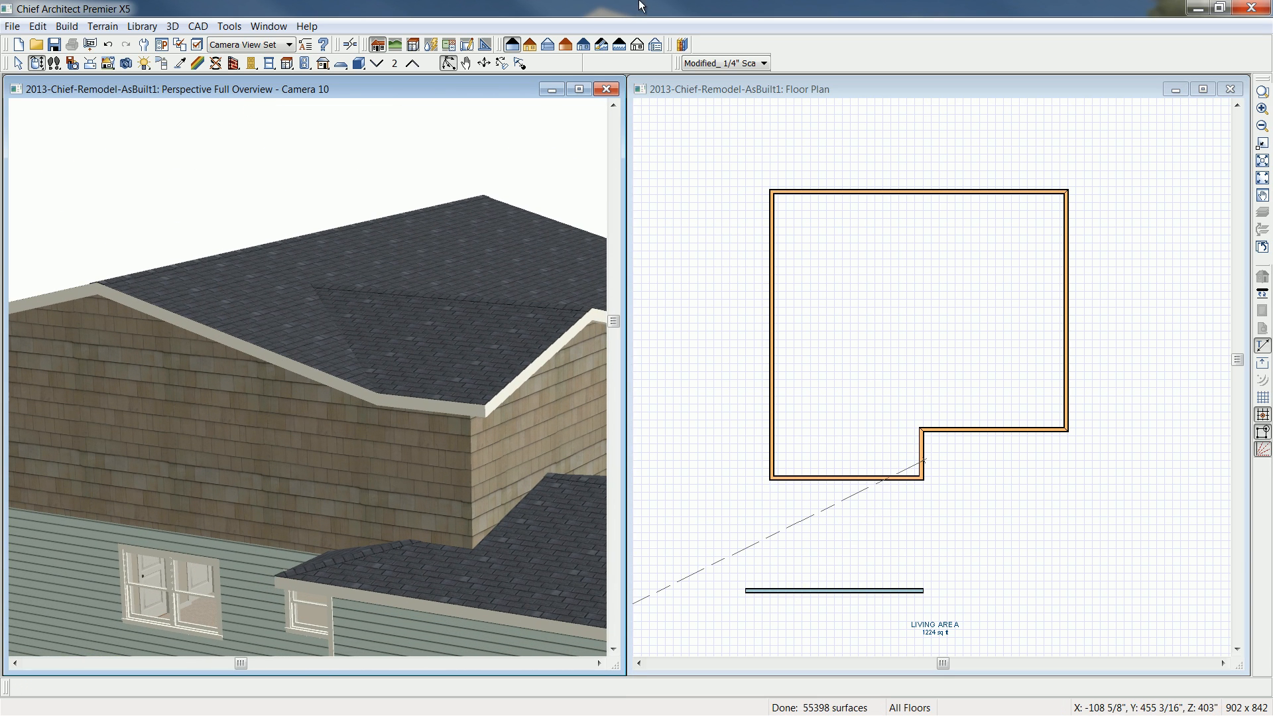
left_click(529, 45)
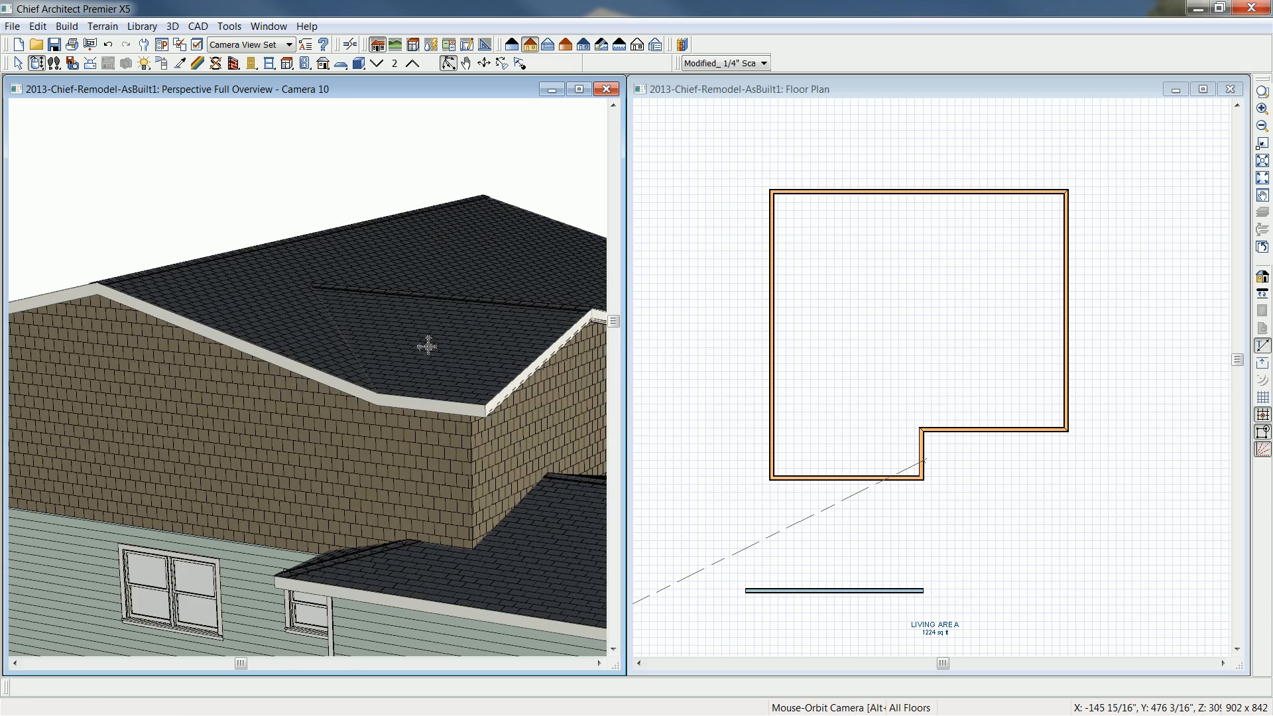
middle_click_drag(420, 356, 406, 366)
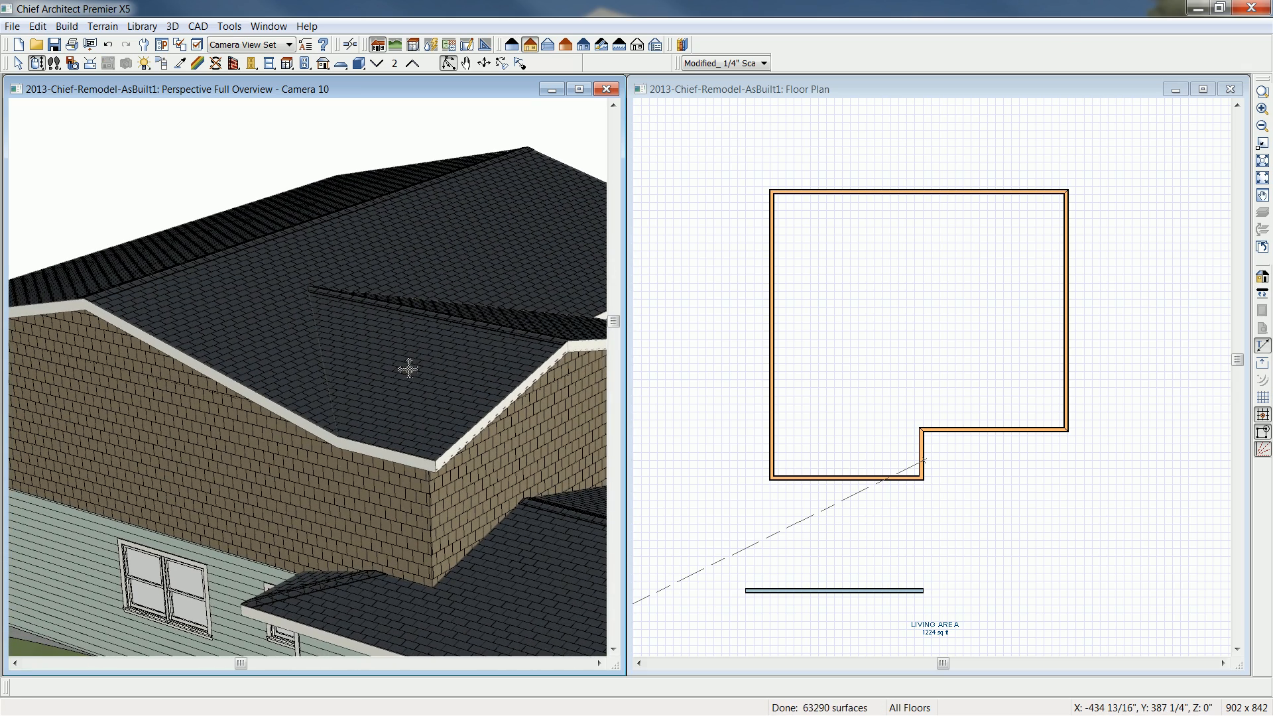
left_click_drag(407, 369, 398, 356)
- Change the garage's short return wall, where it projects past the house's side wall, to a gable wall
scroll(416, 354, "down", 2)
middle_click_drag(423, 358, 327, 366)
left_click_drag(194, 487, 396, 458)
middle_click_drag(472, 510, 285, 500)
left_click(360, 556)
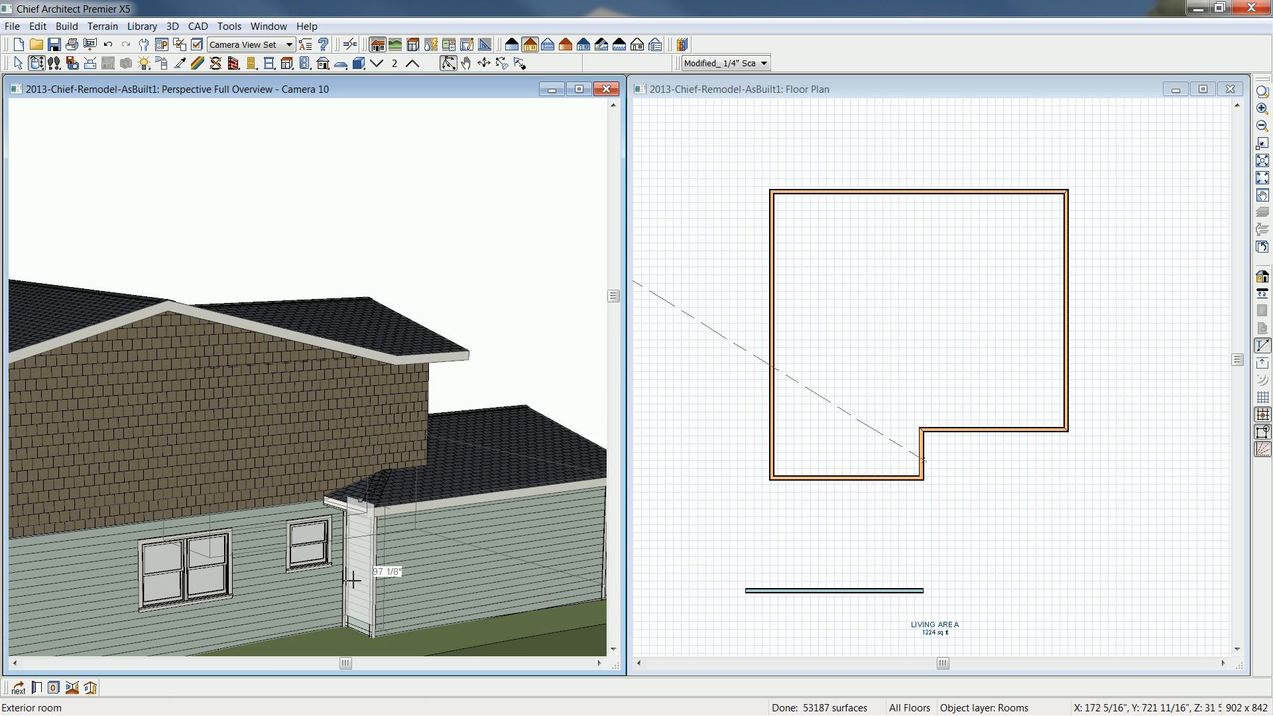
key("Tab")
left_click(144, 688)
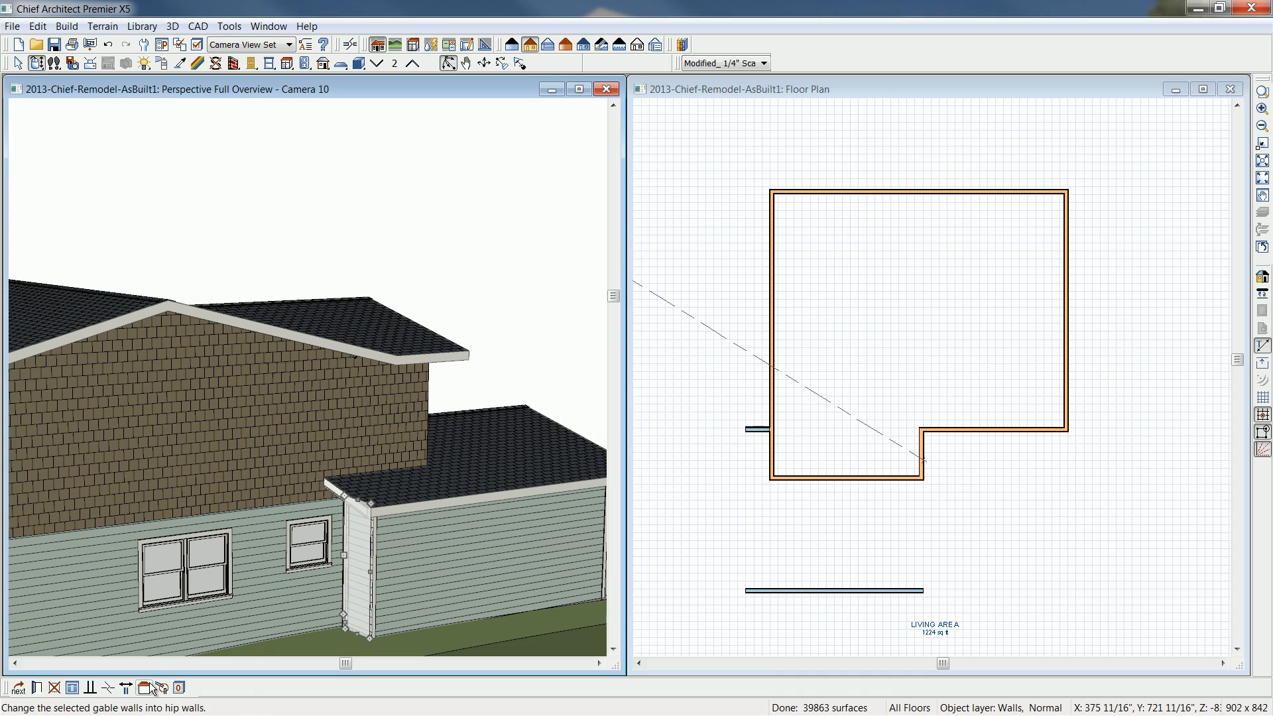
- Change the front wall of the front addition to a gable wall
left_click(37, 64)
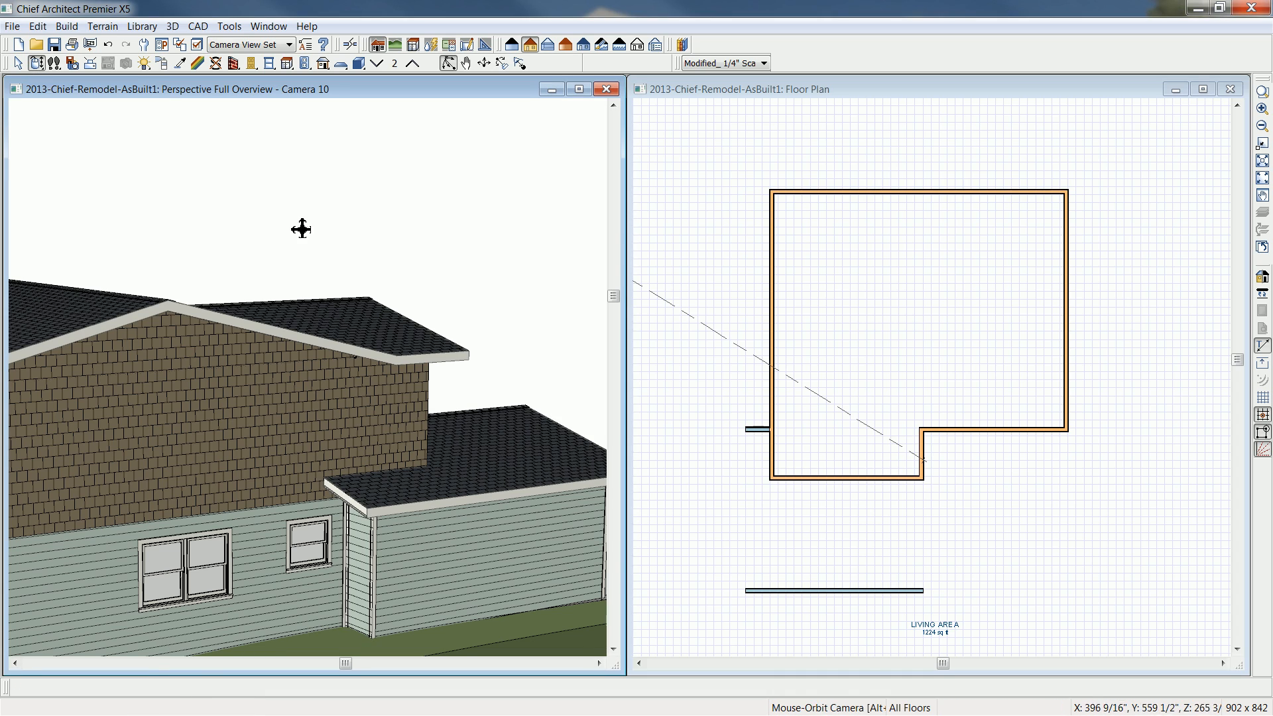
left_click_drag(468, 356, 396, 414)
scroll(397, 417, "up", 3)
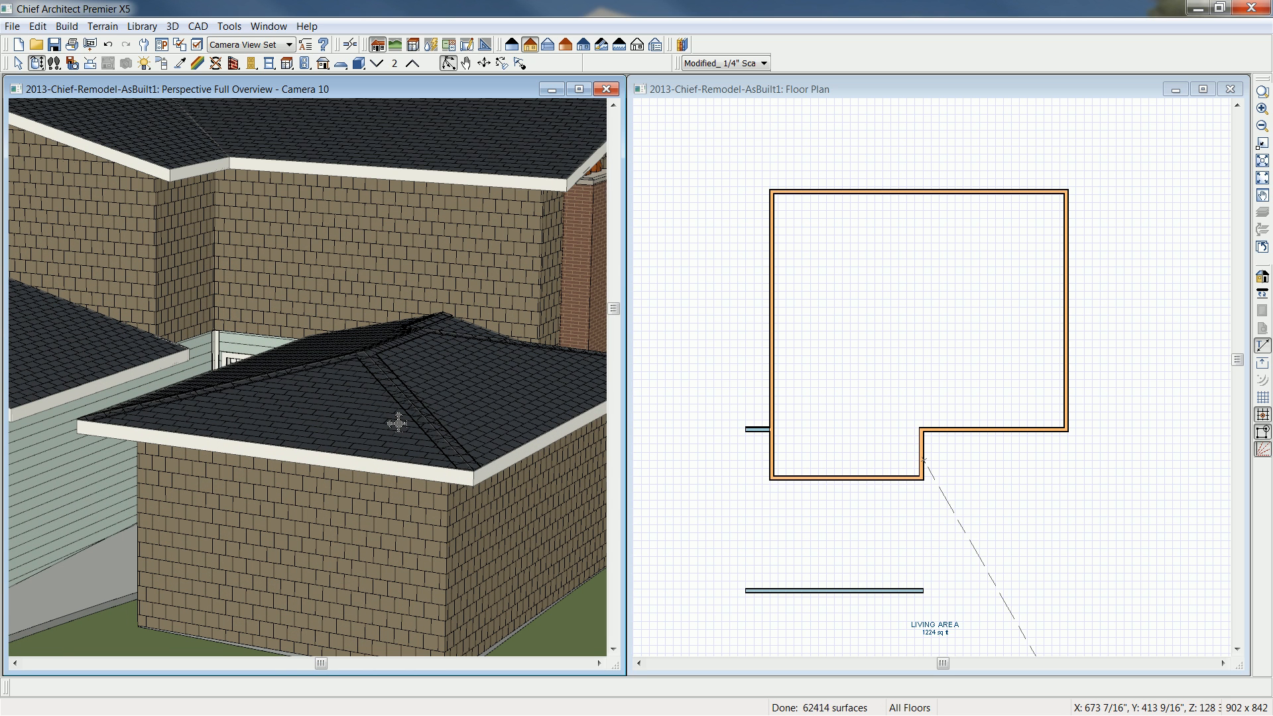
left_click(364, 505)
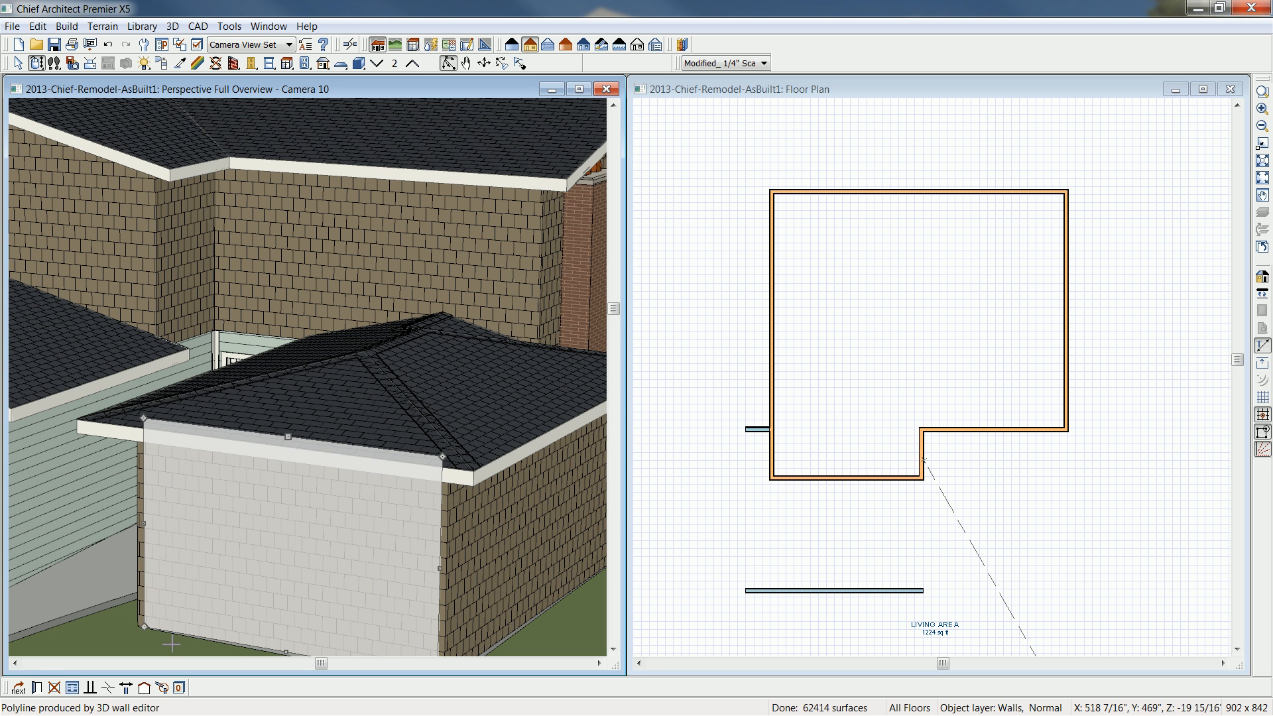
left_click(144, 687)
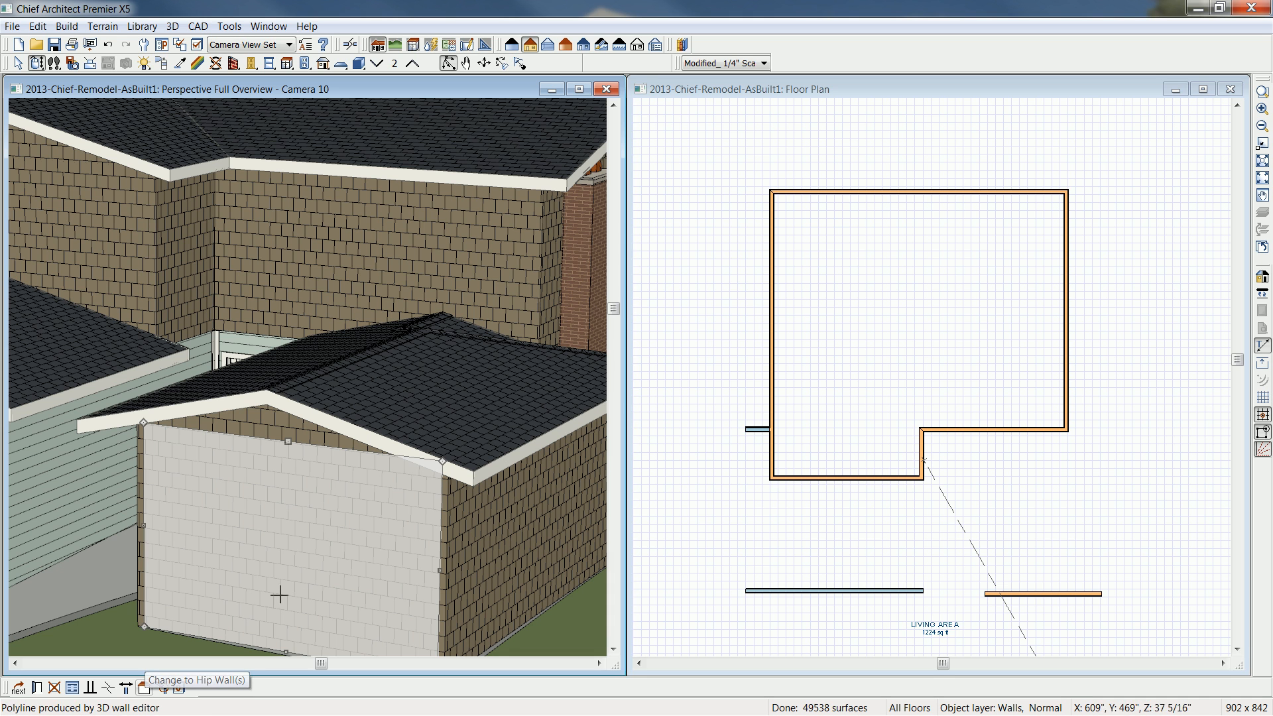
- On floor 1, change the addition's short rear return wall near the chimney to a gable wall and return the camera view to textured rendering
left_click(719, 90)
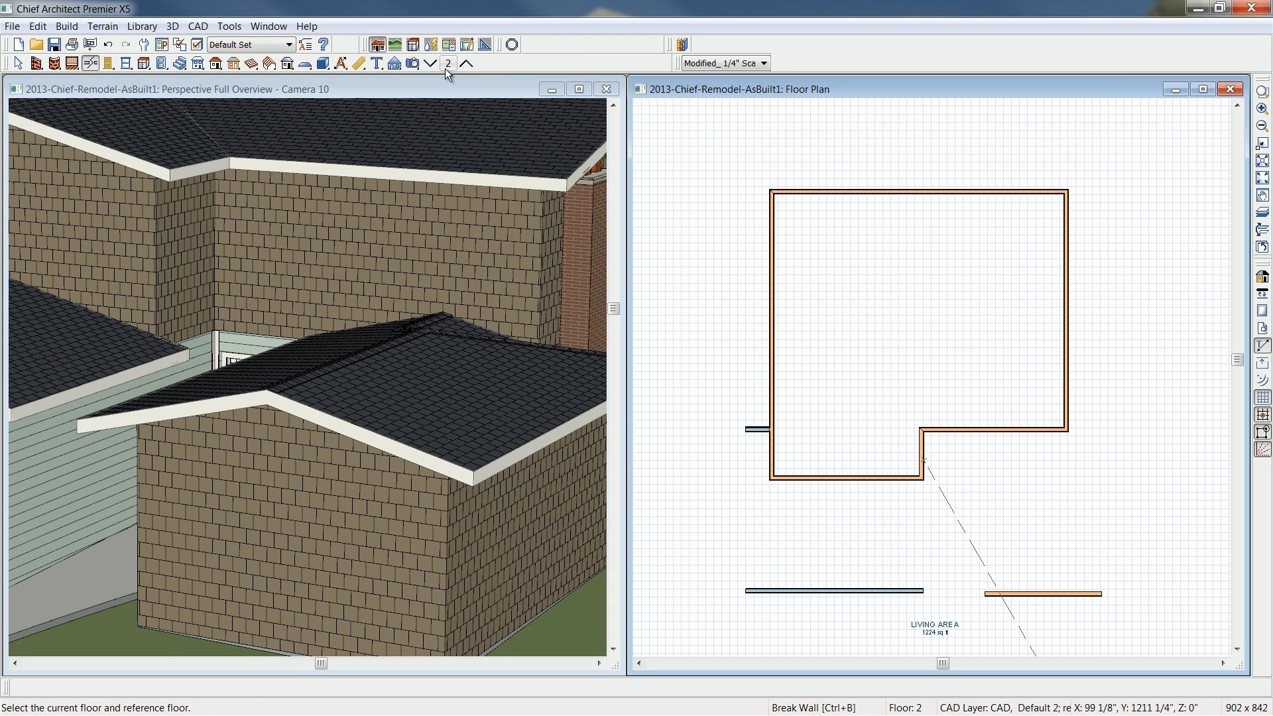
left_click(431, 63)
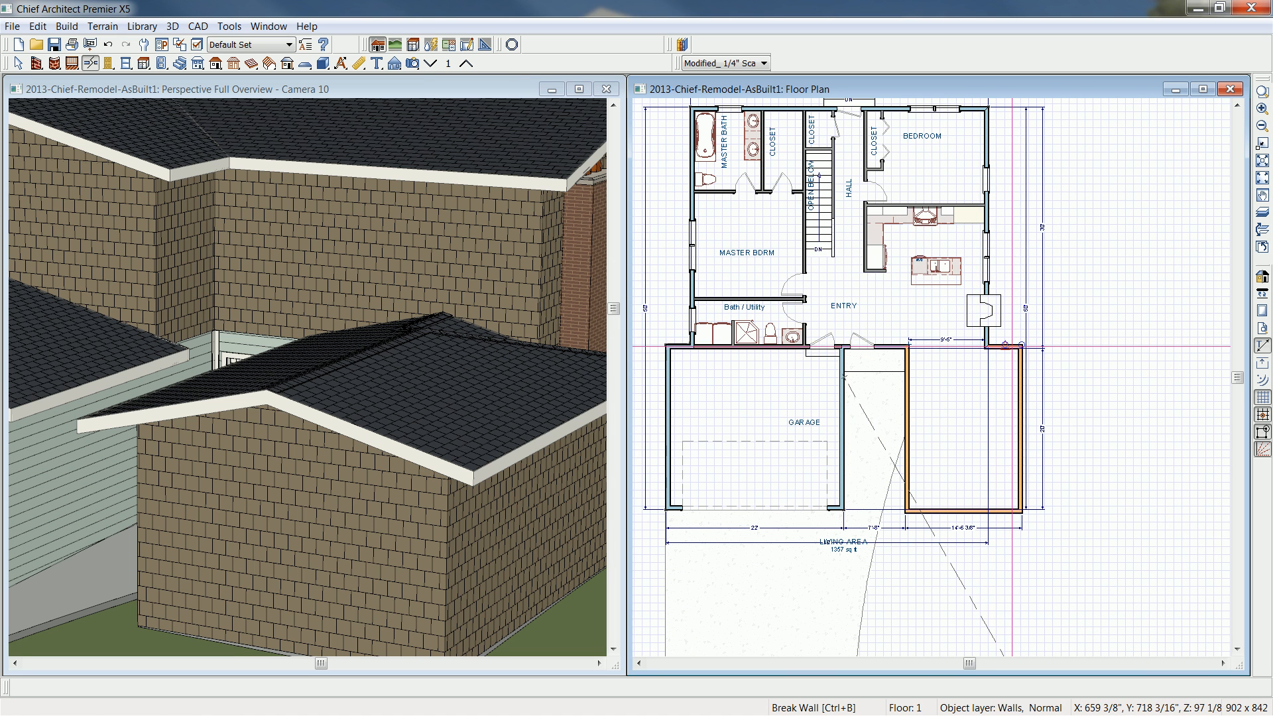
left_click(1021, 345)
left_click(294, 691)
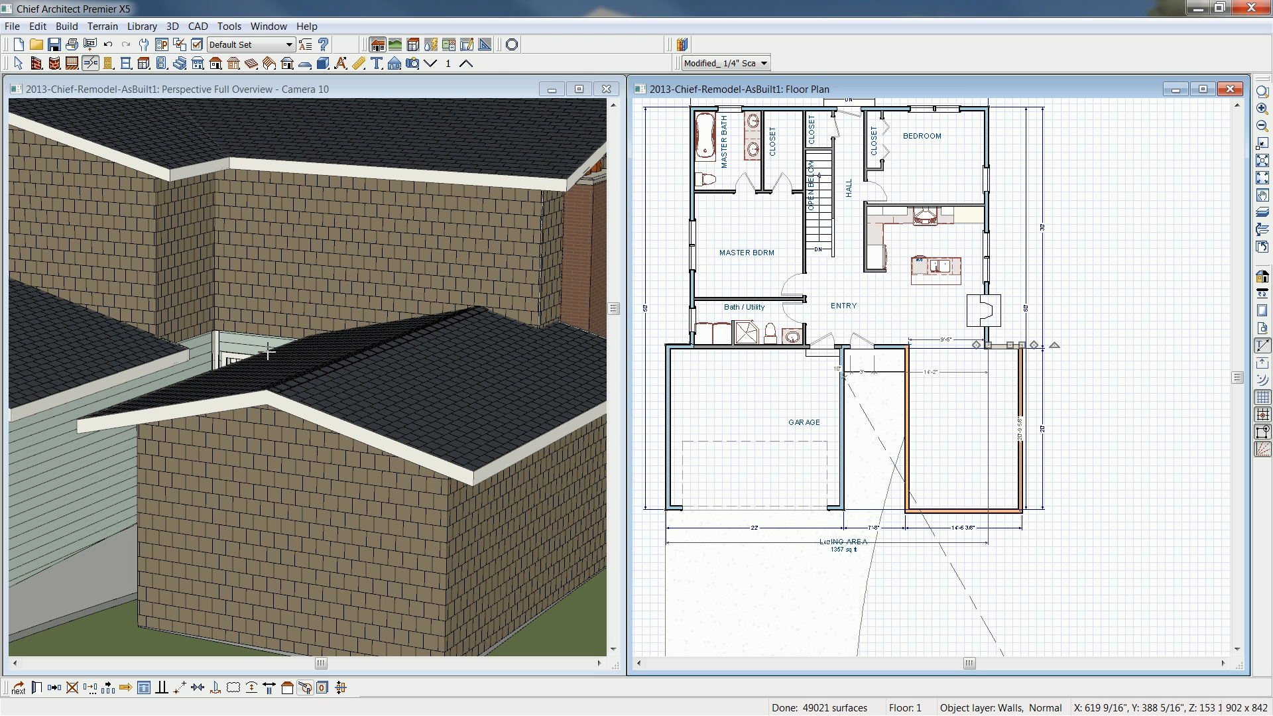
left_click(214, 98)
left_click(517, 46)
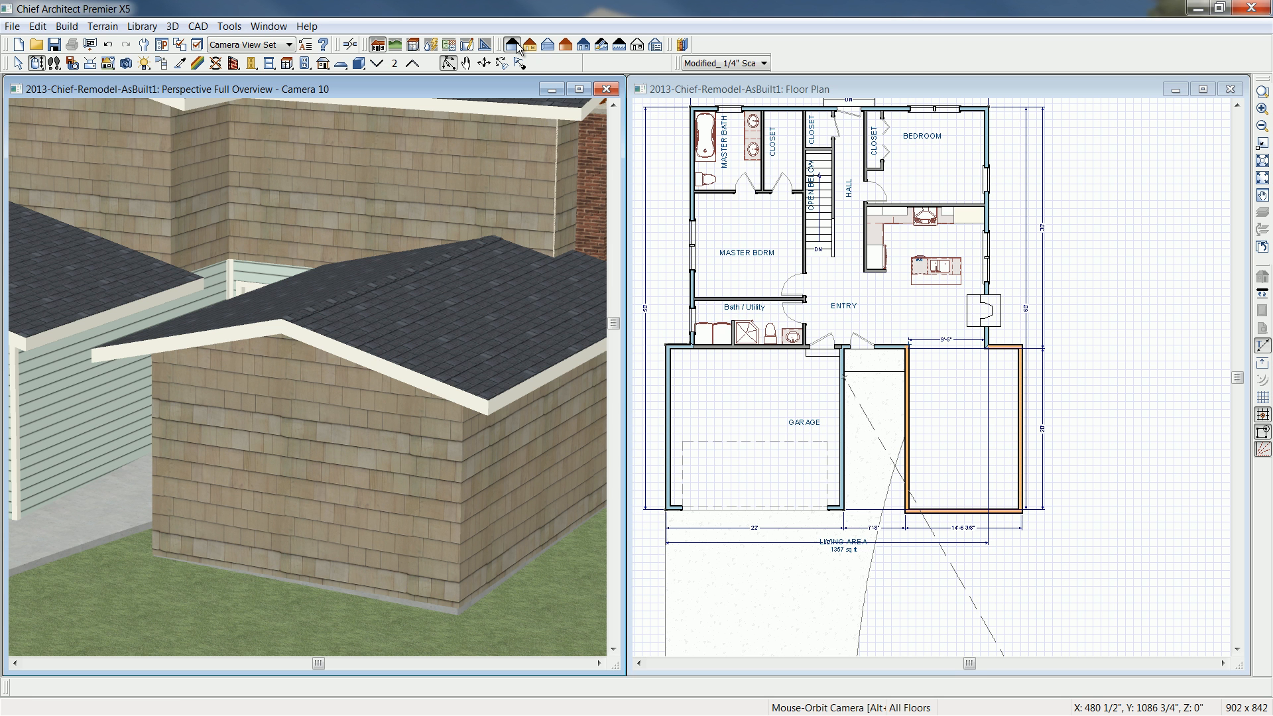
- Review the addition's roof alternatives in 2013-Chief-Remodel-After.pdf in Adobe Acrobat Pro, and maximize the camera view back in Chief Architect
key("alt+Tab")
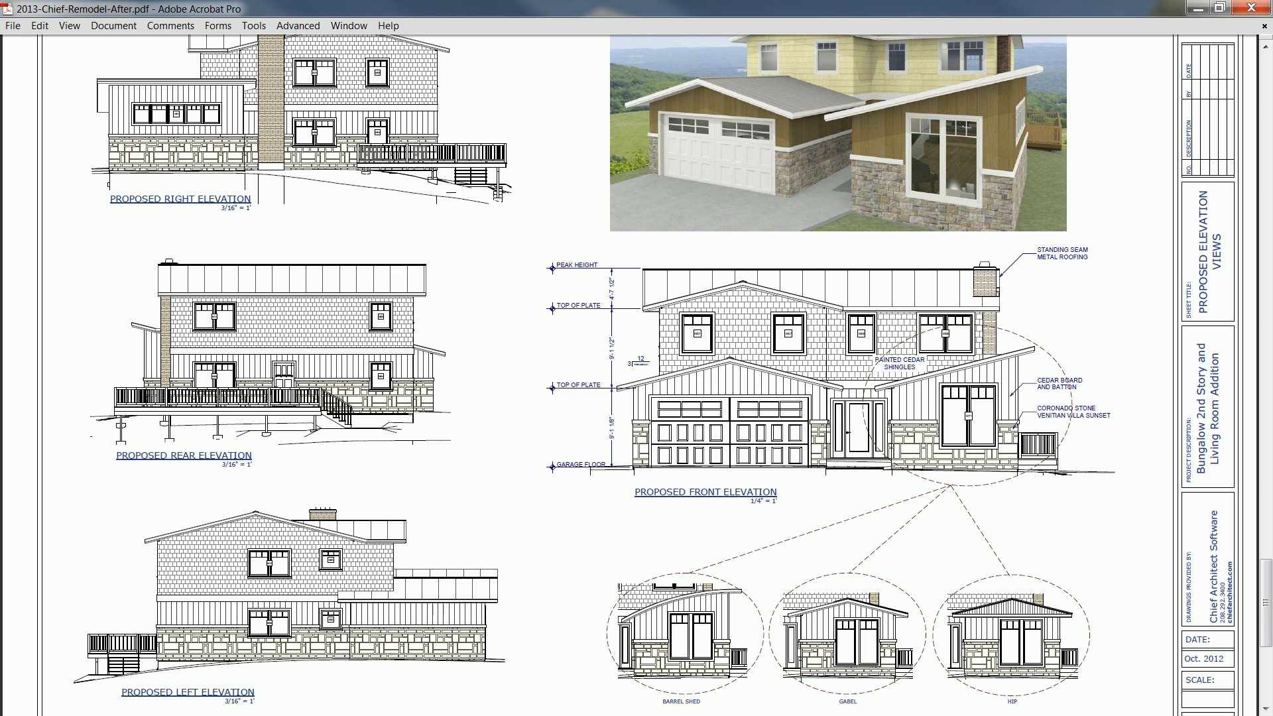
key("alt+Tab")
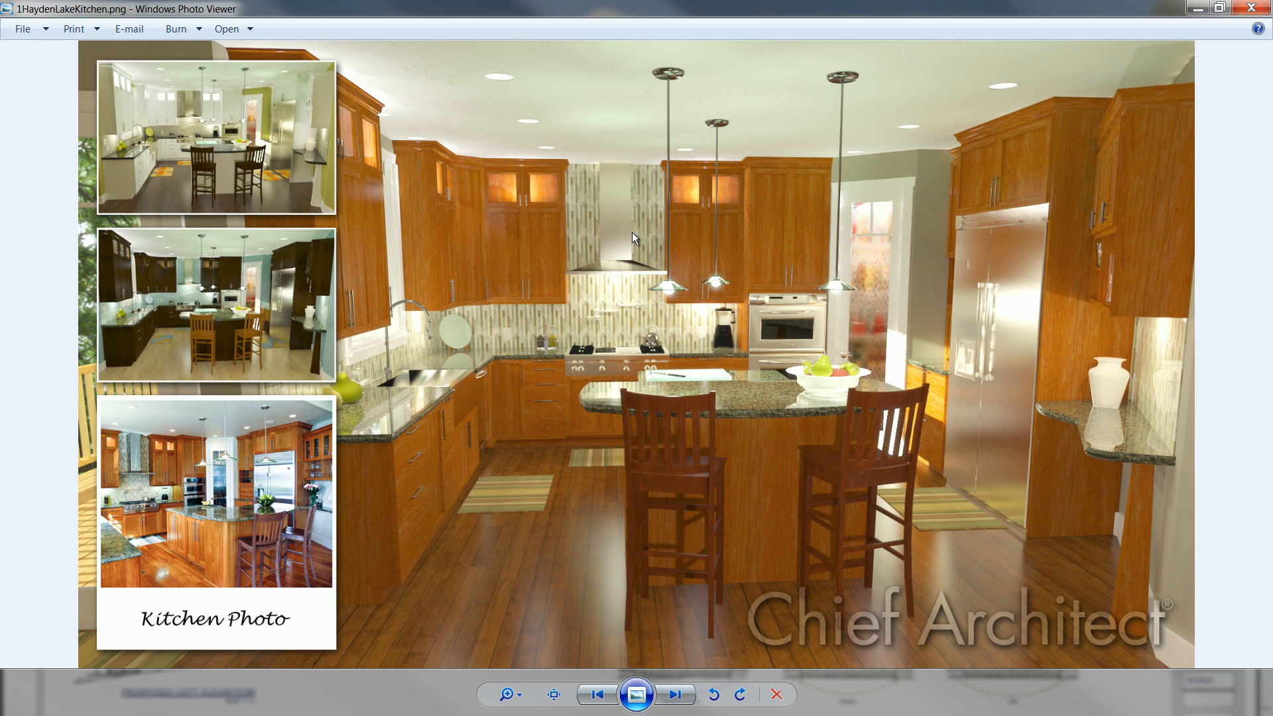
left_click(1196, 9)
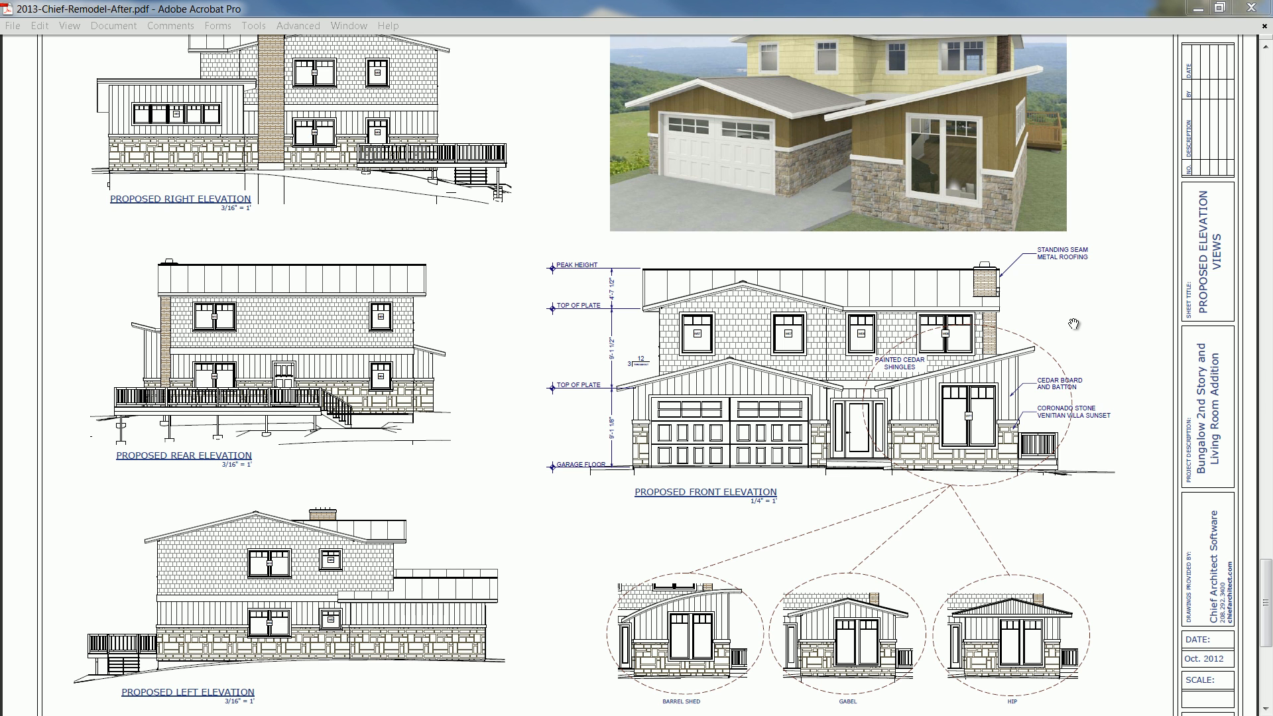
left_click(1198, 9)
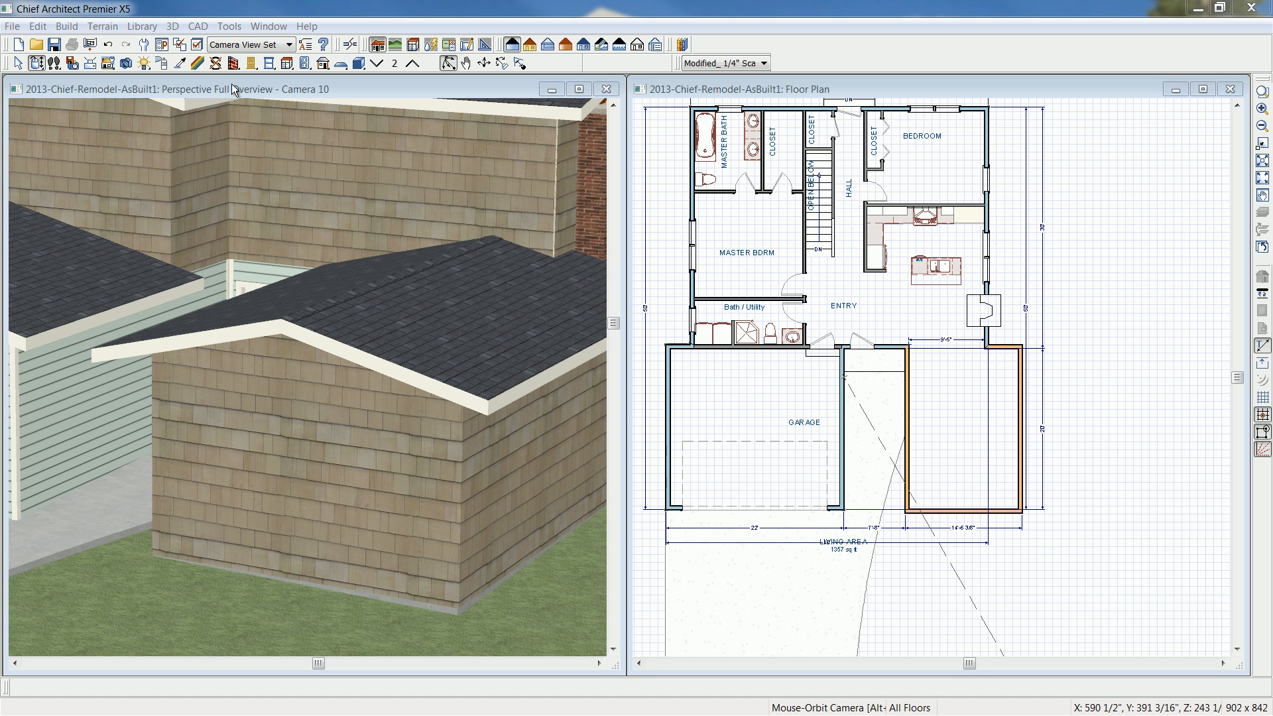
left_click(579, 89)
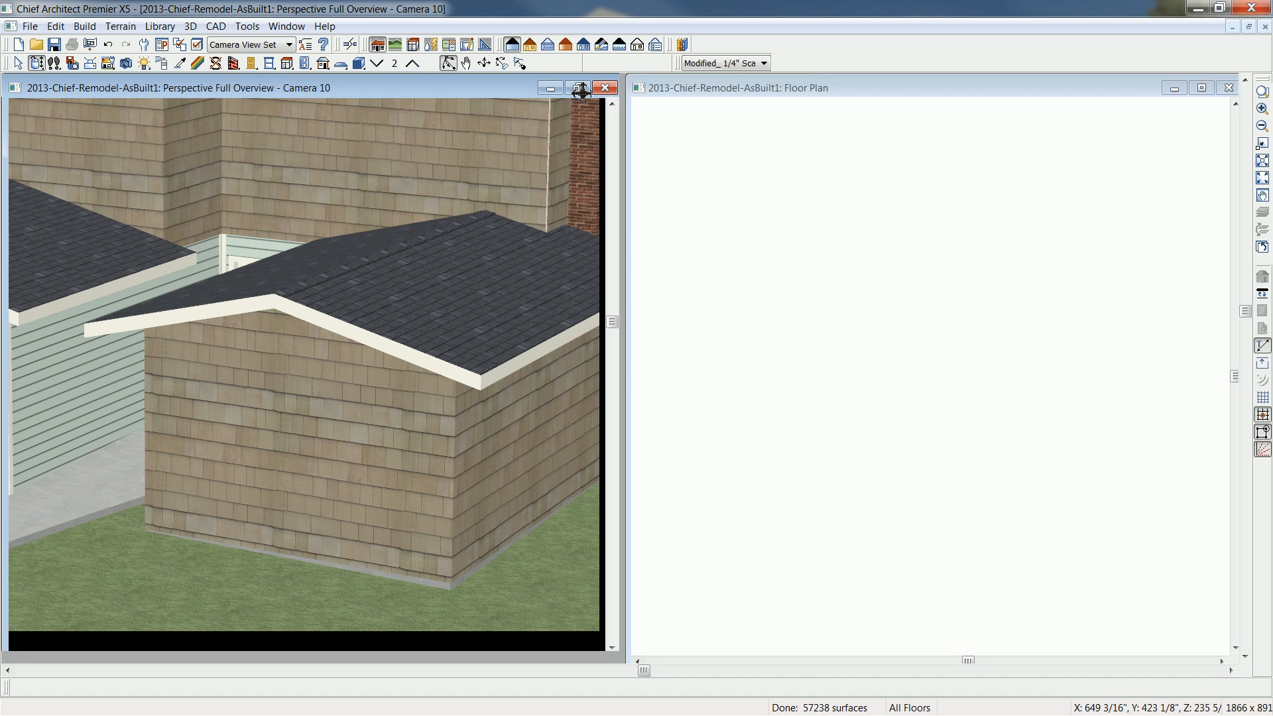
left_click_drag(642, 323, 674, 340)
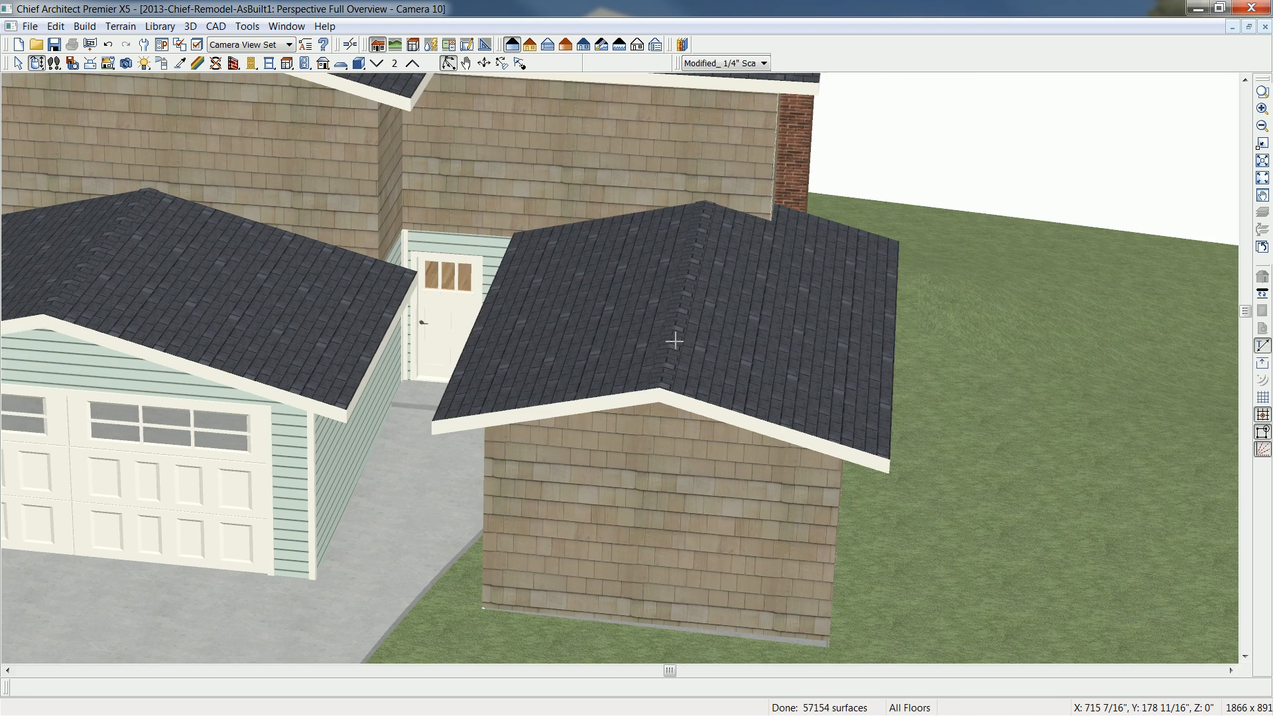
- Make both roof planes of the front addition curved, with a 0° angle at the ridge
left_click(625, 342)
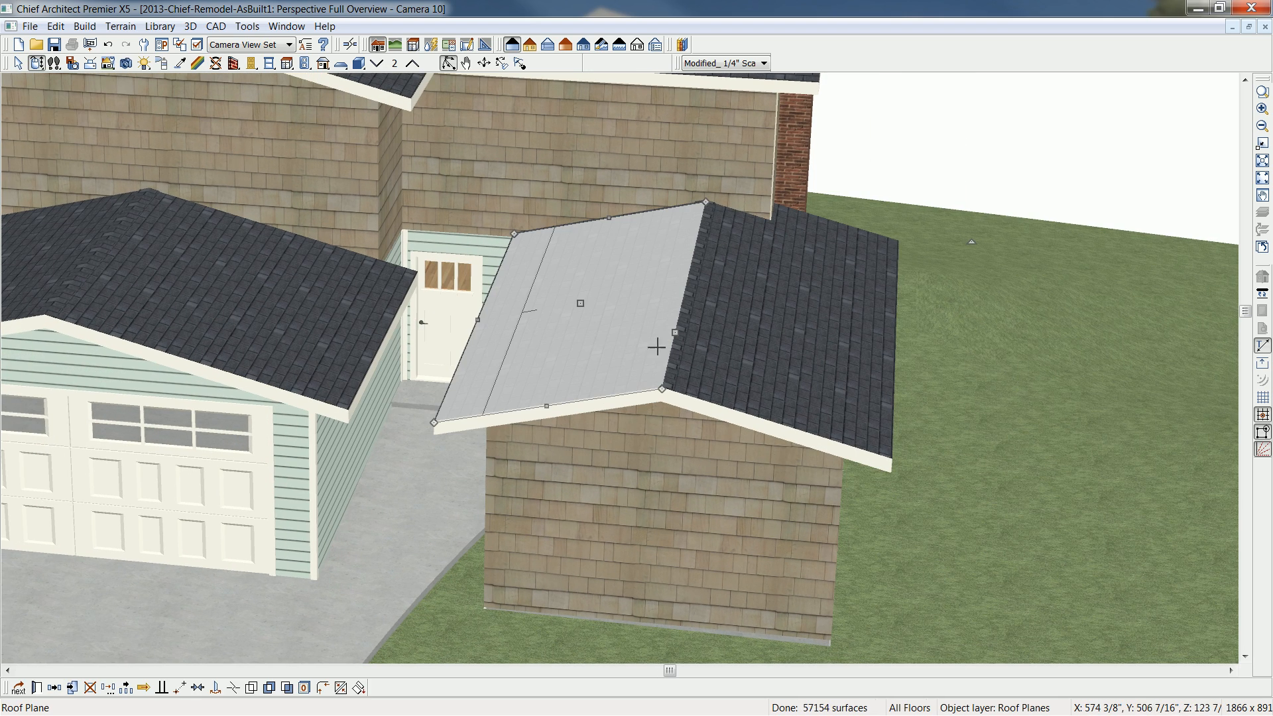
left_click(747, 361, "shift")
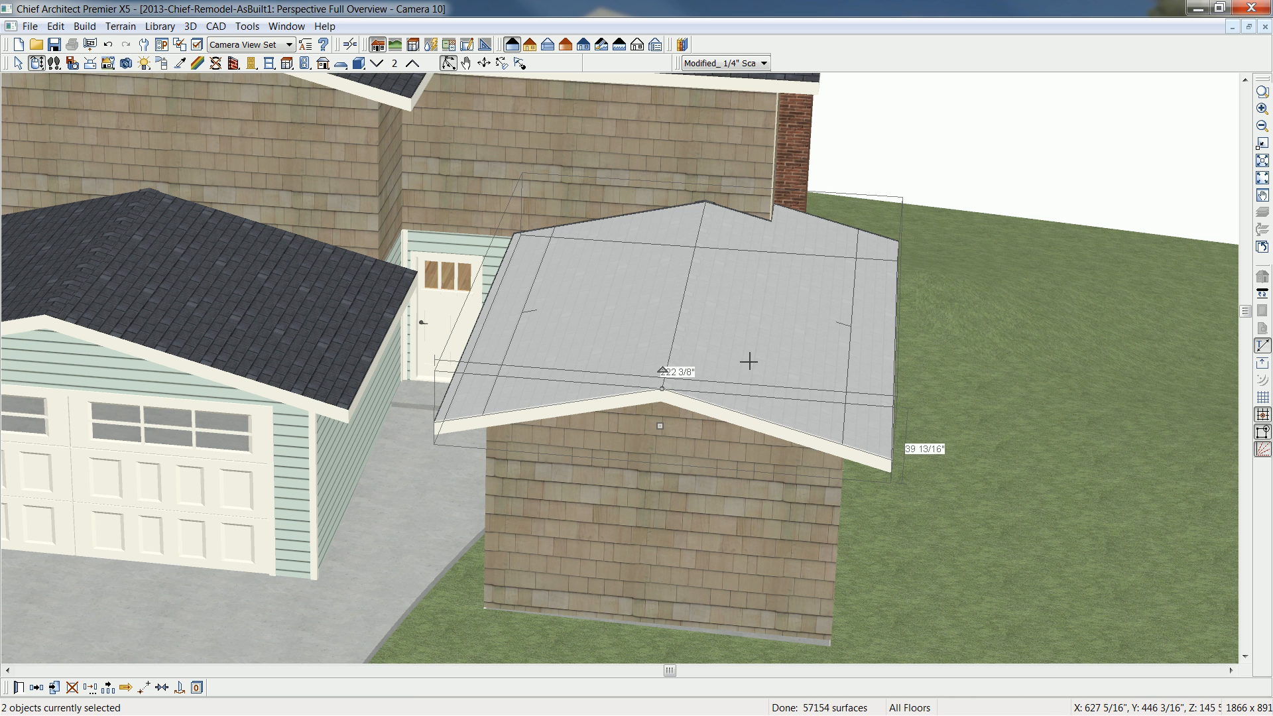
key("ctrl+e")
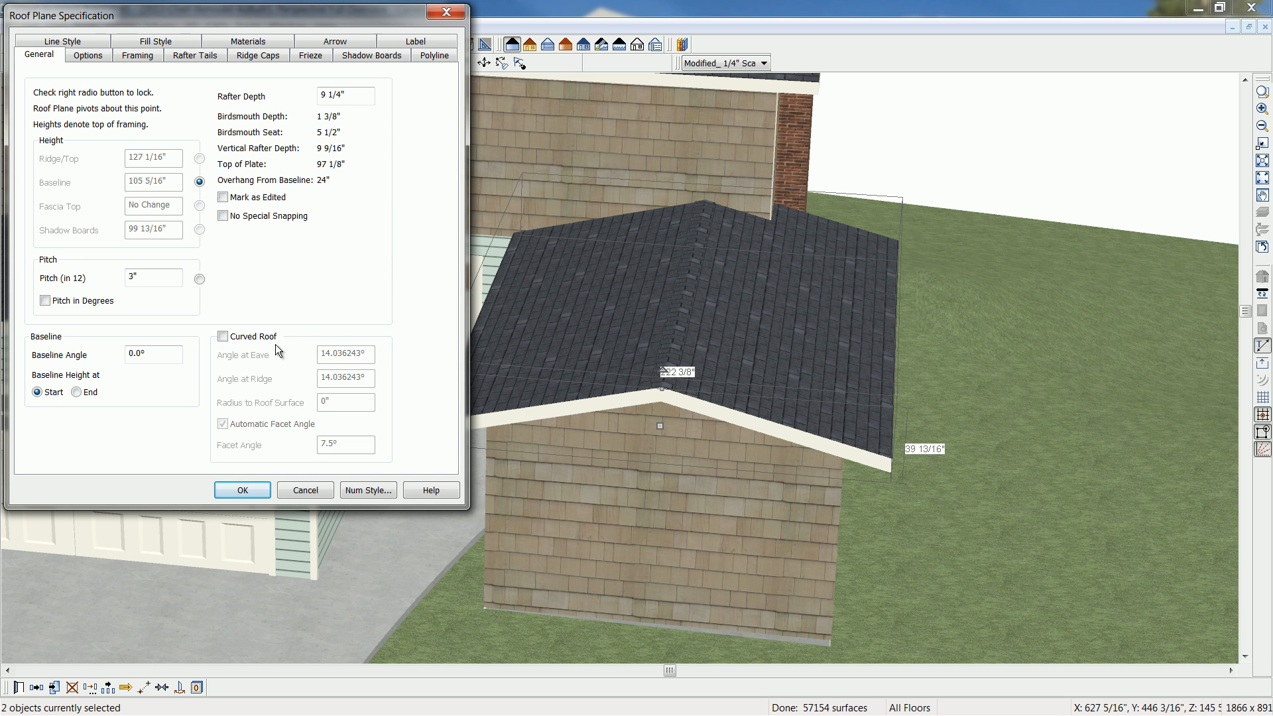
left_click(223, 337)
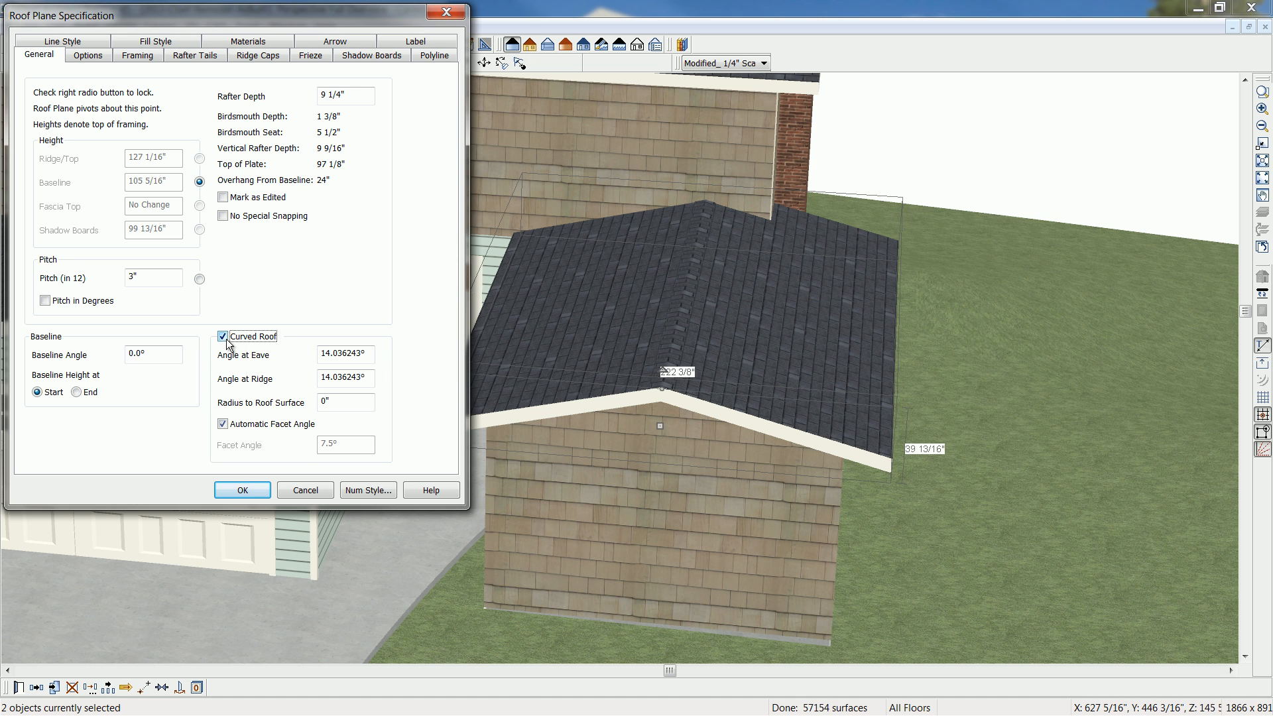
left_click(336, 378)
left_click_drag(369, 378, 295, 379)
type("0")
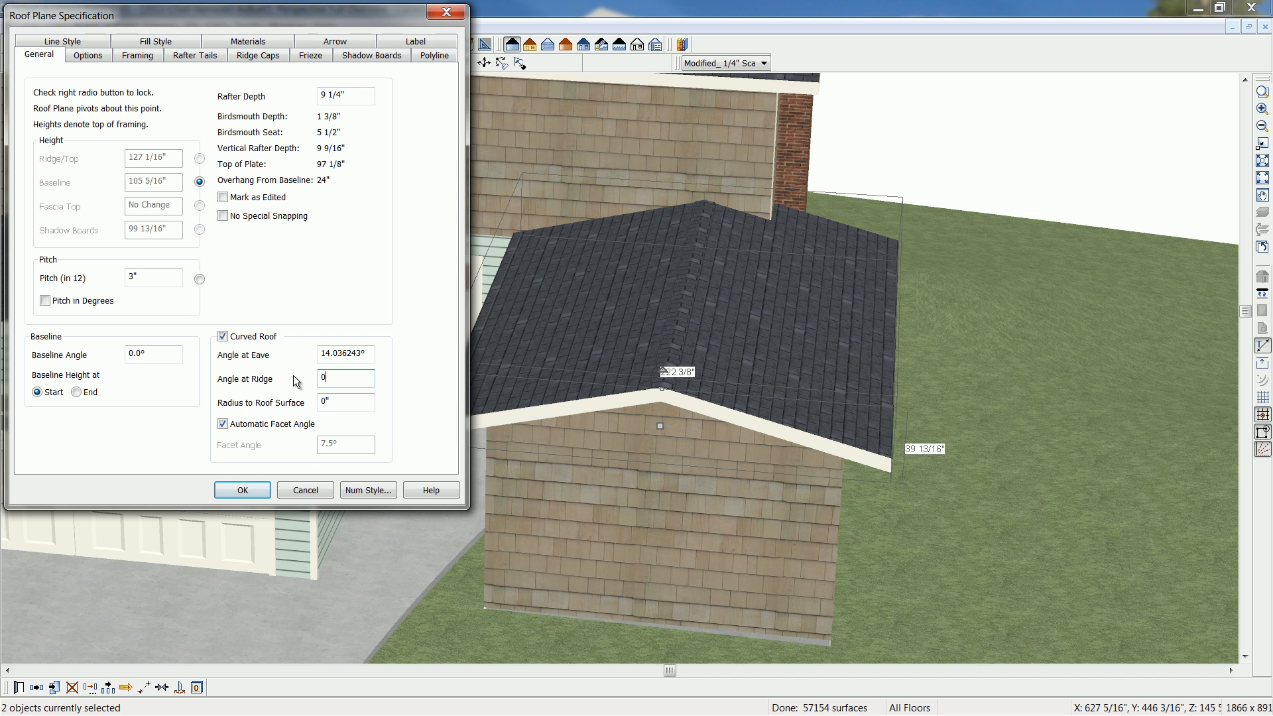
key("Tab")
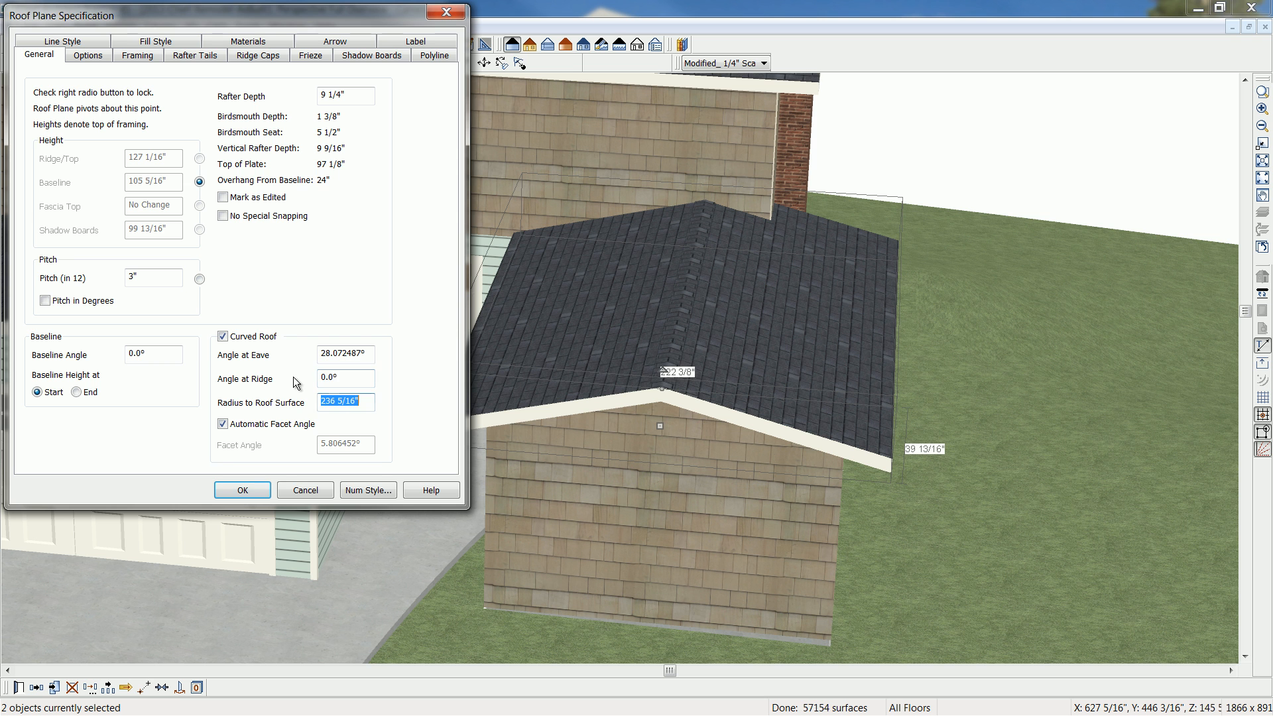
left_click(242, 491)
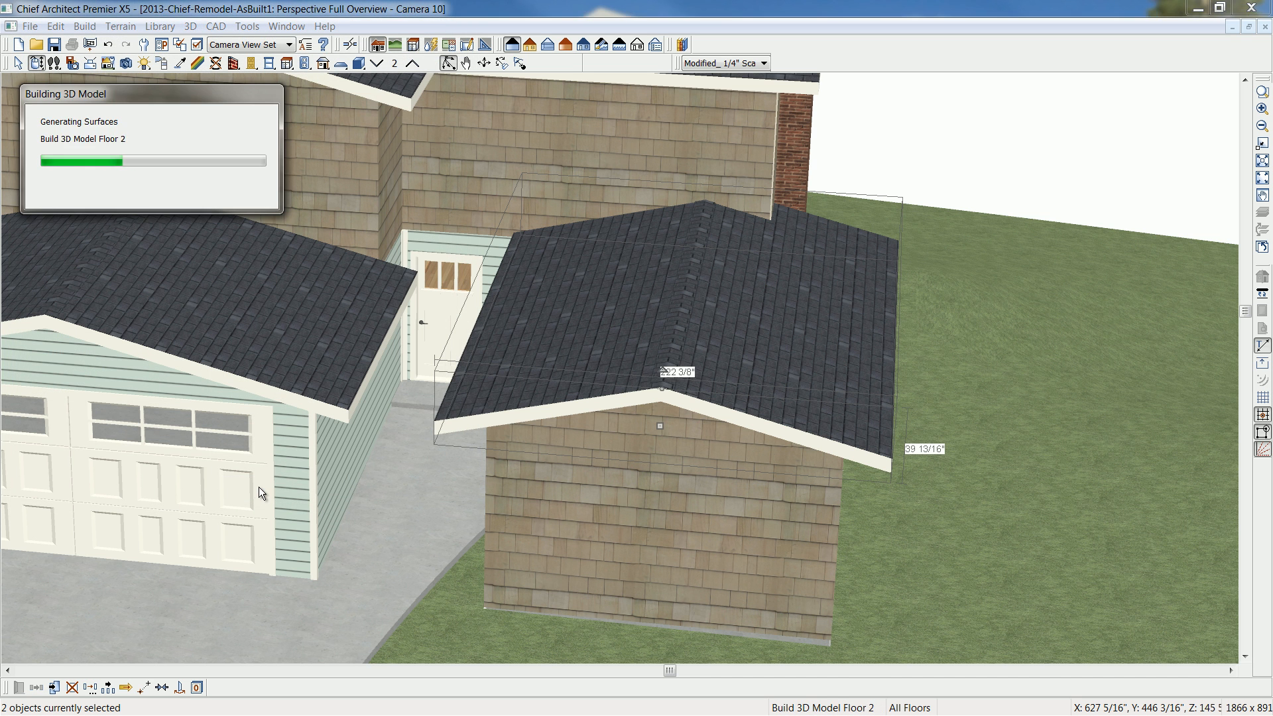
key("Escape")
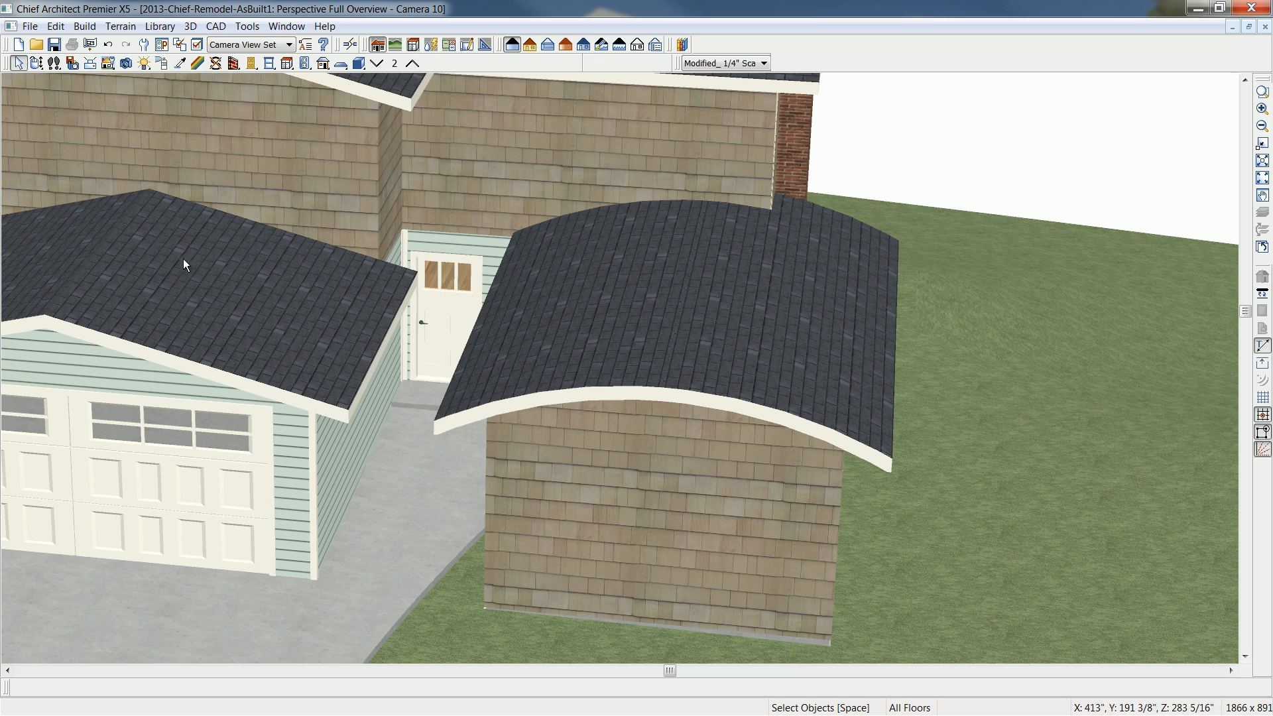
- Change the front addition's gabled front wall to a hip wall
left_click(36, 63)
mouse_move(580, 444)
left_mouse_down()
mouse_move(557, 400)
mouse_move(614, 408)
mouse_move(574, 422)
left_mouse_up()
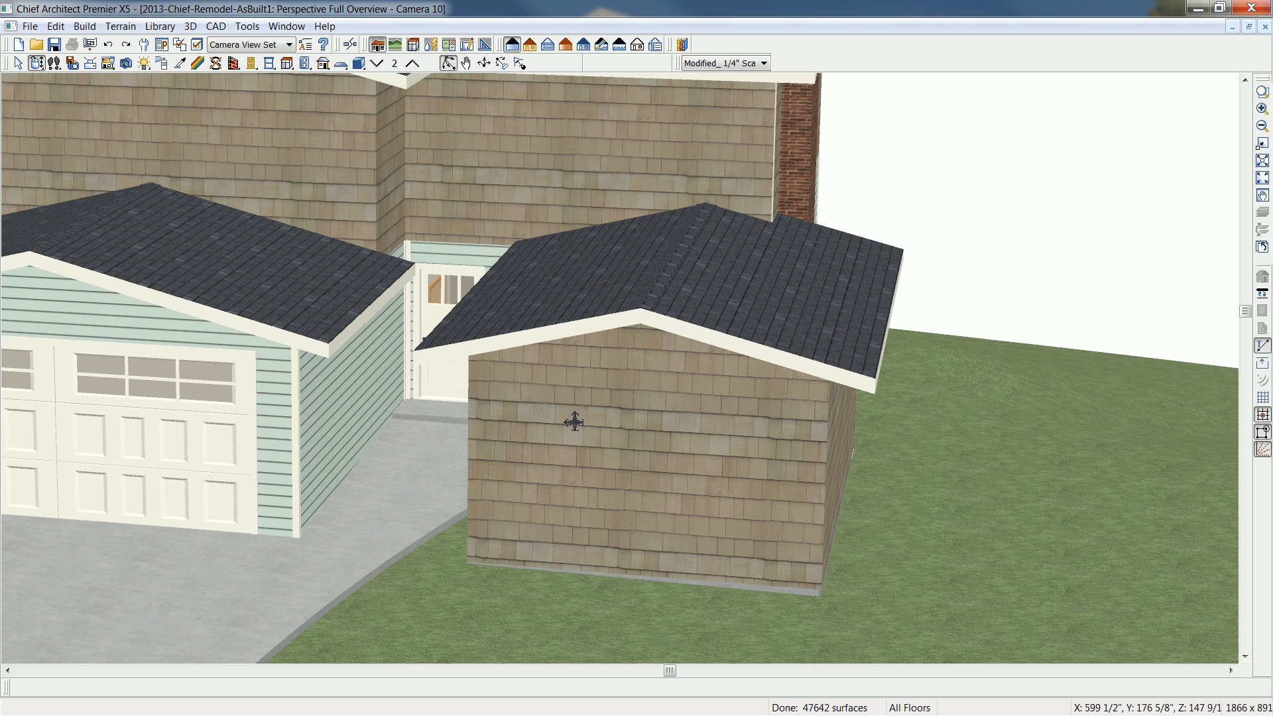
left_click_drag(697, 444, 676, 441)
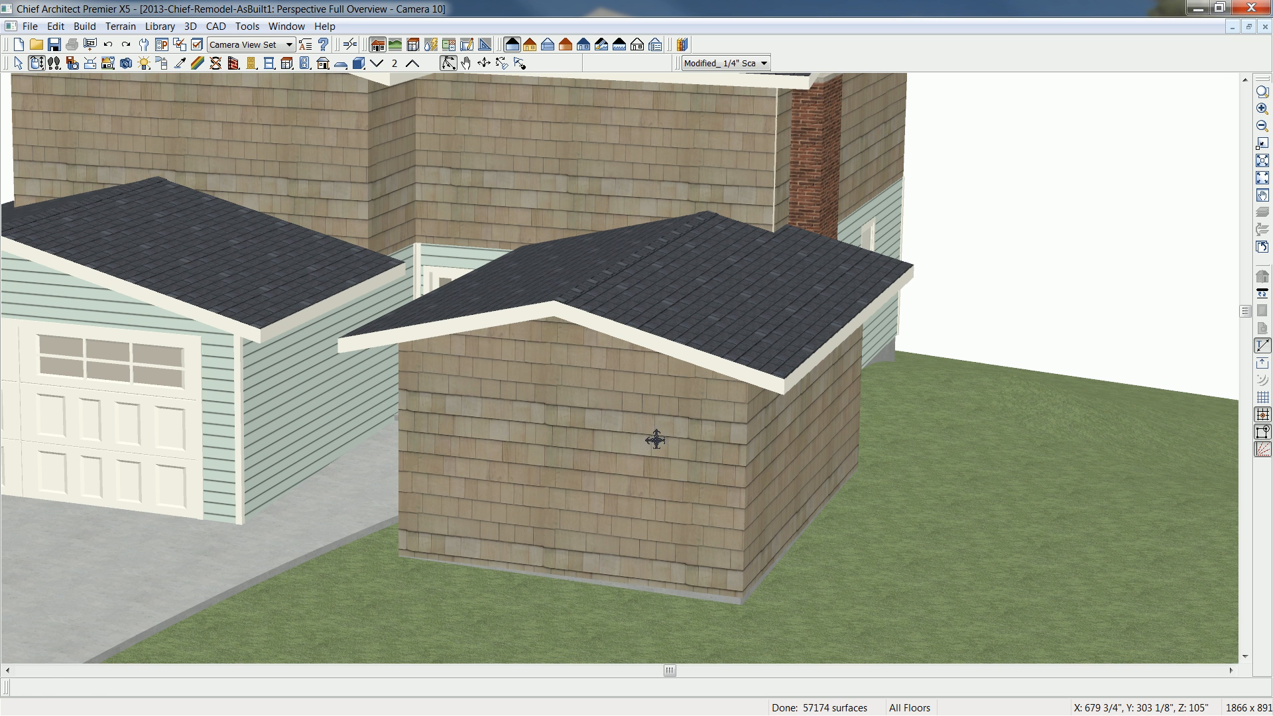
left_click(656, 440)
left_click(656, 440)
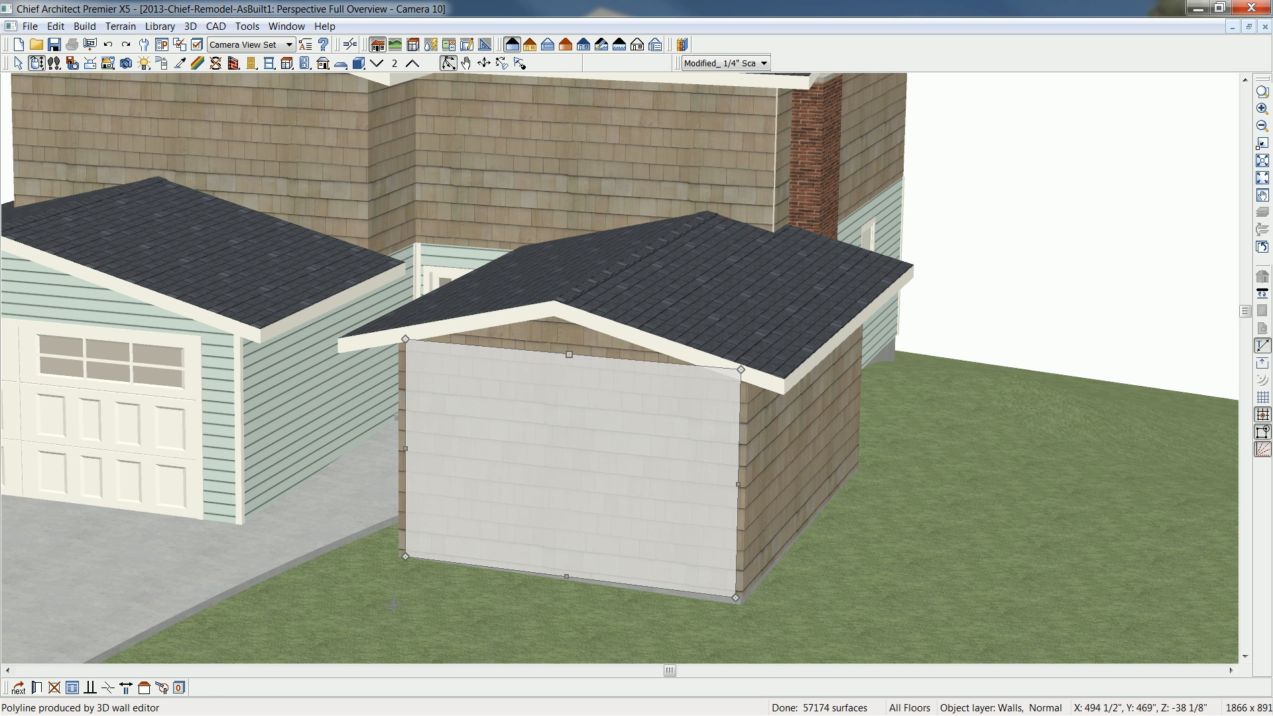
left_click(143, 690)
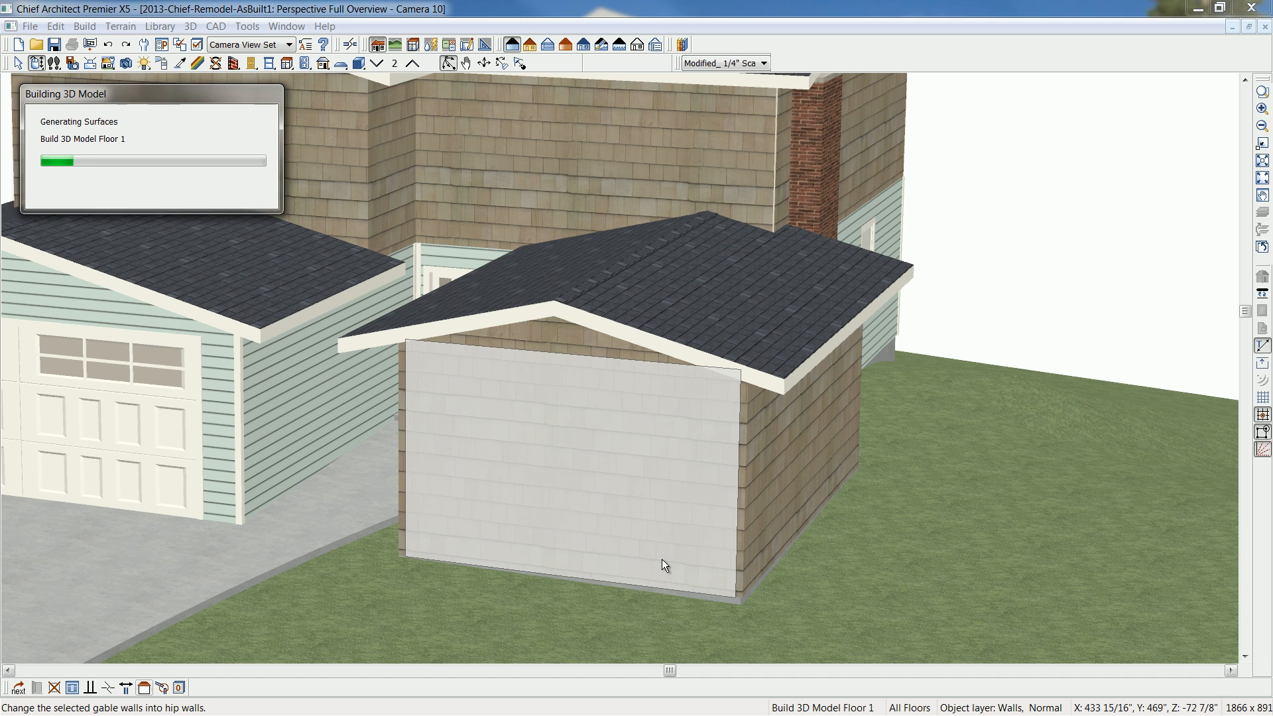
- Make the front addition's outer side wall away from the garage a High Shed/Gable Wall and change its front wall to a gable wall
left_click(796, 458)
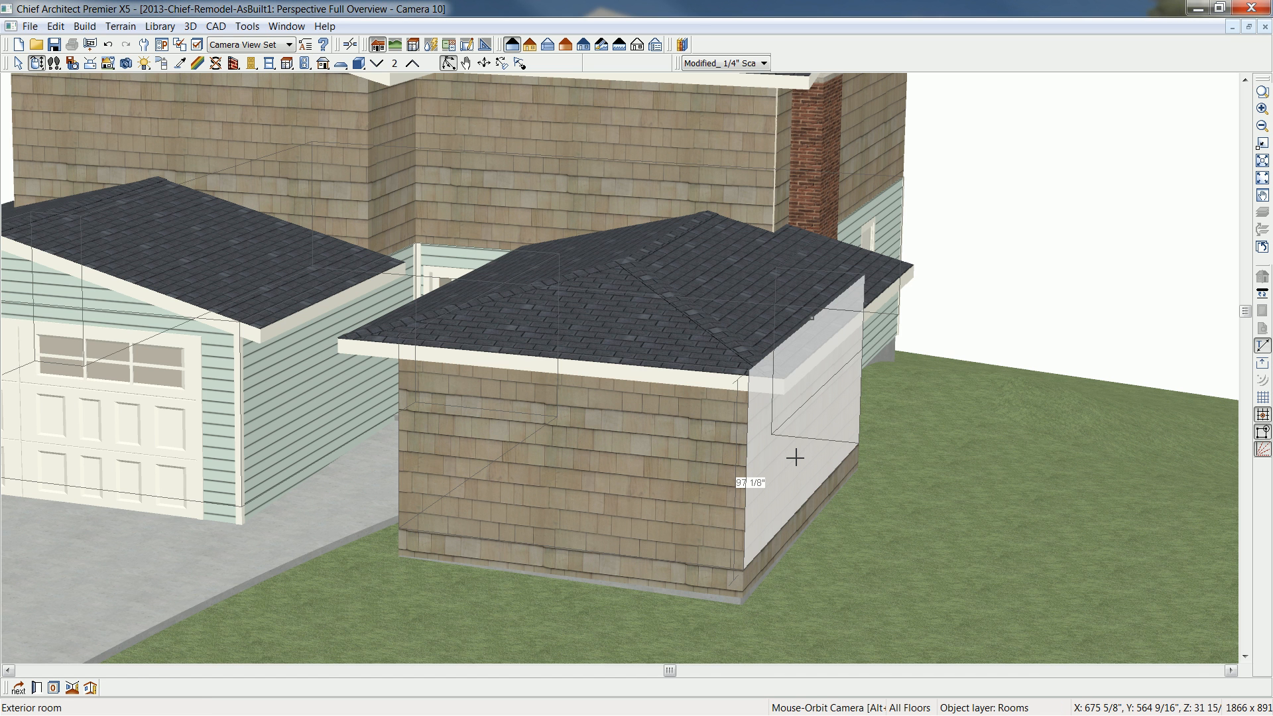
left_click(795, 457)
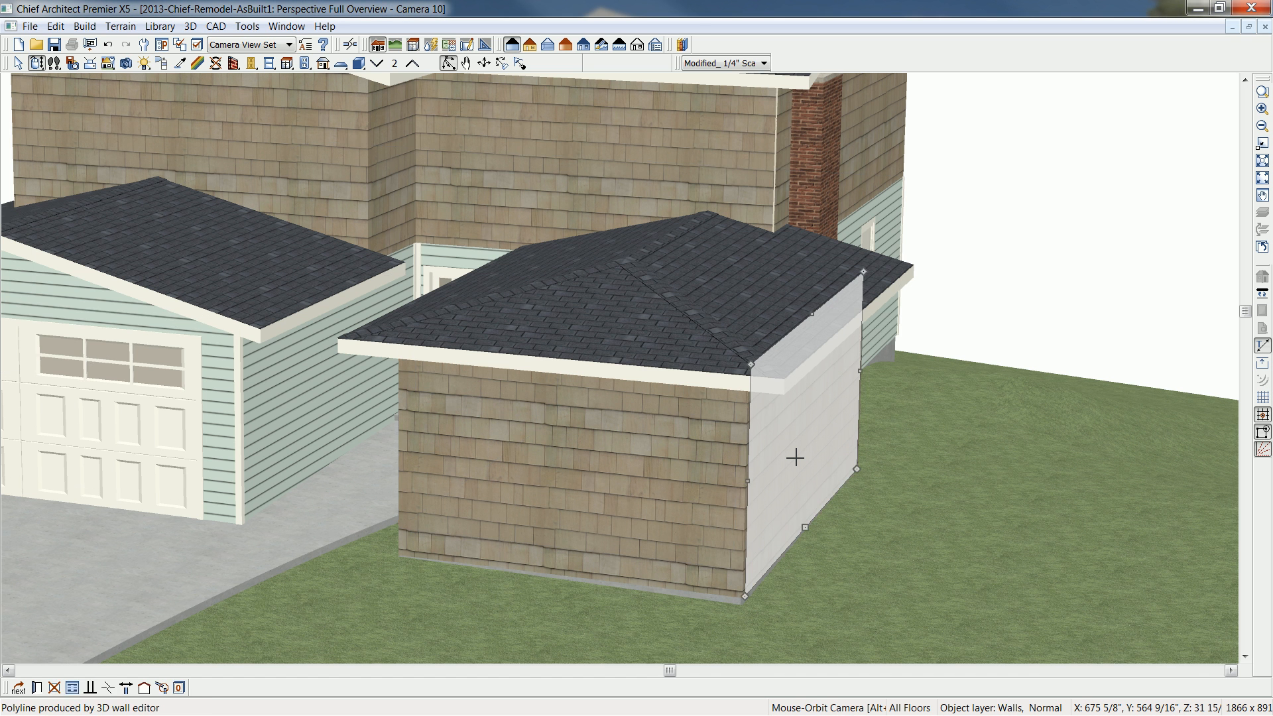
double_click(795, 458)
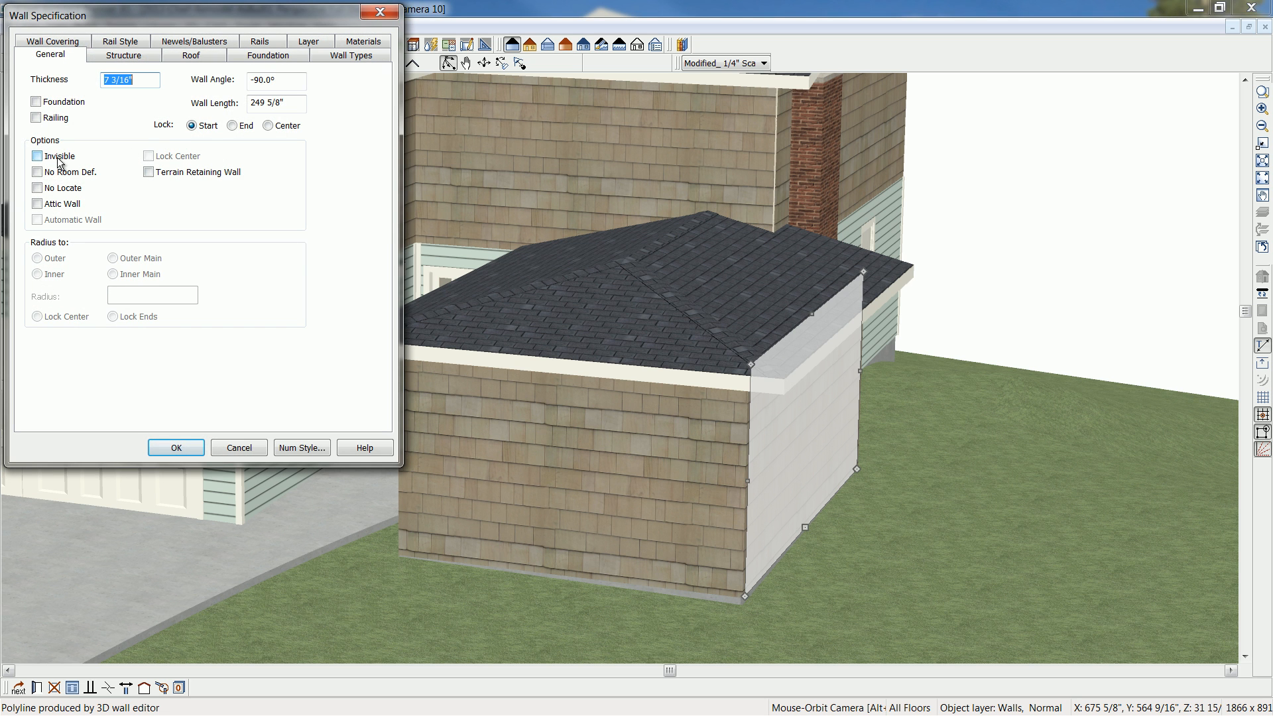
left_click(187, 58)
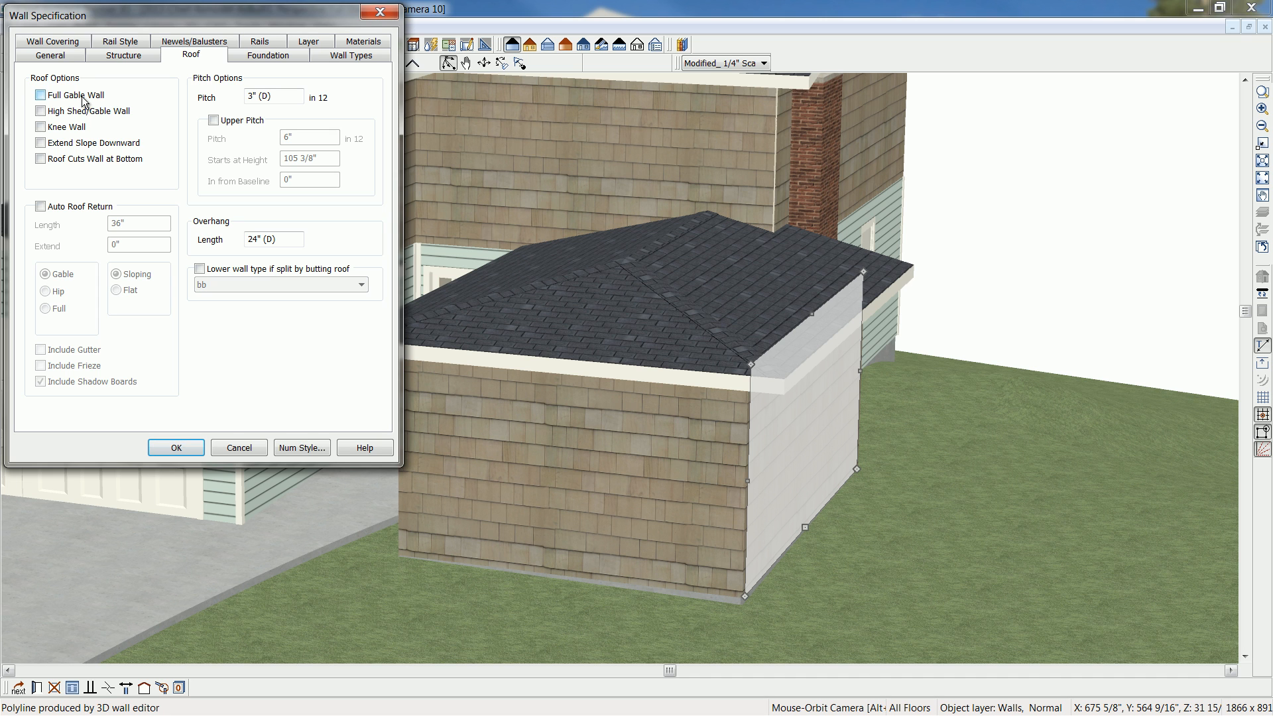
left_click(41, 112)
left_click(176, 448)
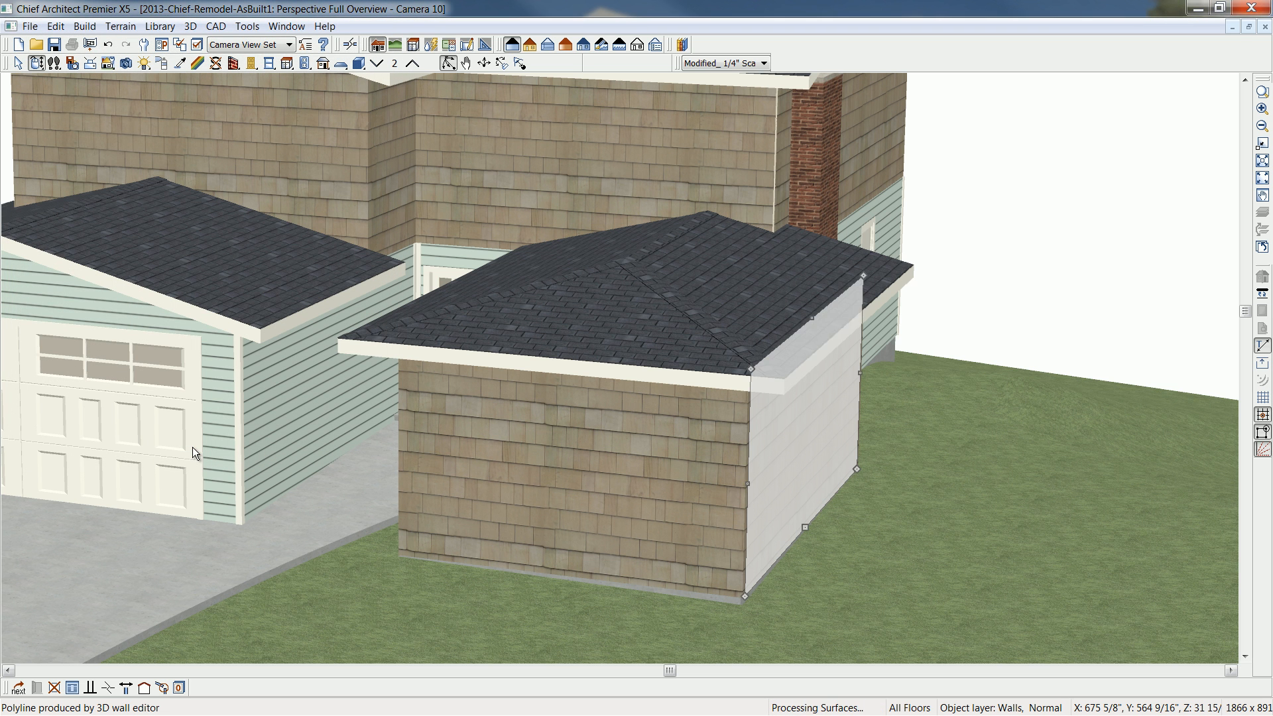
left_click(696, 494)
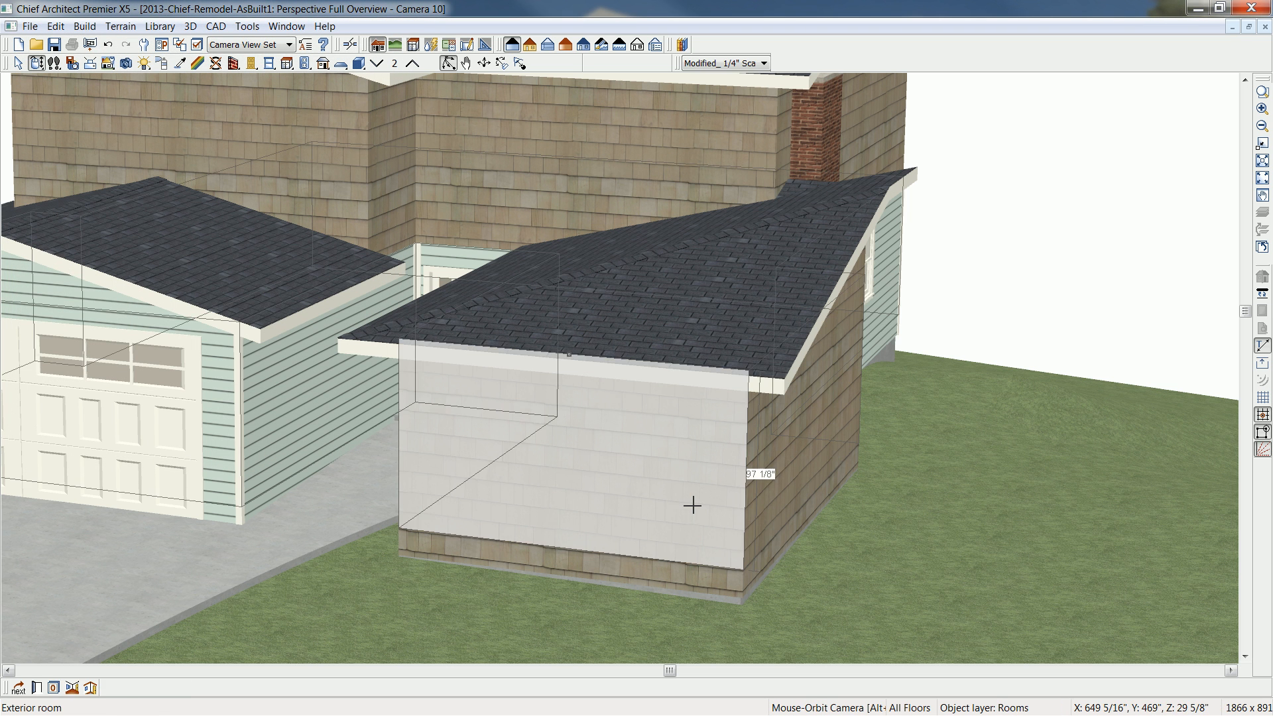
left_click(144, 688)
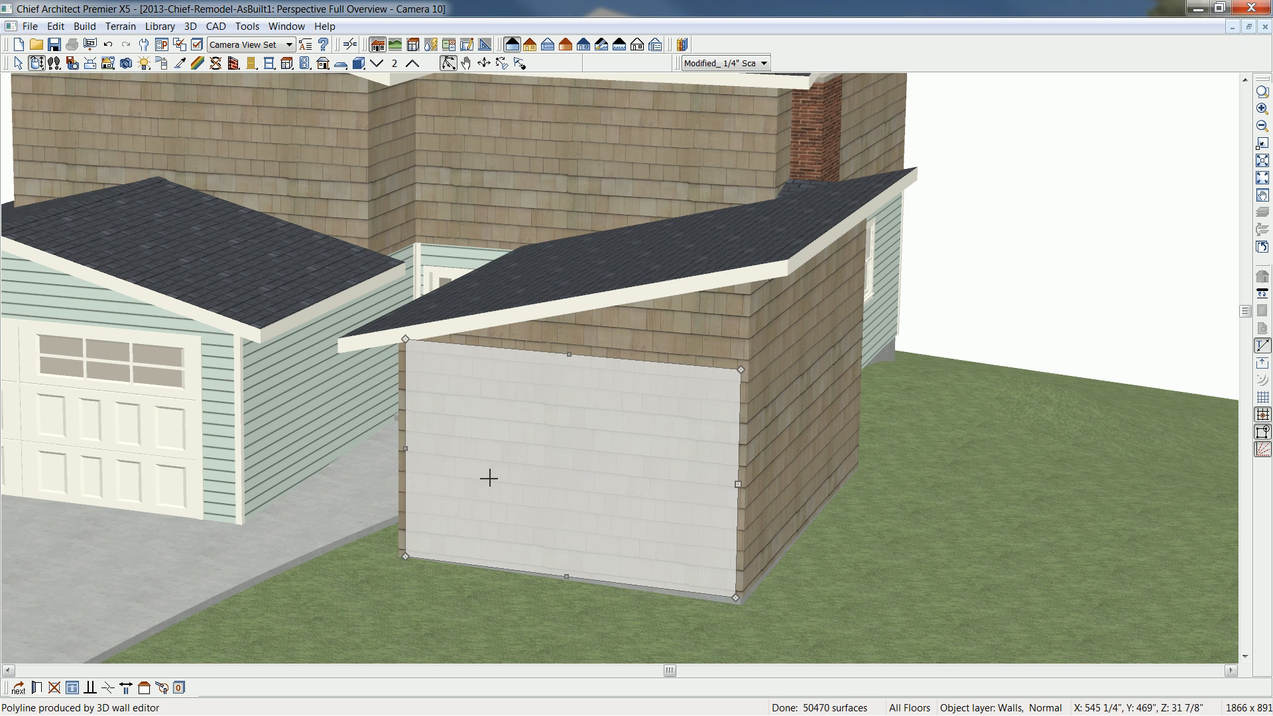
- Examine the addition's shed roof from above near the chimney and from the front at ground level
left_click(41, 63)
left_click_drag(451, 368, 704, 370)
scroll(705, 371, "up", 4)
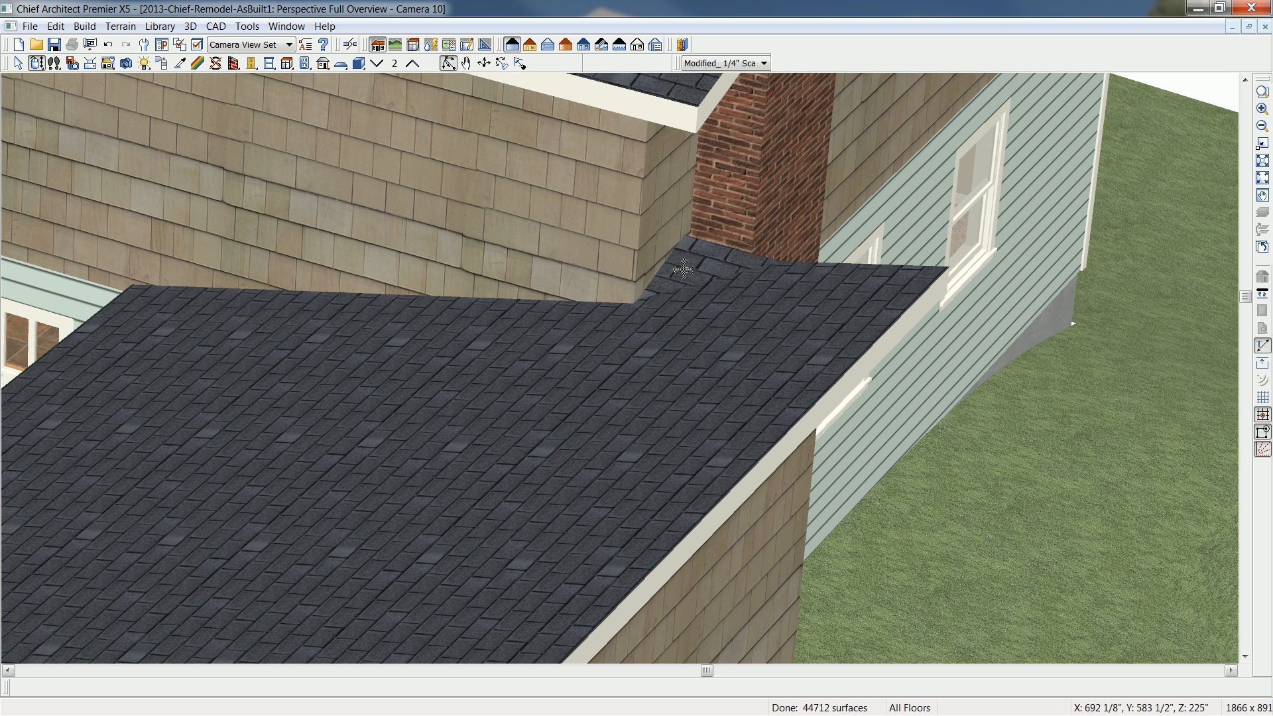
scroll(558, 452, "down", 1)
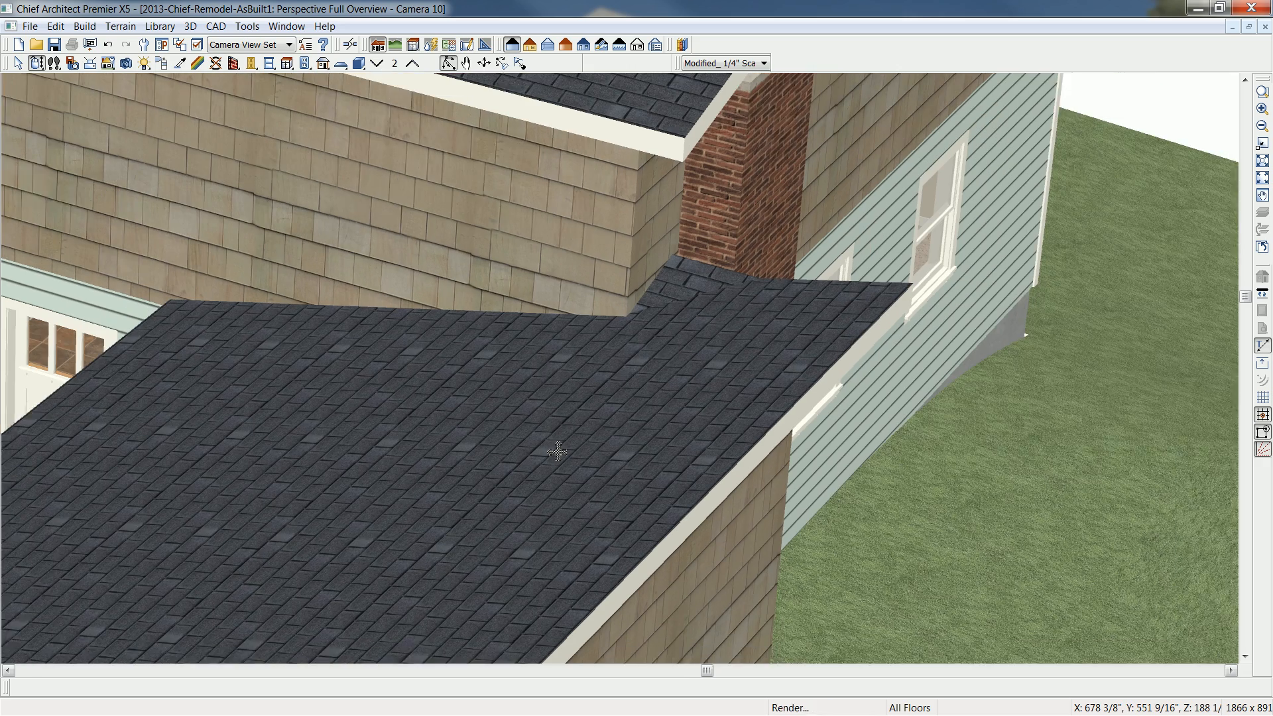
scroll(557, 451, "down", 2)
middle_click_drag(435, 495, 532, 464)
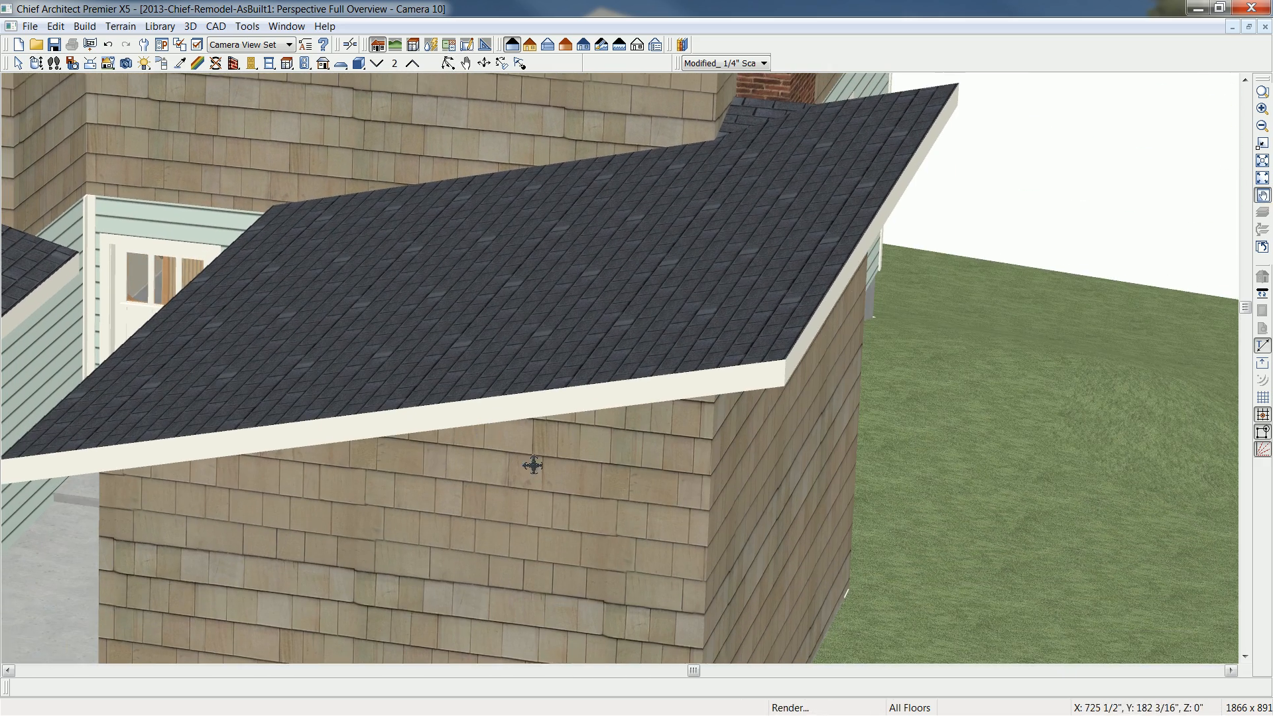
scroll(566, 460, "down", 3)
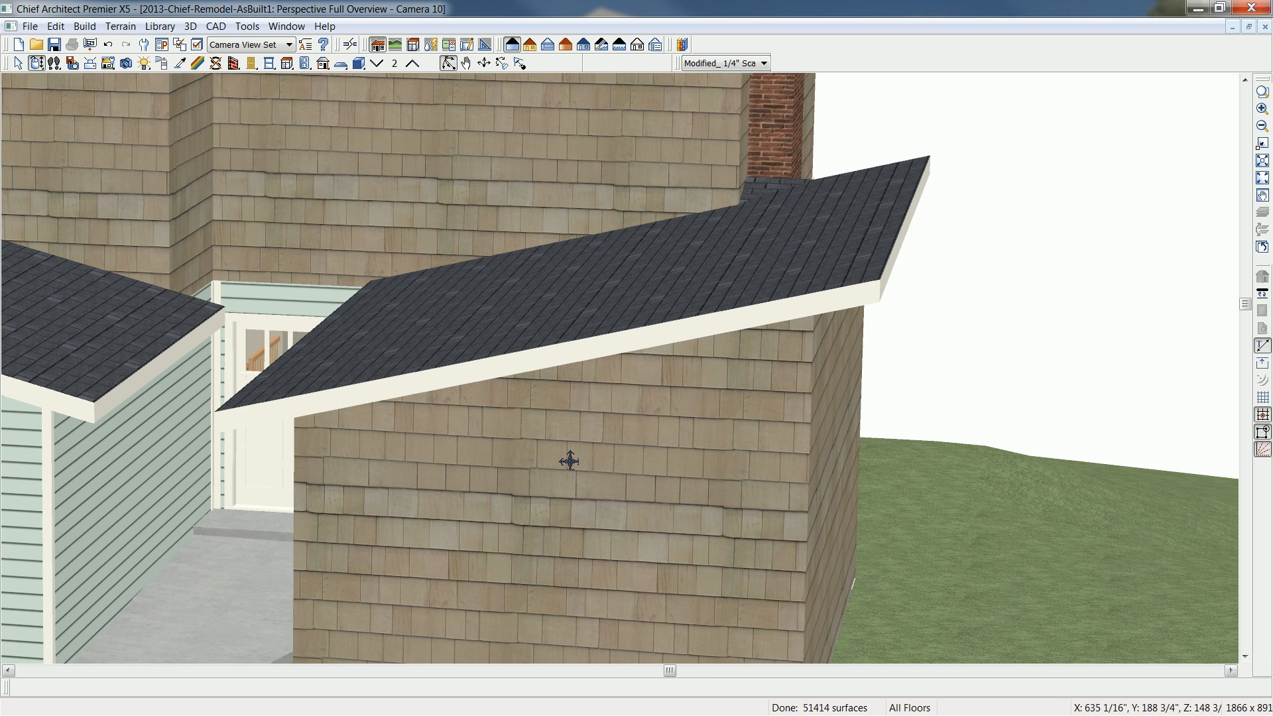
left_click_drag(596, 489, 600, 469)
middle_click_drag(600, 470, 625, 432)
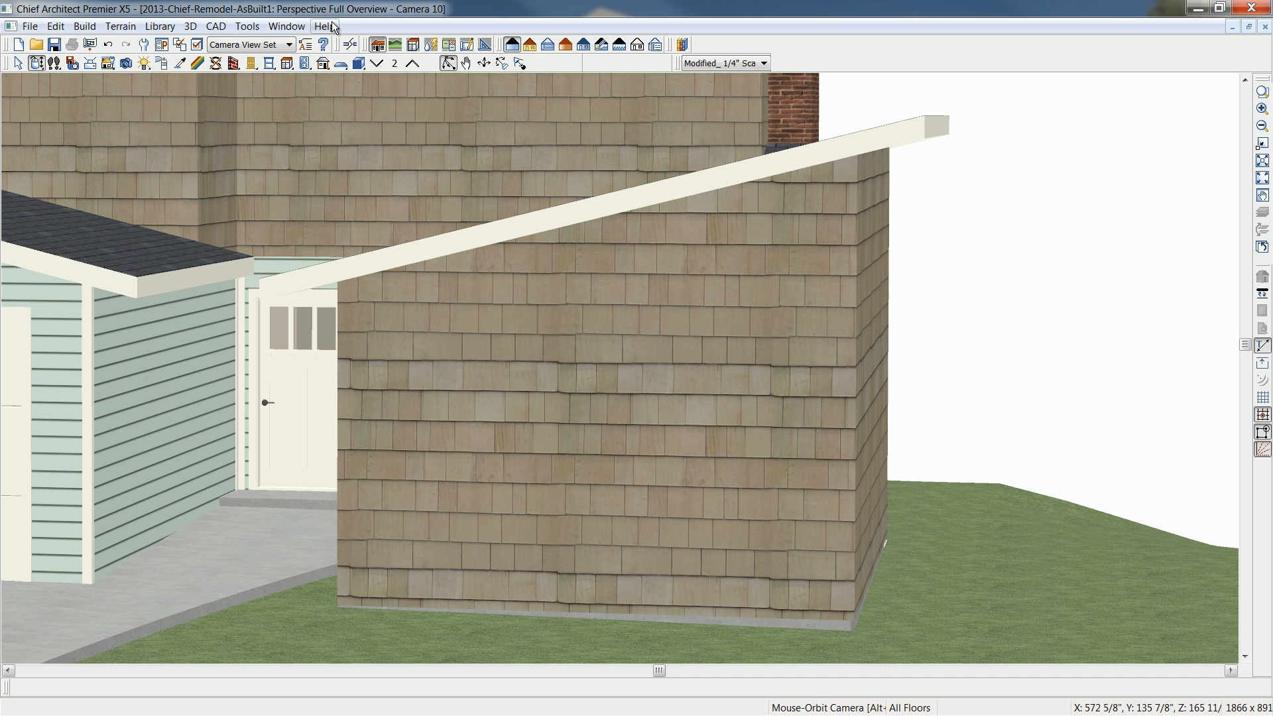
- Place a 36" wide window in the addition's front wall, raised to 61" high and shifted slightly toward the garage
left_click(269, 62)
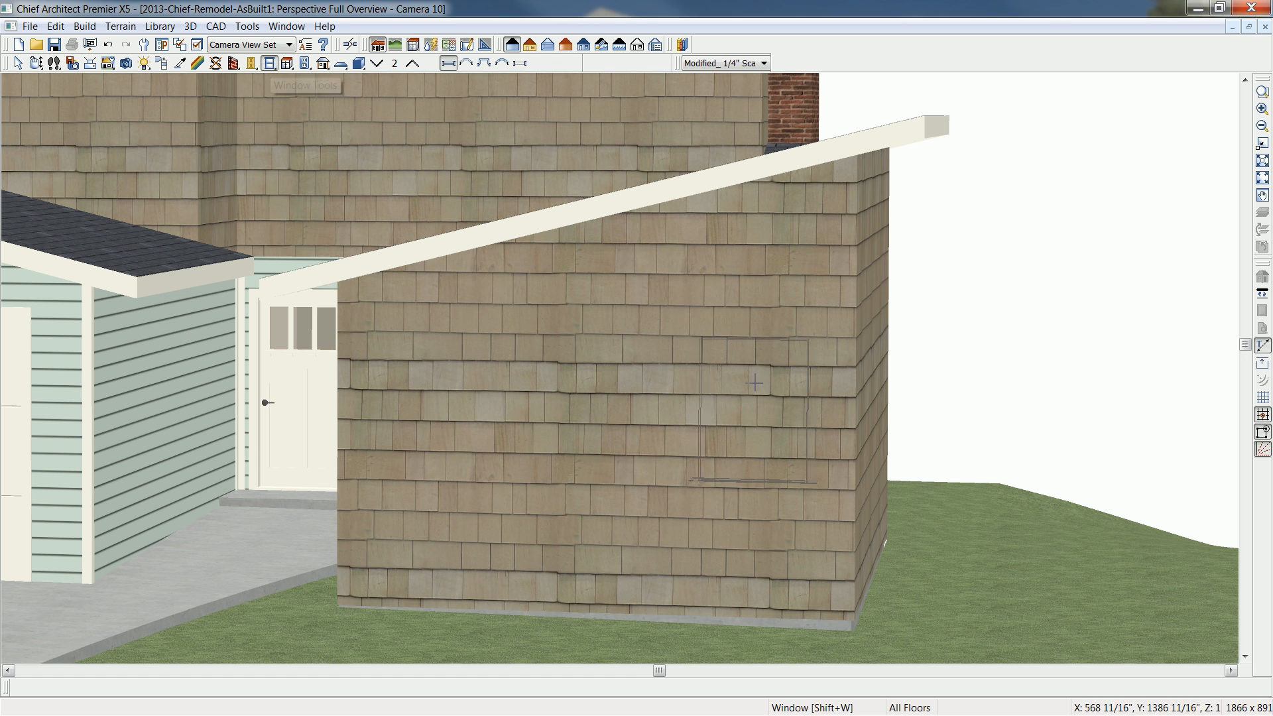
left_click(732, 375)
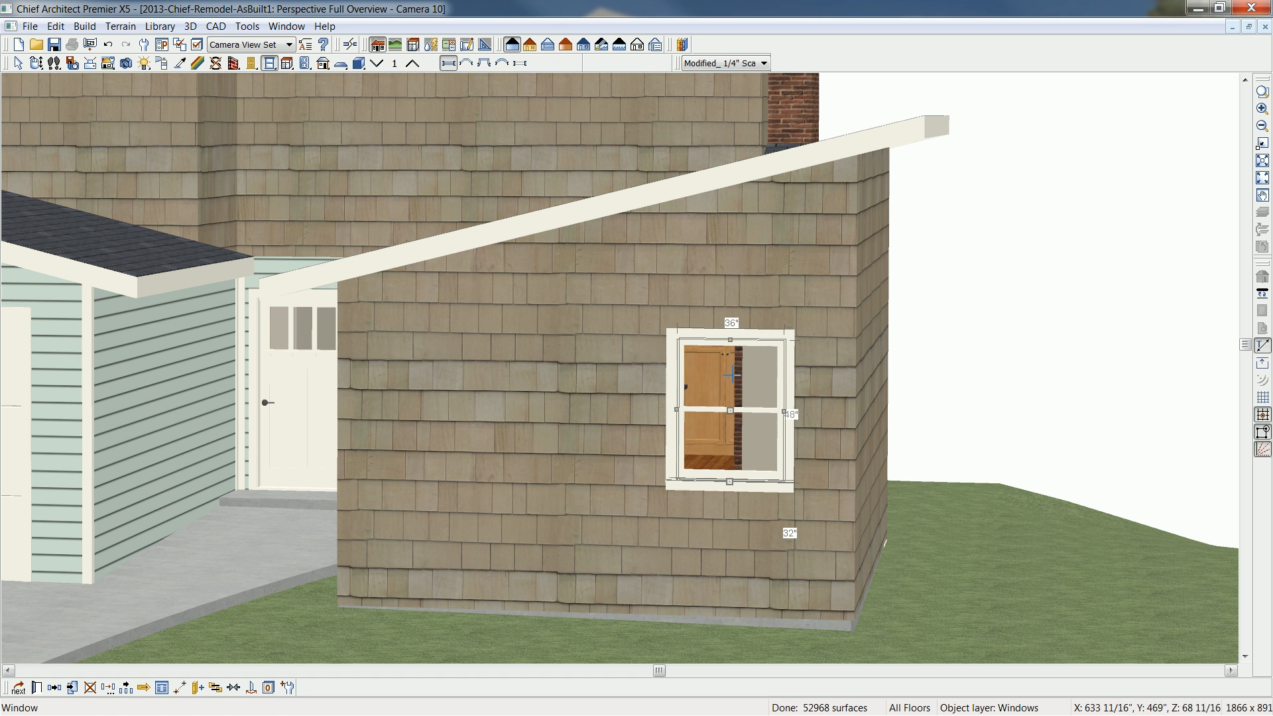
left_click_drag(732, 332, 730, 284)
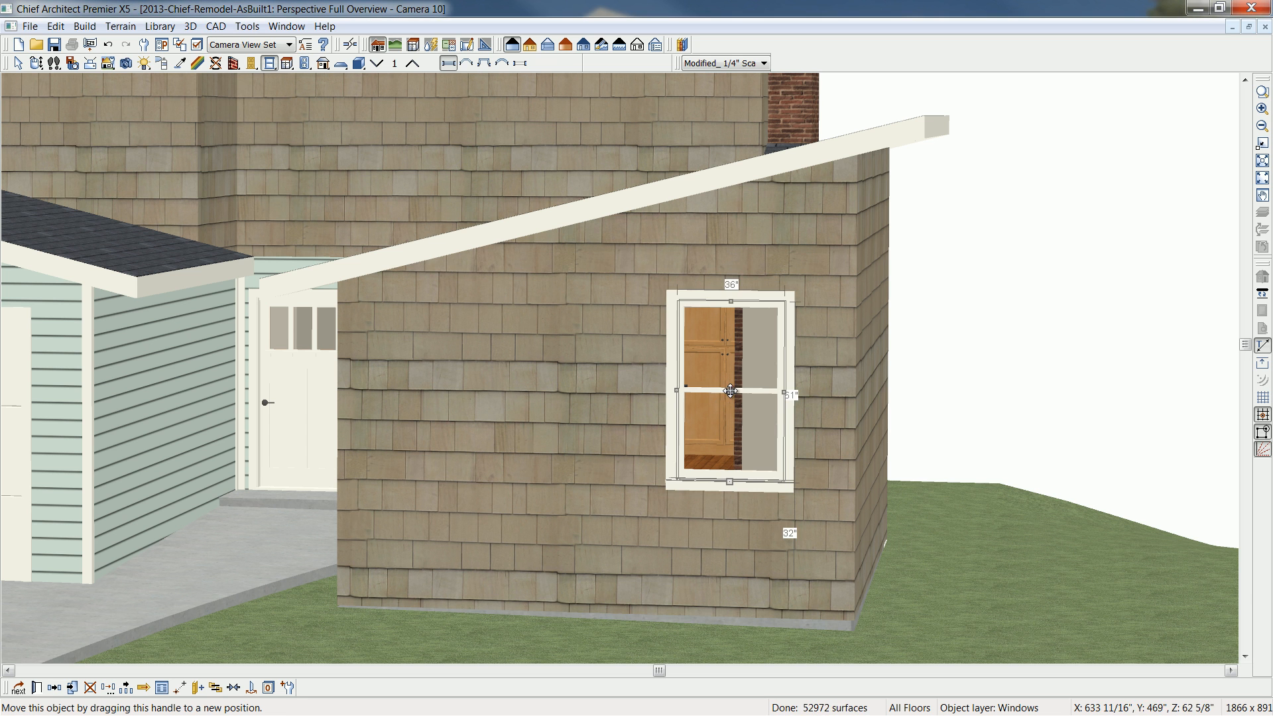
left_click_drag(730, 391, 706, 395)
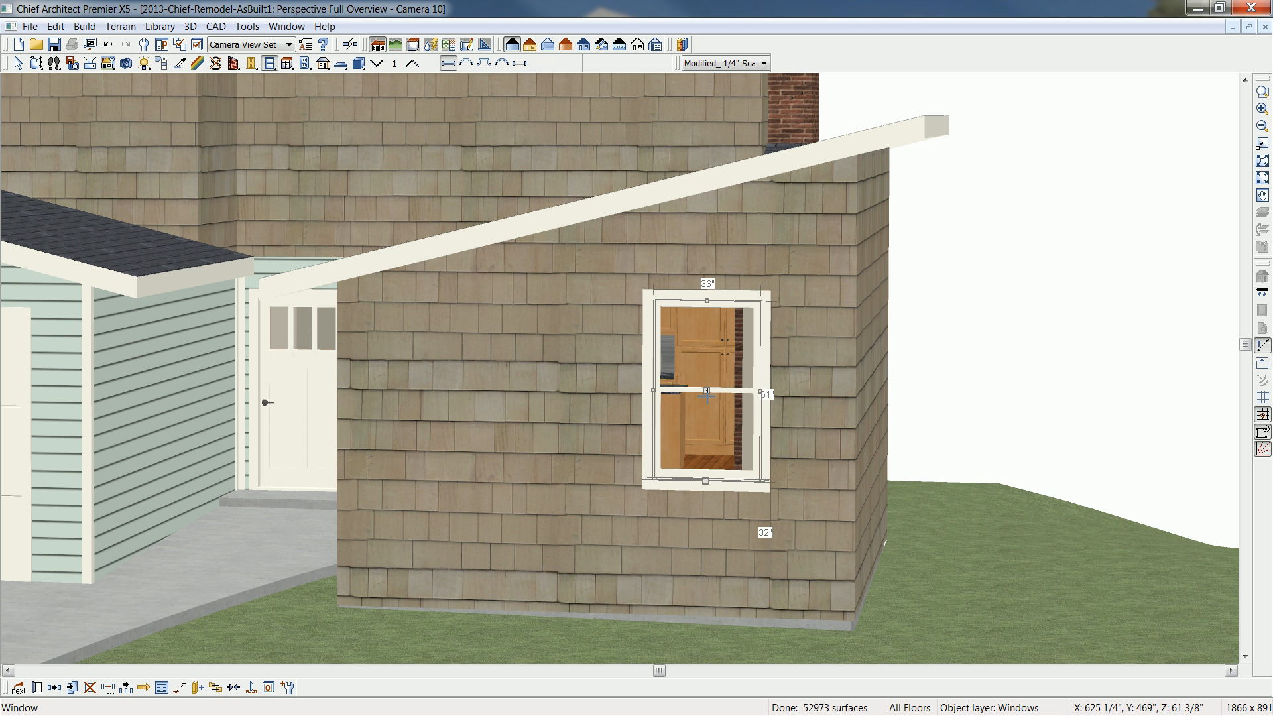
- Open the specification of the window in the addition's front wall
double_click(707, 395)
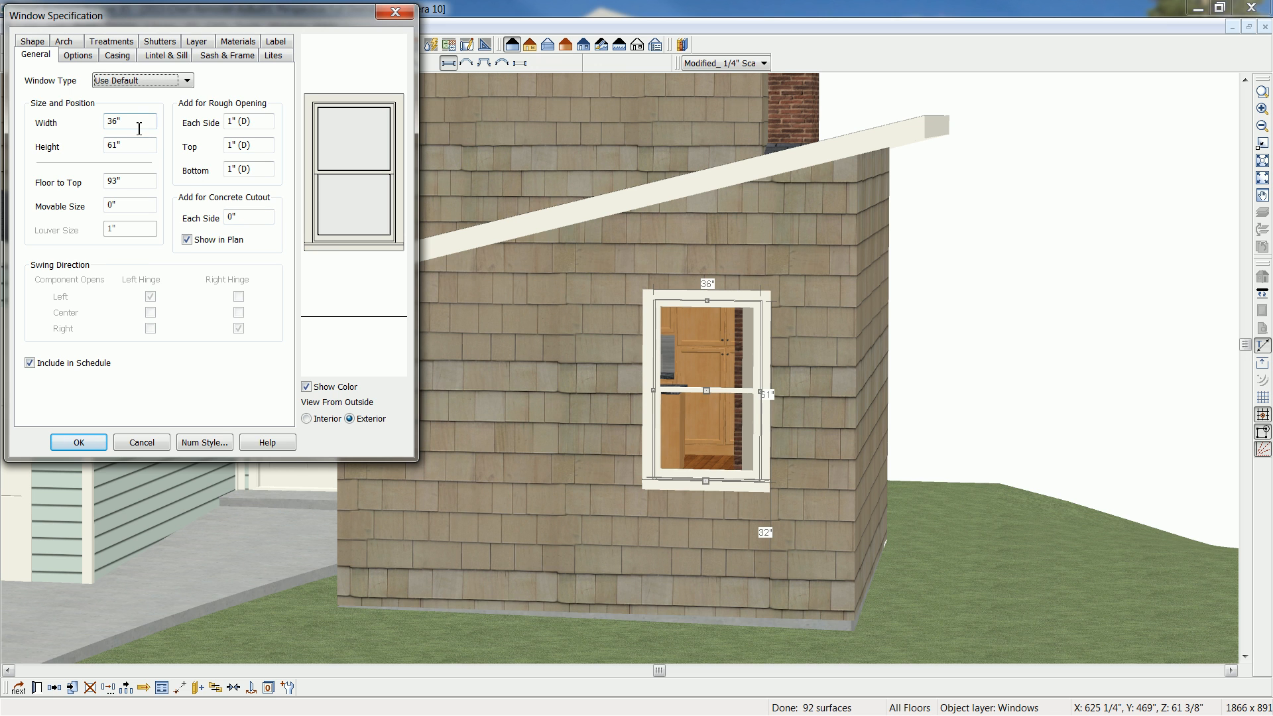
- Set the front wall window's type to Fixed Glass and turn off its exterior sill
left_click(185, 81)
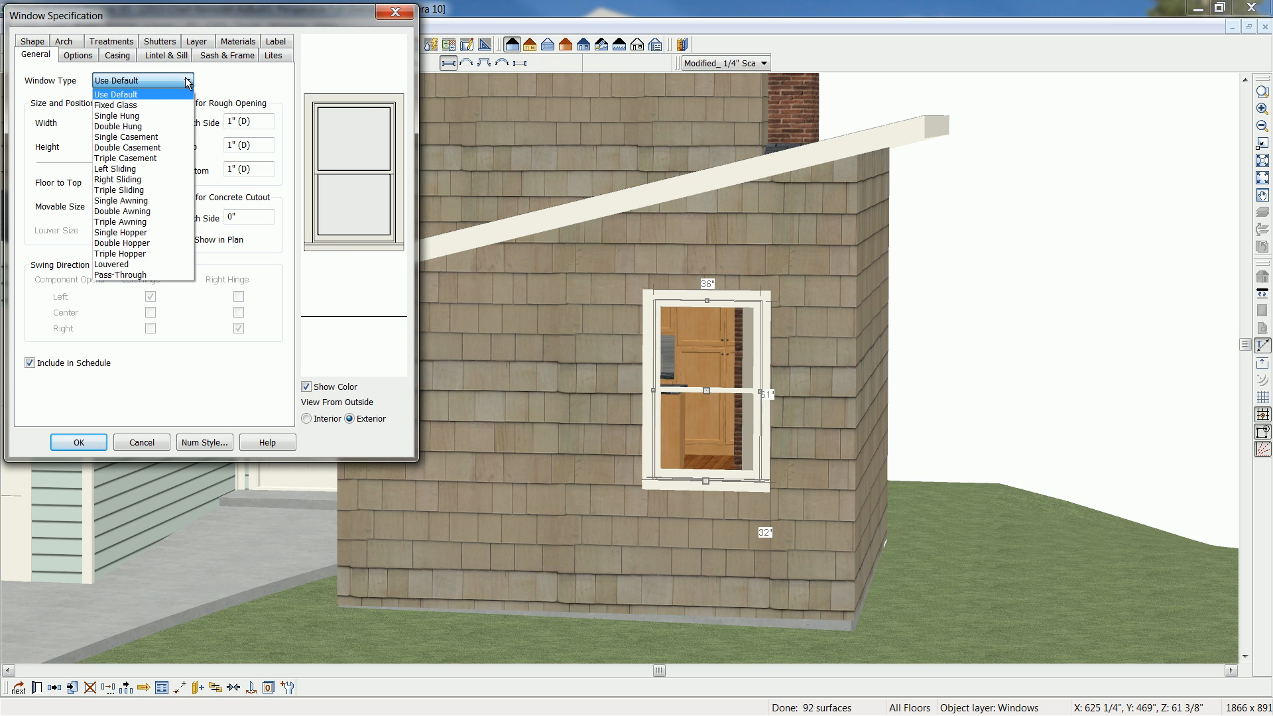
left_click(124, 106)
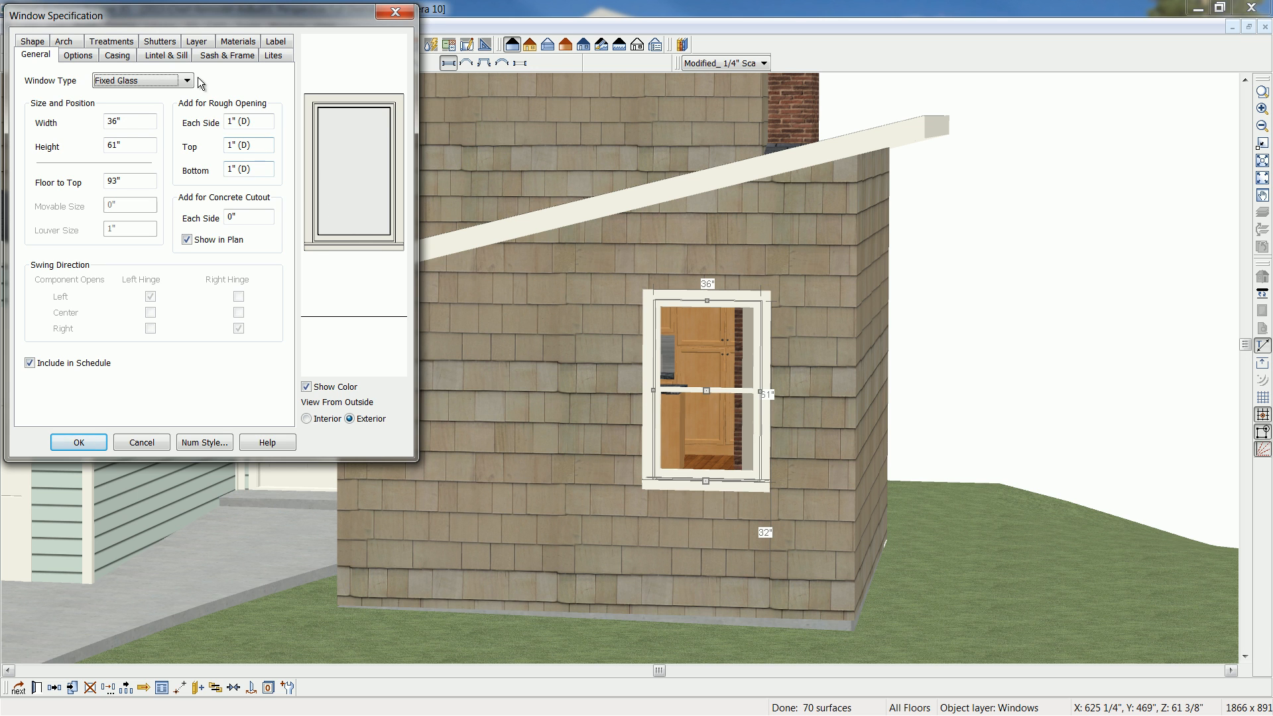
left_click(178, 57)
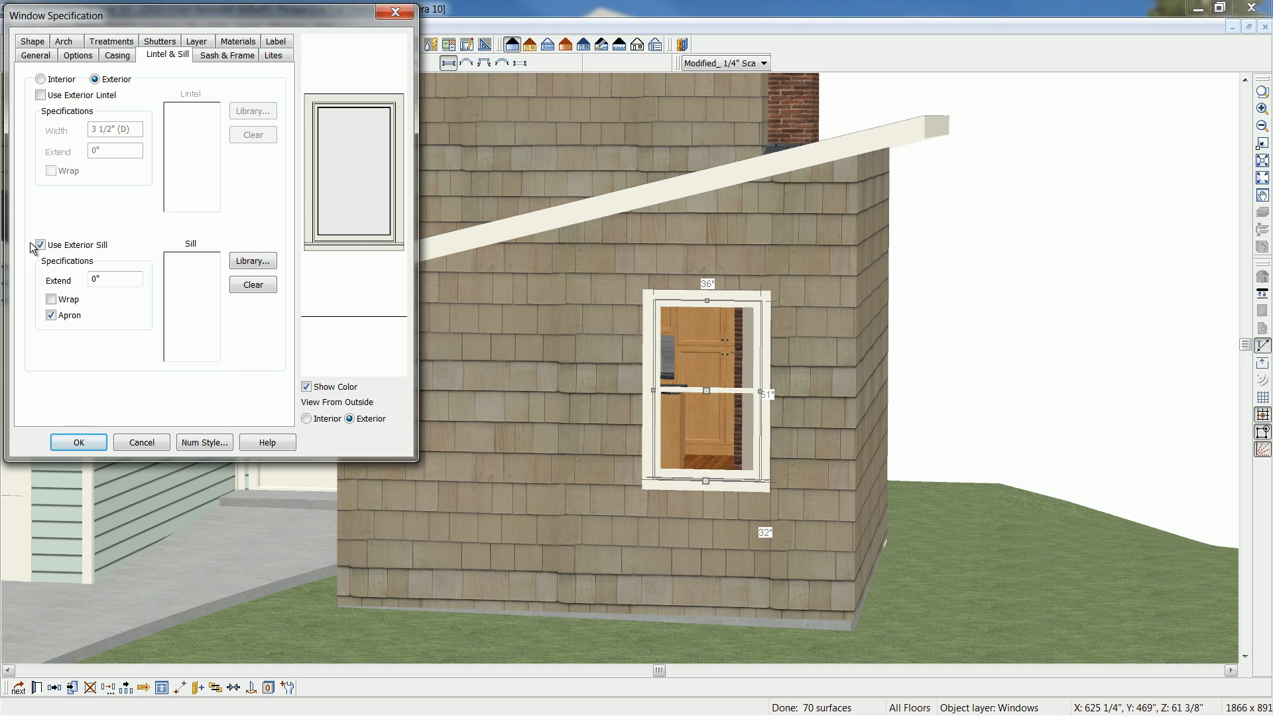
left_click(41, 245)
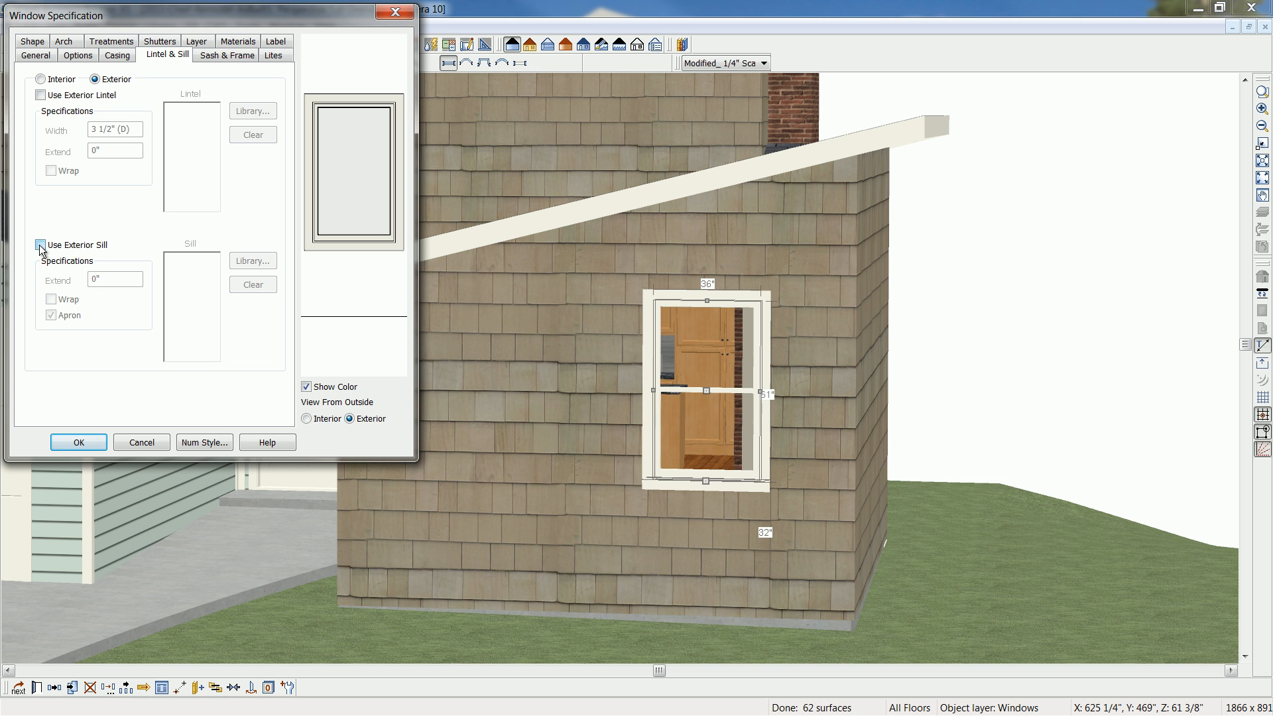
- Give the window 3 lites across and 4 vertical, with the Craftsman lite type
left_click(275, 56)
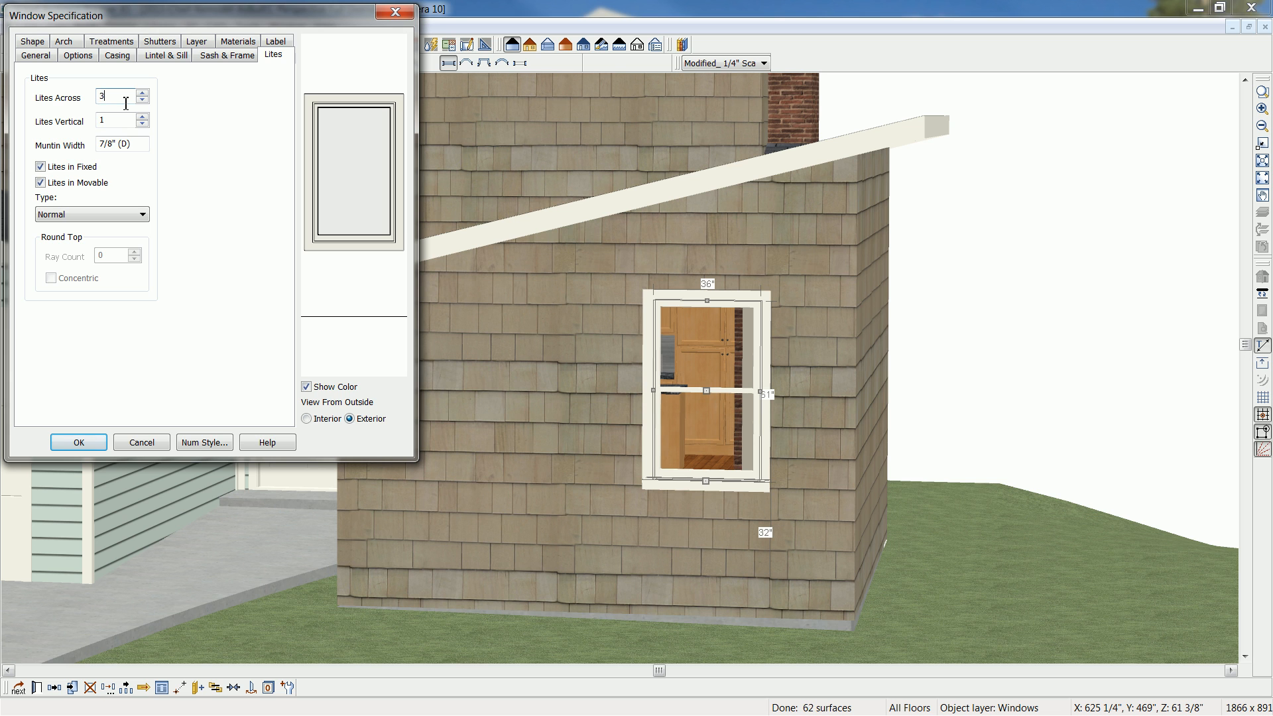
key("Tab")
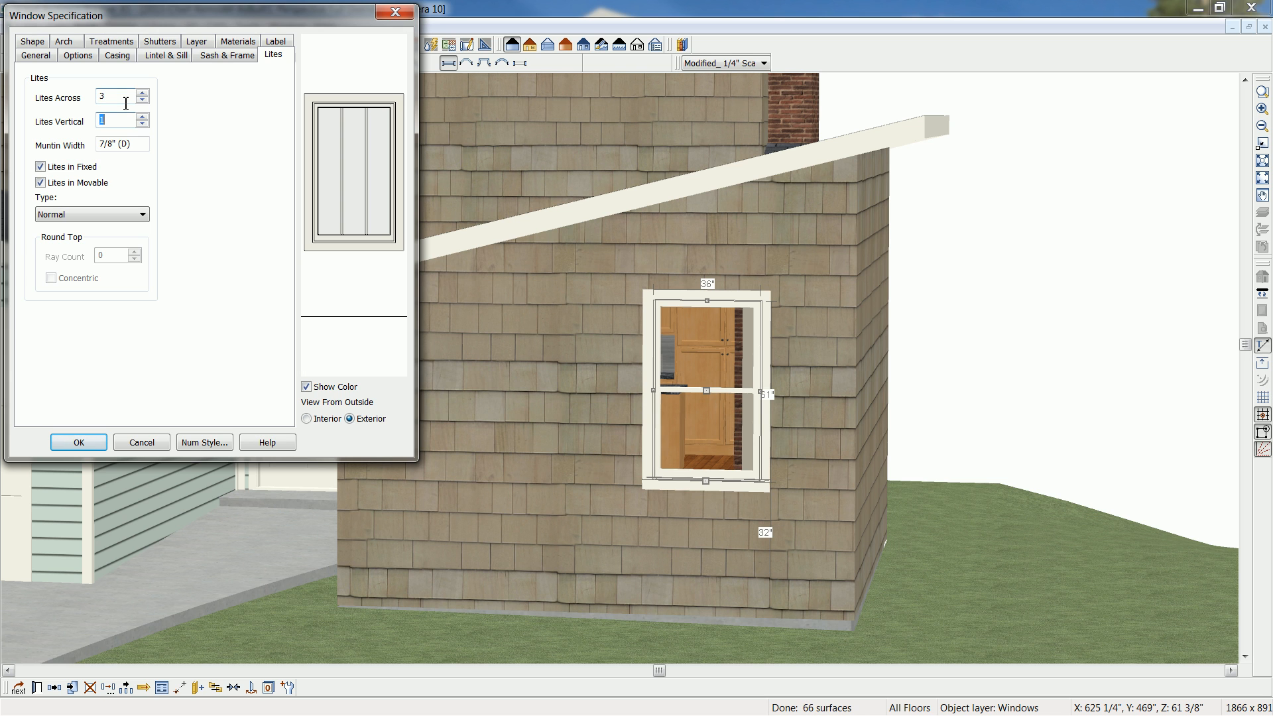
type("4")
left_click(144, 215)
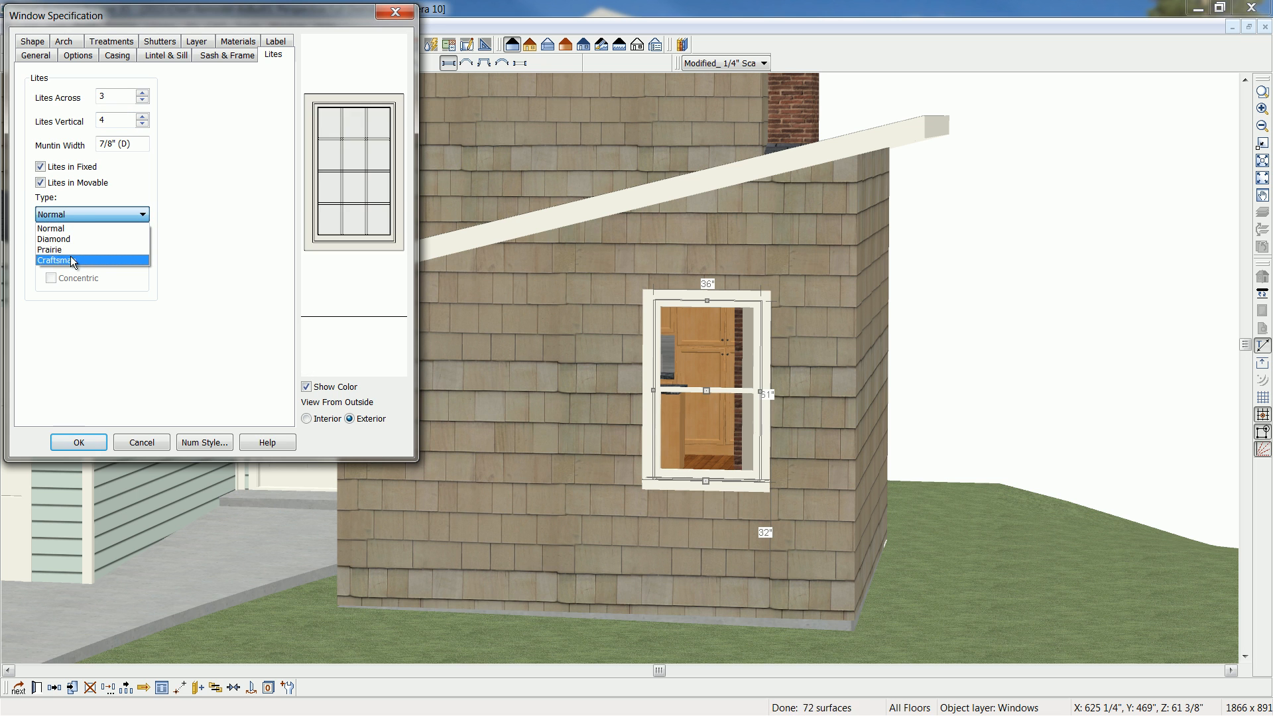
left_click(73, 261)
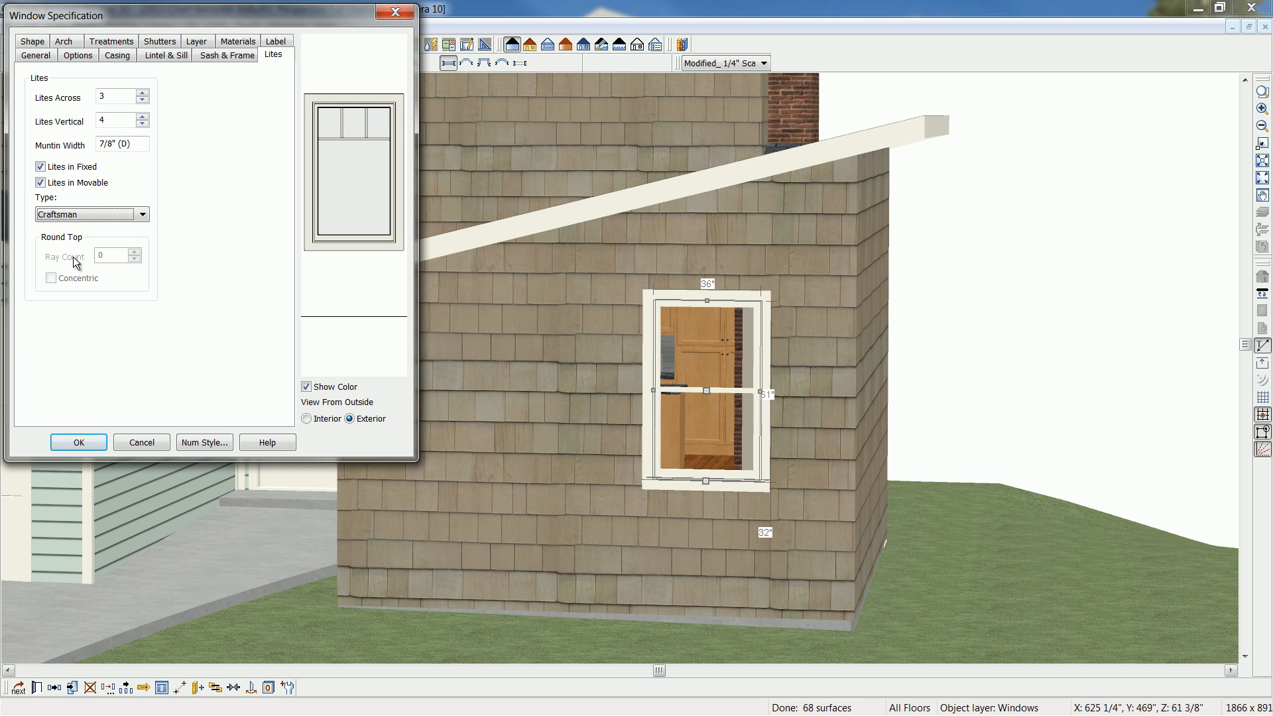
- Set the window's floor-to-top height to 101" and apply the specification
left_click(173, 54)
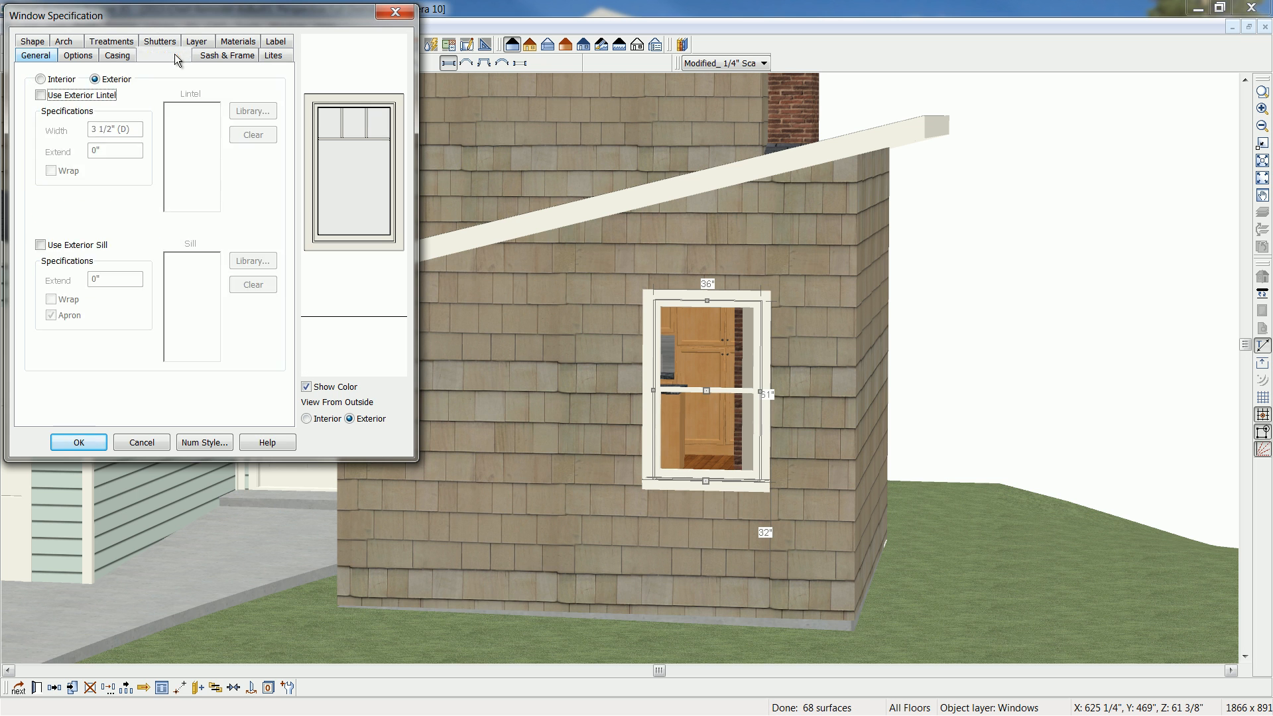
left_click(50, 57)
double_click(130, 181)
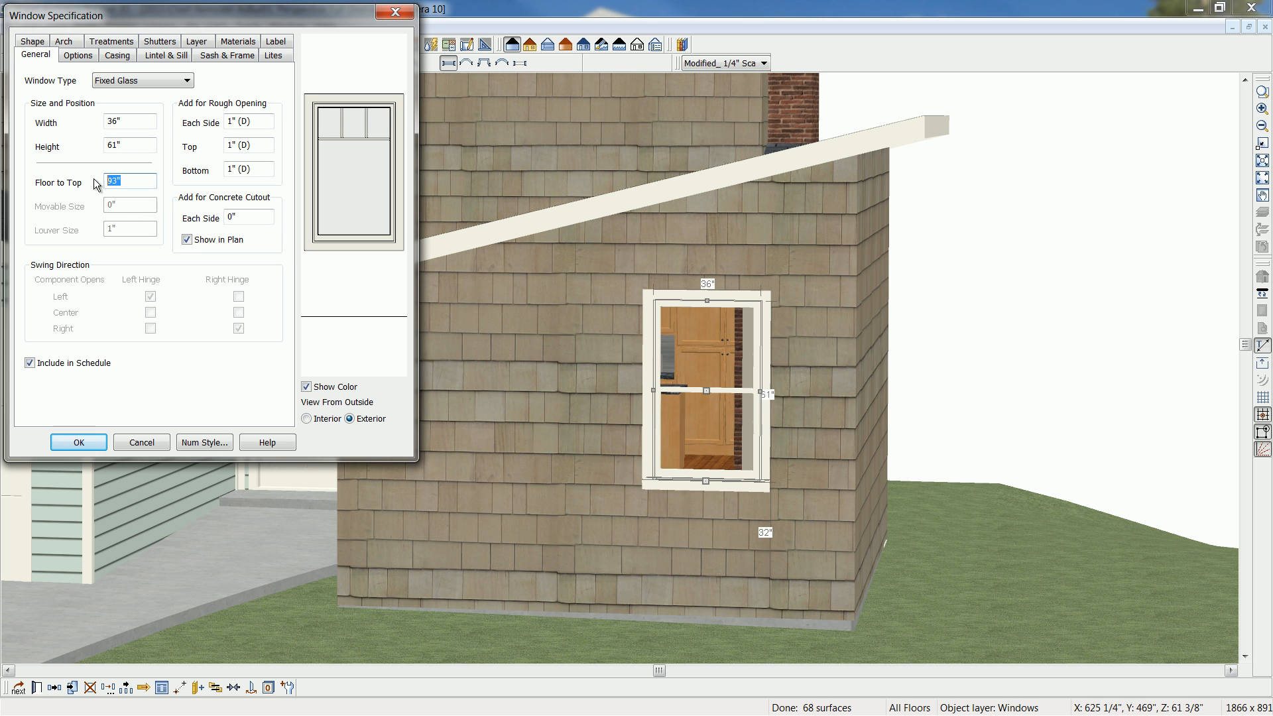
type("101")
left_click(71, 440)
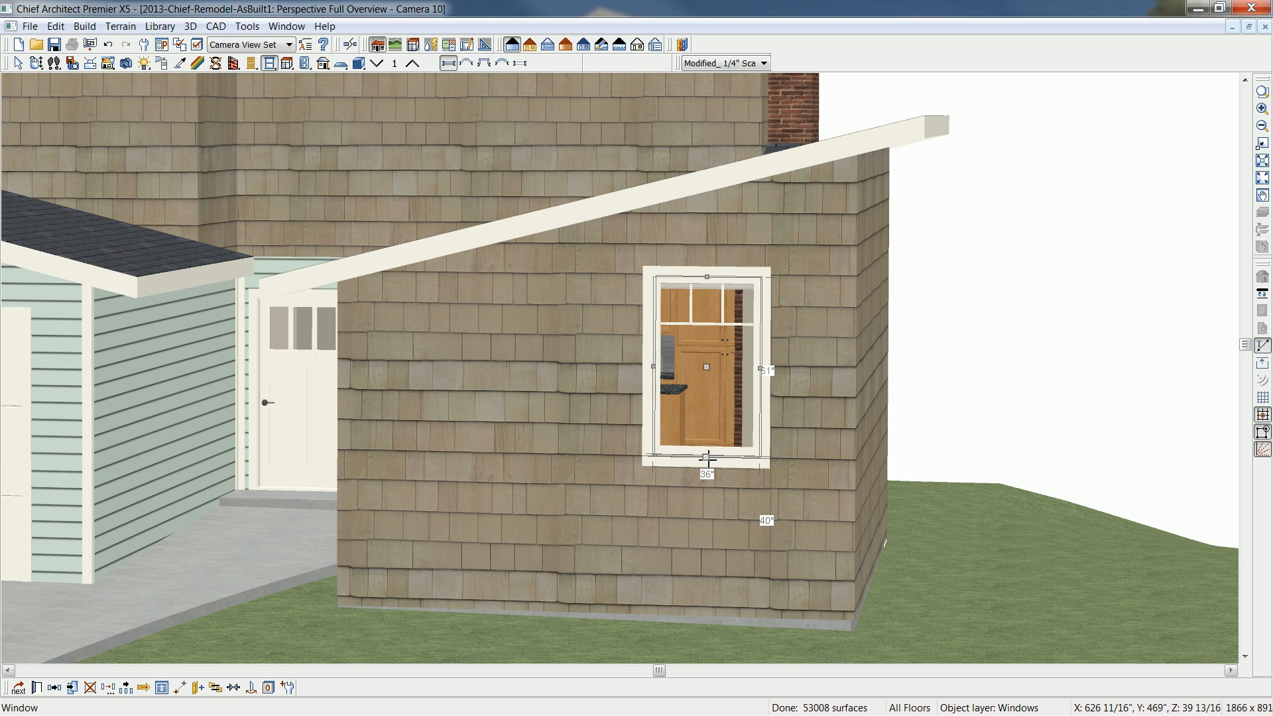
- Stretch the front window's bottom edge down toward the floor and set the window's height to 84"
left_click_drag(707, 458, 711, 546)
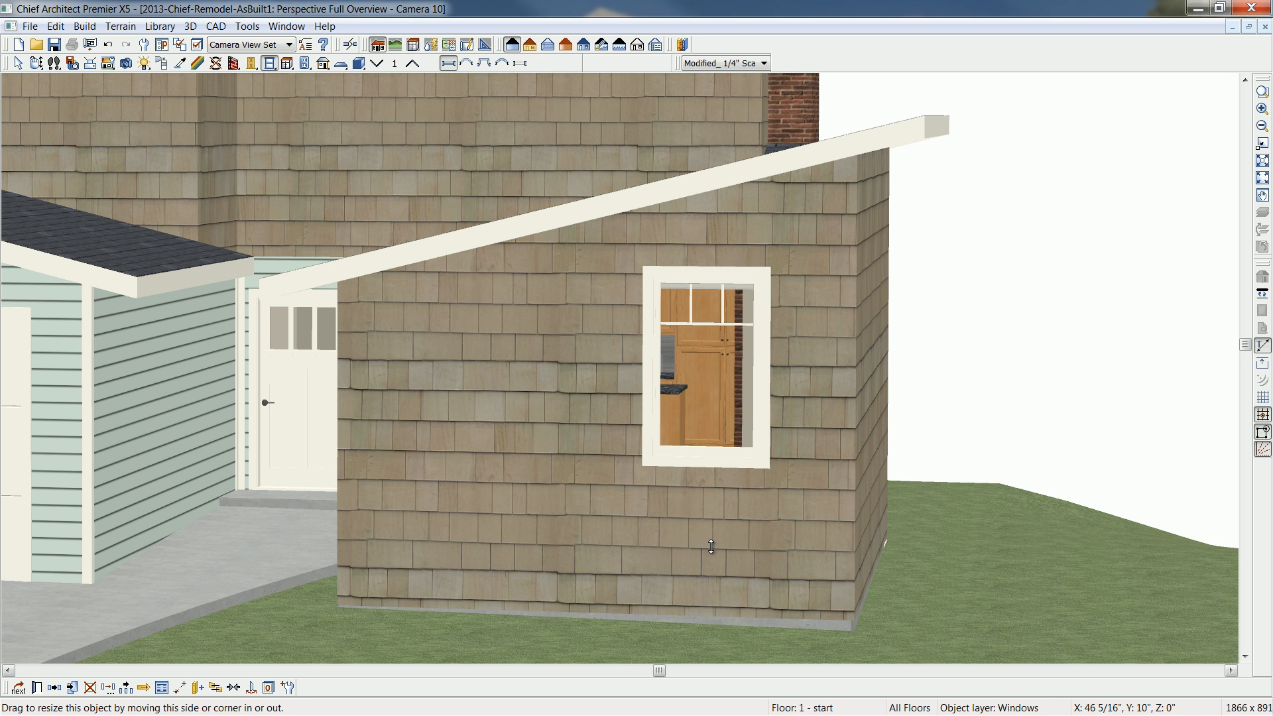
double_click(706, 522)
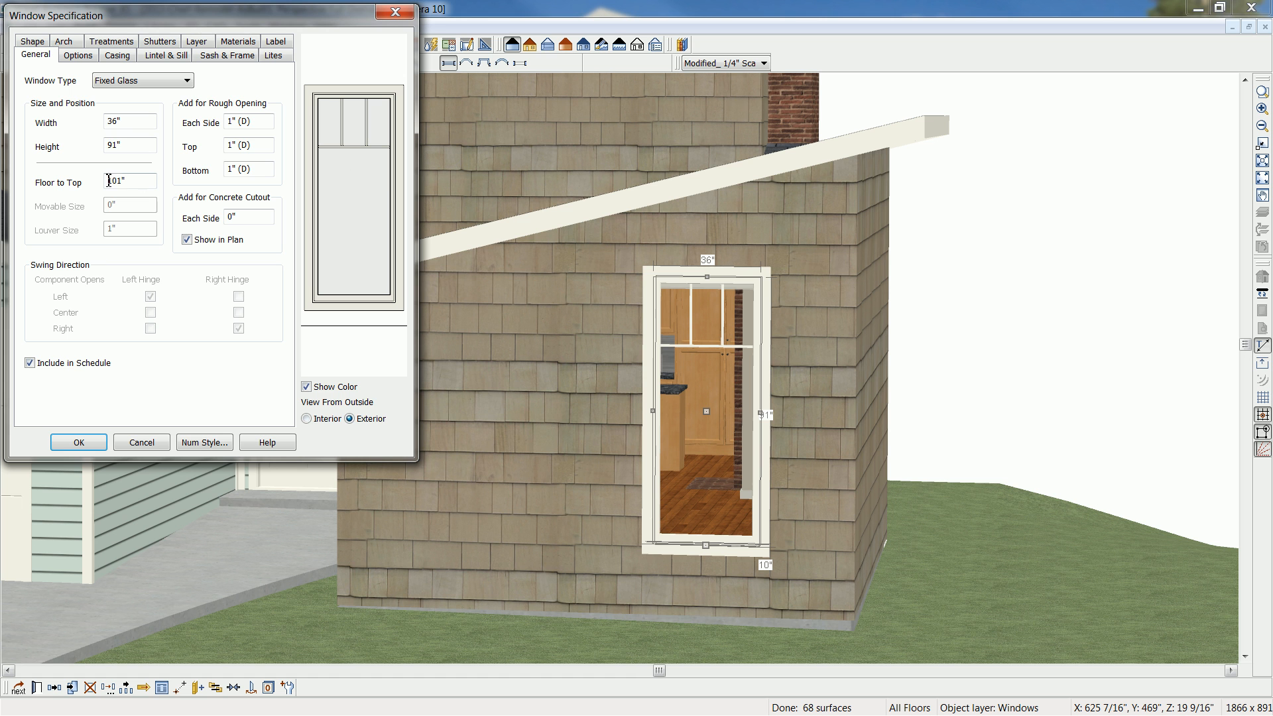
double_click(125, 146)
type("84")
left_click(93, 448)
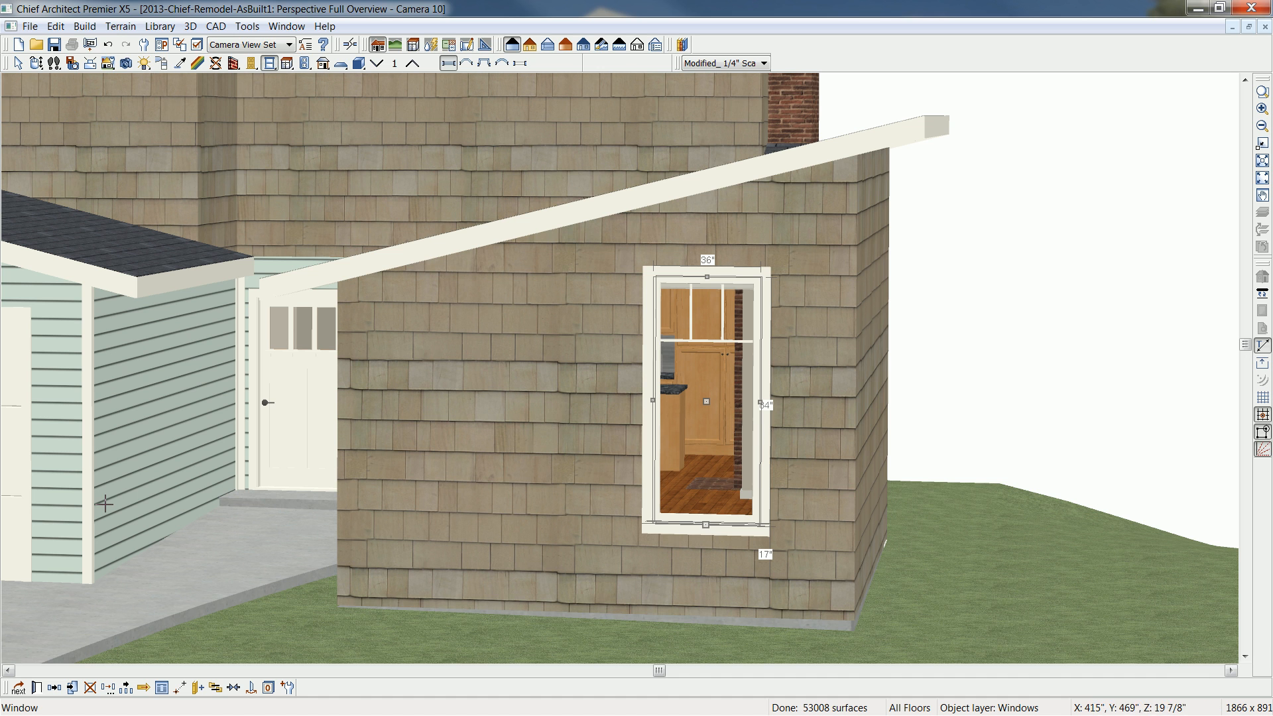
- Copy the tall front window directly alongside the original on the side toward the garage, forming an adjoining pair
left_click(54, 687)
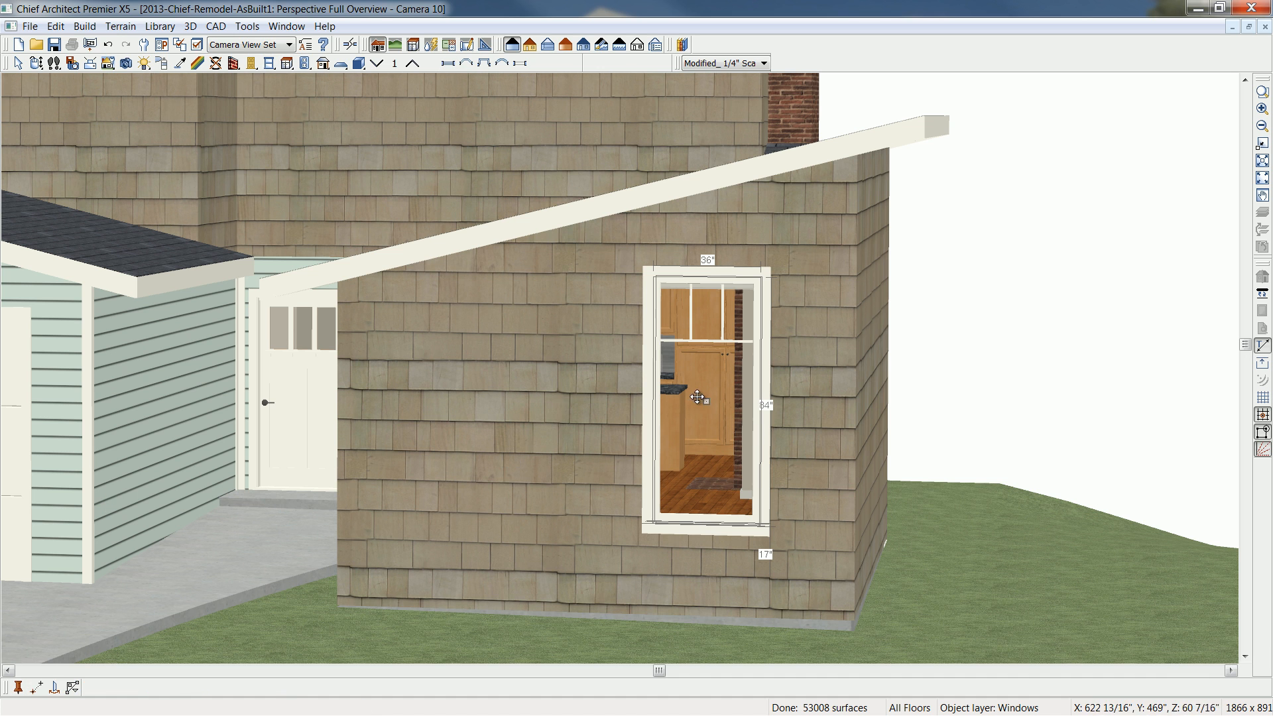
left_click_drag(706, 399, 579, 392)
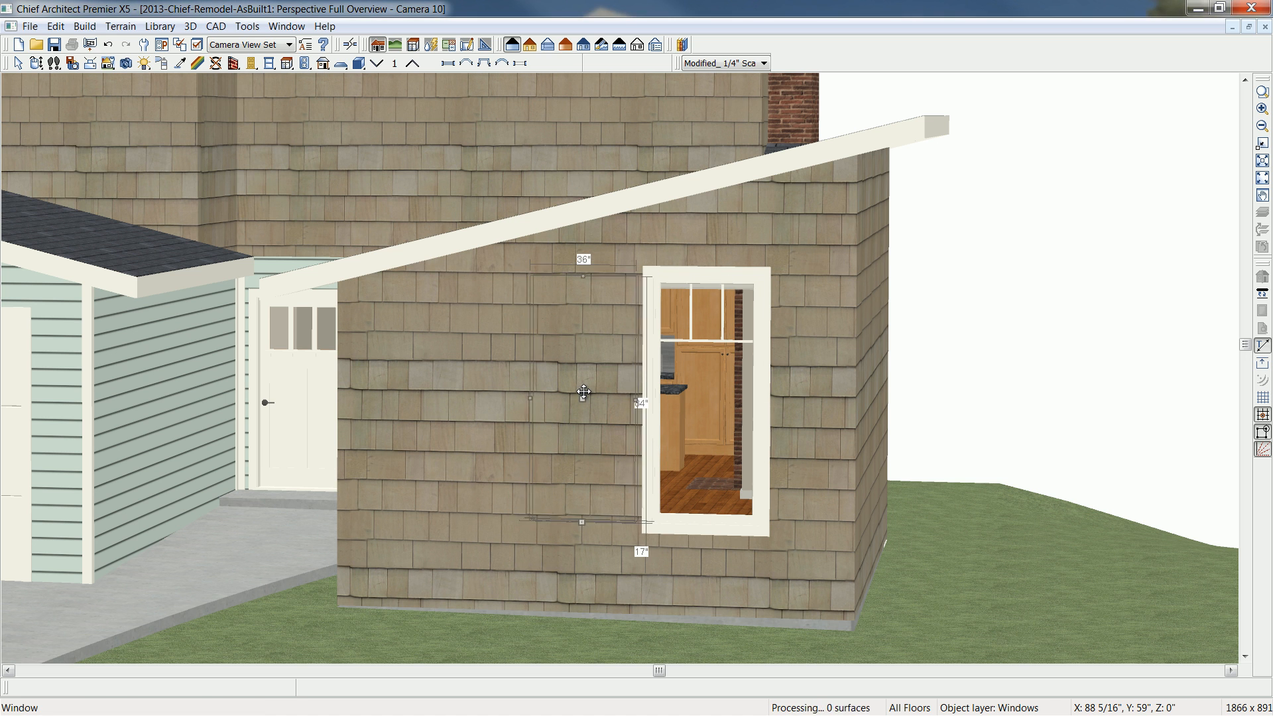
key("space")
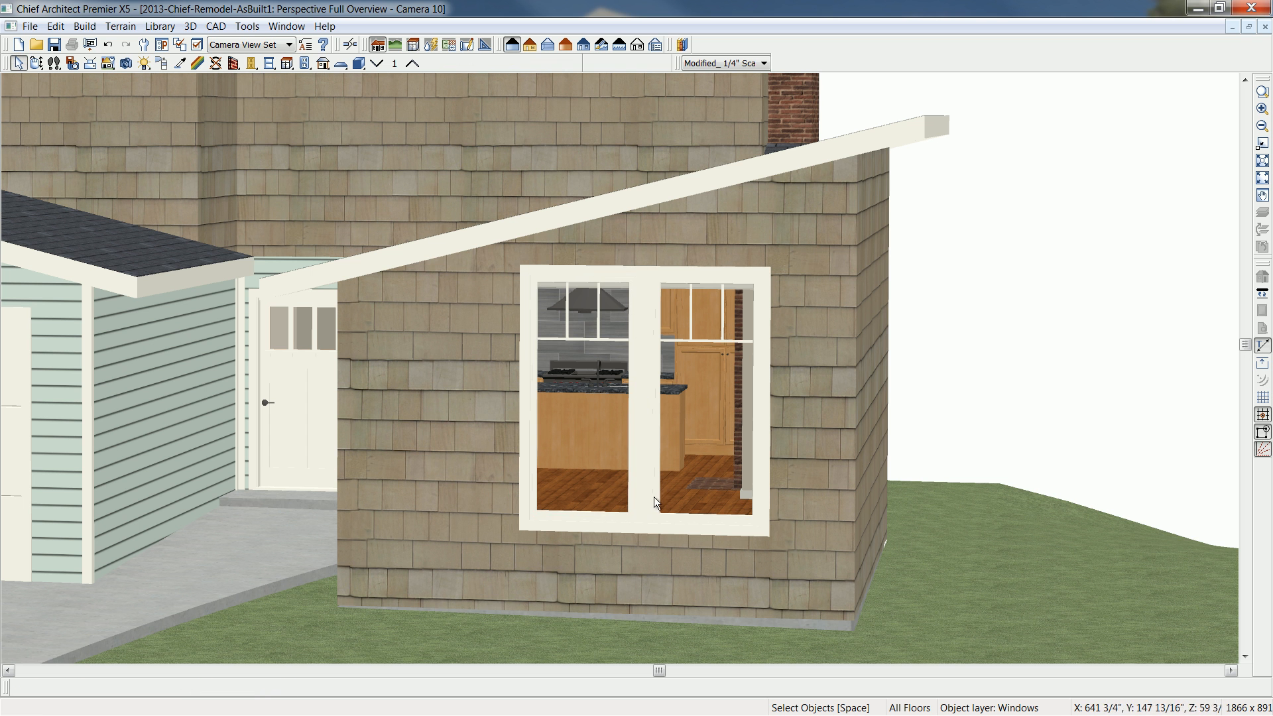
- Delete the existing entry door in the wall between the garage and the addition
left_click(37, 63)
left_click_drag(261, 289, 307, 372)
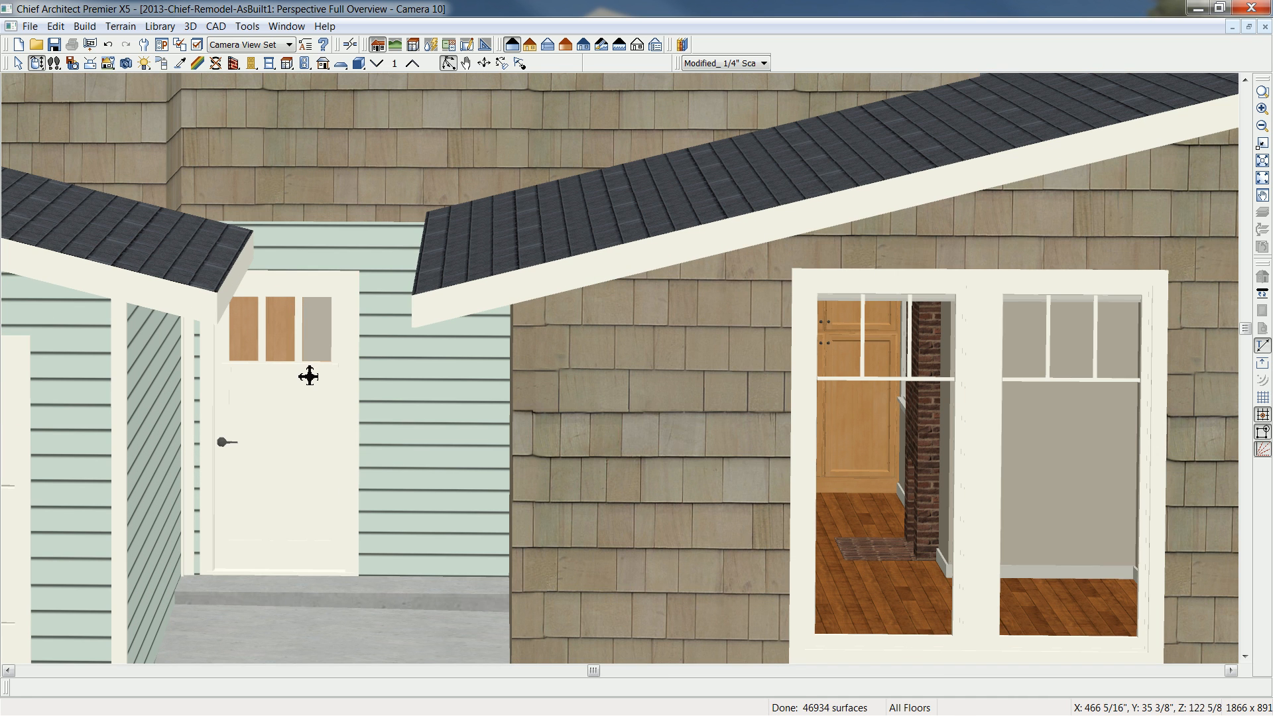
left_click(287, 423)
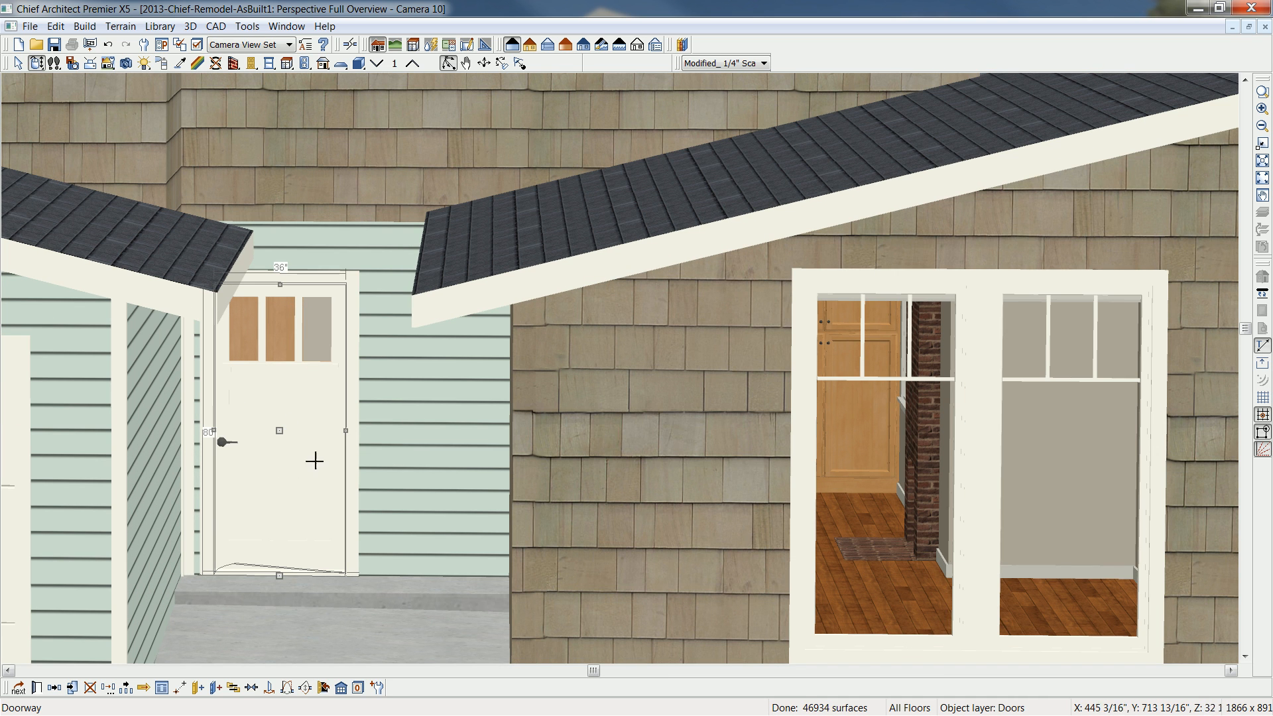
key("Delete")
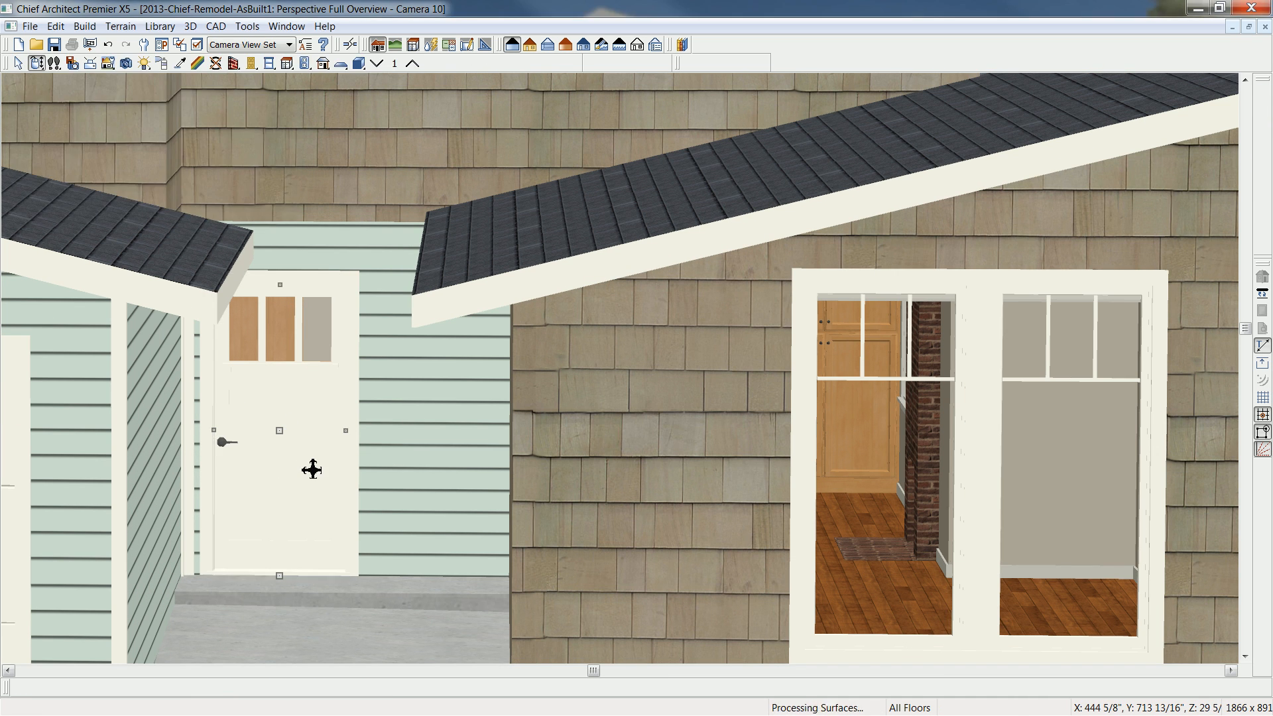
- Browse the library's user, core and manufacturer catalogs for a replacement entry door
left_click(682, 44)
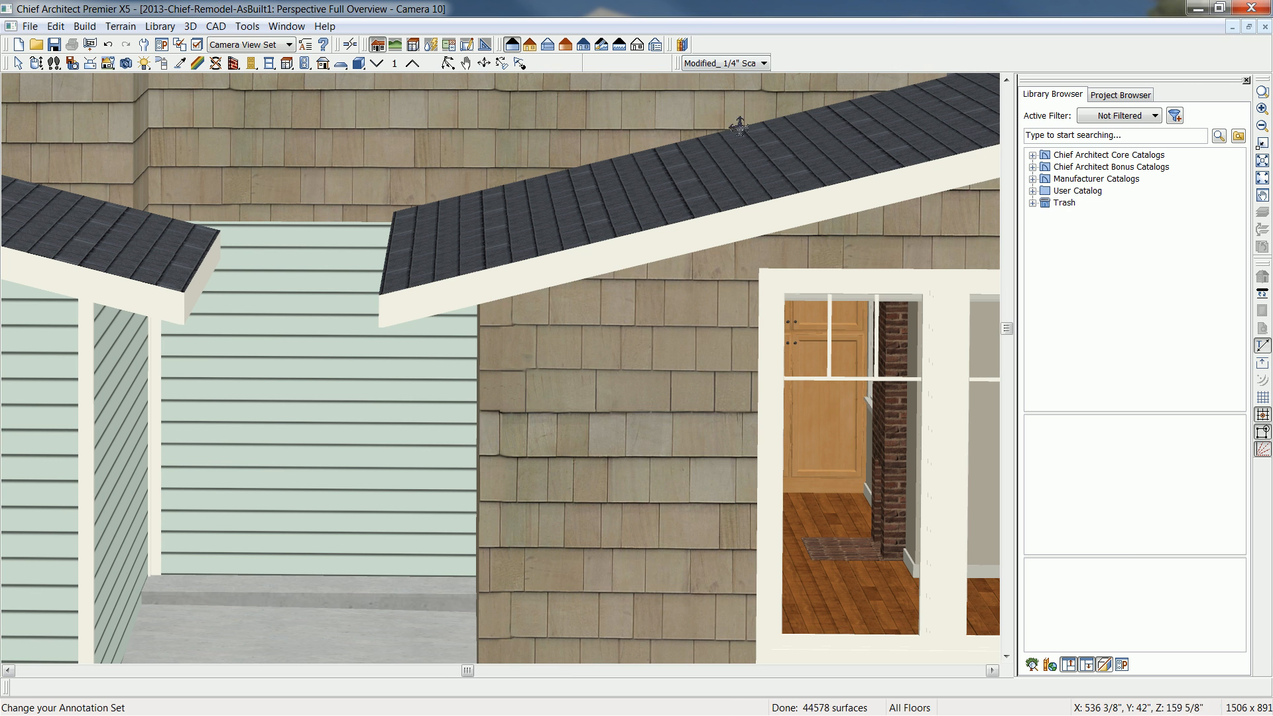
left_click(1033, 191)
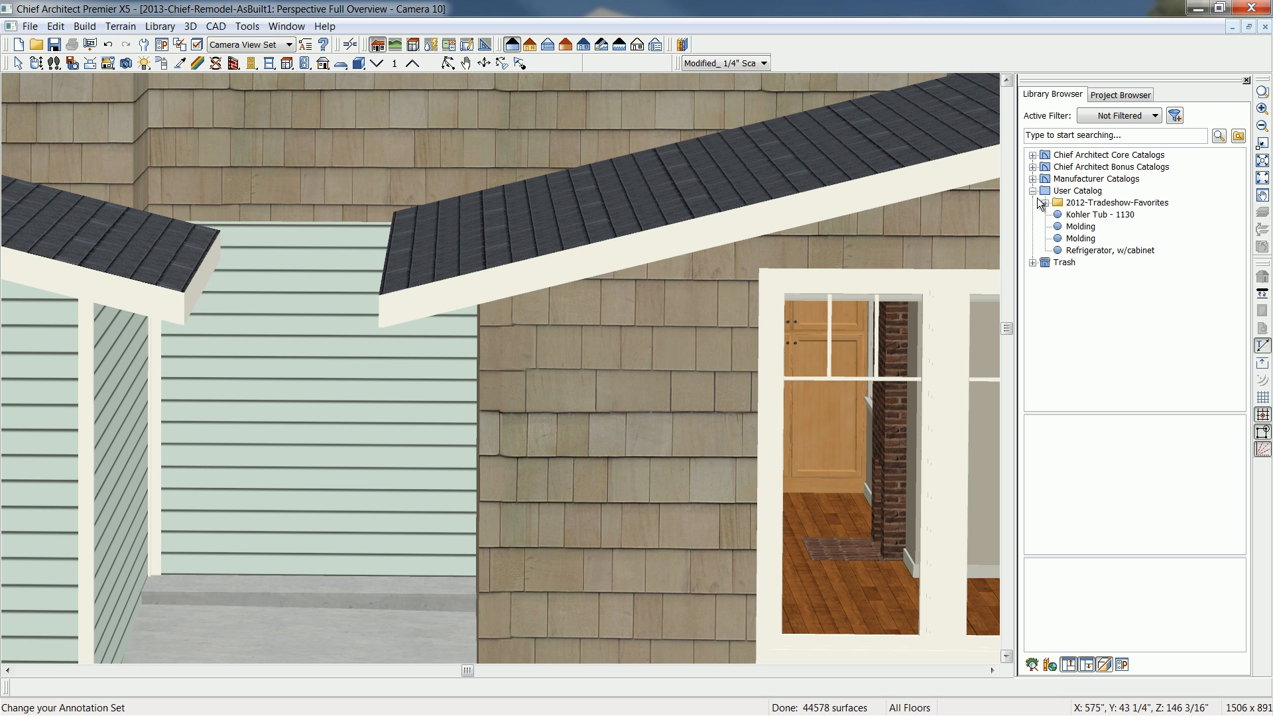
left_click(1033, 155)
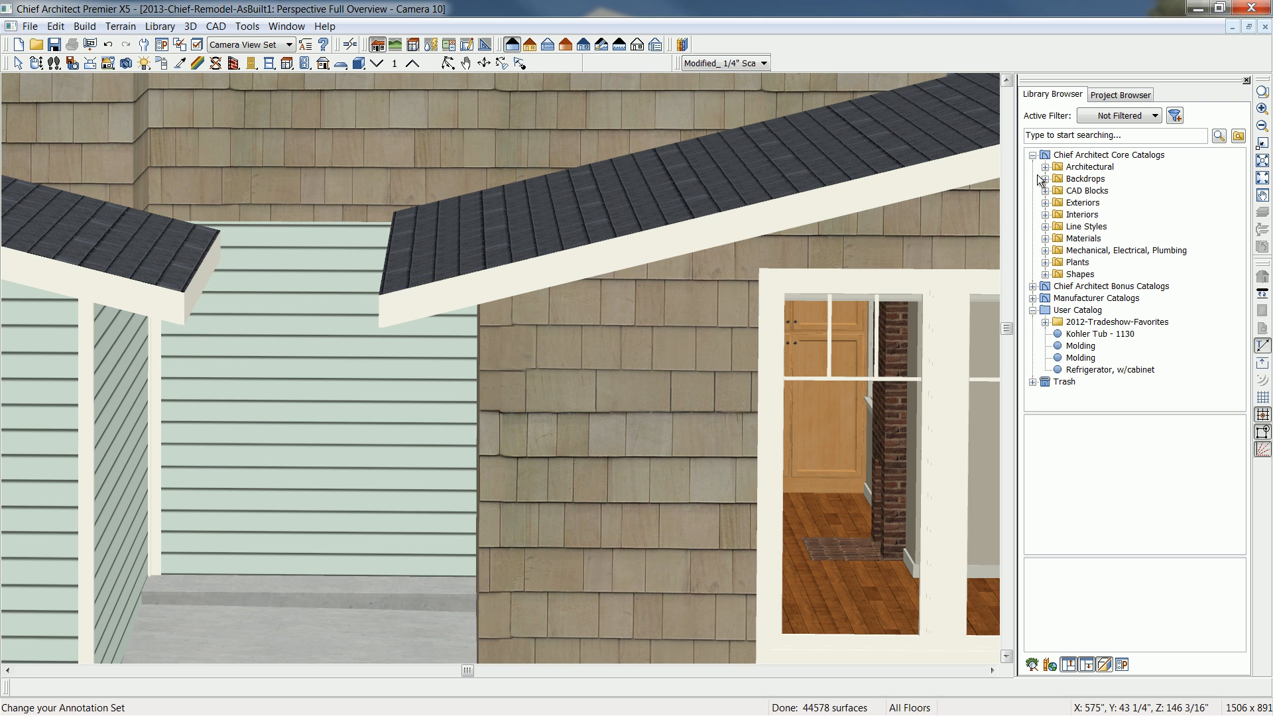
left_click(1033, 298)
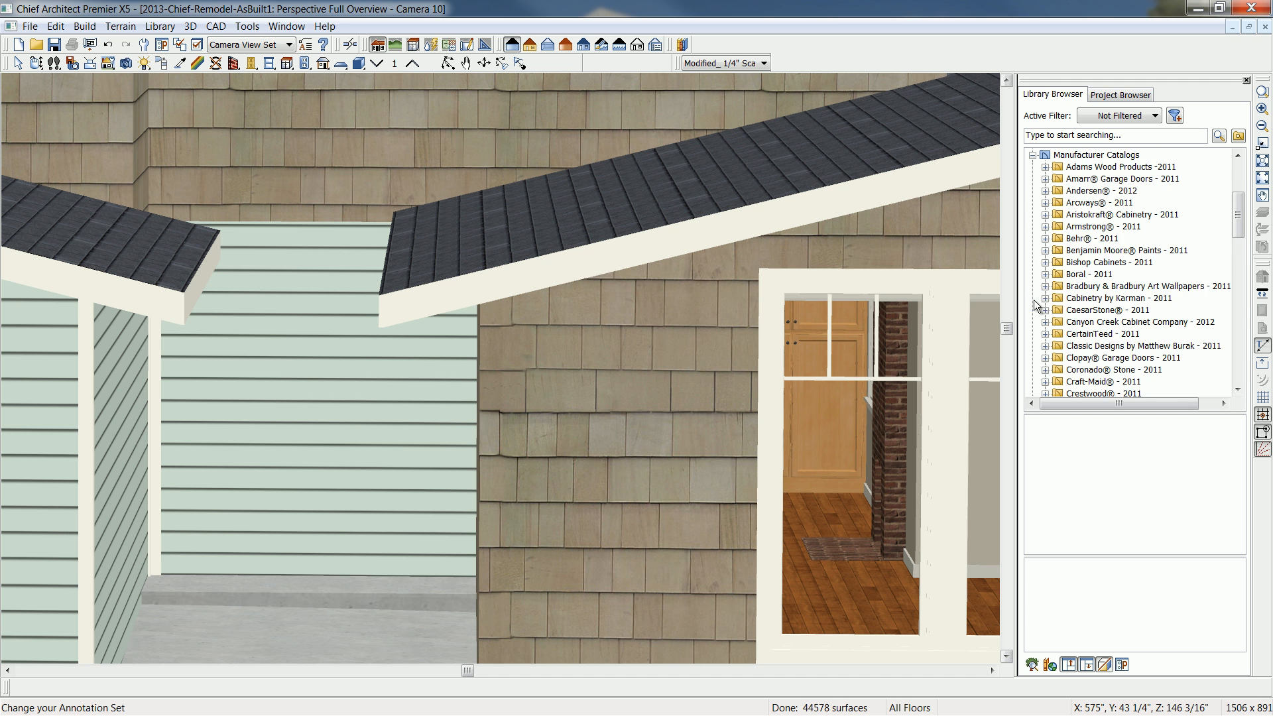
scroll(1120, 260, "down", 8)
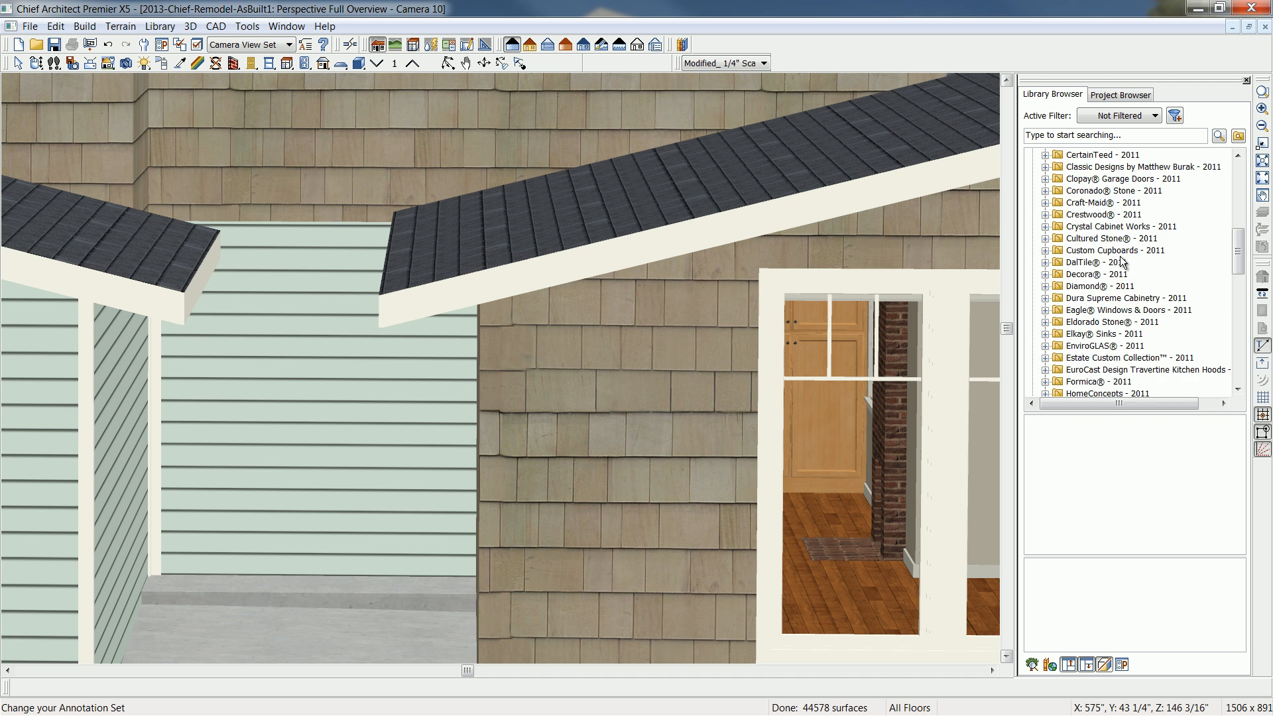
scroll(1120, 261, "down", 1)
scroll(1120, 260, "up", 3)
- Search the library for "entry door" and place the Simpson, Prairie Door-Sidelite-Mulled unit in the wall between garage and addition
left_click(1143, 133)
type("entry door")
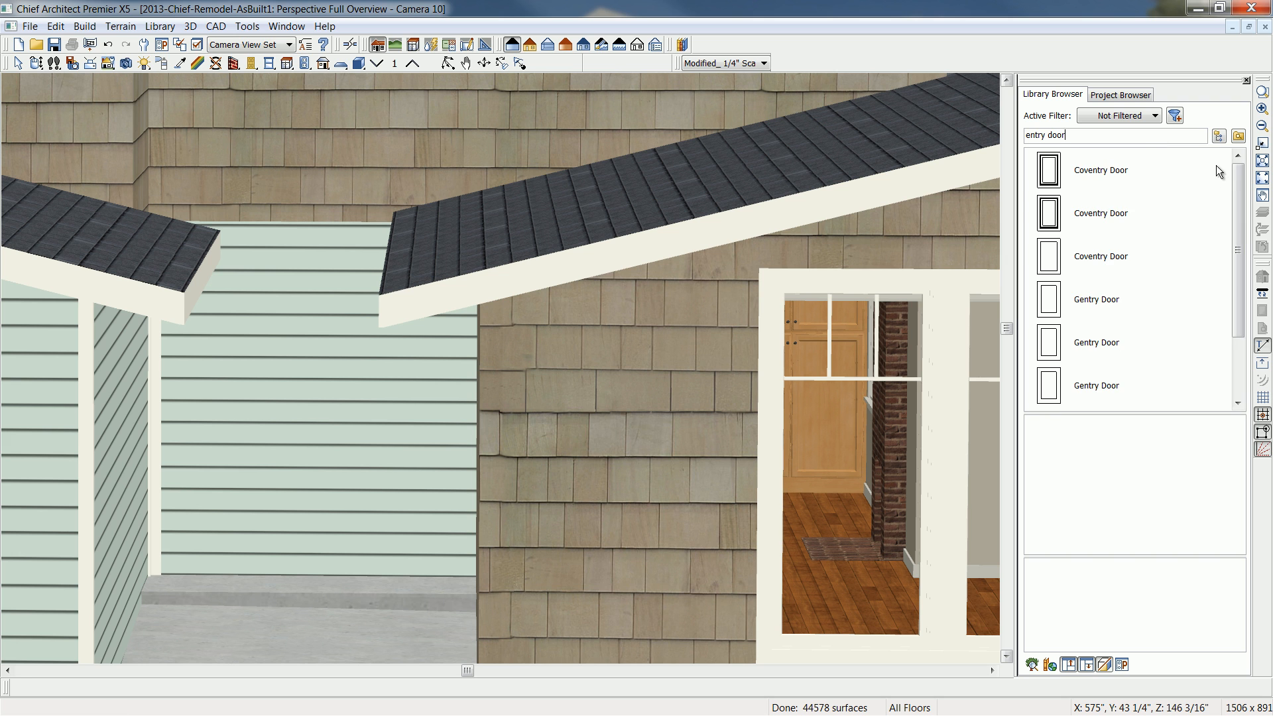
scroll(1240, 349, "down", 1)
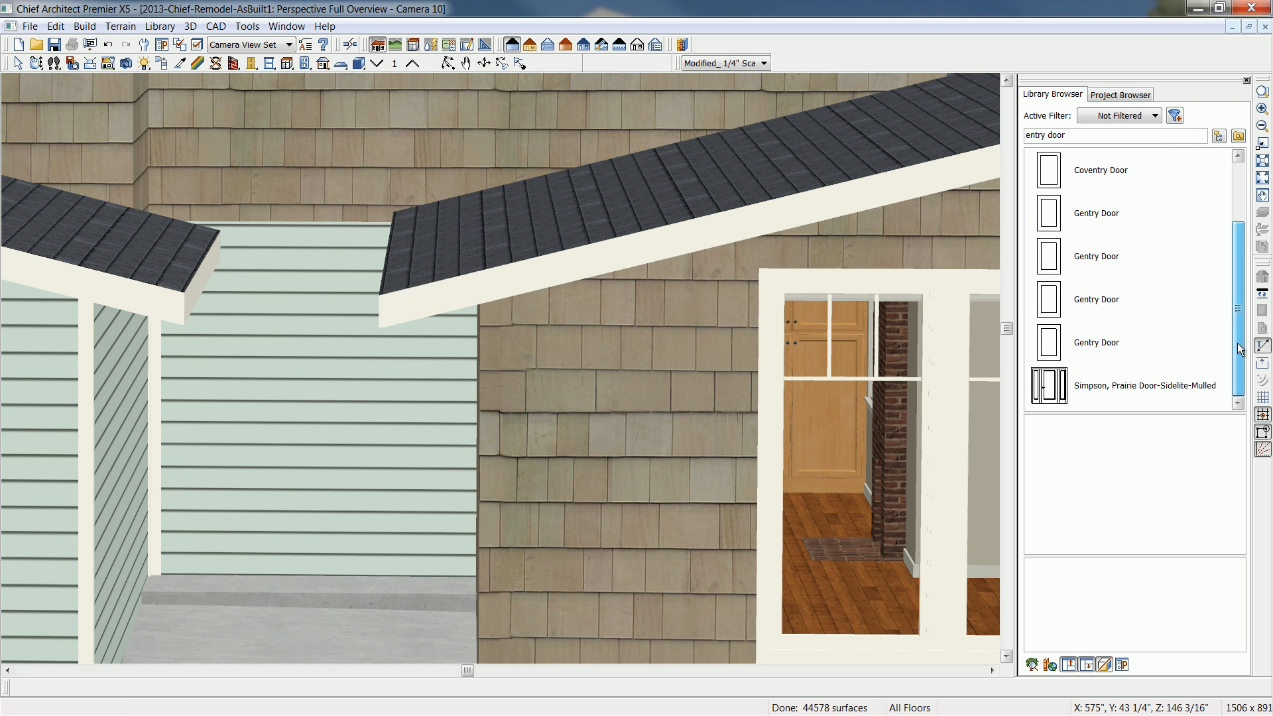
left_click(1149, 386)
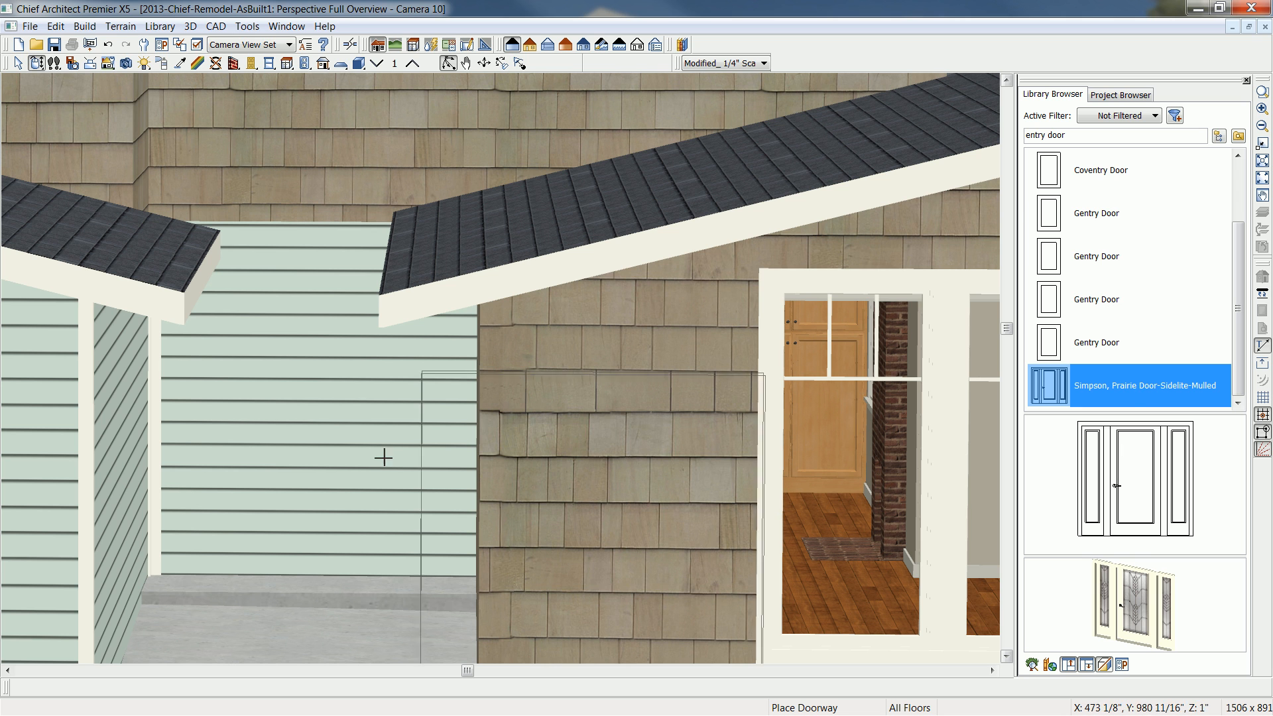
left_click(321, 447)
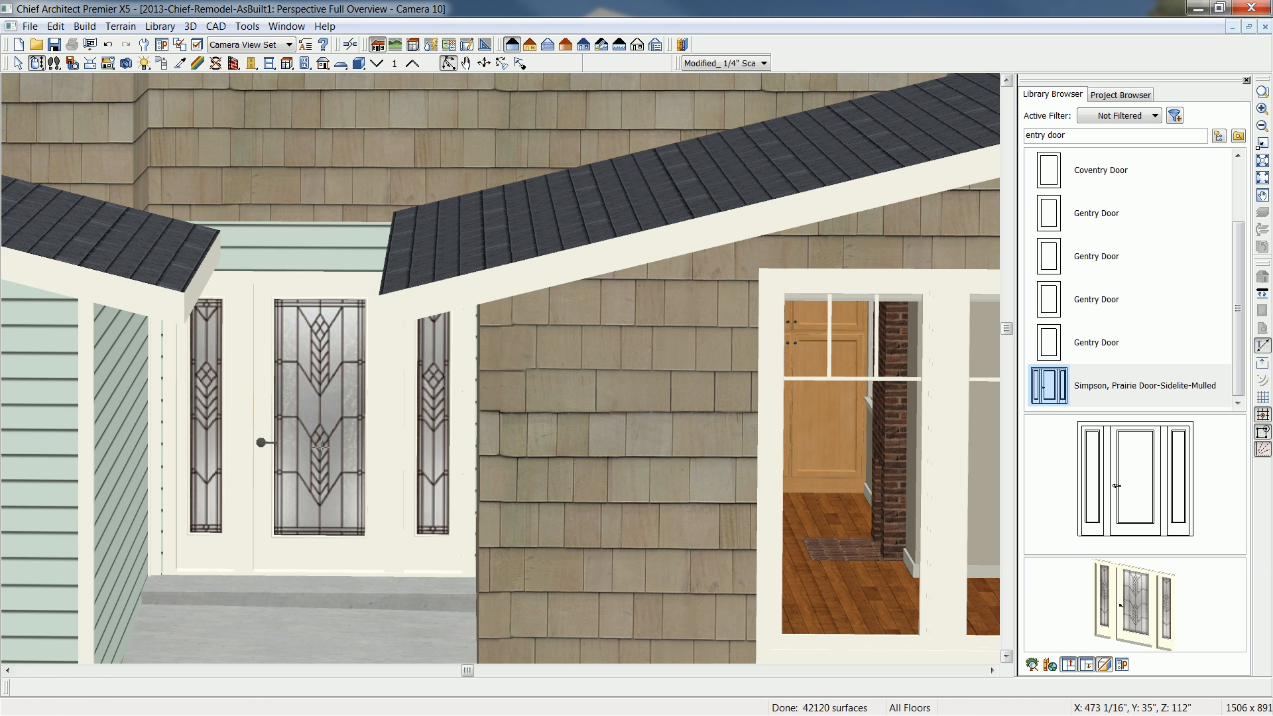
- Center the new sidelite door unit on the wall between the garage and the addition
left_click(321, 446)
left_click(256, 690)
left_click(318, 594)
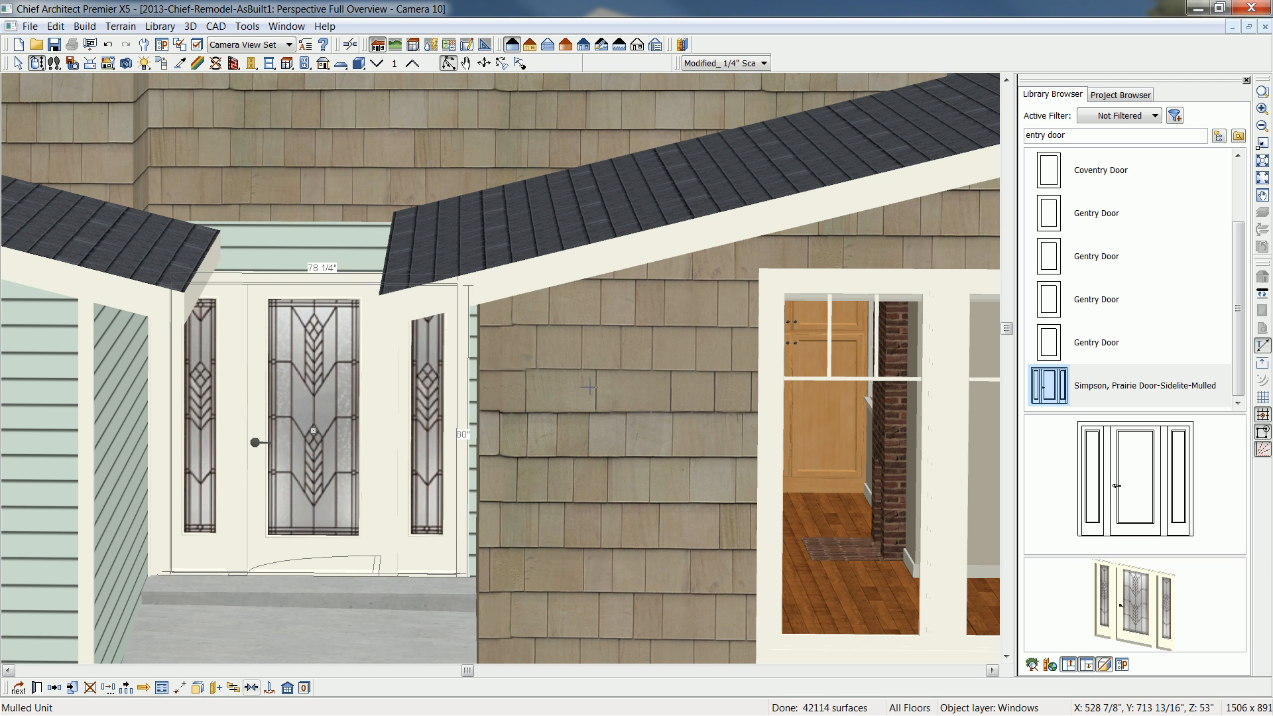
- Place a window in the addition's outer side wall, near its front corner
left_click(39, 63)
scroll(382, 298, "down", 5)
left_click_drag(495, 317, 375, 286)
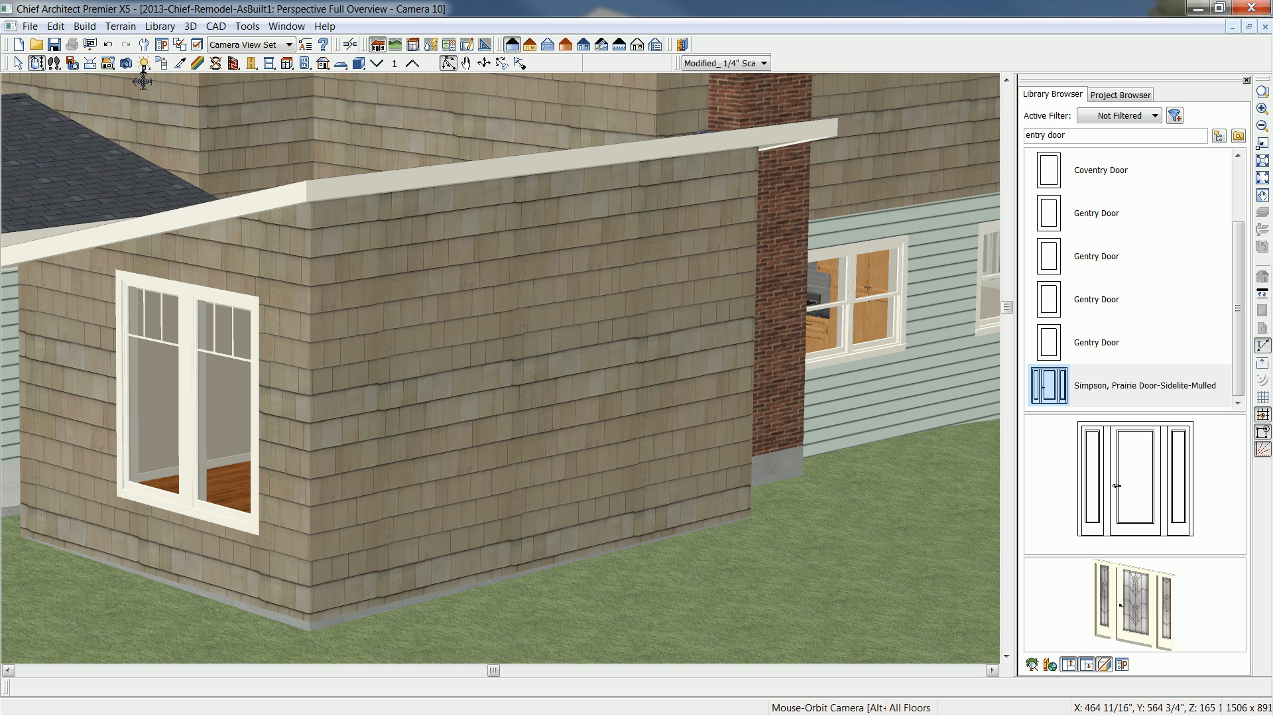
left_click(269, 62)
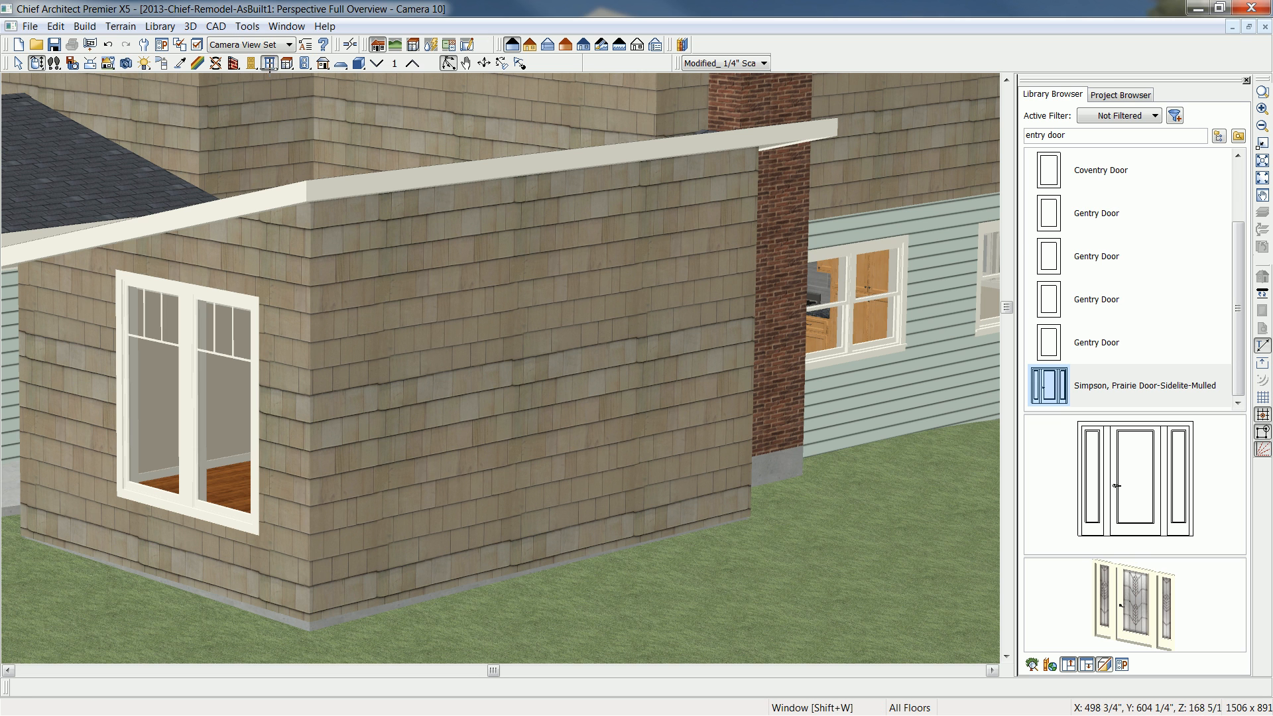
left_click(415, 406)
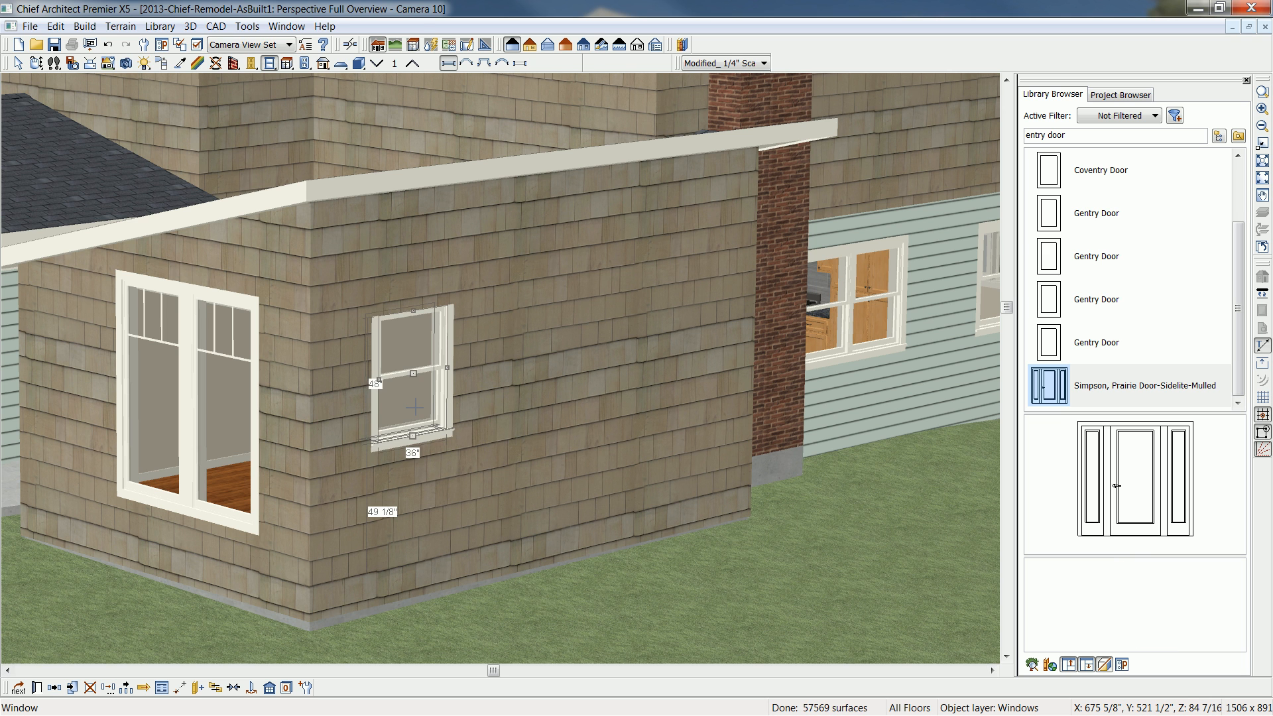
- Make the new side-wall window a Fixed Glass type, 30 inches wide and 36 inches high
double_click(414, 405)
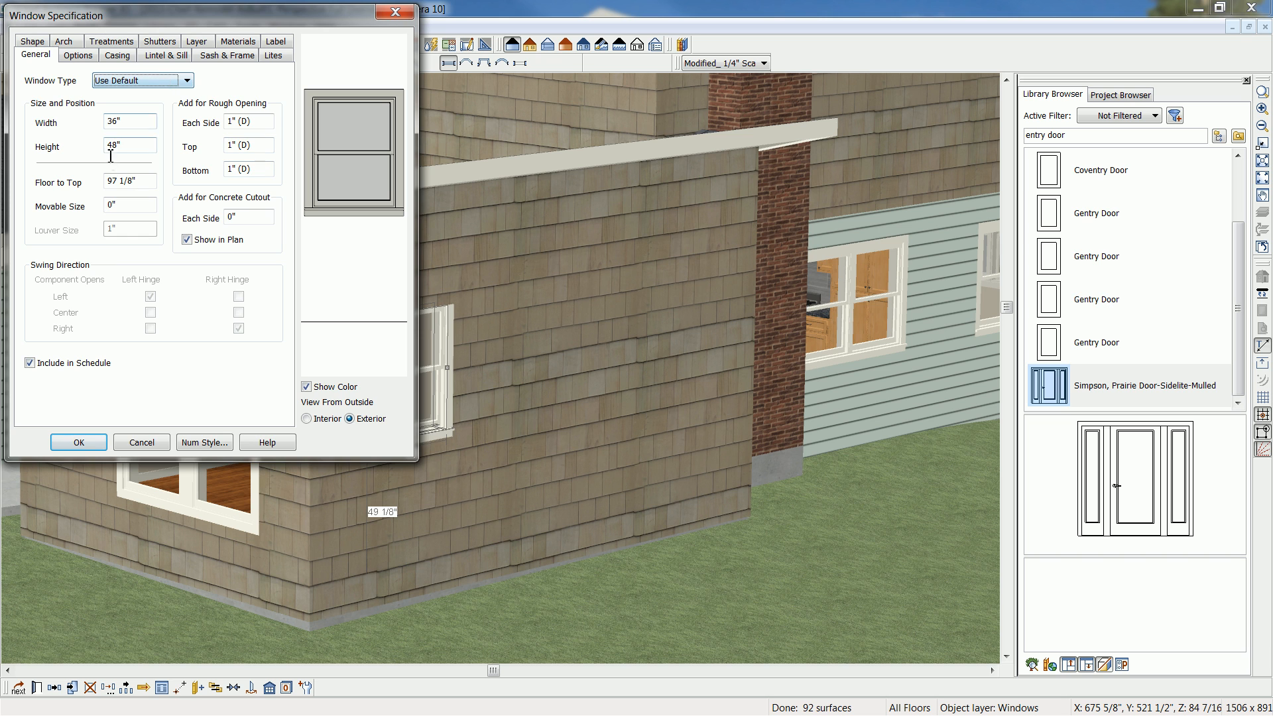
left_click_drag(124, 147, 73, 146)
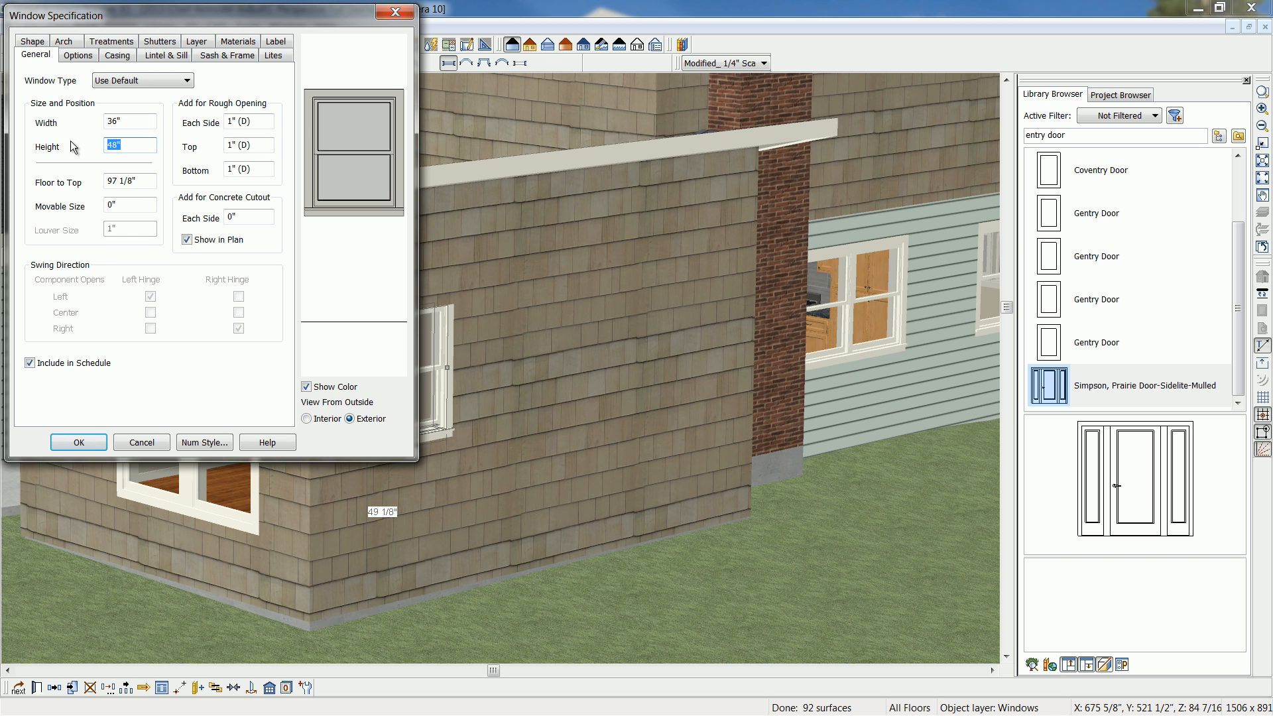
left_click_drag(145, 121, 70, 110)
type("30")
key("Tab")
type("36")
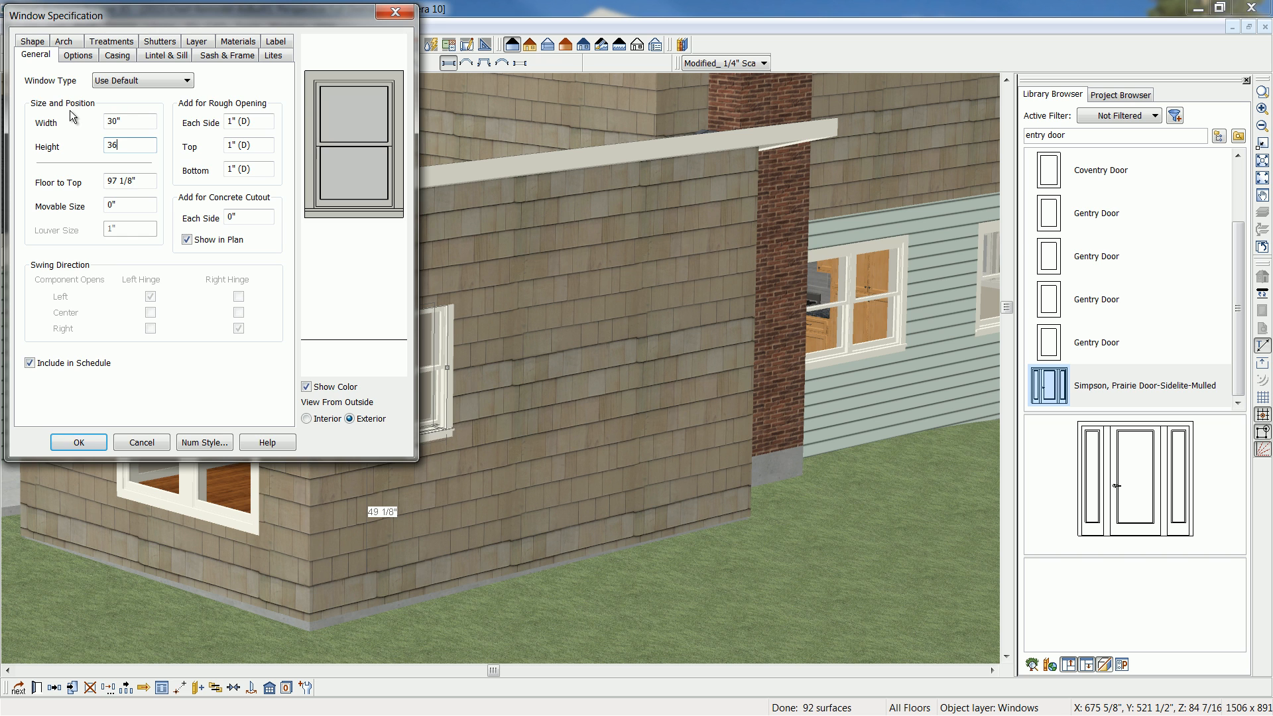
key("Tab")
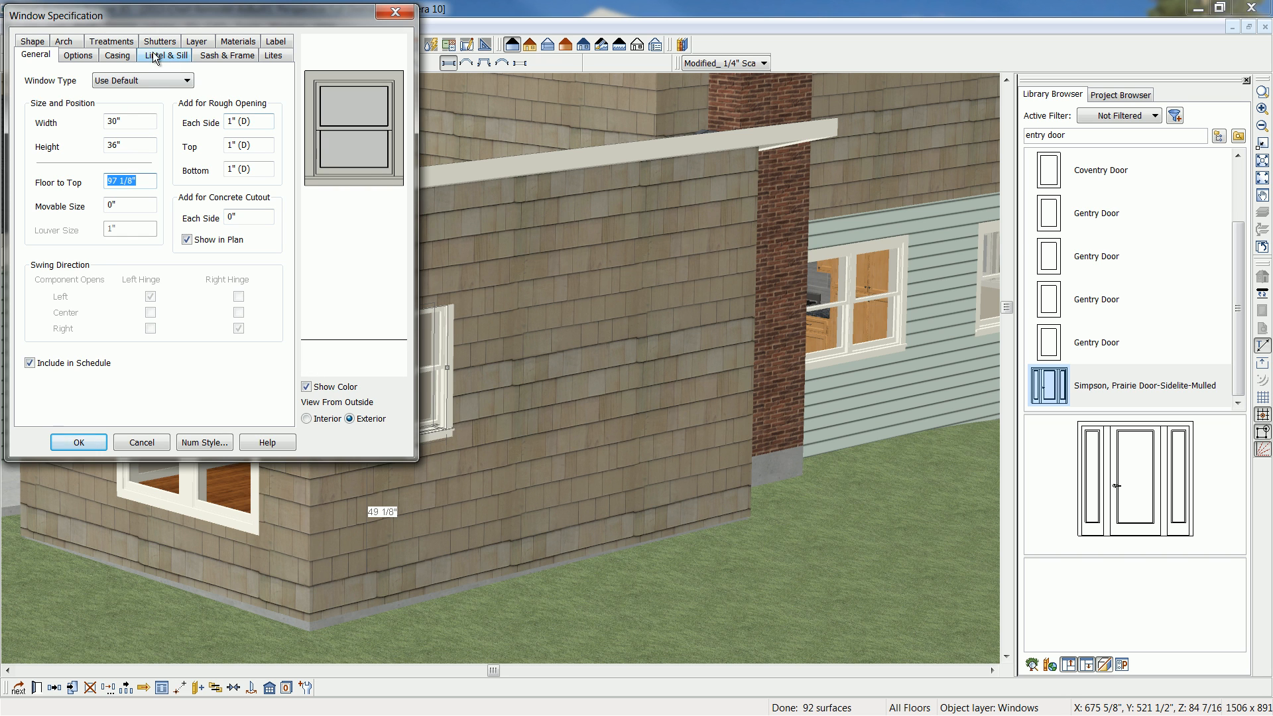
left_click(188, 81)
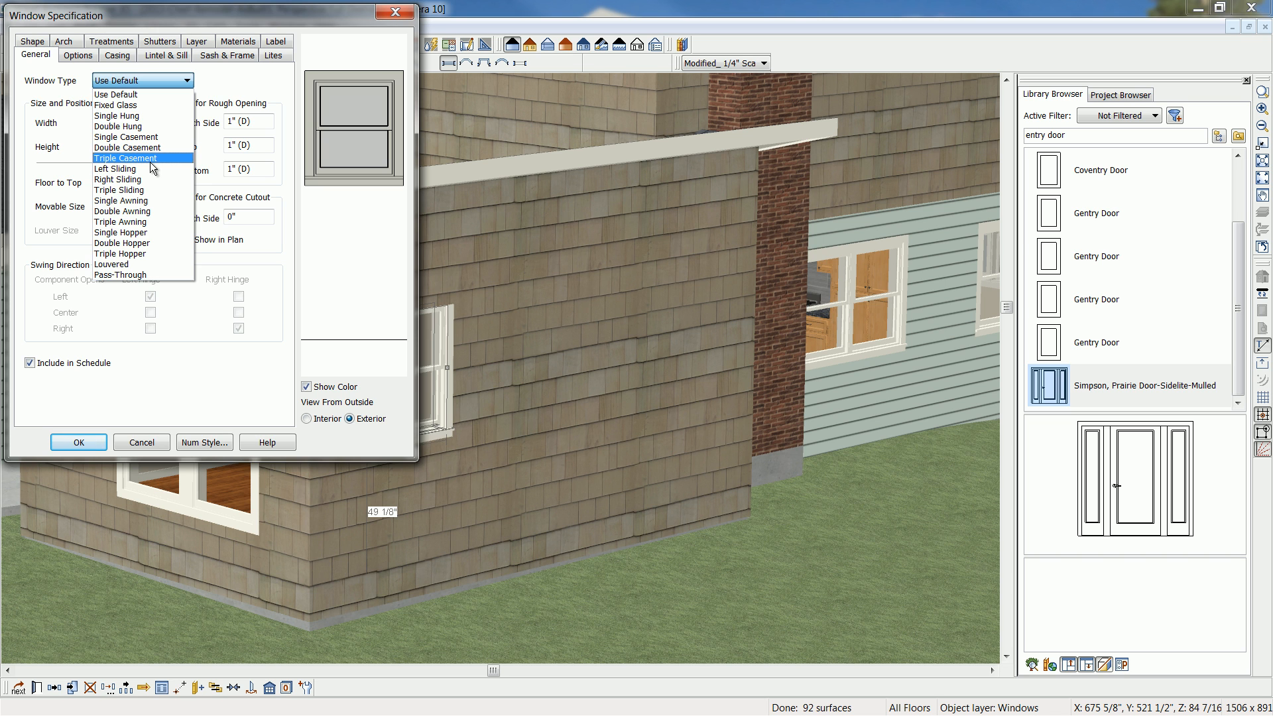
left_click(134, 105)
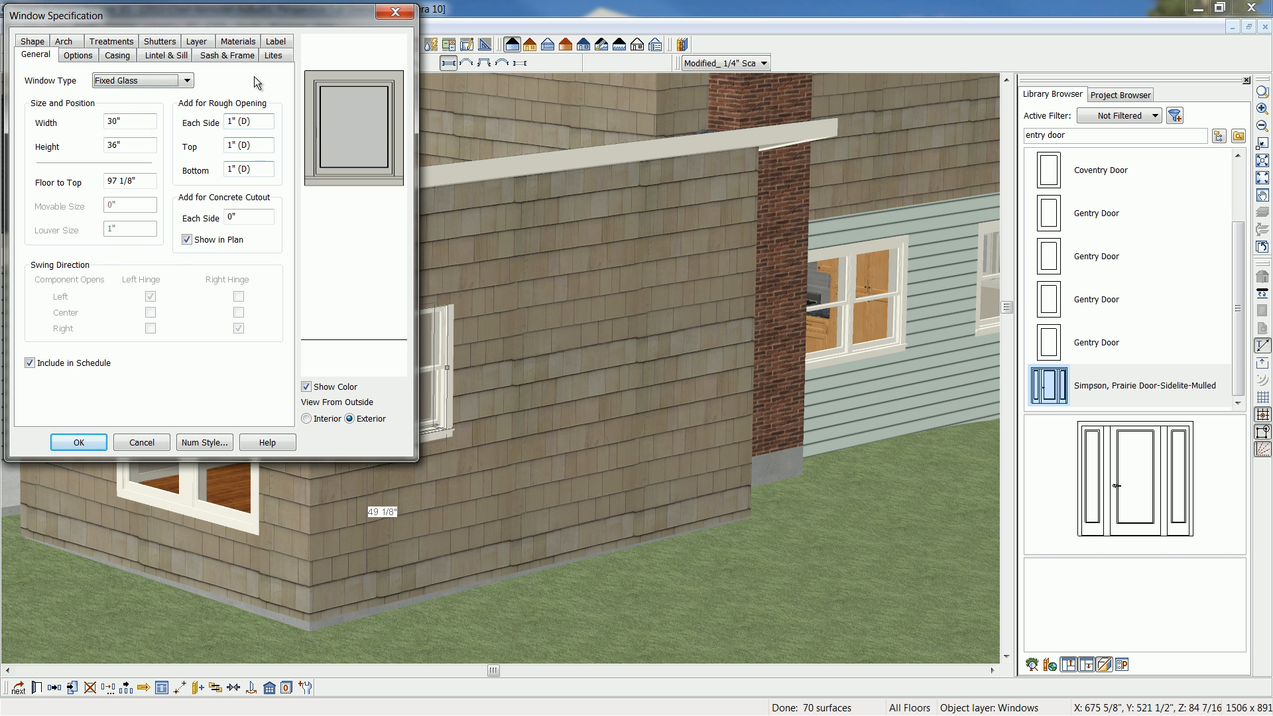
- Turn off the side-wall window's exterior sill and give it Craftsman lites, 3 across and 4 vertical
left_click(166, 55)
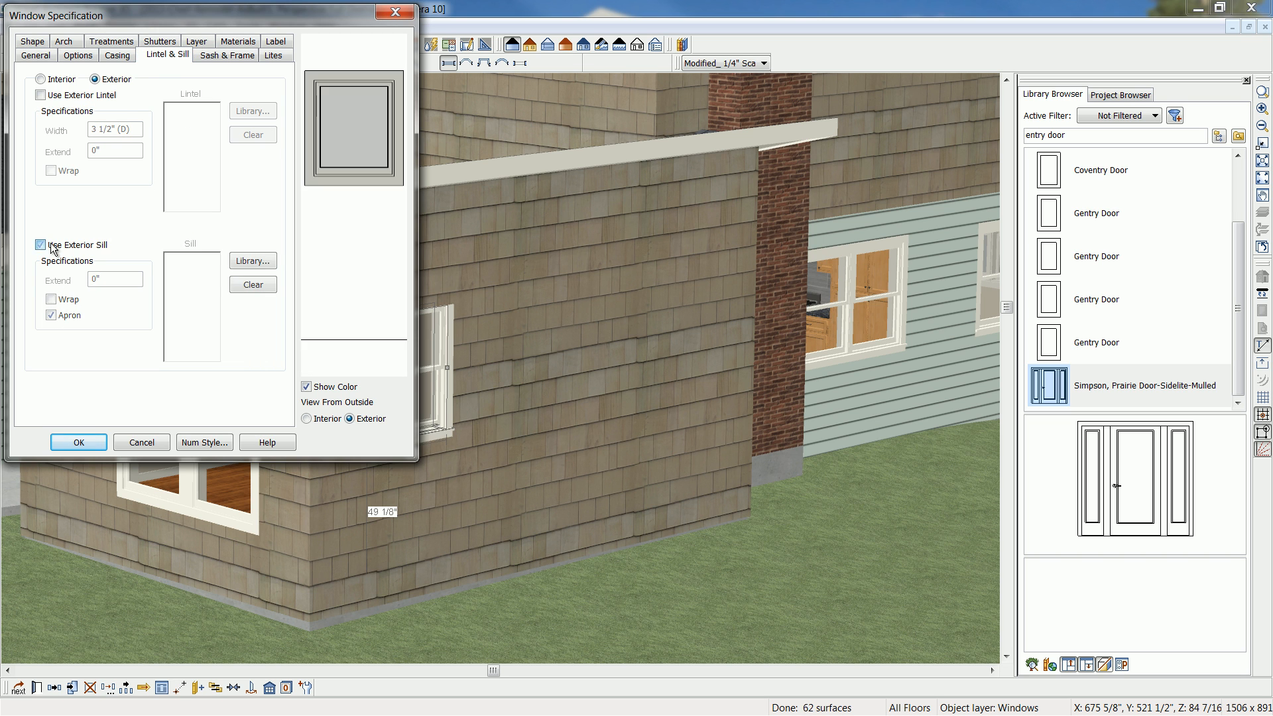
left_click(275, 56)
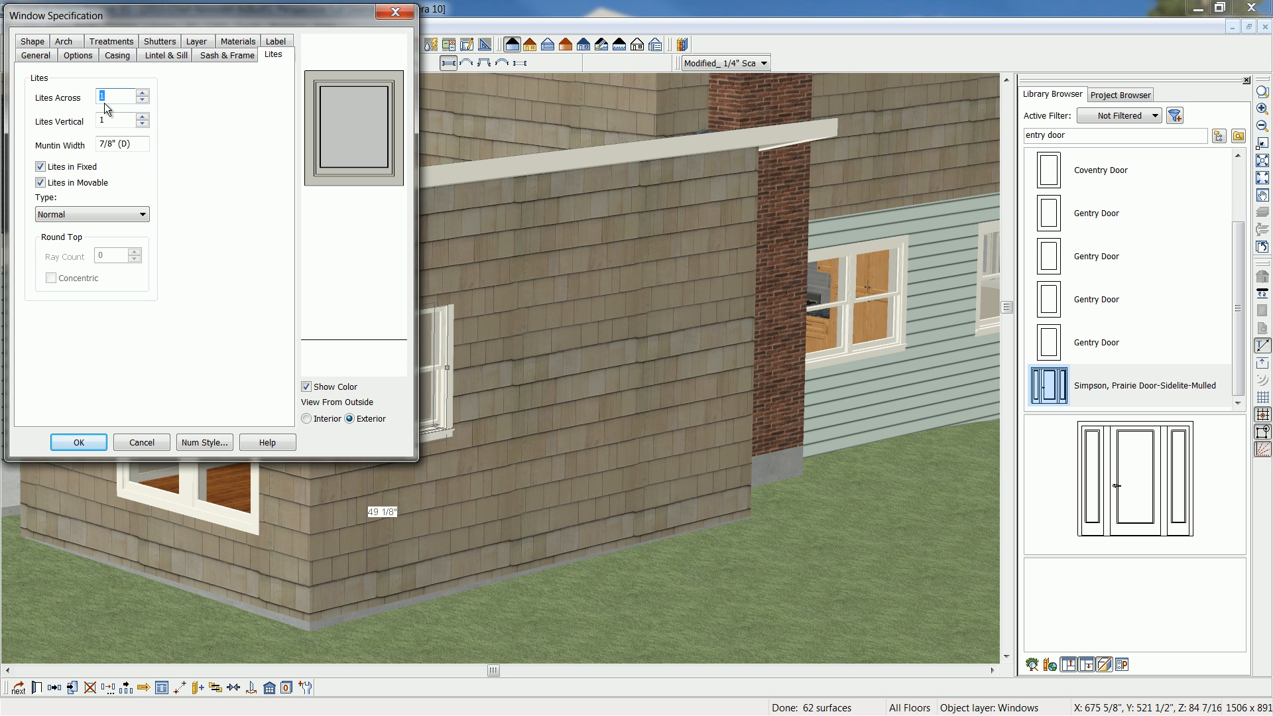
type("3")
key("Tab")
type("4")
key("Tab")
left_click(142, 214)
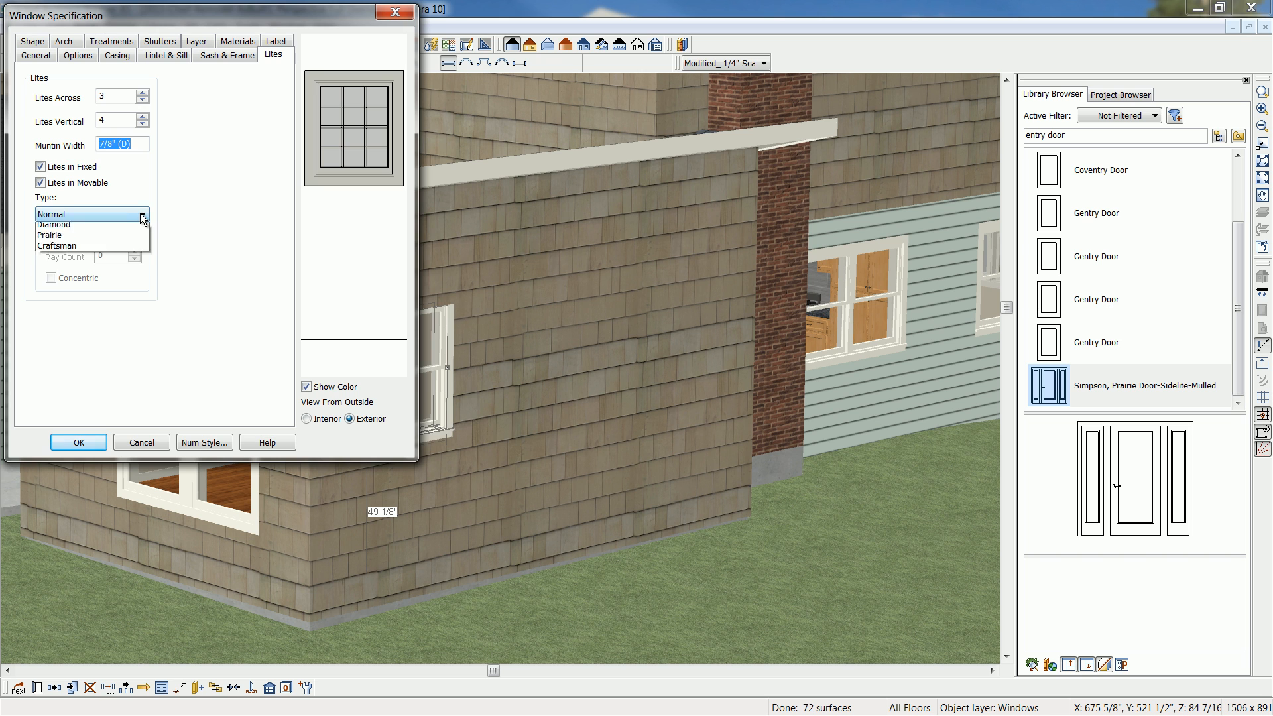
left_click(77, 261)
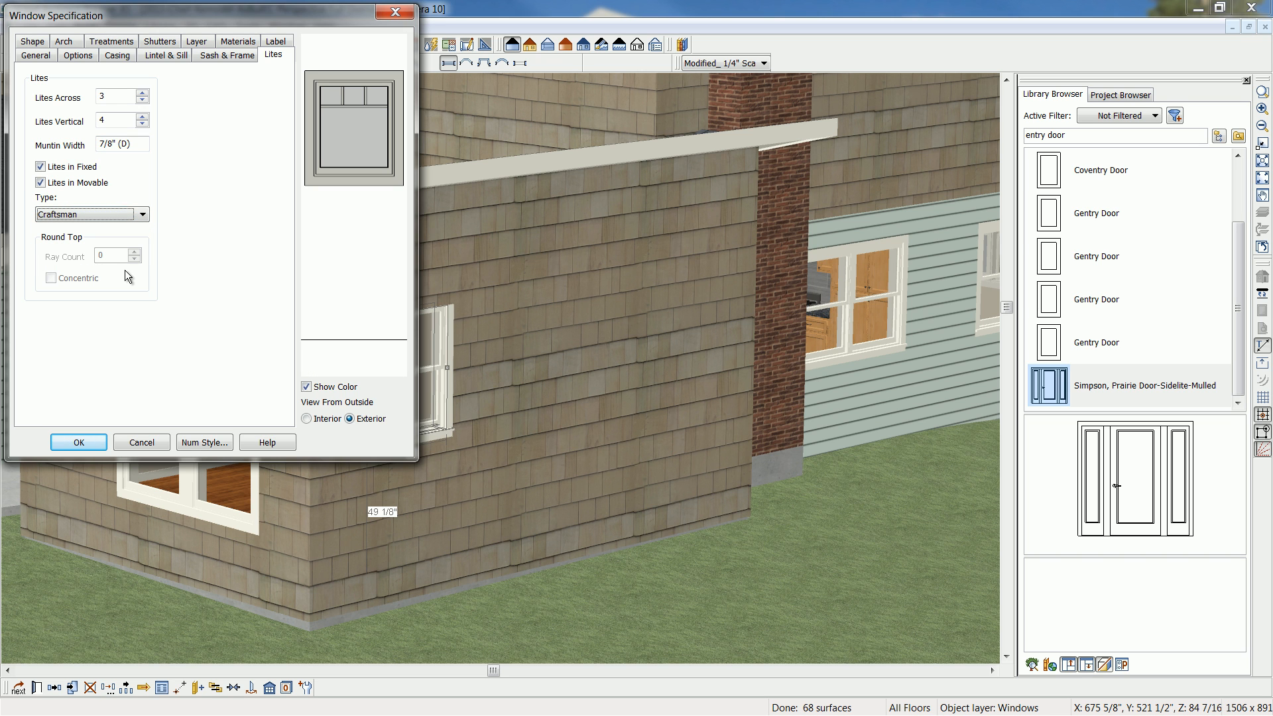
left_click(78, 442)
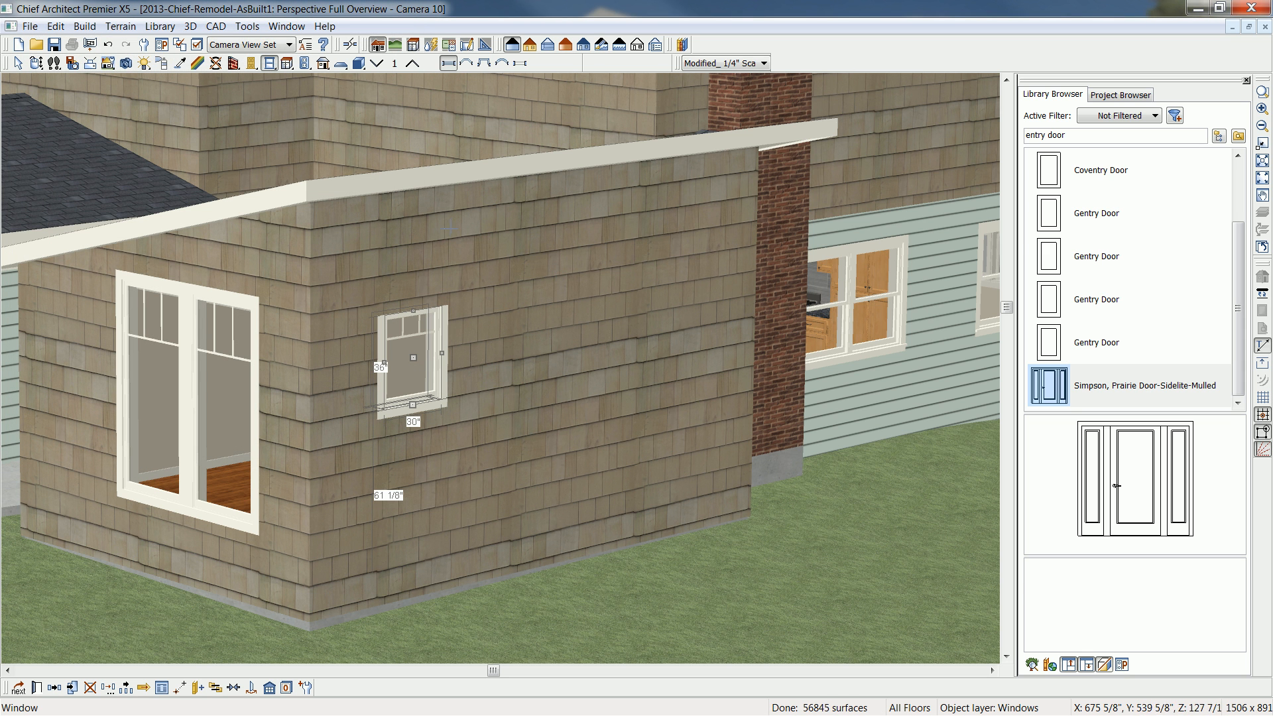
- Multiple-copy the window along the side wall toward the chimney at a 32-inch offset, and delete the copy nearest the chimney to leave five windows
left_click(40, 65)
left_click_drag(584, 378, 561, 377)
scroll(560, 376, "down", 2)
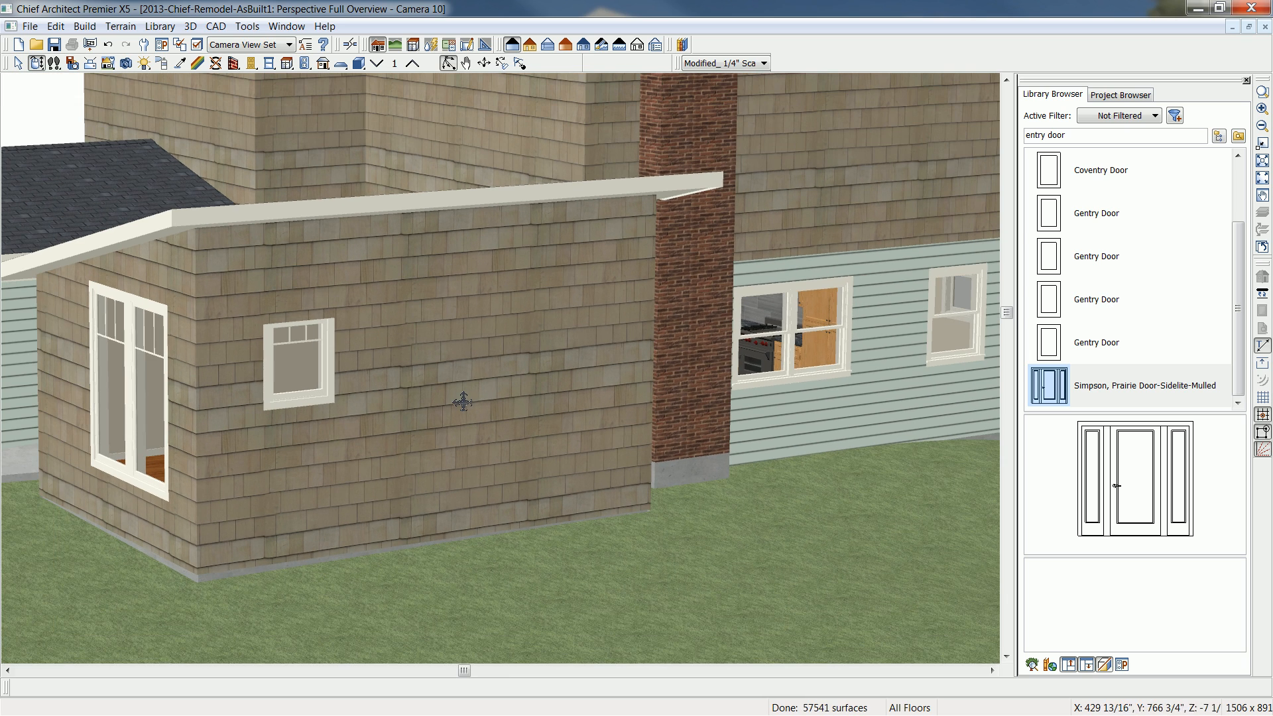
left_click_drag(463, 400, 454, 398)
left_click(265, 356)
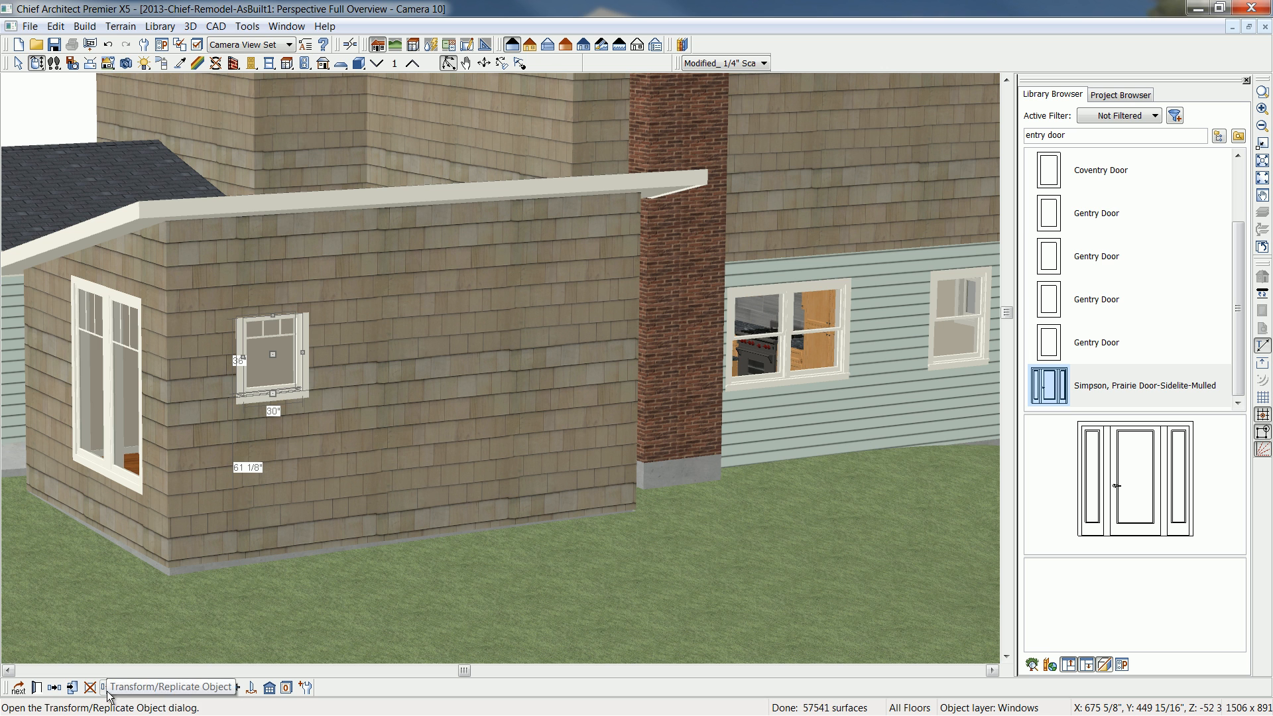
left_click(126, 687)
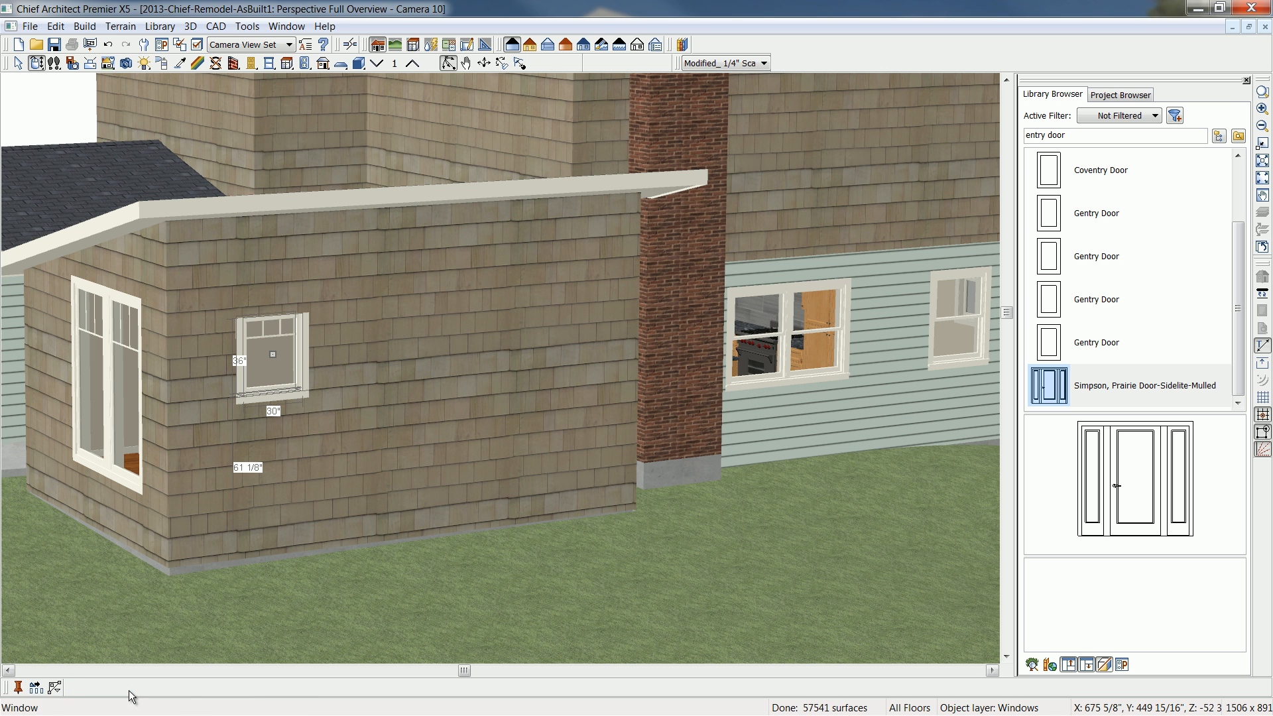
left_click(36, 687)
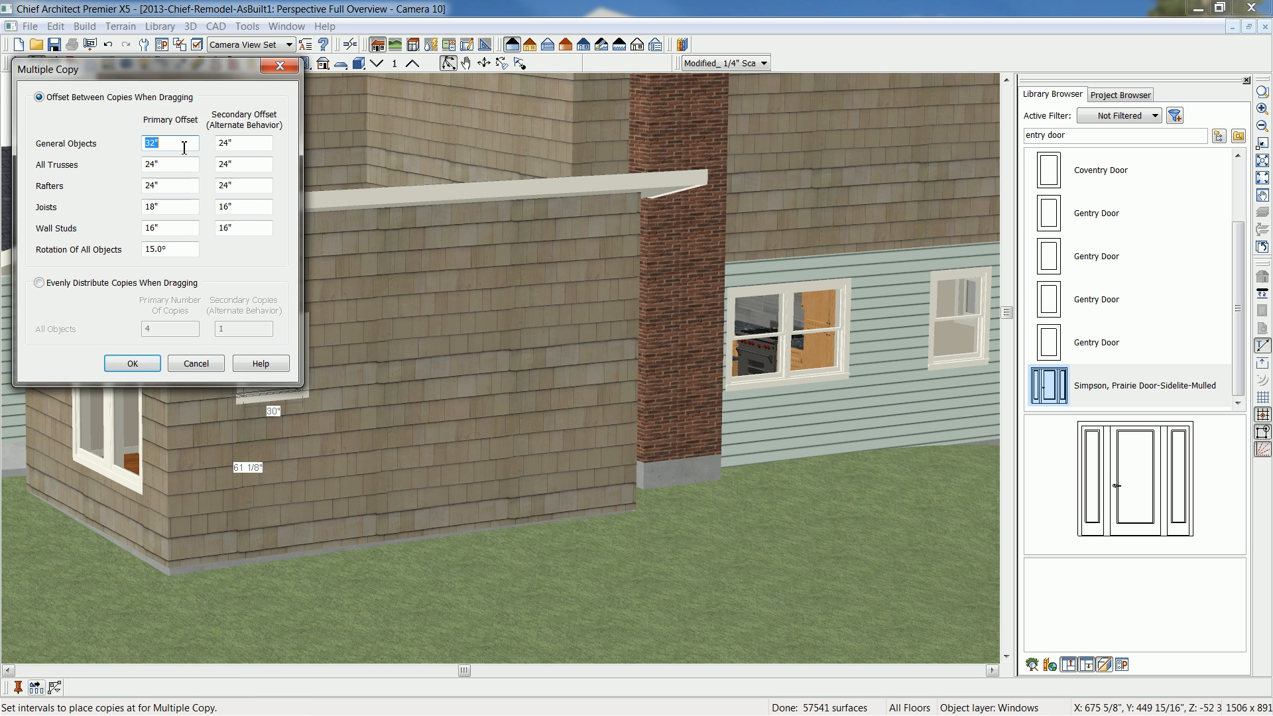
left_click_drag(198, 70, 800, 98)
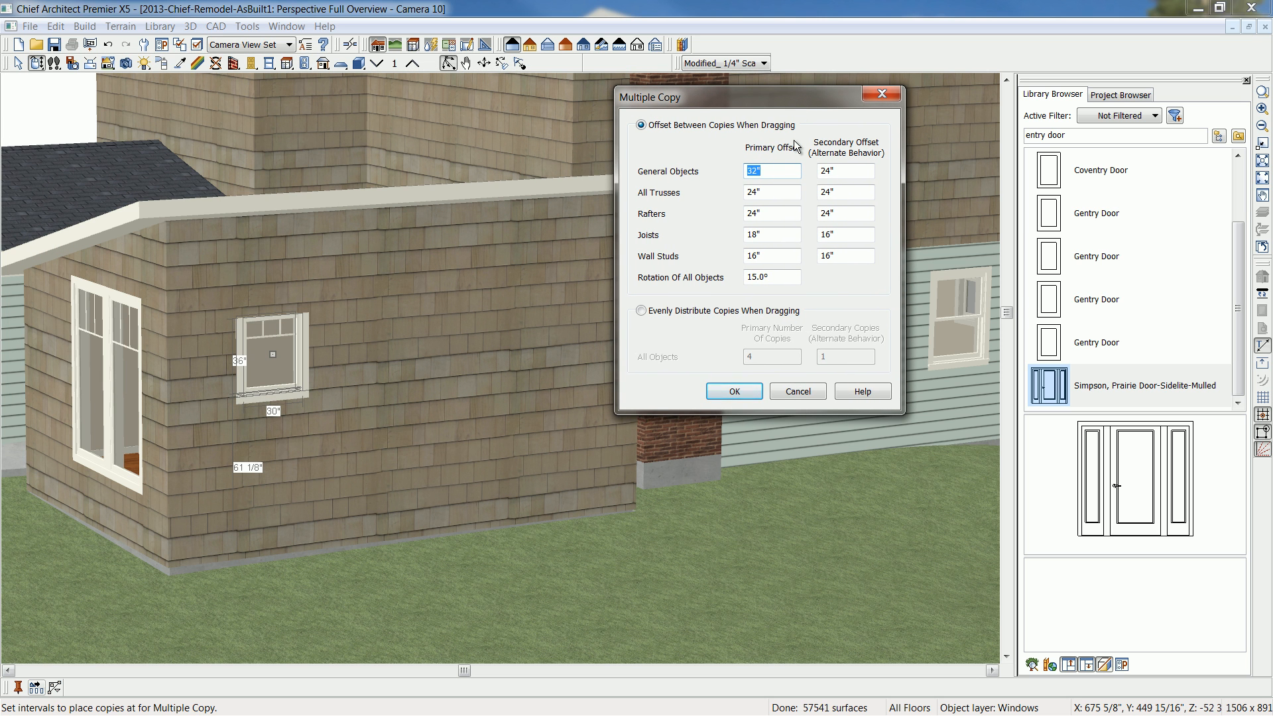
left_click(783, 171)
left_click(710, 397)
left_click_drag(274, 354, 574, 336)
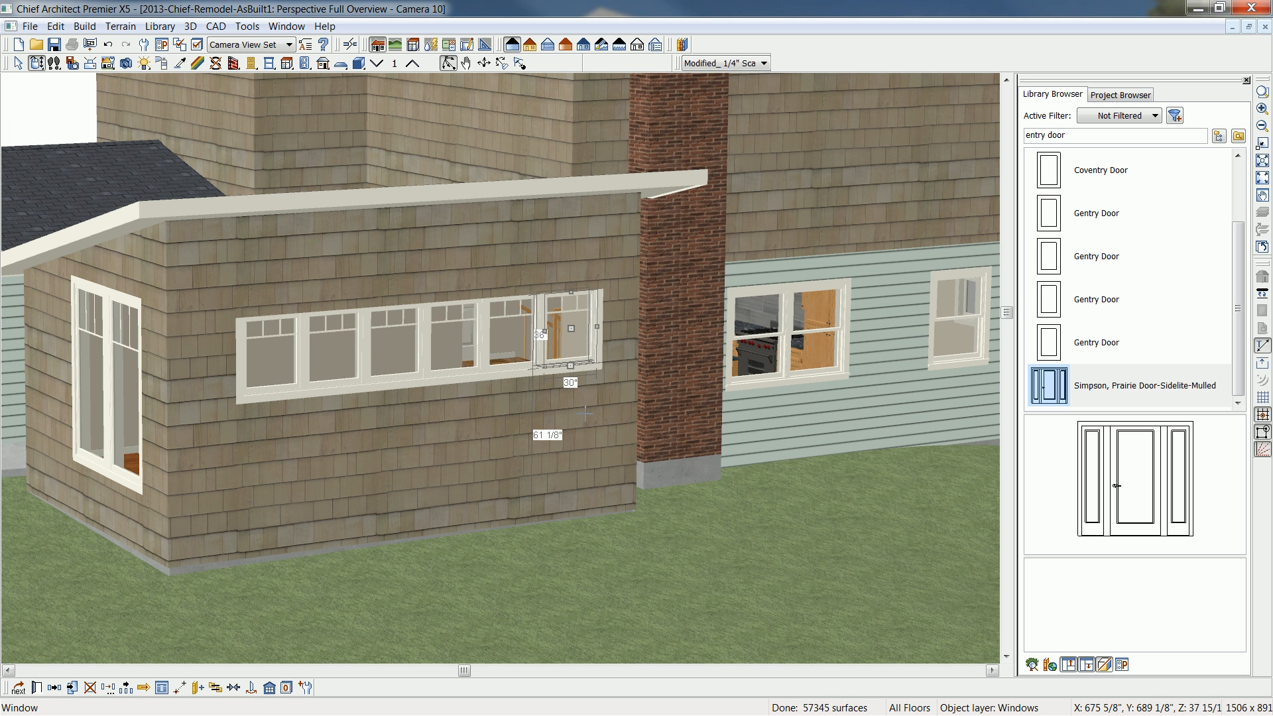
key("Delete")
- Center the group of five windows on the addition's side wall
left_click(516, 345)
left_click(469, 341, "shift")
left_click(404, 345, "shift")
left_click(332, 348, "shift")
left_click(285, 355, "shift")
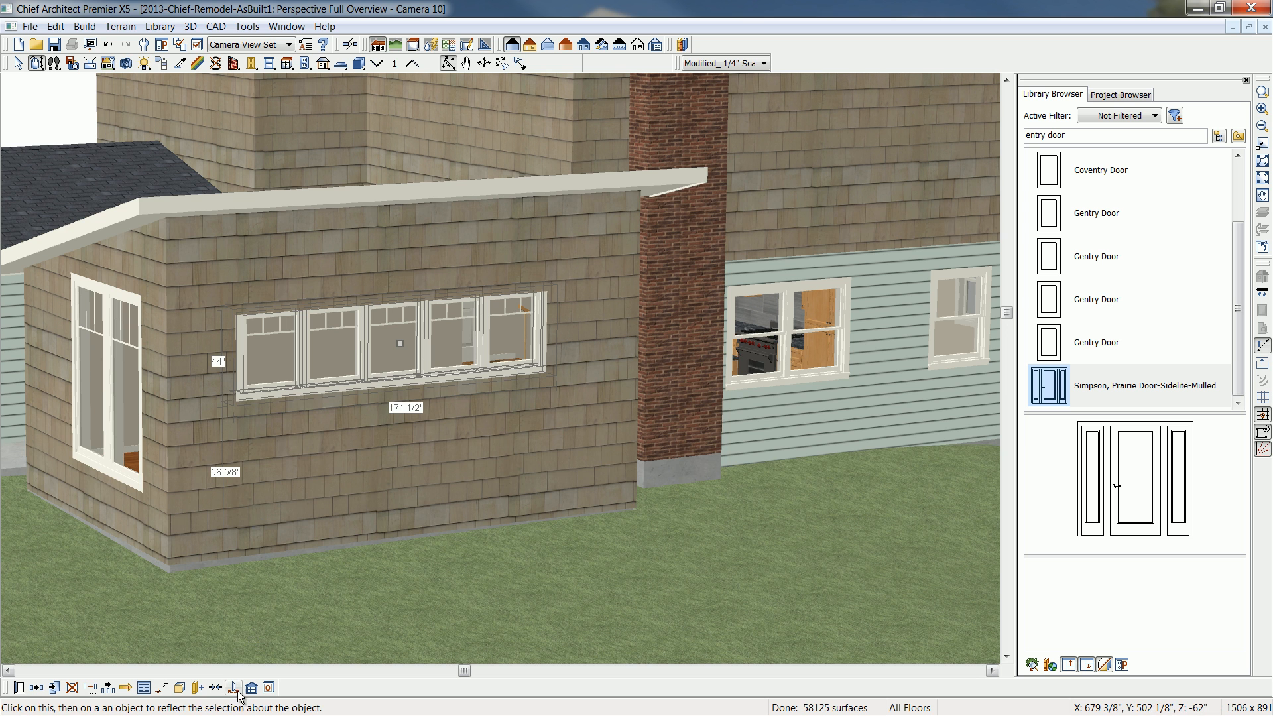
left_click(216, 691)
left_click(412, 579)
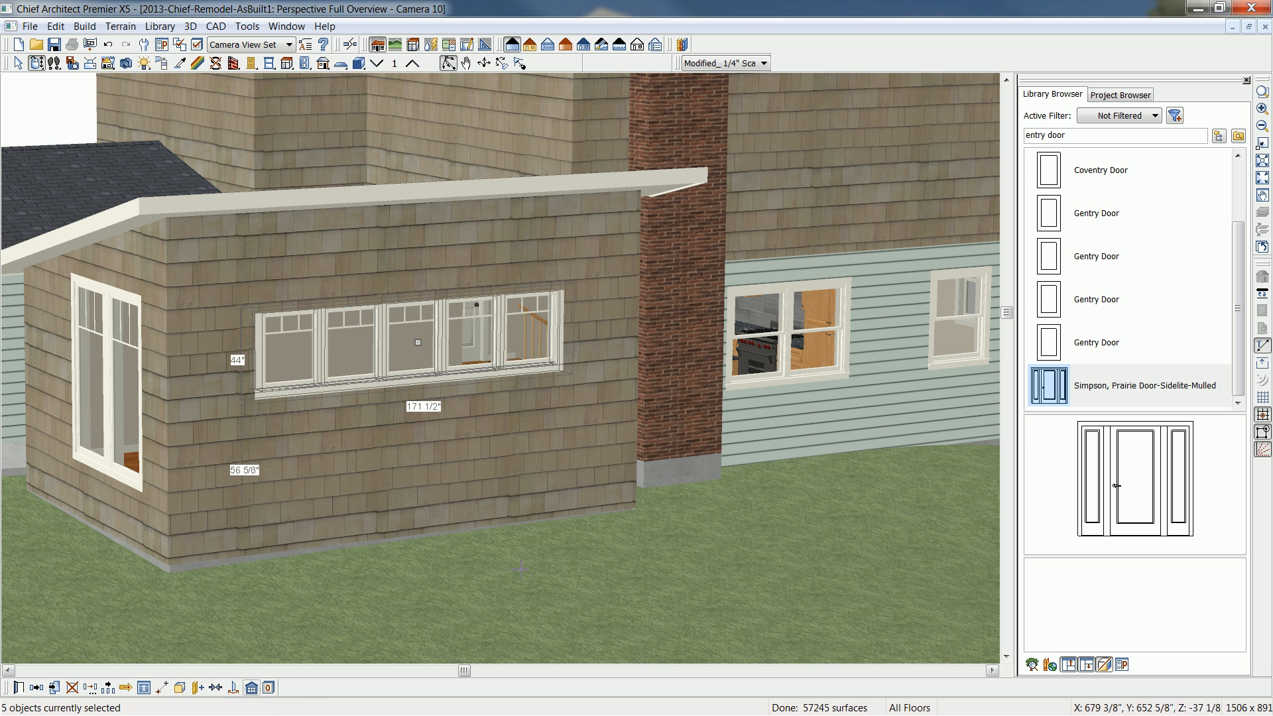
key("space")
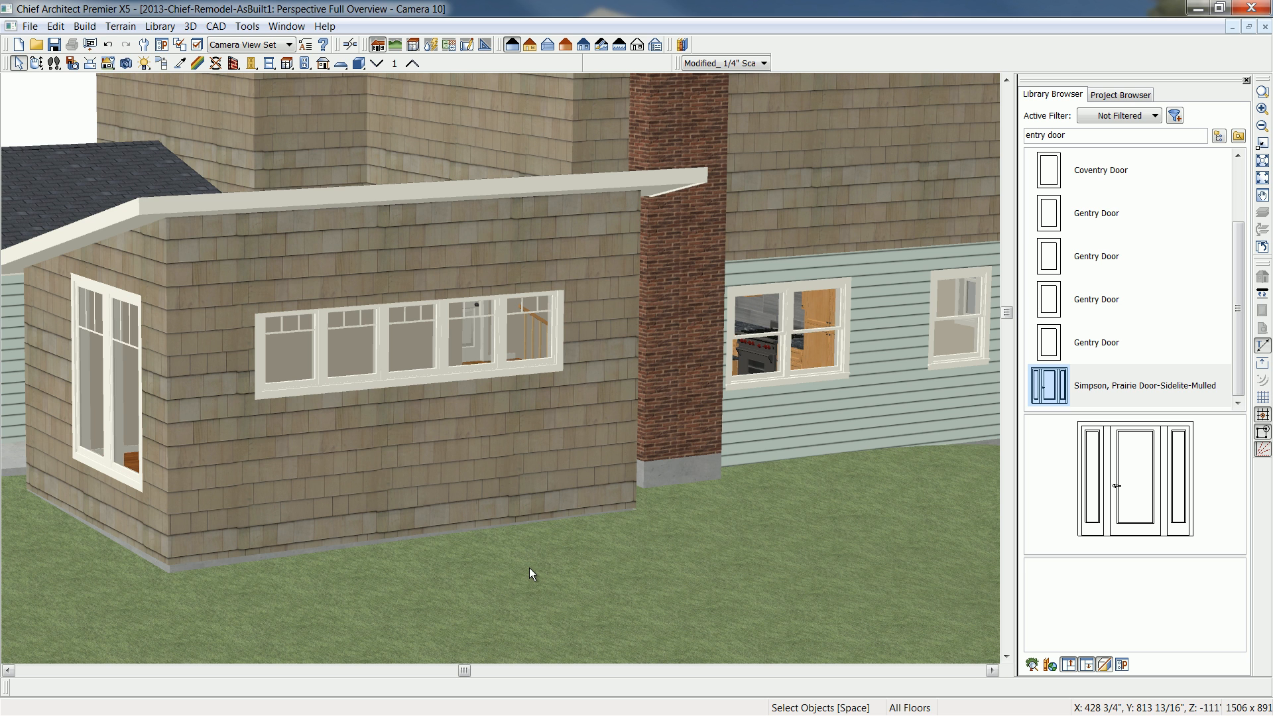
- Set the five windows' floor-to-top height to 108 inches and combine them into one mulled unit
left_click(531, 335)
left_click(447, 339, "shift")
left_click(388, 344, "shift")
left_click(352, 345, "shift")
left_click(282, 357, "shift")
key("ctrl+e")
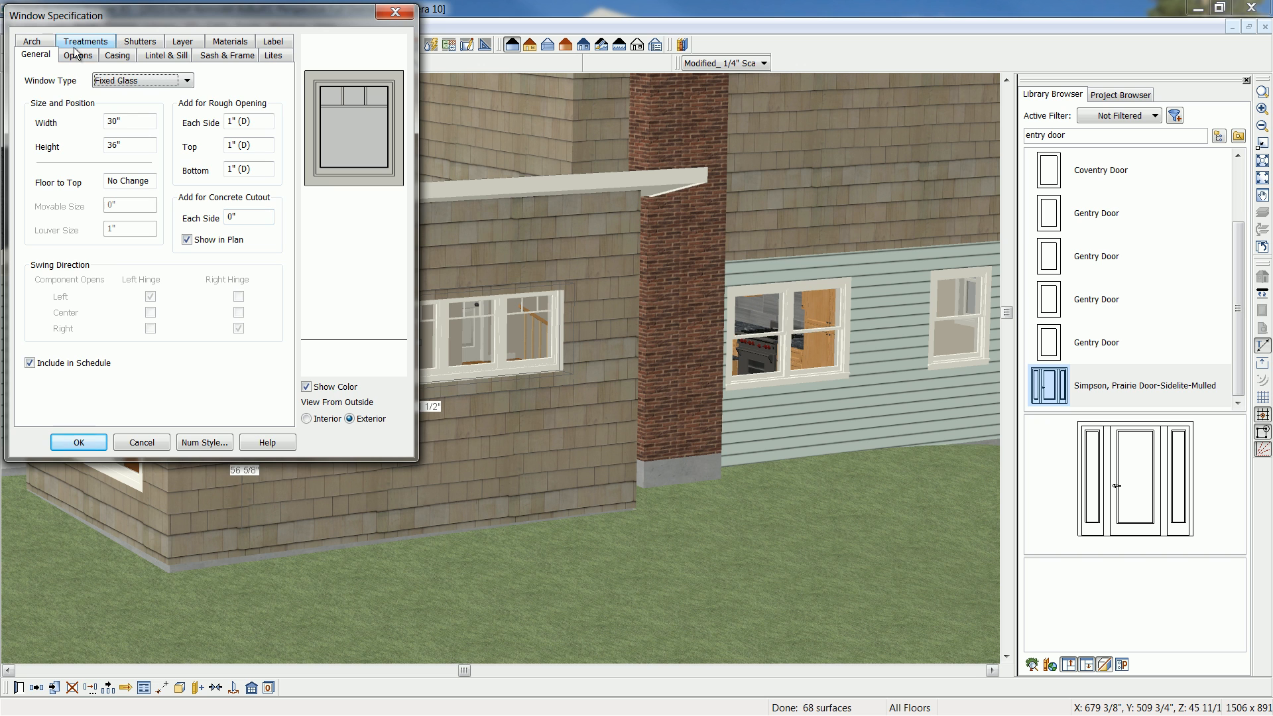
left_click_drag(153, 180, 106, 181)
type("1")
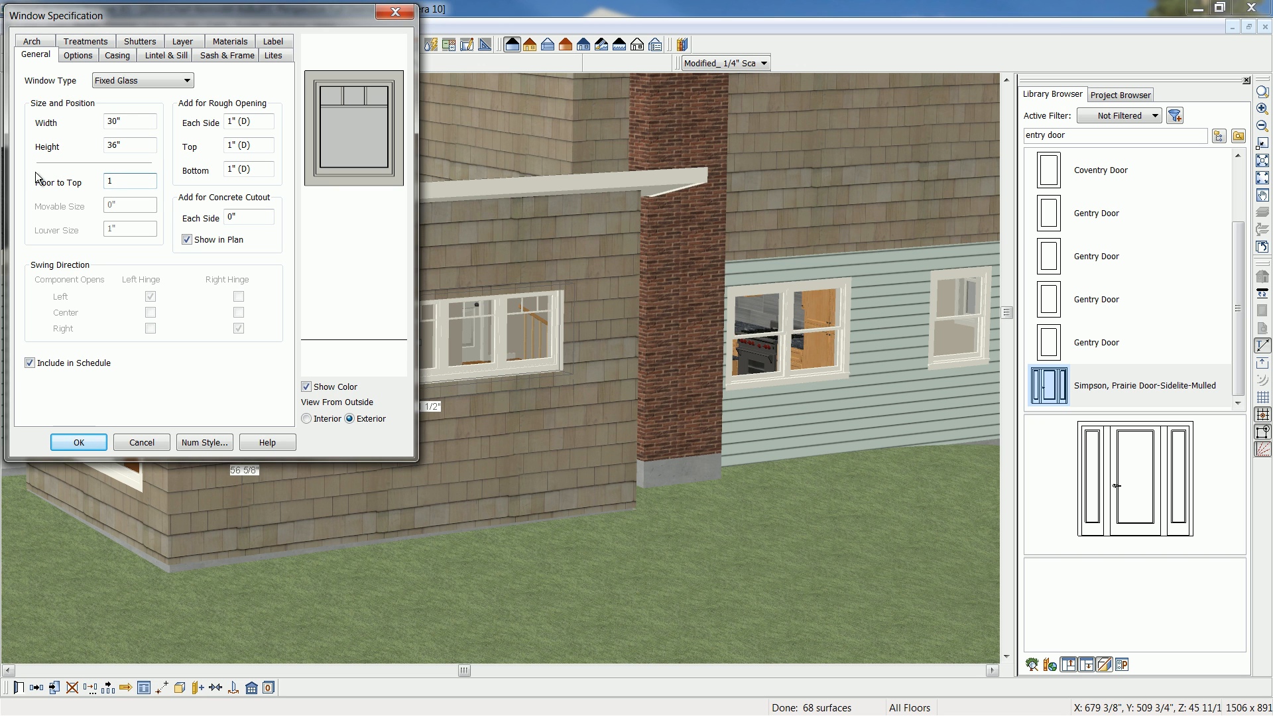
type("08")
left_click(84, 440)
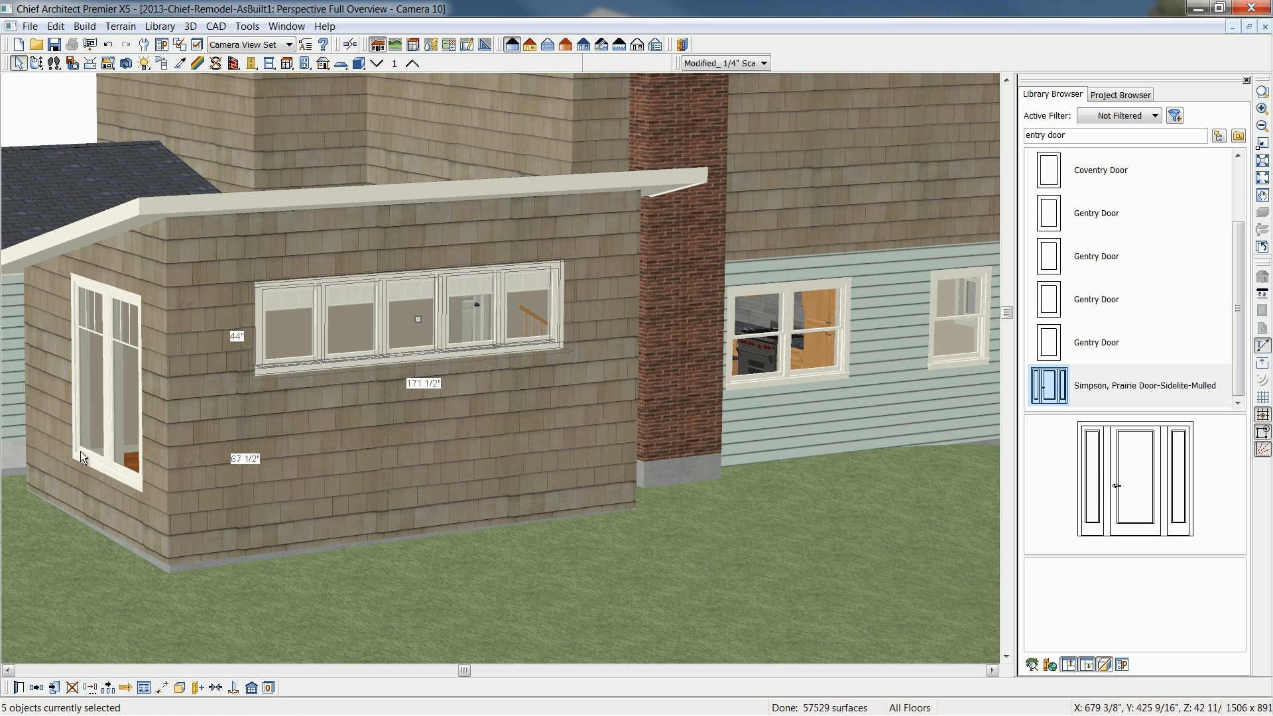
left_click(179, 688)
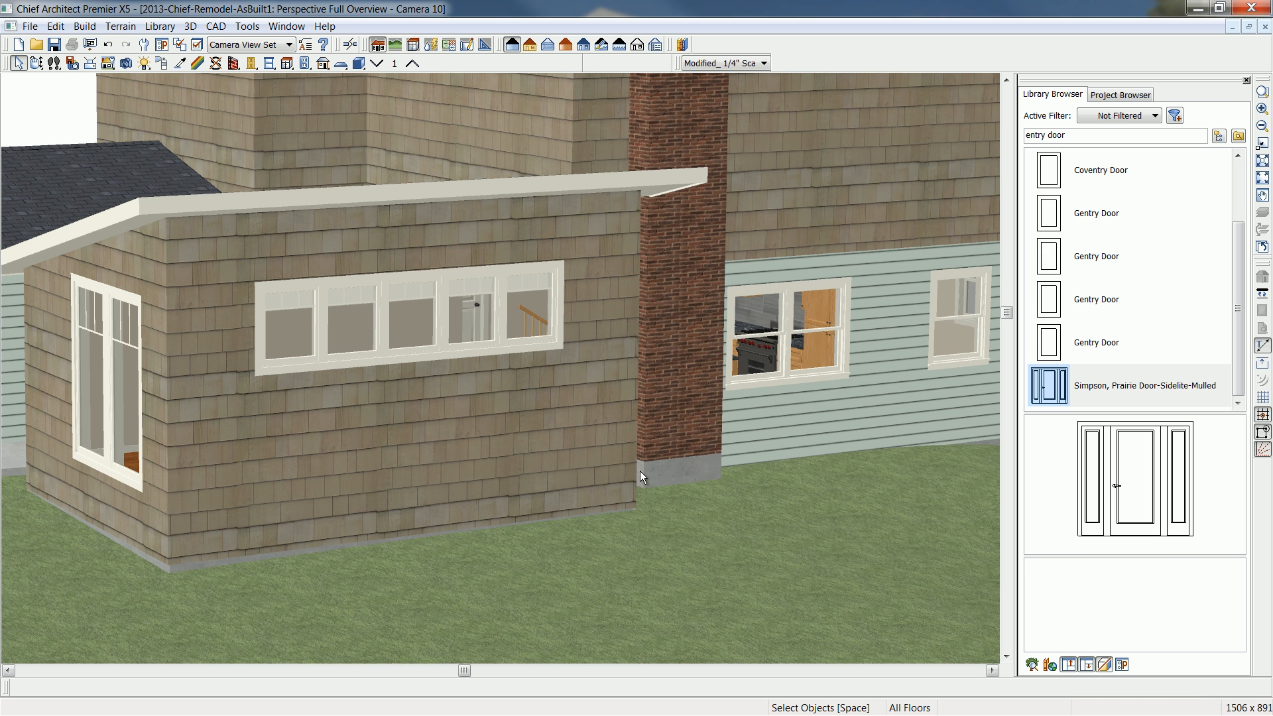
- Return to the floor plan, create an exterior elevation facing the addition's five-window side, and select the mulled window unit
left_click(1263, 28)
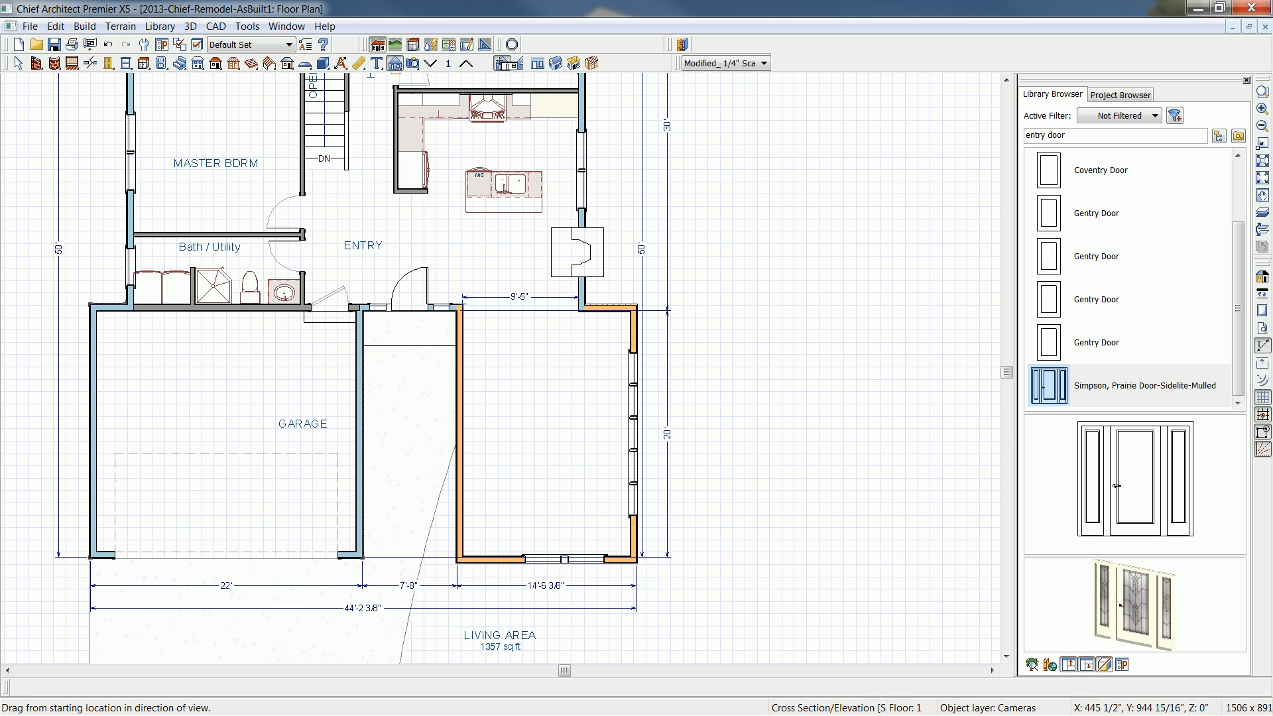
left_click(502, 64)
left_click_drag(829, 381, 544, 384)
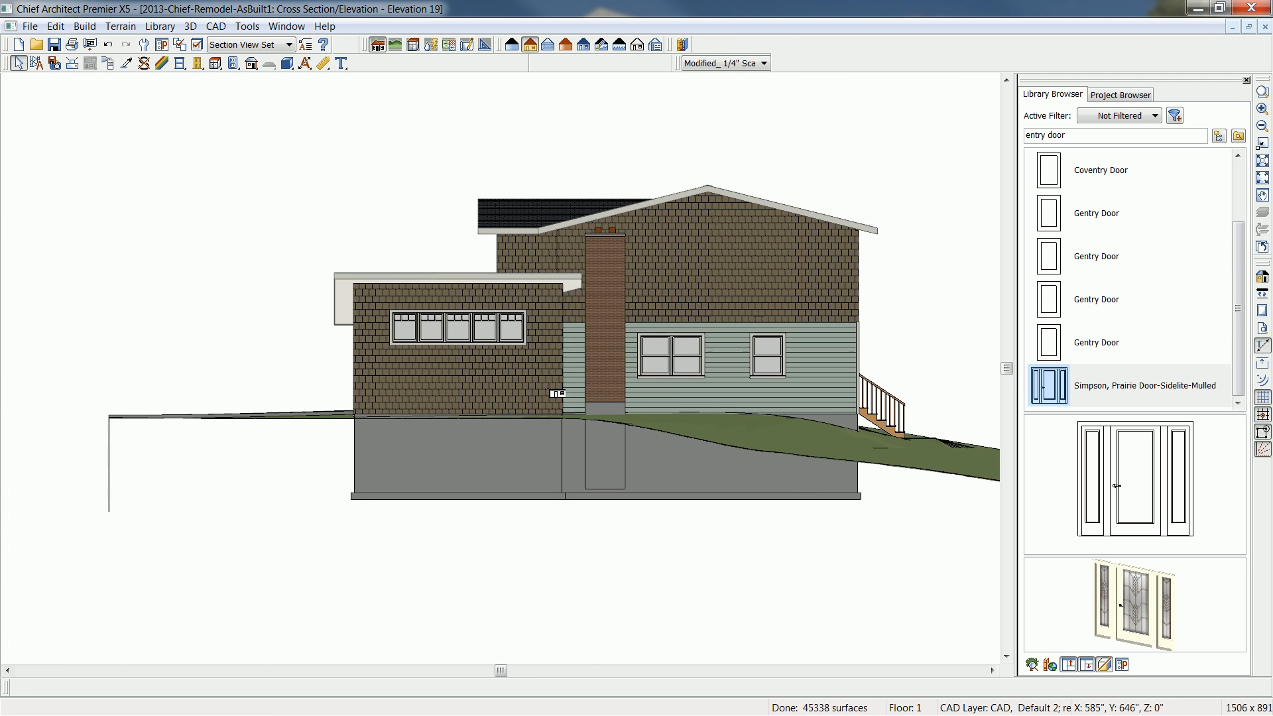
scroll(444, 389, "up", 5)
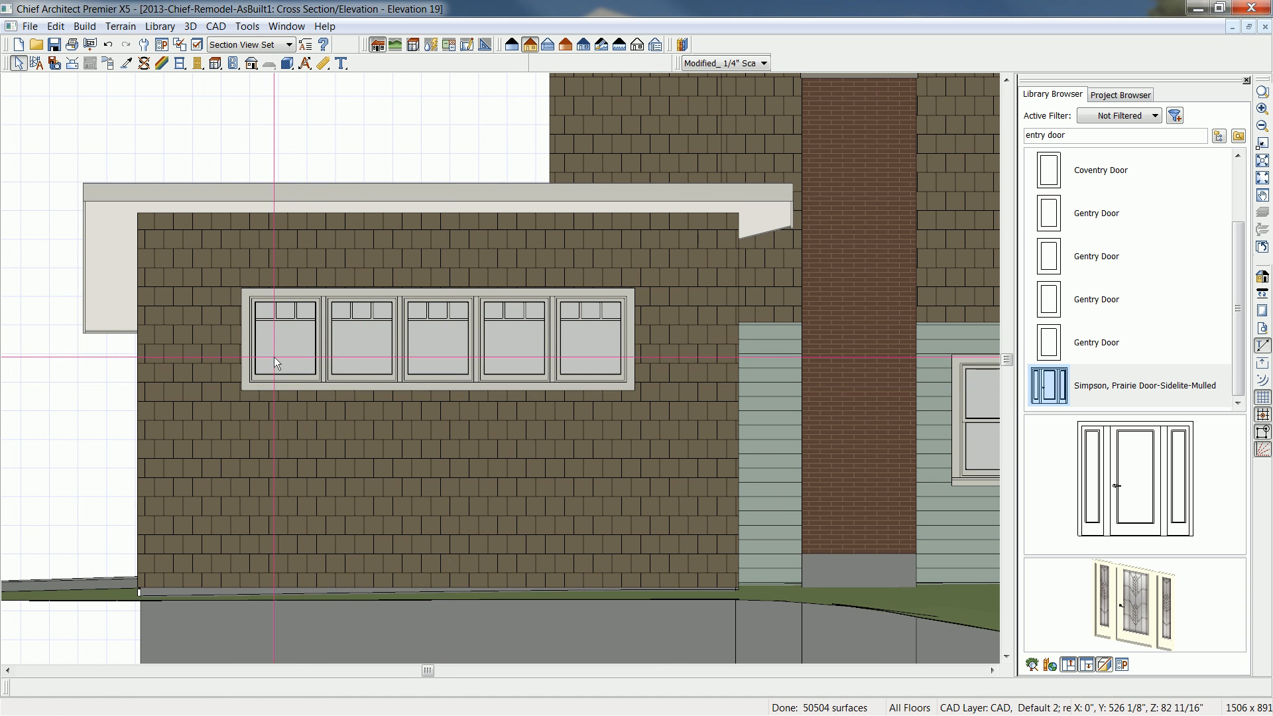
left_click(366, 352)
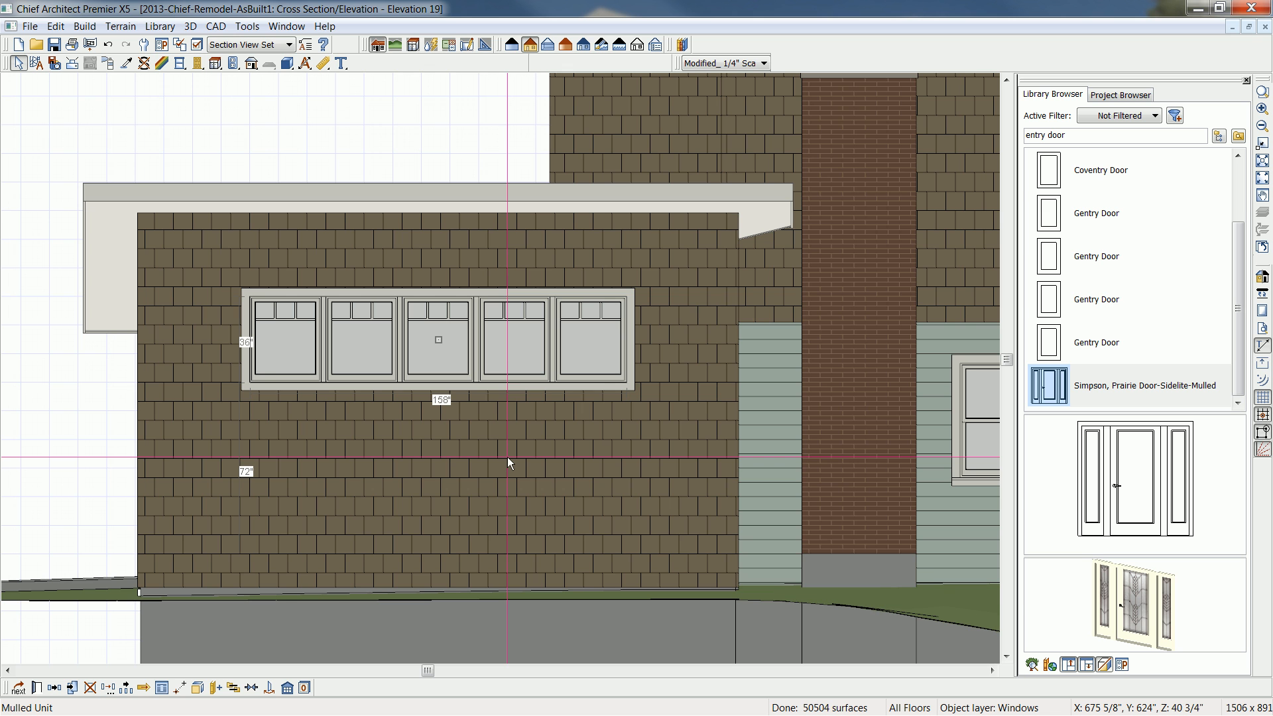
scroll(508, 456, "down", 1)
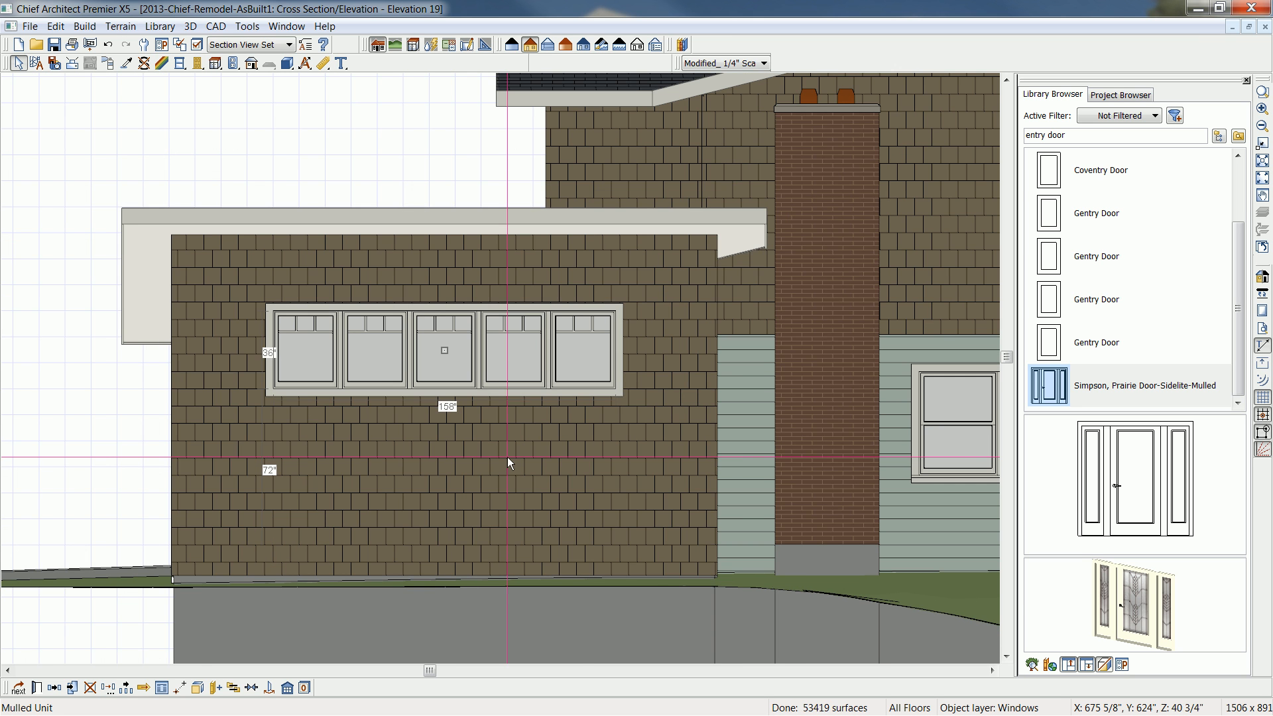
- Move the chimney cap with its flue pots straight up, clear above the upper roof
middle_click_drag(686, 489, 538, 477)
middle_click_drag(578, 371, 559, 463)
left_click(627, 416)
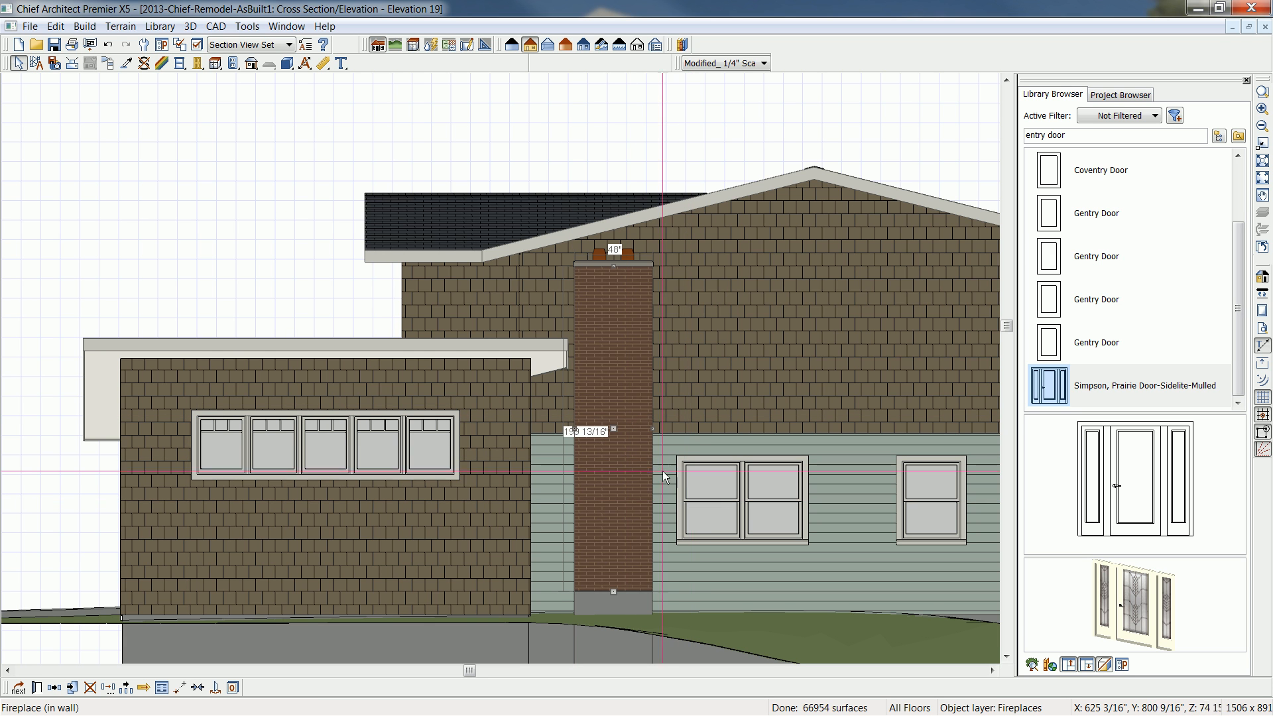
left_click(603, 260, "shift")
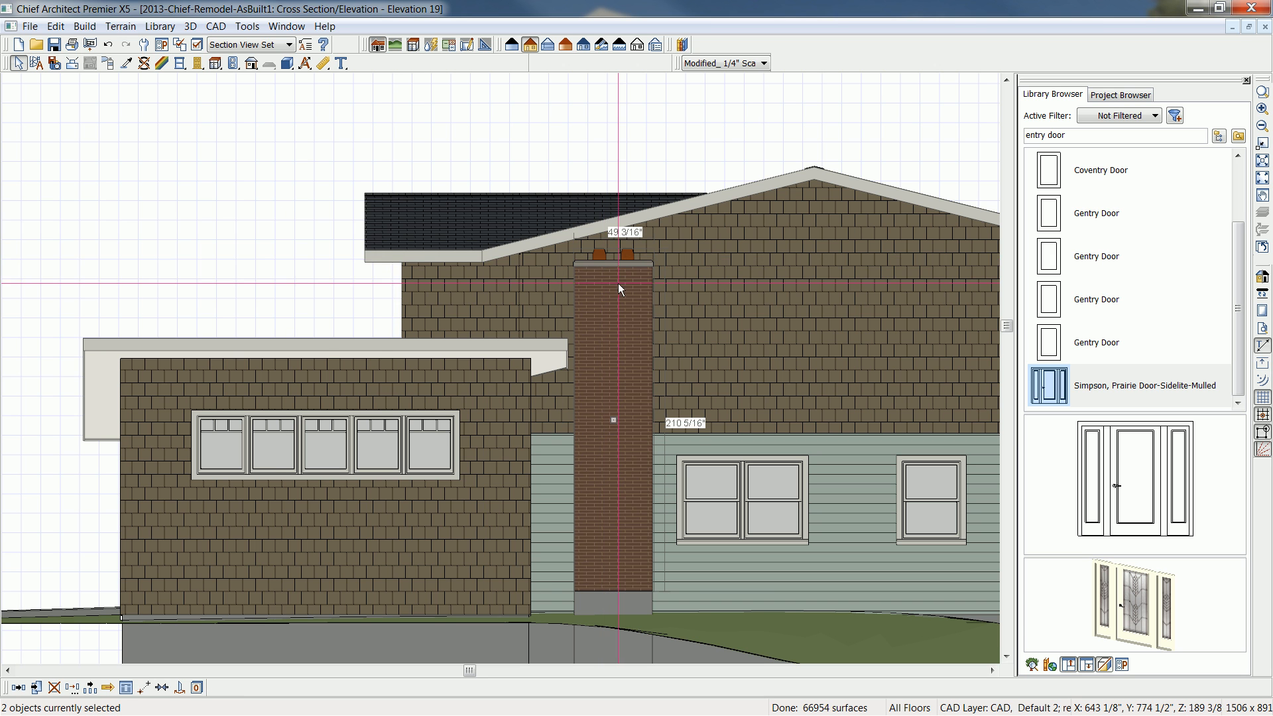
left_click_drag(609, 265, 612, 136)
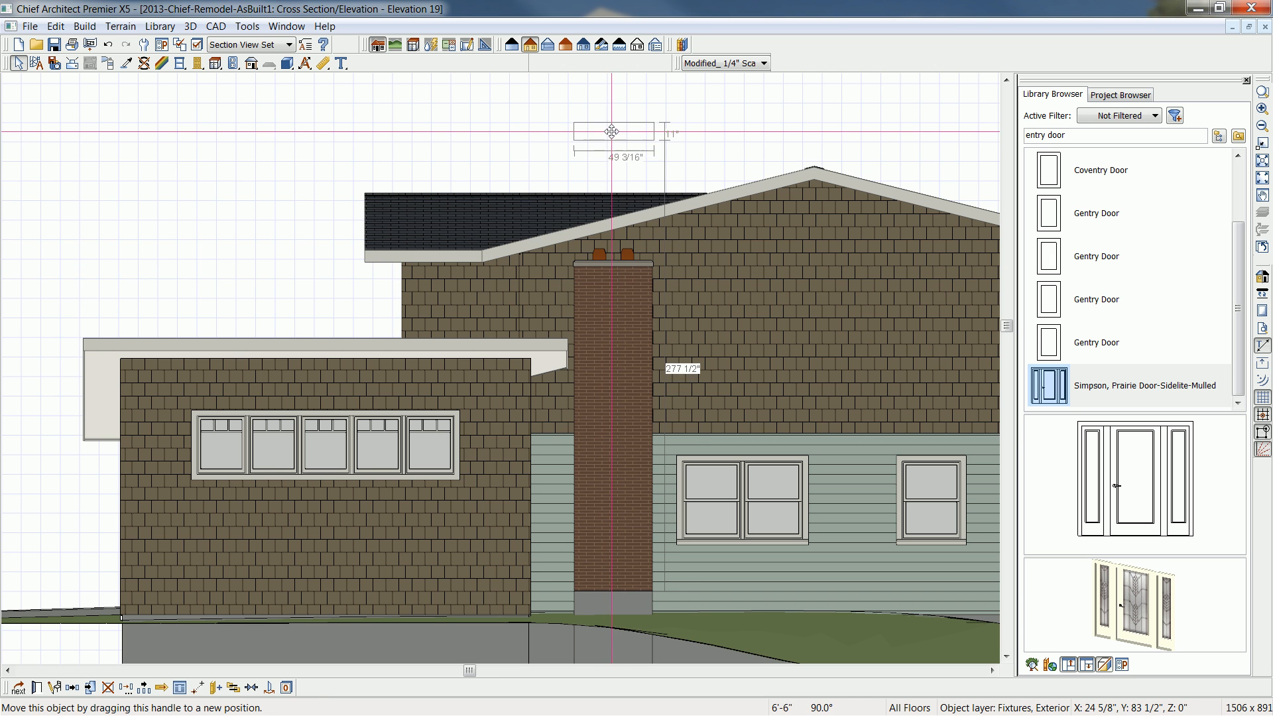
- Stretch the brick chimney up past the upper roof slope and lower the cap onto its new top
left_click(611, 312)
left_click_drag(614, 266, 612, 181)
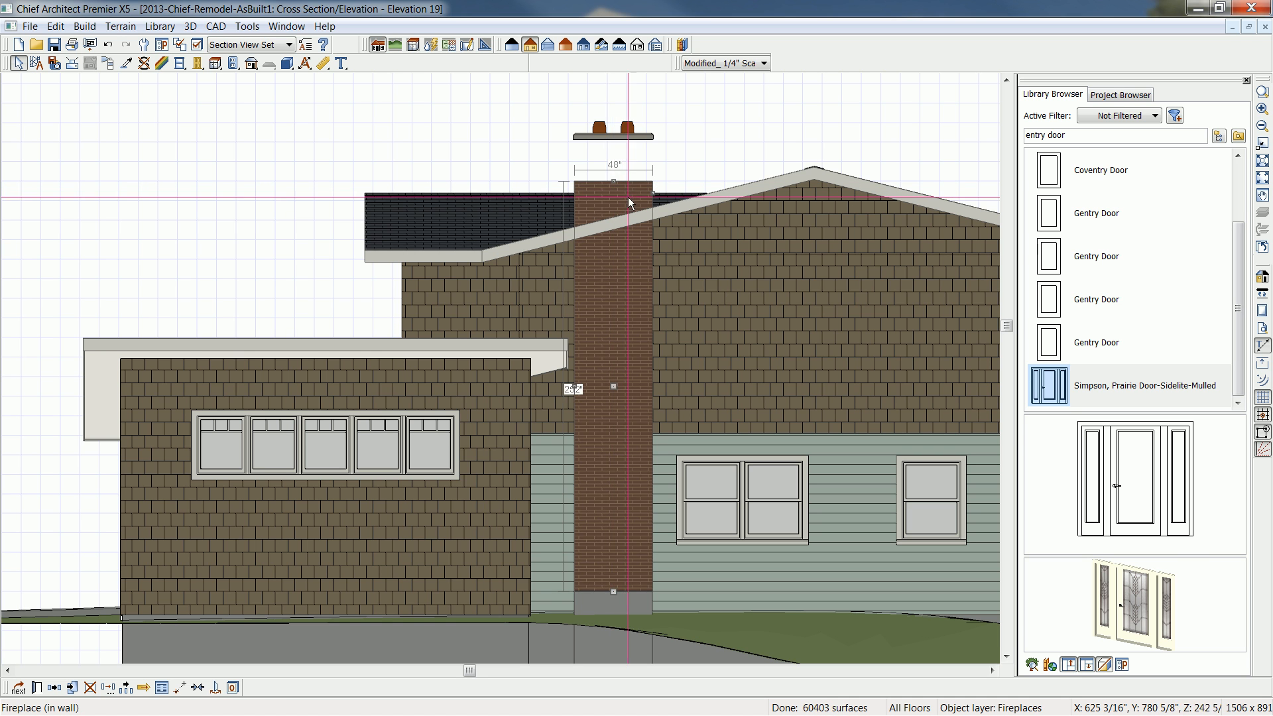
left_click(610, 132)
left_click_drag(611, 130, 613, 178)
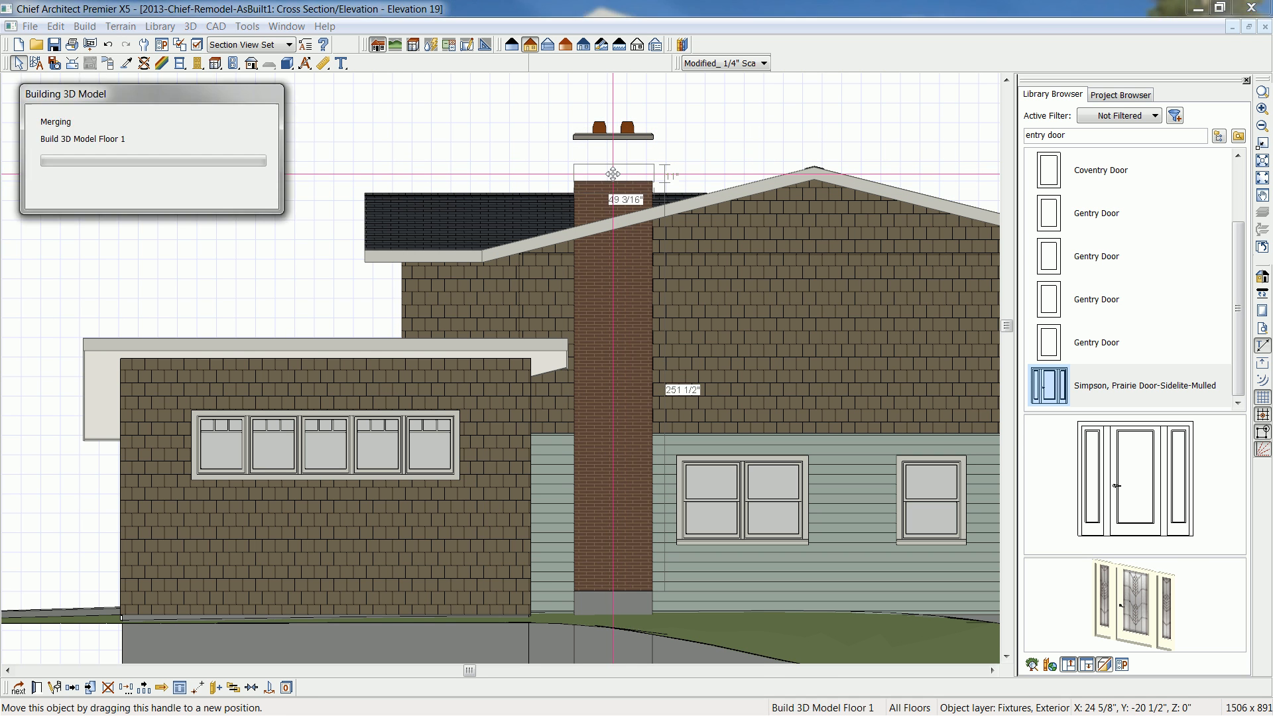
key("Escape")
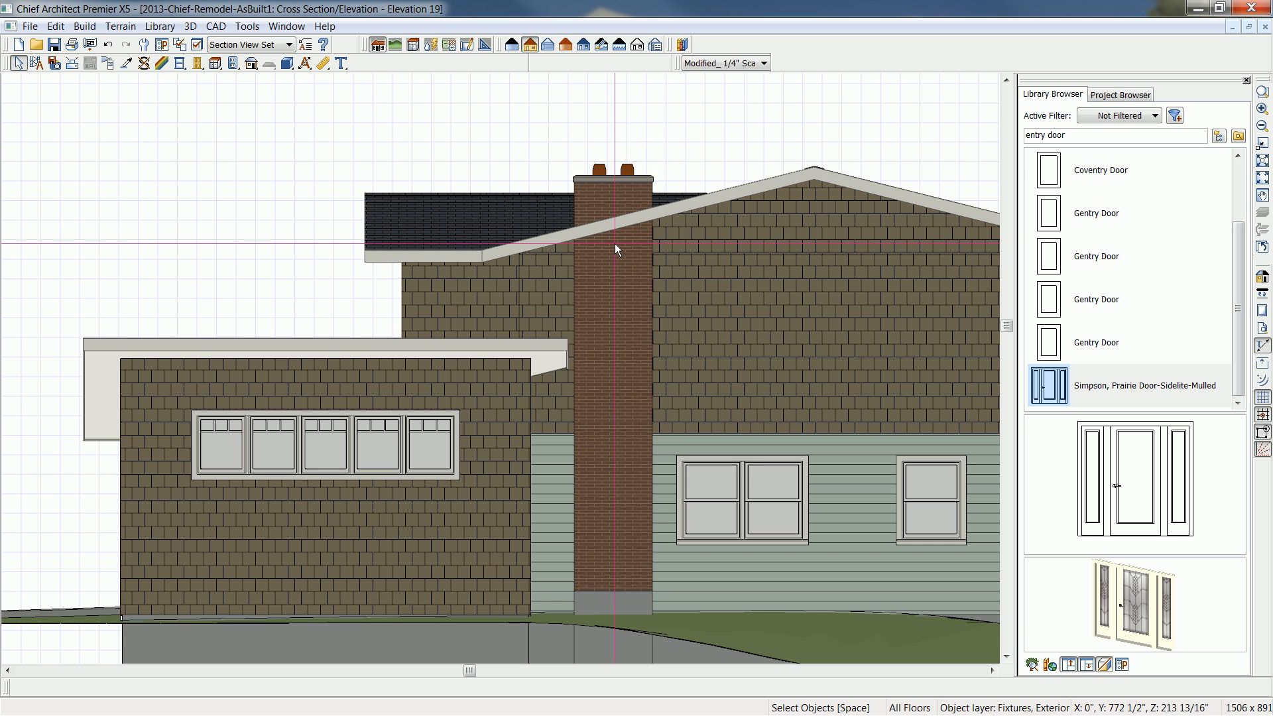
- Check the raised chimney across the whole side elevation and return to the floor plan
mouse_move(374, 295)
middle_mouse_down()
mouse_move(420, 279)
mouse_move(341, 281)
mouse_move(397, 295)
middle_mouse_up()
scroll(337, 272, "down", 2)
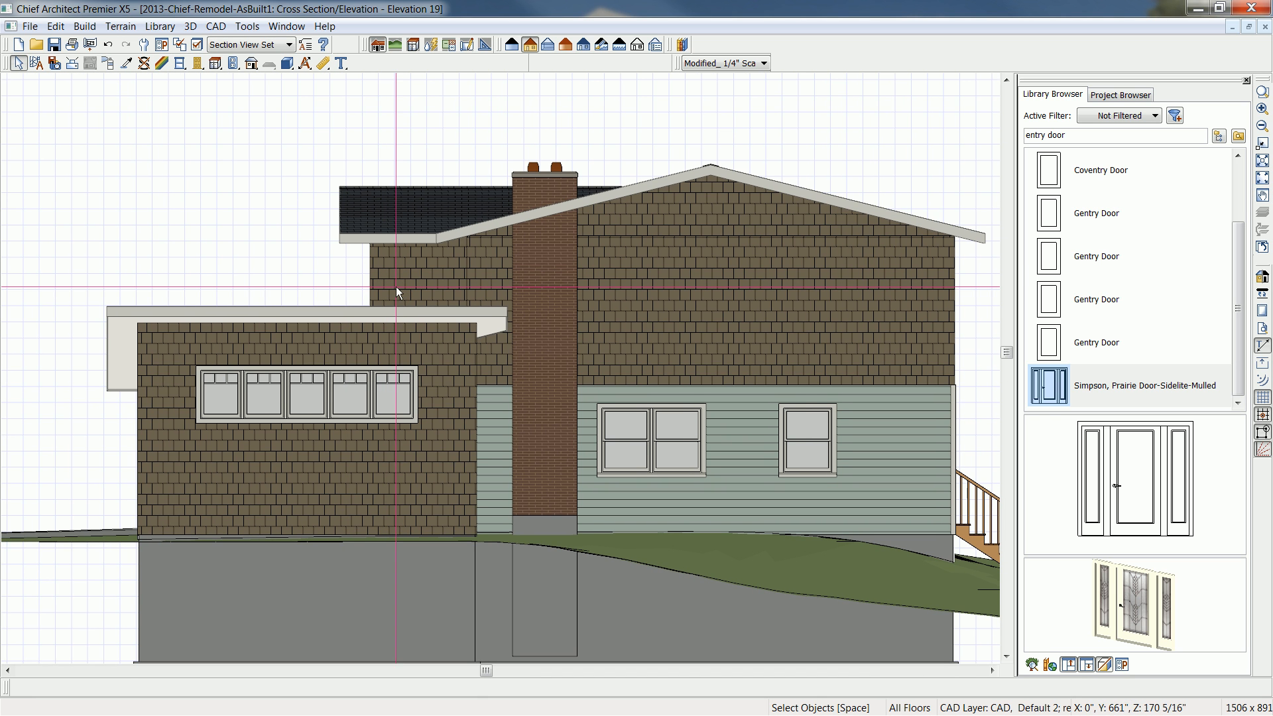
left_click(1264, 26)
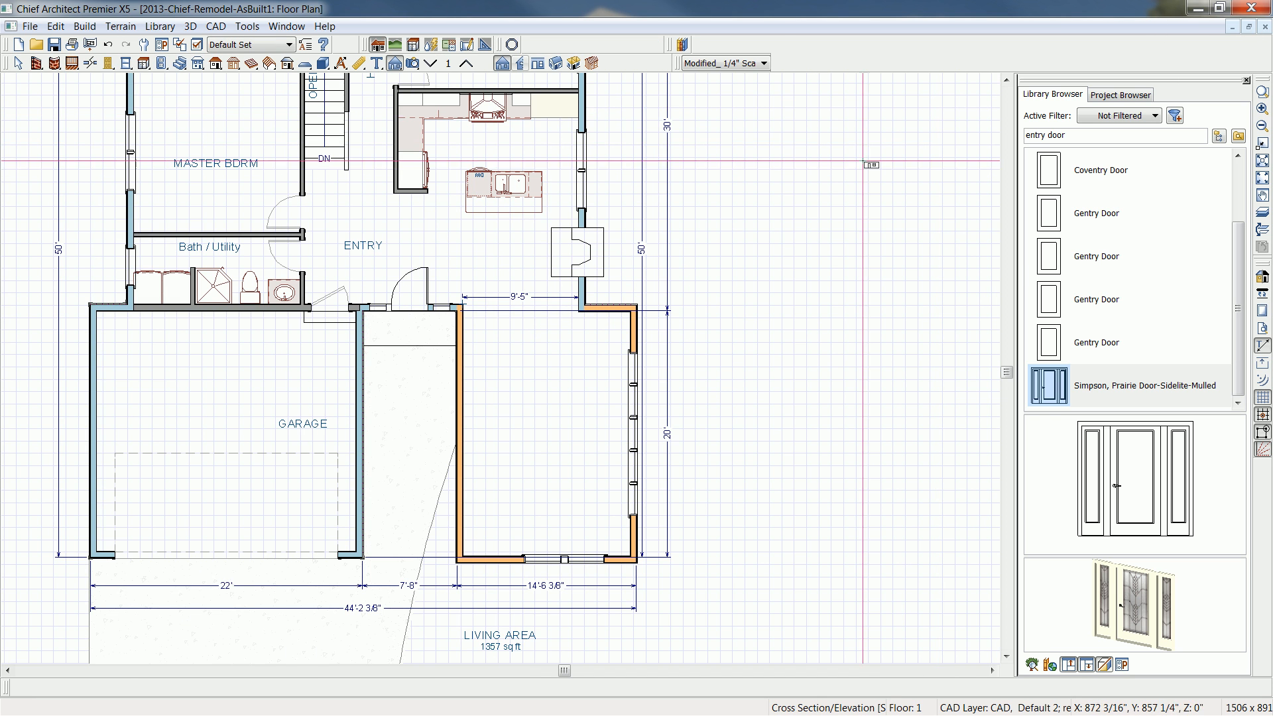
- Break the driveway's curved edge beside the addition and reshape it as a straight line along the wall to the addition's front corner
scroll(464, 298, "down", 3)
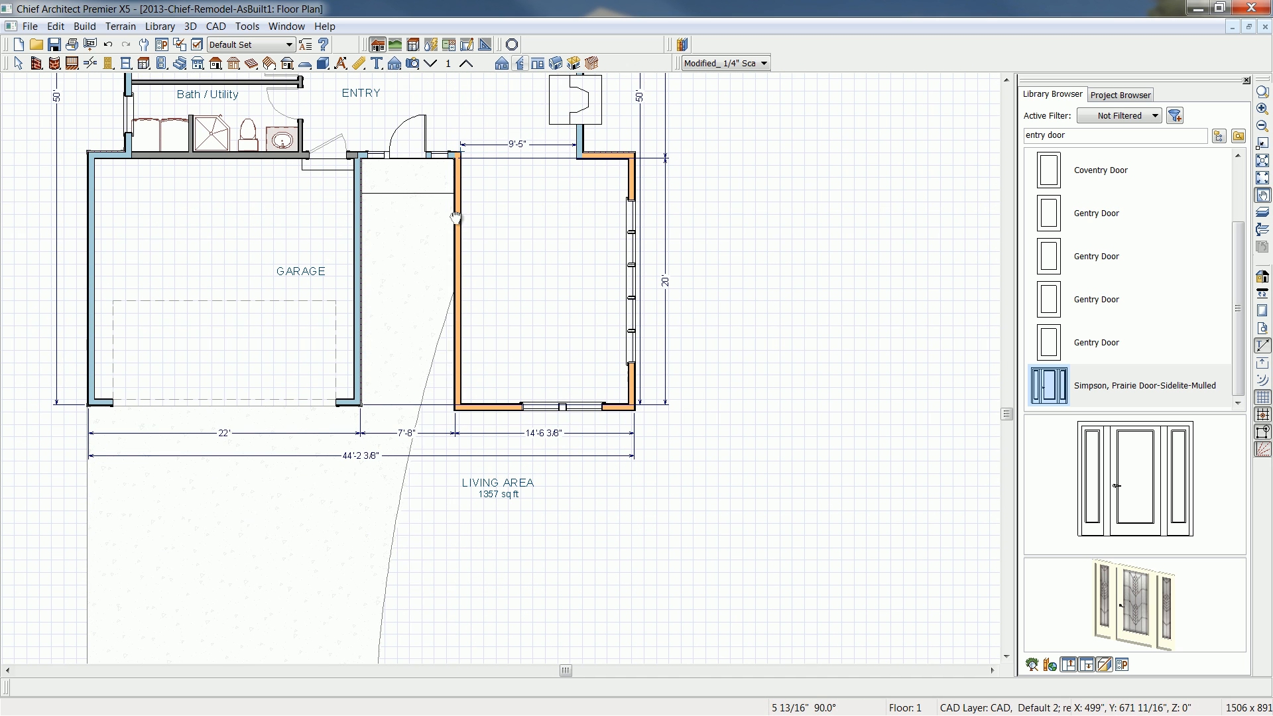
key("space")
left_click(435, 384)
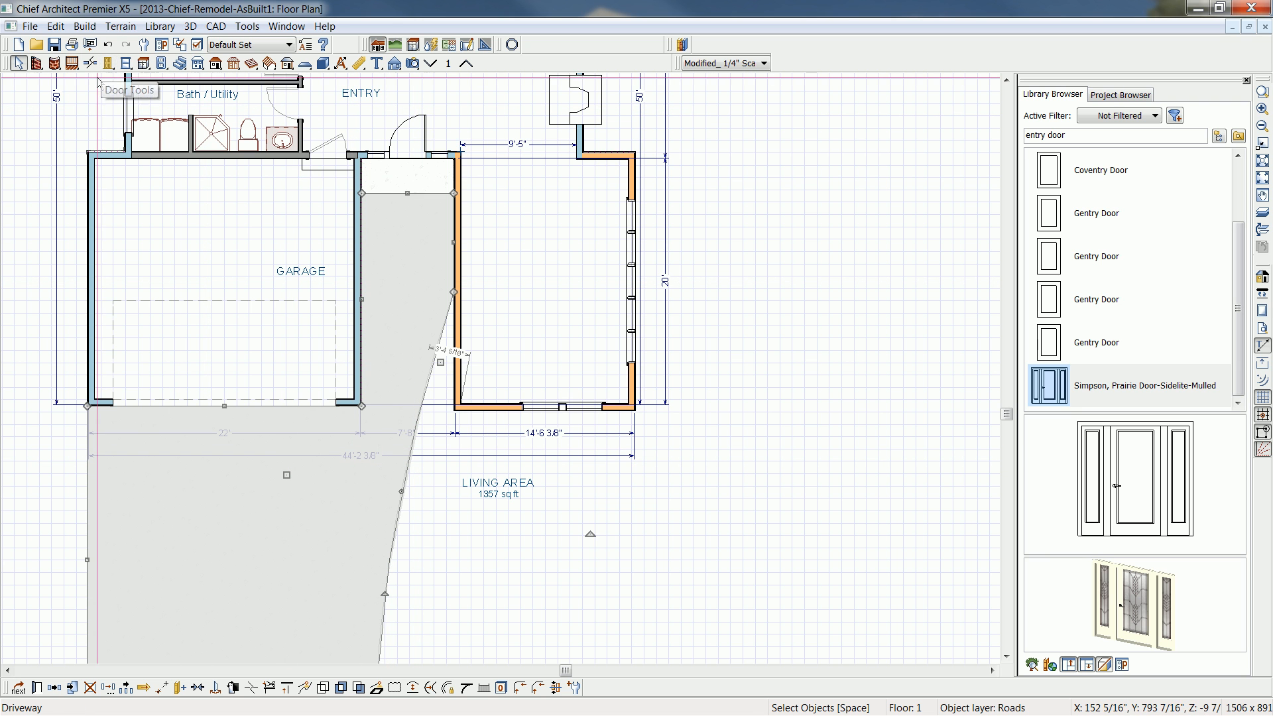
left_click(256, 690)
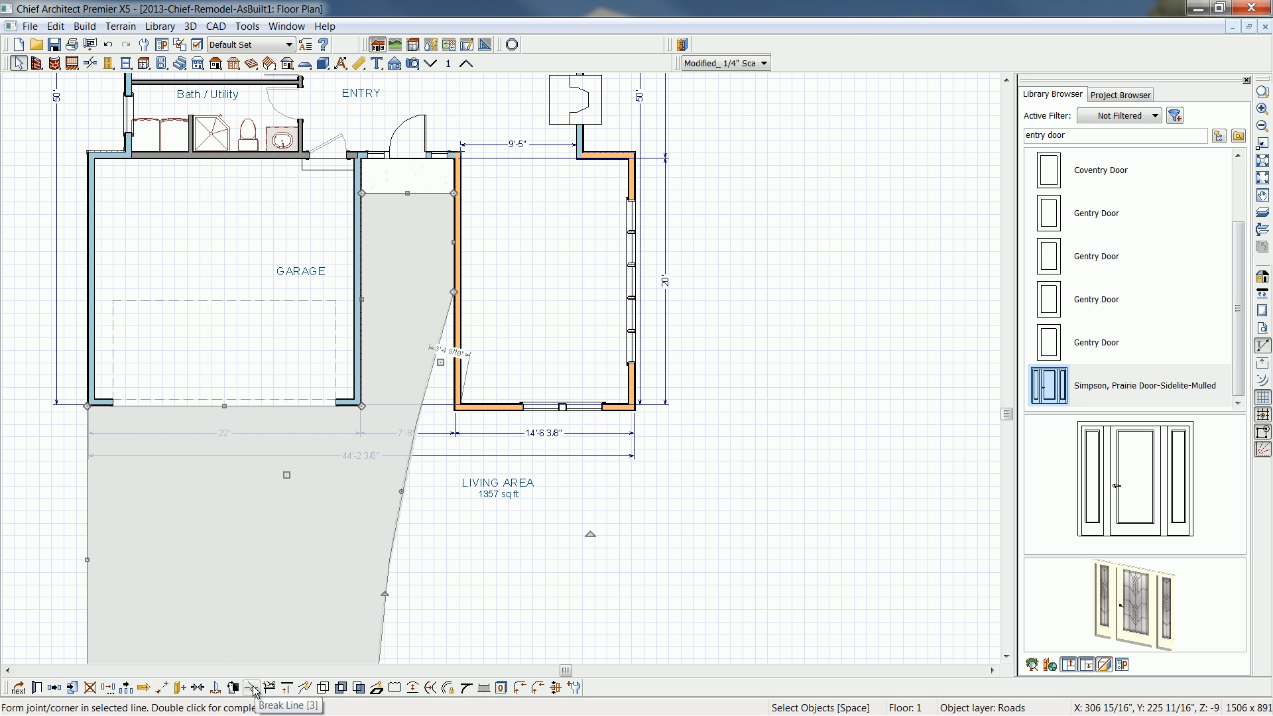
left_click(264, 691)
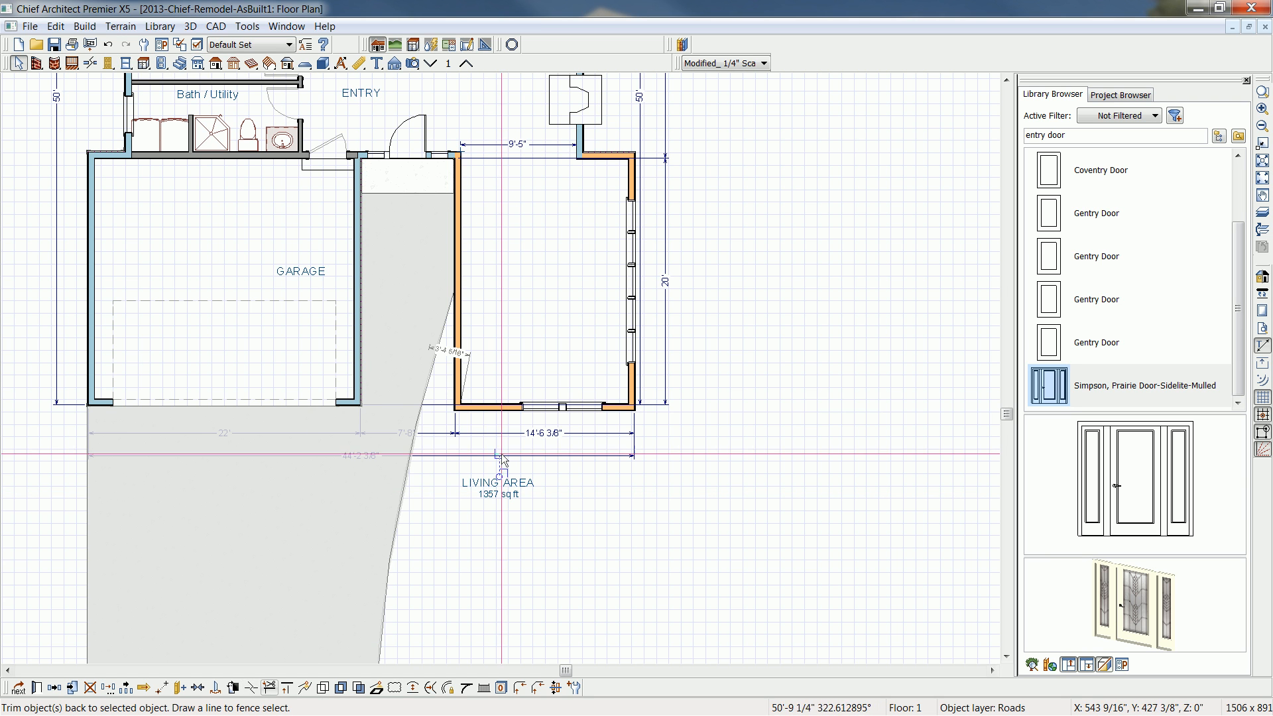
left_click(419, 423)
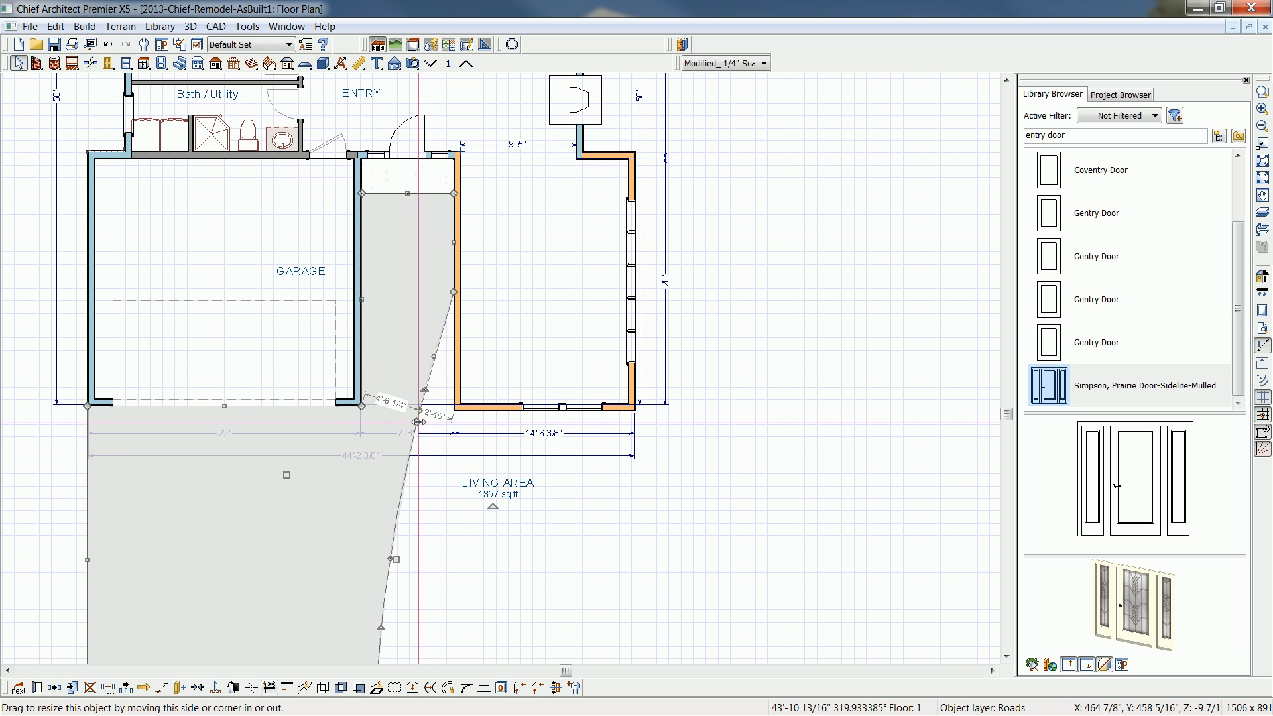
left_click_drag(418, 421, 453, 411)
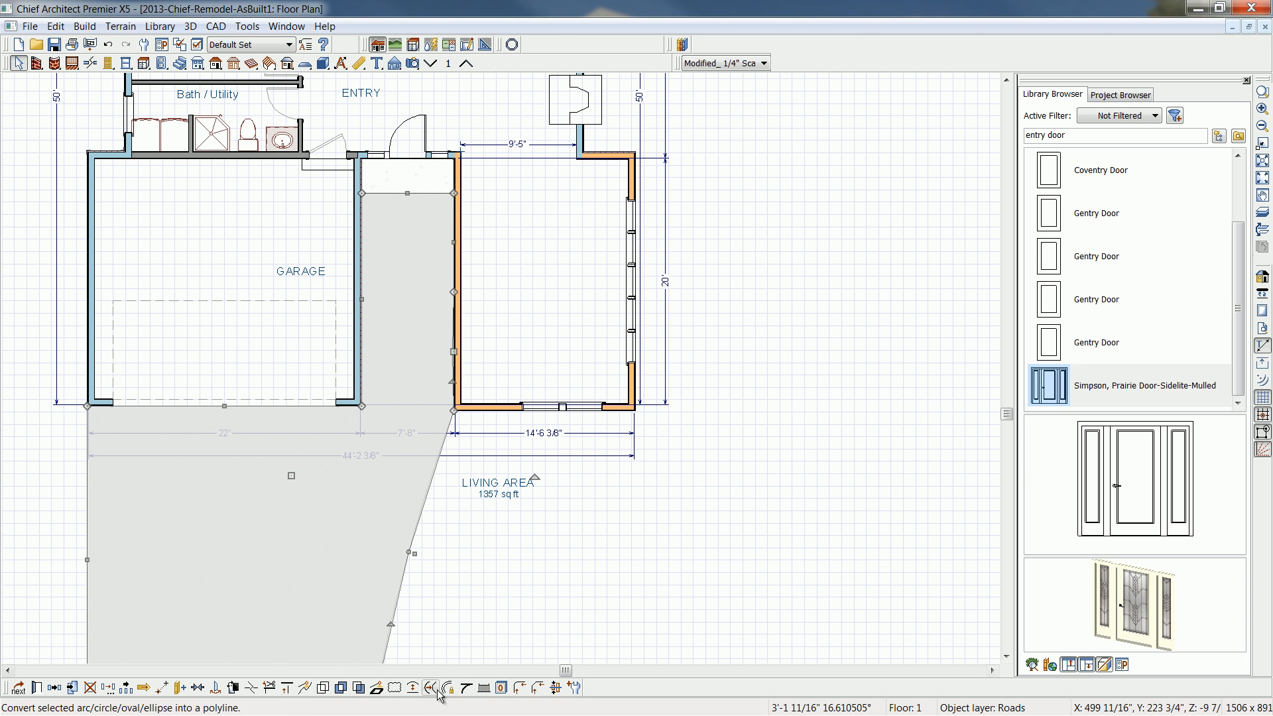
left_click(413, 689)
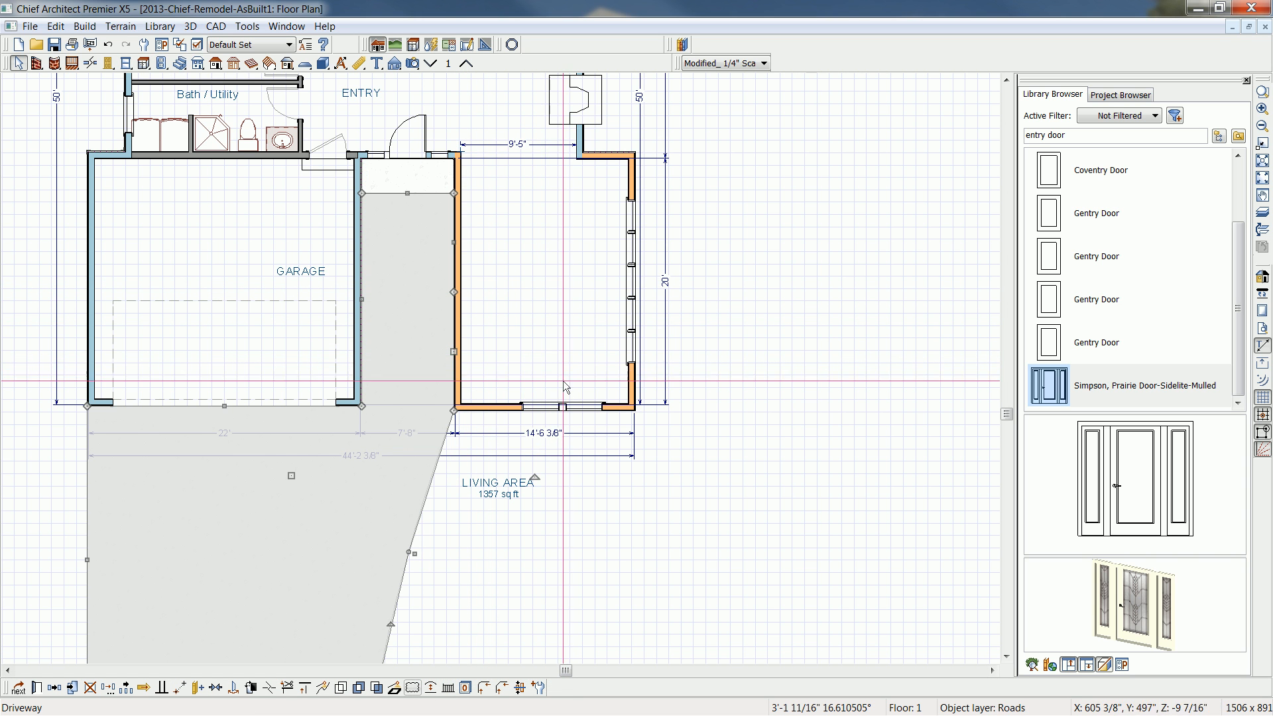
- Create a perspective full overview of the house and view the front addition and chimney side up close
scroll(497, 352, "up", 3)
scroll(496, 348, "down", 1)
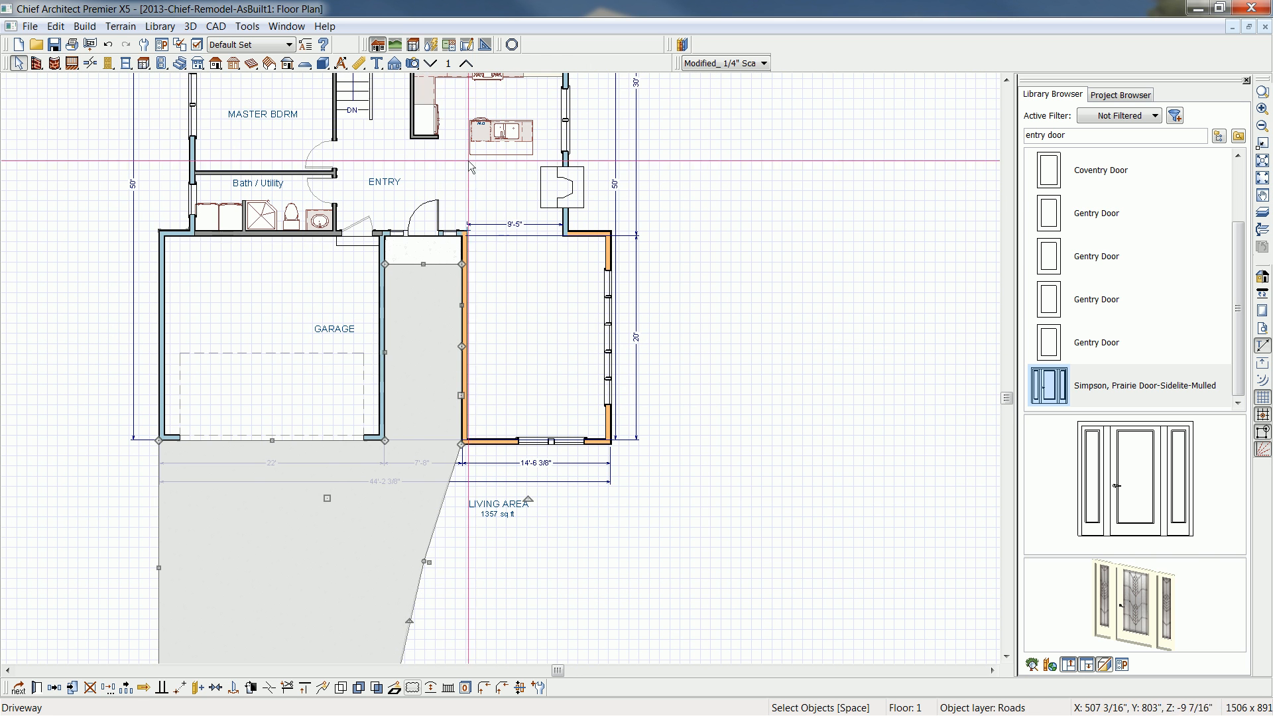
left_click(412, 63)
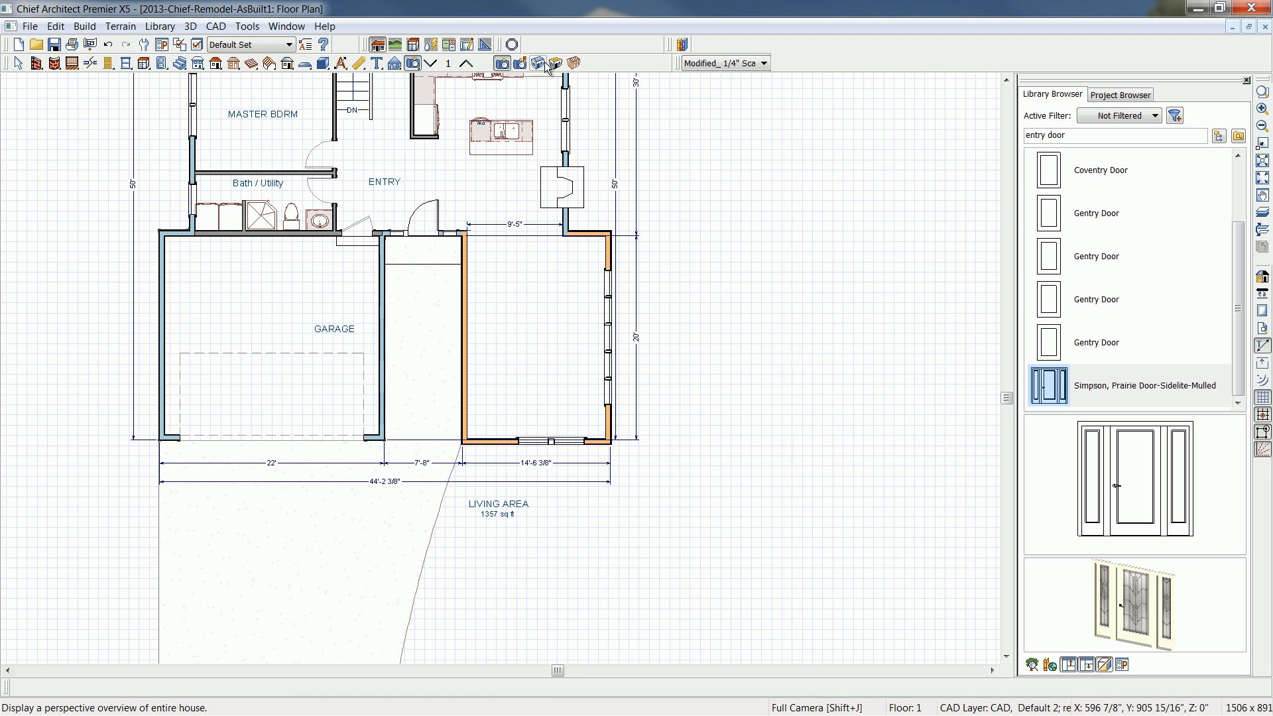
left_click(538, 63)
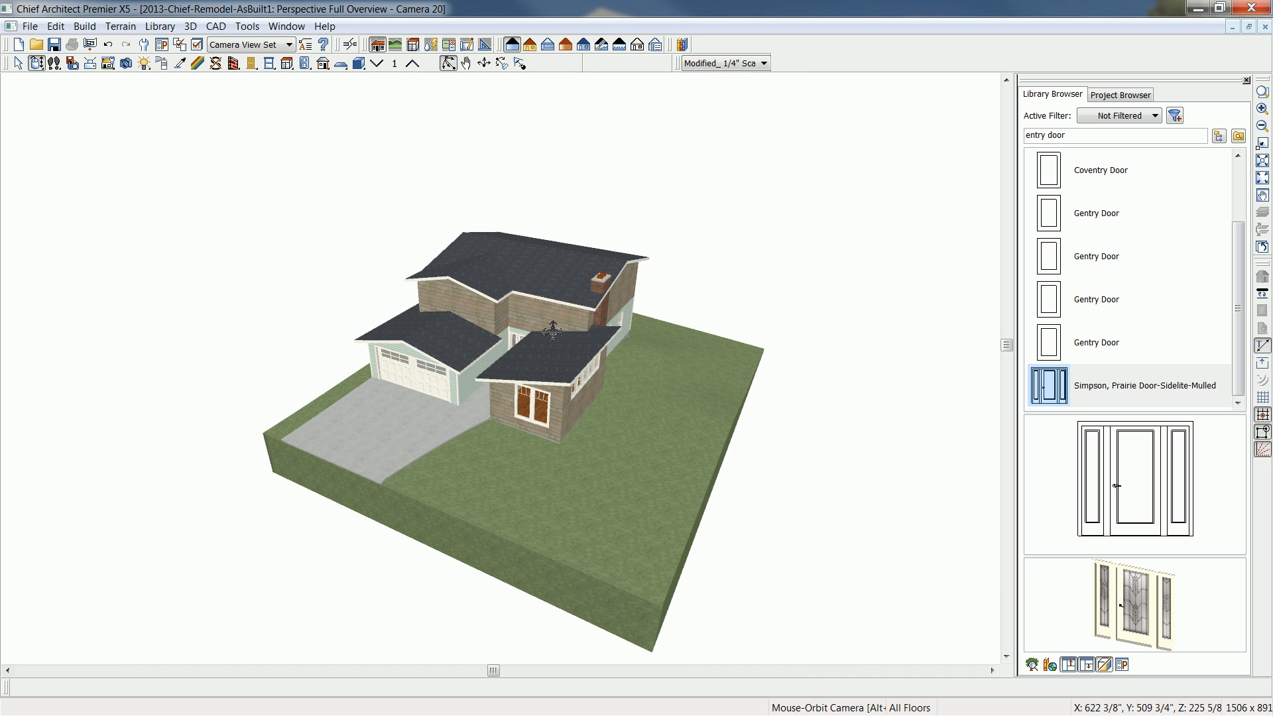
left_click_drag(551, 329, 674, 299)
left_click_drag(668, 385, 574, 384)
scroll(574, 384, "up", 4)
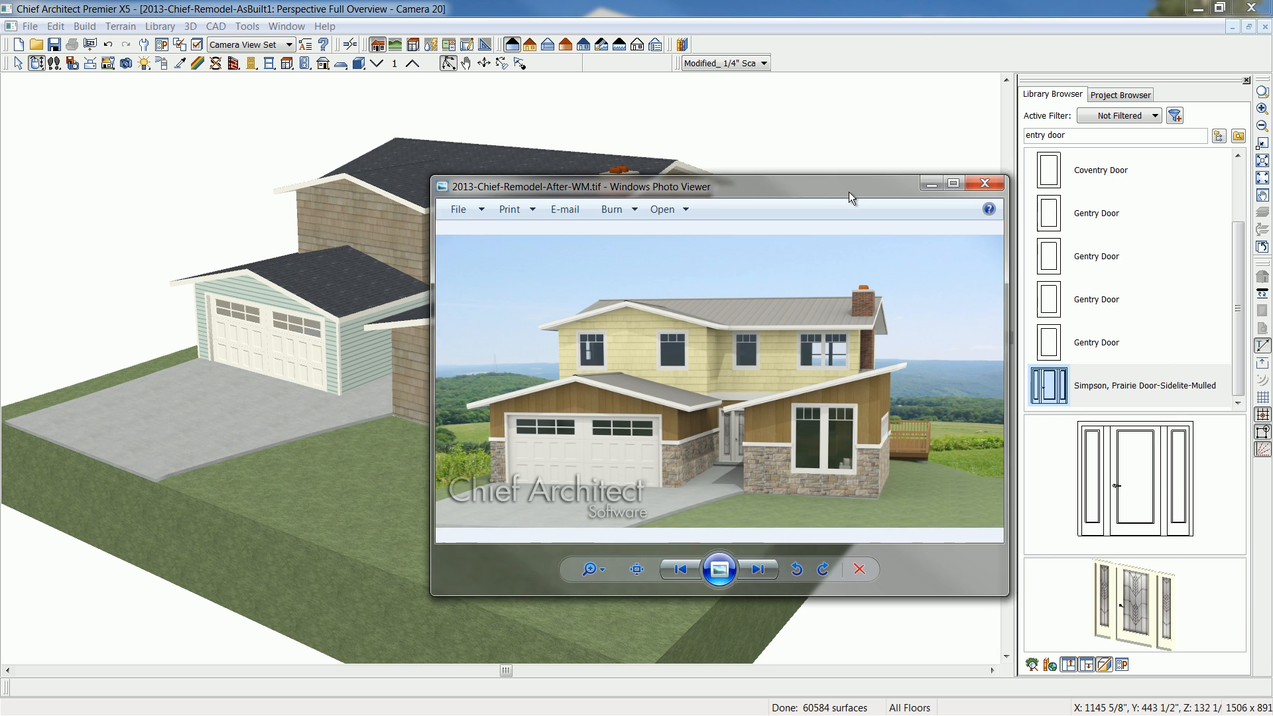
- Recolor the Shingles(natural) siding material with the yellow sampled from the reference rendering, darkened to RGB 196, 192, 128
left_click_drag(849, 192, 1064, 245)
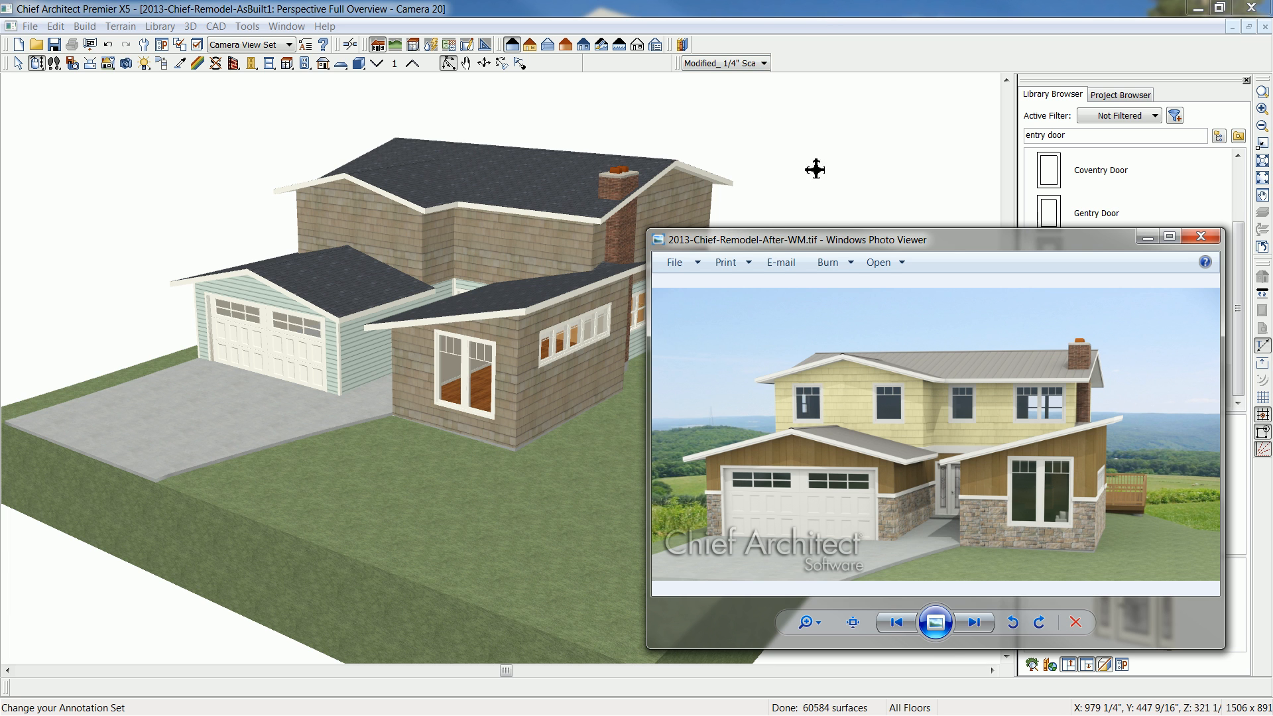
left_click_drag(740, 245, 994, 260)
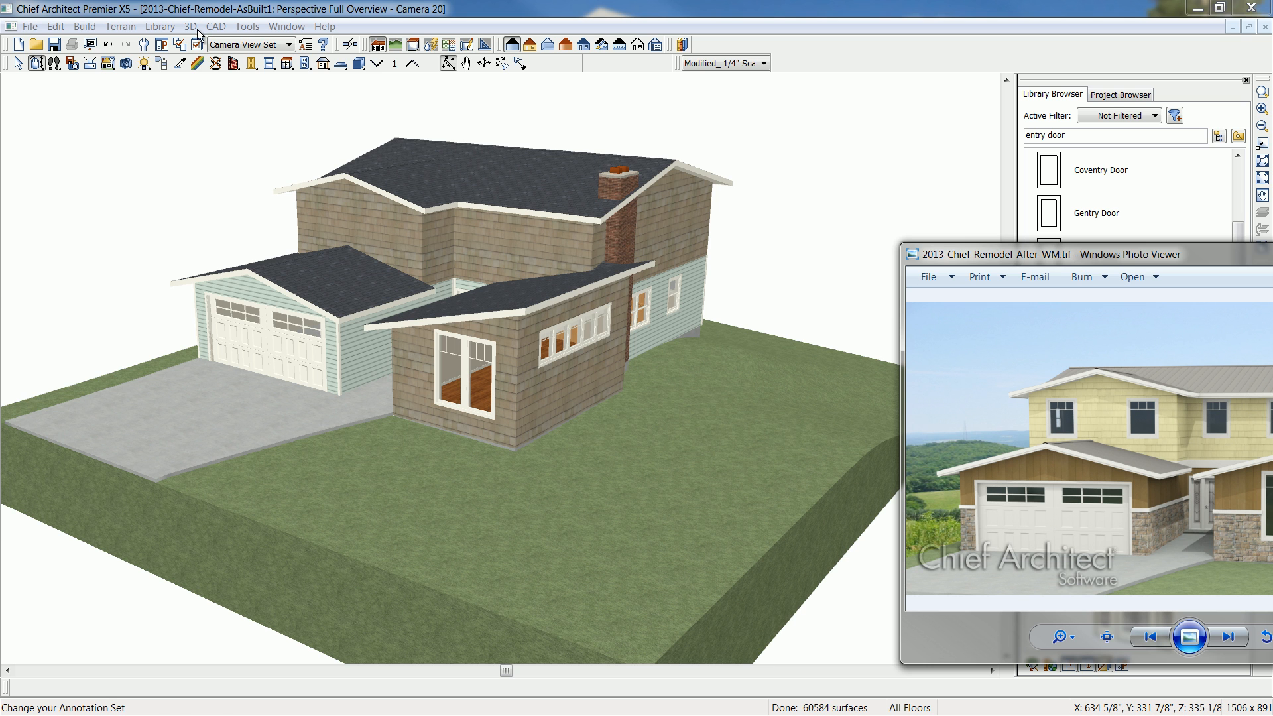
left_click(198, 64)
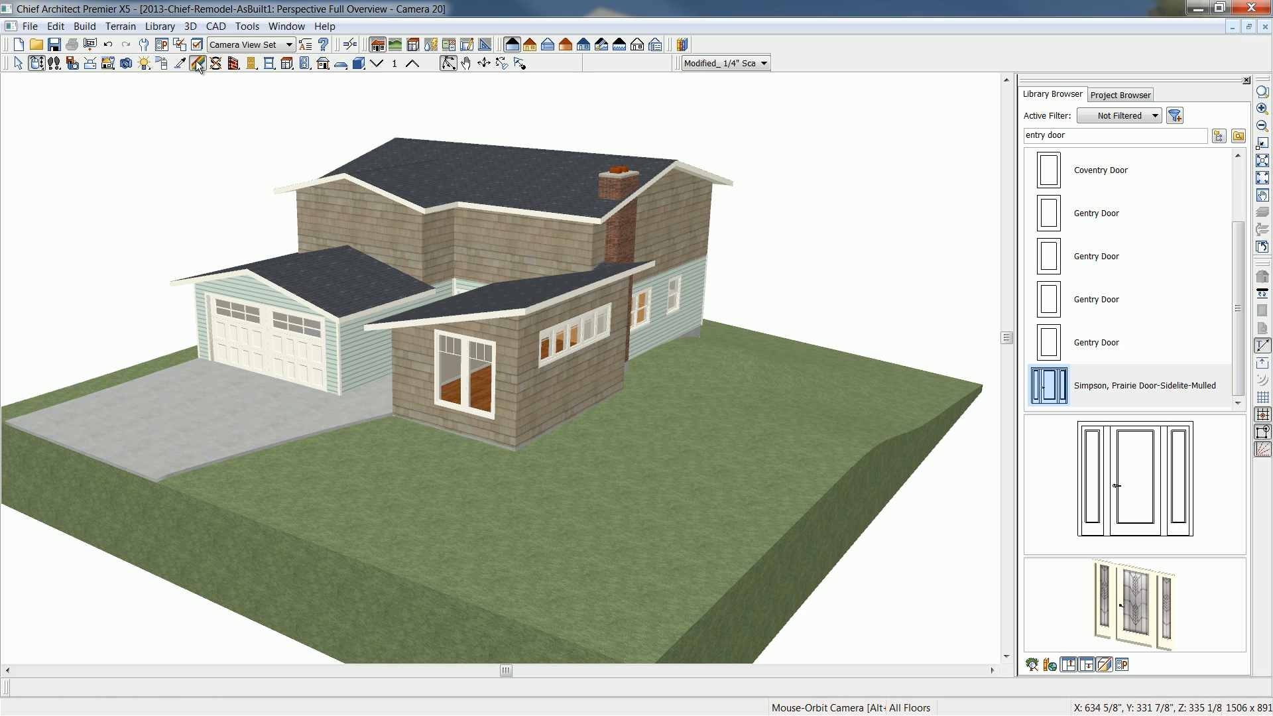
left_click(356, 209)
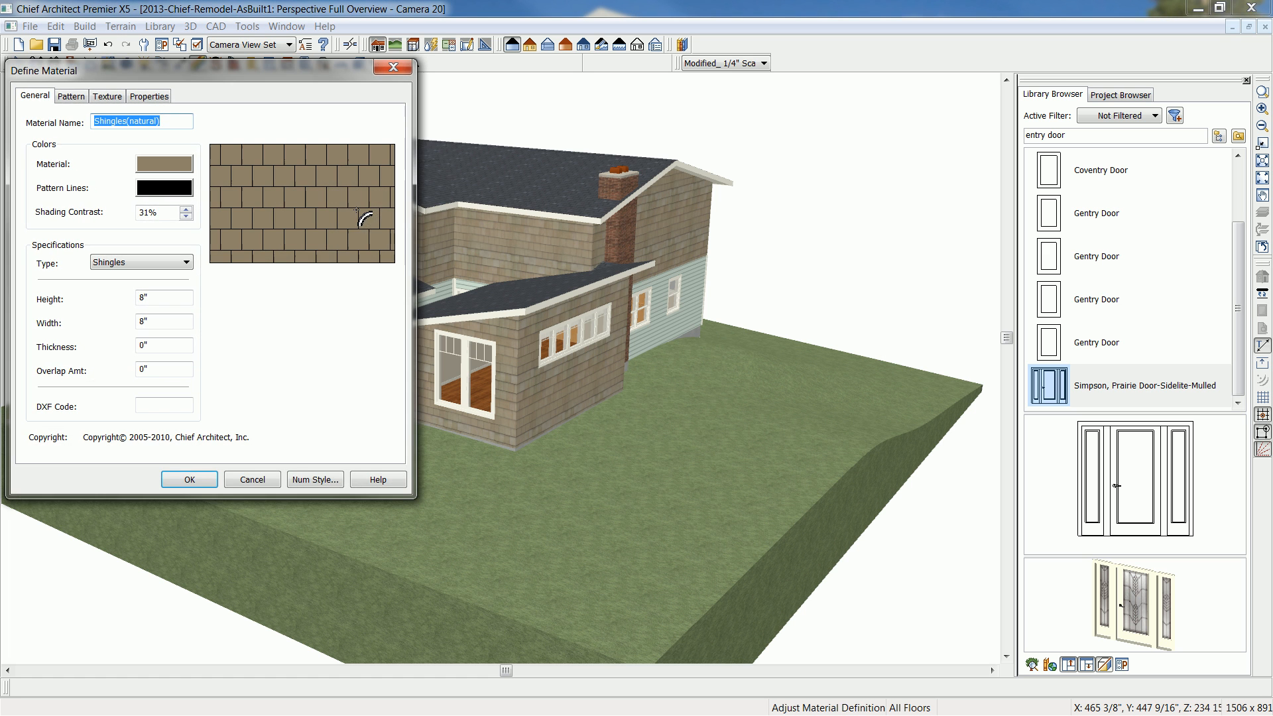
left_click(171, 163)
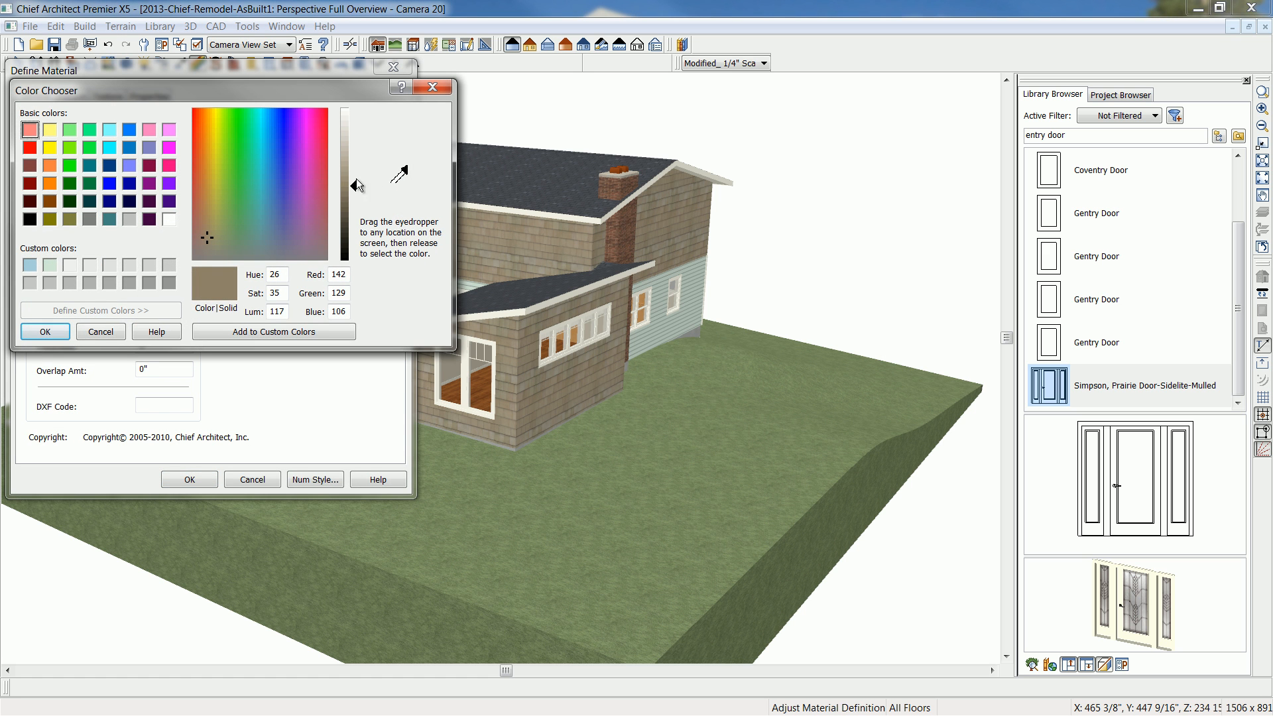
left_click_drag(400, 174, 1272, 267)
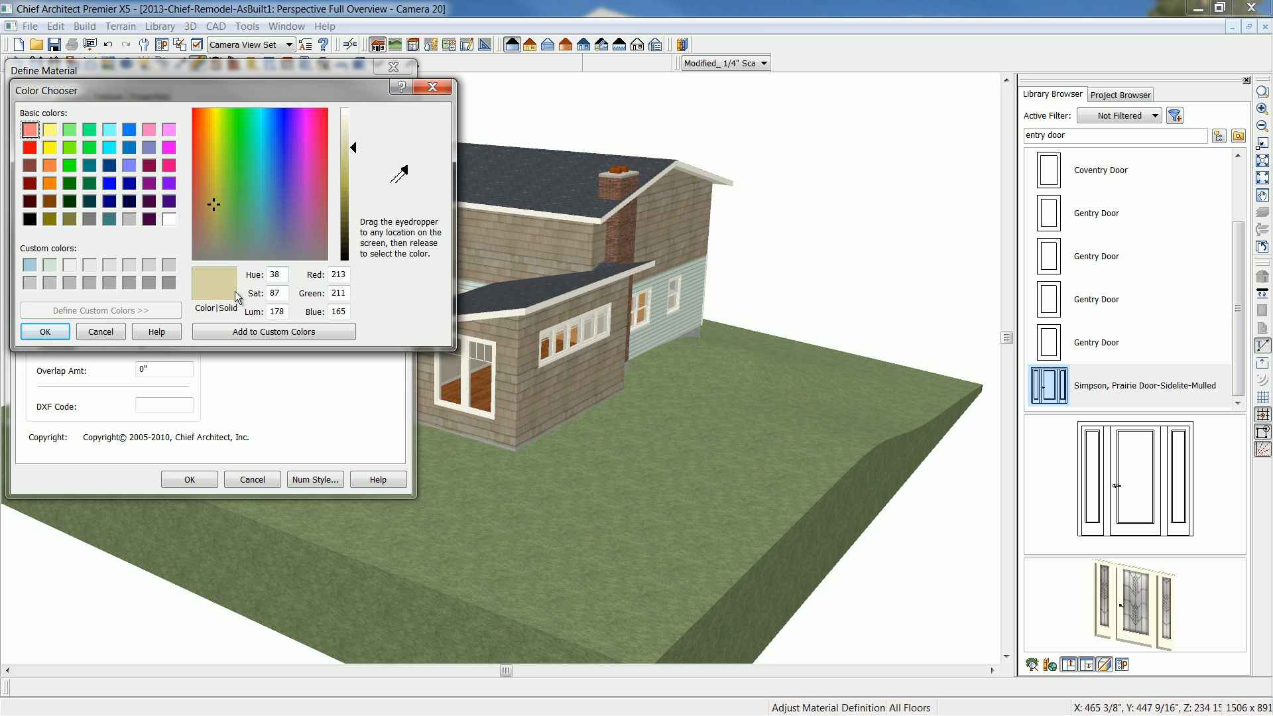
left_click_drag(353, 148, 349, 165)
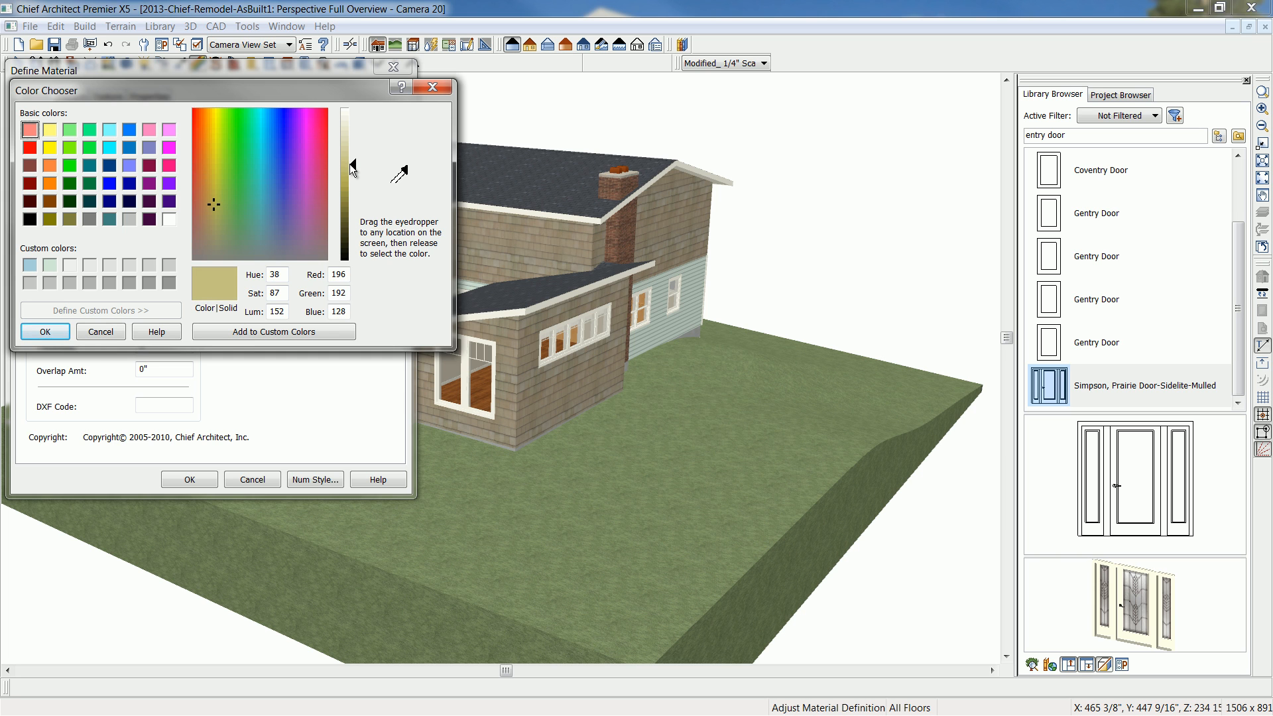
left_click(45, 332)
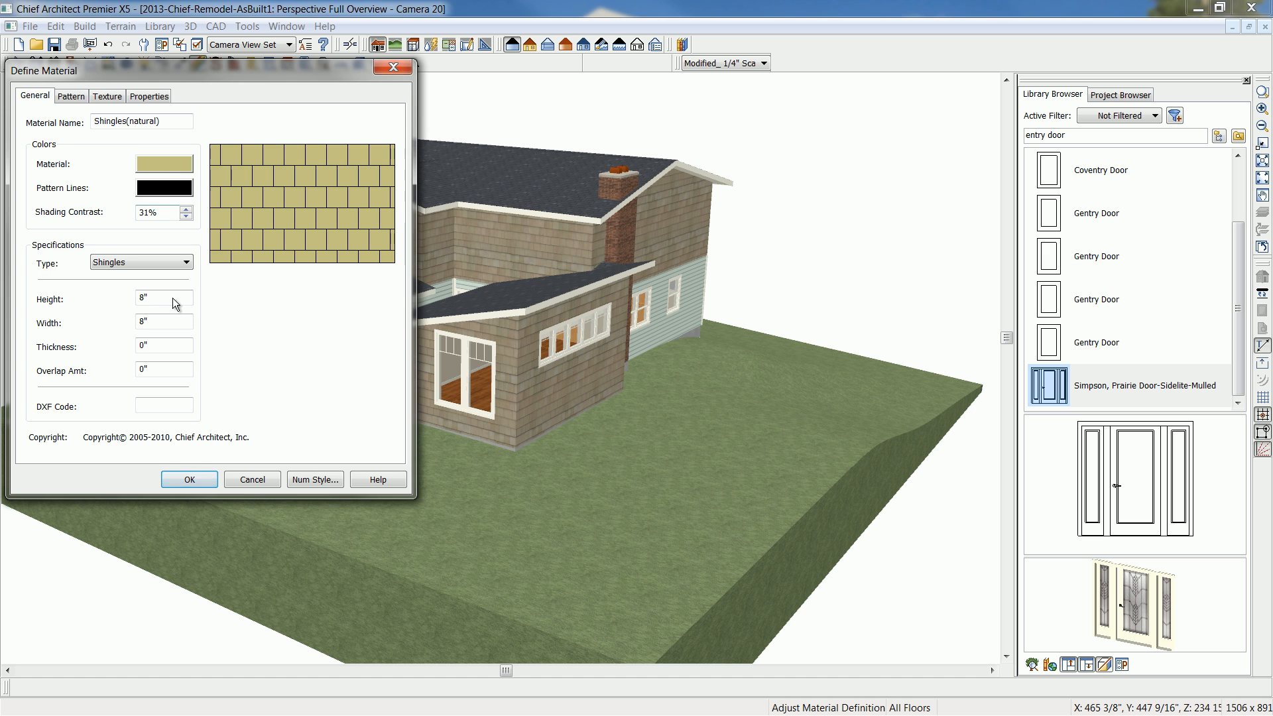
left_click(198, 482)
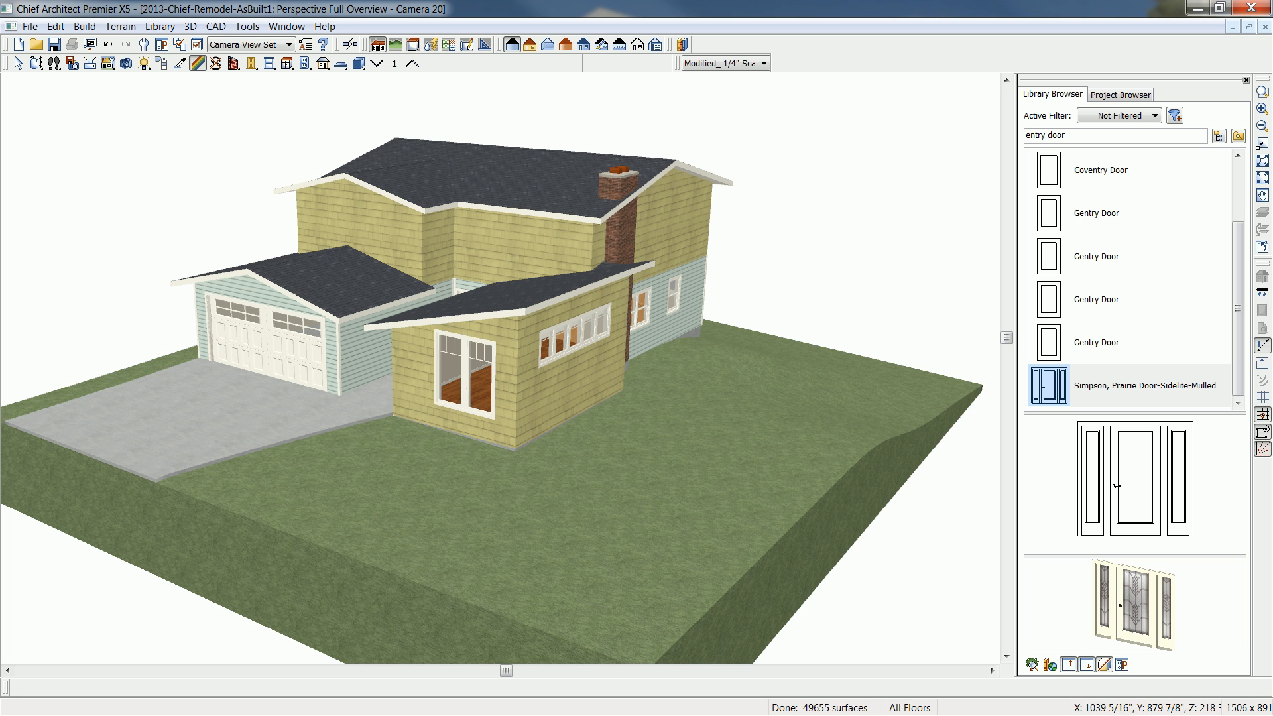
- Compare the recolored house with the reference rendering and return to the floor plan
mouse_move(1085, 244)
left_mouse_down()
mouse_move(1073, 245)
mouse_move(1098, 242)
left_mouse_up()
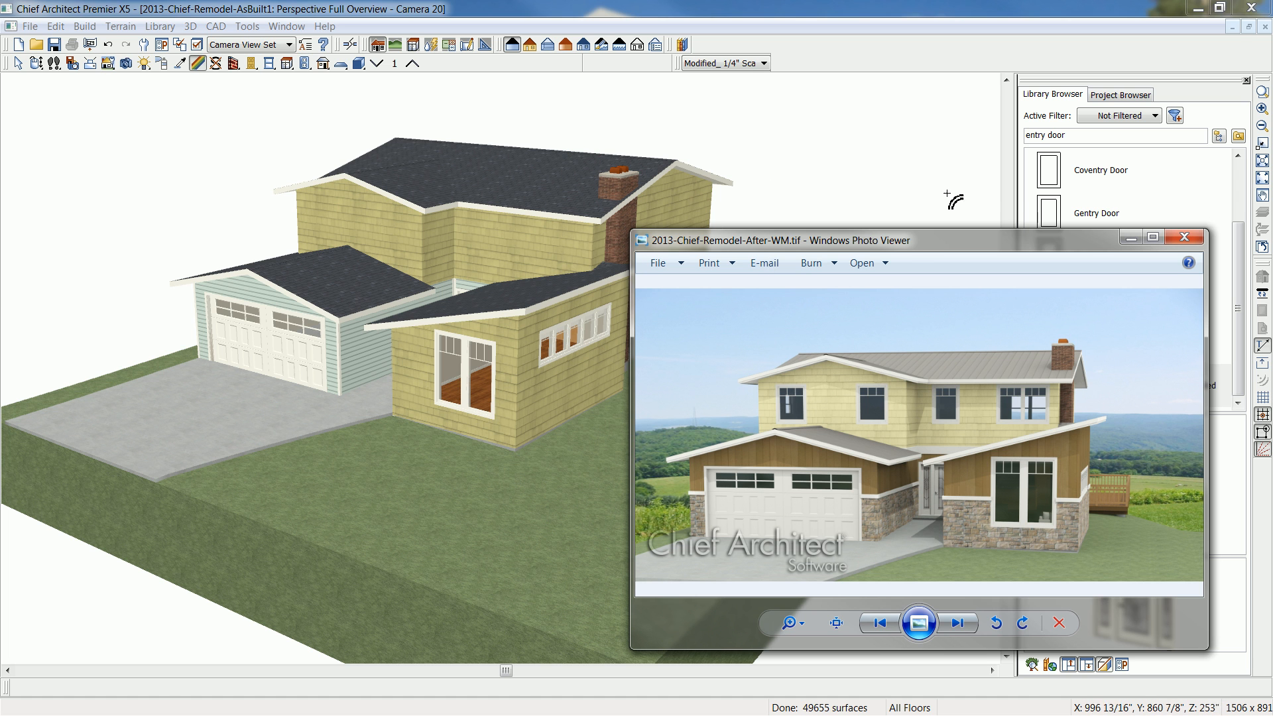
left_click(1130, 237)
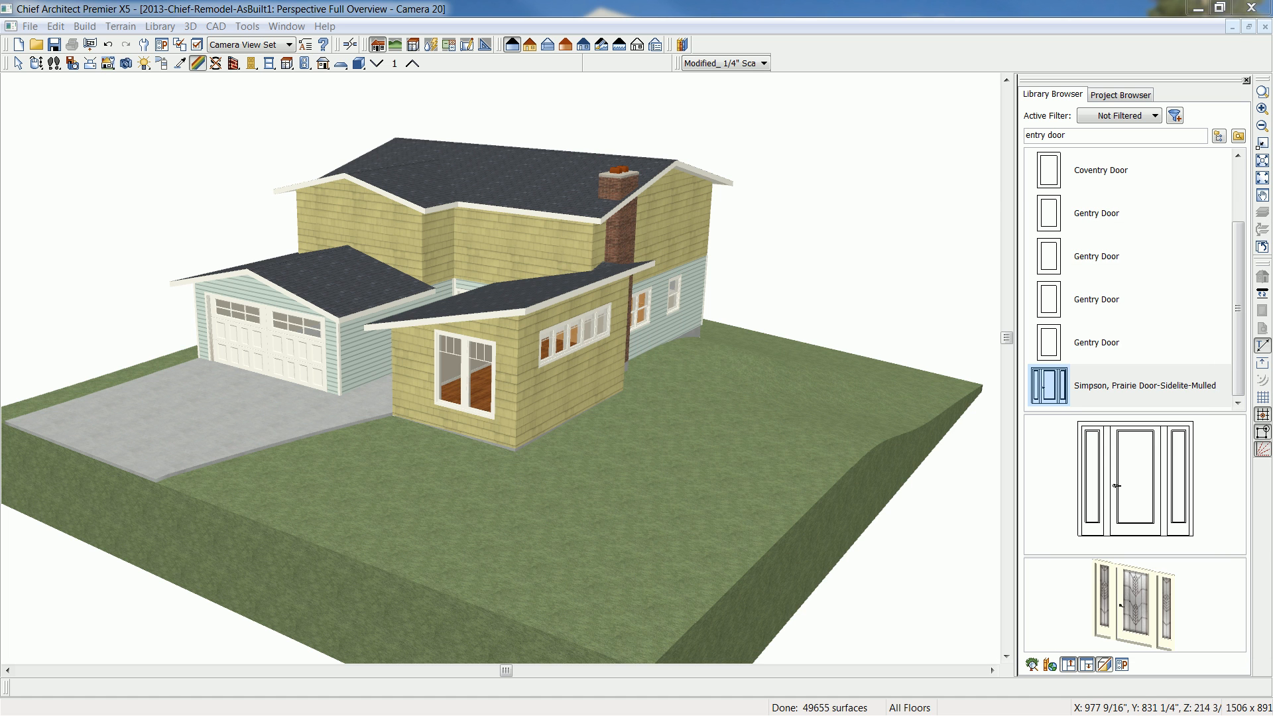
left_click(1265, 27)
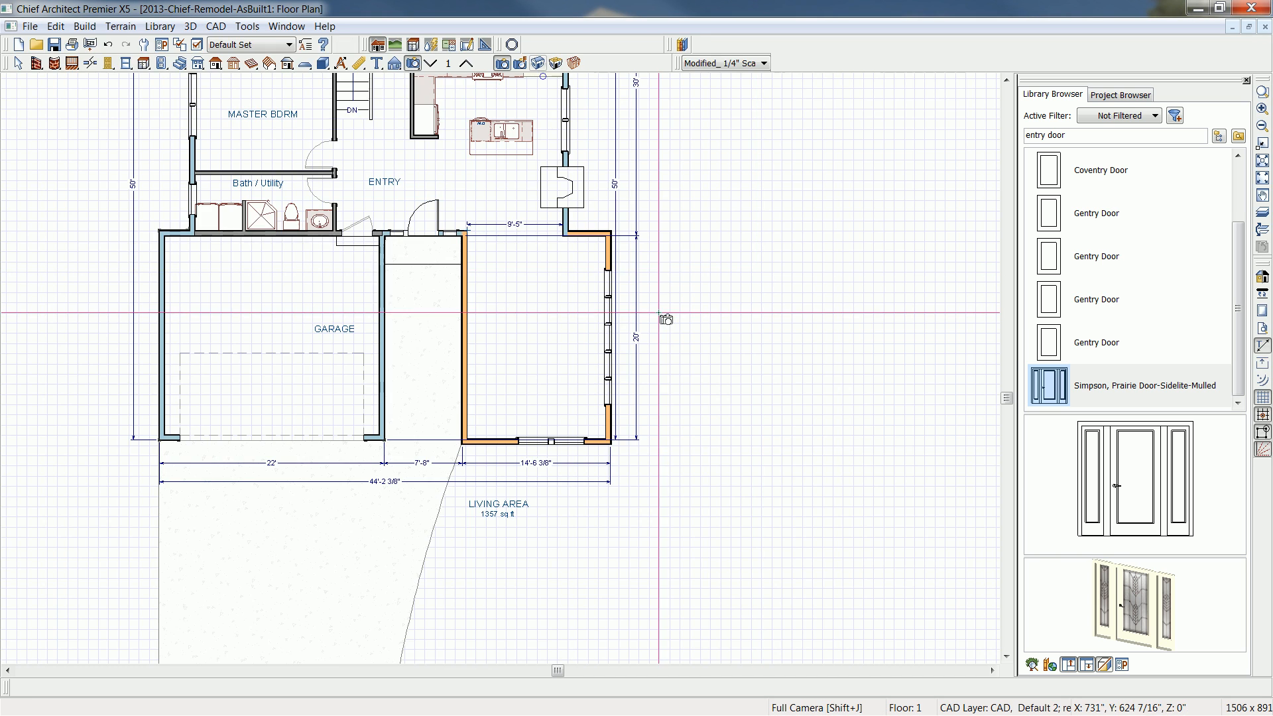
- Select all the exterior walls on floor 1 and open their wall specification
middle_click_drag(661, 323, 705, 463)
scroll(705, 463, "down", 2)
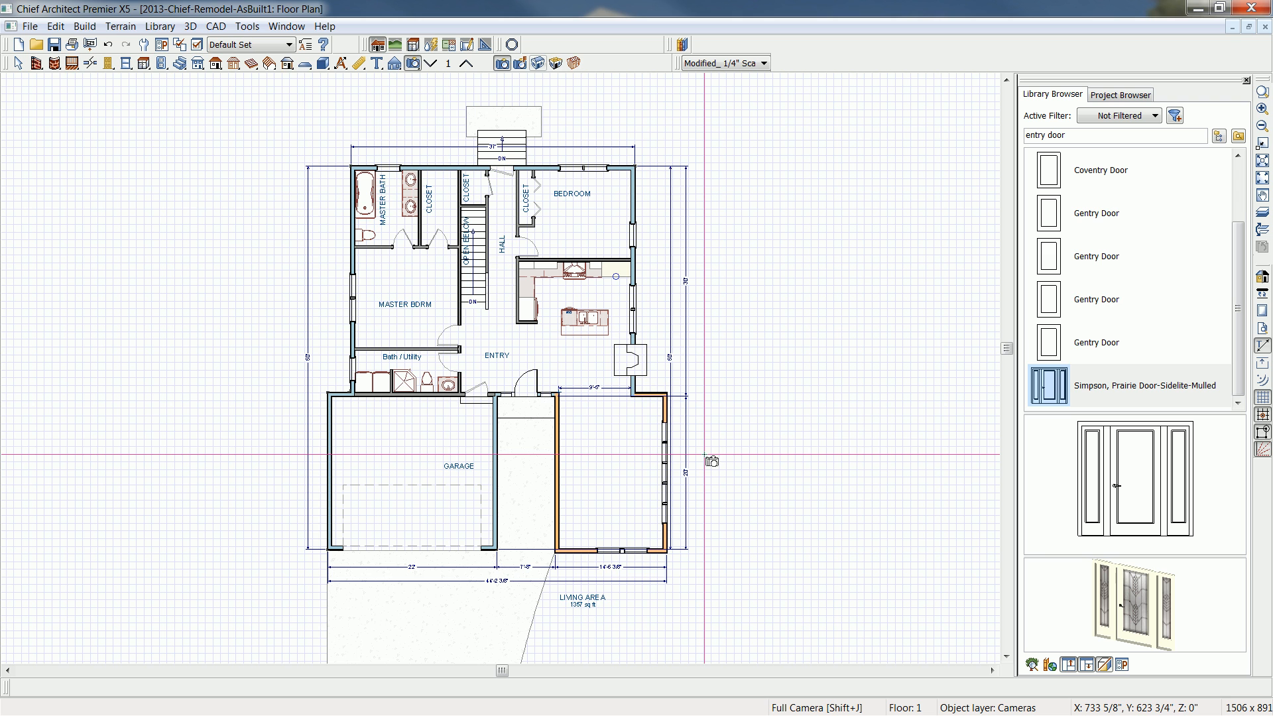
key("space")
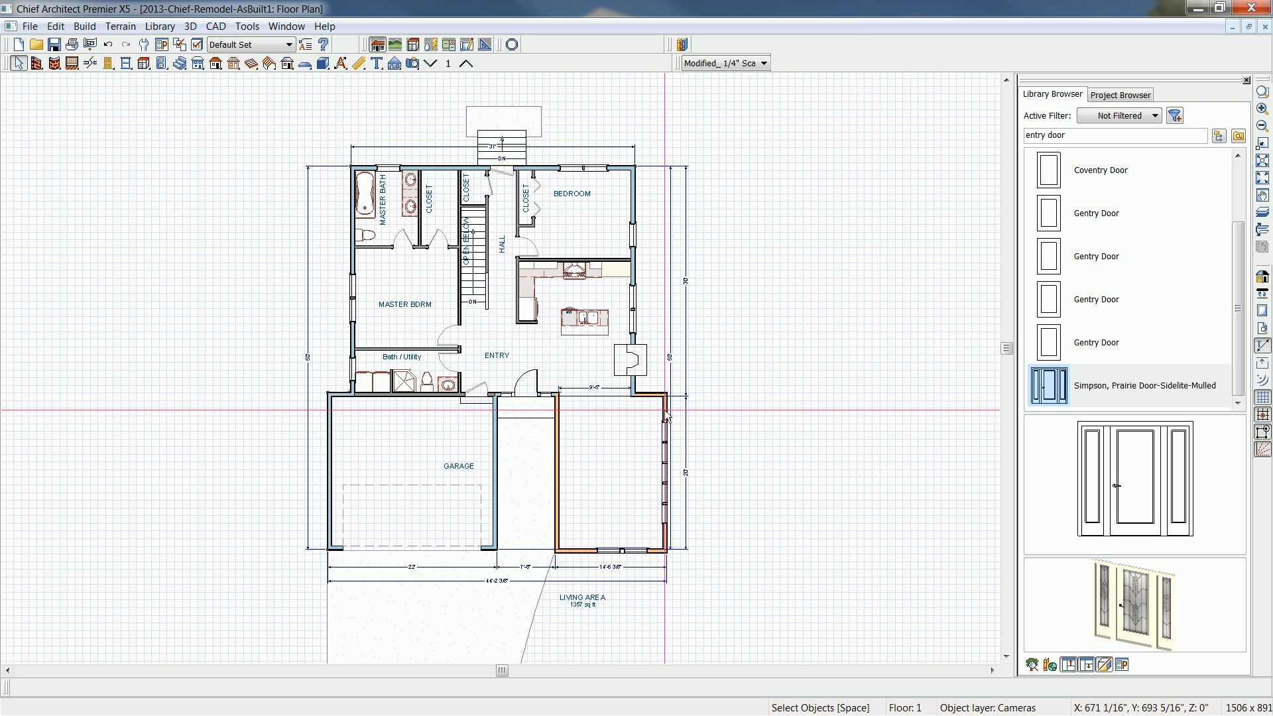
left_click(667, 414)
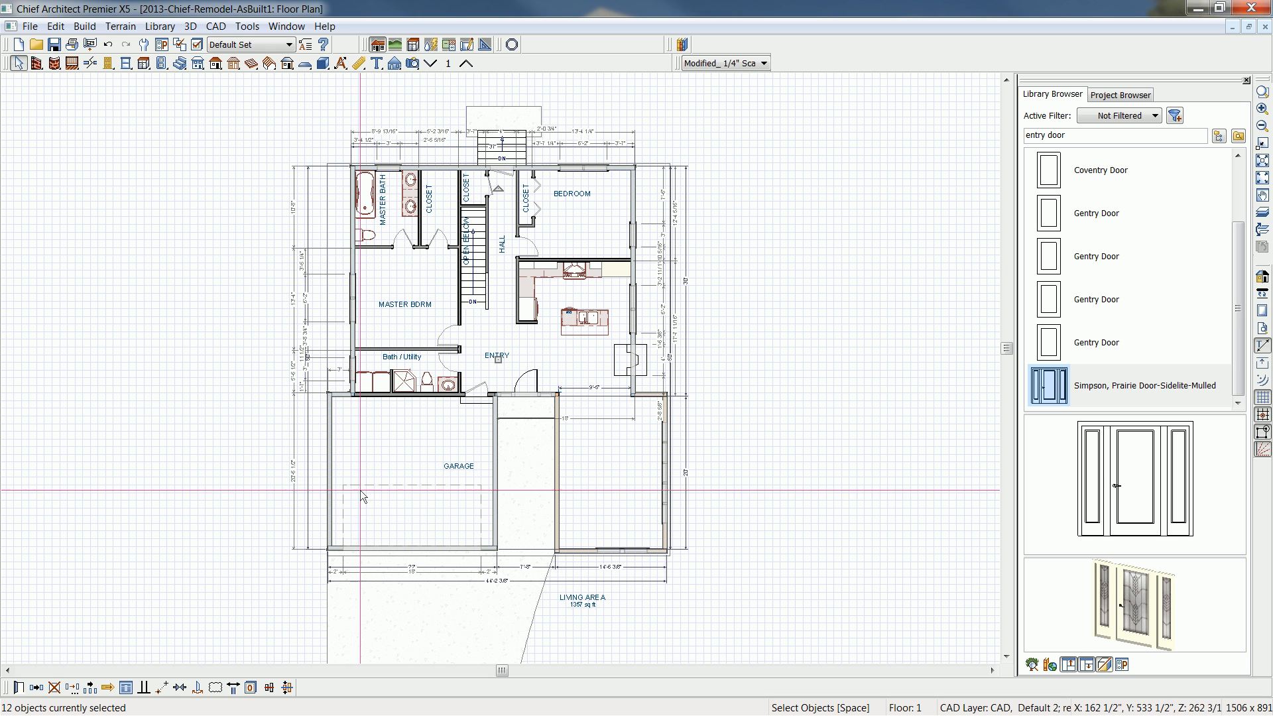
left_click(19, 688)
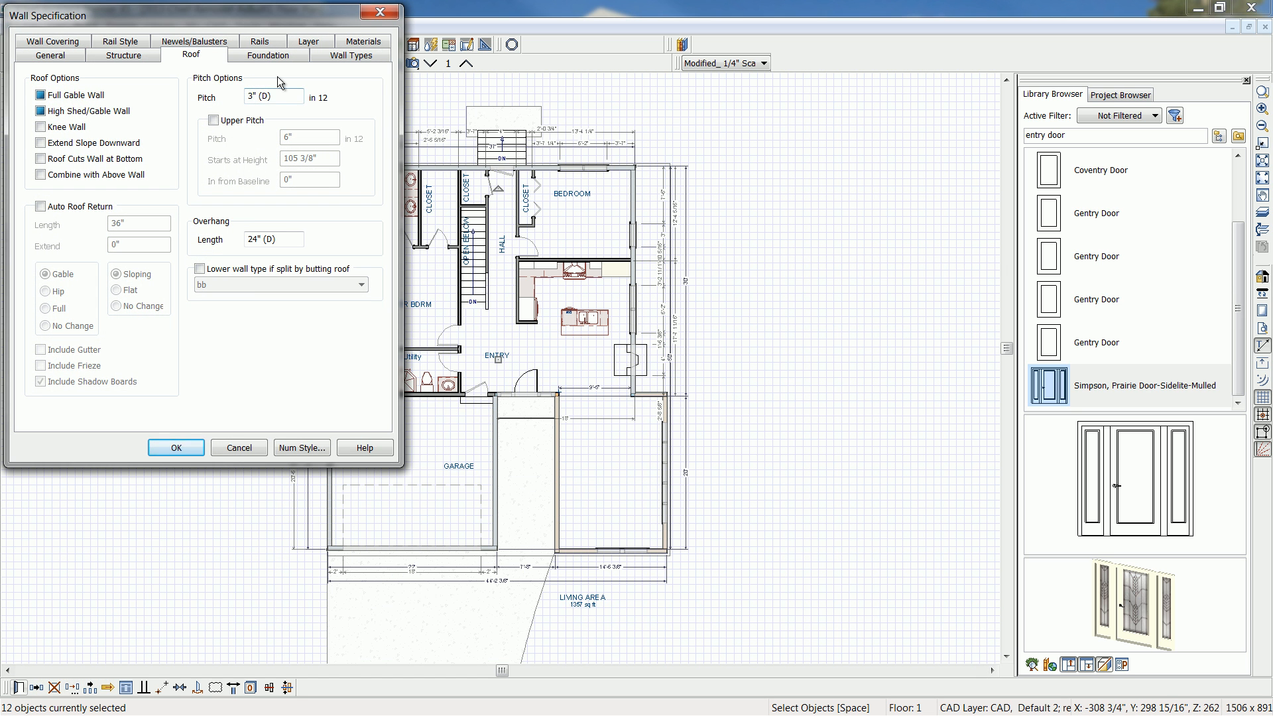
- Make the selected exterior walls pony walls with Remodel Siding-6 Batten as the upper type and Stone-6 Veneer as the lower type
left_click(332, 57)
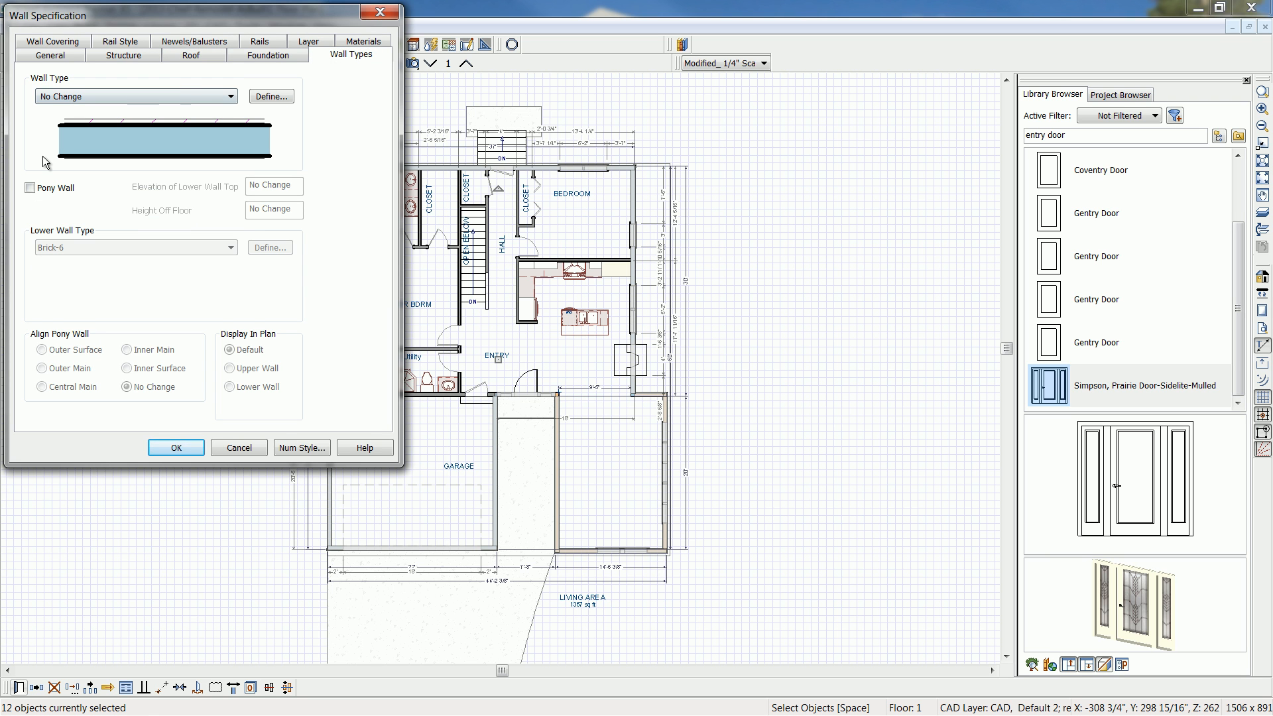
left_click(31, 188)
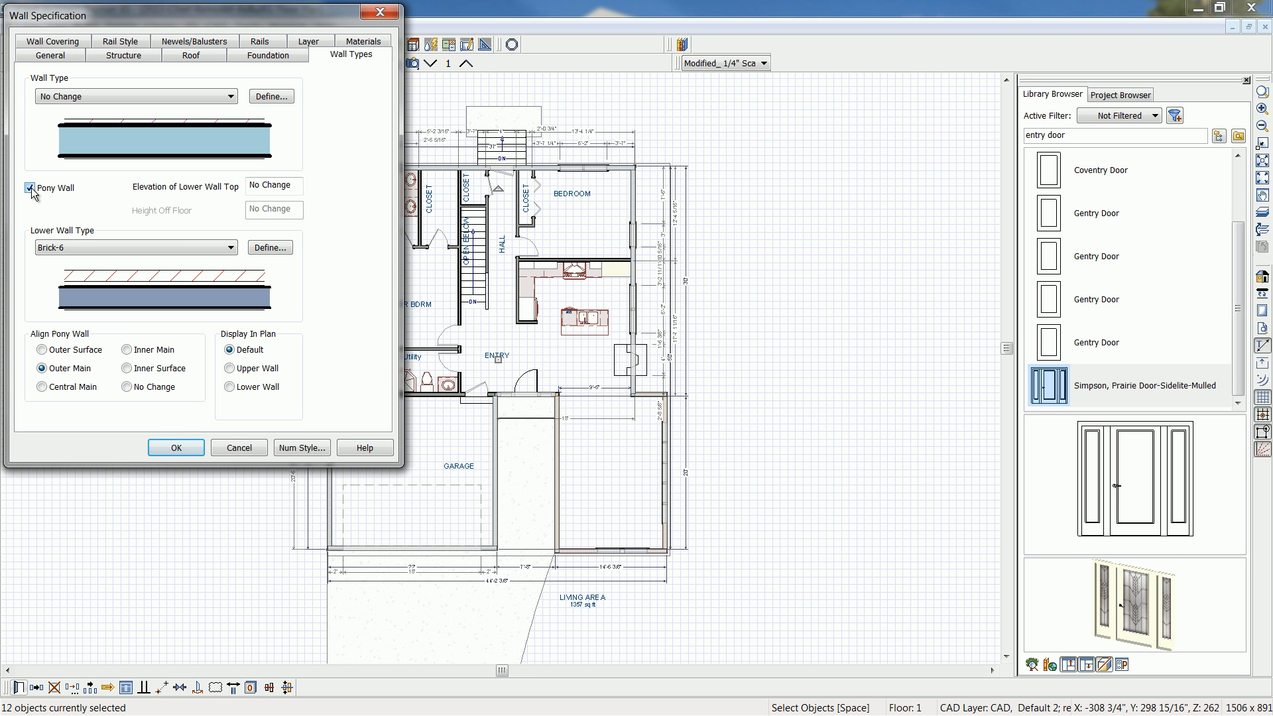
left_click(231, 97)
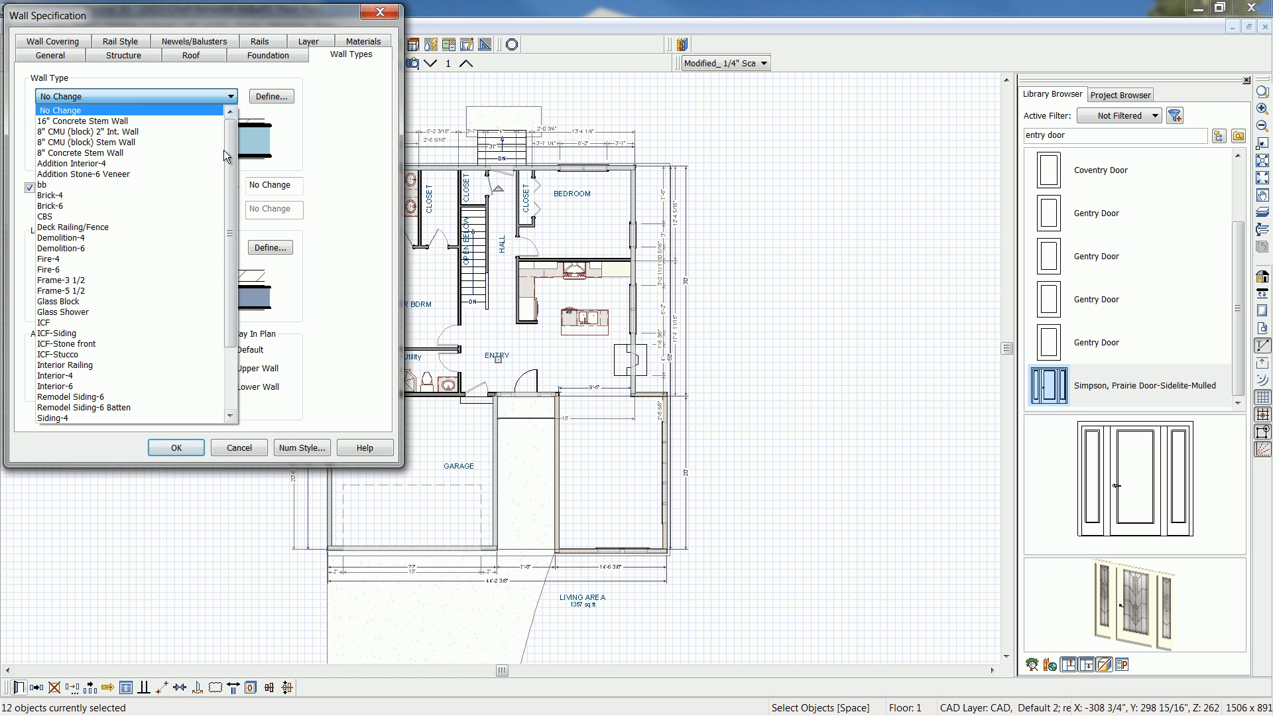
left_click(111, 407)
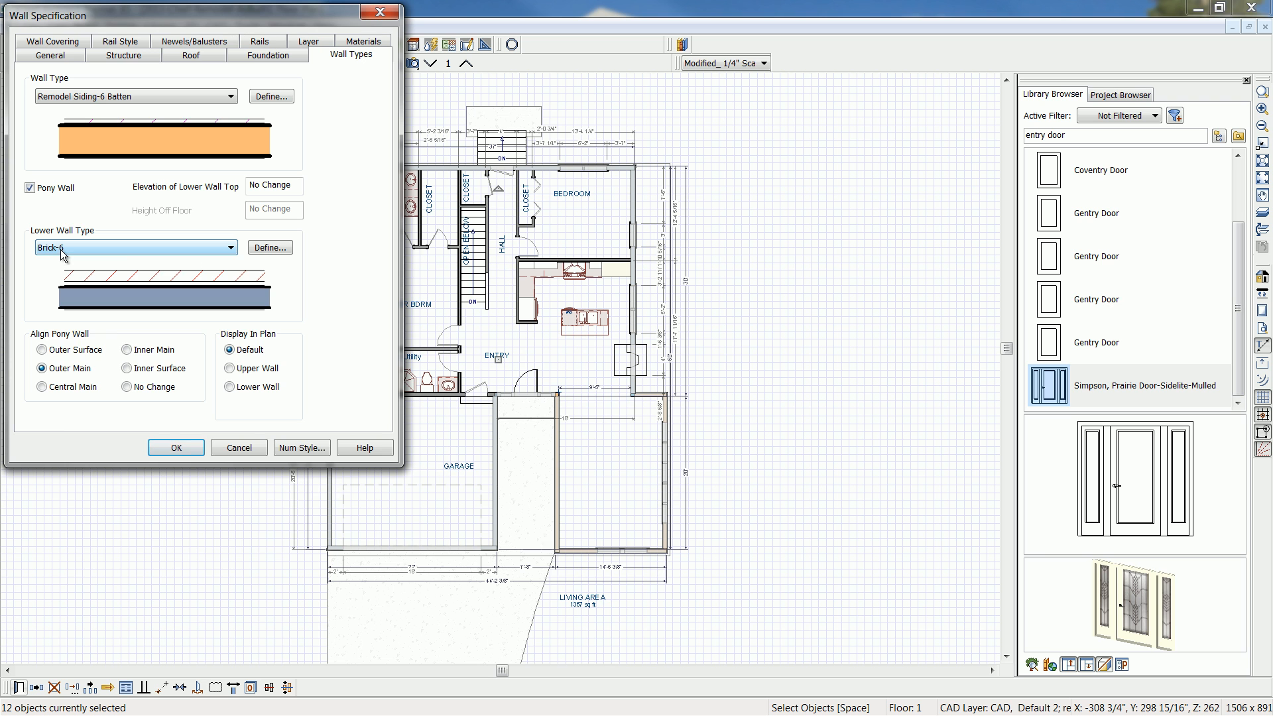
left_click(230, 248)
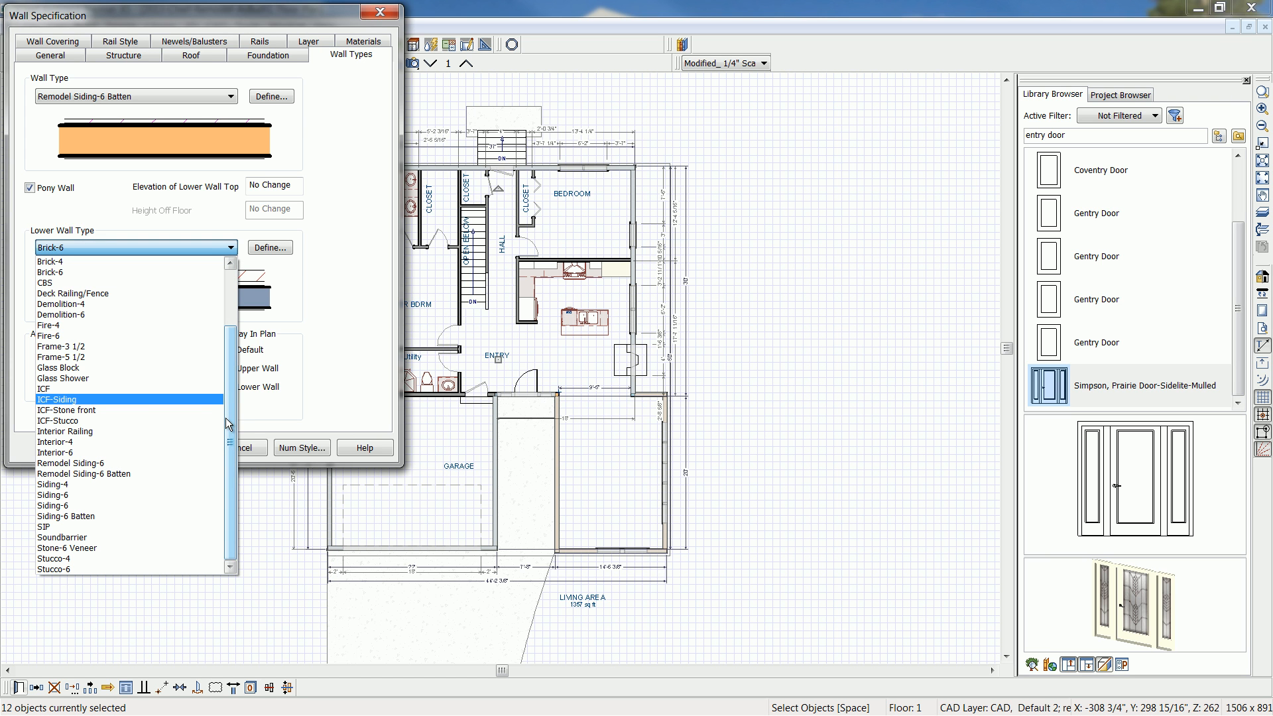
left_click(94, 548)
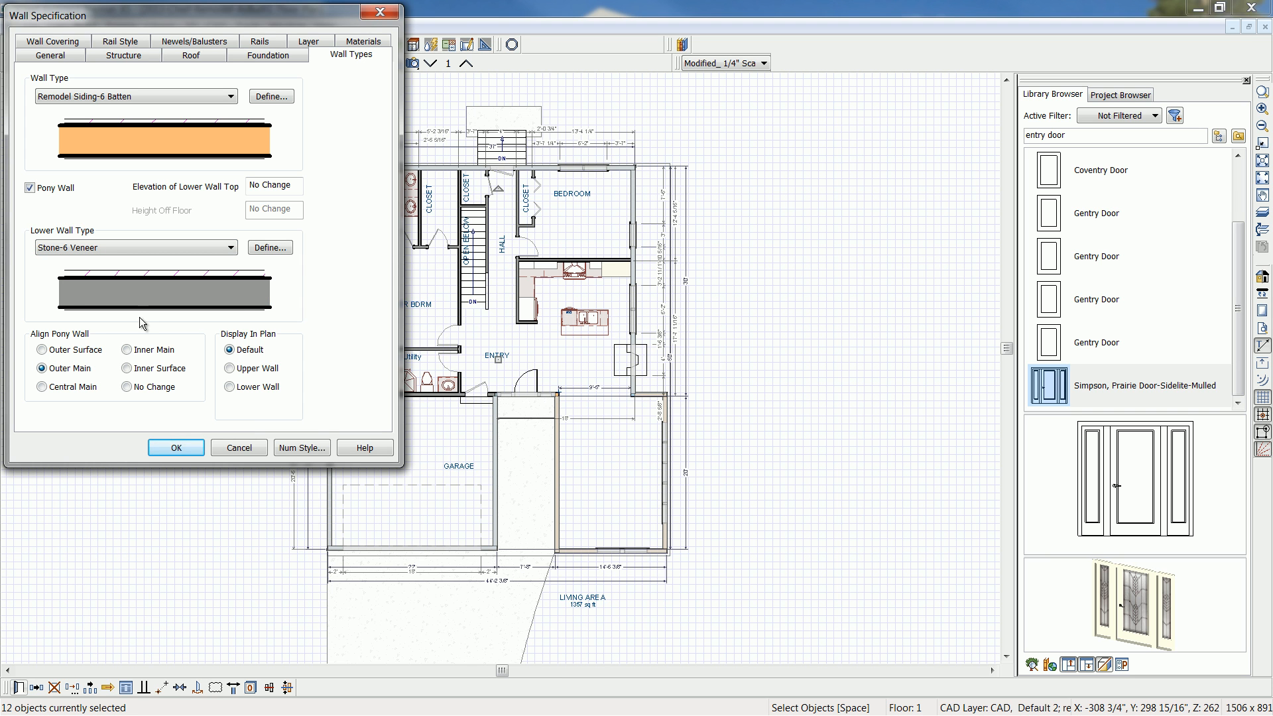
- Apply the batten-over-stone pony wall settings to the selected exterior walls on floor 1
left_click(172, 446)
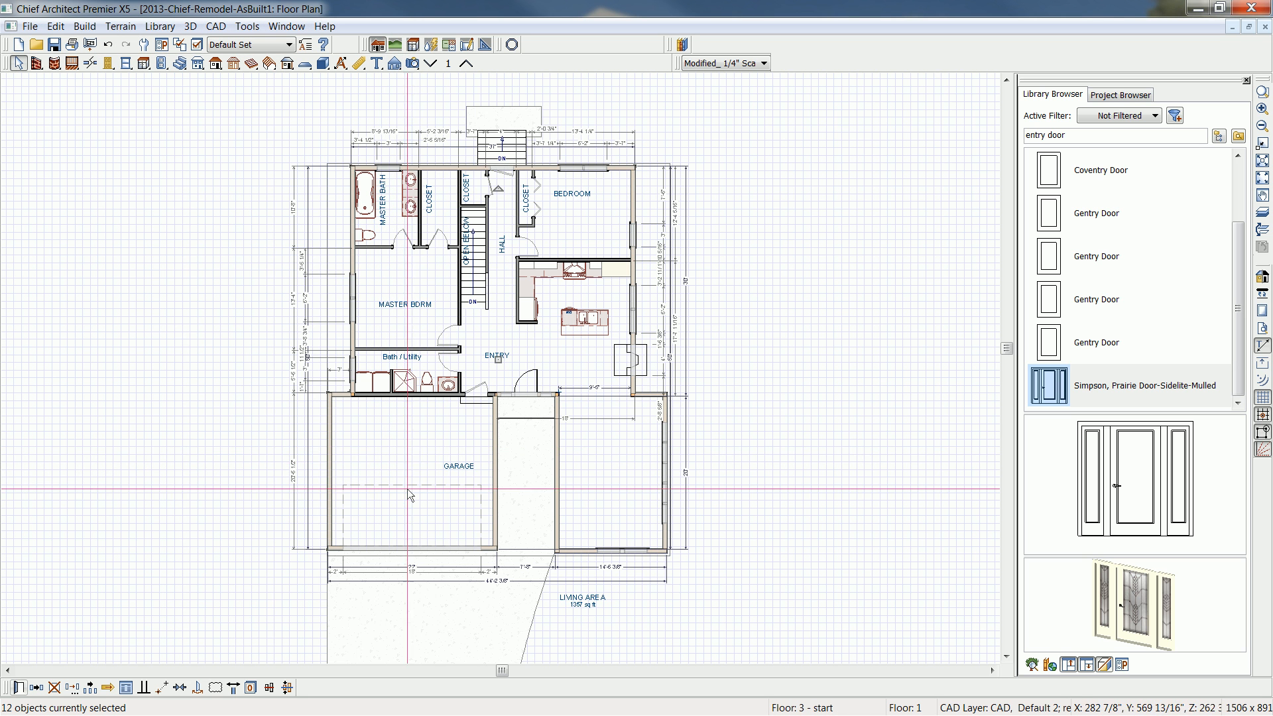
left_click(235, 447)
middle_click_drag(288, 497, 287, 470)
scroll(287, 470, "up", 1)
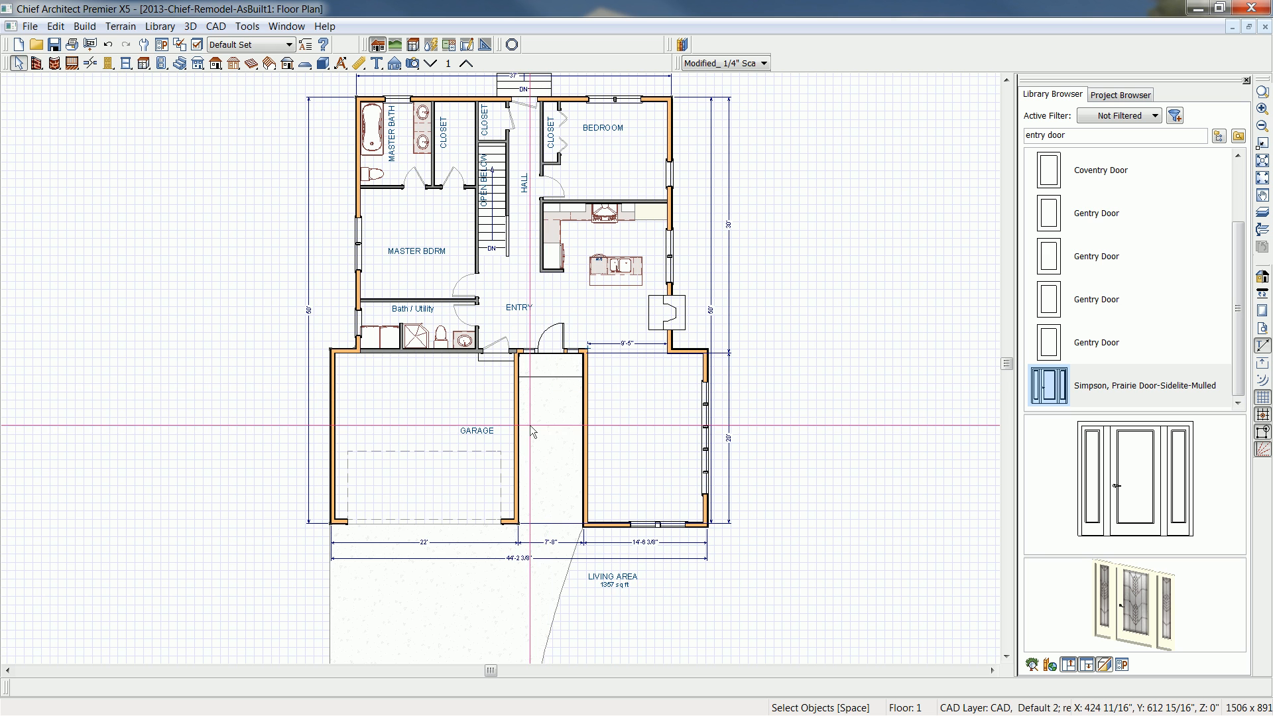
middle_click_drag(530, 427, 523, 452)
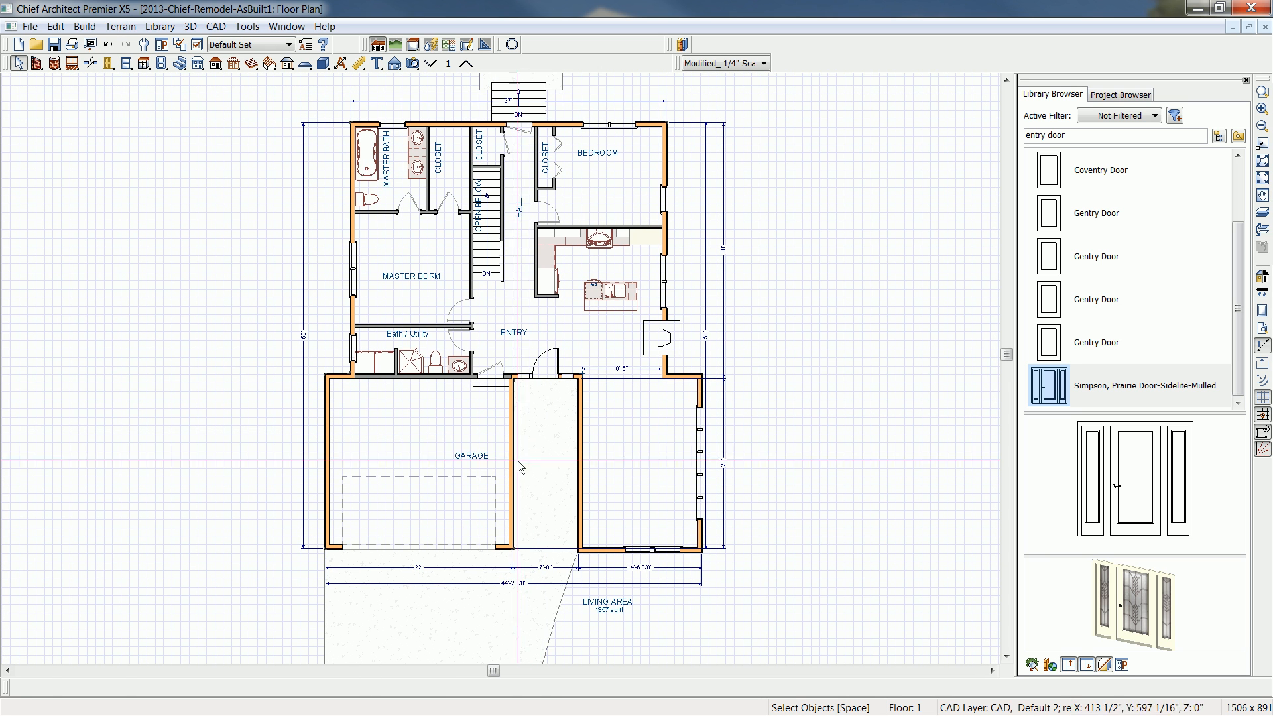
- Select the four garage walls and set the elevation of their lower wall top to 48"
left_click(513, 472)
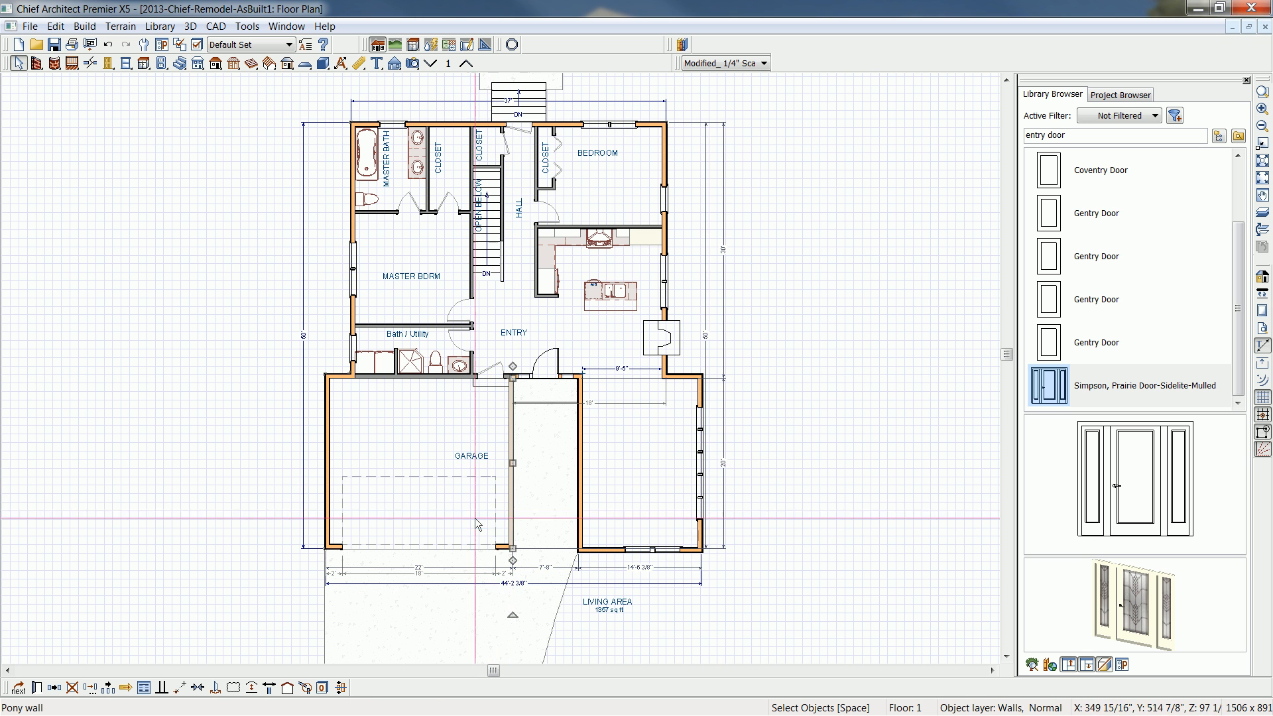
left_click(504, 548, "shift")
left_click(324, 502, "shift")
left_click(342, 376, "shift")
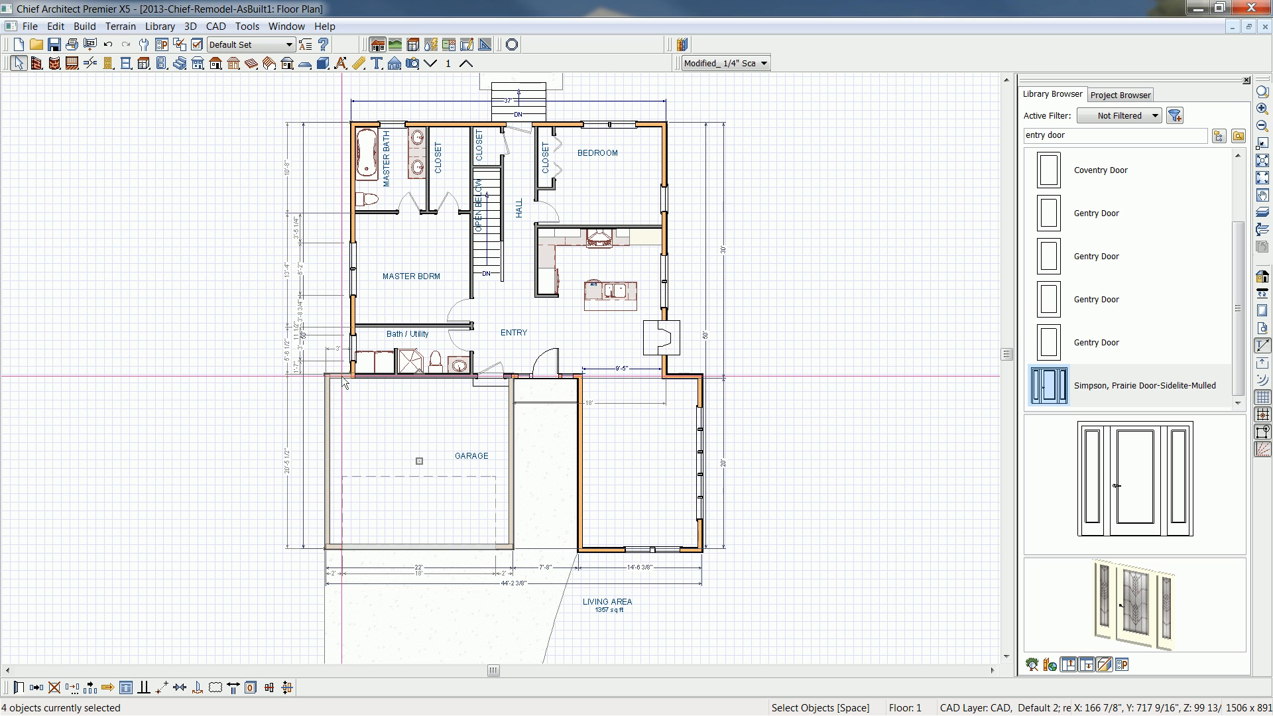
double_click(343, 377)
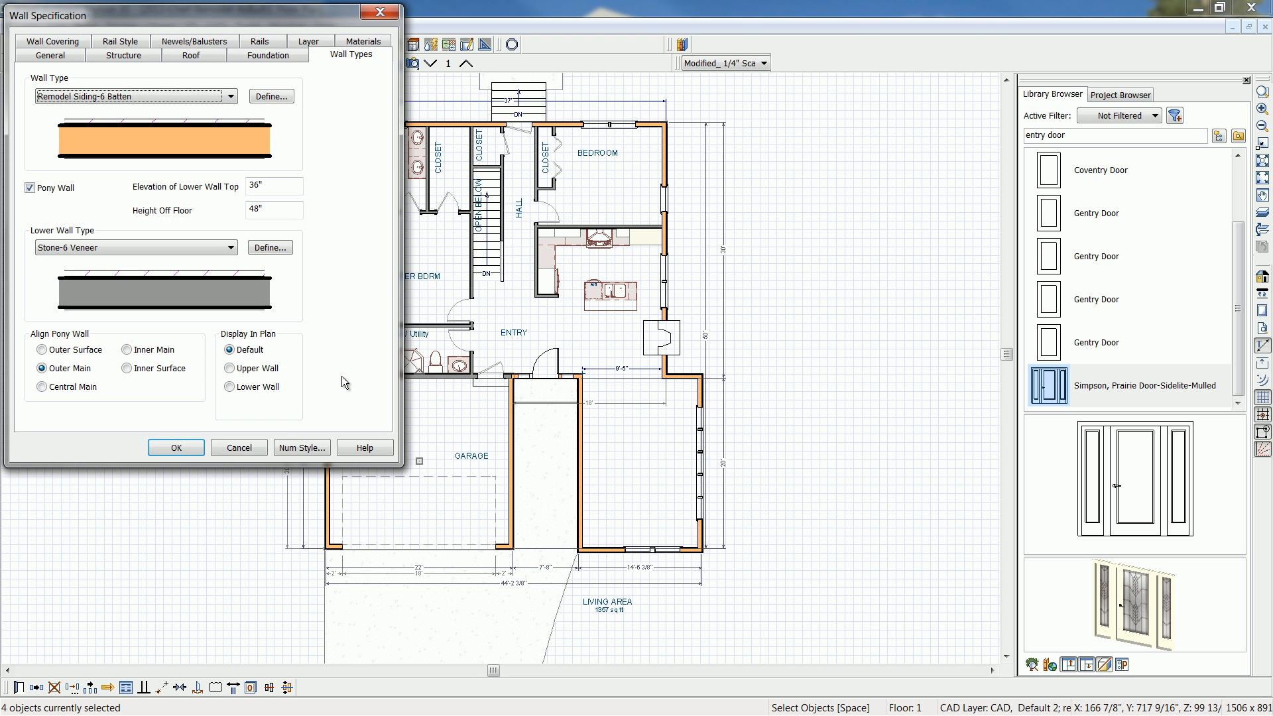
left_click(282, 186)
double_click(283, 186)
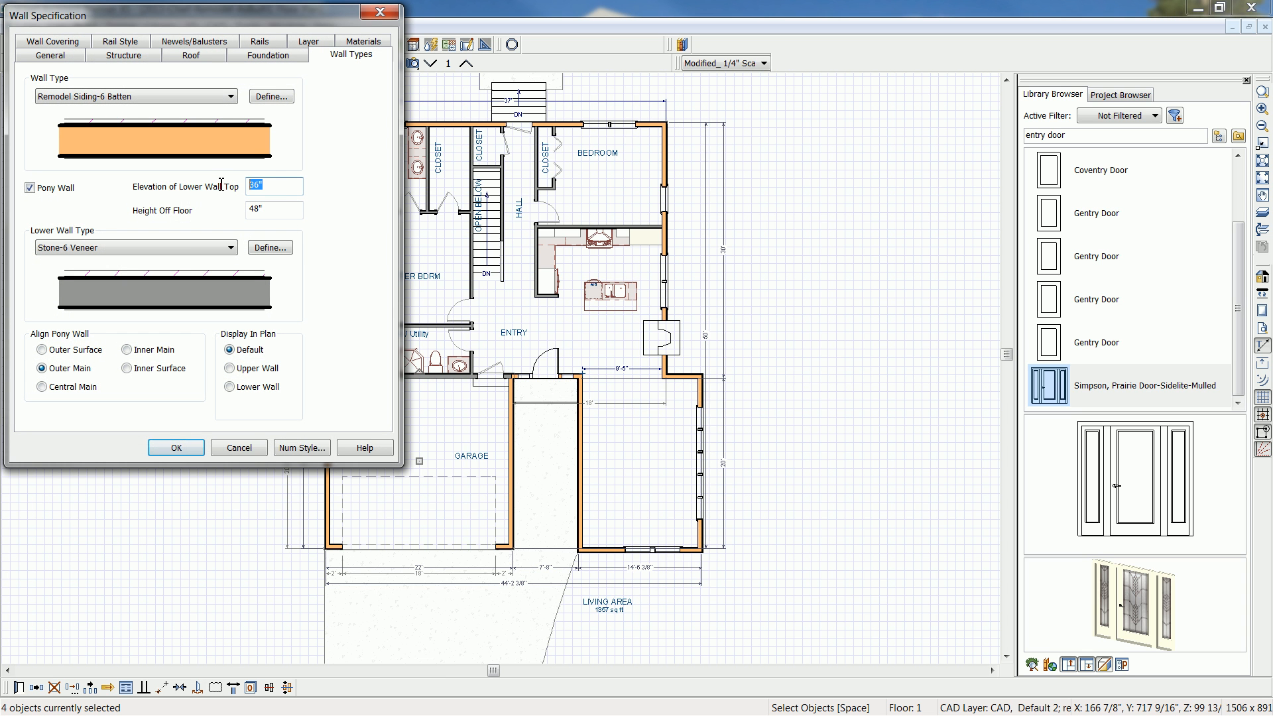
type("48")
left_click(195, 448)
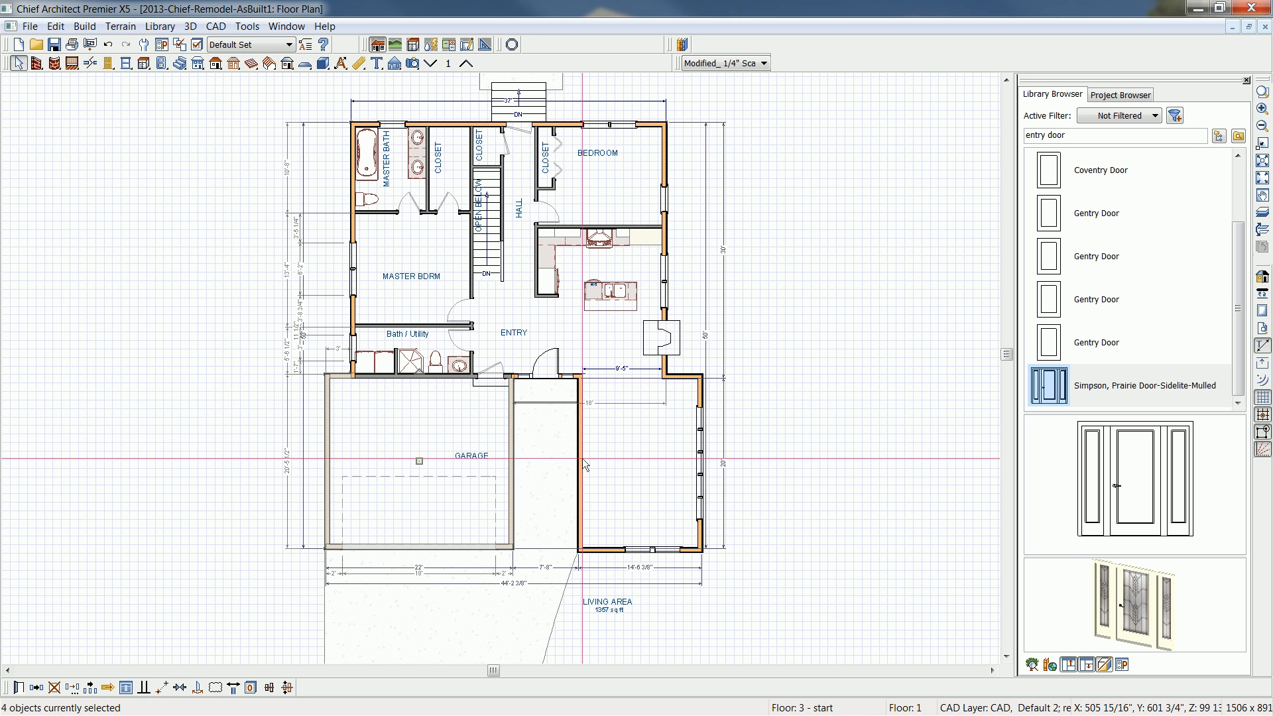
- Generate a perspective full overview of the house, framed on the front of the garage and the addition
key("F6")
key("shift+j")
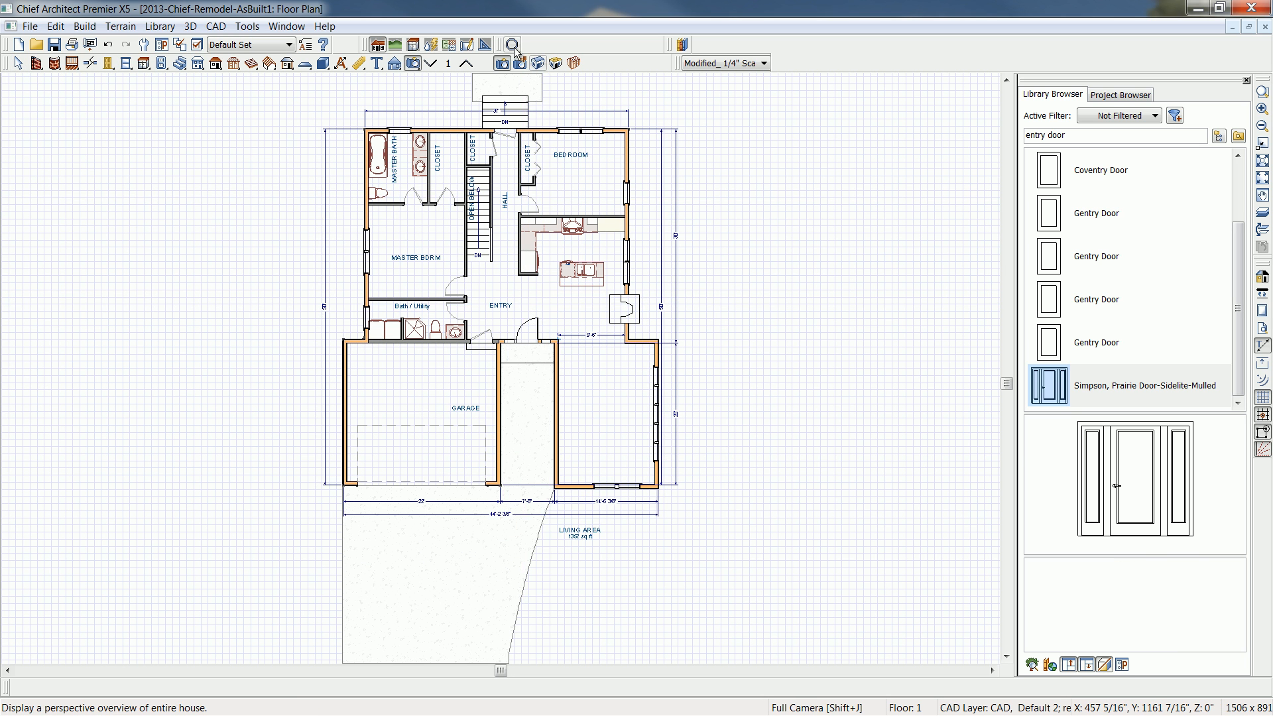
left_click(539, 63)
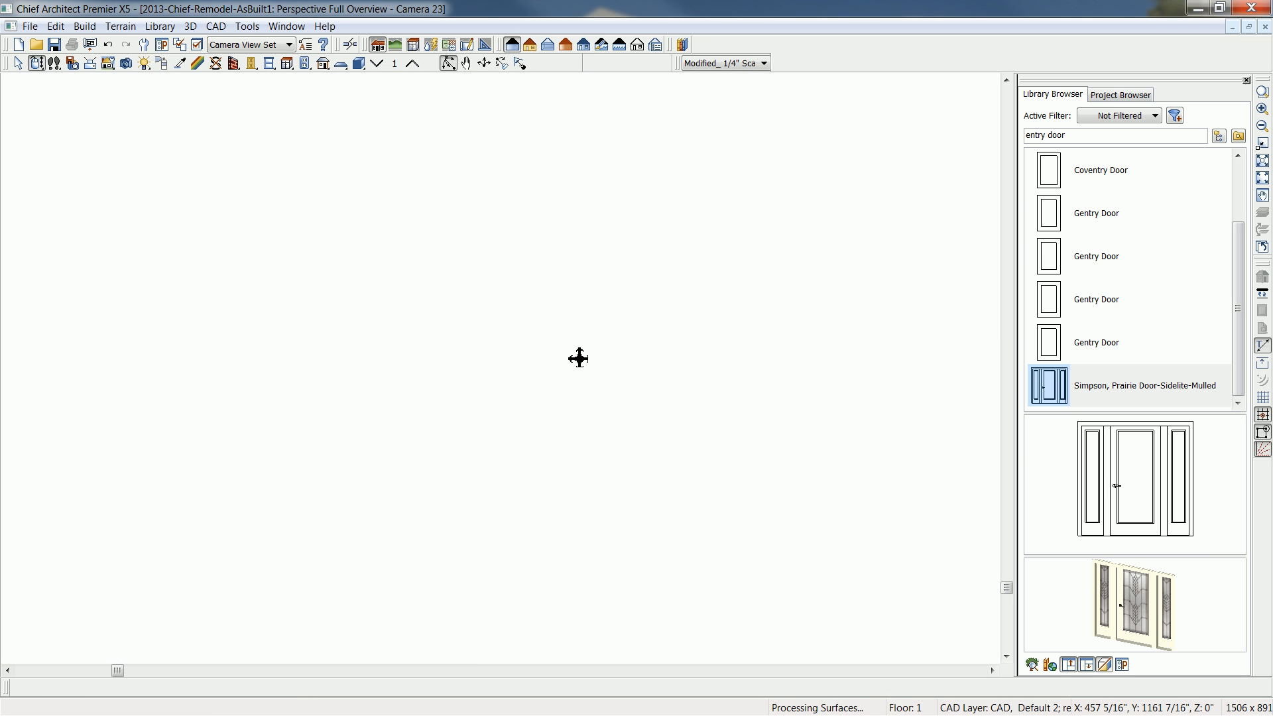
left_click_drag(540, 415, 565, 391)
scroll(566, 391, "up", 5)
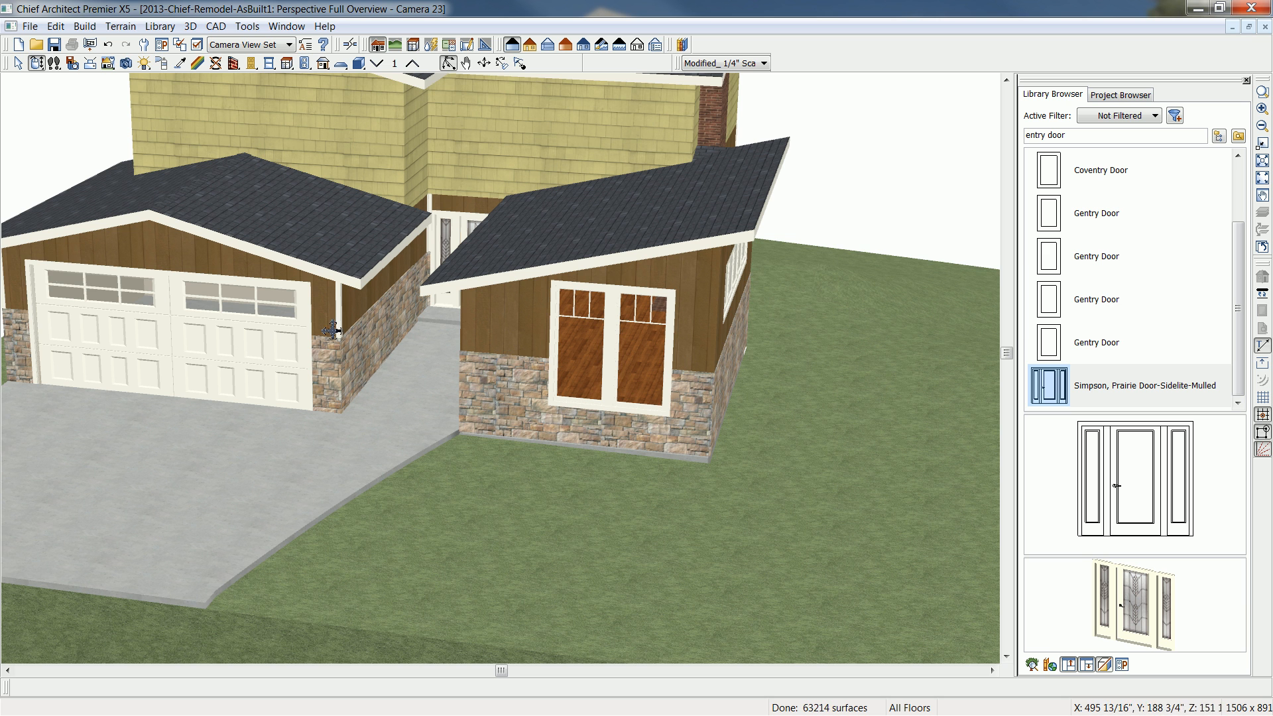
- Delete the white corner boards at both front corners of the garage and beside the entry door
left_click_drag(335, 336, 428, 357)
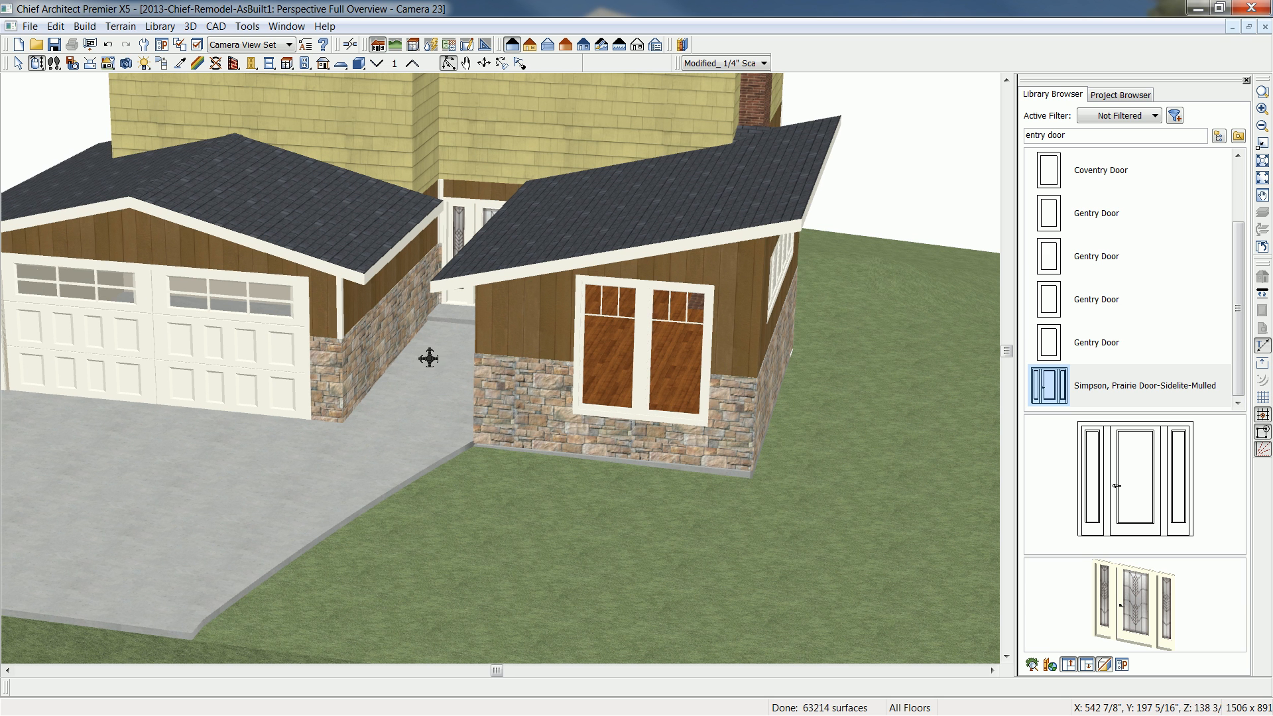
left_click(338, 312)
left_click(340, 311)
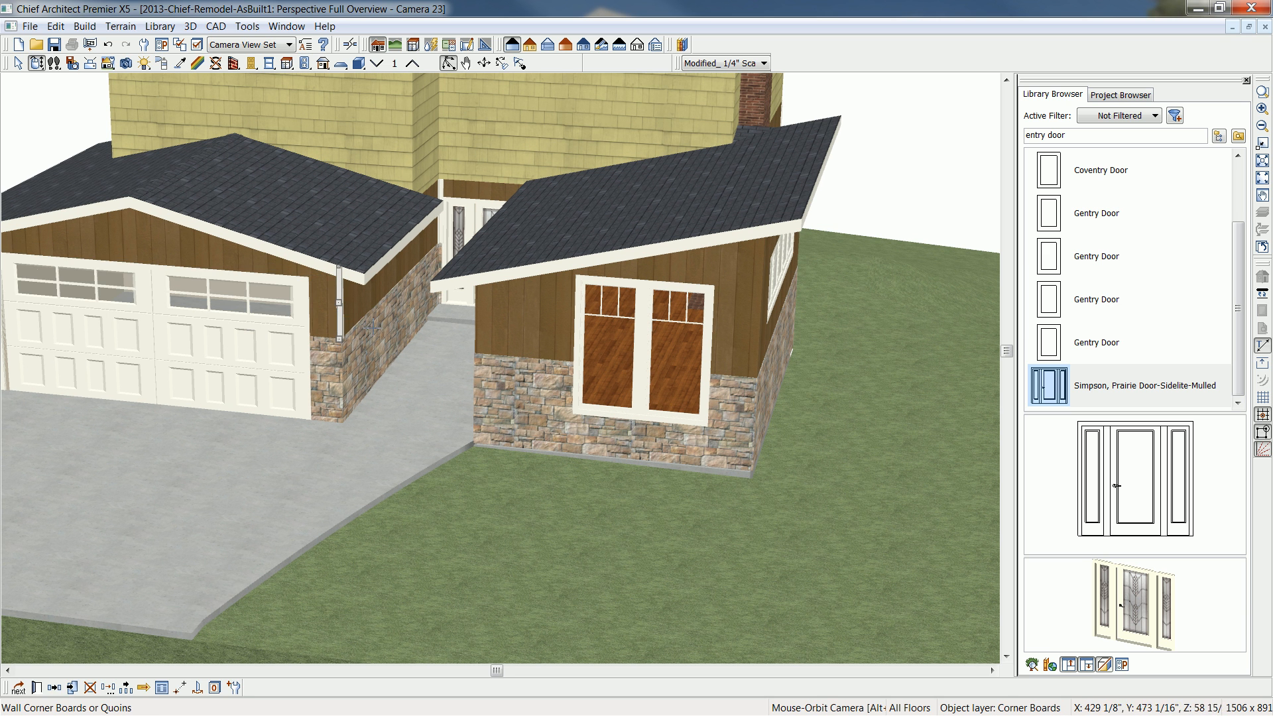
key("Delete")
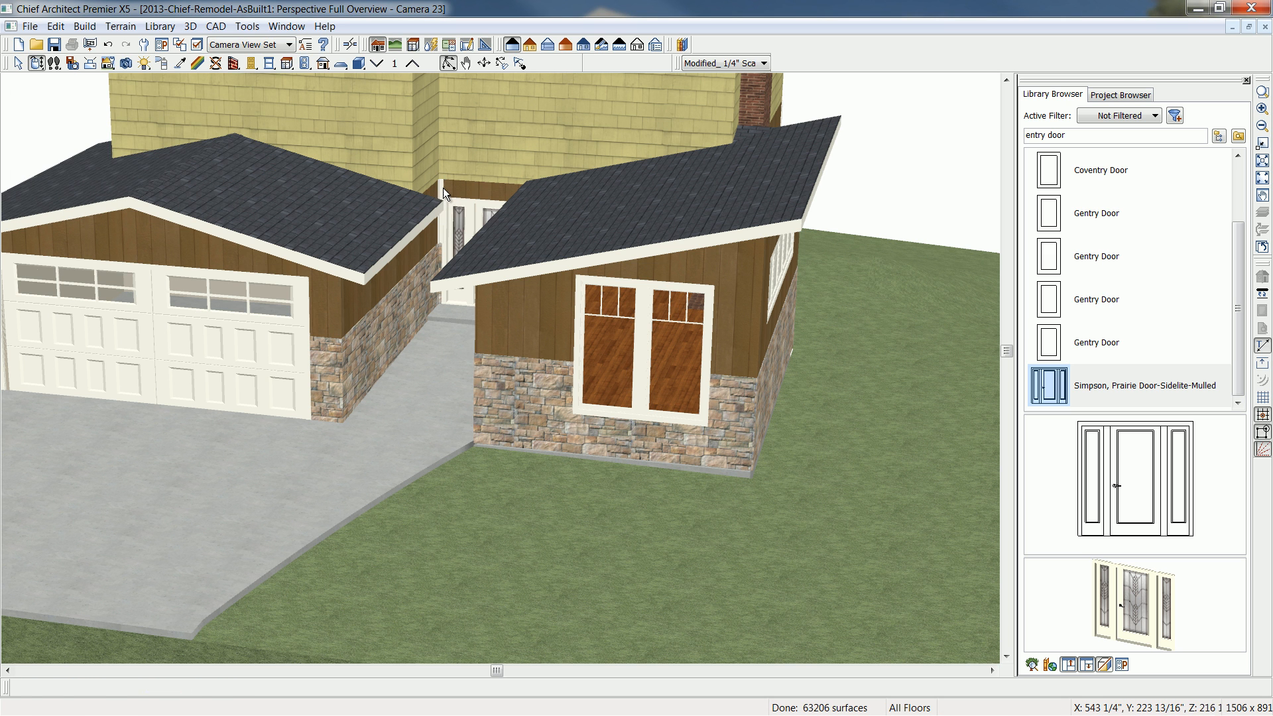
left_click(444, 193)
key("Delete")
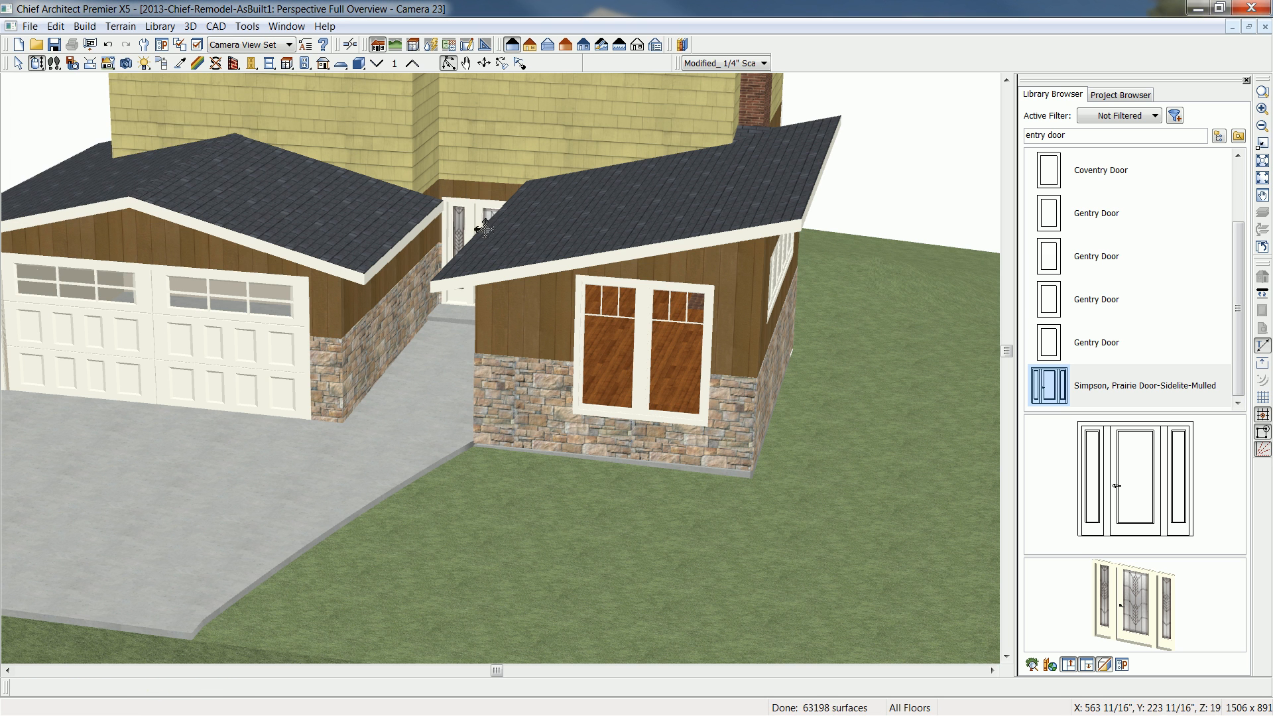
left_click_drag(358, 398, 448, 307)
left_click(222, 321)
key("Delete")
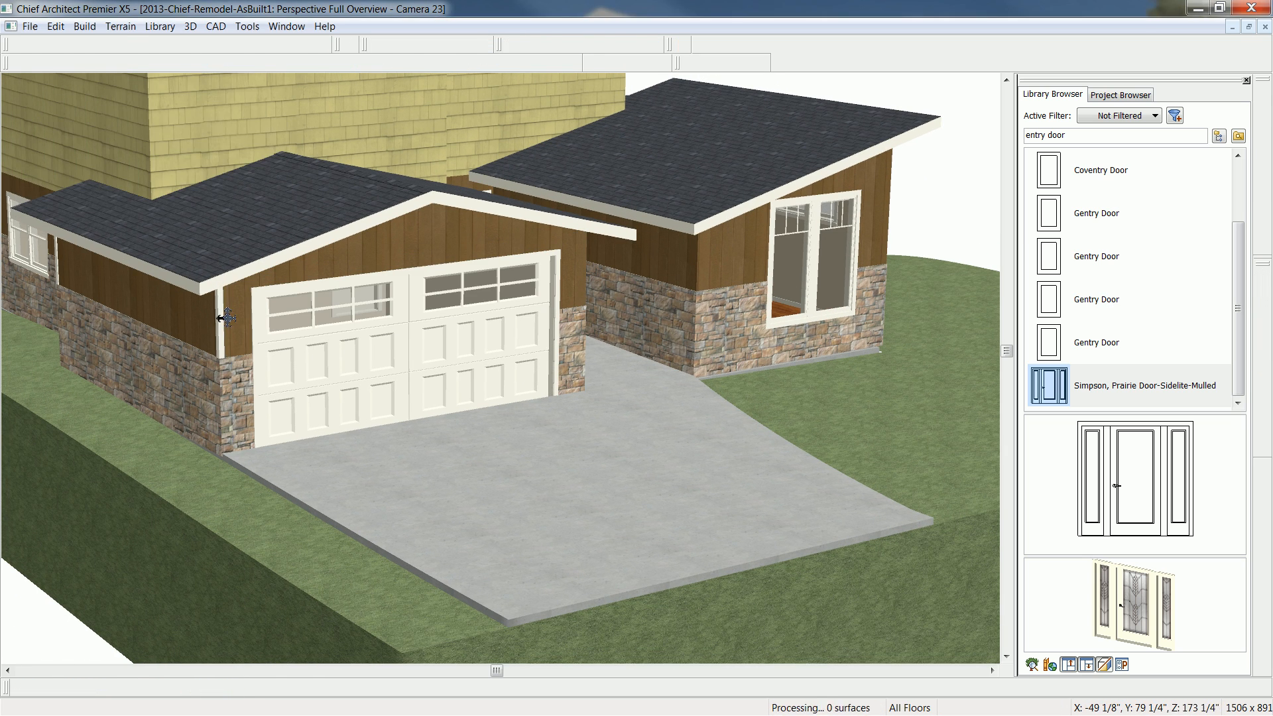
left_click_drag(149, 293, 347, 313)
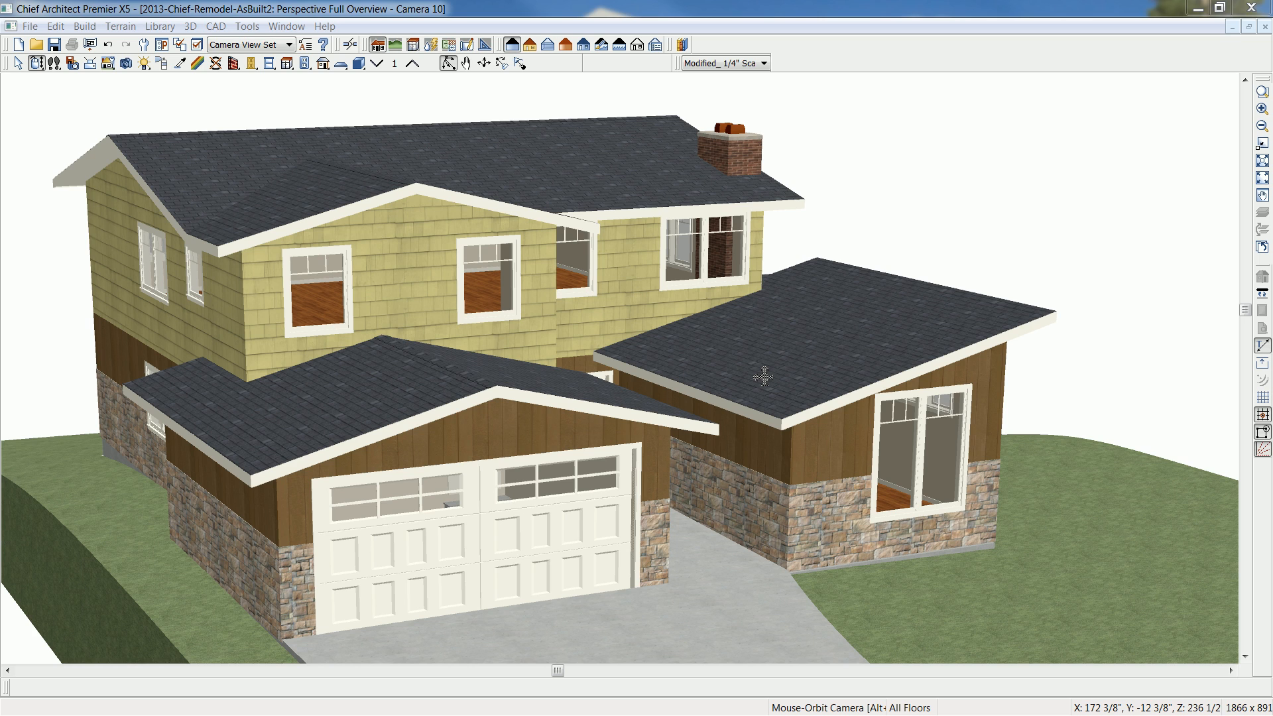
- Select the exterior room surrounding the house on the floor 1 plan
left_click_drag(1027, 346, 968, 427)
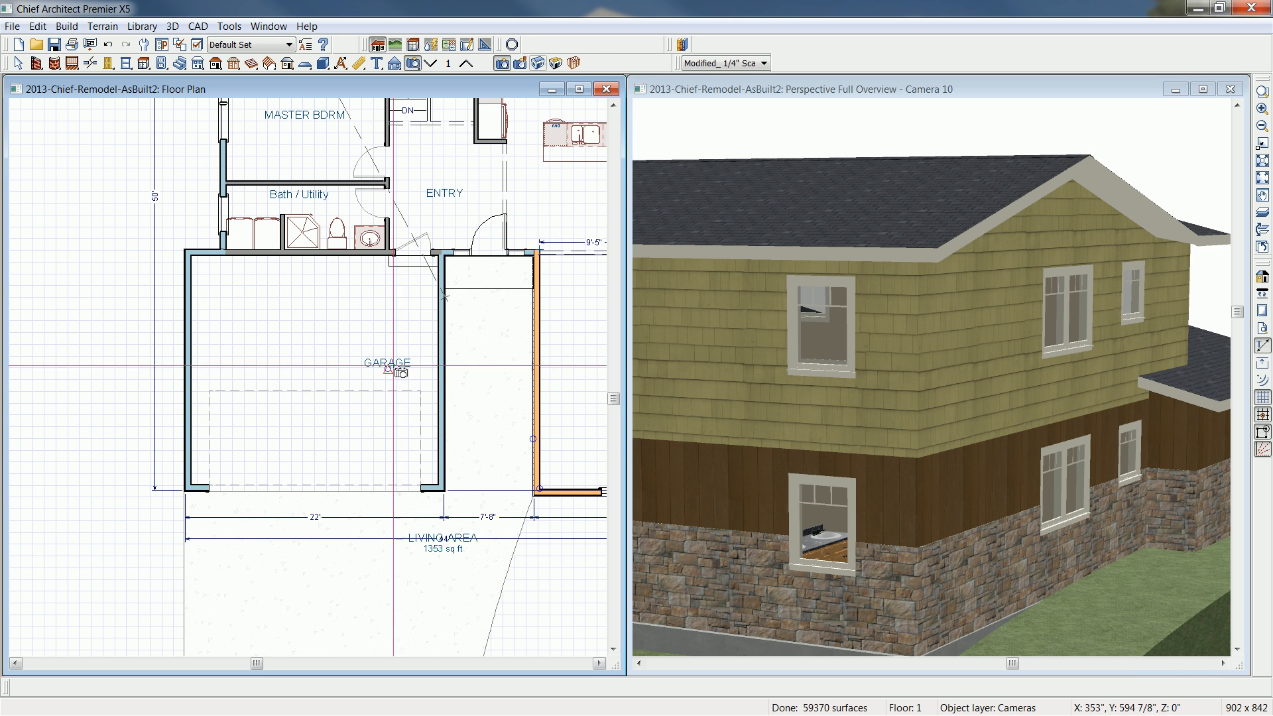
middle_click_drag(507, 247, 388, 312)
scroll(388, 312, "down", 3)
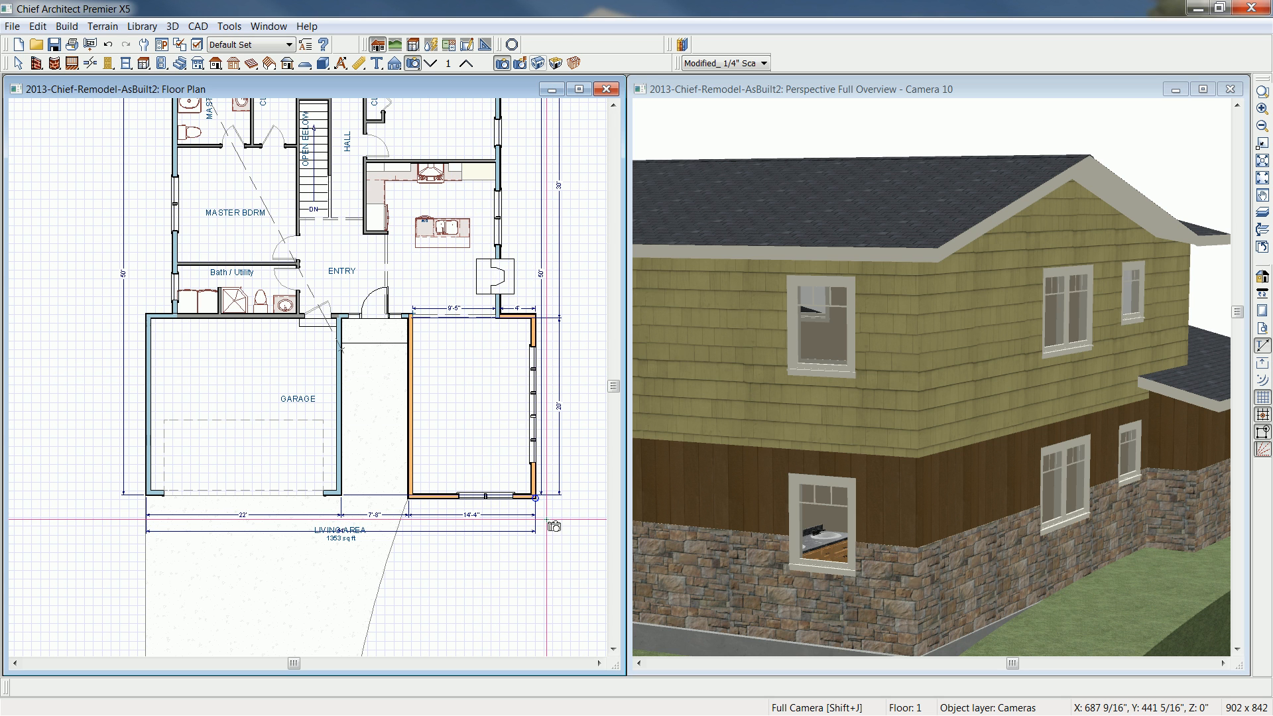
key("space")
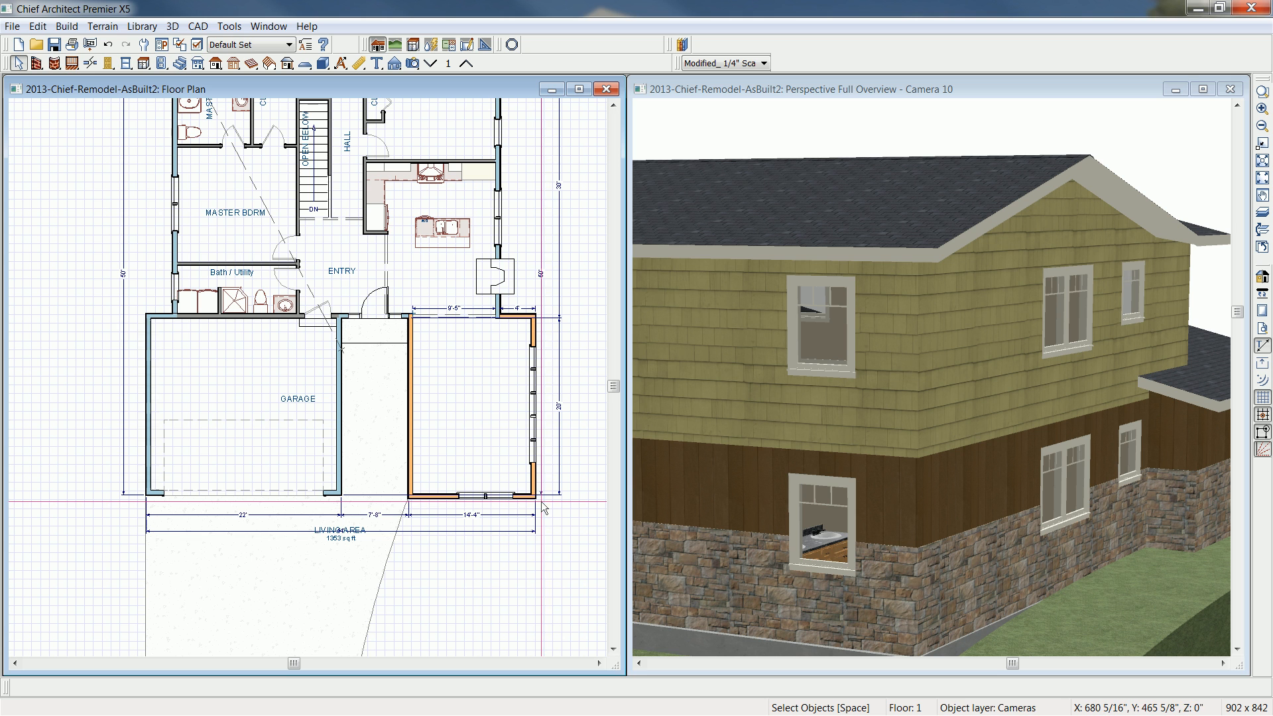
left_click(539, 501)
left_click(542, 508)
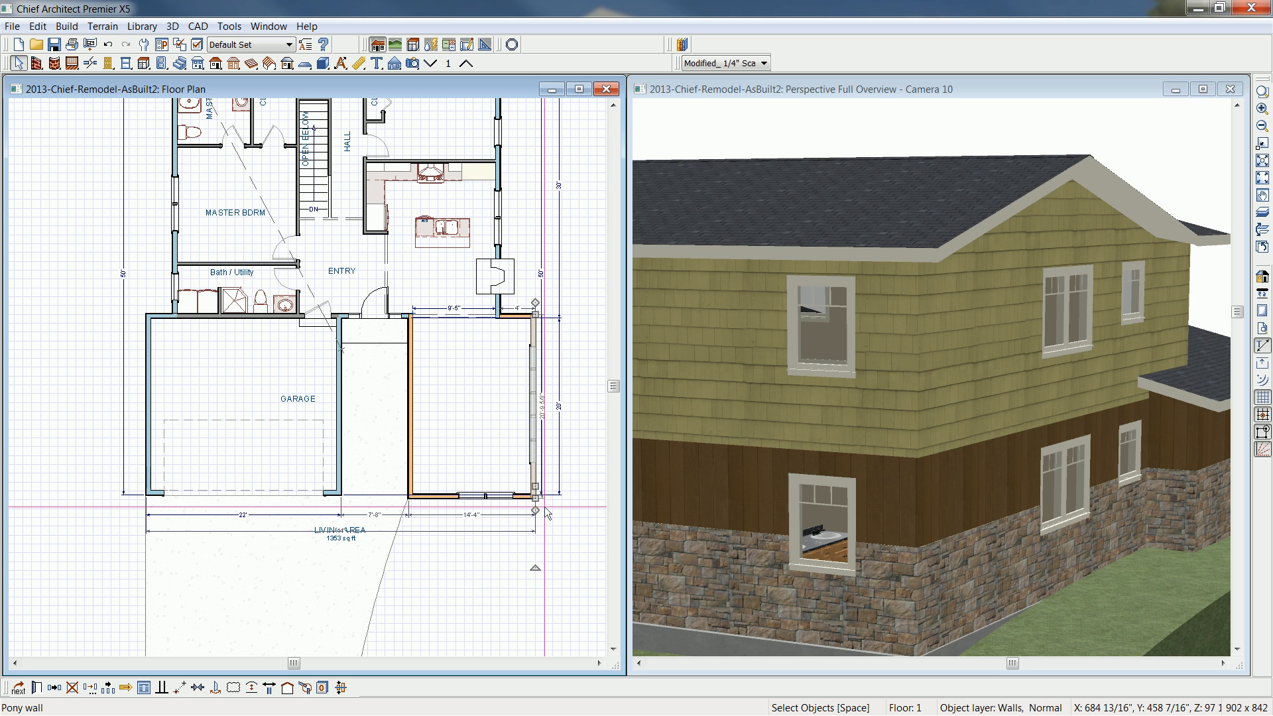
left_click(554, 504)
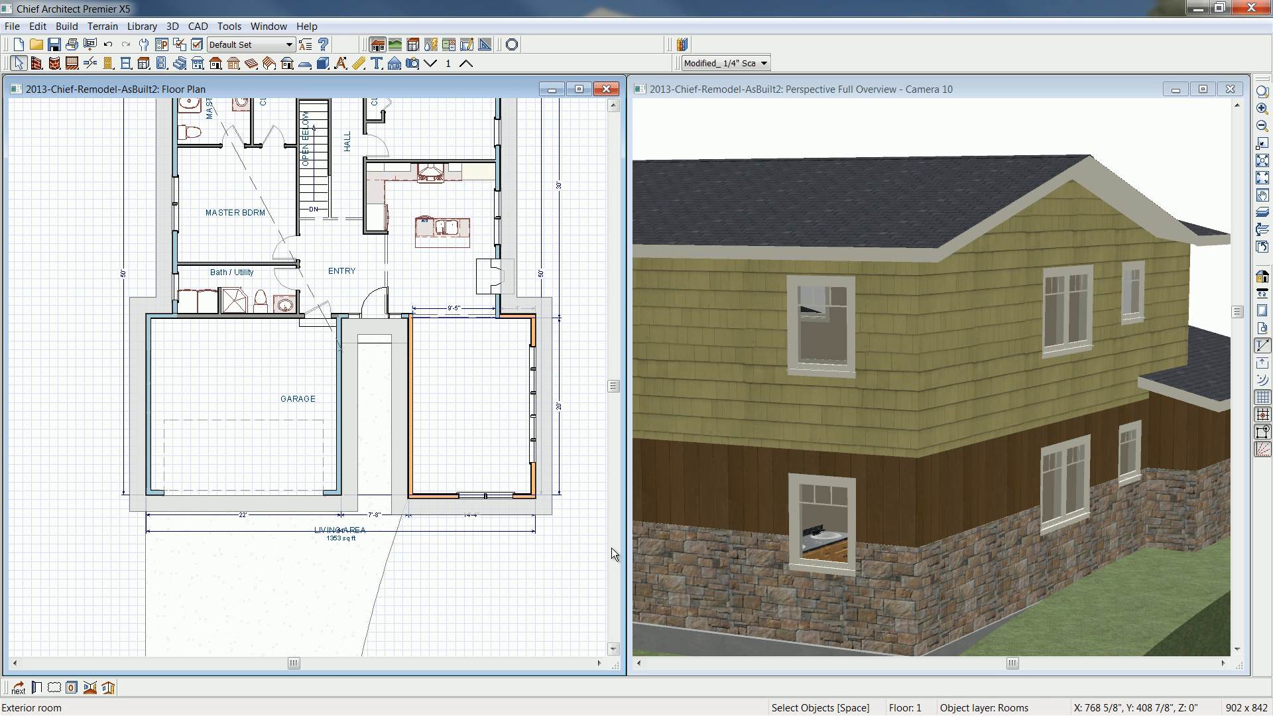
middle_click_drag(499, 370, 507, 499)
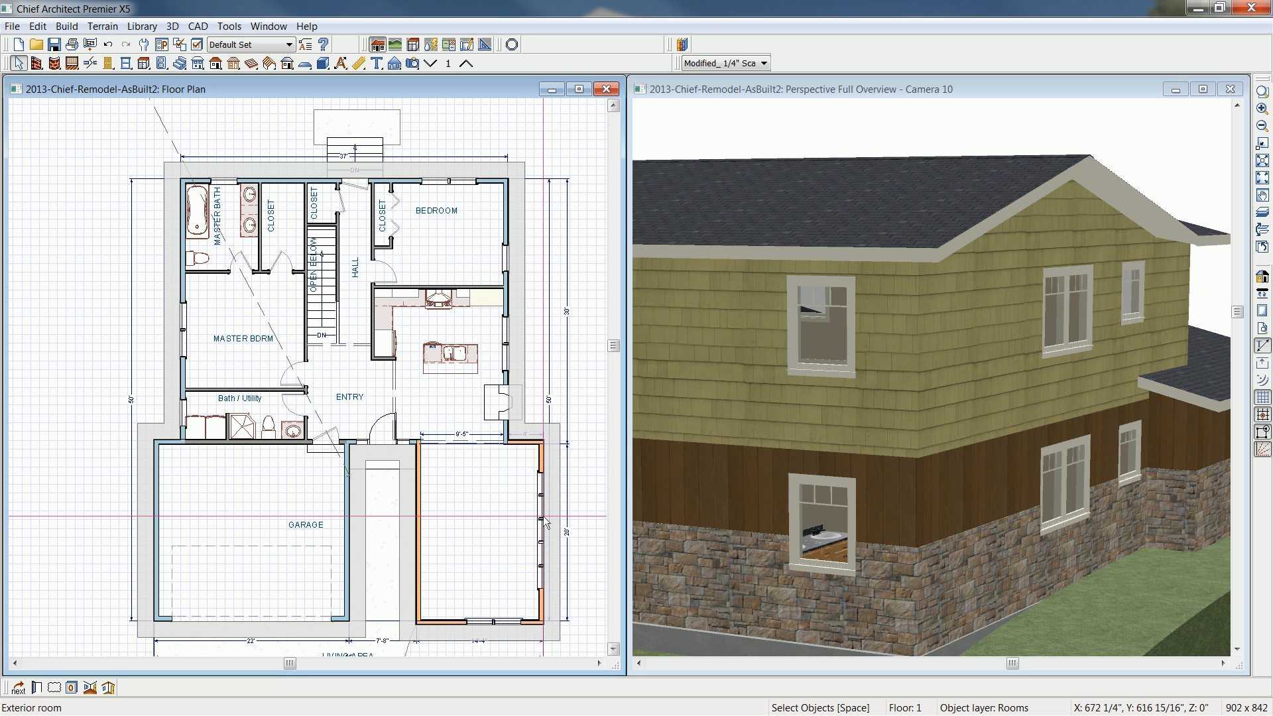
- Make a room molding polyline from the exterior room, using Blank Molding at a height of 48
left_click(107, 687)
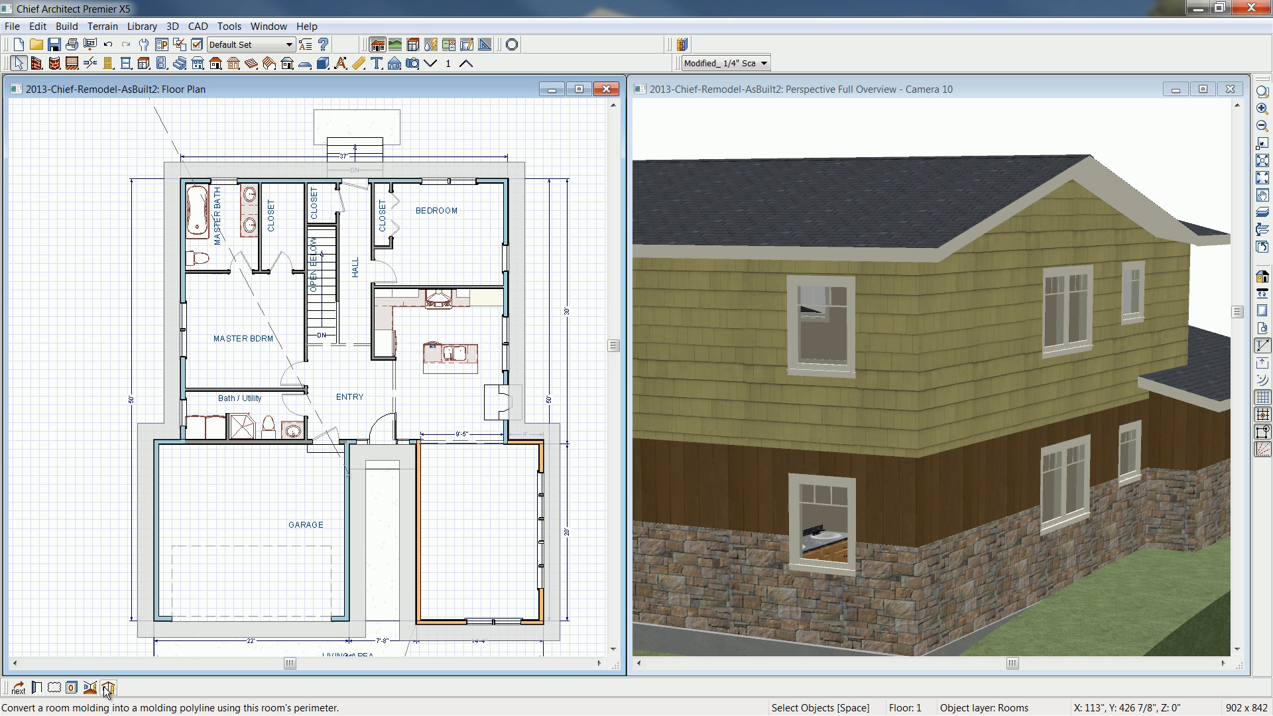
left_click(108, 688)
double_click(218, 202)
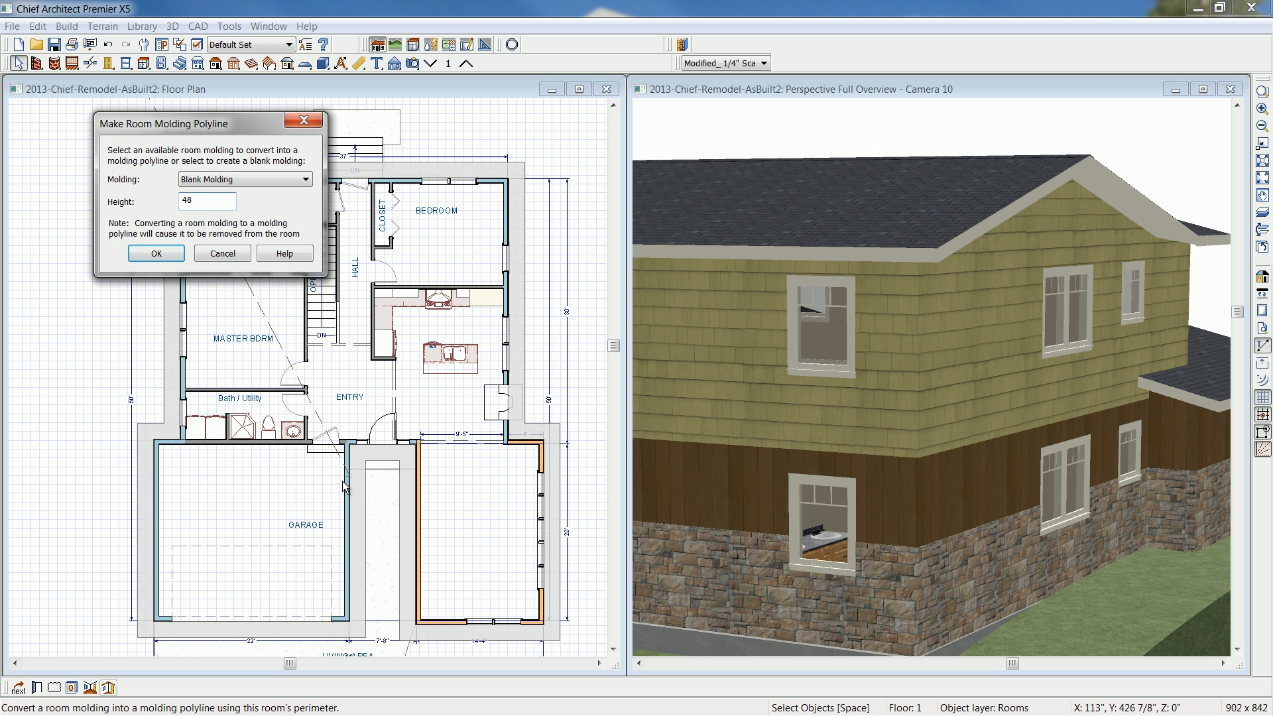
left_click(160, 252)
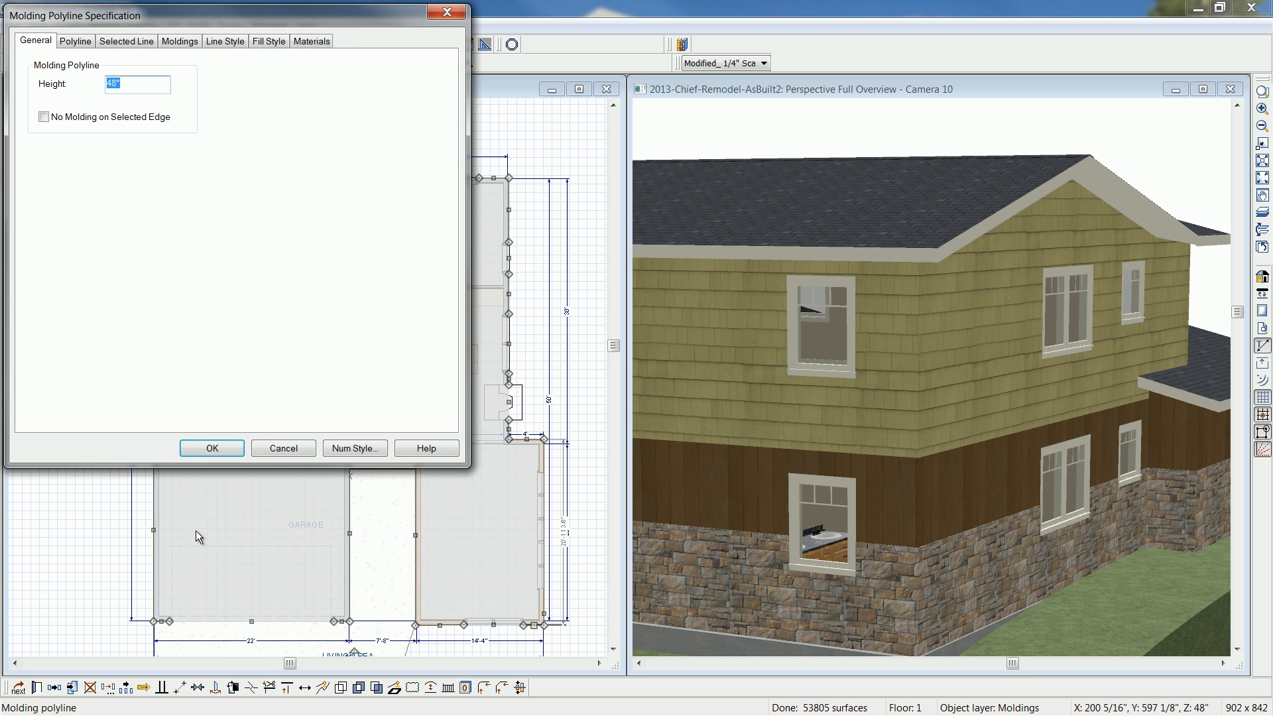
- Add the CA-54 profile from the core catalog's Base Molding folder to the molding polyline
left_click(180, 41)
left_click_drag(175, 16, 725, 121)
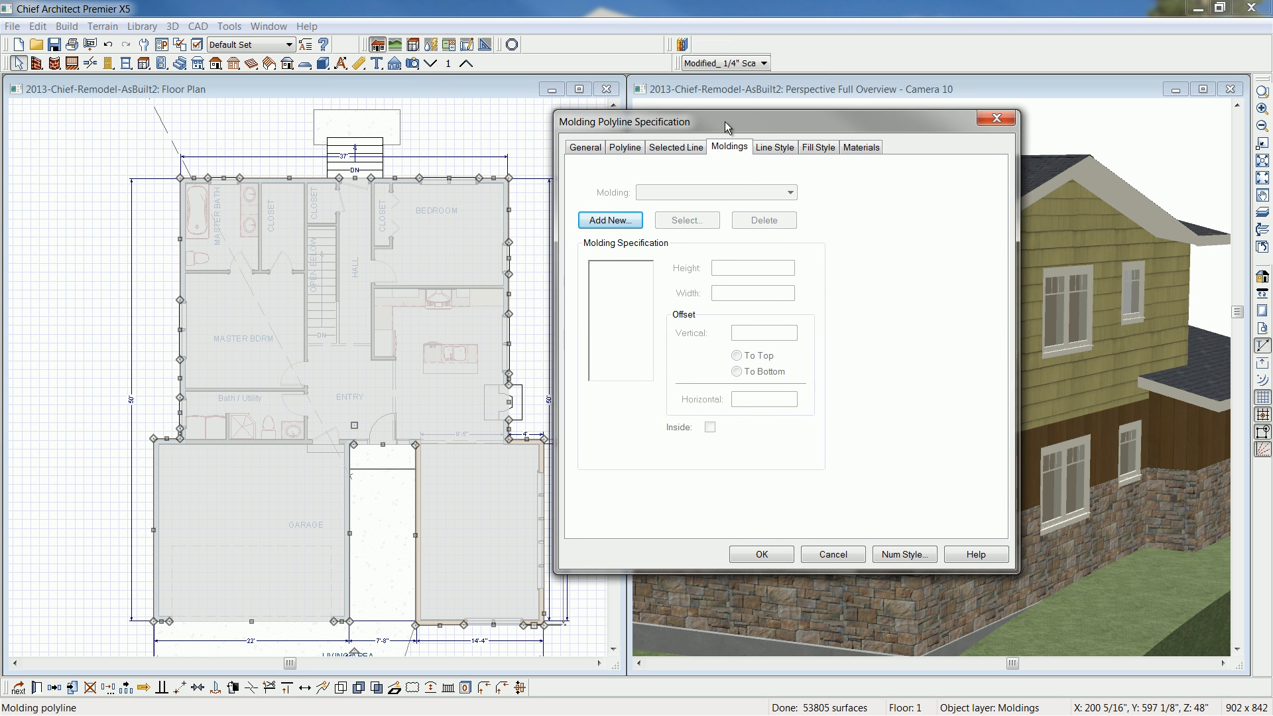
left_click(627, 222)
left_click_drag(357, 197, 920, 213)
left_click(628, 279)
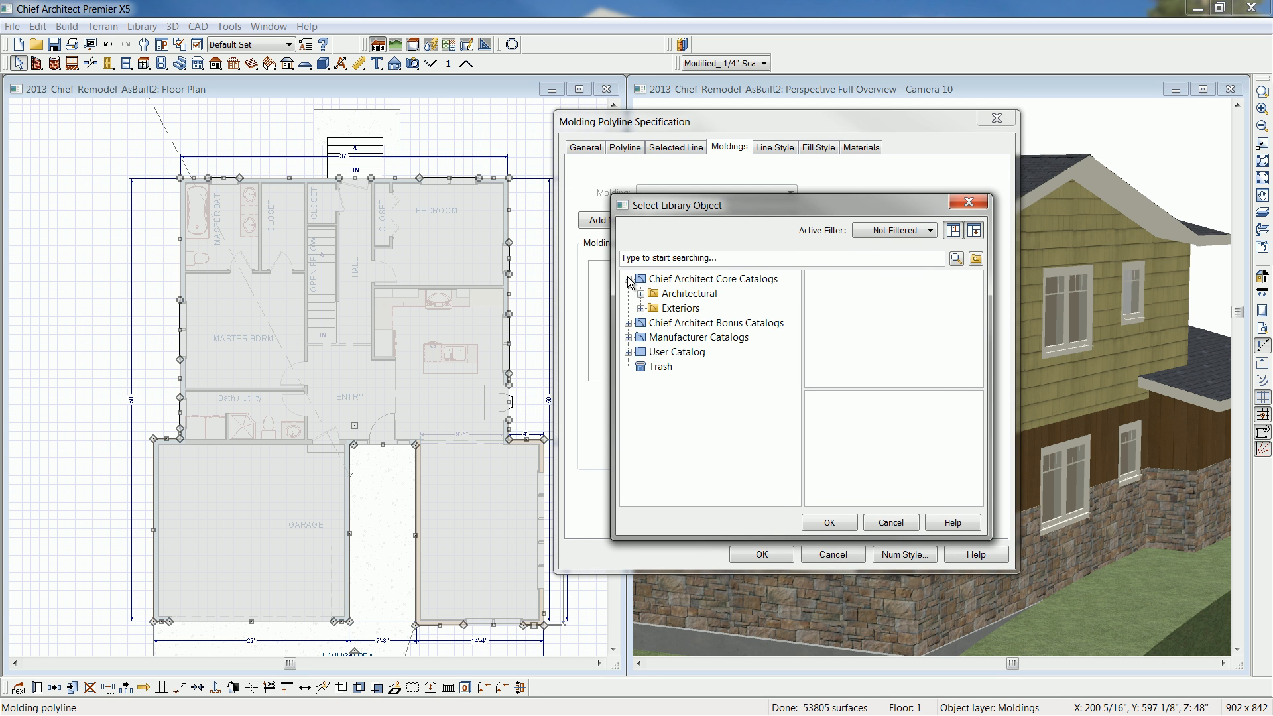
left_click(640, 294)
left_click(654, 309)
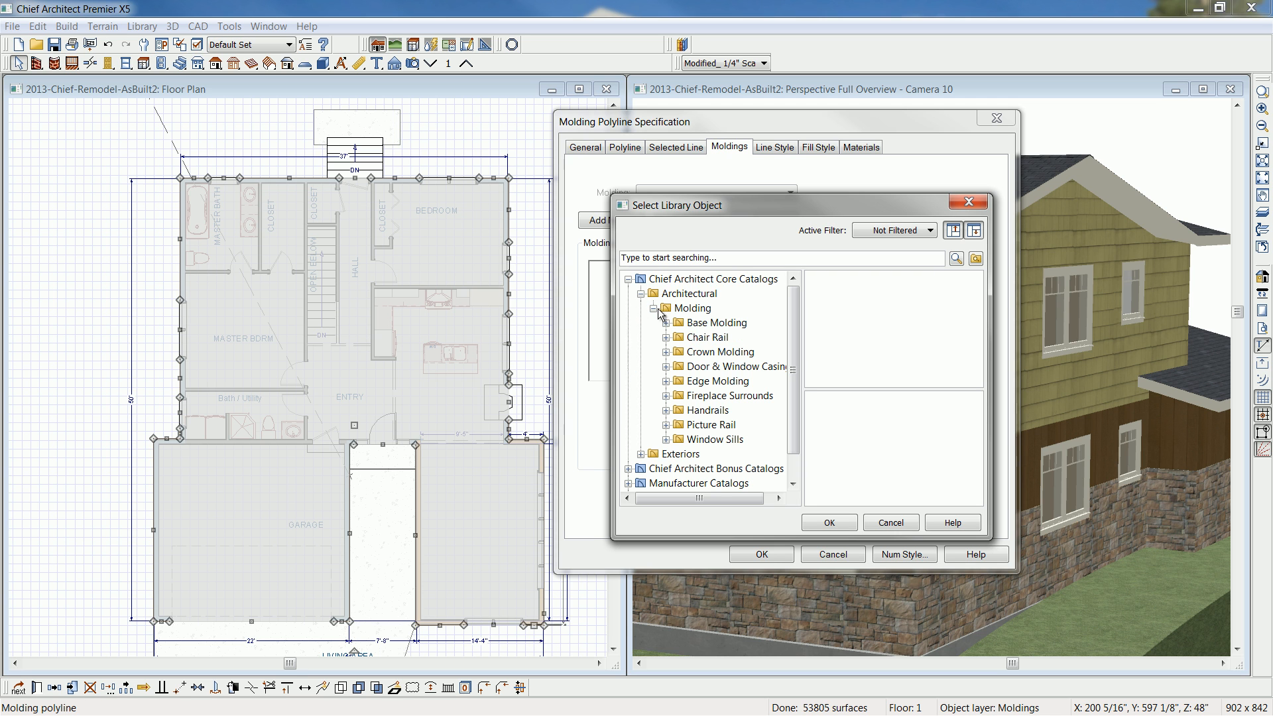
left_click(703, 325)
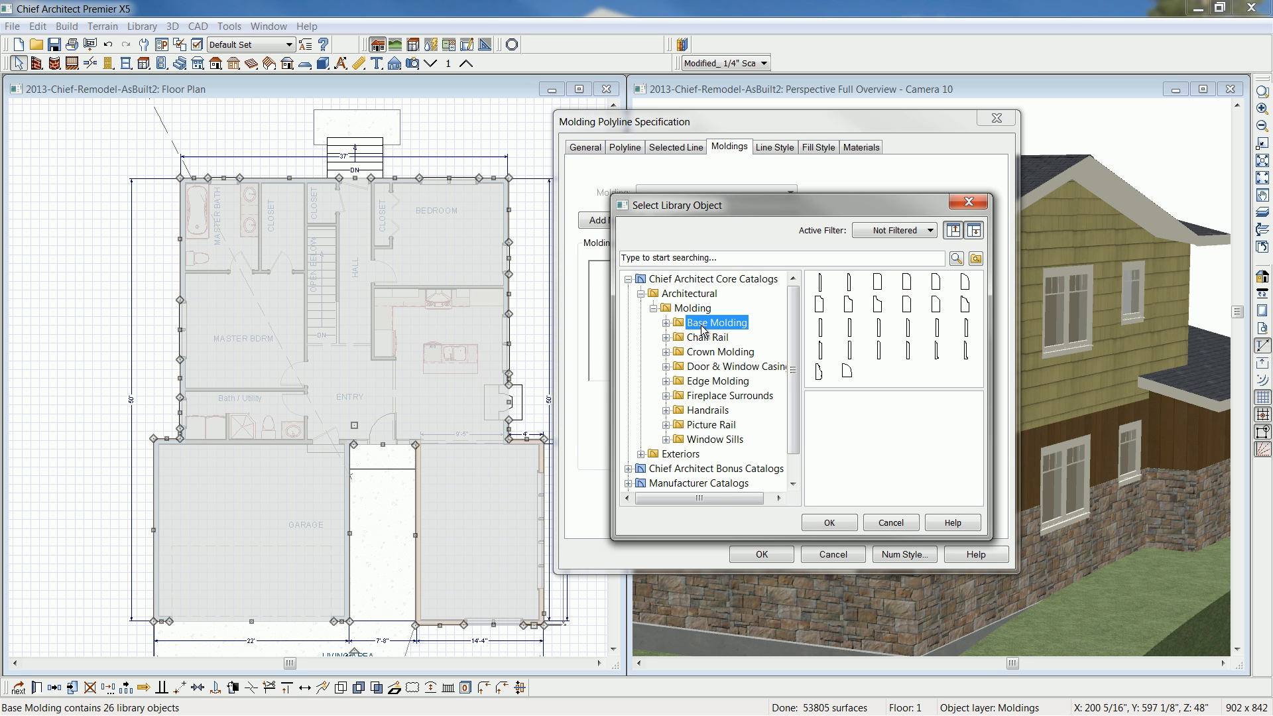
left_click(822, 326)
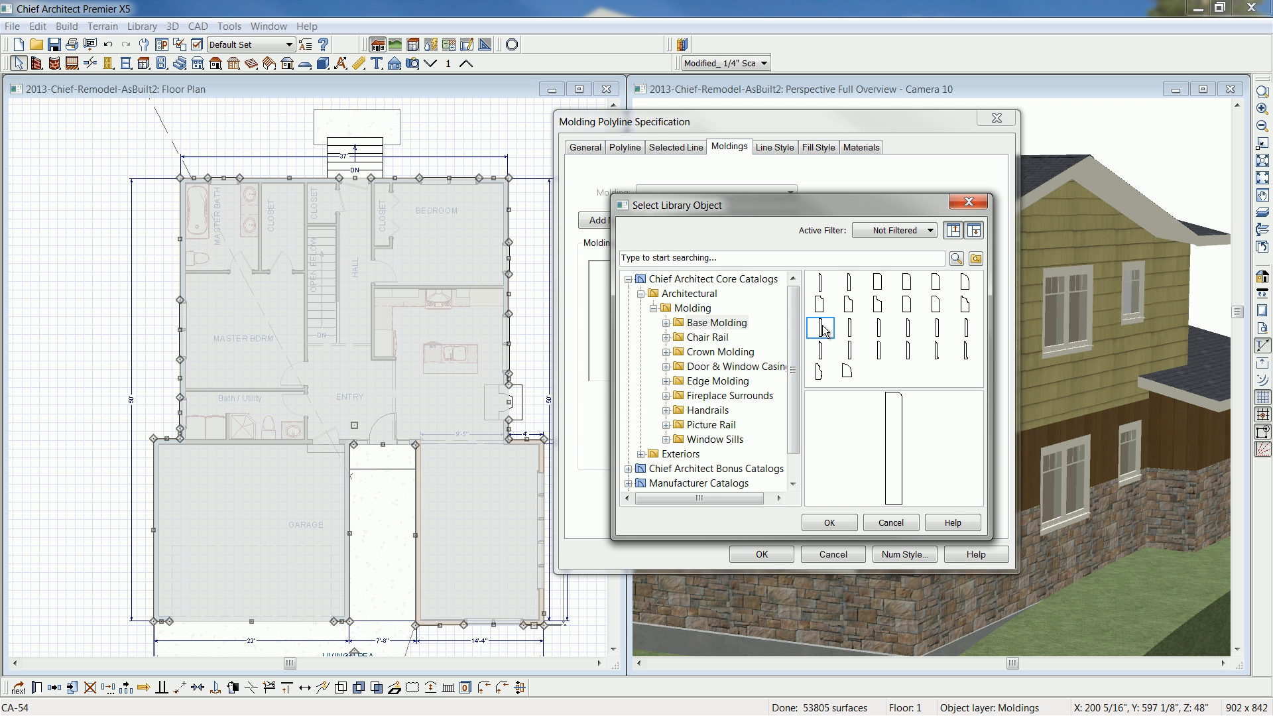
left_click(846, 521)
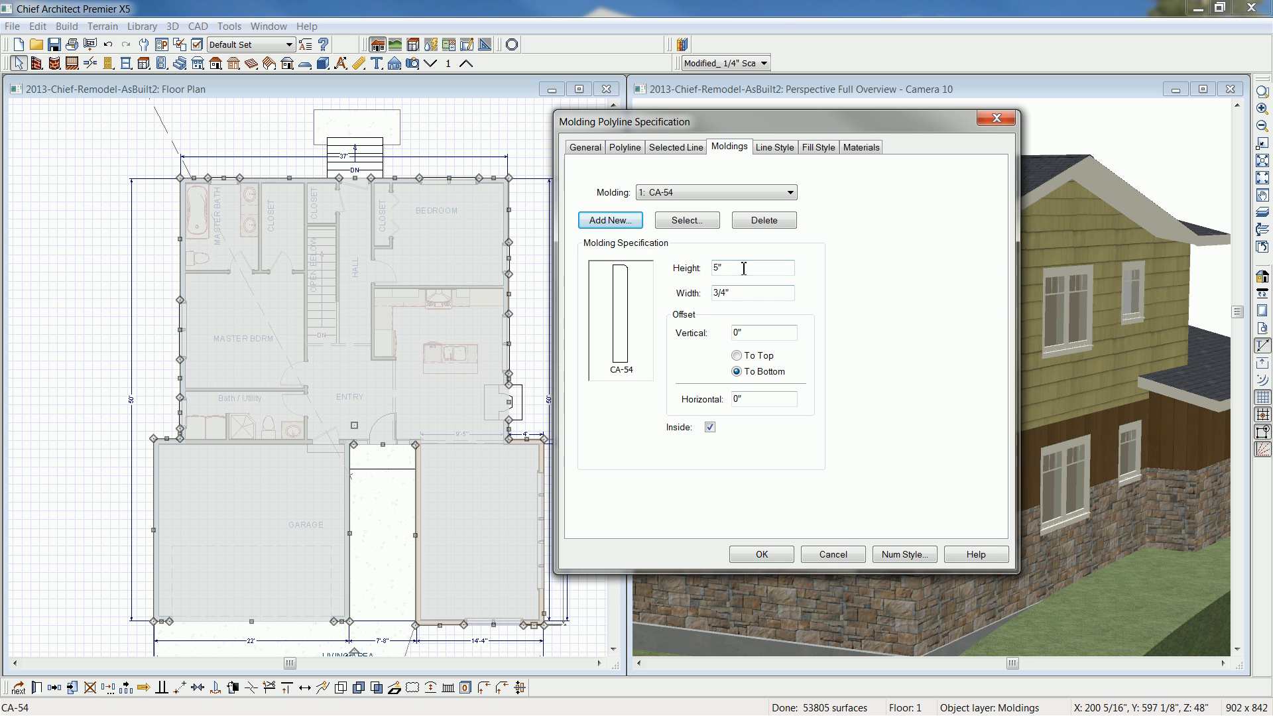
- Set the molding's width to 1.5", turn off its Inside option and apply the specification
double_click(743, 292)
type("1.5")
key("Tab")
left_click(709, 427)
left_click(742, 553)
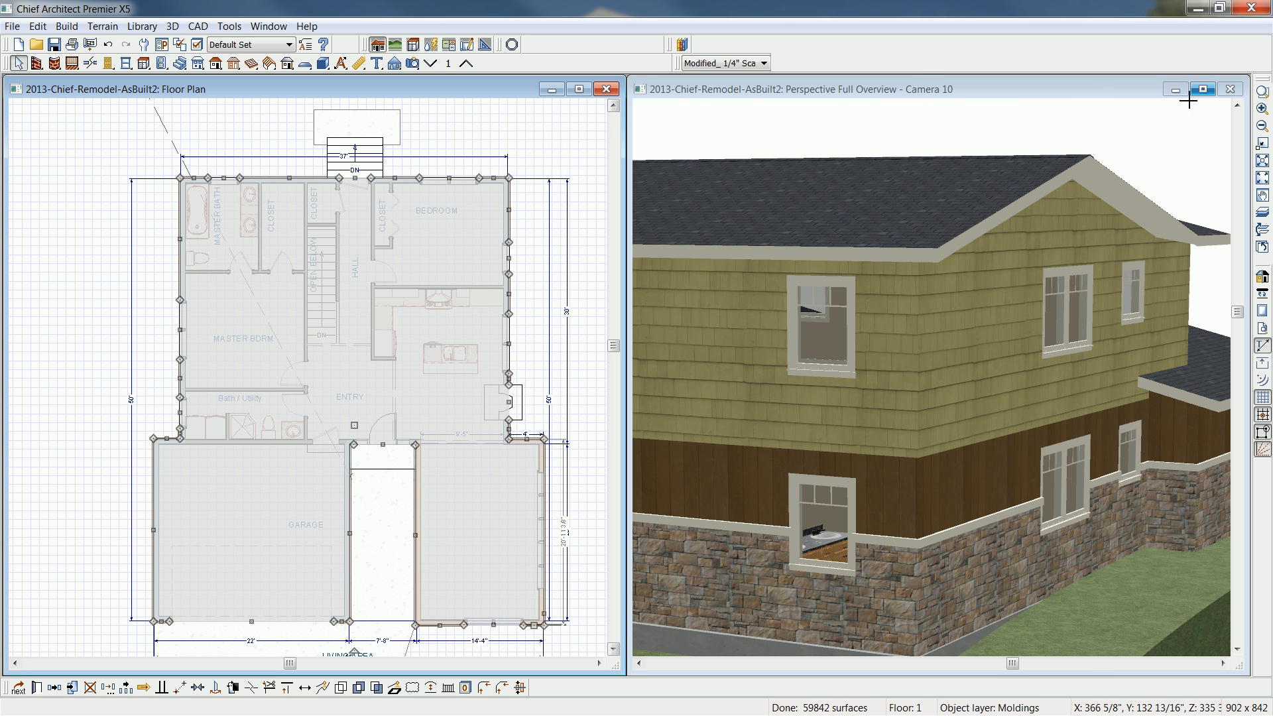
- Examine the molding along the top of the stone veneer in the perspective view and return to the floor plan
left_click(918, 379)
middle_click_drag(918, 378, 951, 326)
left_click_drag(1053, 464, 1270, 442)
left_click_drag(806, 415, 847, 399)
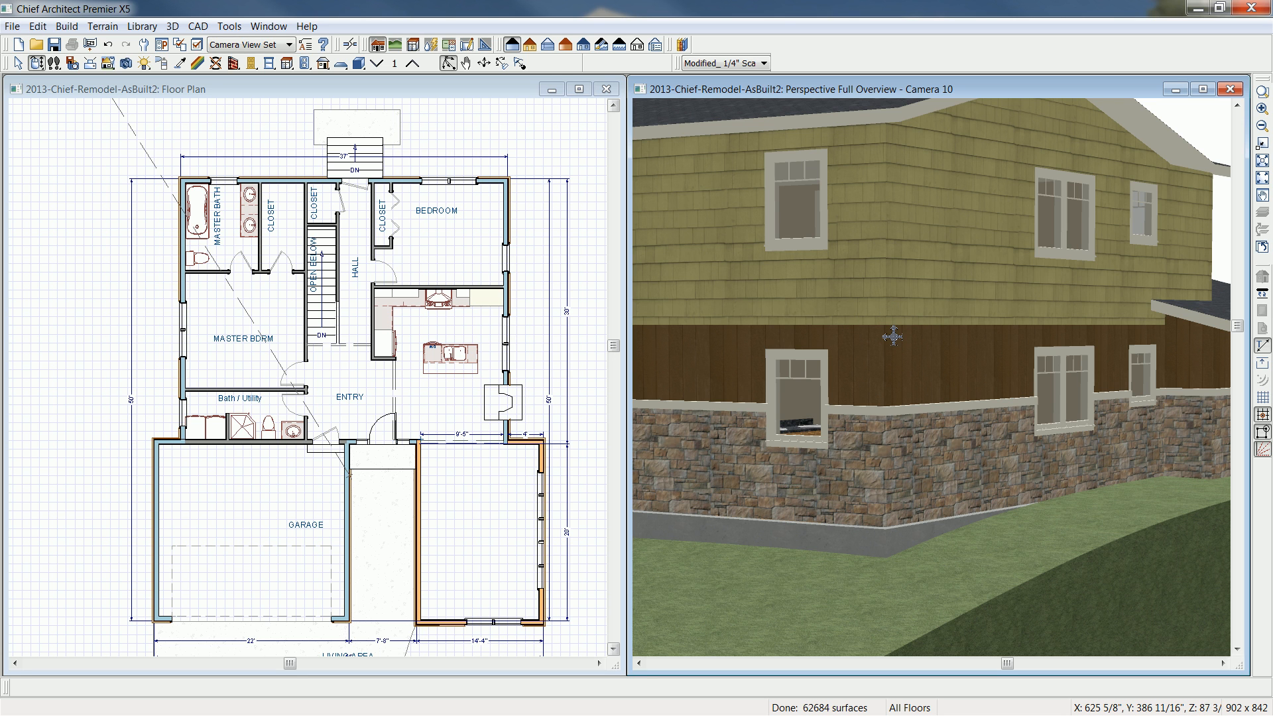
left_click(480, 90)
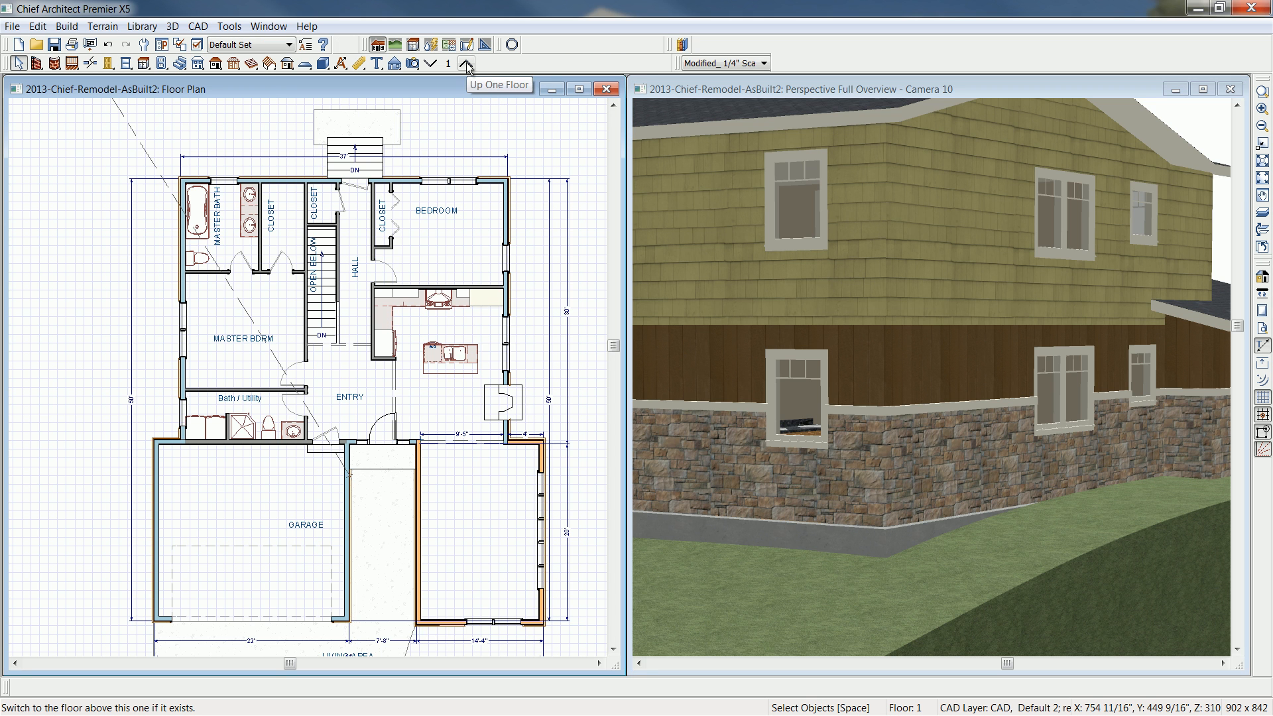
- Go up to floor 2 and turn off the display of the "Walls, Attic" layer
left_click(466, 63)
middle_click_drag(451, 430, 463, 395)
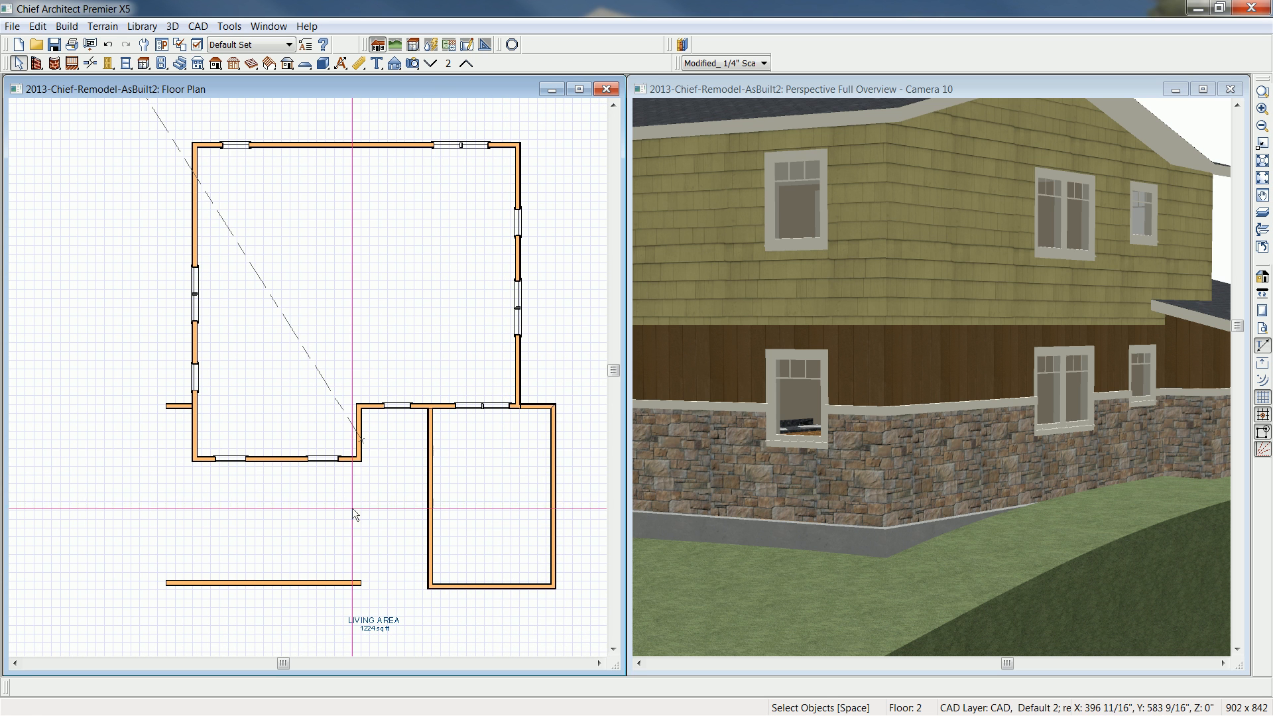
left_click(199, 45)
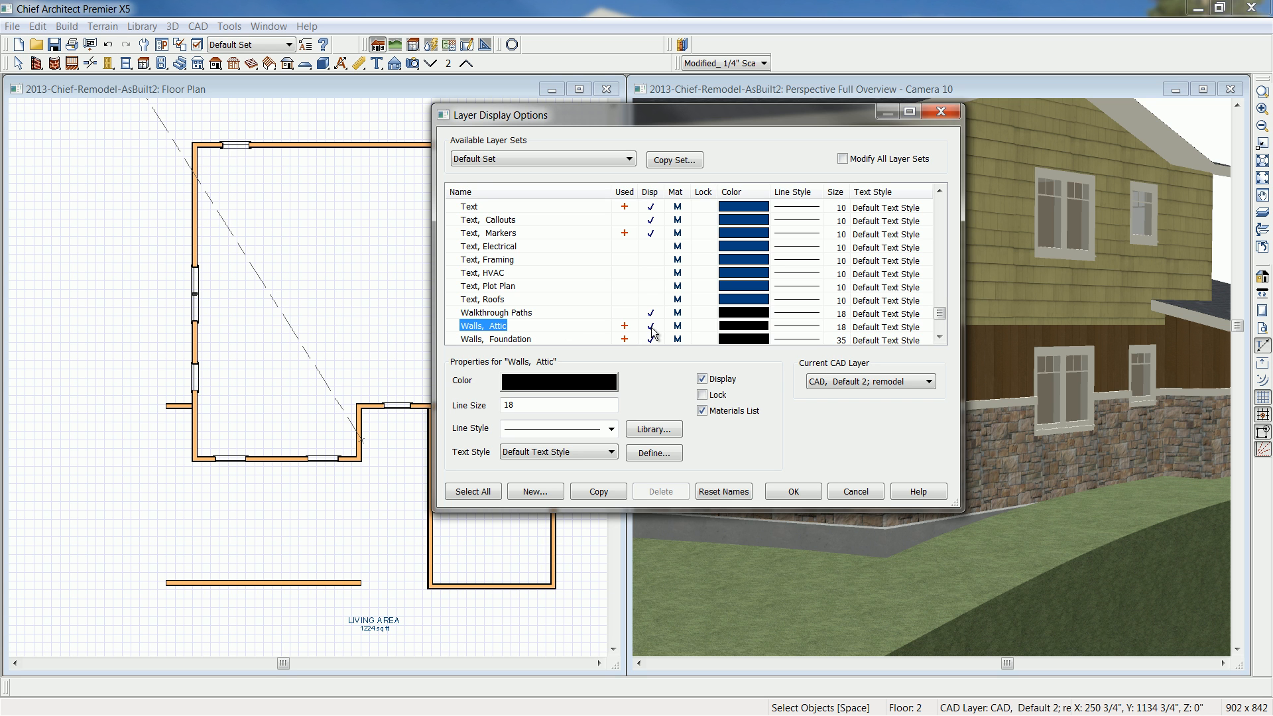
scroll(653, 333, "up", 1)
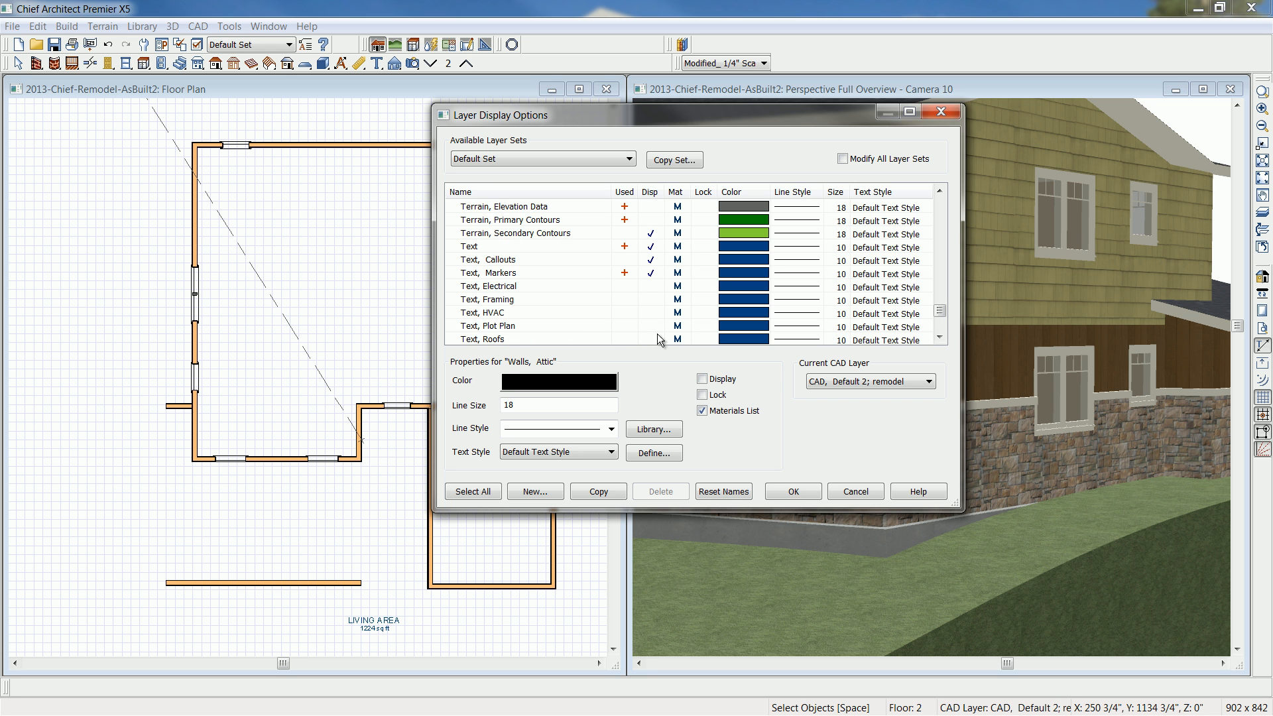
left_click(789, 491)
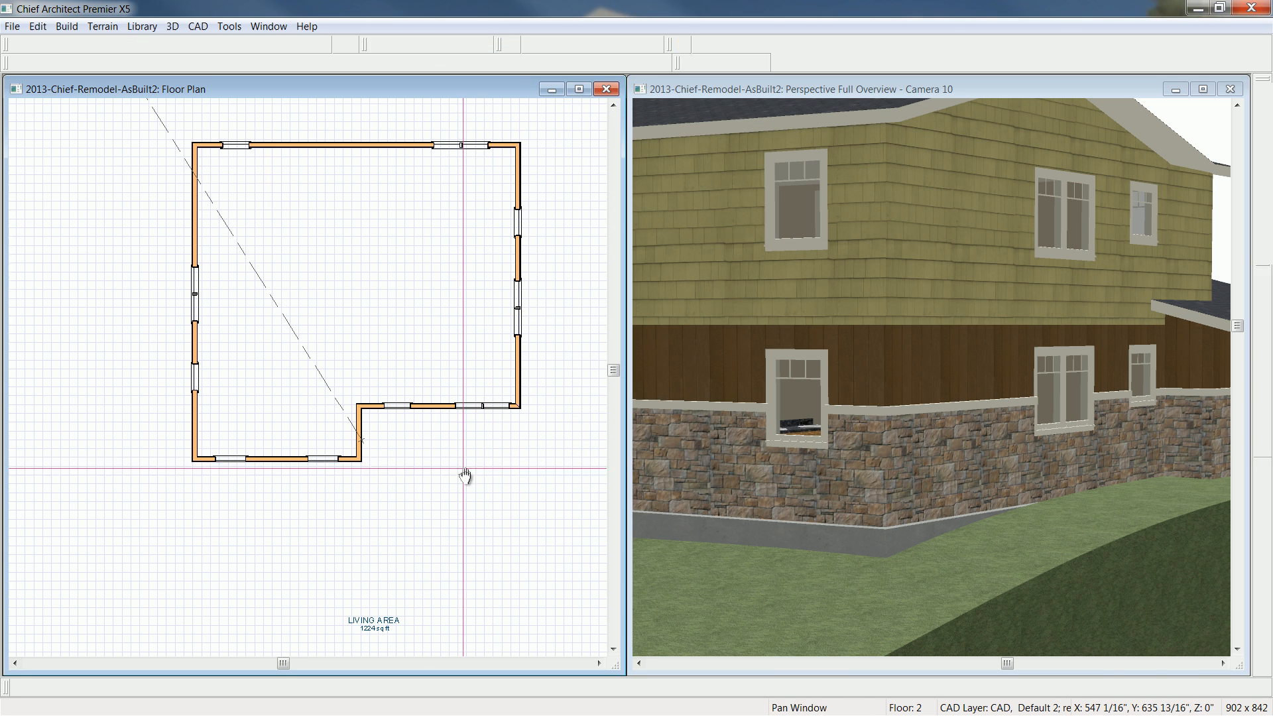
middle_click_drag(463, 475, 484, 527)
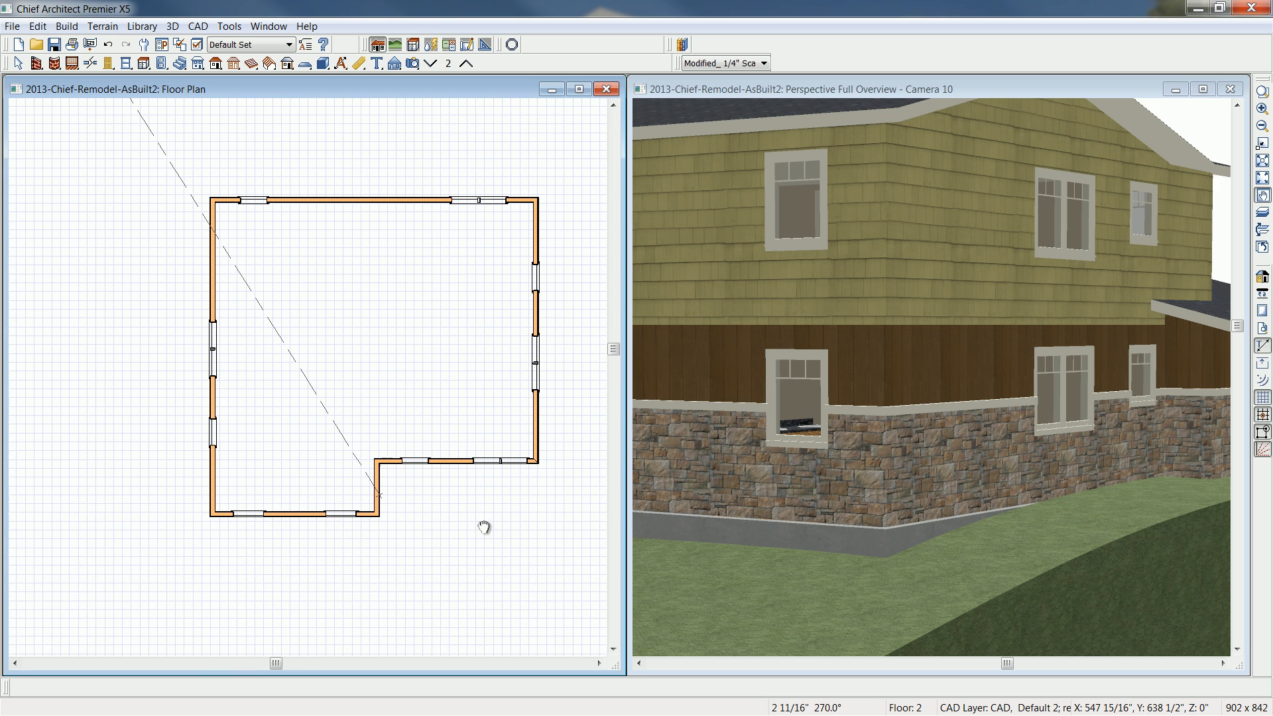
- Make a room molding polyline from the second-floor exterior room, using Blank Molding
left_click(389, 479)
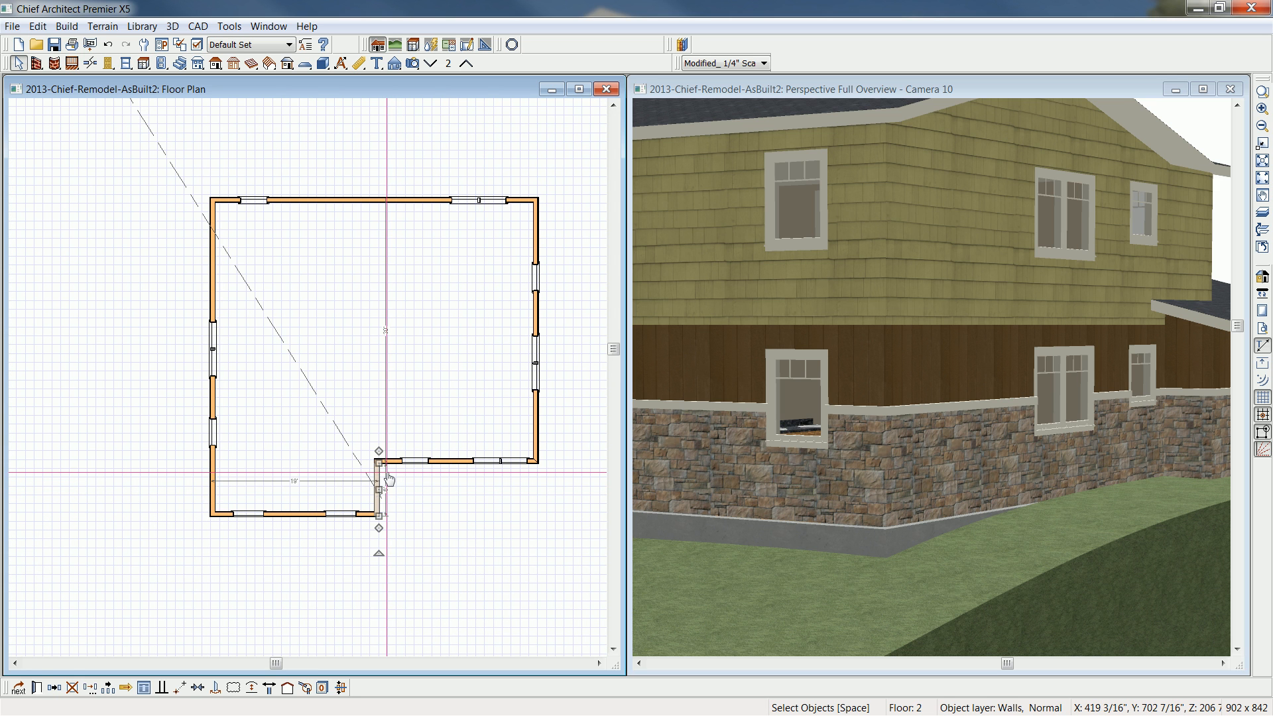
left_click(389, 478)
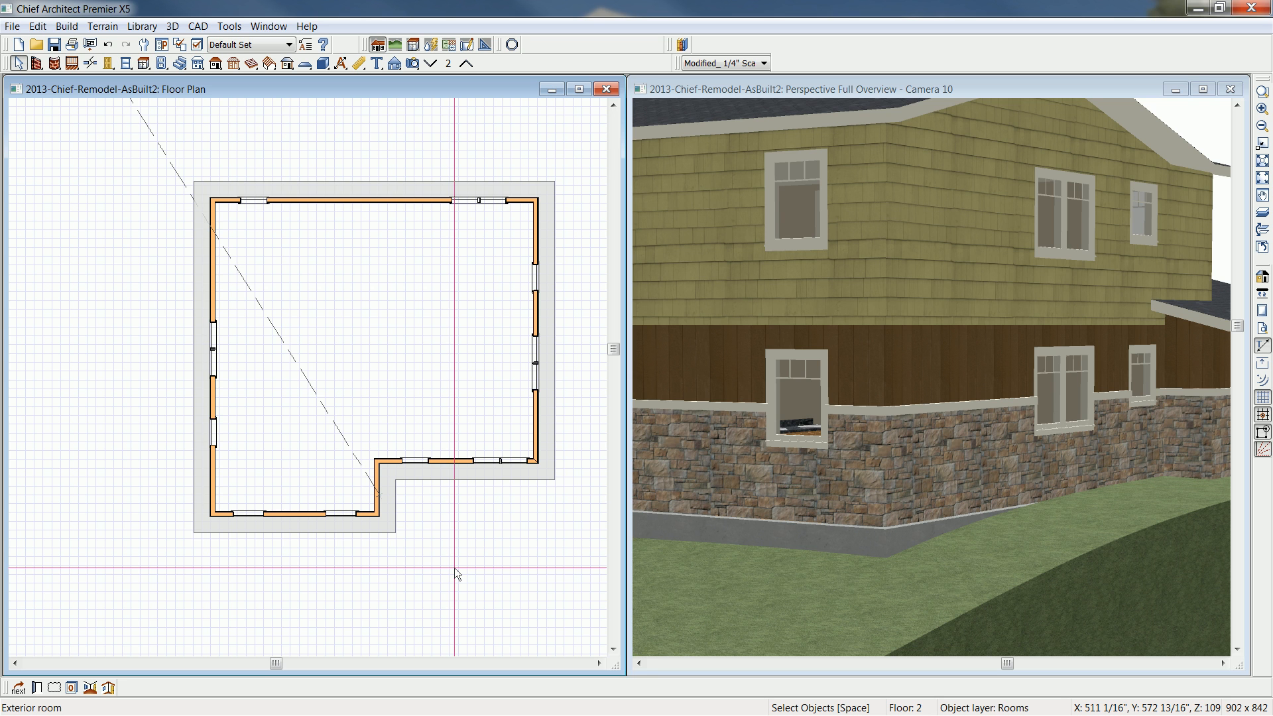
left_click(108, 688)
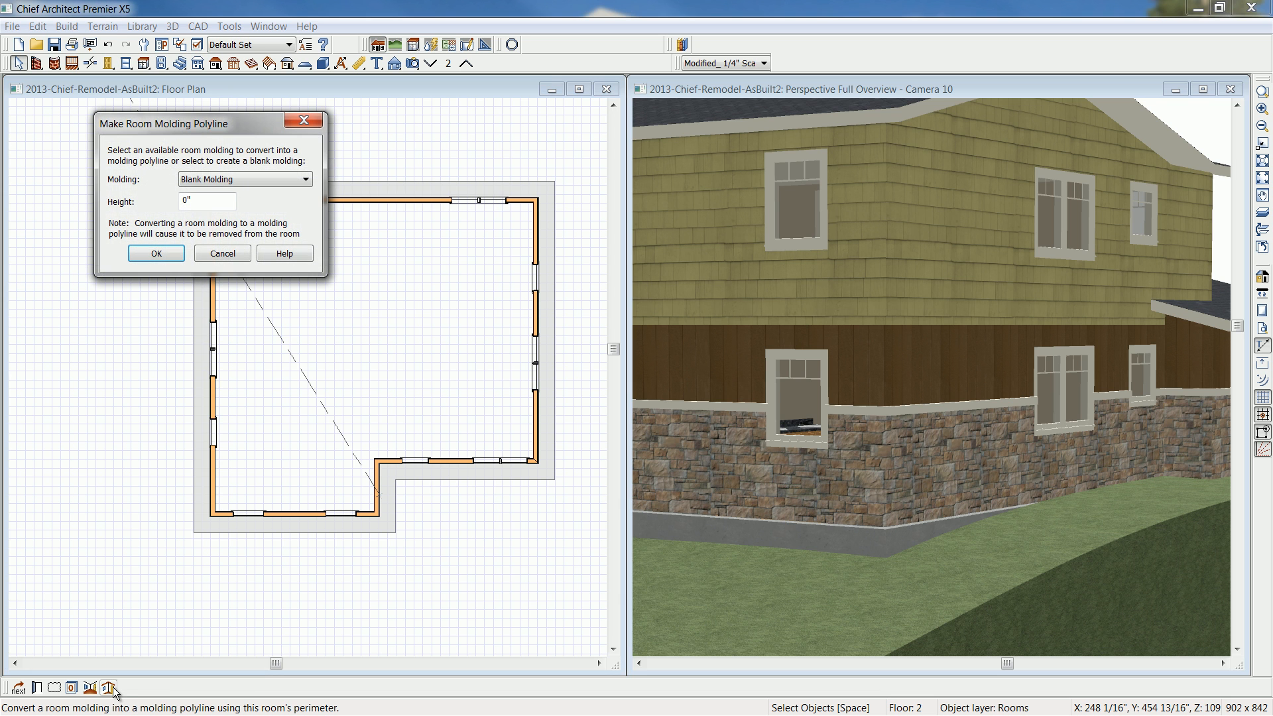
left_click(219, 207)
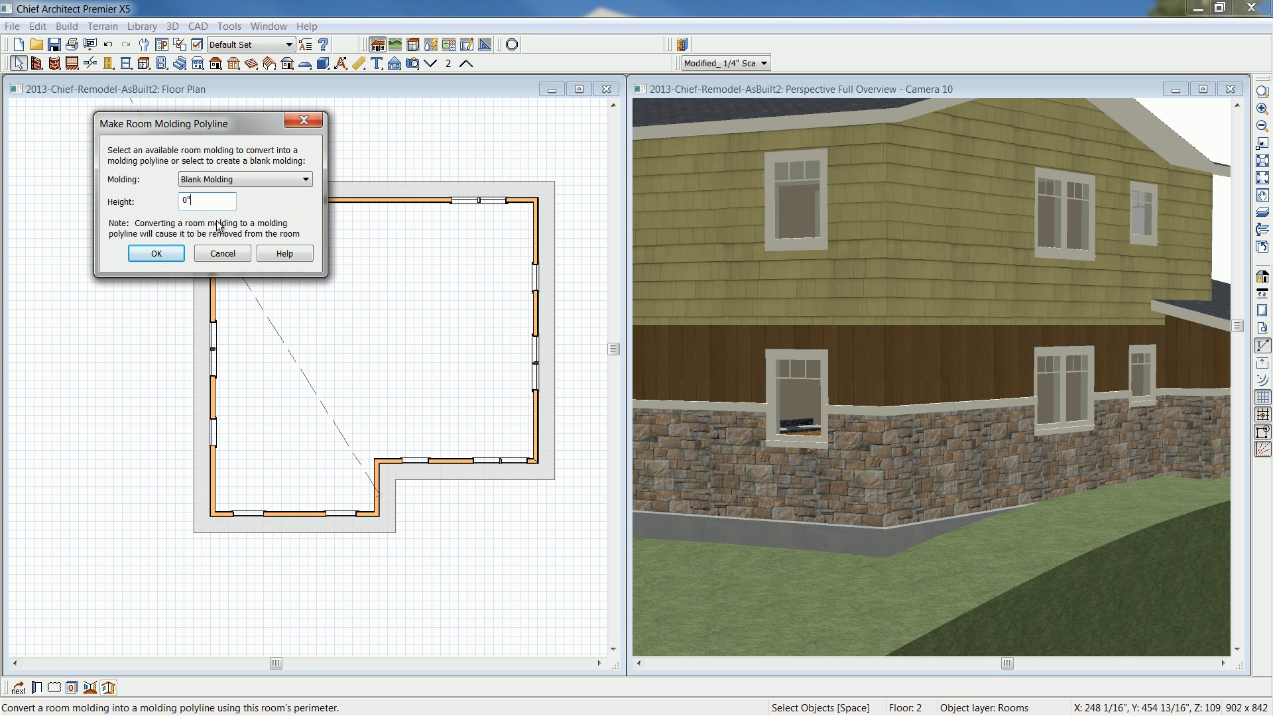
left_click(156, 253)
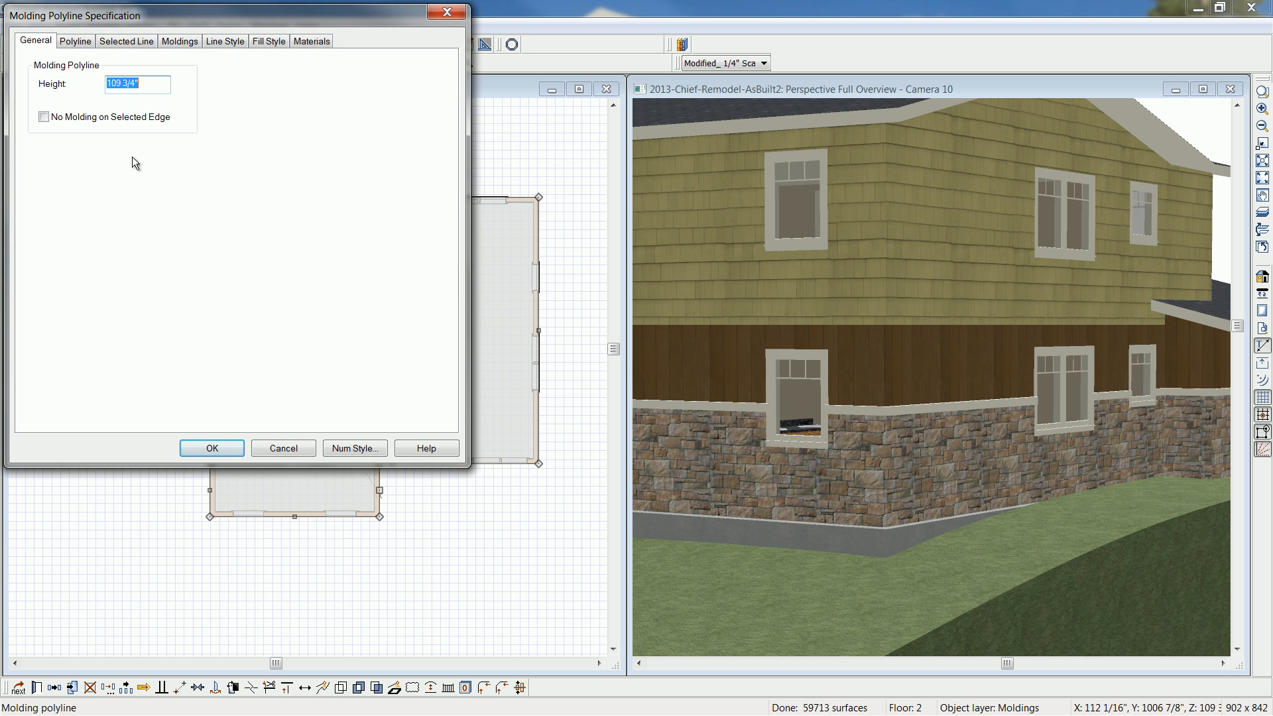
- Add the CA-54 profile from the core catalog's Architectural Base Molding folder to the second-floor molding polyline
left_click(158, 85)
left_click(195, 46)
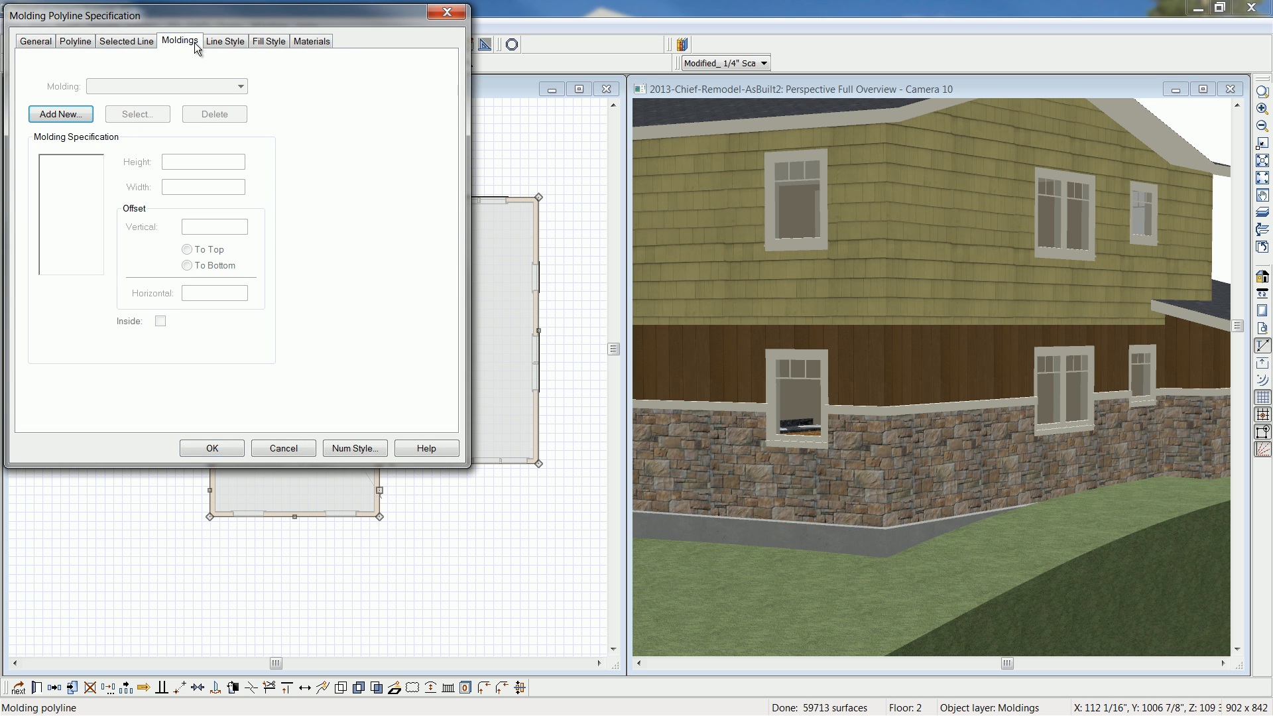
left_click(61, 115)
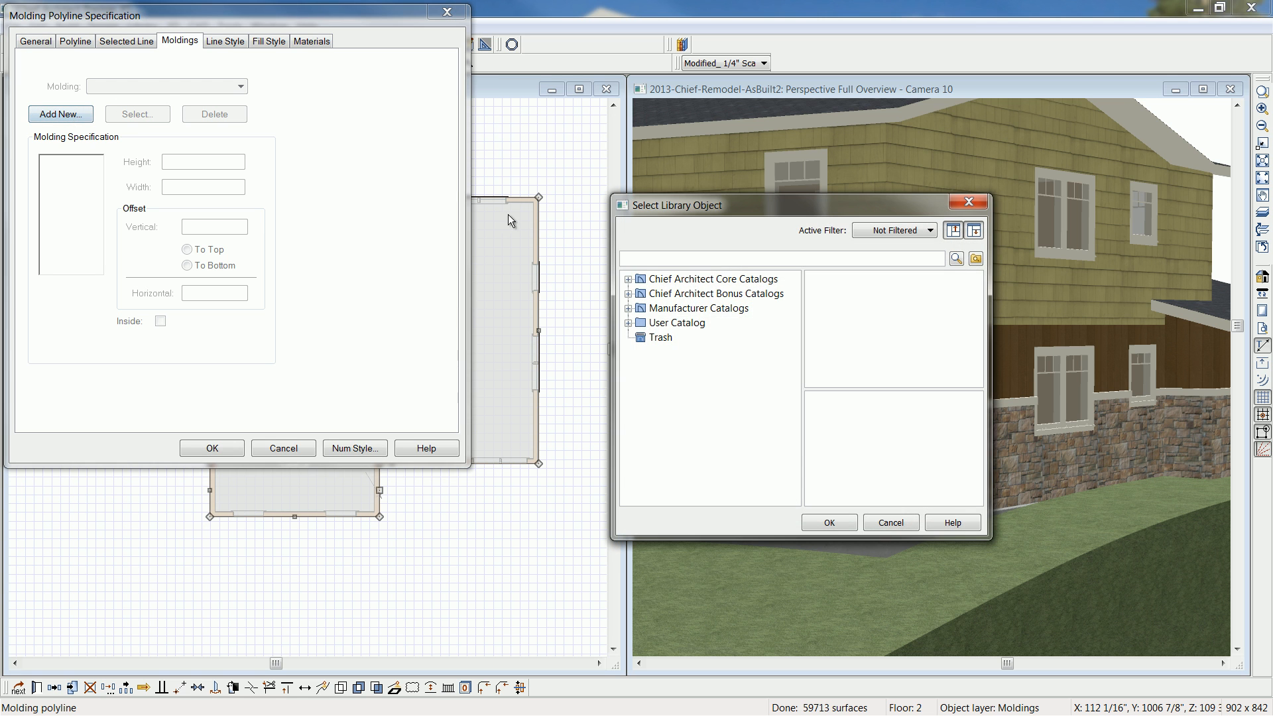
left_click(629, 279)
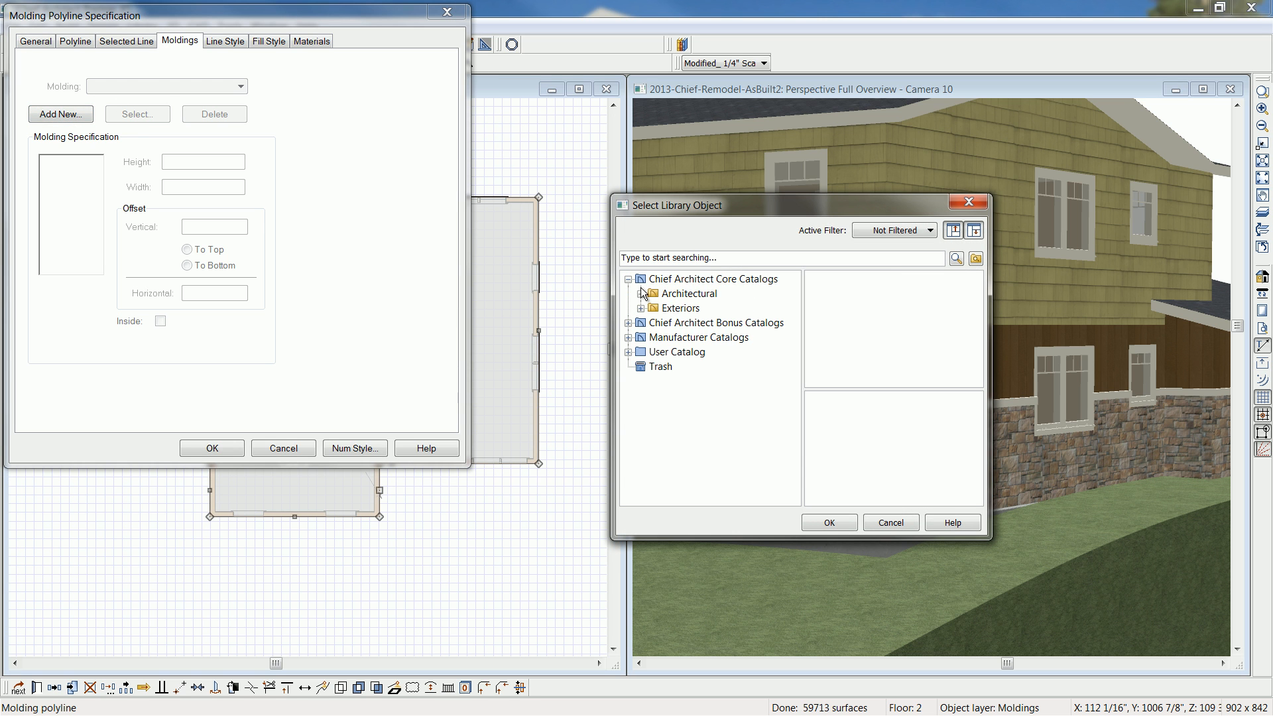
left_click(641, 294)
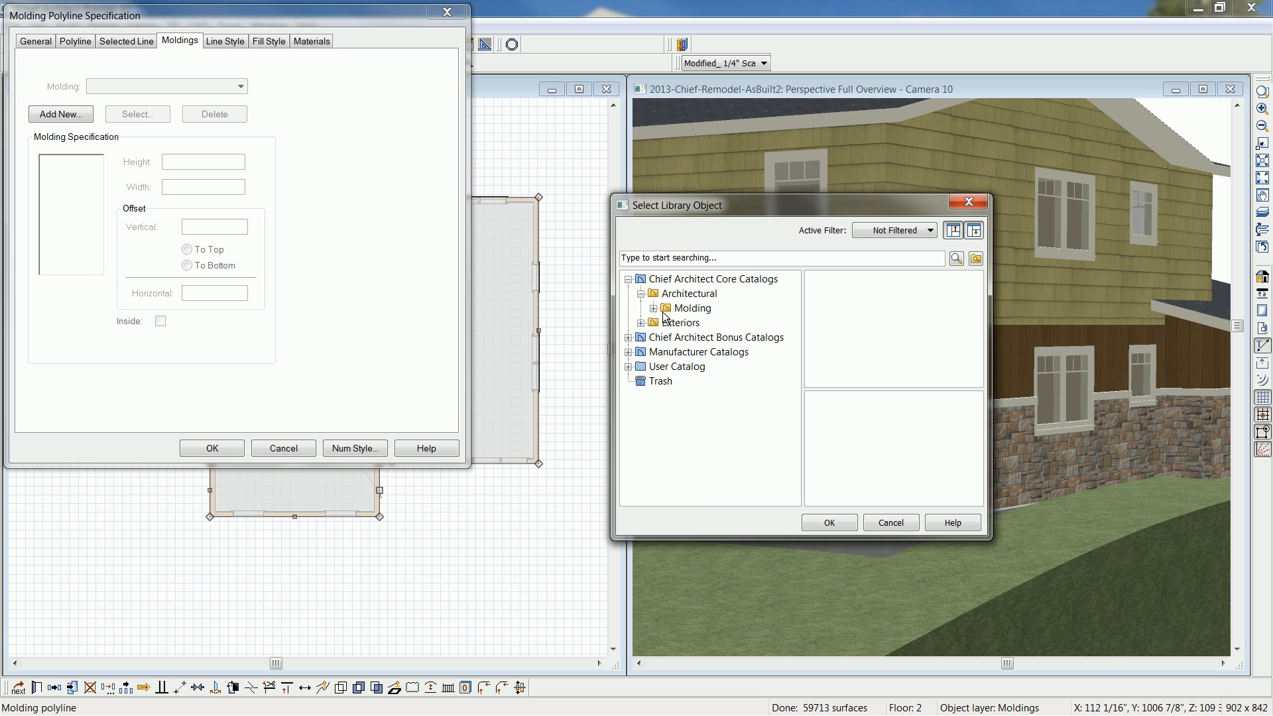
left_click(653, 309)
left_click(700, 325)
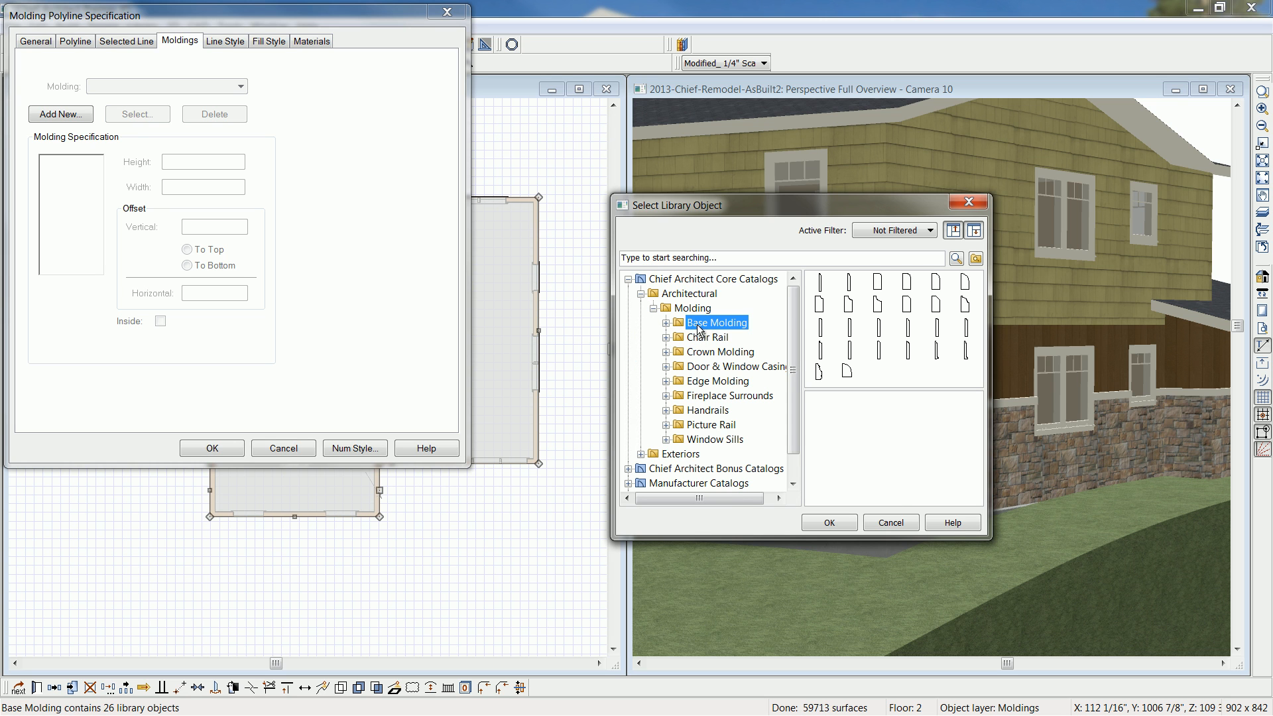
left_click(821, 327)
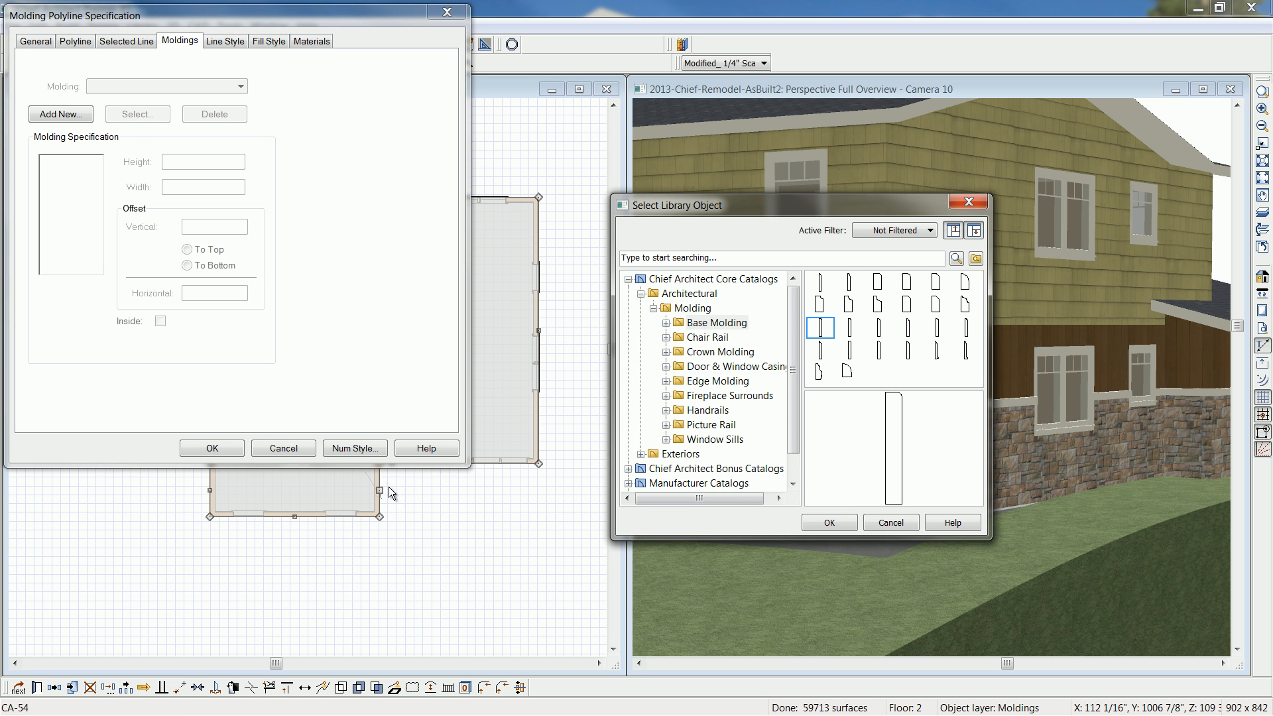
left_click(829, 523)
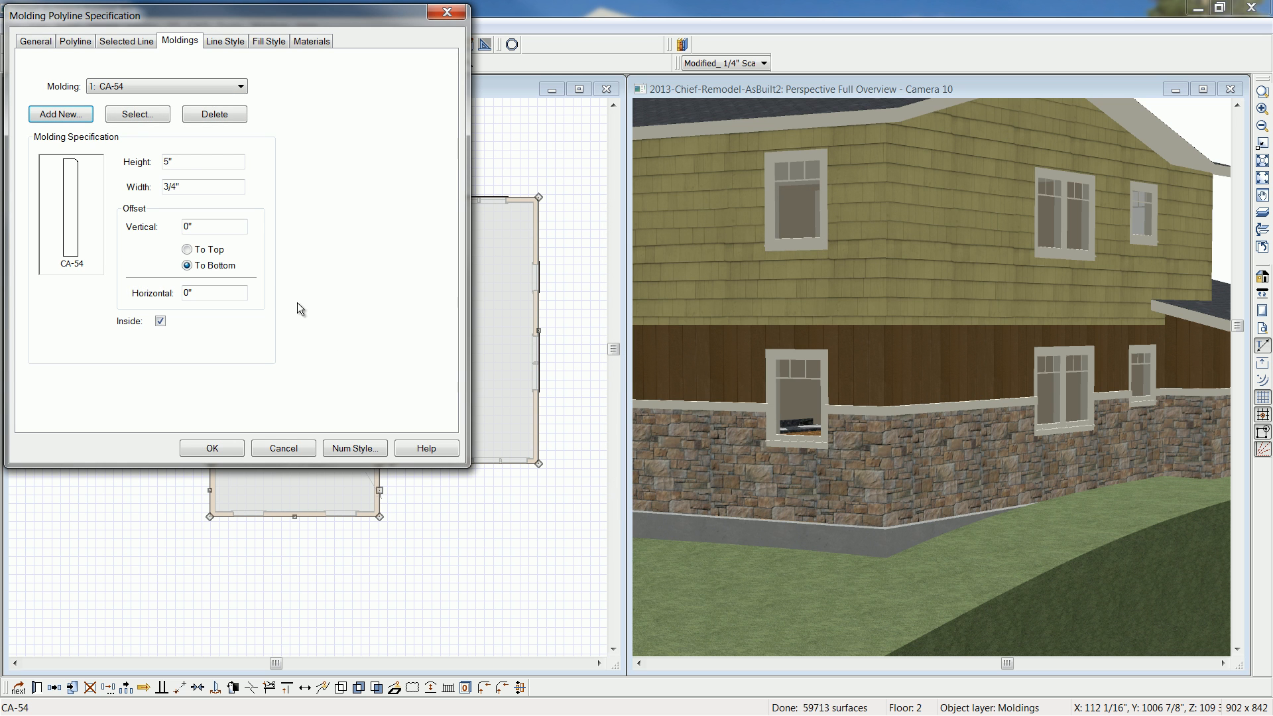
- Set the CA-54 molding's height to 12" and width to 1.5", turn off its Inside option and apply the specification
left_click_drag(181, 163, 142, 157)
type("12")
key("Tab")
type("1.5")
key("Tab")
left_click(162, 323)
left_click(212, 449)
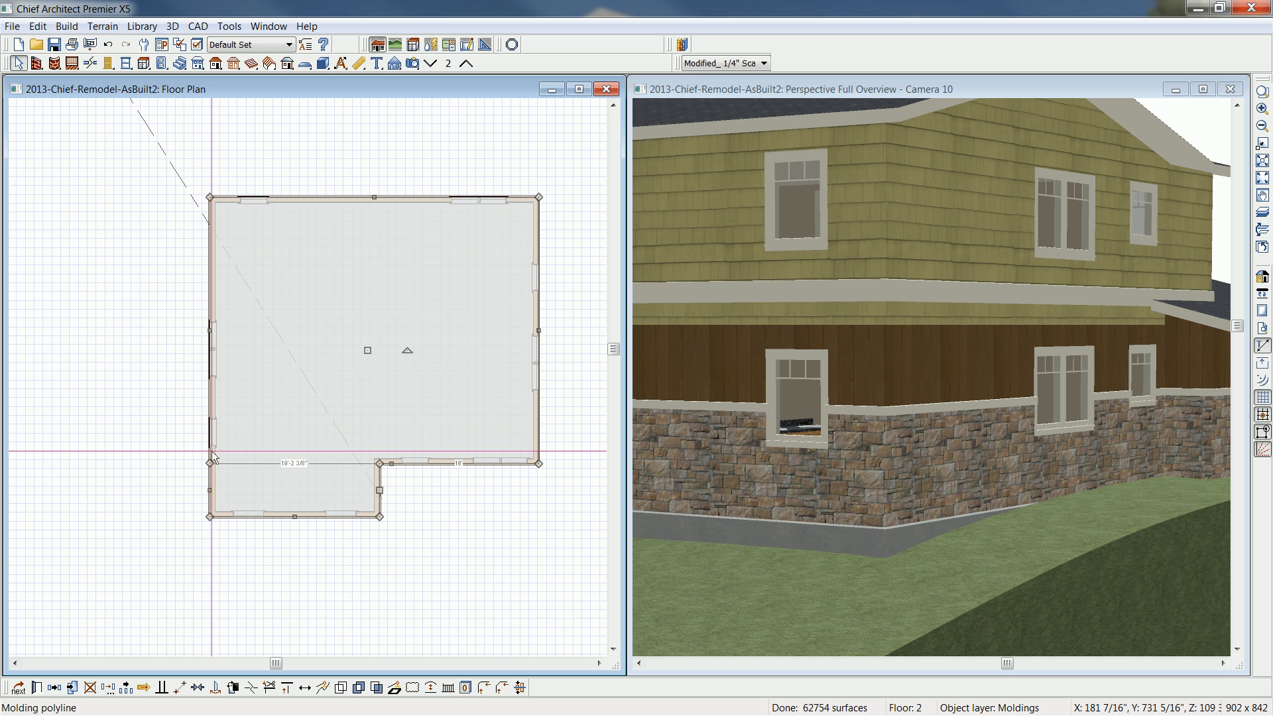
- Set the second-floor molding polyline's height to 96 and view the trim band in the perspective view
double_click(212, 457)
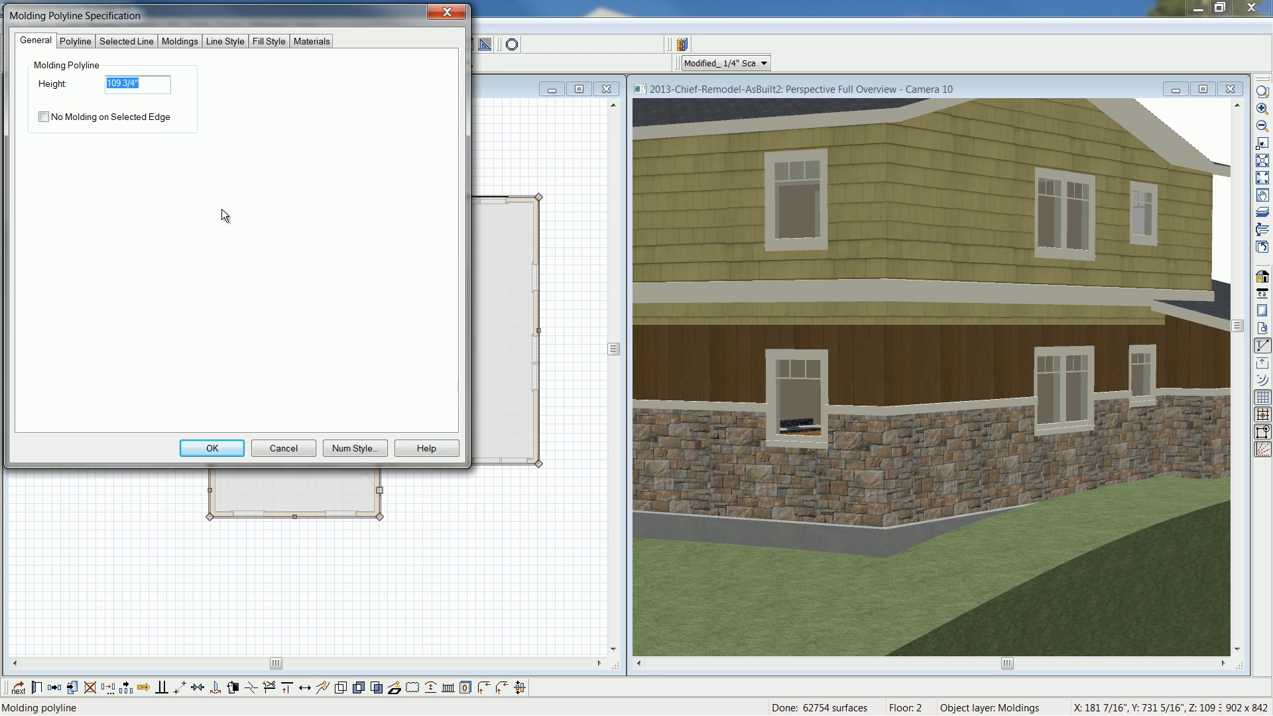
type("96")
left_click(211, 448)
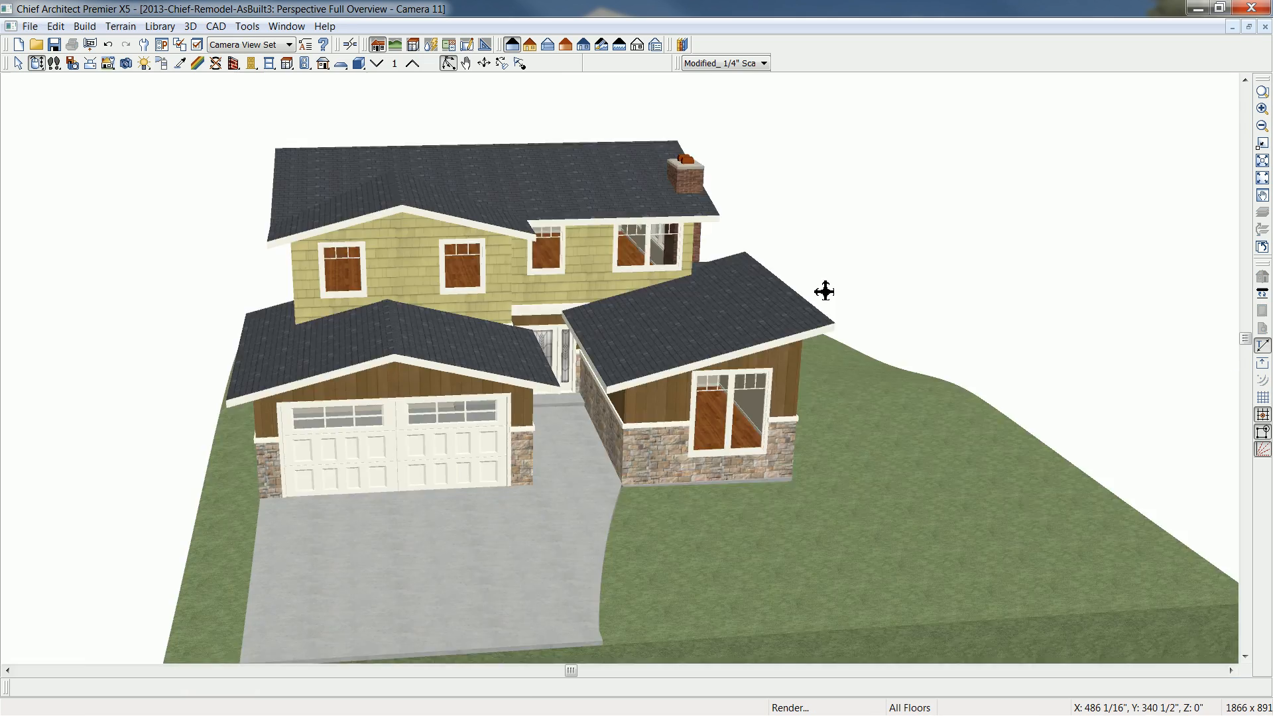
left_click_drag(825, 290, 452, 279)
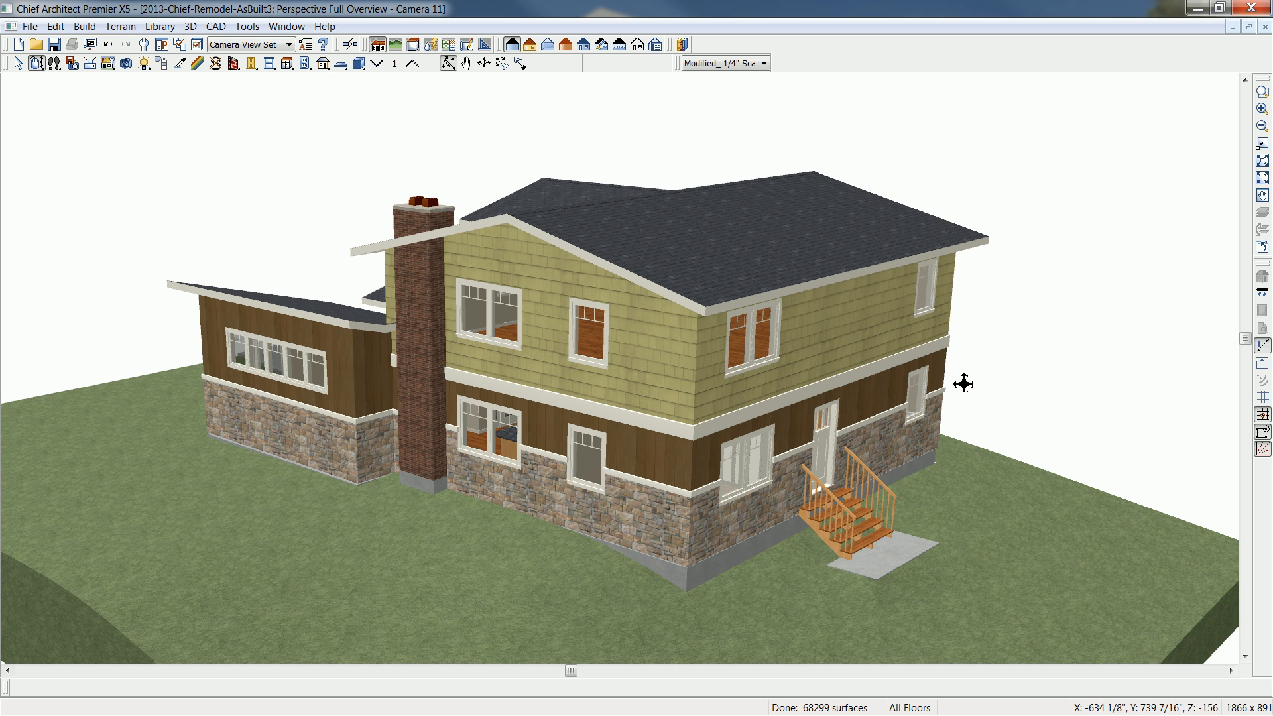
- On the first-floor plan, move the 37' dimension line farther from the rear wall and delete the exterior stairs outside the hall door
left_click(1265, 30)
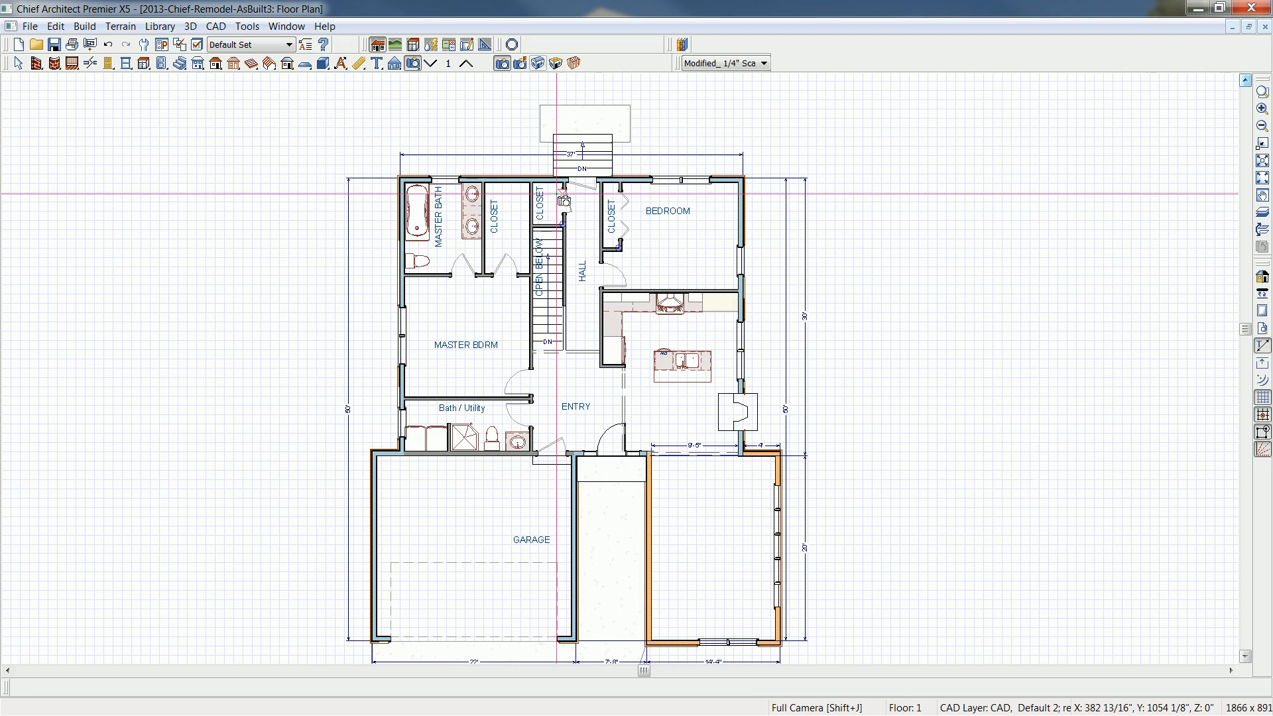
scroll(590, 298, "up", 1)
middle_click_drag(688, 246, 666, 298)
scroll(666, 298, "up", 1)
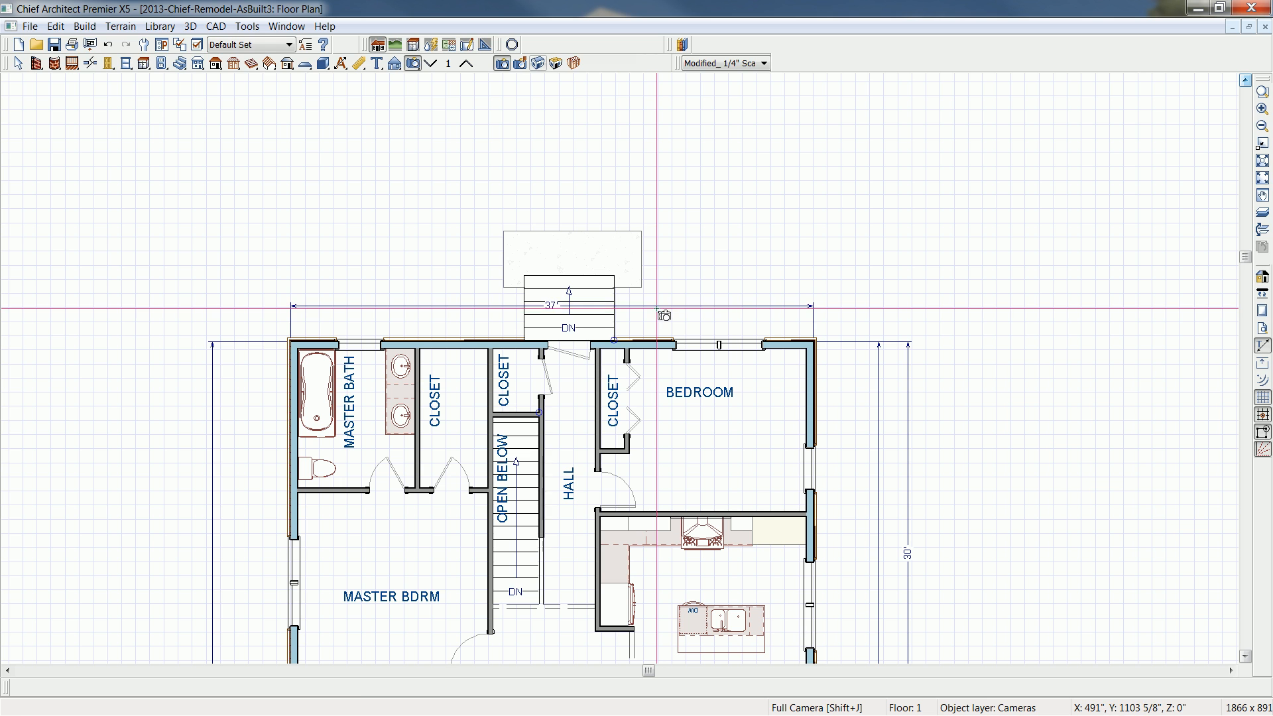
left_click(656, 307)
left_click_drag(656, 307, 663, 108)
left_click(580, 306)
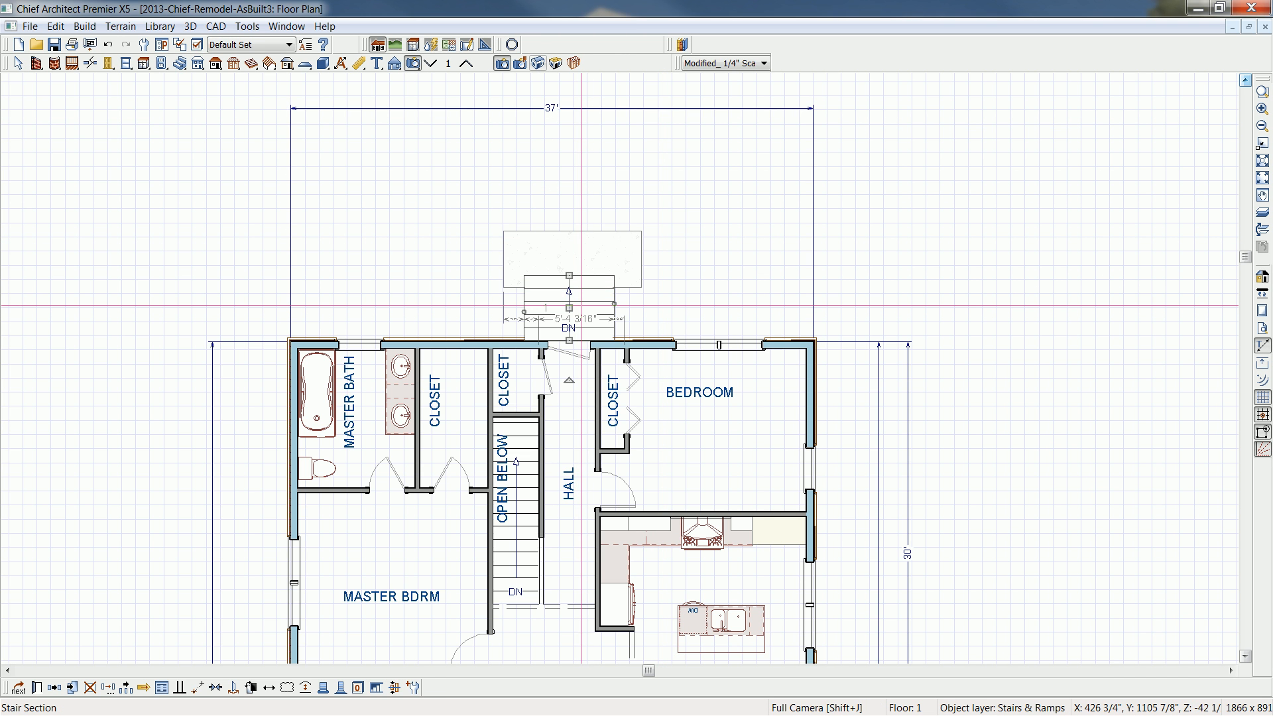
key("Delete")
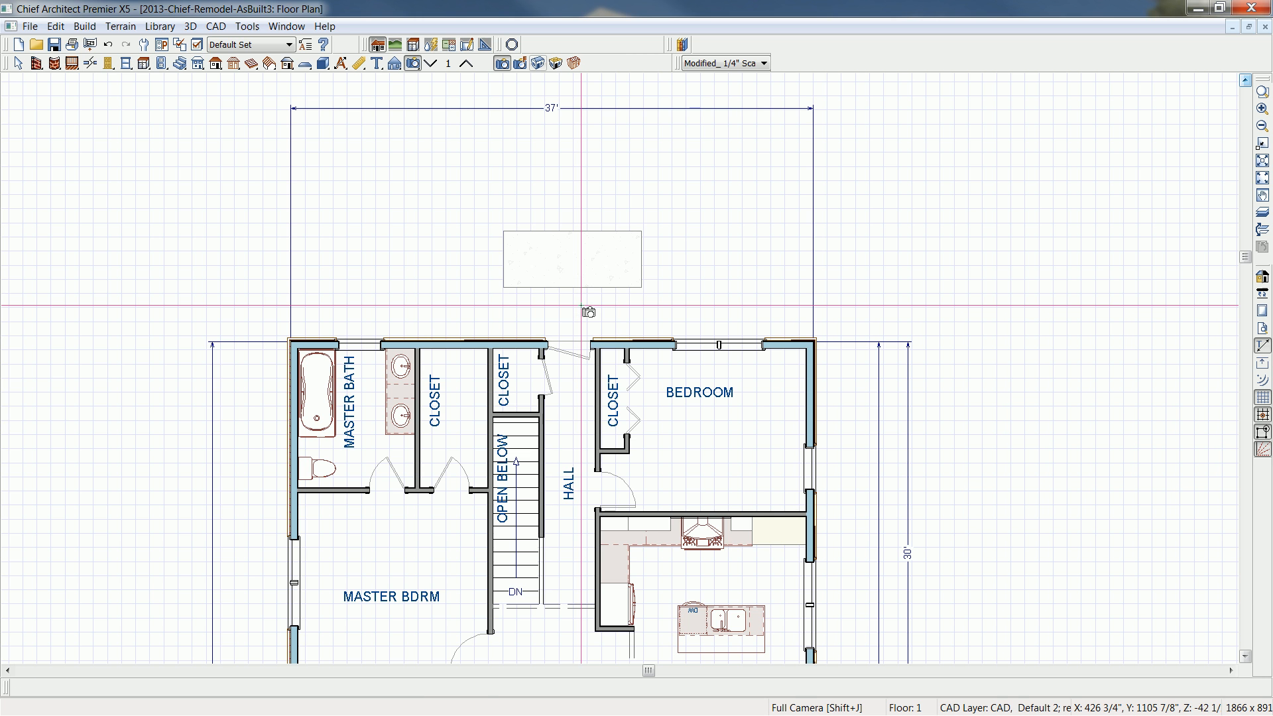
- Move the concrete slab behind the house about 10'-6" toward the master bath side and rotate it 90°
left_click(646, 296)
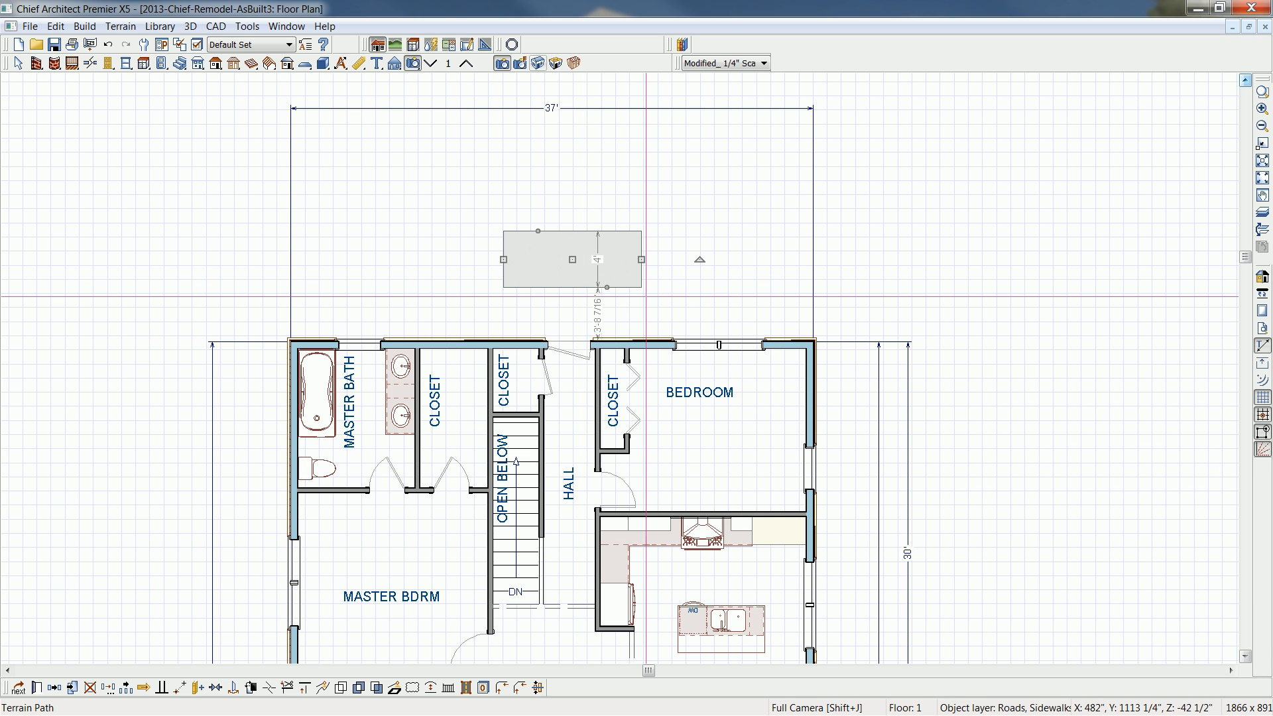
key("space")
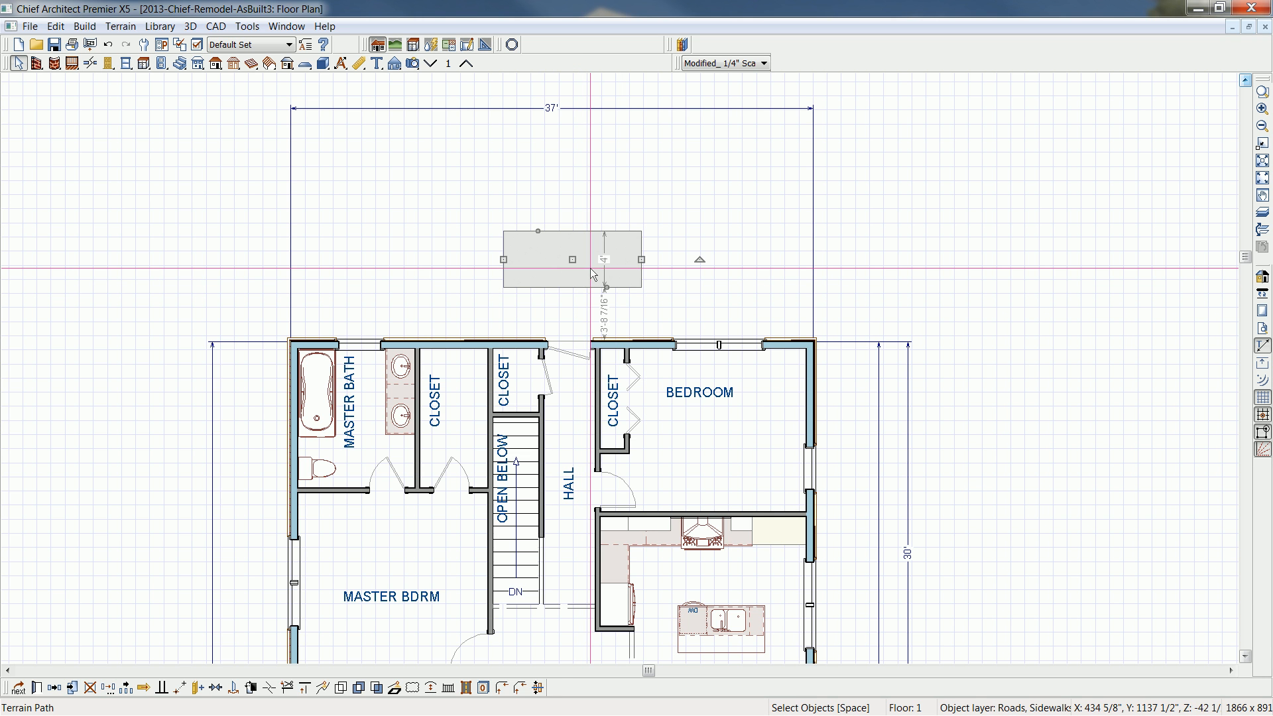
scroll(576, 261, "up", 1)
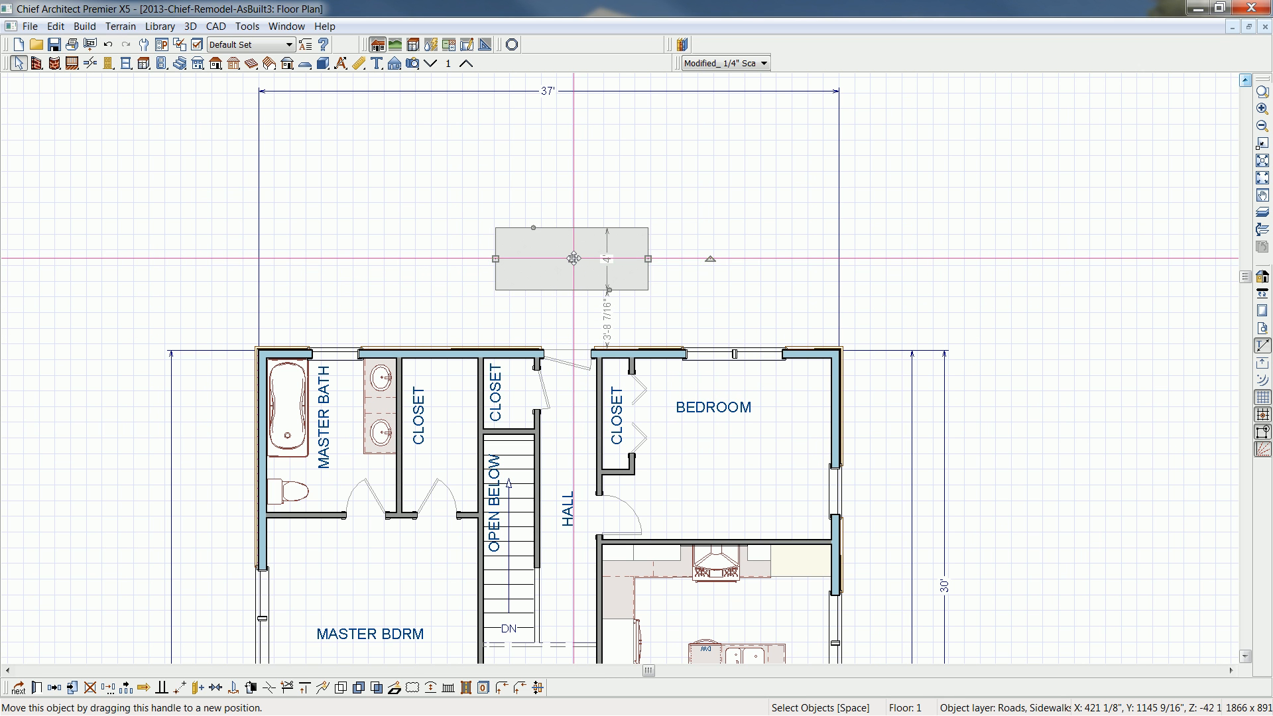
left_click_drag(574, 258, 407, 260)
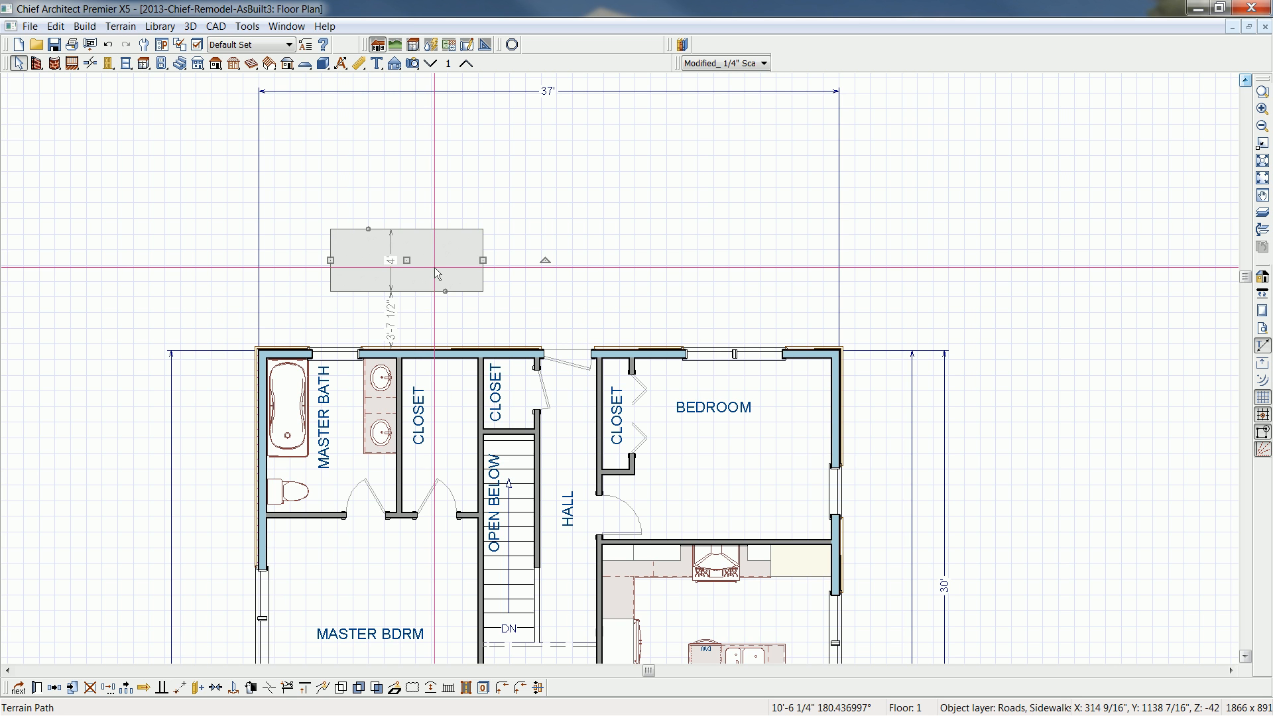
left_click(546, 265)
left_click(546, 262)
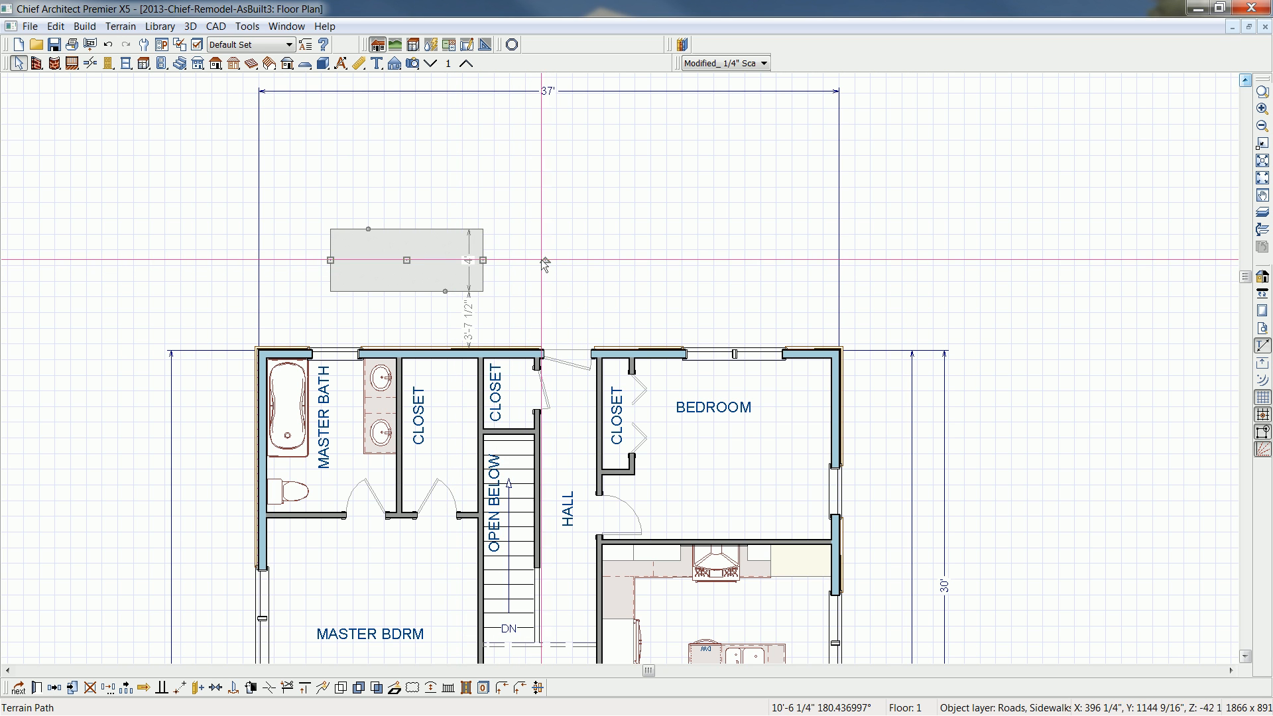
left_click_drag(546, 259, 397, 149)
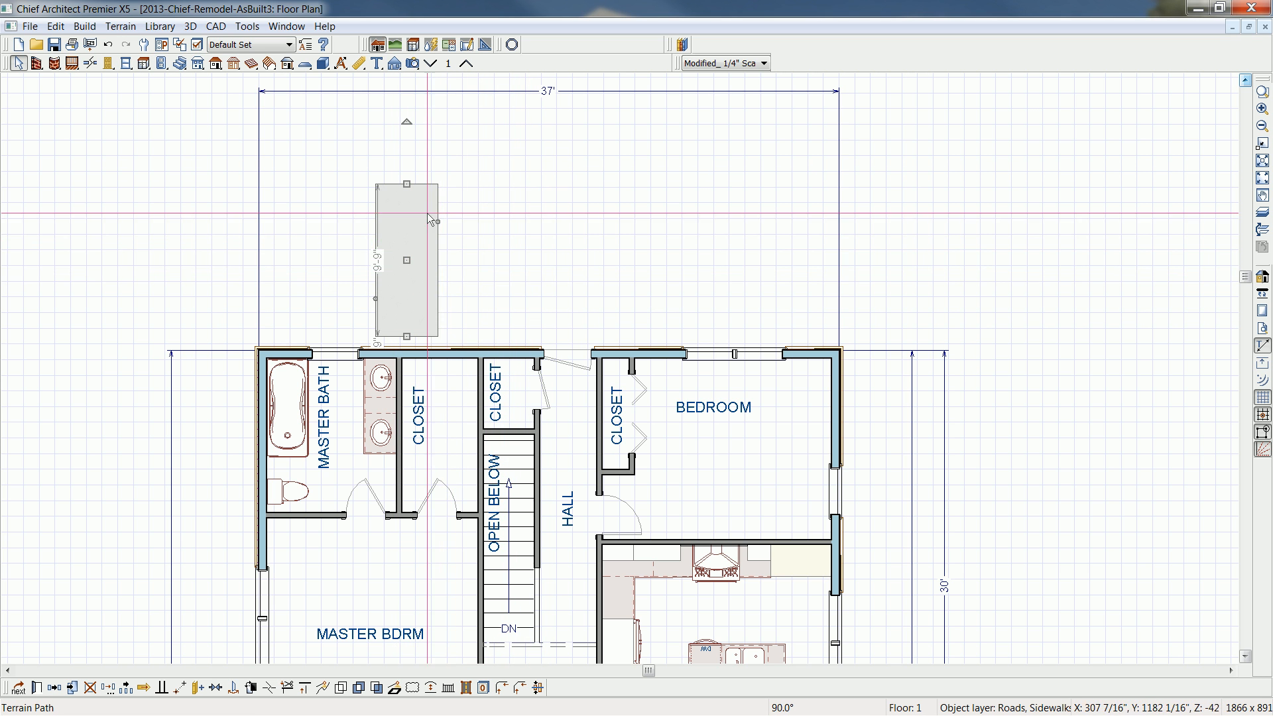
- Draw straight deck railing from the rear wall beside the hall door around the bedroom corner, about 6' wide along the side wall
left_click(38, 64)
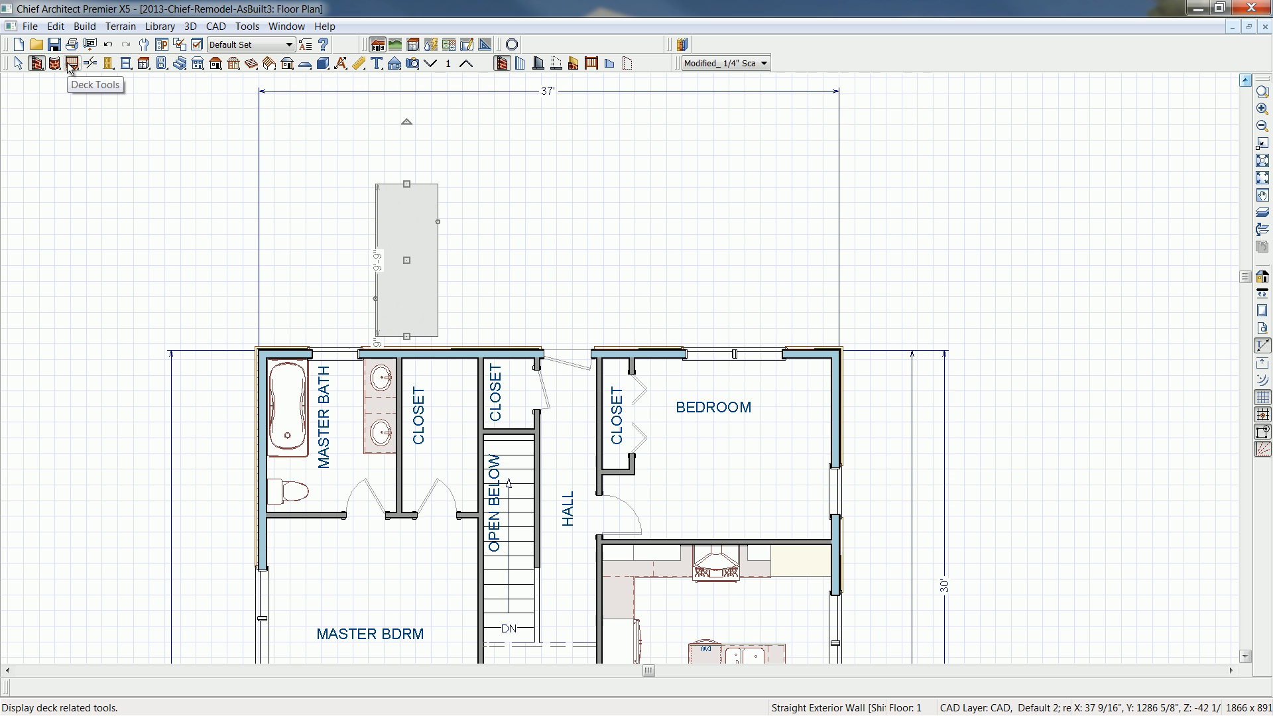
left_click(72, 64)
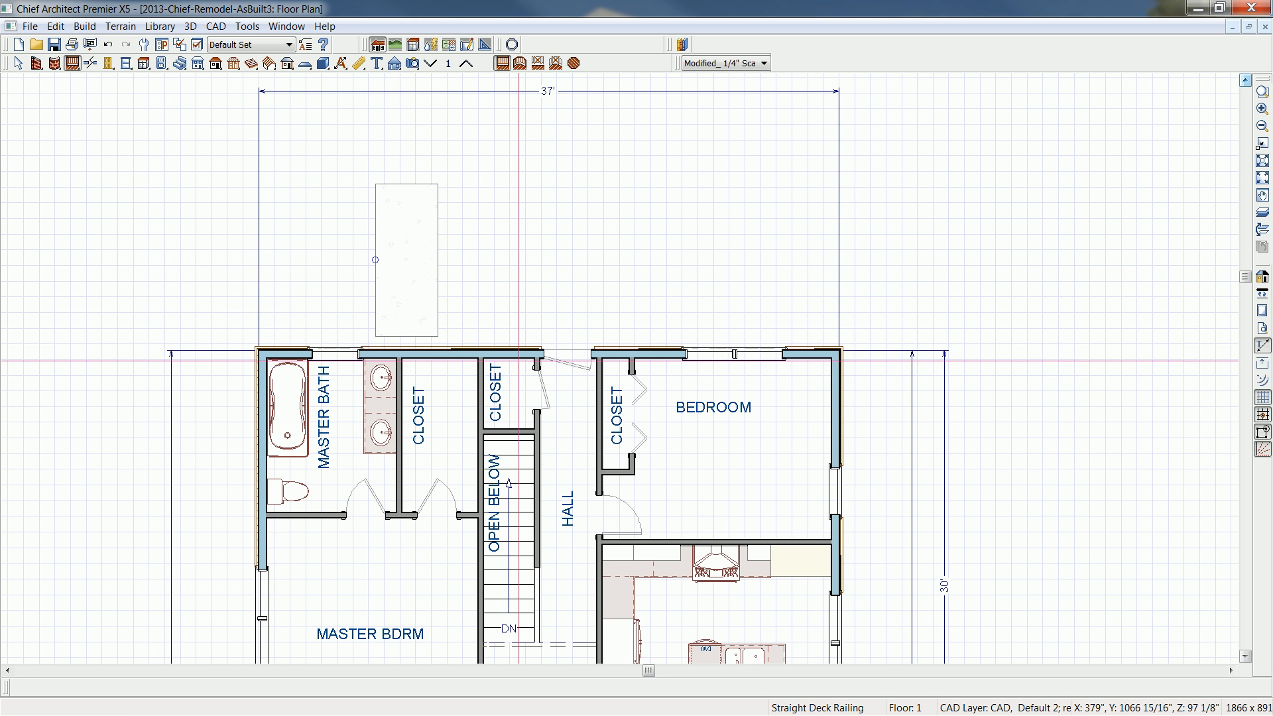
mouse_move(516, 277)
left_mouse_down()
mouse_move(535, 160)
mouse_move(520, 165)
mouse_move(890, 181)
mouse_move(933, 163)
mouse_move(980, 227)
mouse_move(937, 539)
mouse_move(958, 568)
mouse_move(935, 586)
mouse_move(931, 570)
mouse_move(838, 572)
left_mouse_up()
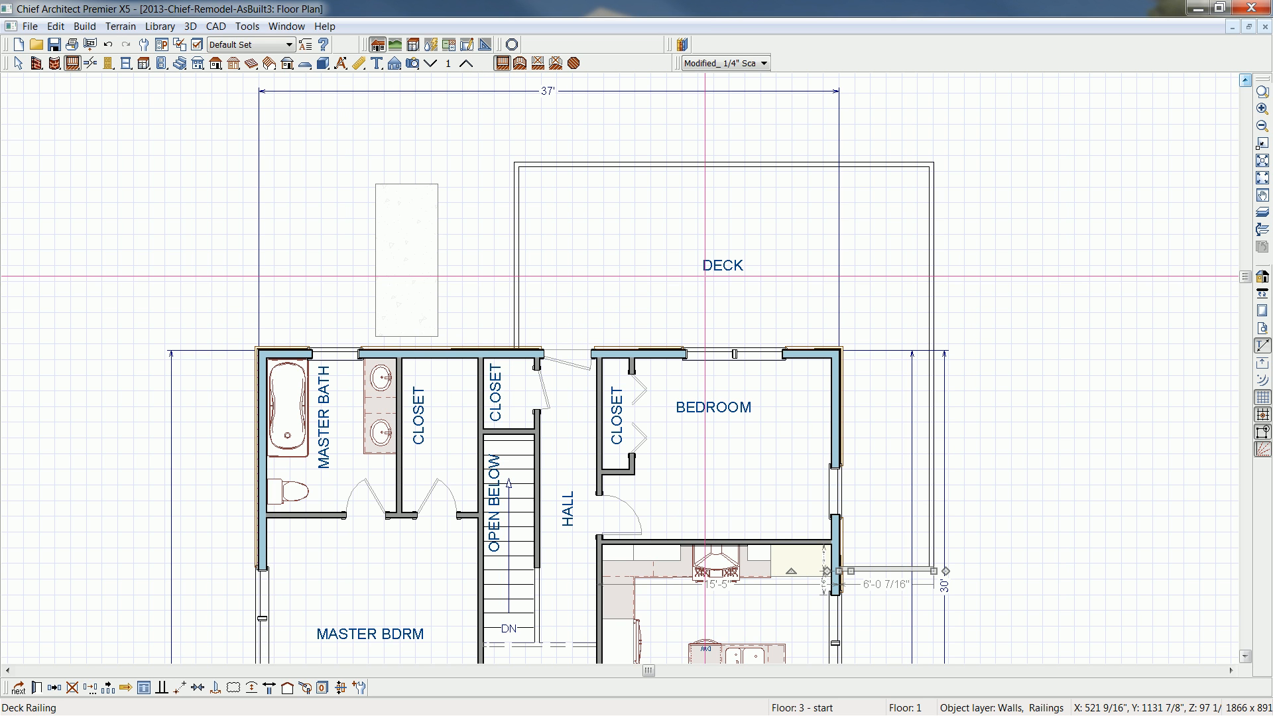
- Review the deck room's structure, planking, joist, beam and post settings without changing them
left_click(675, 255)
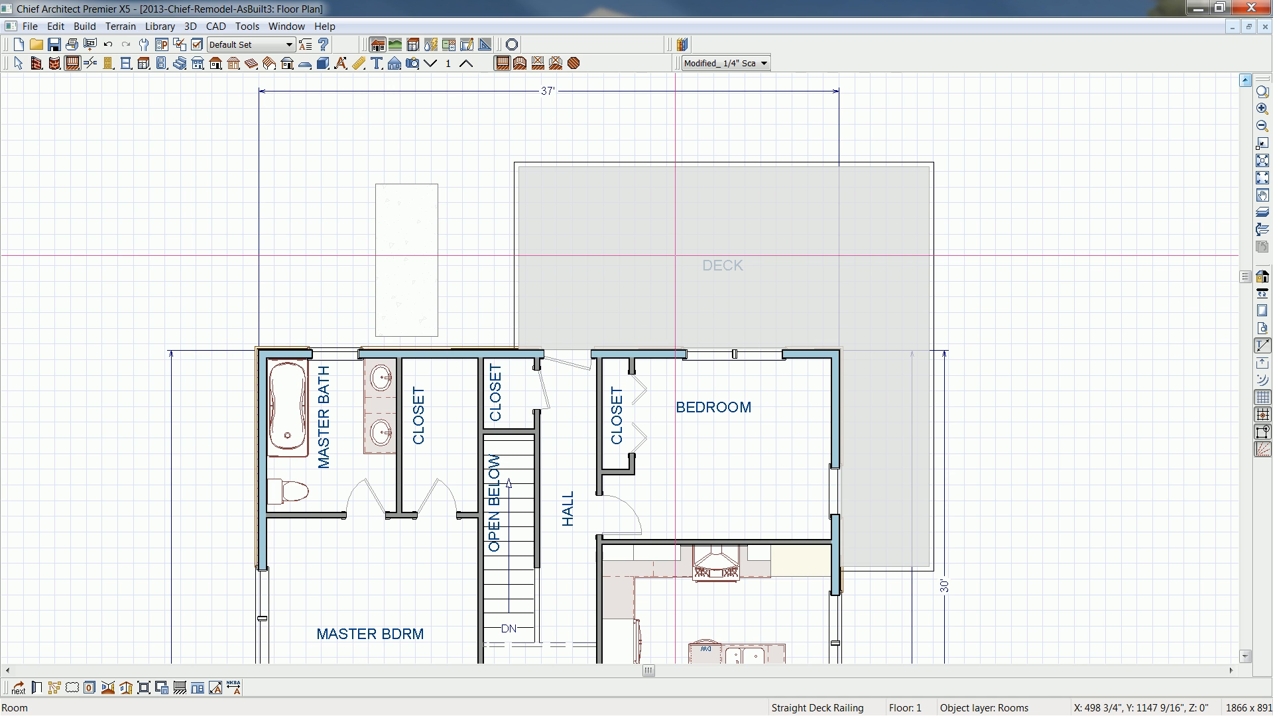
double_click(676, 256)
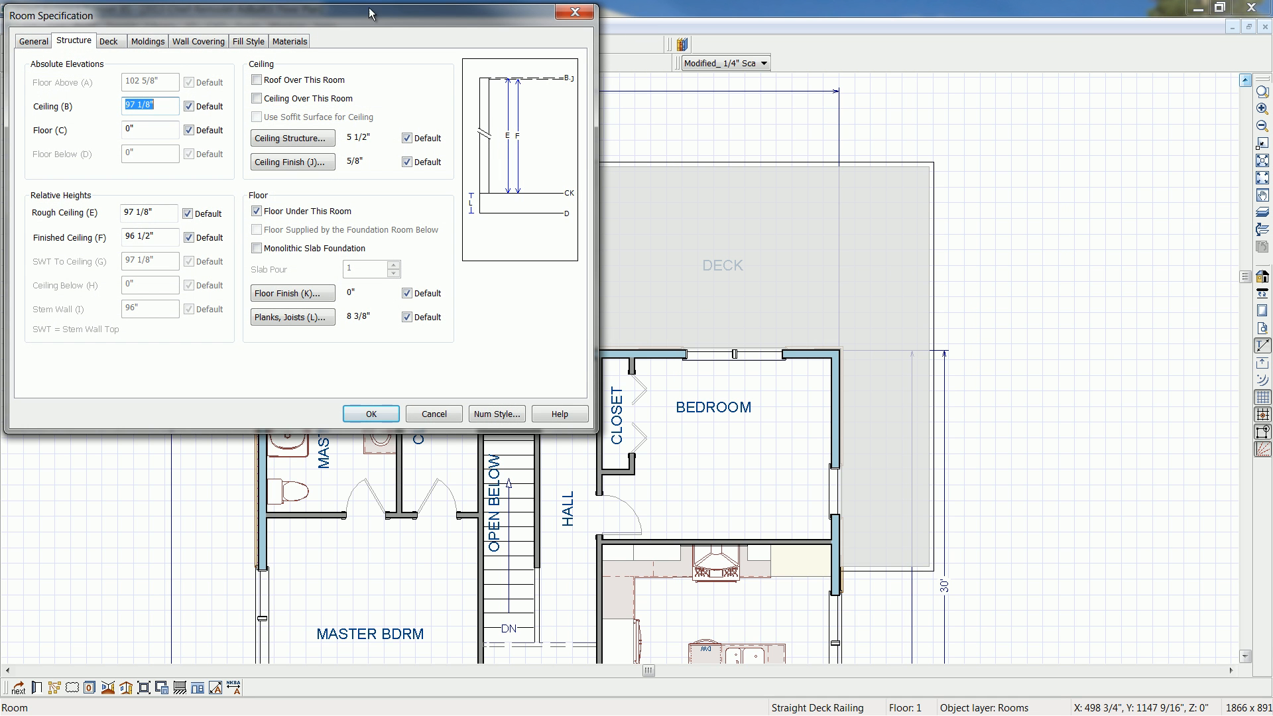
left_click(111, 42)
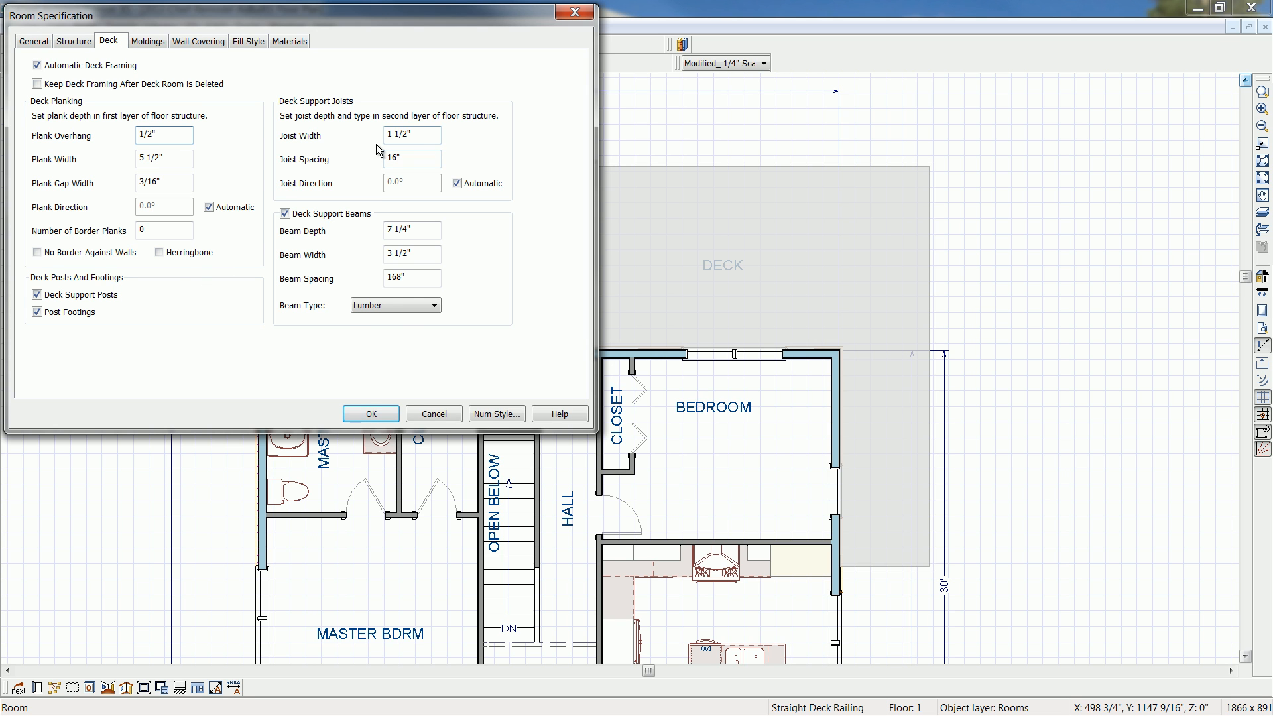
left_click(73, 42)
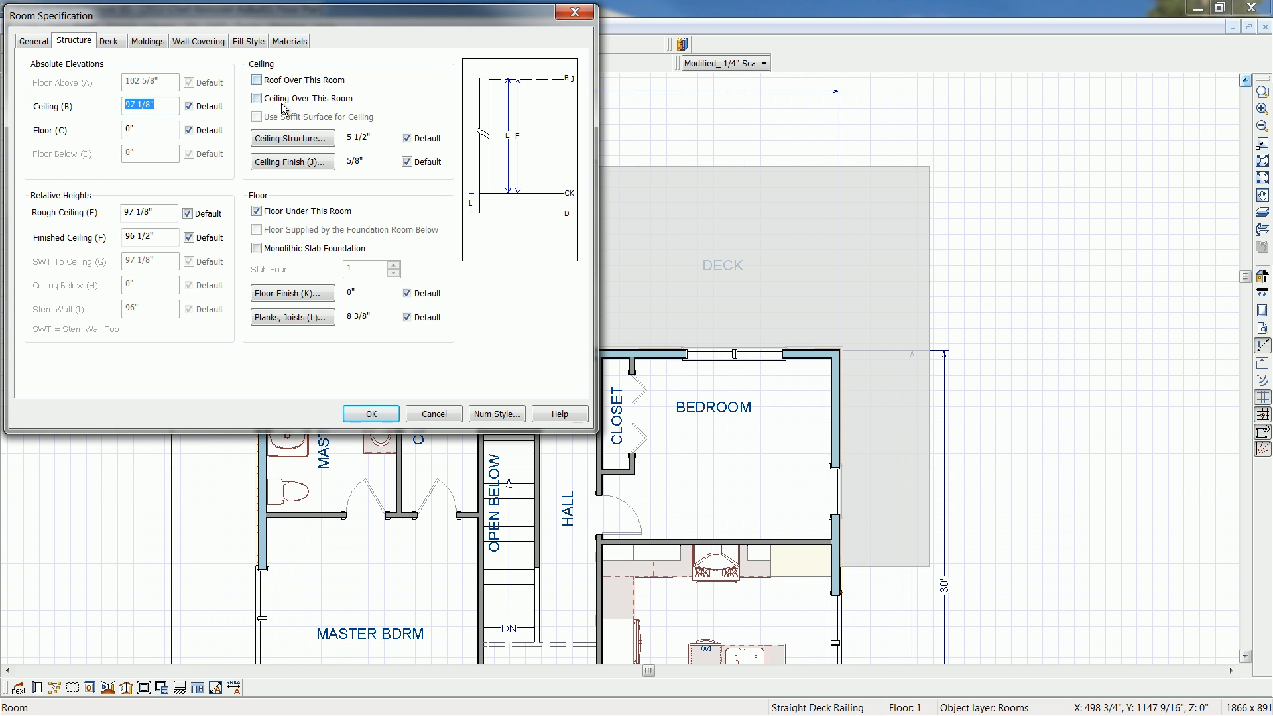
left_click(434, 414)
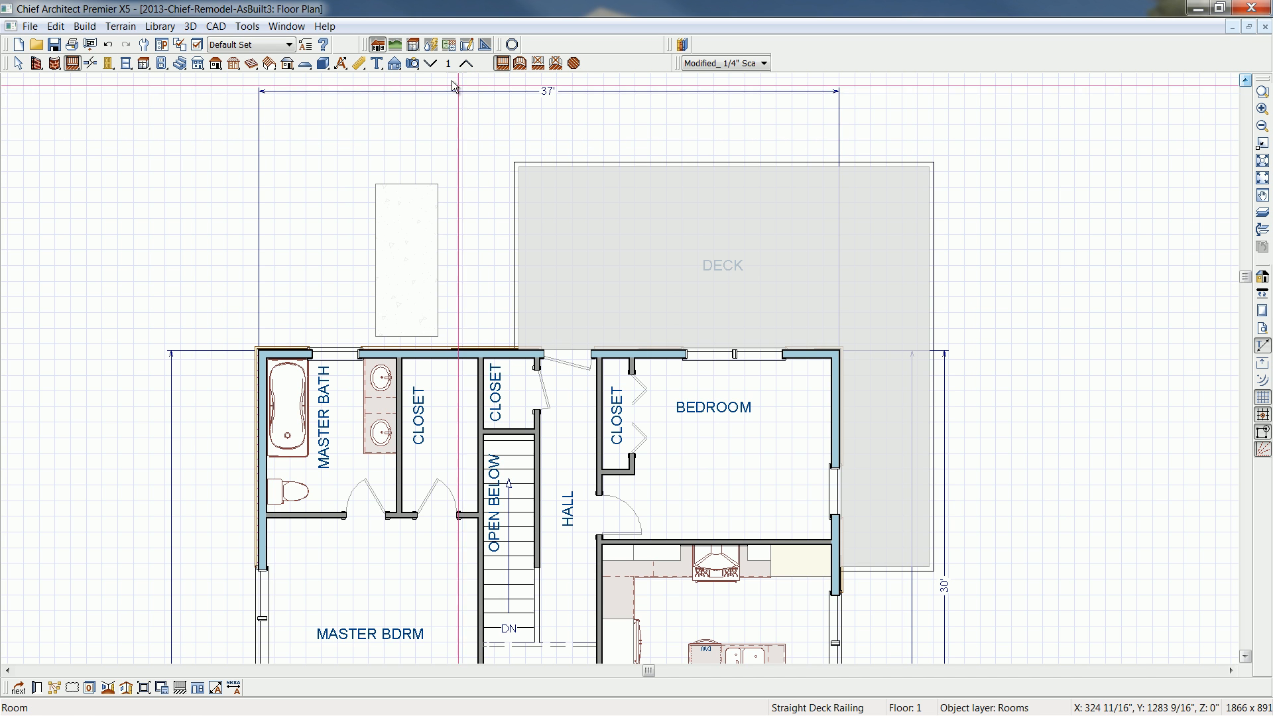
- Create a full perspective overview of the house and examine the deck's railing, beams, posts and footings from below
left_click(413, 63)
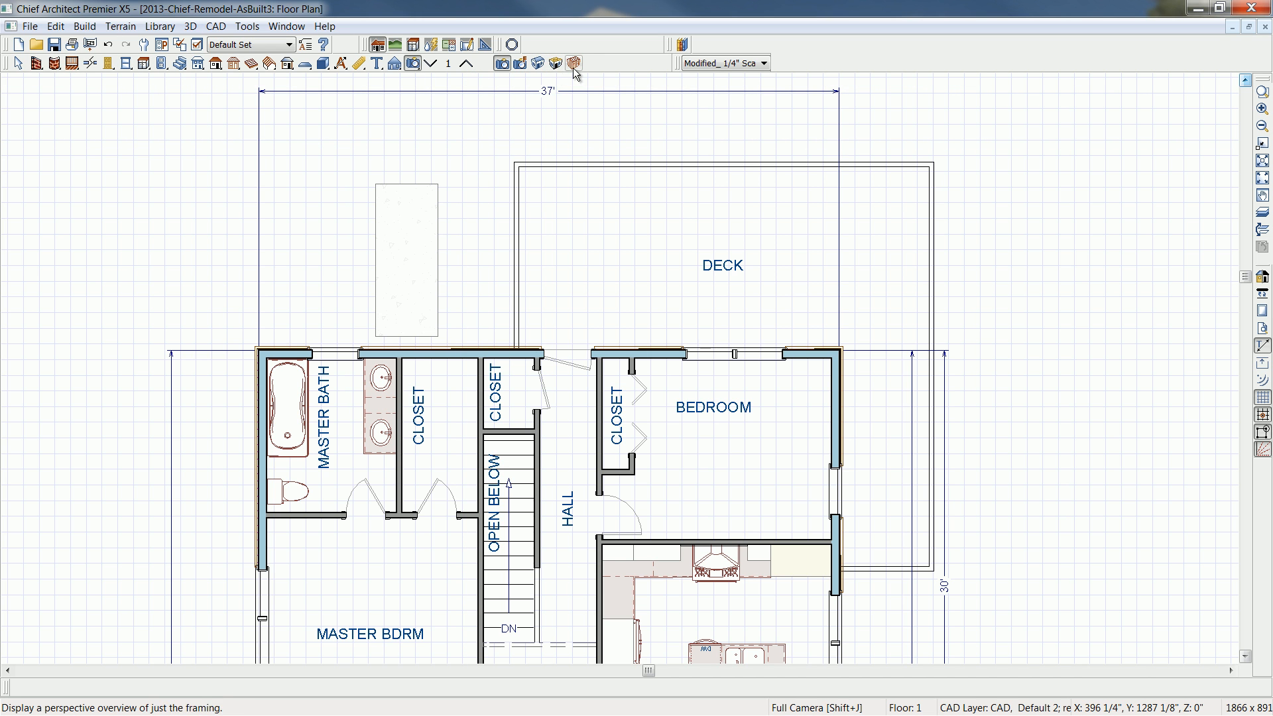
left_click(538, 63)
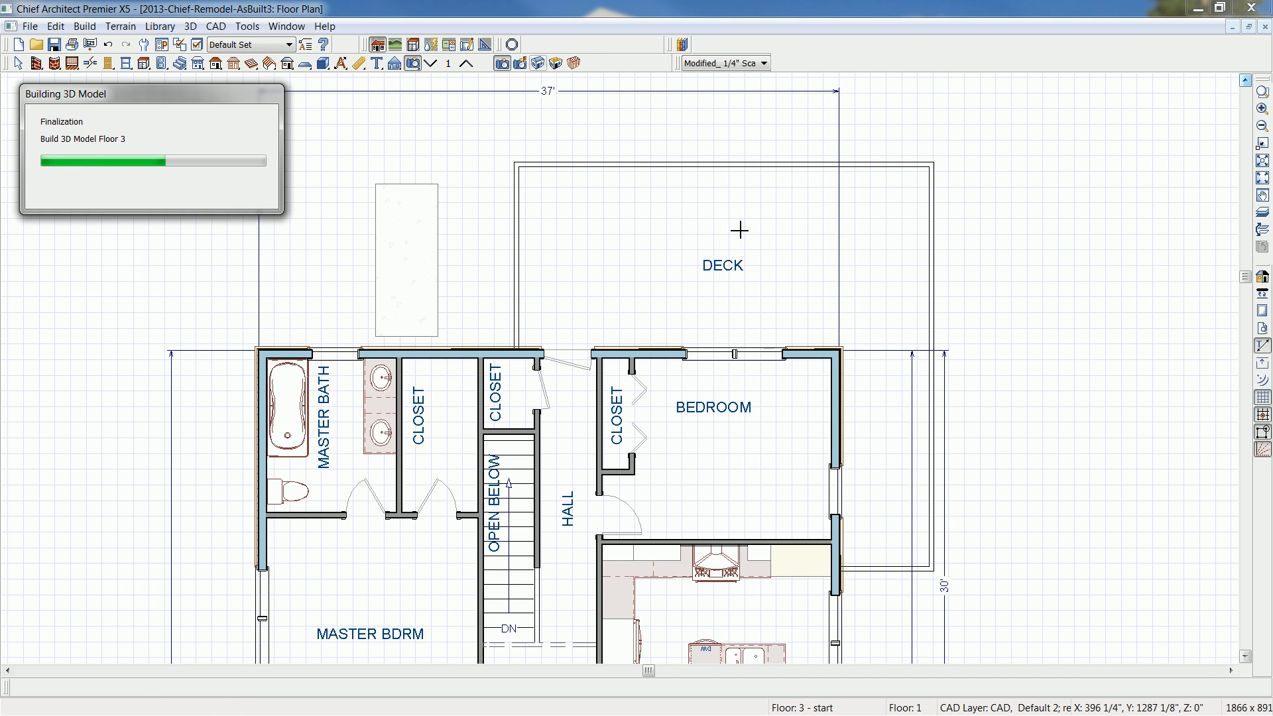
left_click_drag(872, 313, 593, 295)
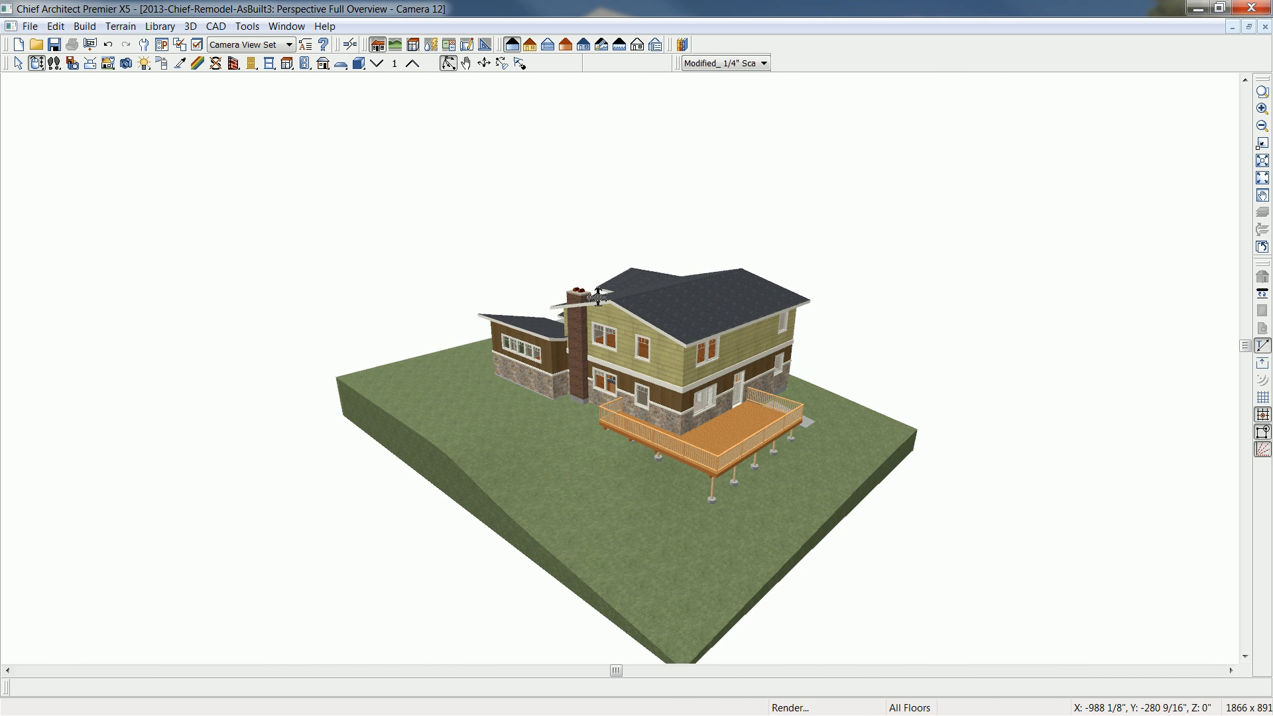
scroll(817, 475, "up", 5)
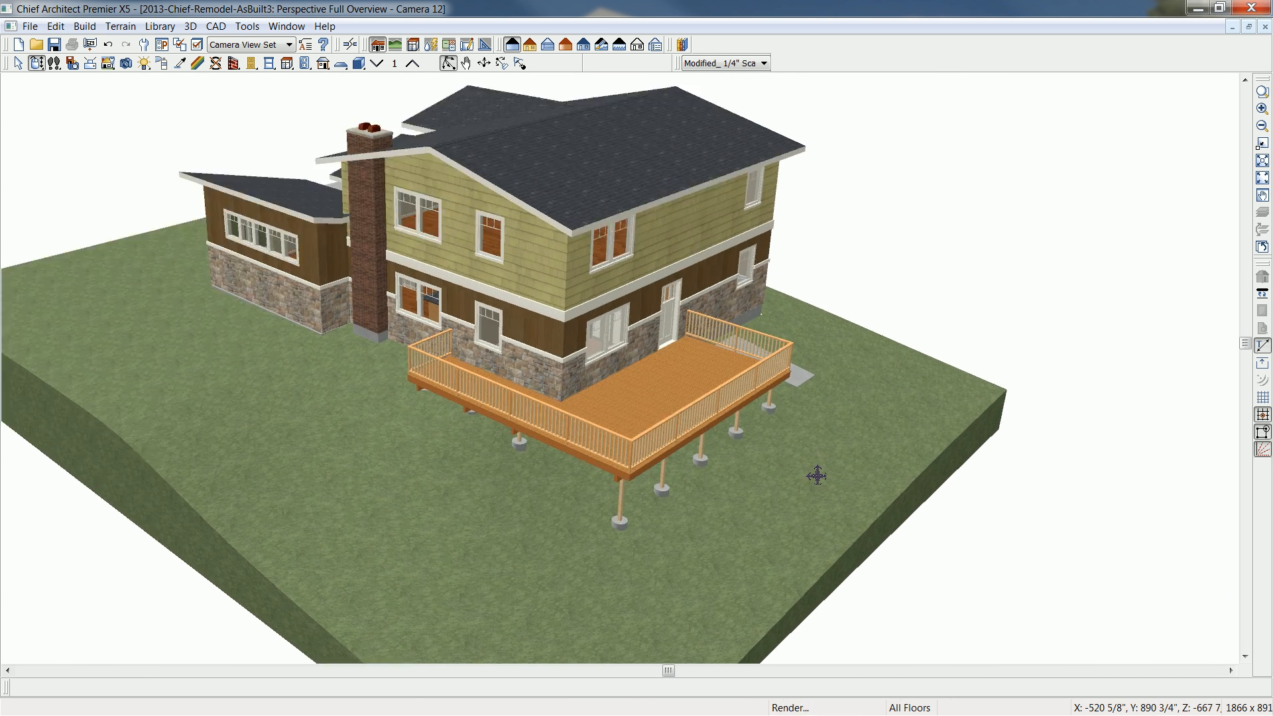
scroll(817, 475, "up", 2)
left_click_drag(699, 461, 719, 408)
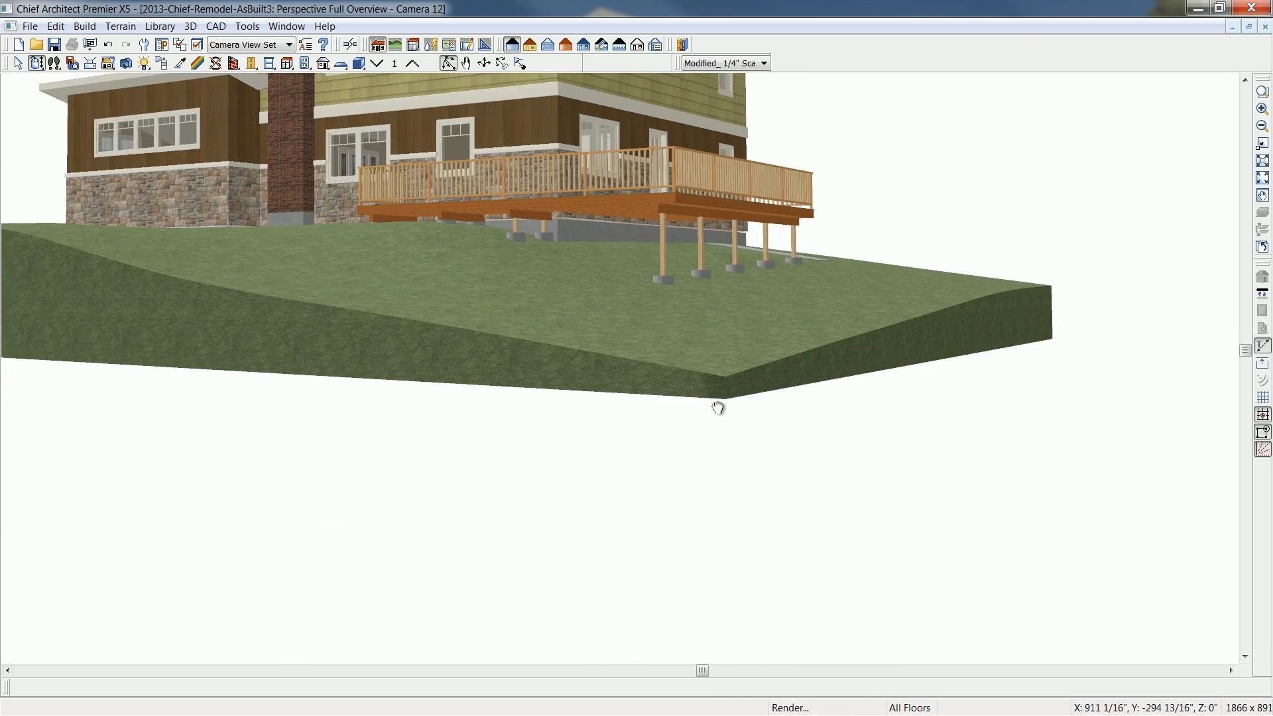
middle_click_drag(718, 408, 663, 630)
scroll(648, 522, "up", 4)
mouse_move(619, 459)
left_mouse_down()
mouse_move(634, 447)
mouse_move(624, 451)
left_mouse_up()
scroll(625, 450, "up", 4)
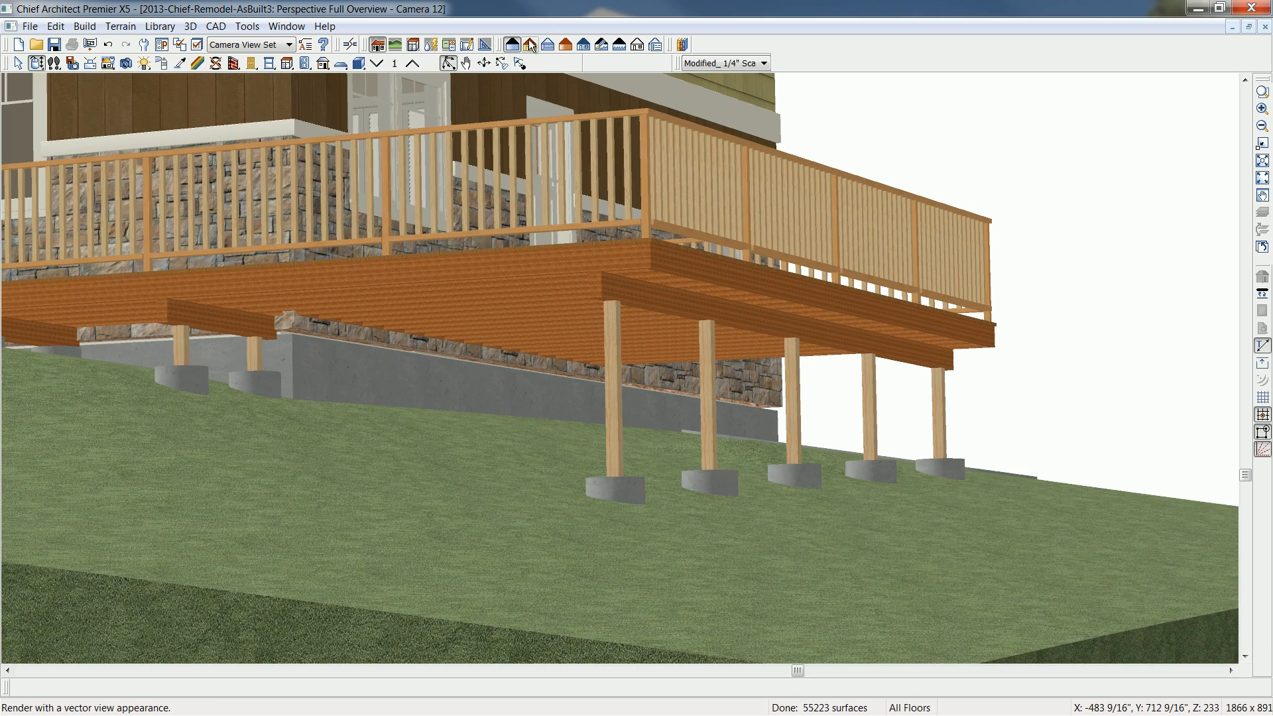
- Switch the perspective view to glass house rendering and examine the deck's joists, beams and footings from several angles
left_click(549, 44)
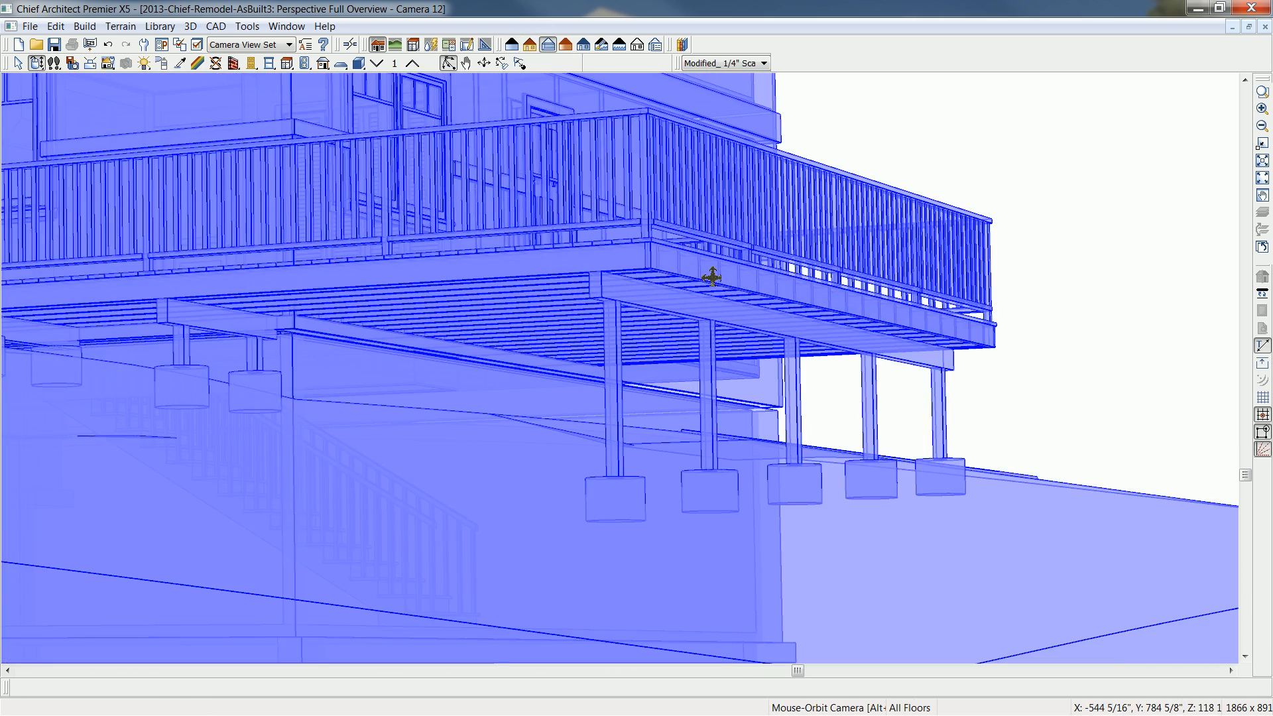
scroll(708, 277, "down", 2)
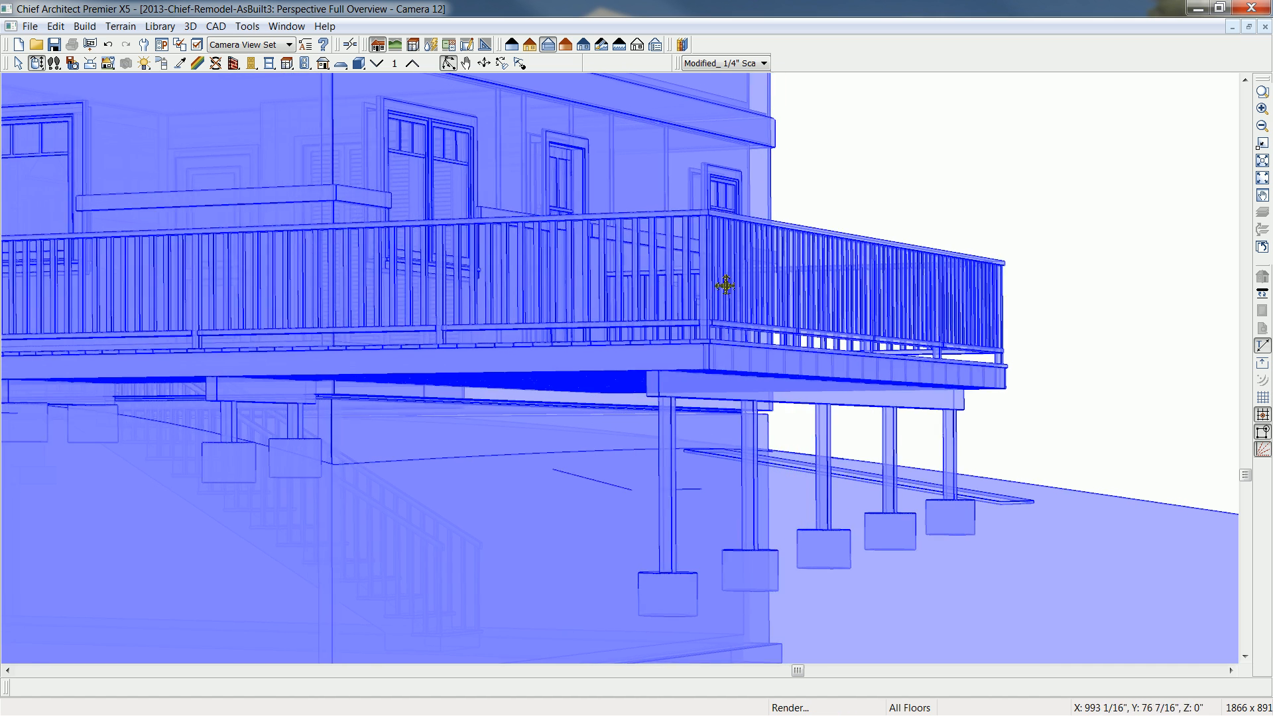
left_click_drag(725, 285, 754, 268)
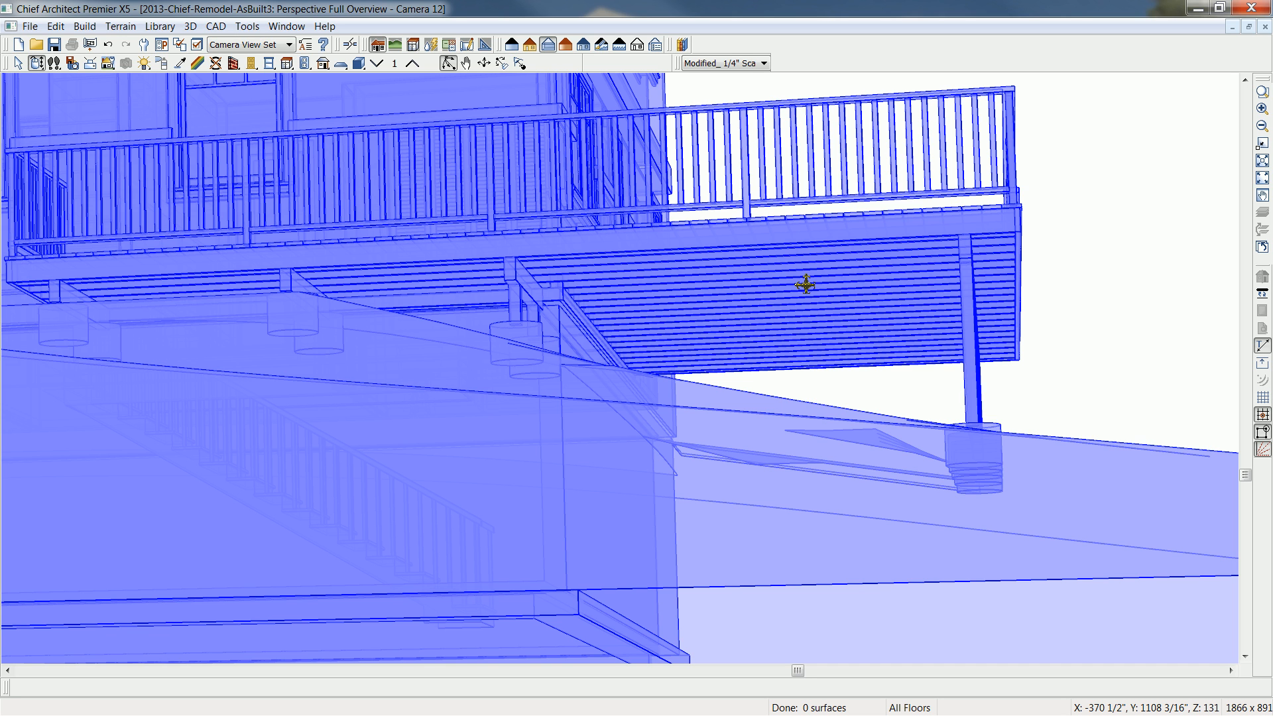
left_click_drag(806, 285, 804, 327)
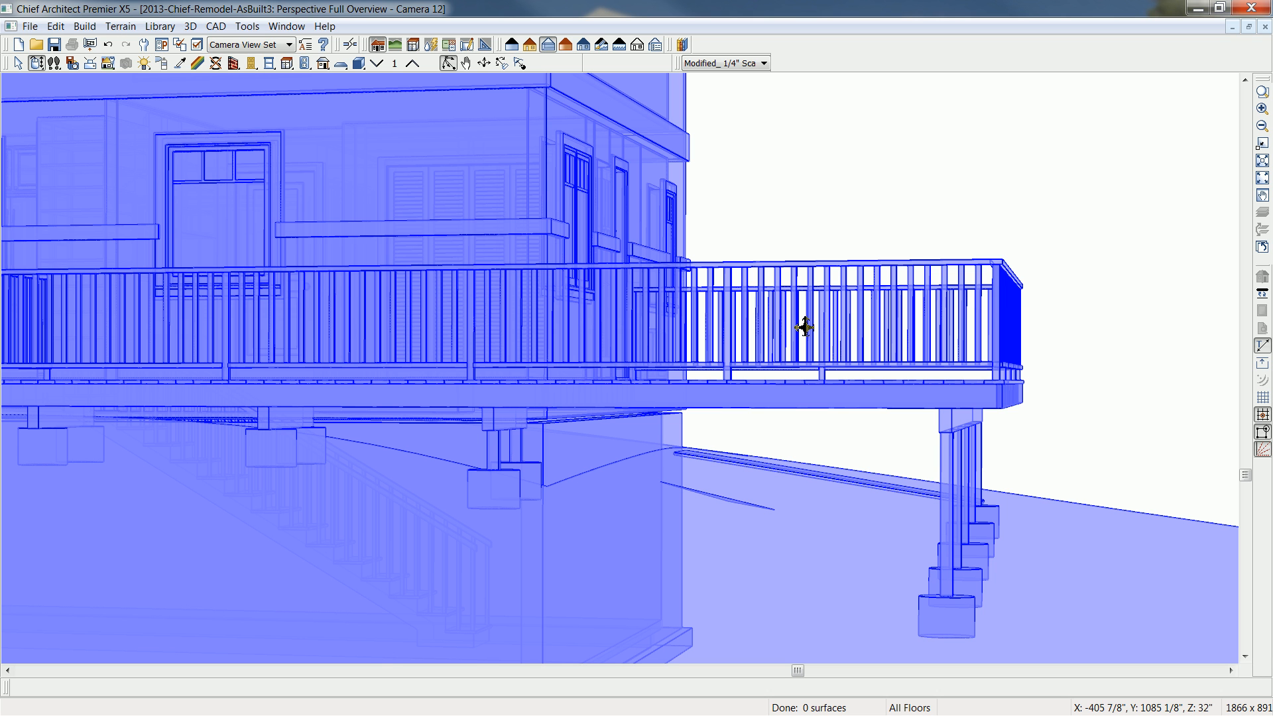
left_click_drag(804, 327, 830, 375)
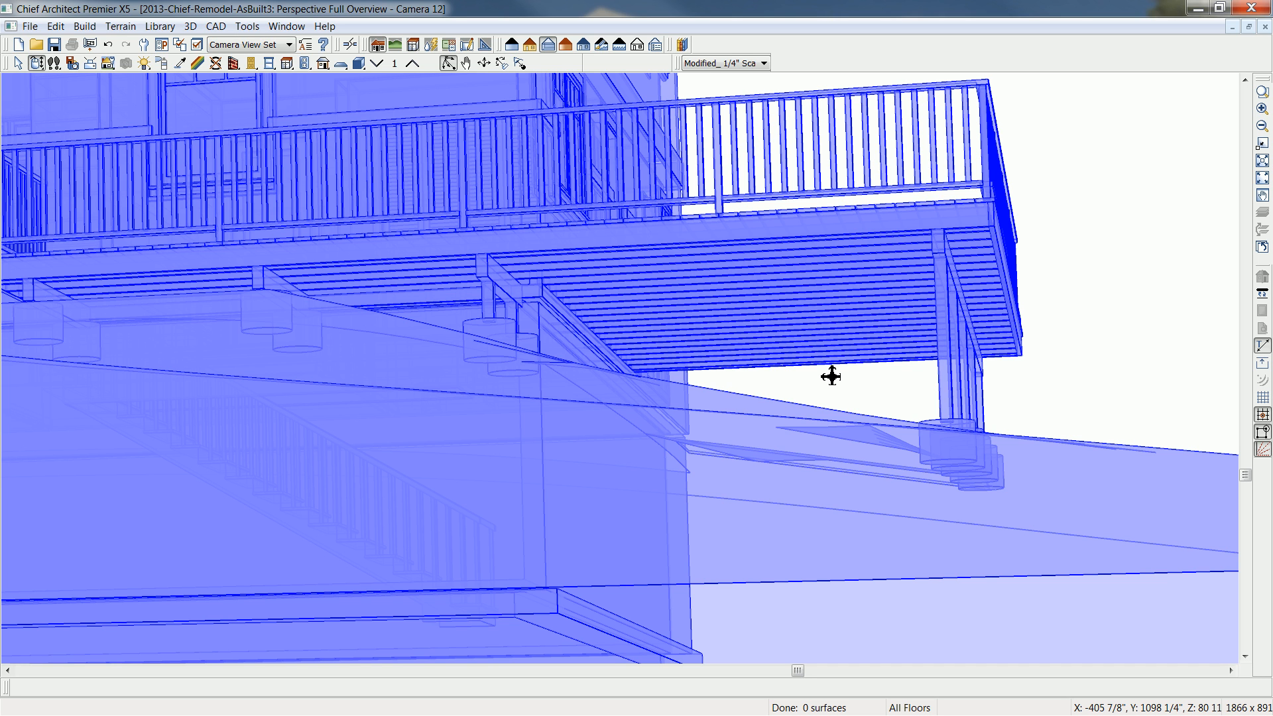
left_click_drag(840, 377, 793, 352)
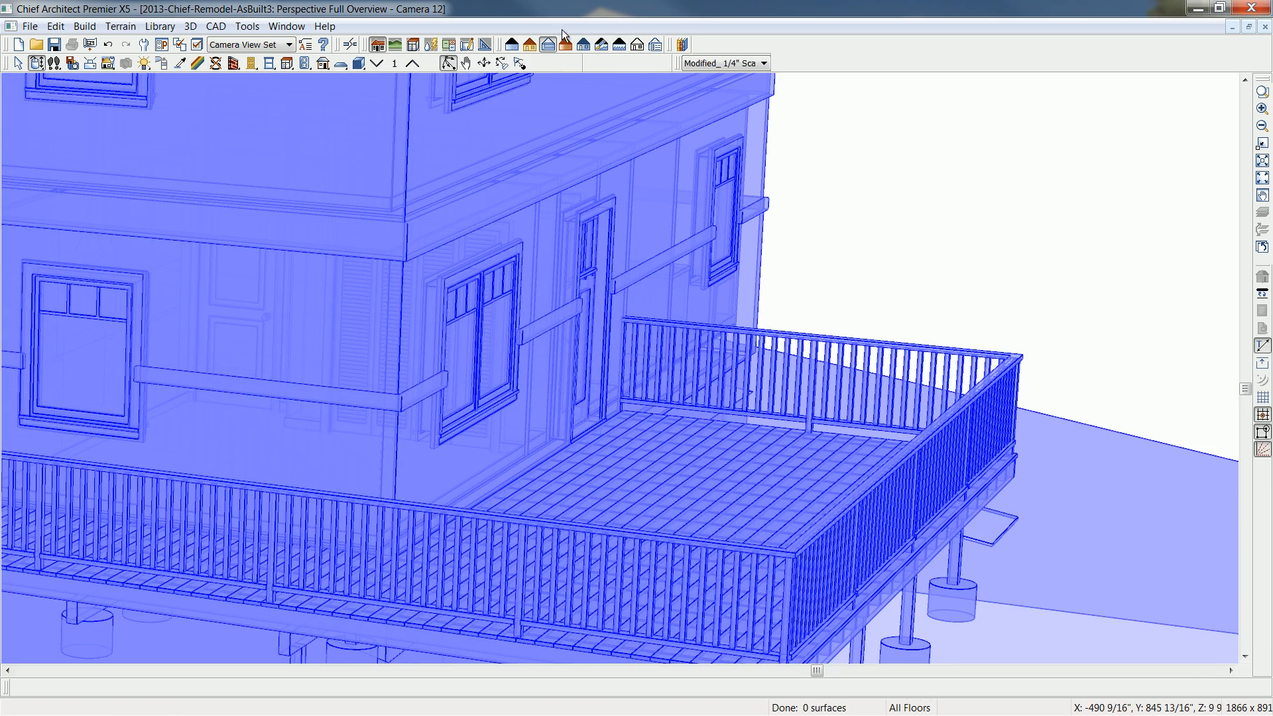
- Return to standard rendering, view the deck's railing beside the concrete slab, and tile the floor plan and camera view side by side
left_click(511, 44)
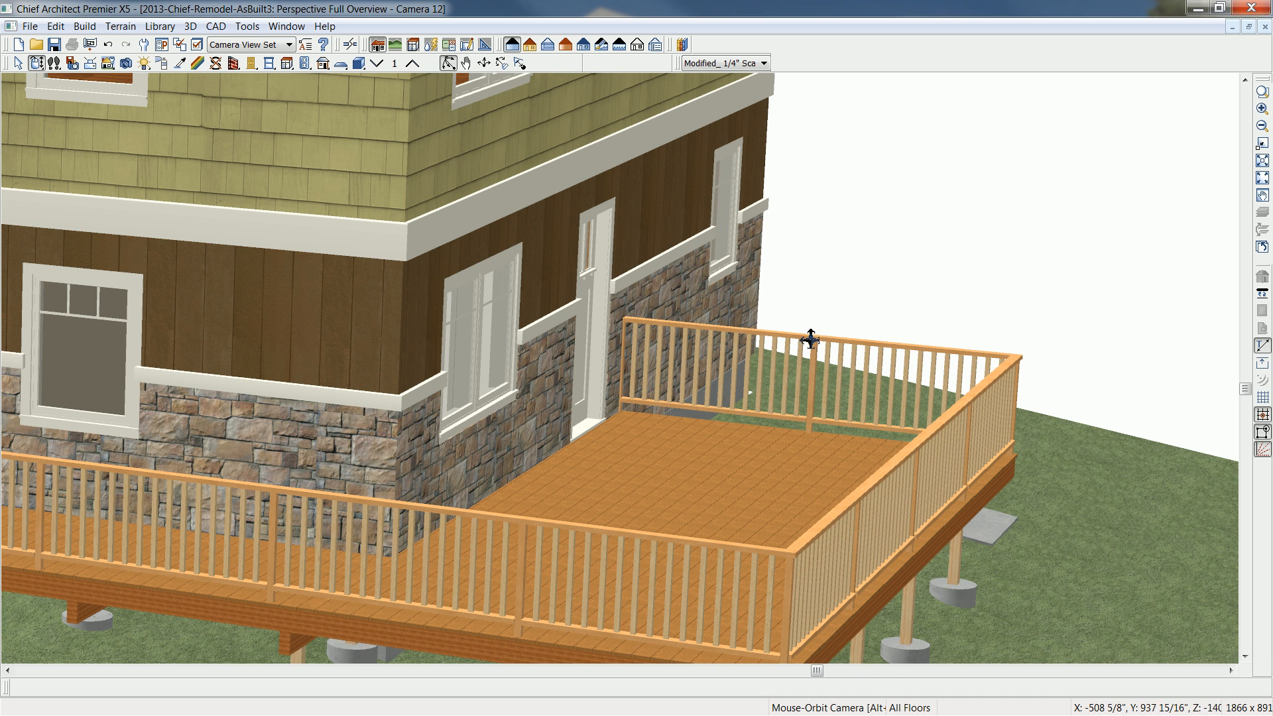
scroll(620, 464, "up", 1)
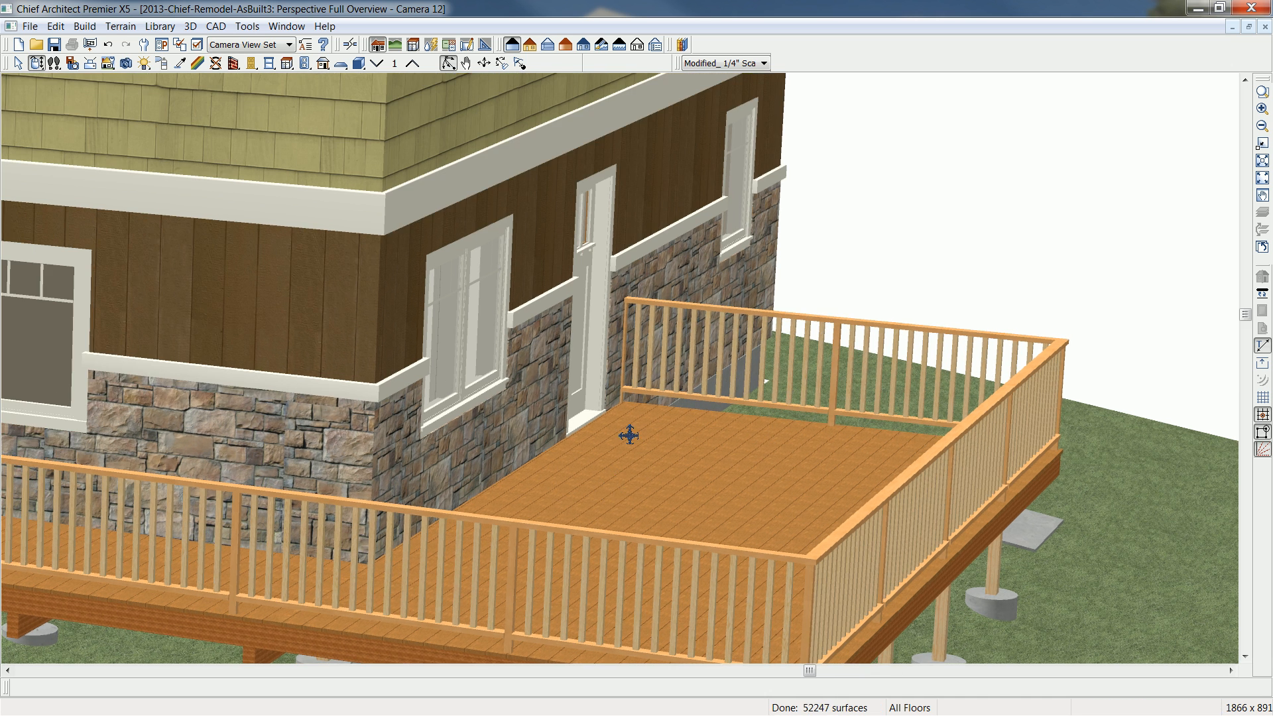
middle_click_drag(607, 500, 637, 387)
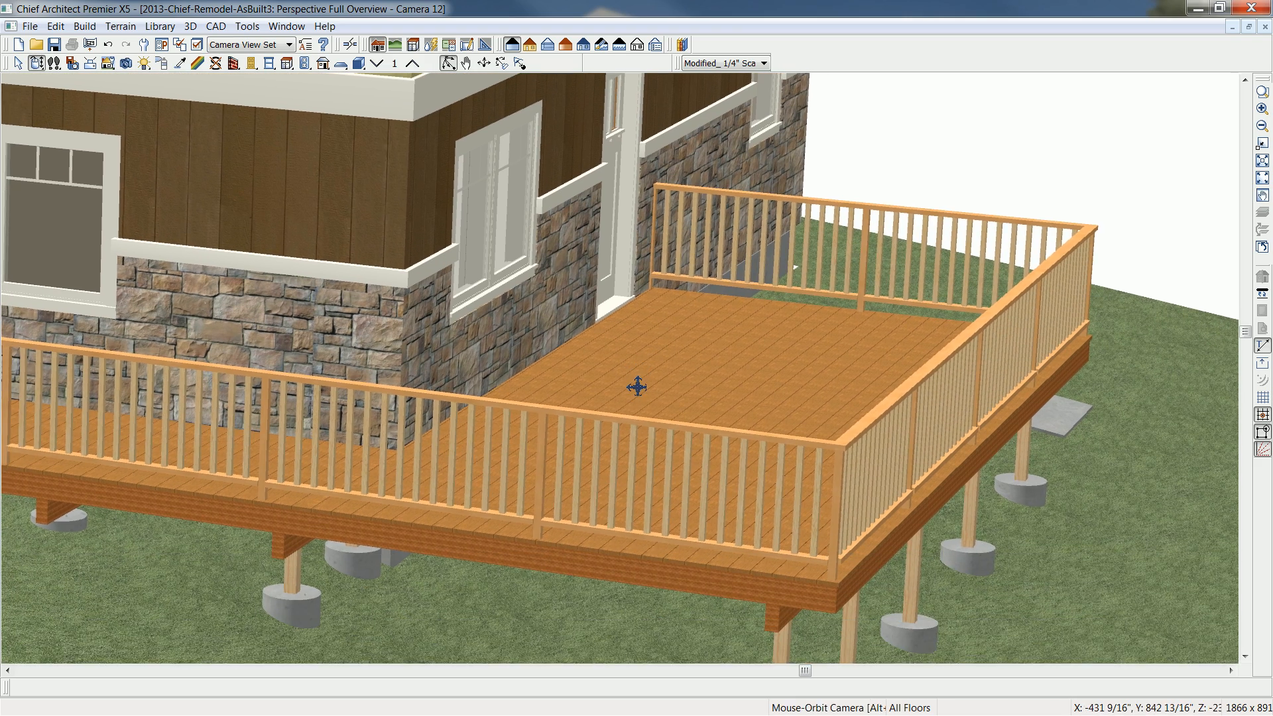
left_click_drag(637, 387, 635, 397)
middle_click_drag(639, 419, 642, 392)
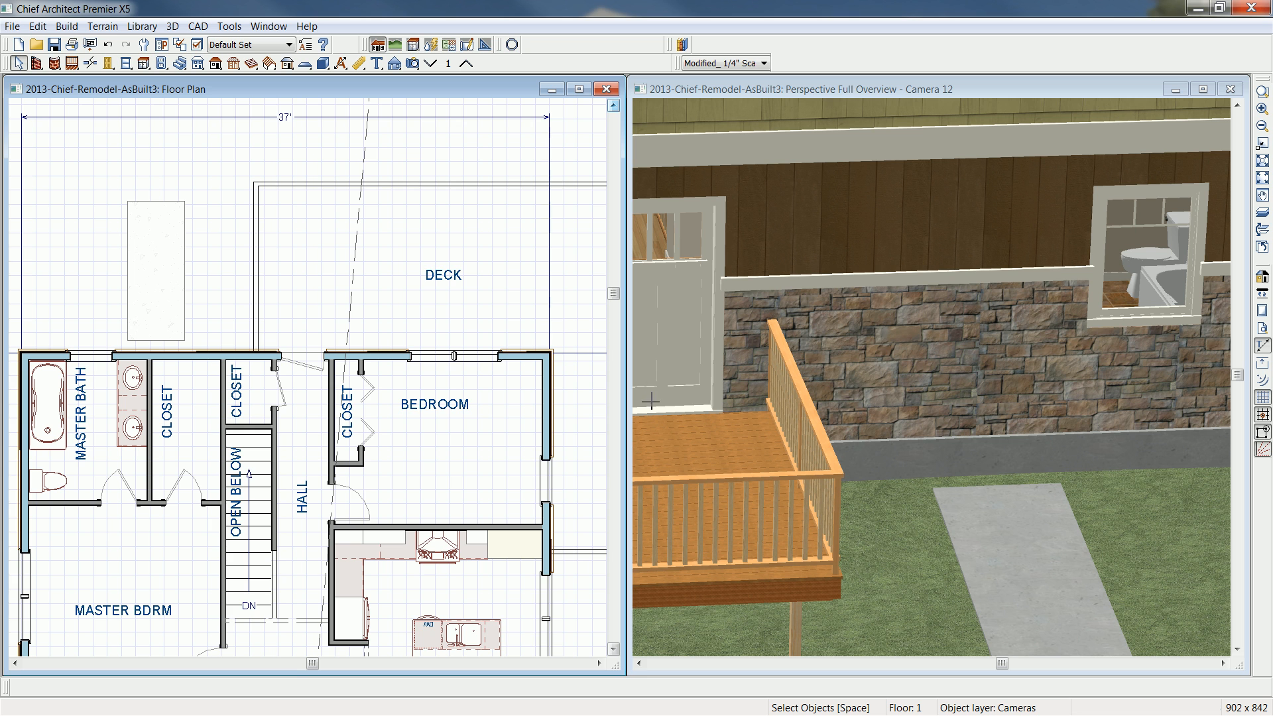
- Place a doorway opening in the deck railing facing the concrete slab and stretch it both ways to about 4'-5" wide
left_click(108, 63)
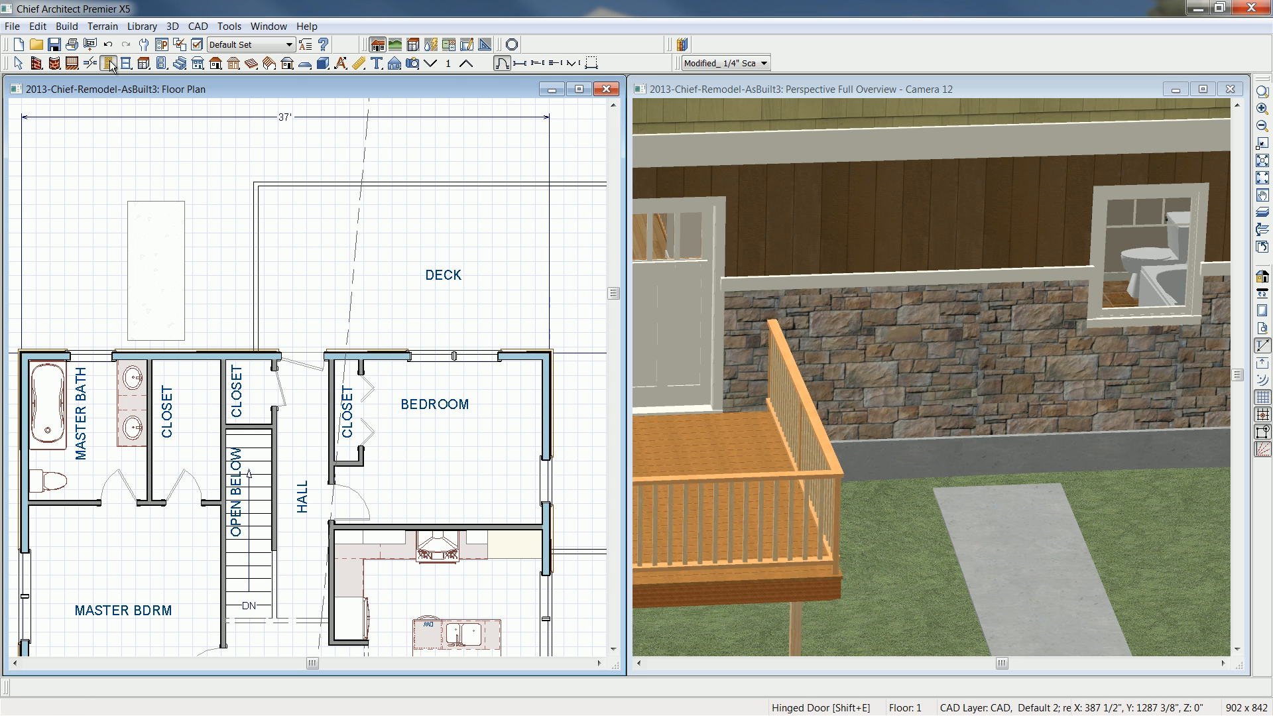
left_click(521, 63)
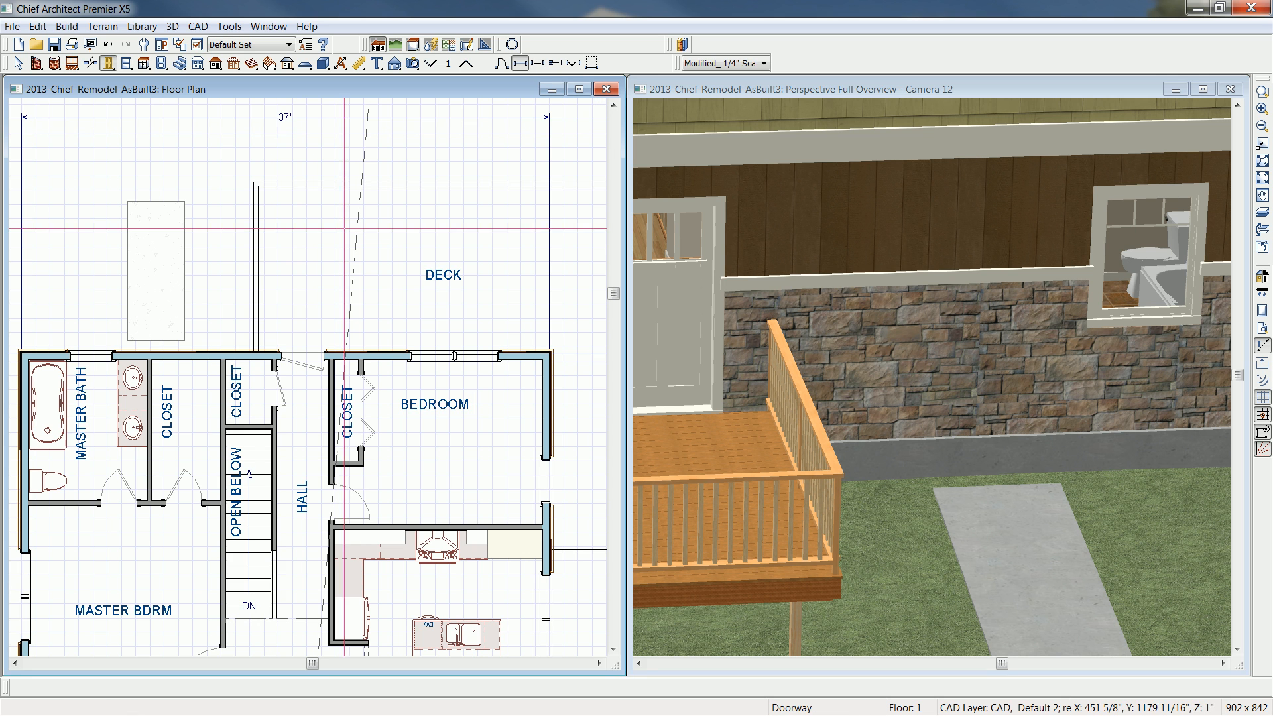
left_click(258, 270)
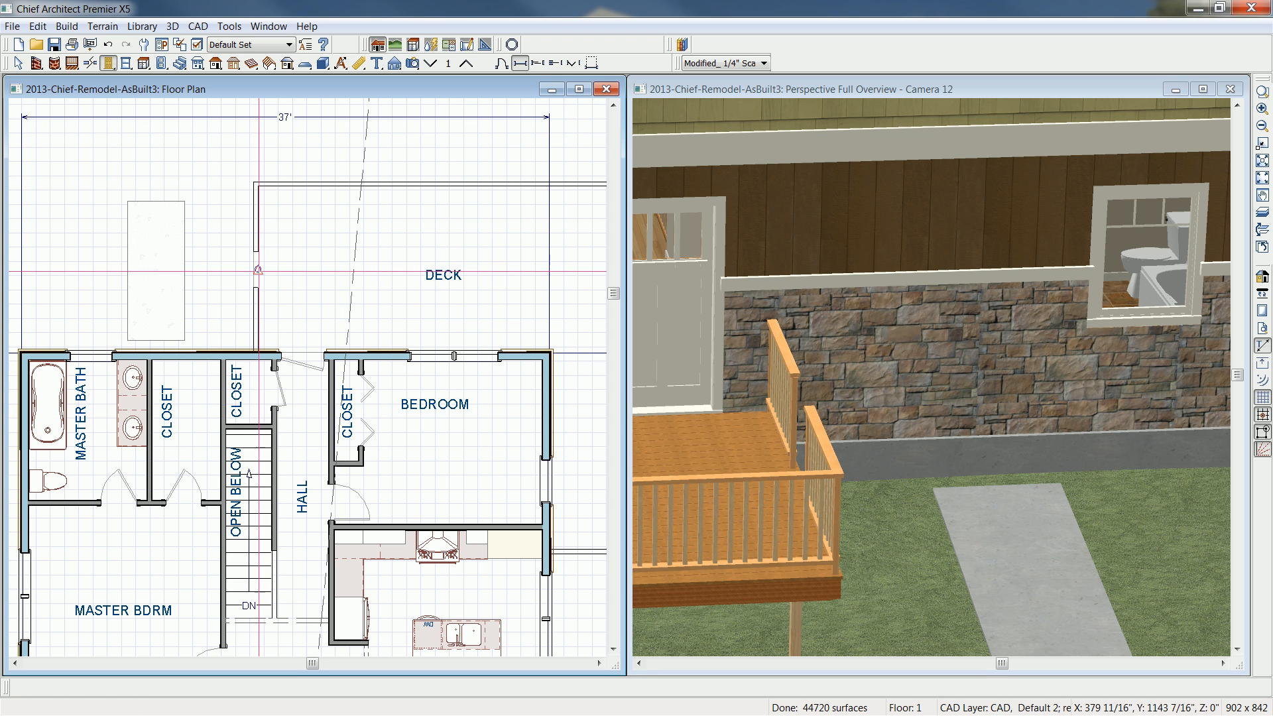
left_click(257, 270)
left_click_drag(256, 287, 256, 300)
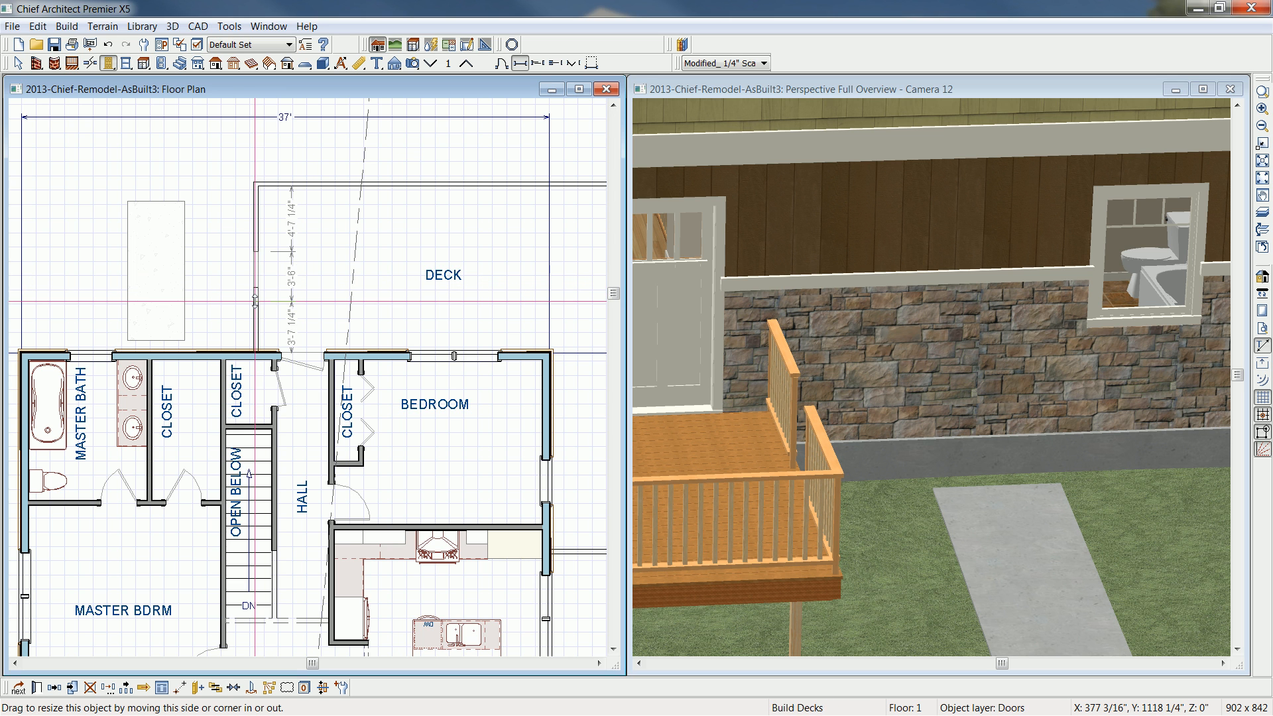
left_click_drag(256, 251, 257, 238)
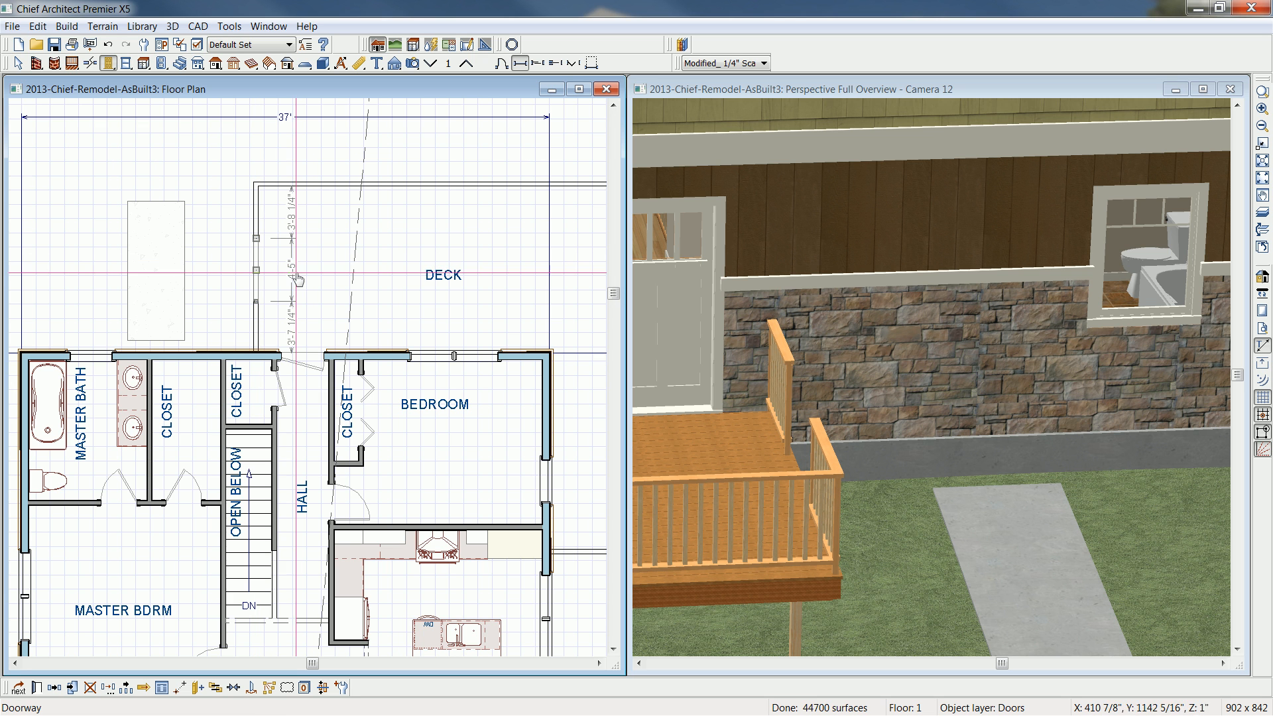
- Set the railing opening's width to 5' and center it along the deck's side
double_click(257, 284)
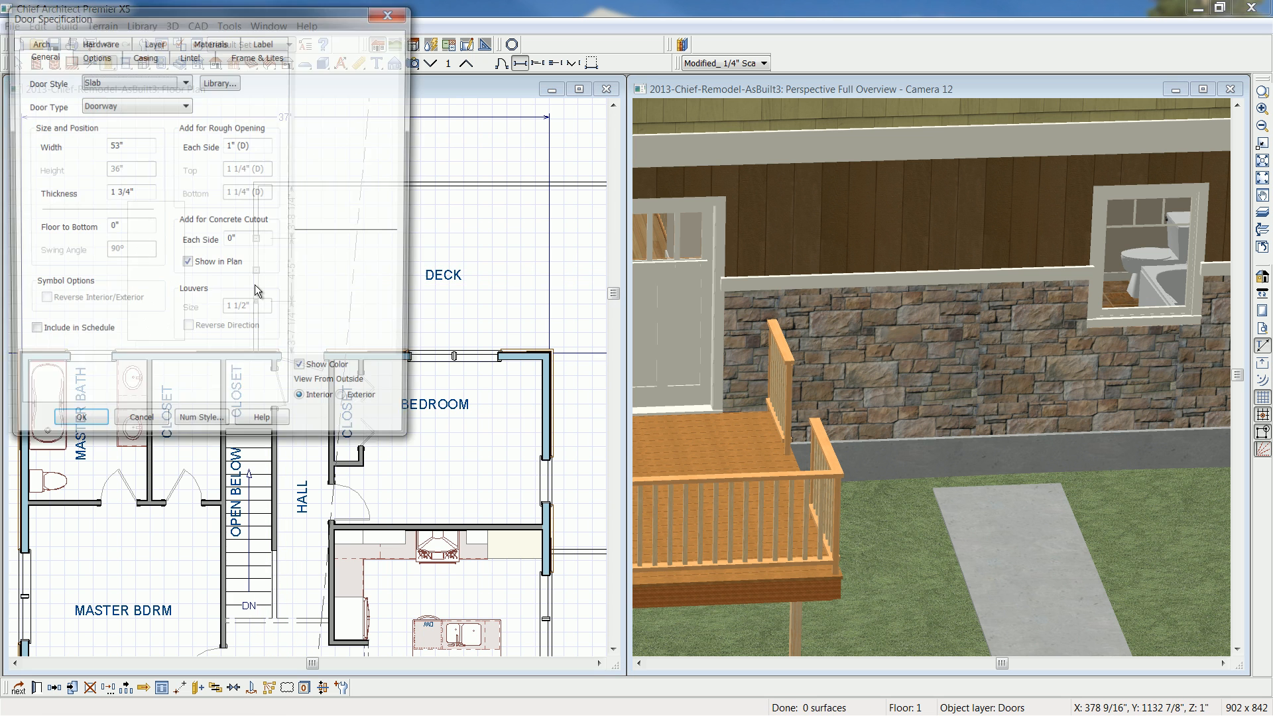
left_click_drag(142, 144, 51, 146)
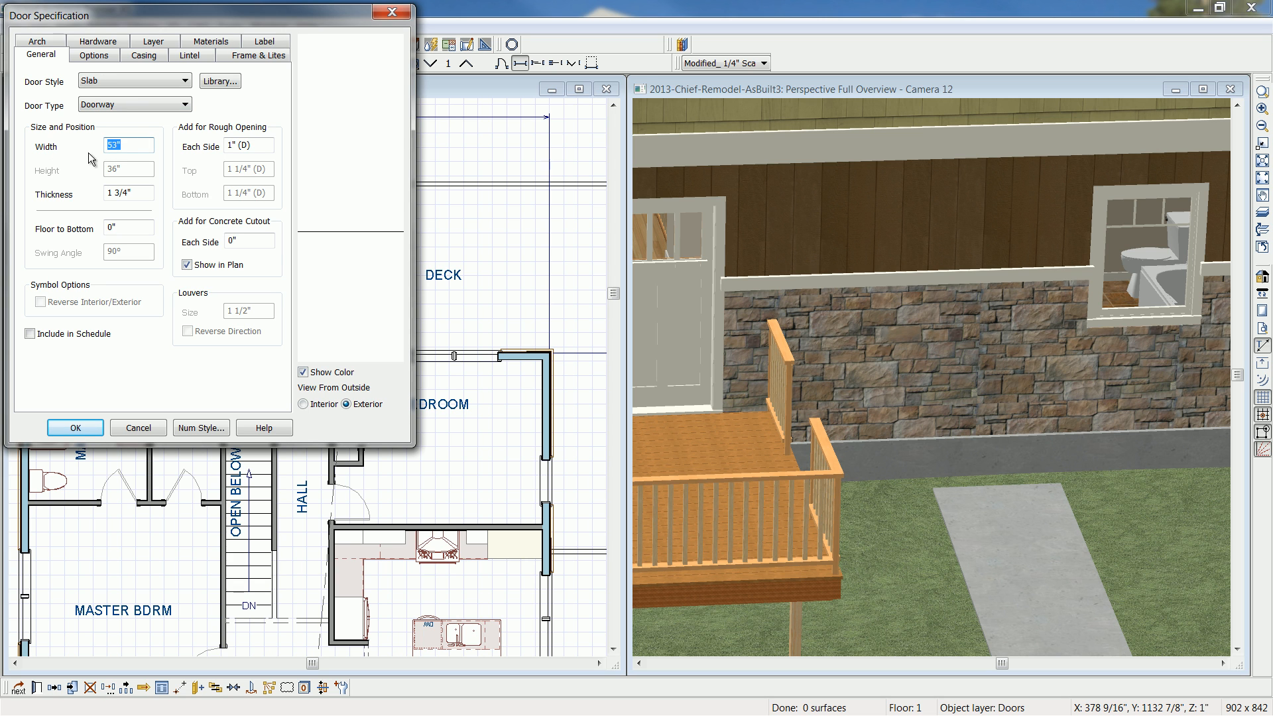
type("5'")
left_click(65, 427)
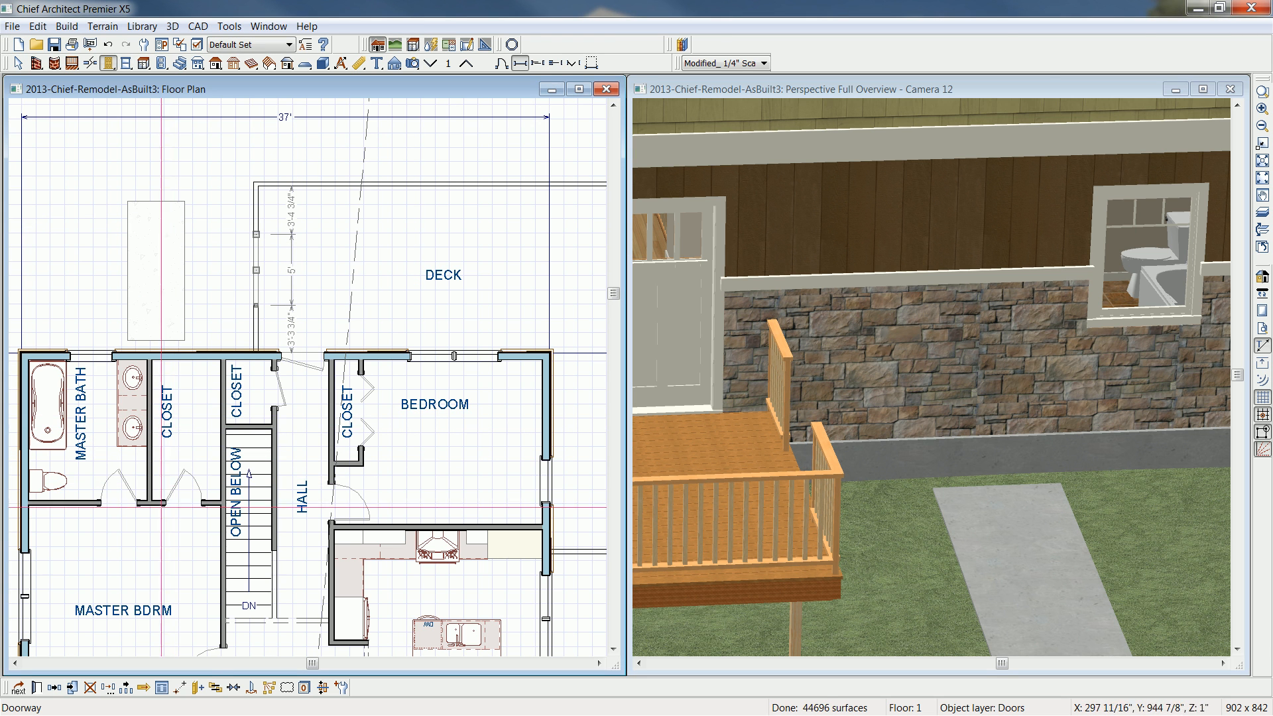
left_click(234, 687)
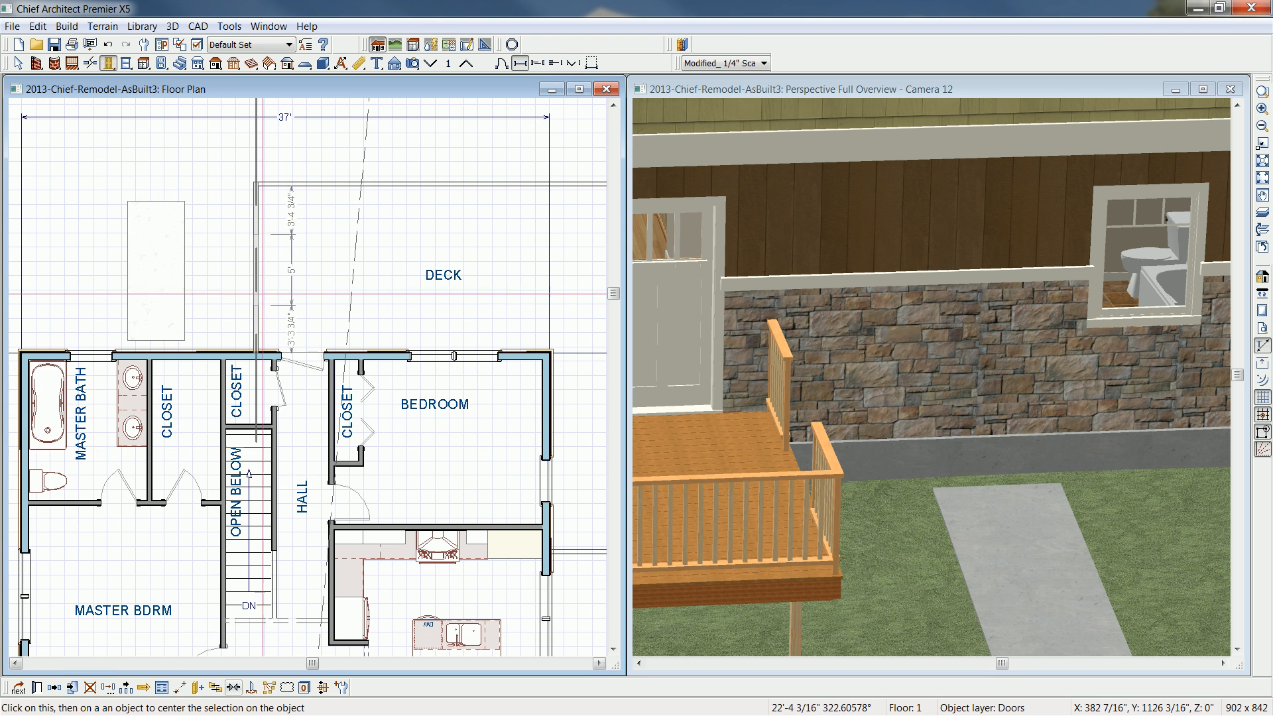
left_click(306, 284)
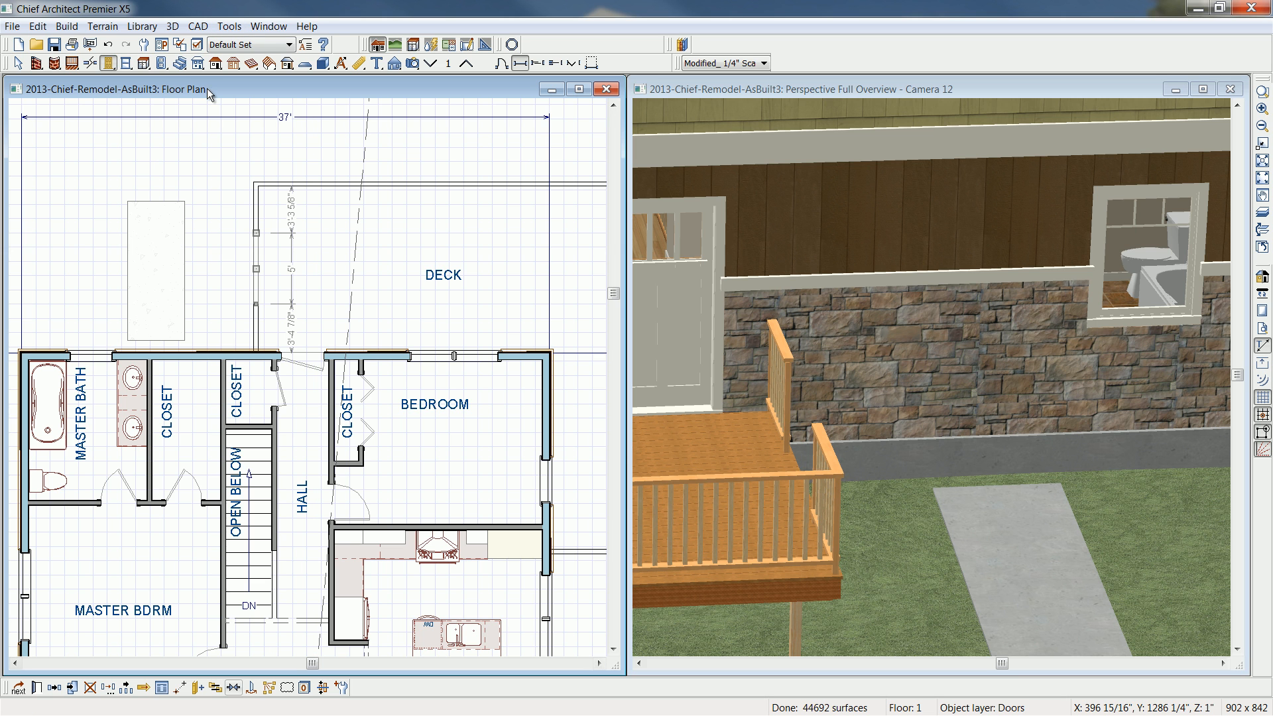
- Add straight stairs leading from the railing opening down to the terrain beside the concrete slab
left_click(180, 64)
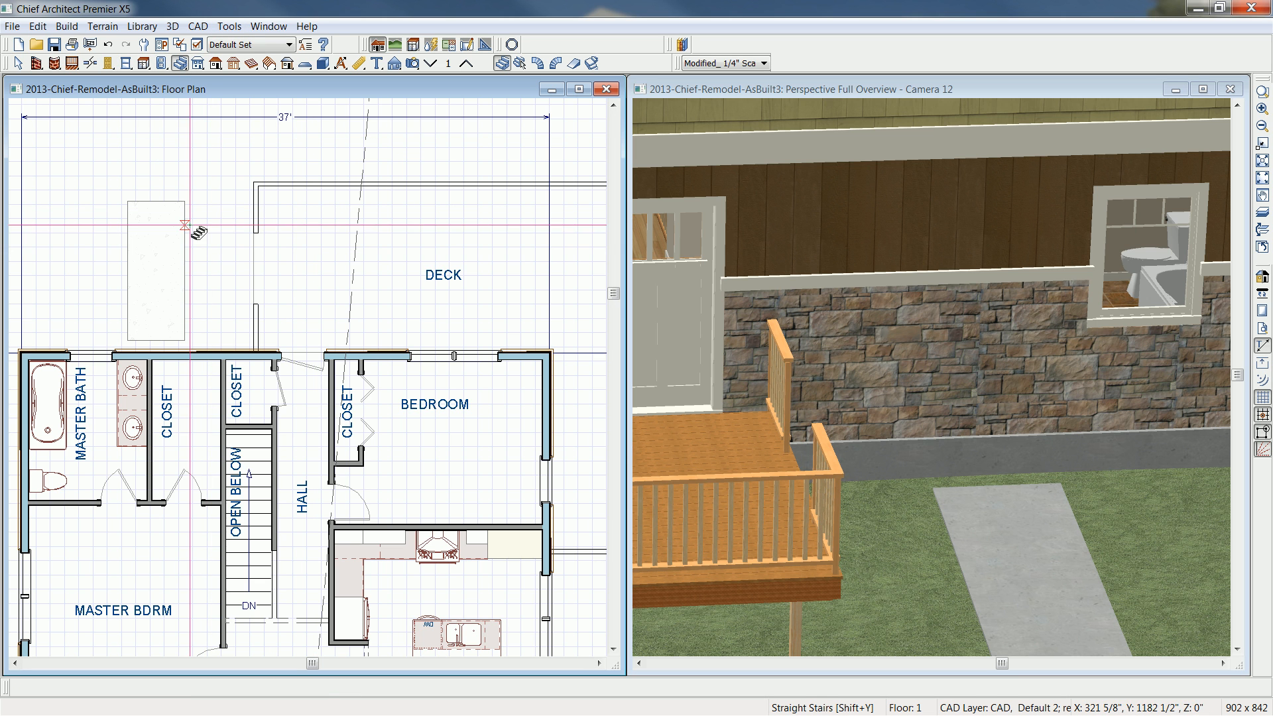
left_click(200, 272)
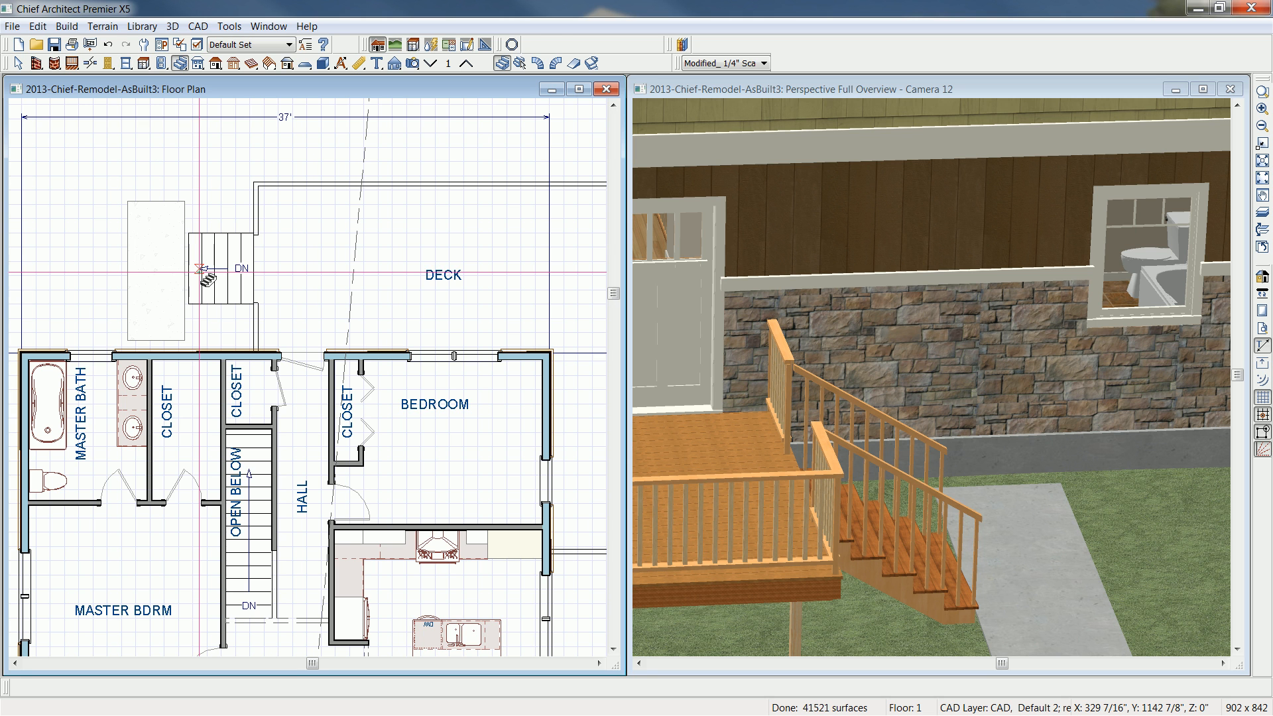
- Widen the concrete slab to about 5'-1" and position it under the foot of the stairs, about 3'-8 1/2" from the deck railing
left_click(145, 302)
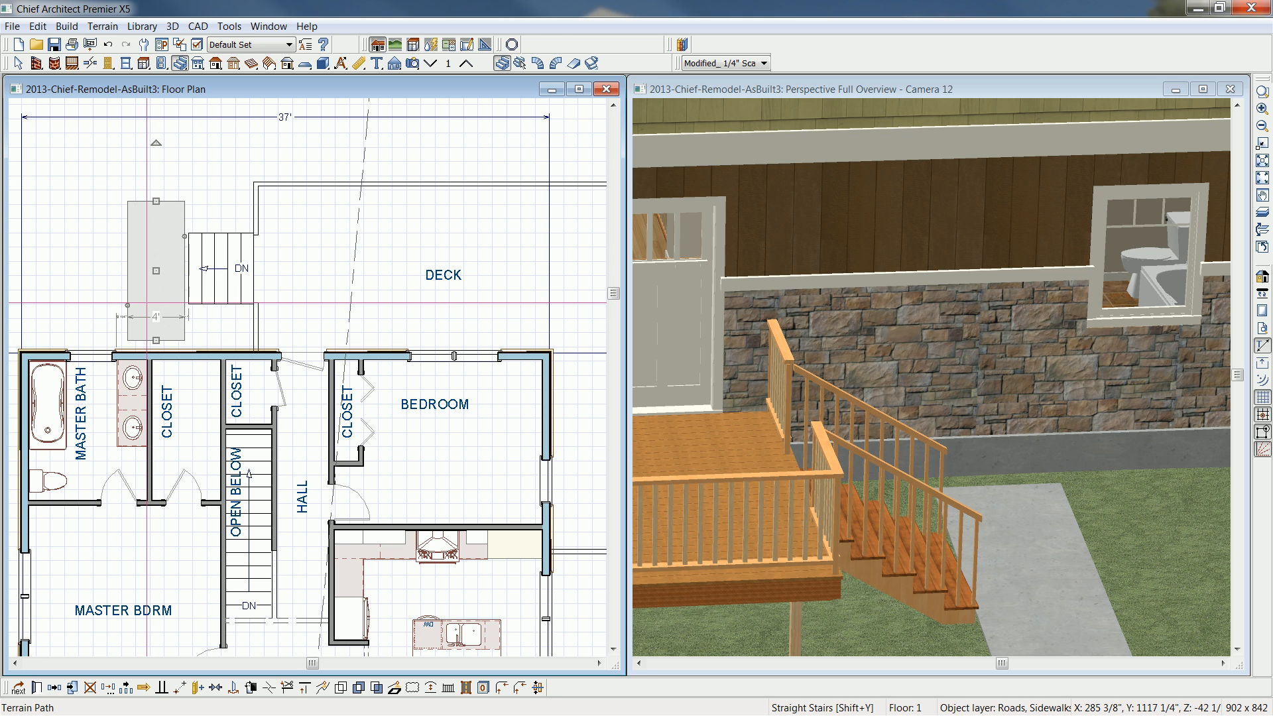
scroll(145, 303, "up", 2)
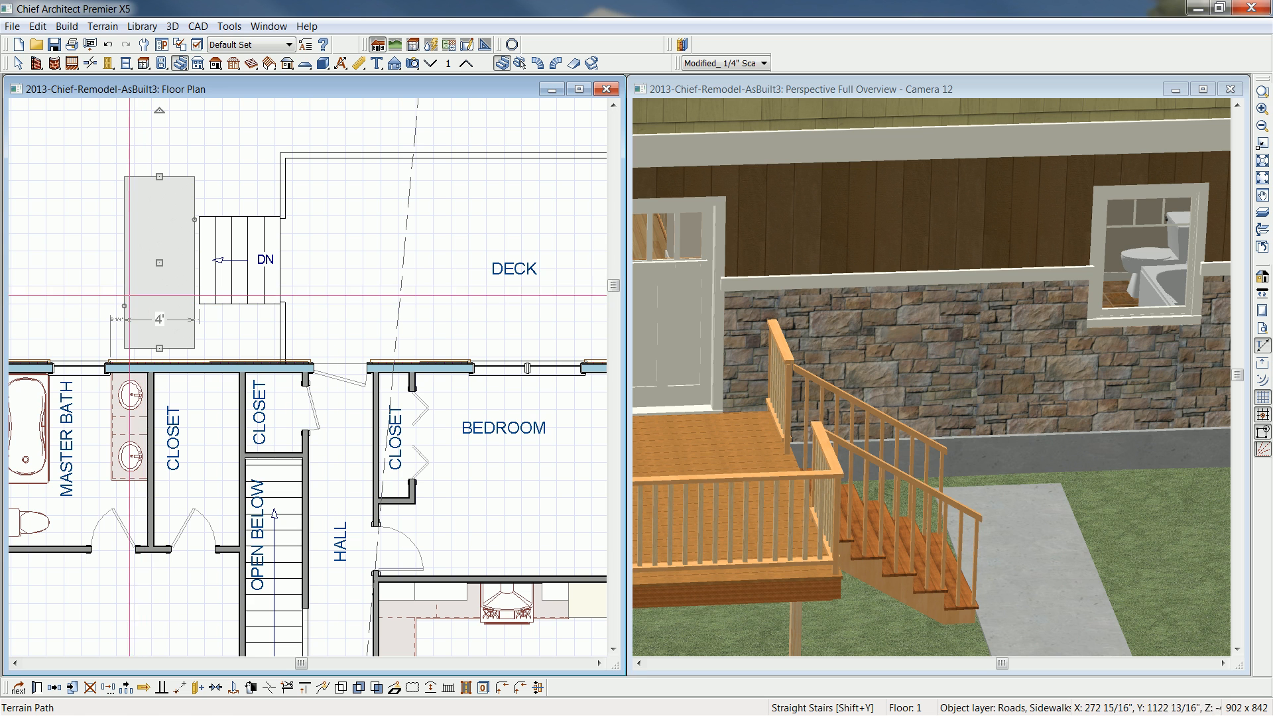
left_click_drag(160, 263, 188, 260)
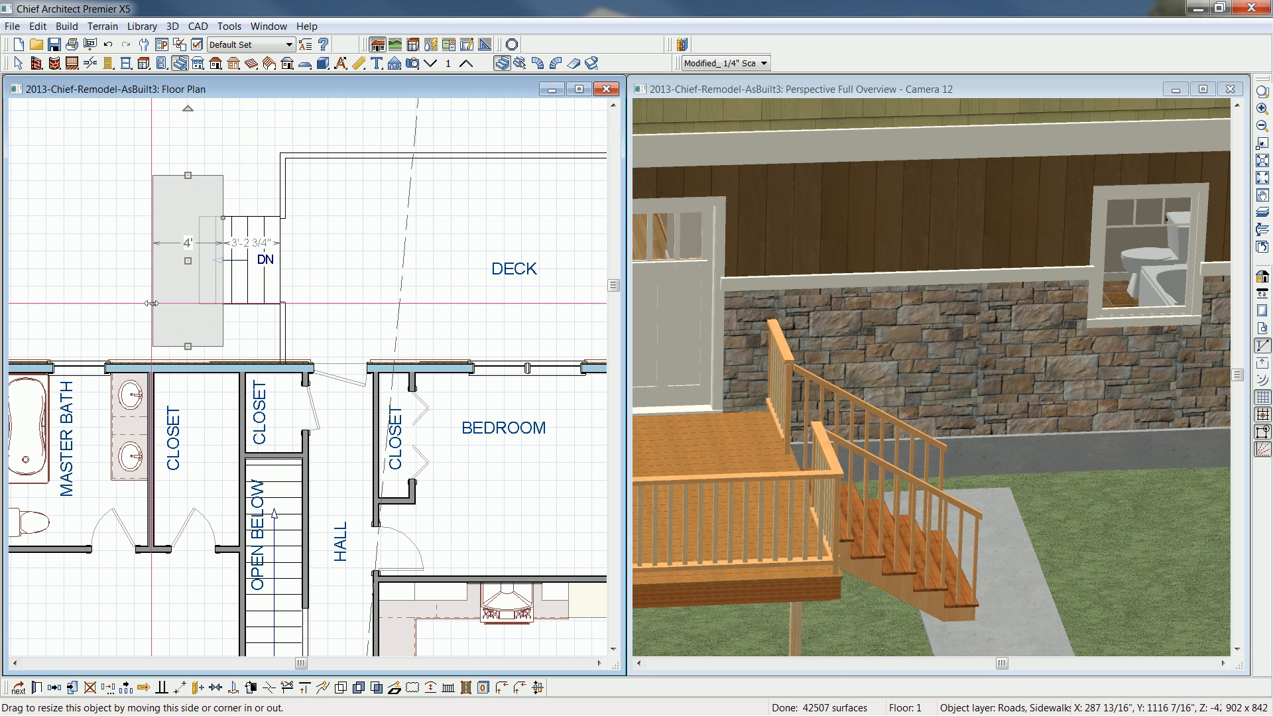
scroll(145, 301, "up", 1)
left_click_drag(149, 303, 143, 300)
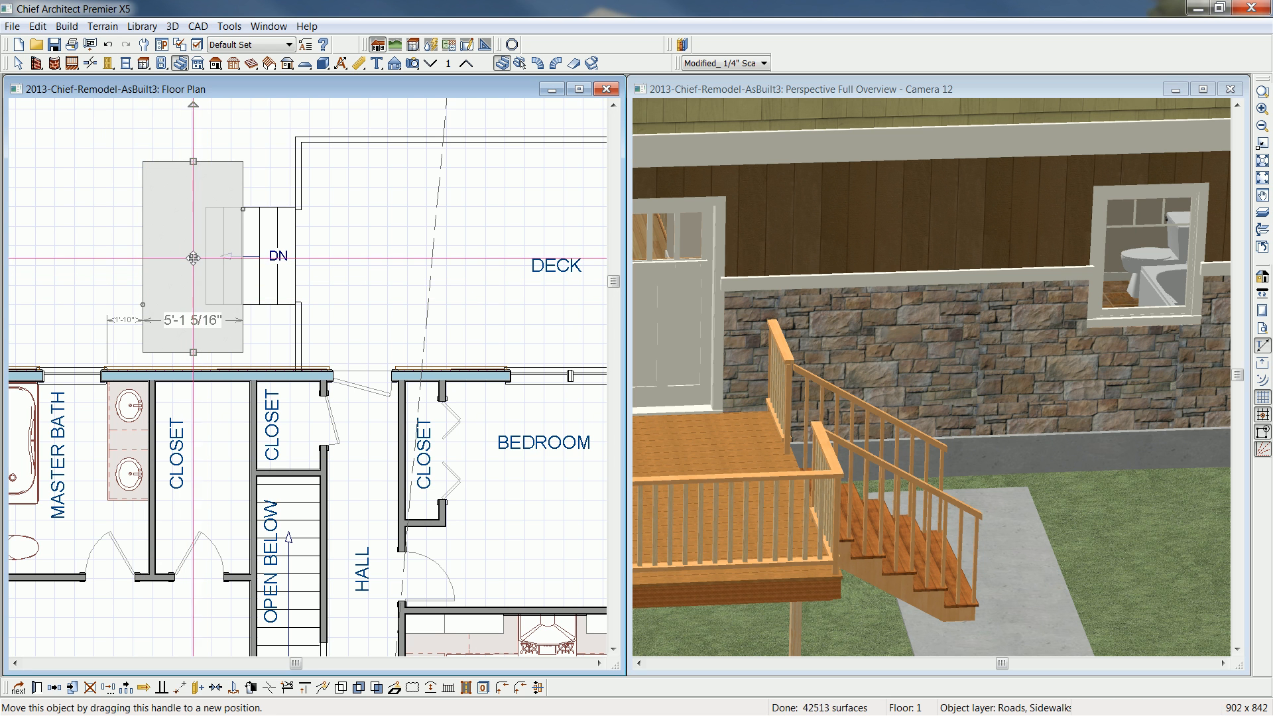
left_click_drag(187, 257, 172, 254)
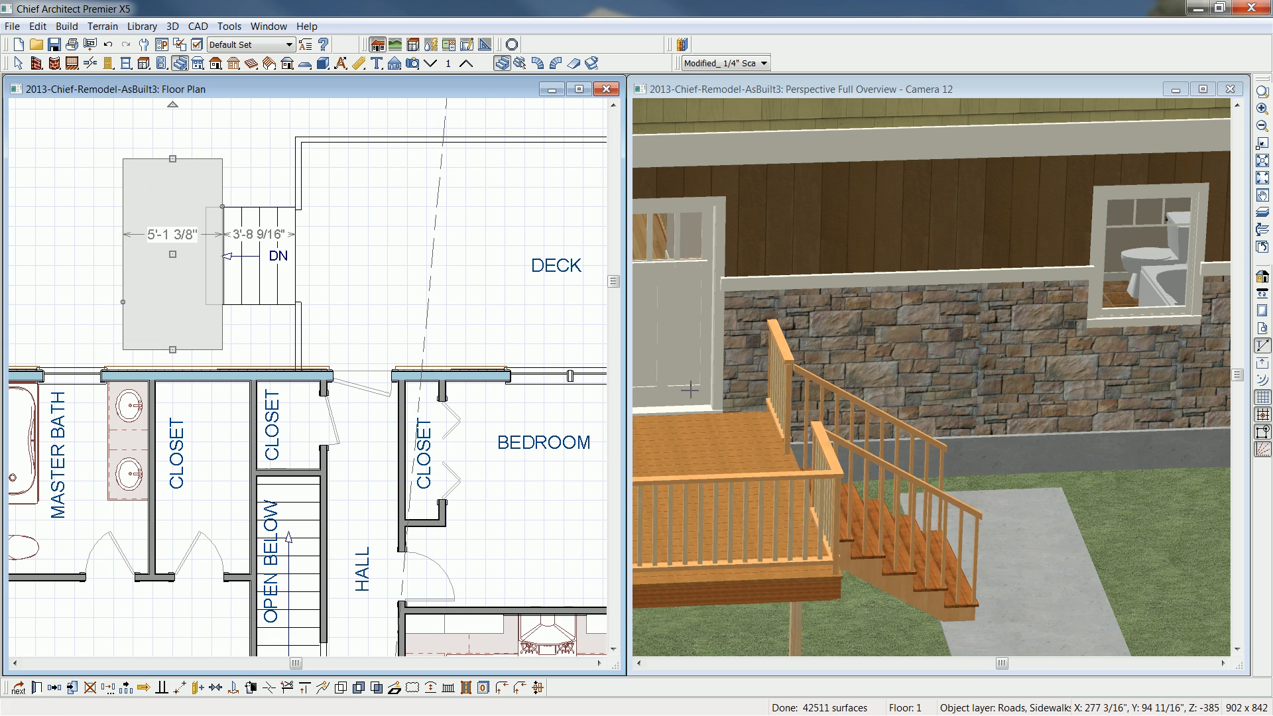
- Select all four deck railing sections together in the floor plan and set their newel width to 3 1/2"
left_click(819, 90)
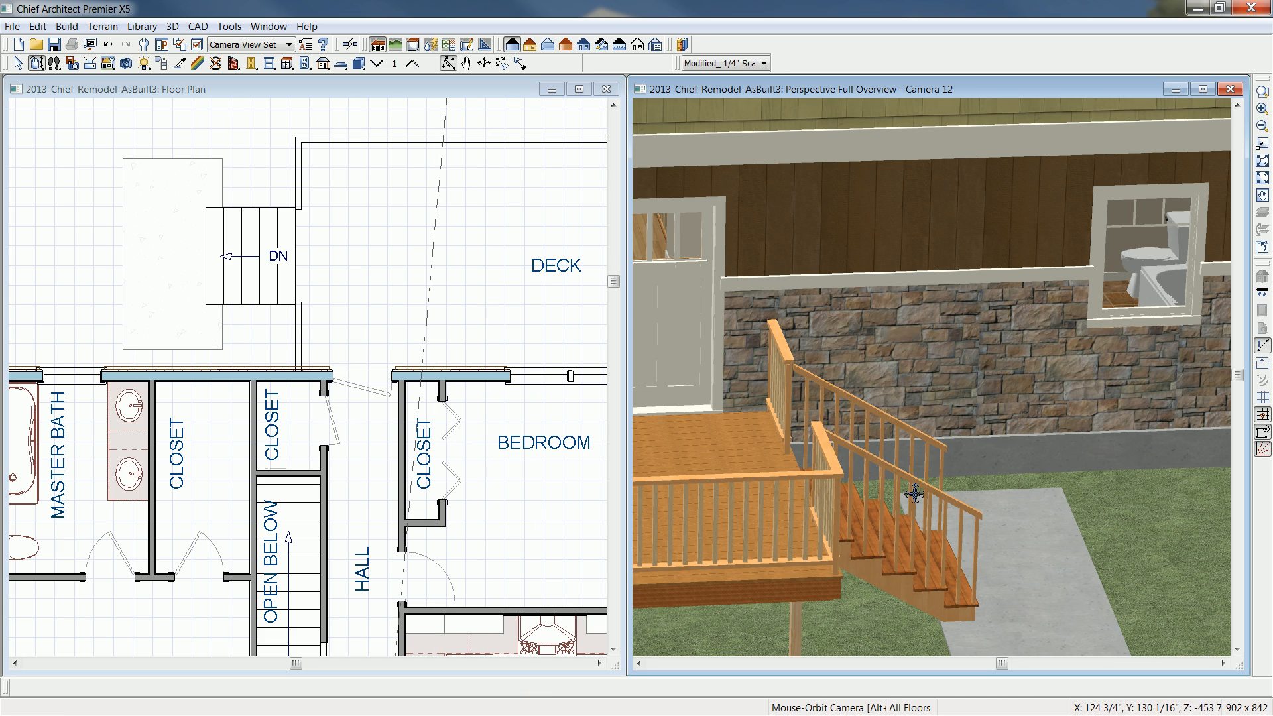
mouse_move(915, 502)
left_mouse_down()
mouse_move(914, 486)
mouse_move(967, 489)
mouse_move(906, 513)
mouse_move(930, 501)
left_mouse_up()
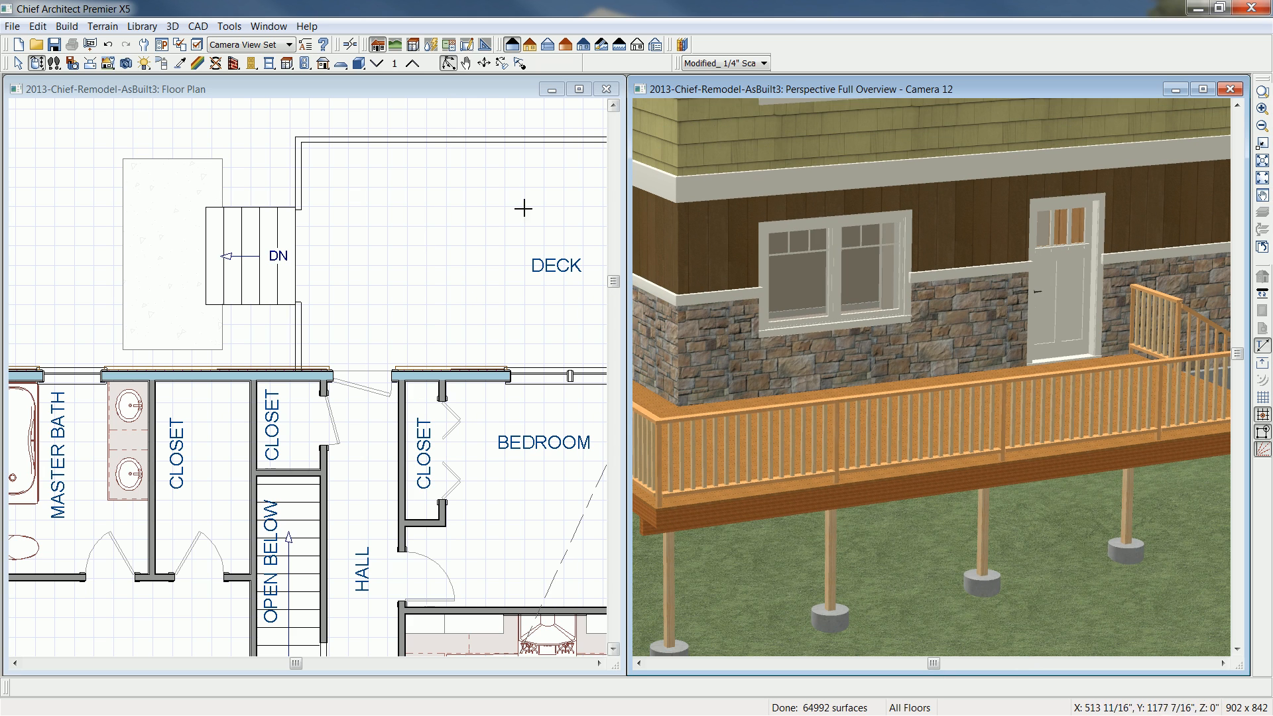
left_click(478, 91)
scroll(464, 211, "down", 2)
middle_click_drag(541, 247, 364, 254)
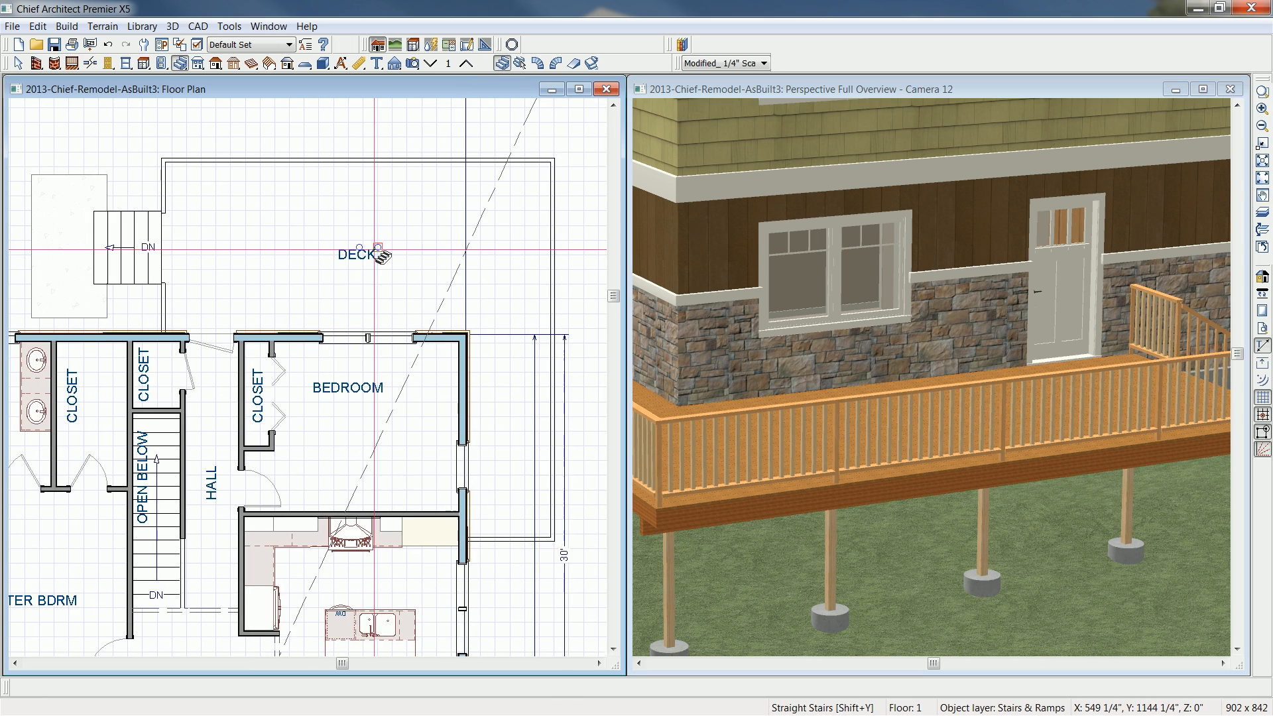
scroll(378, 249, "down", 1)
key("space")
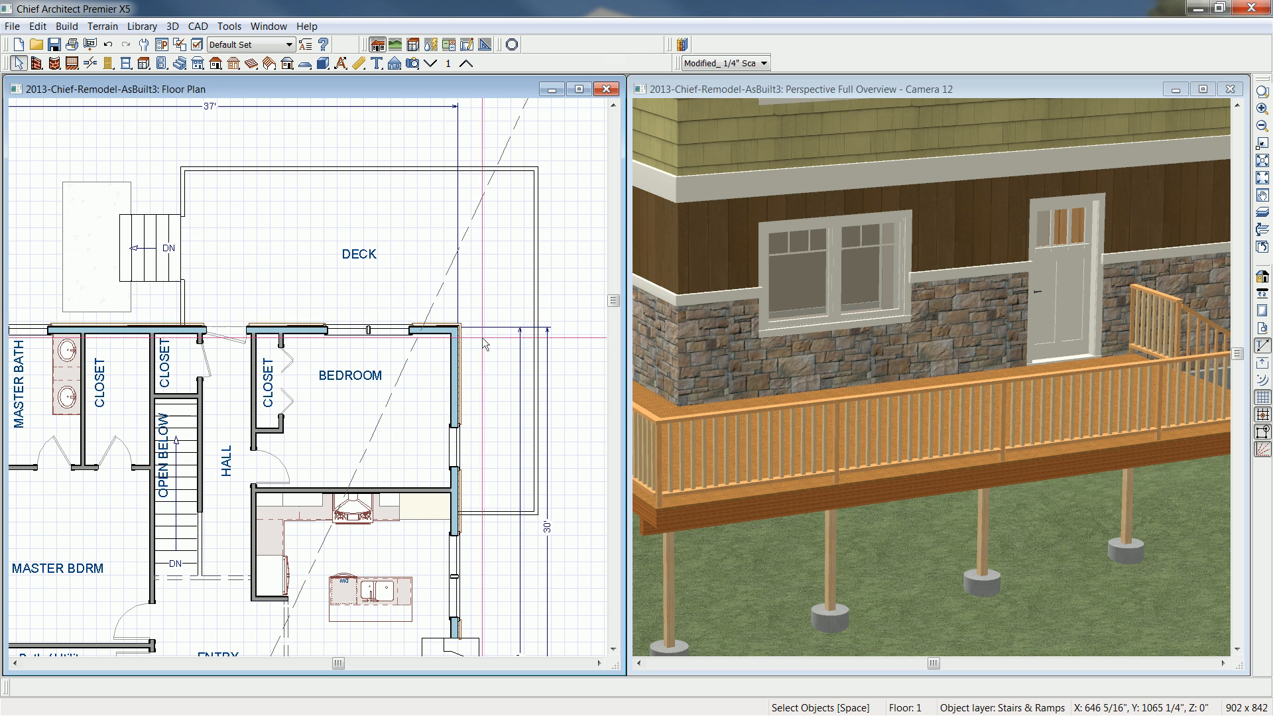
left_click(504, 513)
left_click(535, 251, "shift")
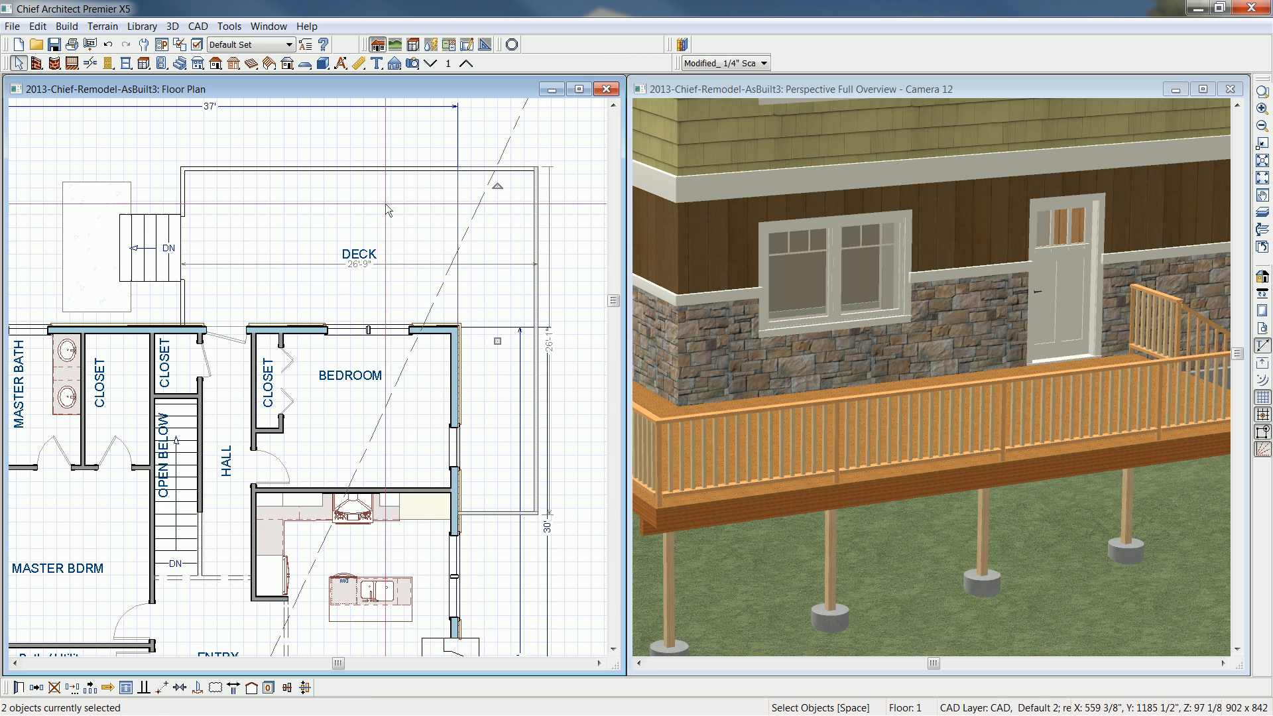
left_click(366, 171, "shift")
left_click(181, 265, "shift")
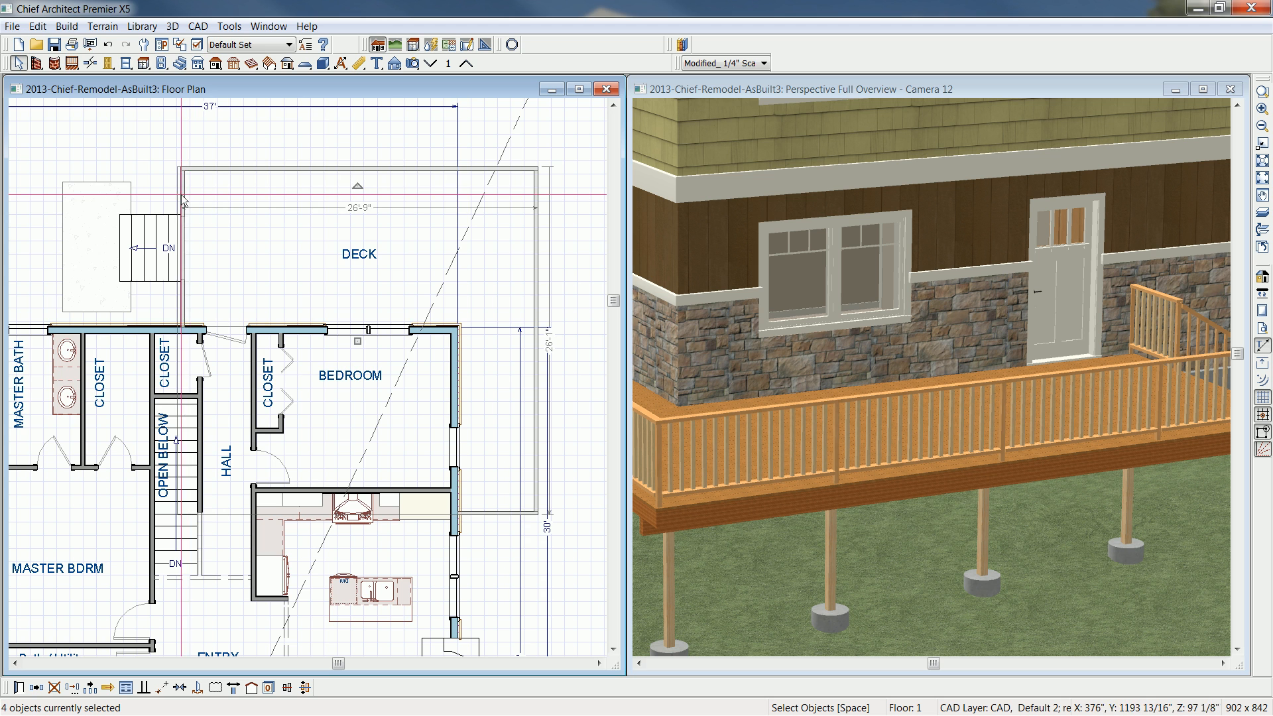
key("ctrl+e")
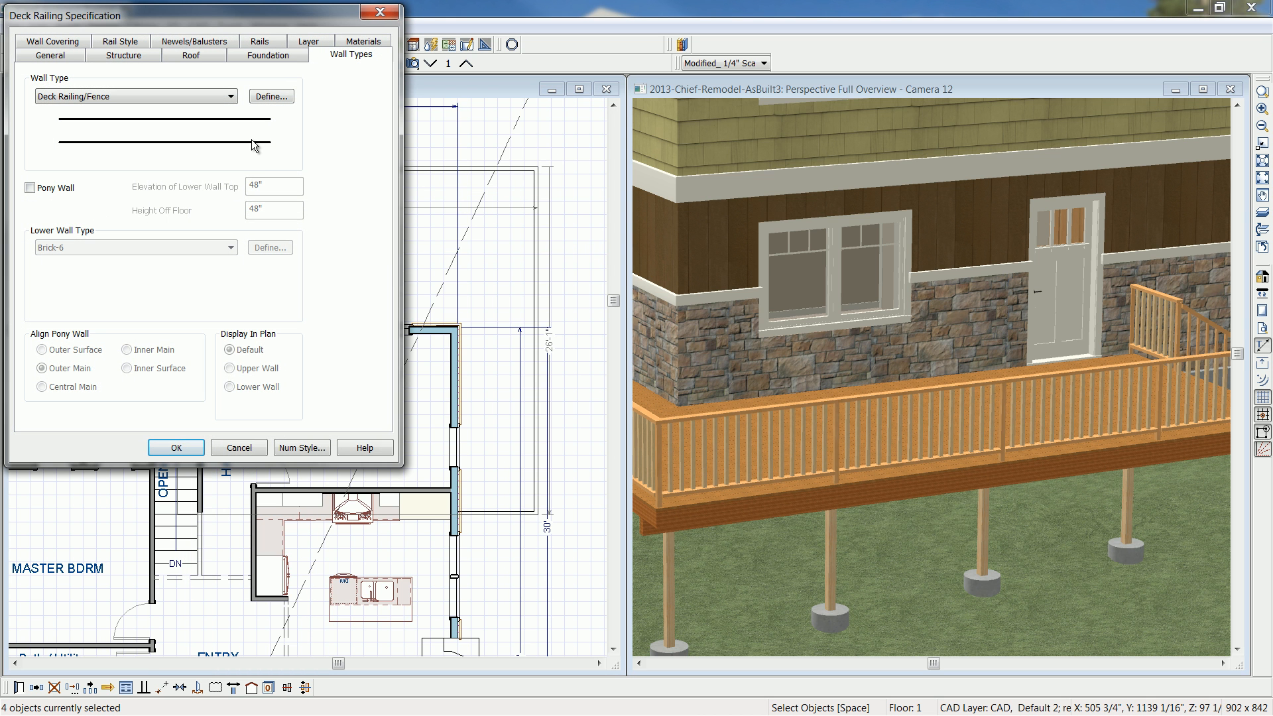
left_click(221, 44)
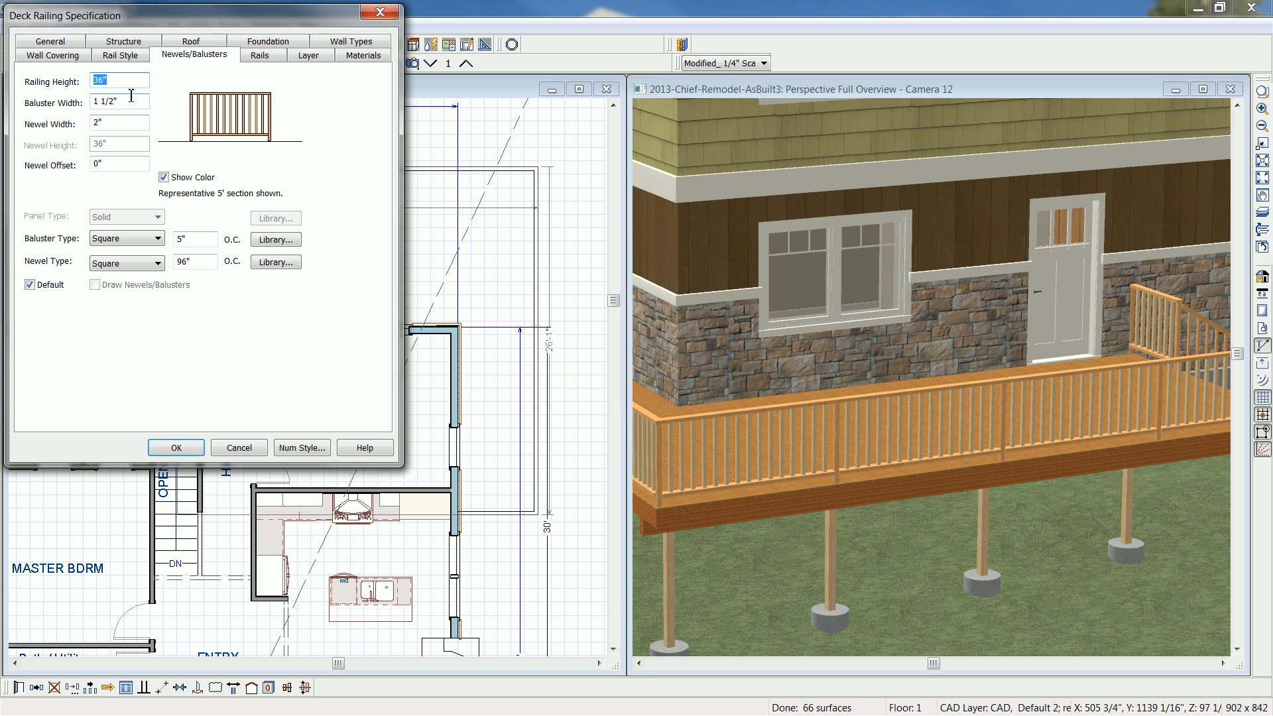
left_click(132, 101)
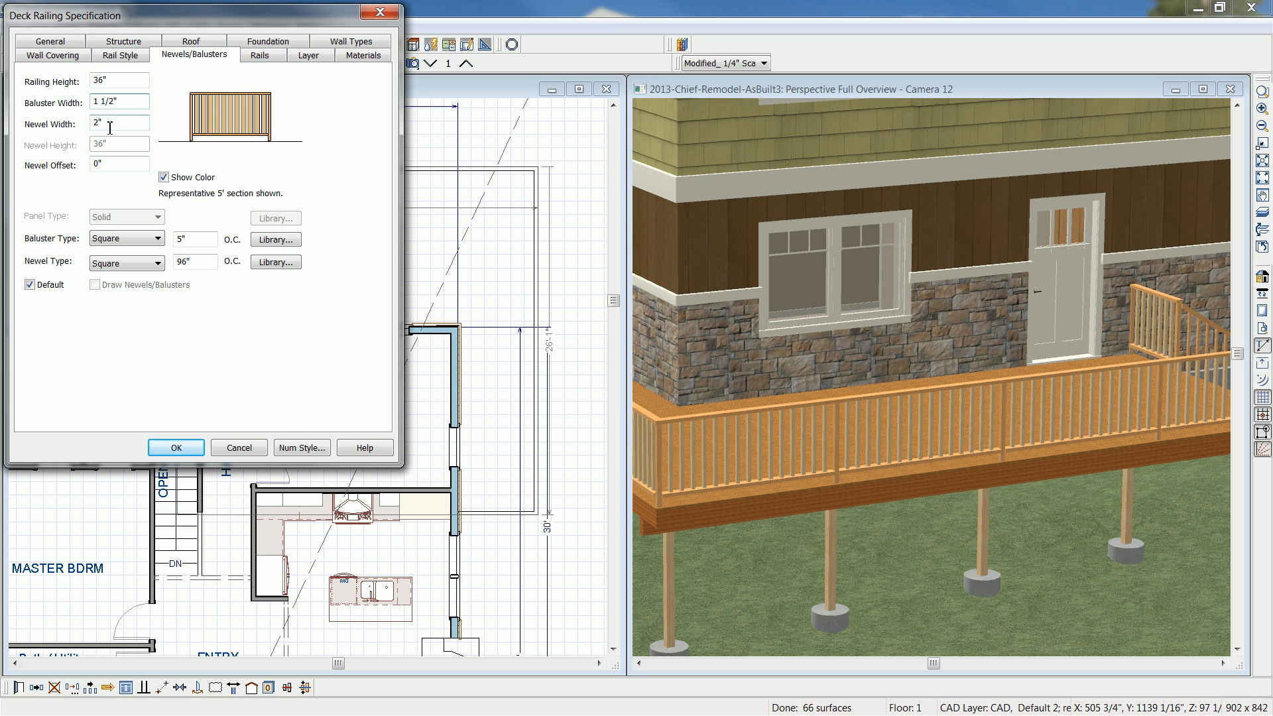
left_click(110, 127)
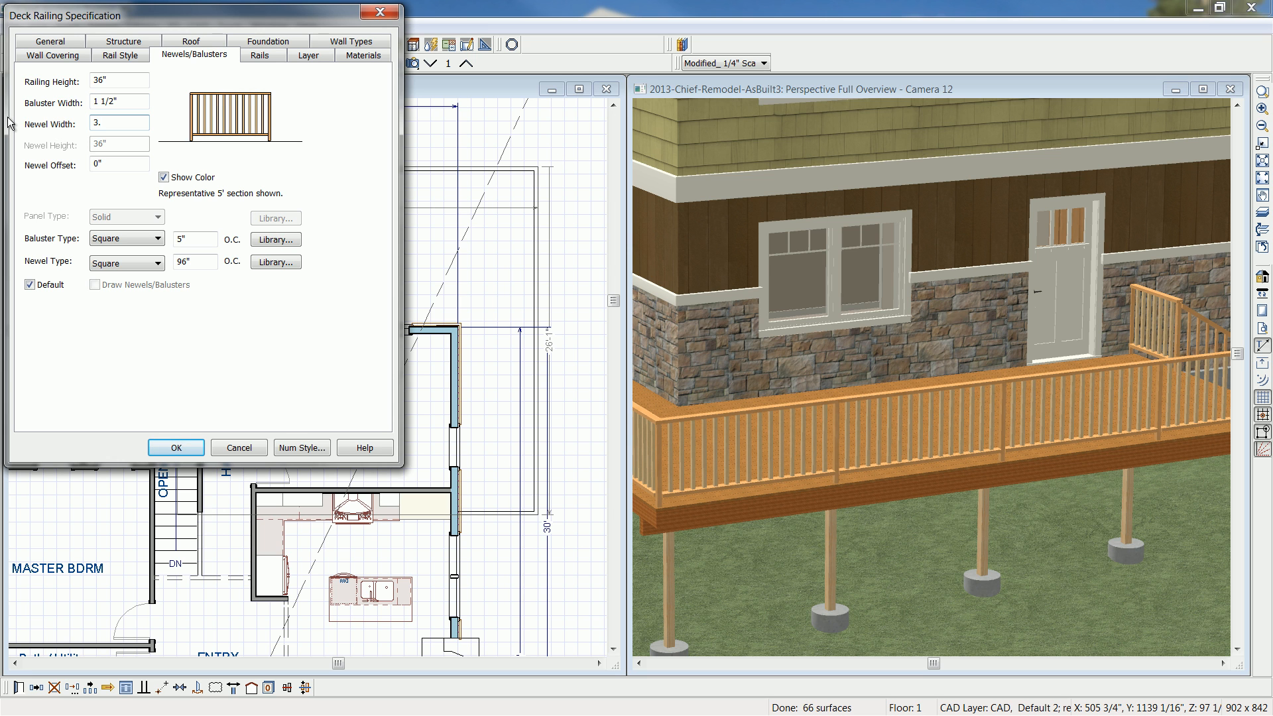
key("Tab")
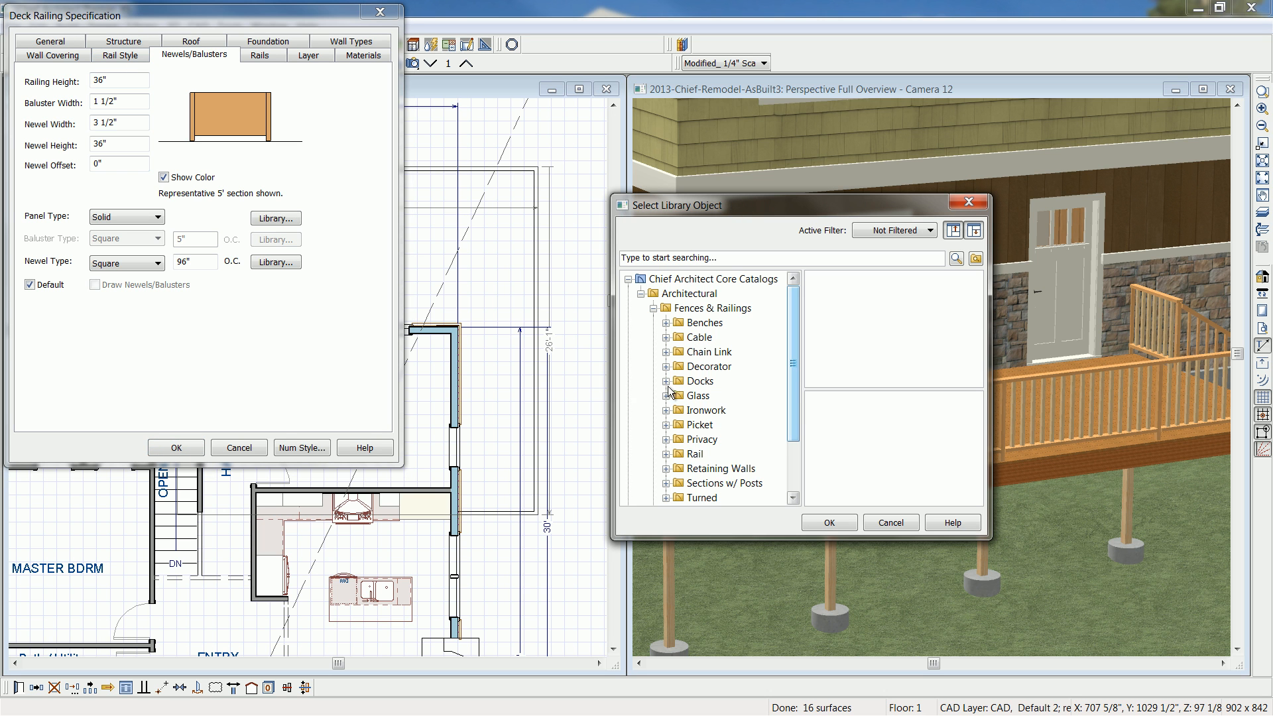
- Use the Railing panel from the Decorator library folder for the deck railings and set the baluster width to 3"
left_click(665, 367)
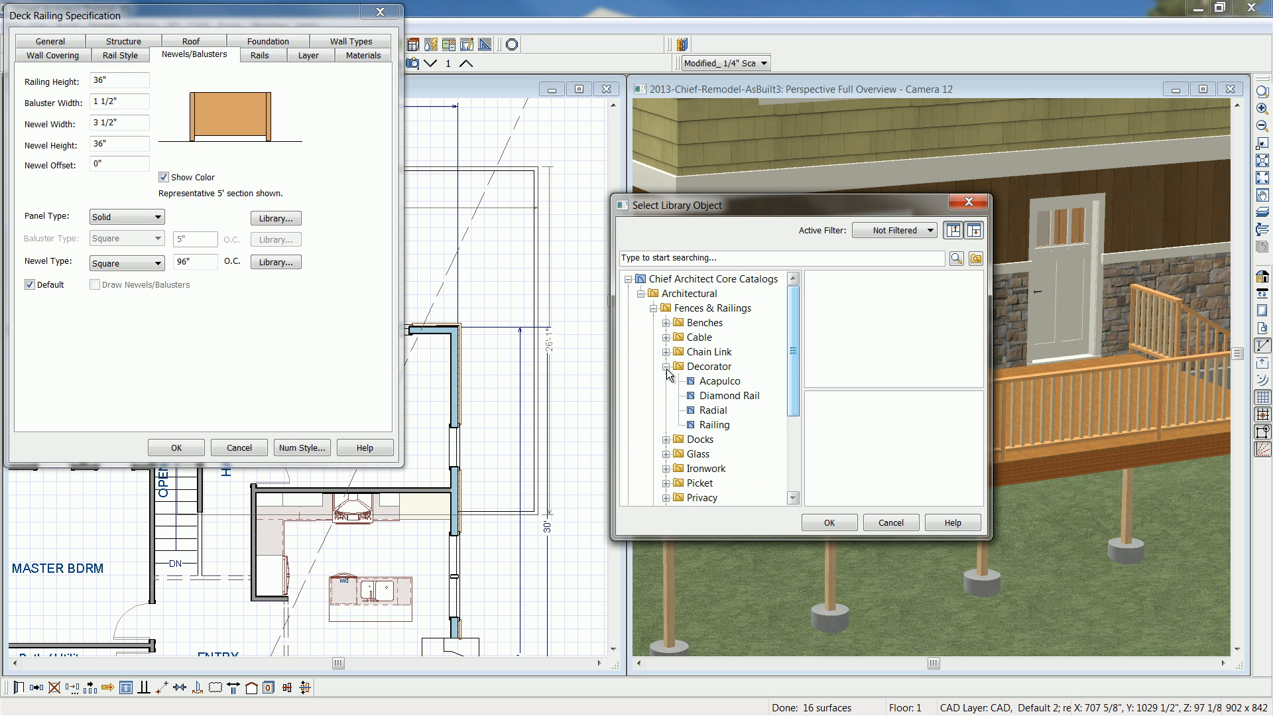
left_click(722, 427)
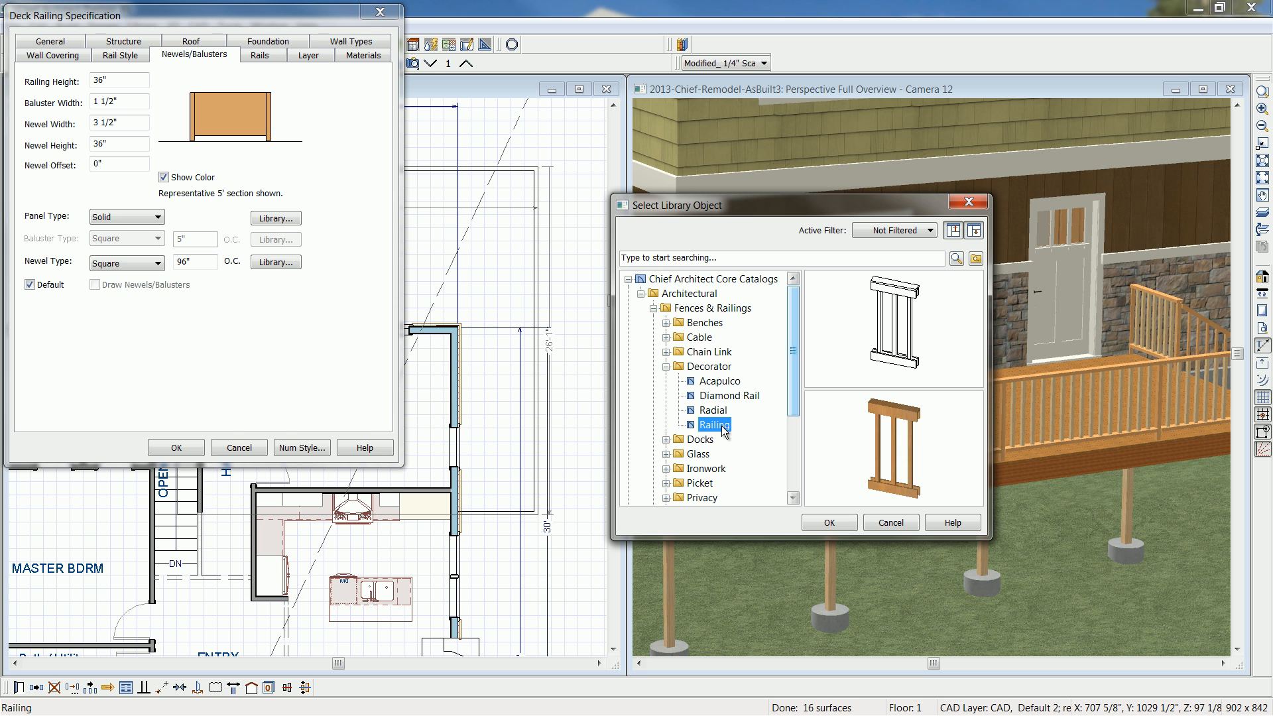
left_click(829, 523)
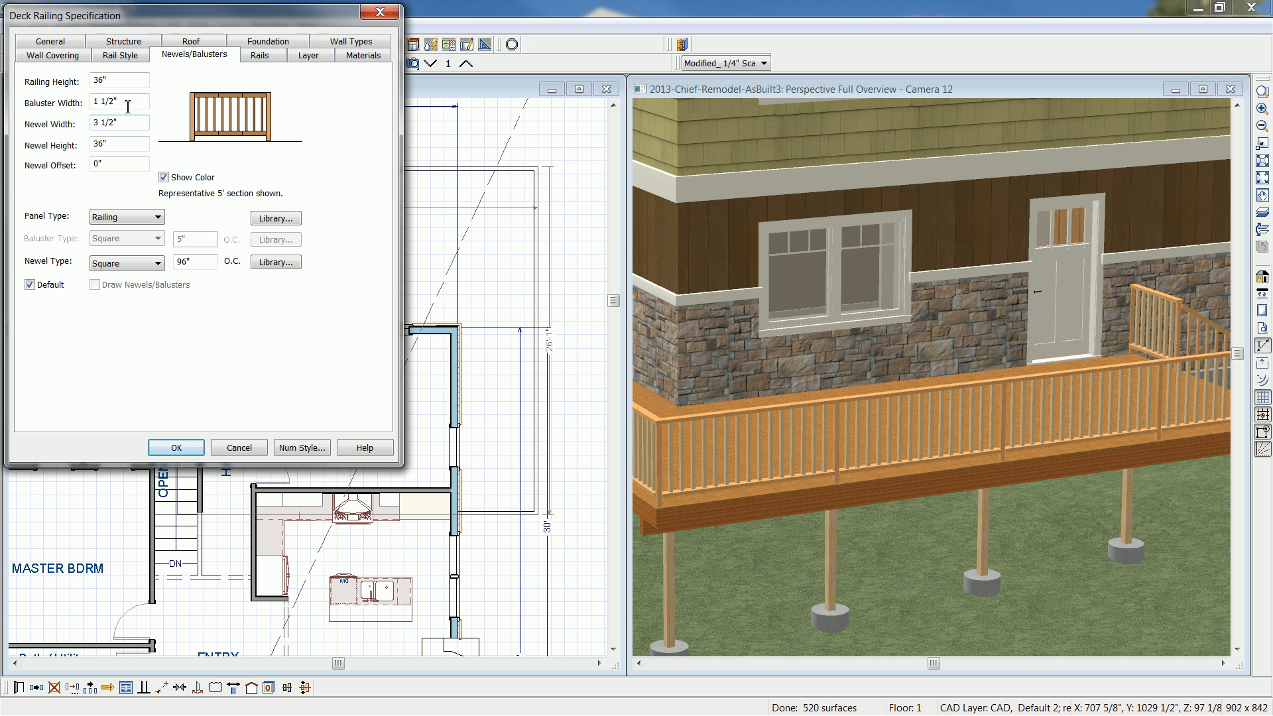
double_click(101, 103)
type("3")
key("Tab")
left_click(174, 449)
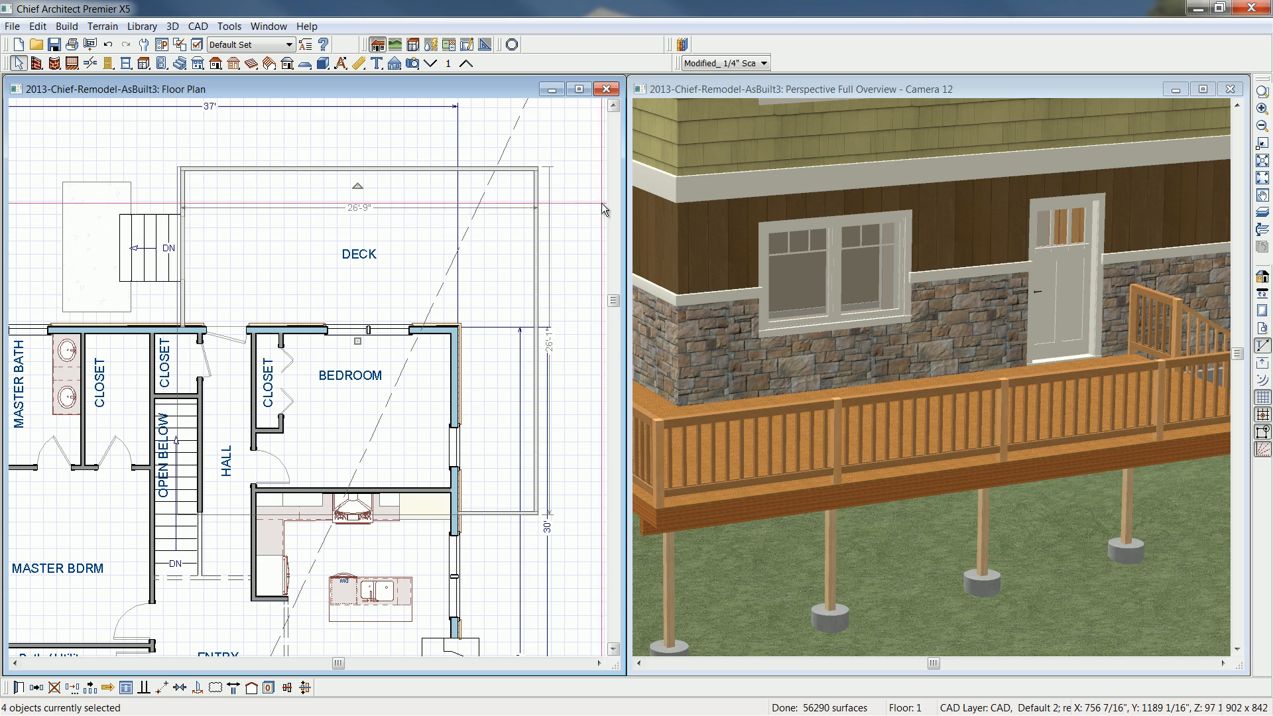
- Enlarge the perspective view, pick up Hickory (honey) from the deck railing, and paint the newel posts along one side with it
left_click(1204, 90)
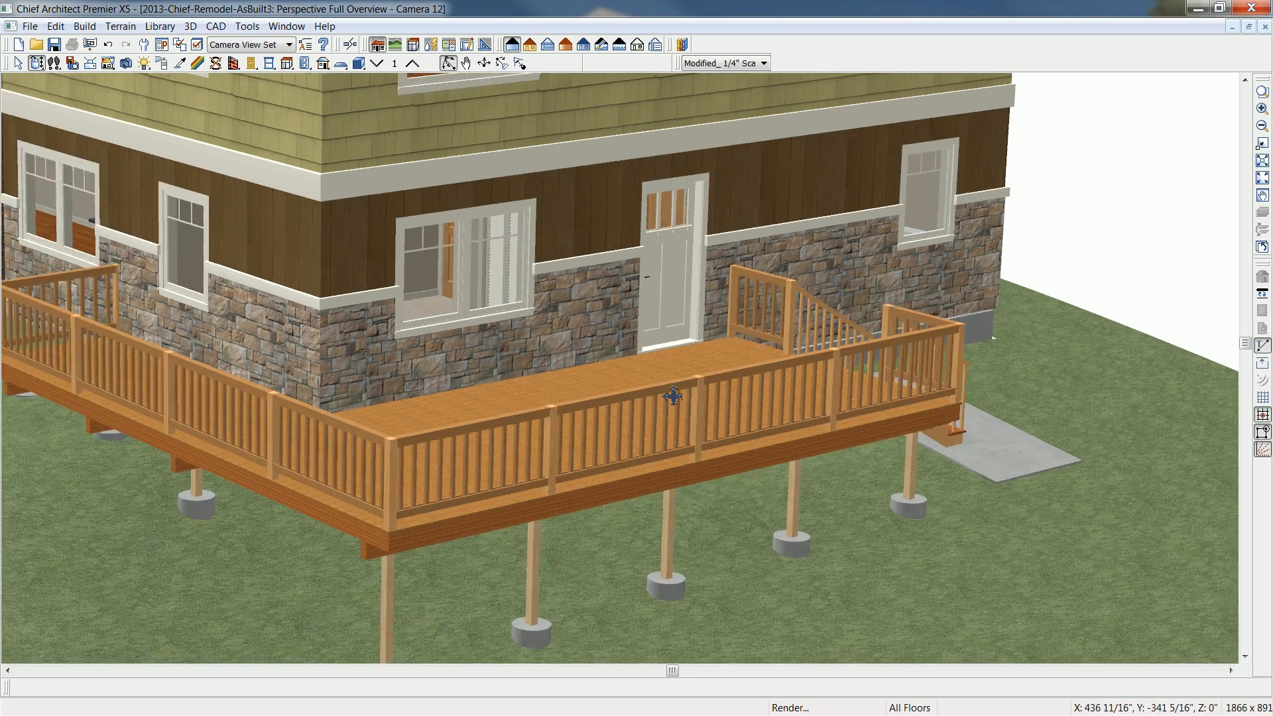
left_click_drag(674, 396, 682, 389)
scroll(690, 419, "up", 1)
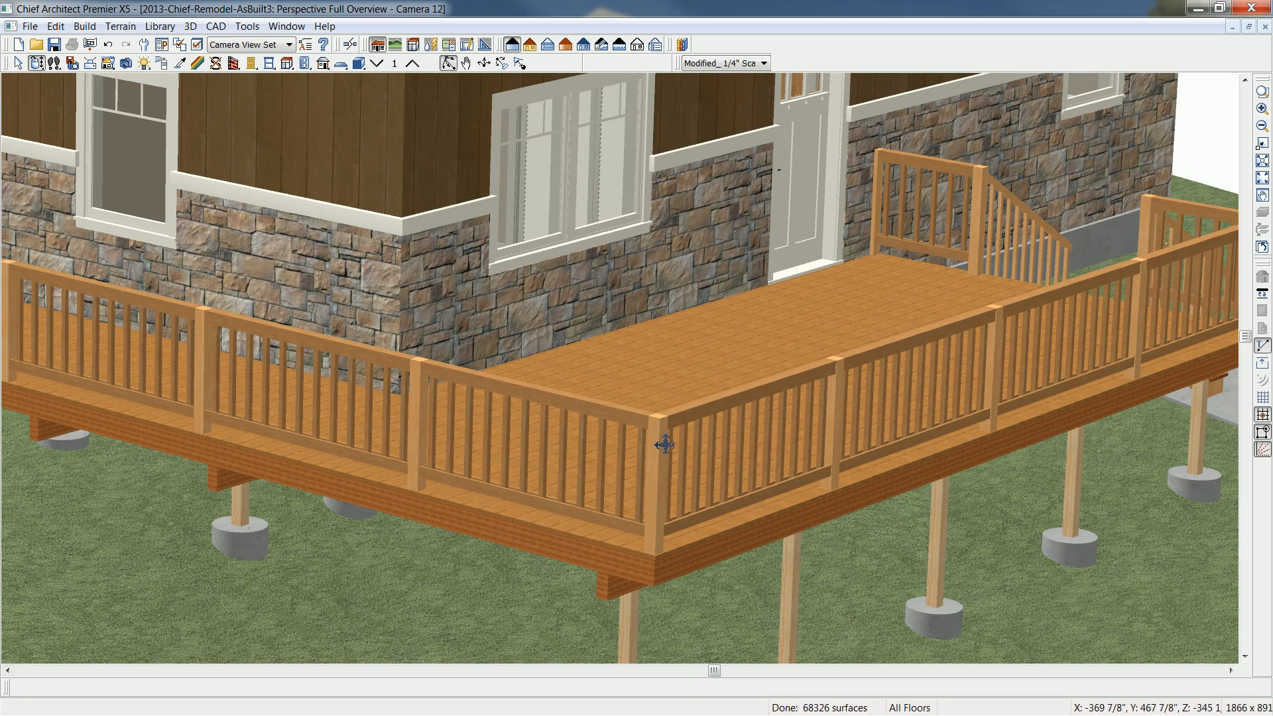
left_click(180, 61)
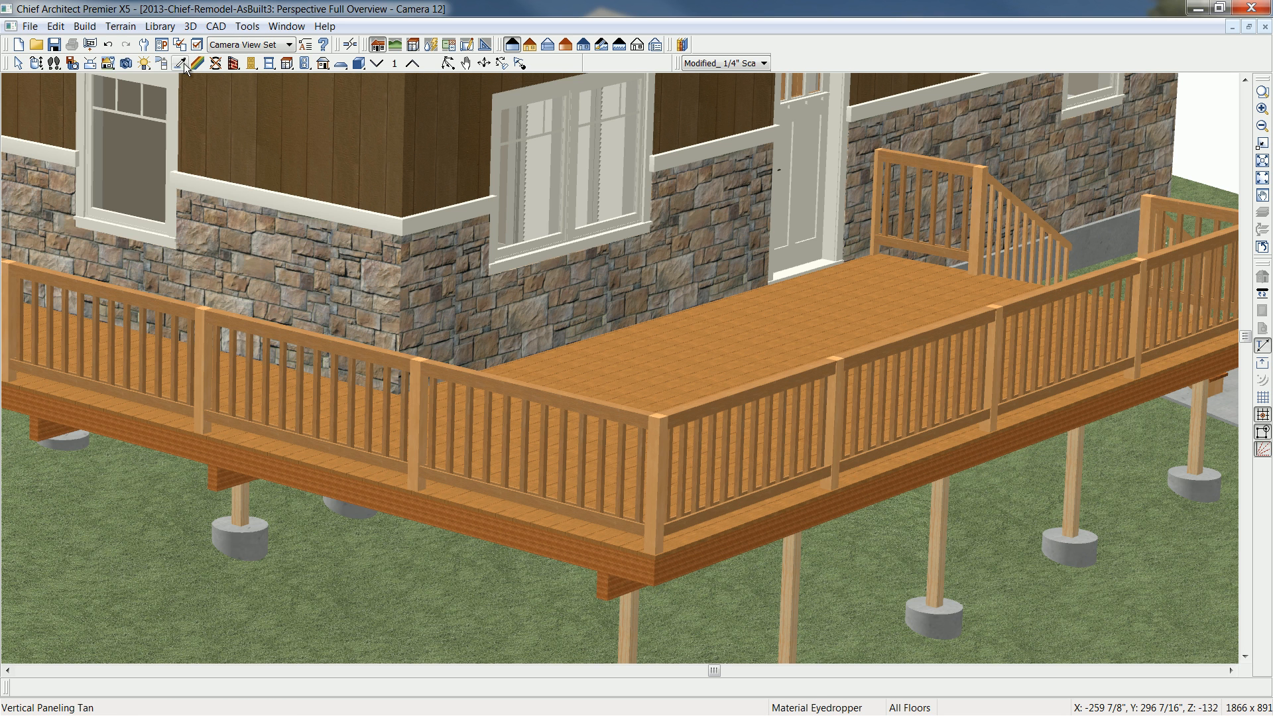
left_click(375, 354)
left_click(415, 380)
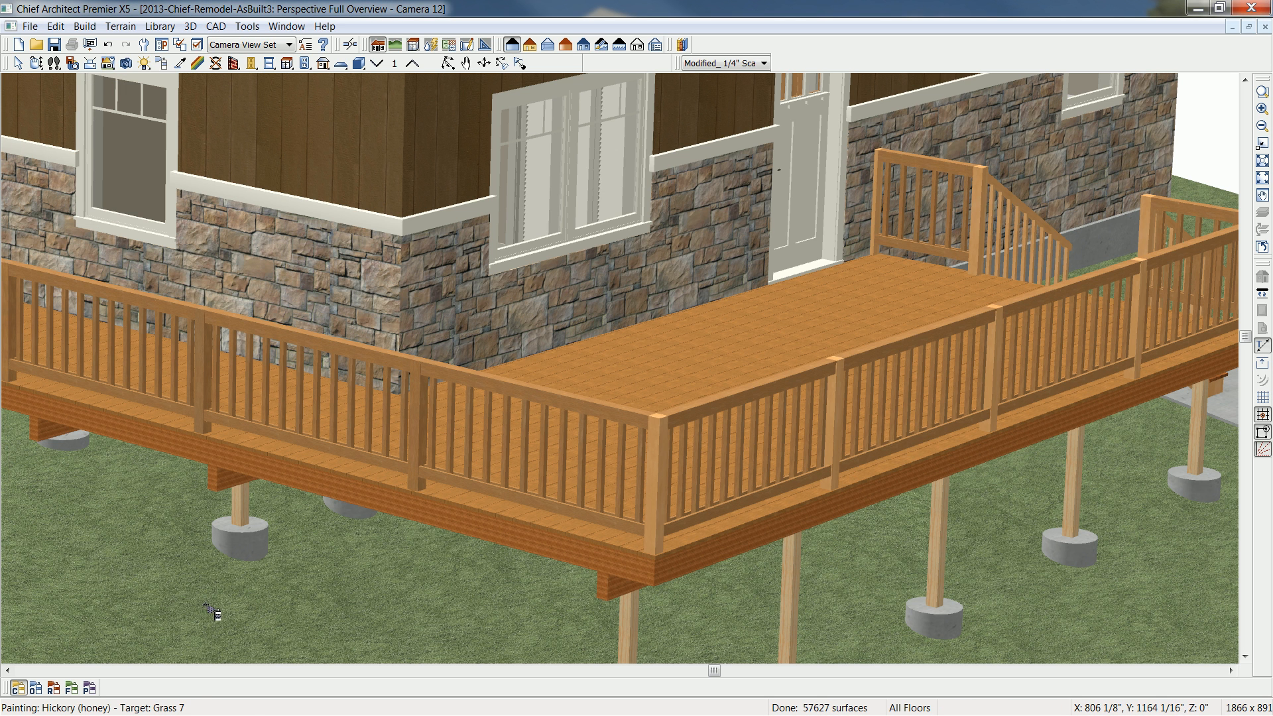
- Switch the material painter to room-wide mode and apply Hickory (honey) to the remaining newel posts and the stair railing
left_click(53, 690)
left_click(668, 421)
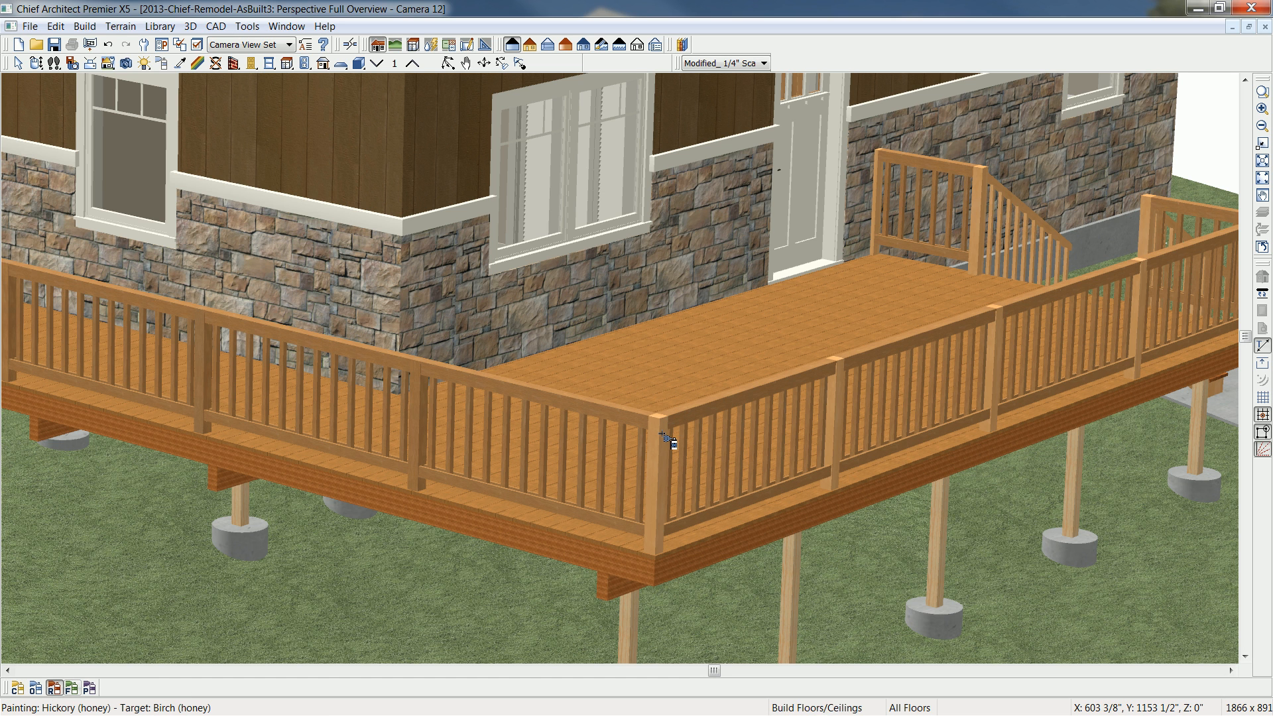
left_click(977, 218)
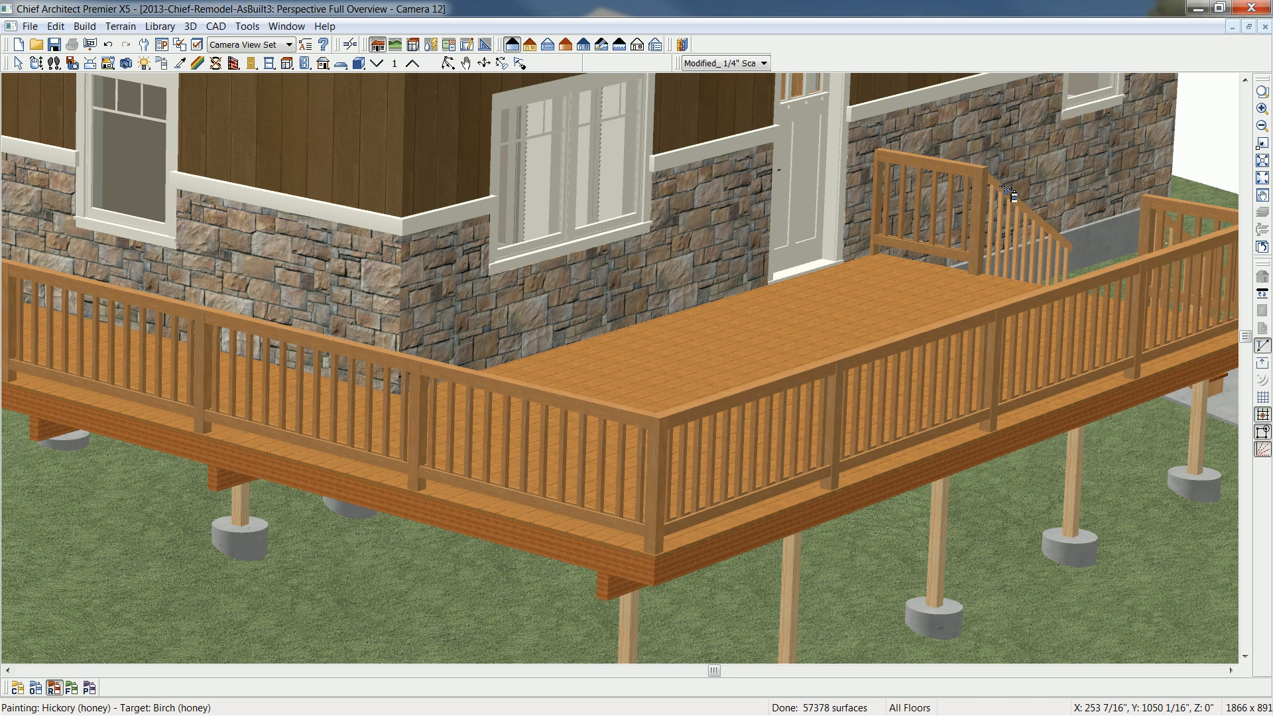
left_click(1008, 194)
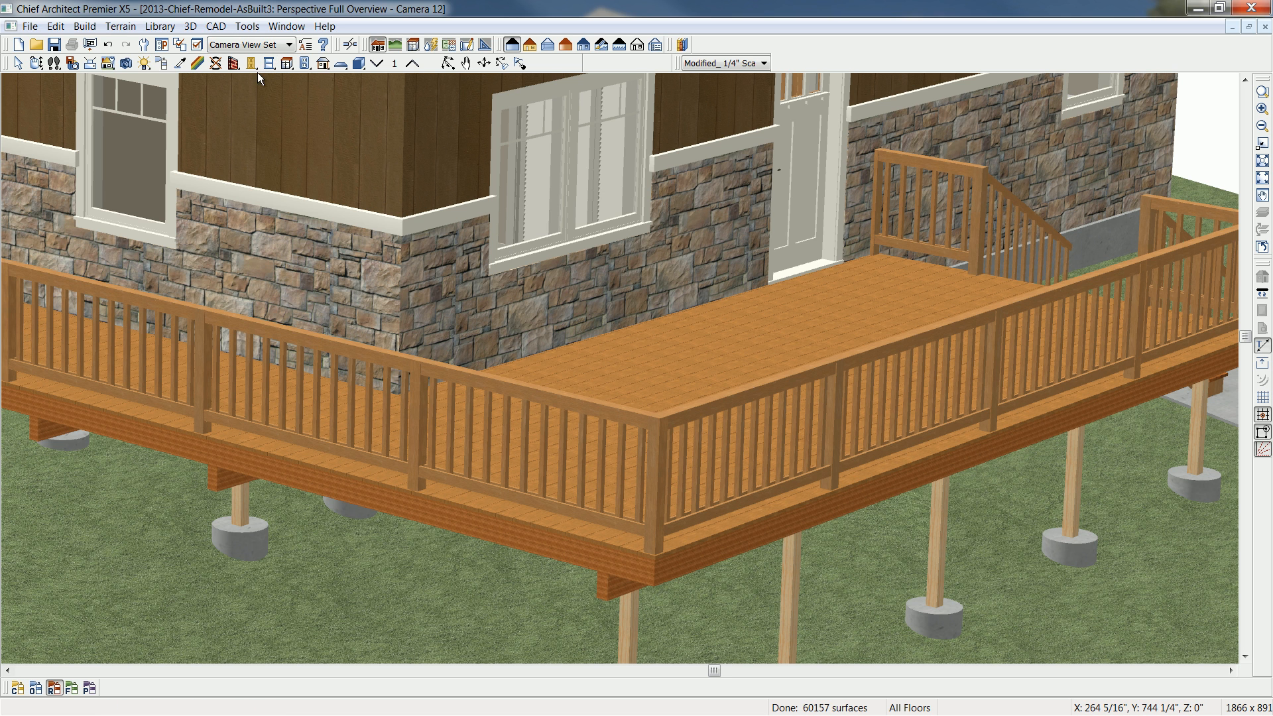
- Paint the deck framing with Vertical Paneling Tan and turn off Automatic Deck Framing
left_click(197, 64)
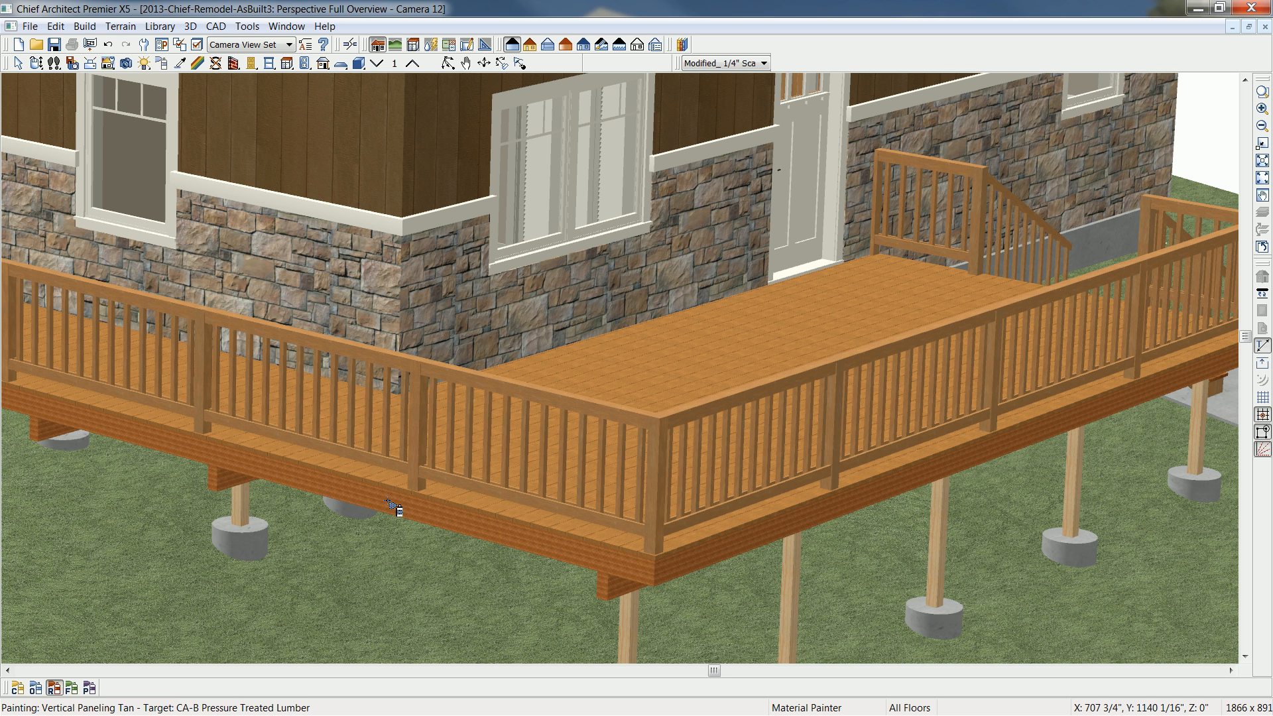
left_click(388, 502)
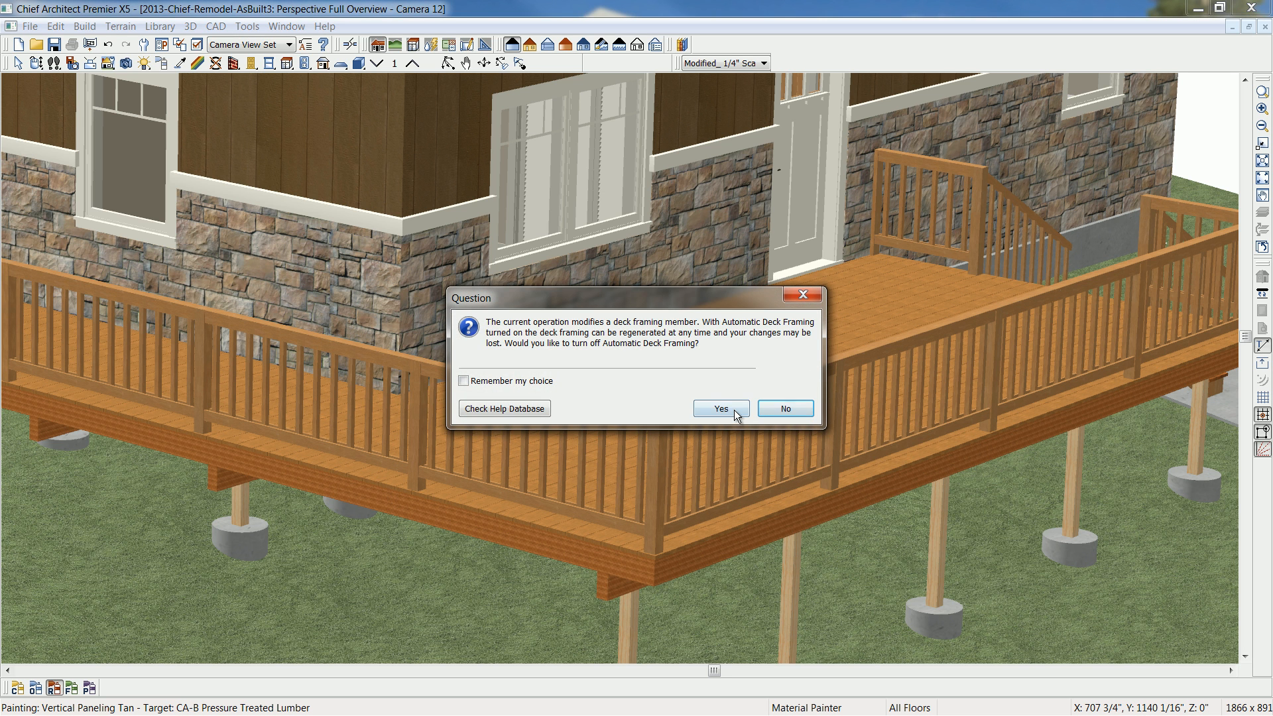
left_click(721, 409)
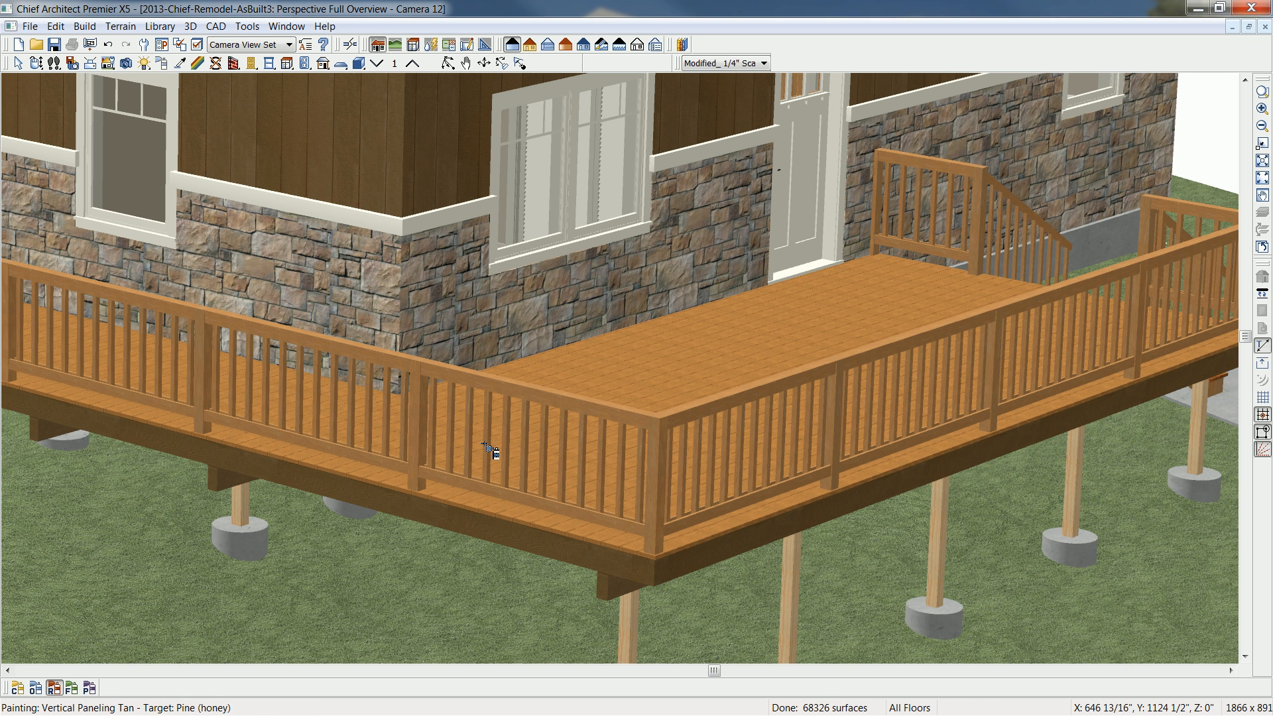
- Set the deck room's planking to 2 border planks with no border against the walls
key("space")
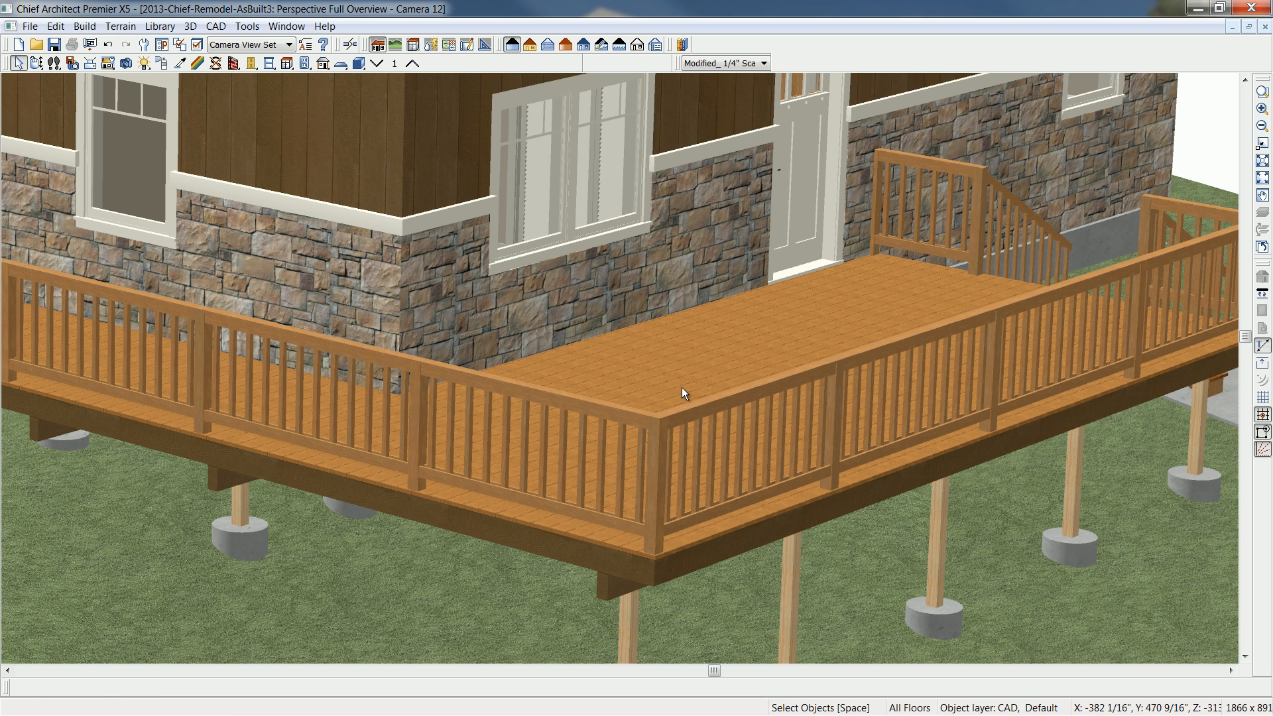
left_click(682, 388)
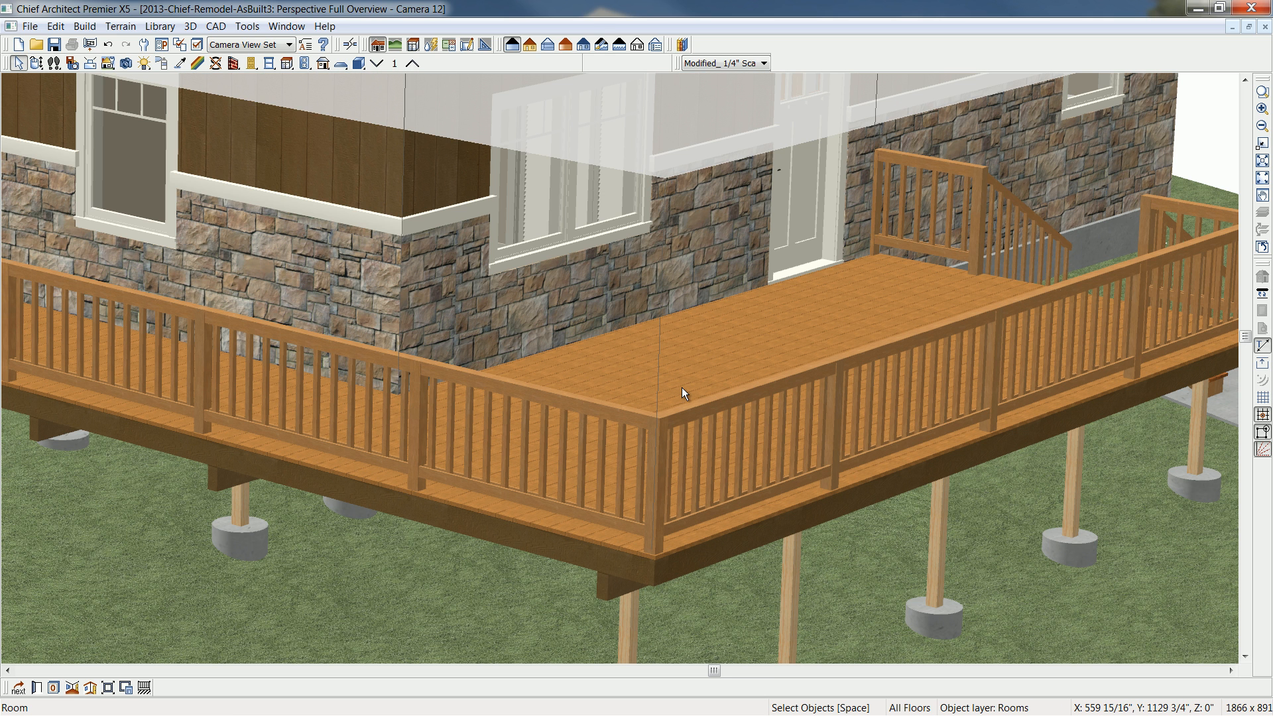
double_click(681, 388)
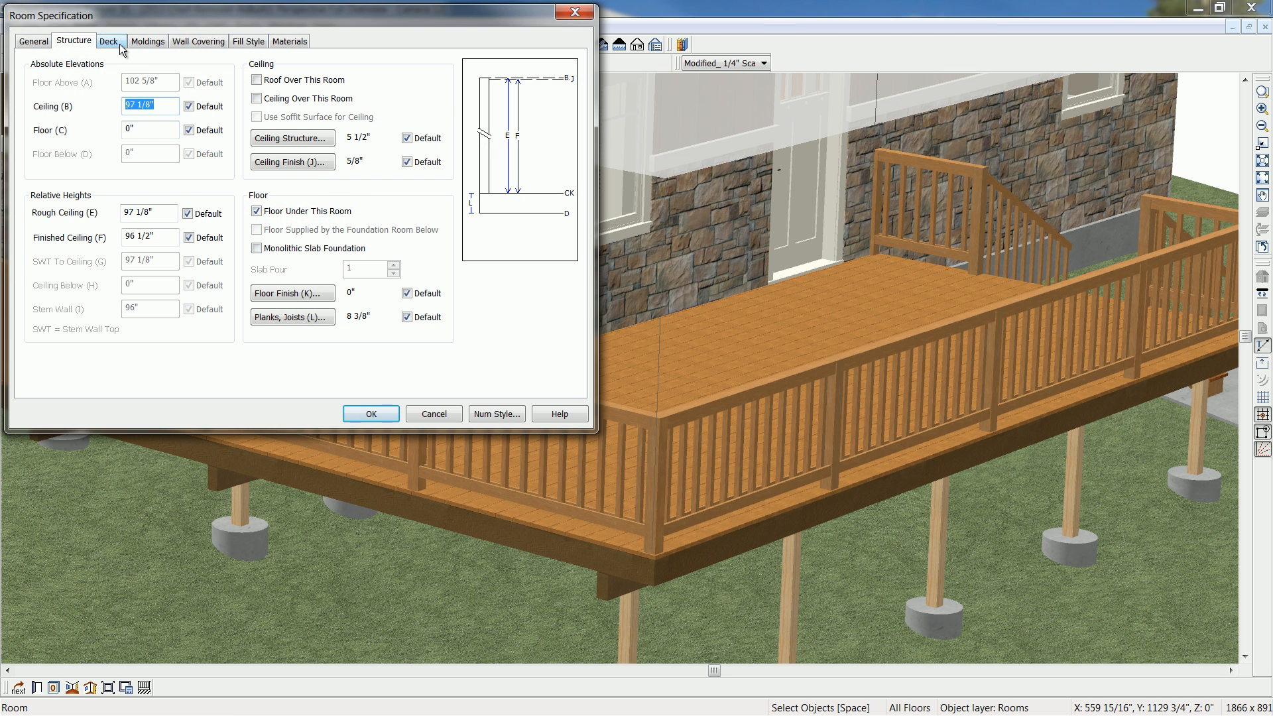
left_click(121, 45)
double_click(132, 229)
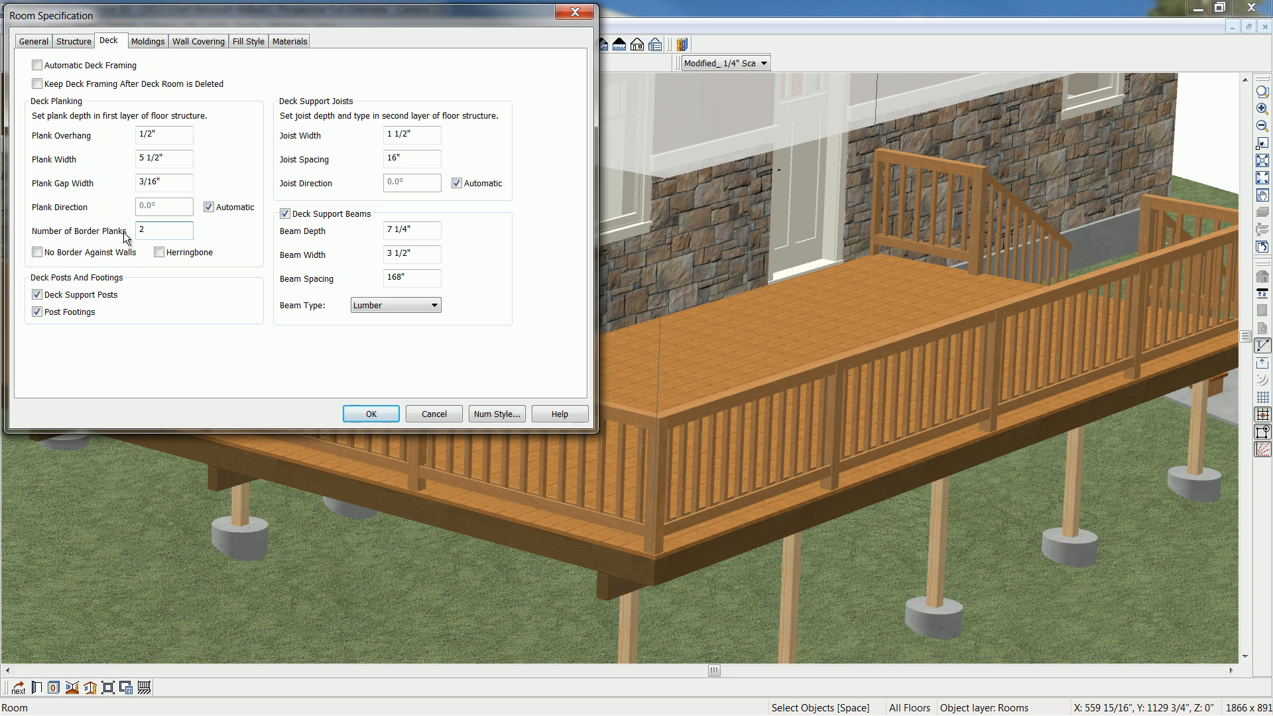
left_click(96, 257)
left_click(371, 414)
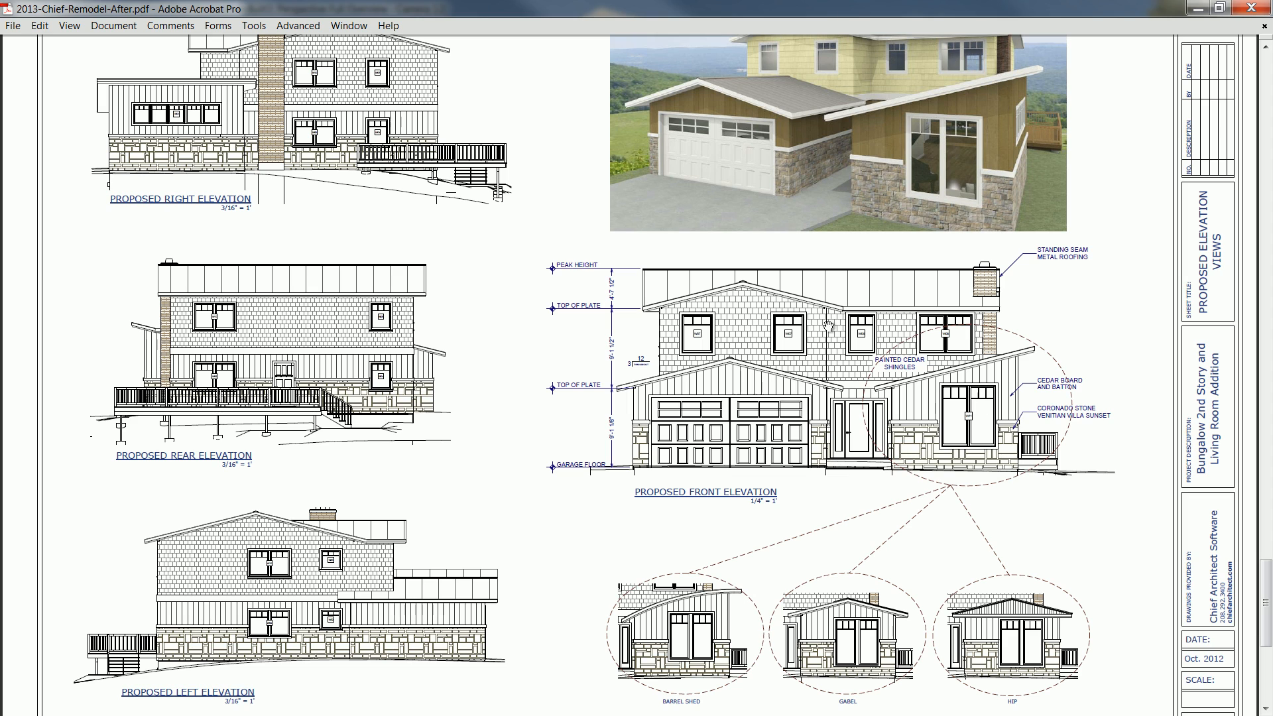
- Review the proposed elevation drawings in the 2013-Chief-Remodel-After.pdf reference and return to Chief Architect
left_click(1265, 47)
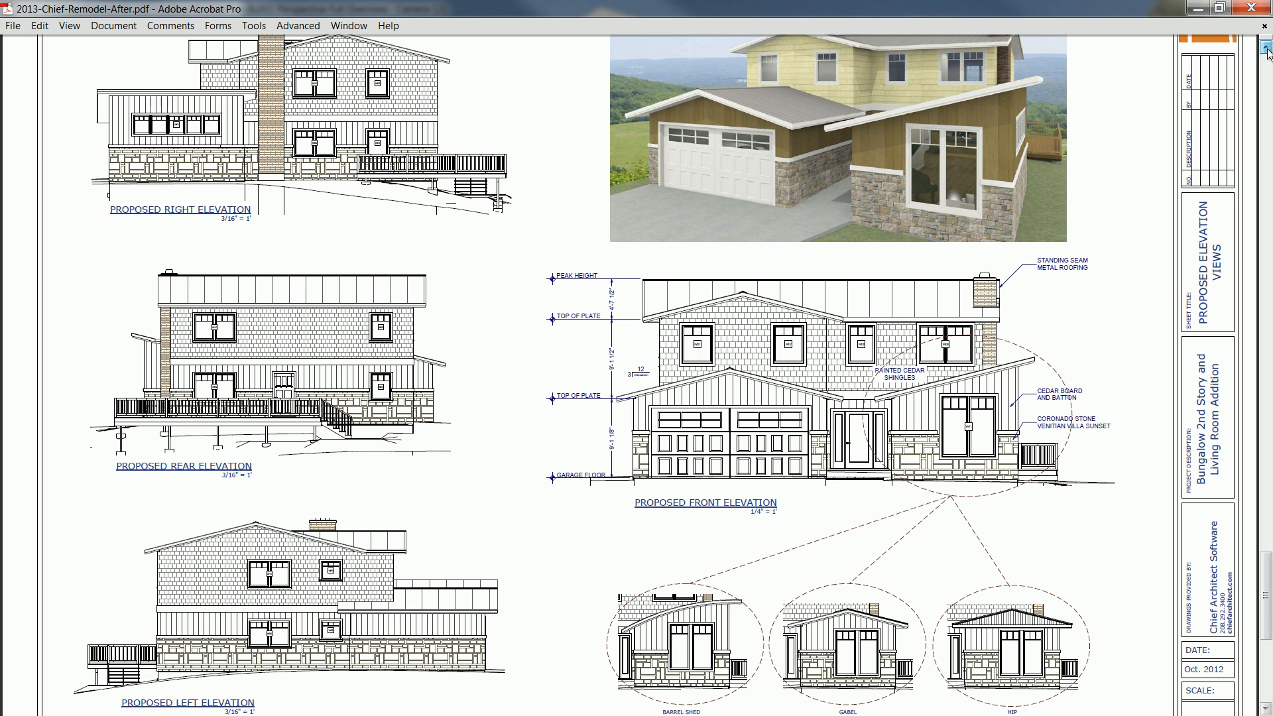
left_click(1264, 48)
left_click(1265, 48)
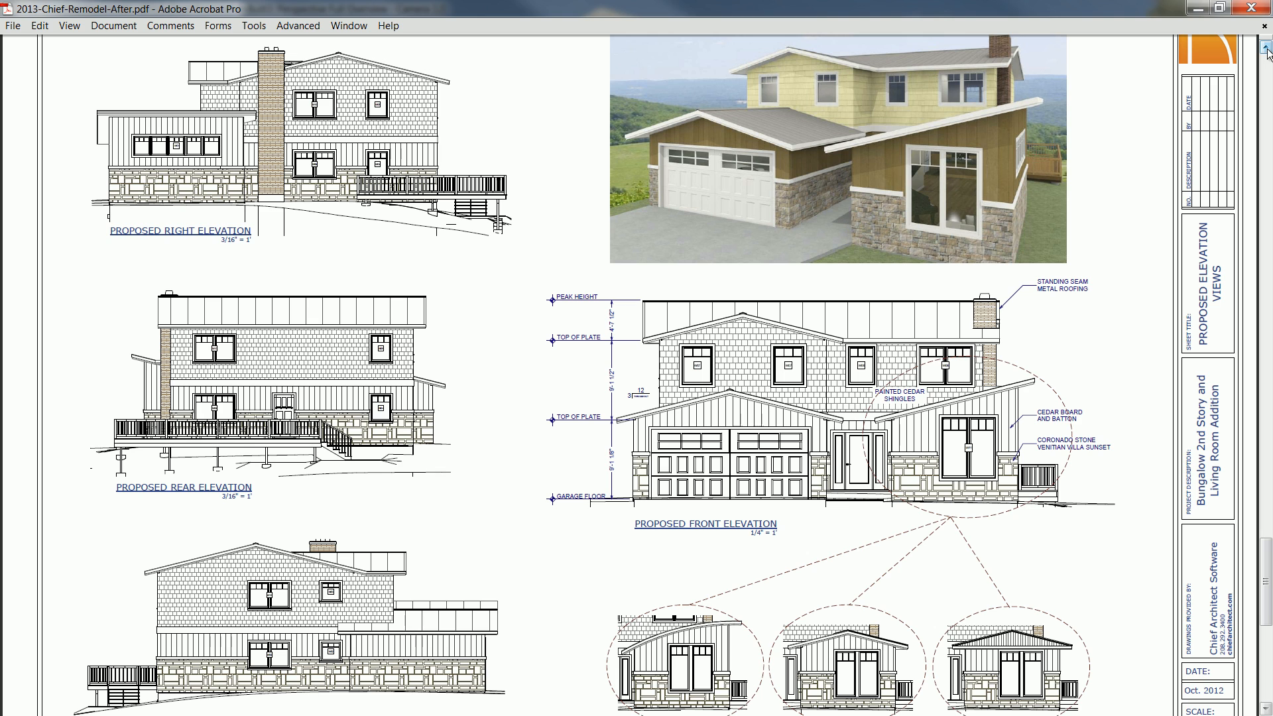
left_click(1202, 9)
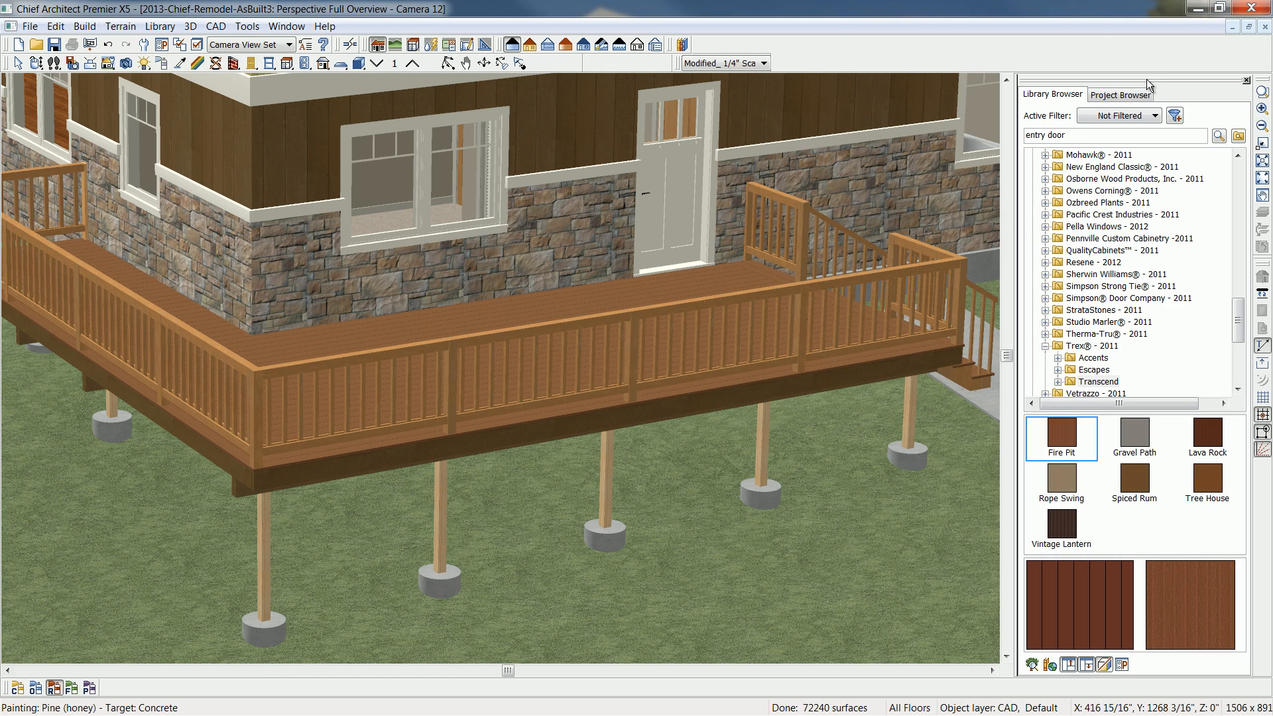
- Close the perspective overview and generate all four automatic exterior elevations from the floor plan, turning on display of the Cameras layer
left_click(1263, 29)
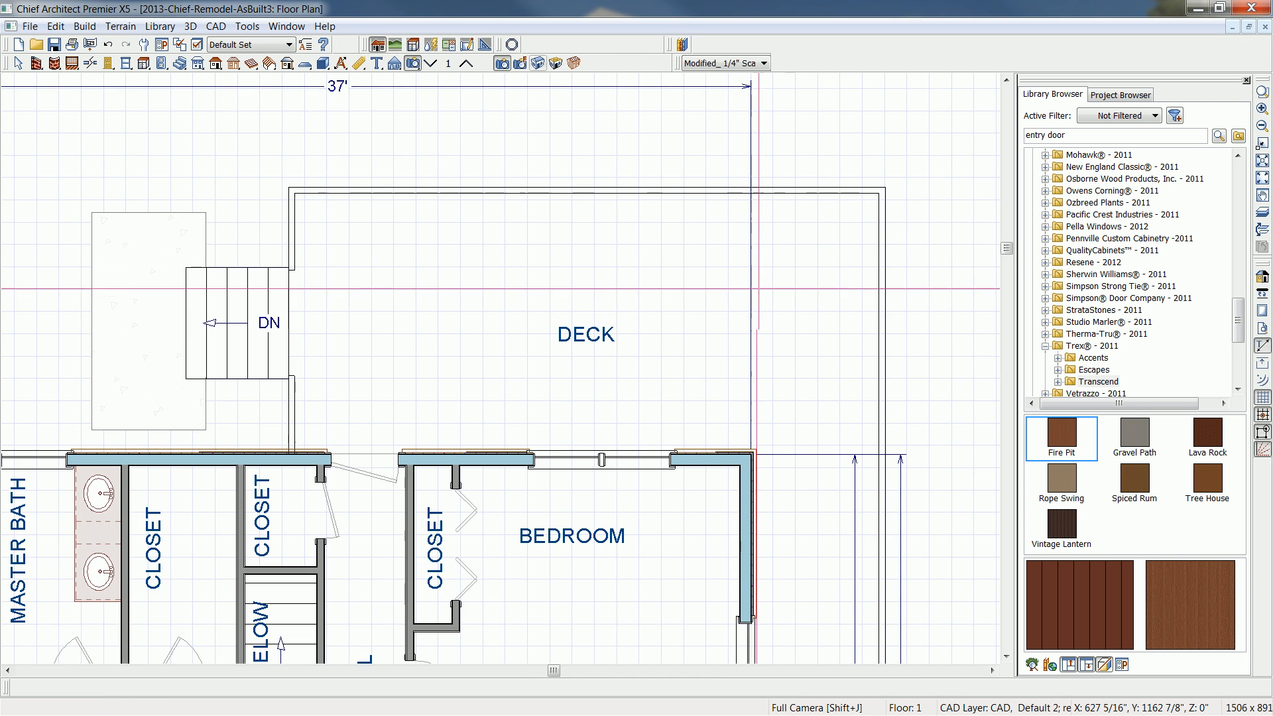
key("F6")
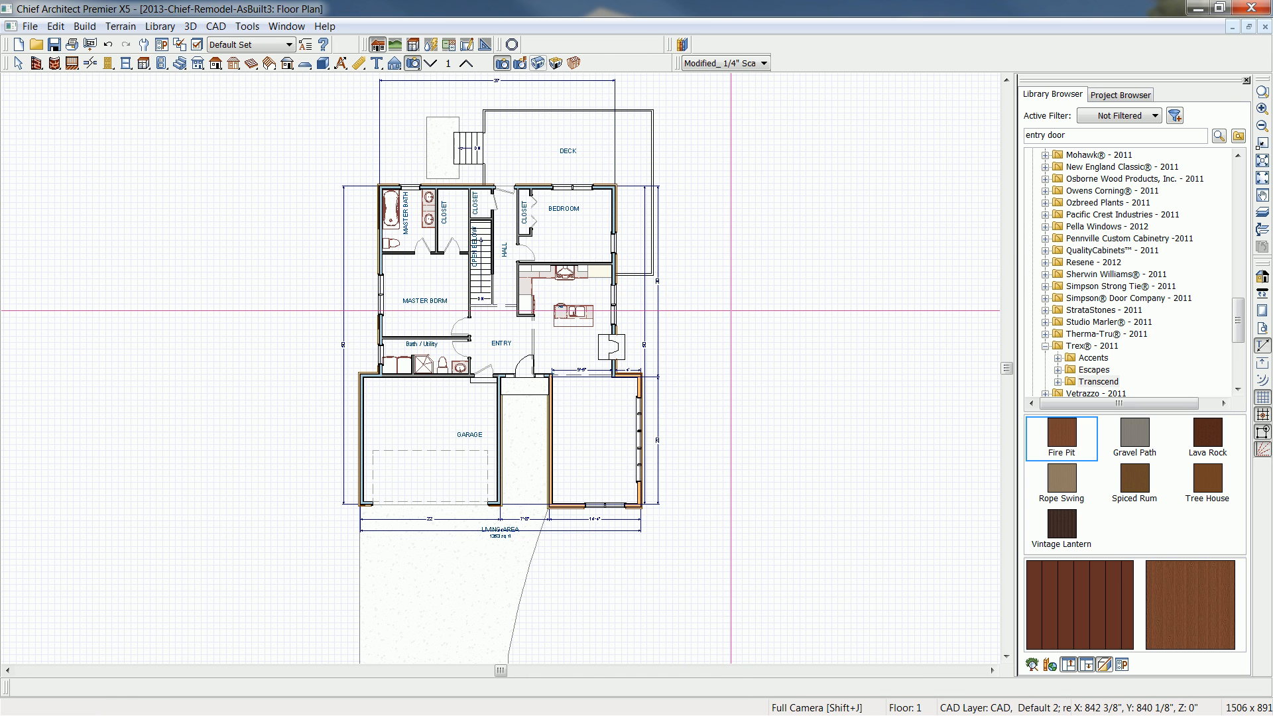
left_click(191, 26)
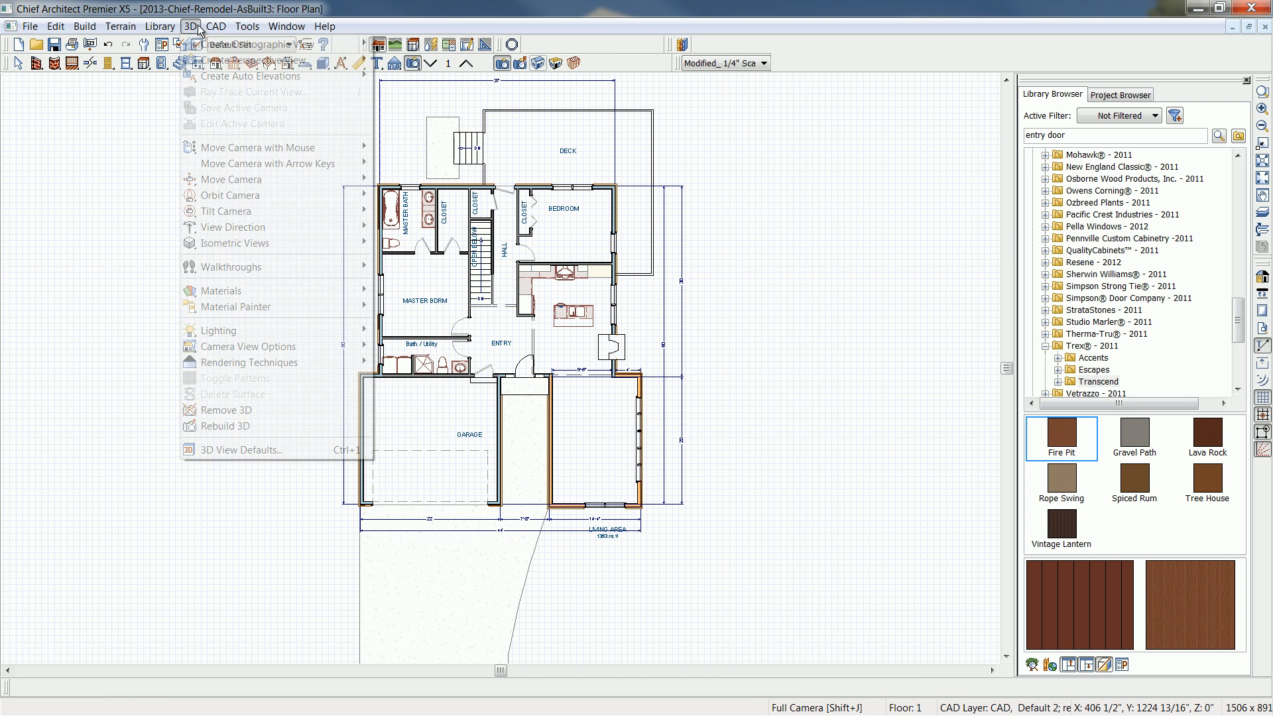
mouse_move(219, 77)
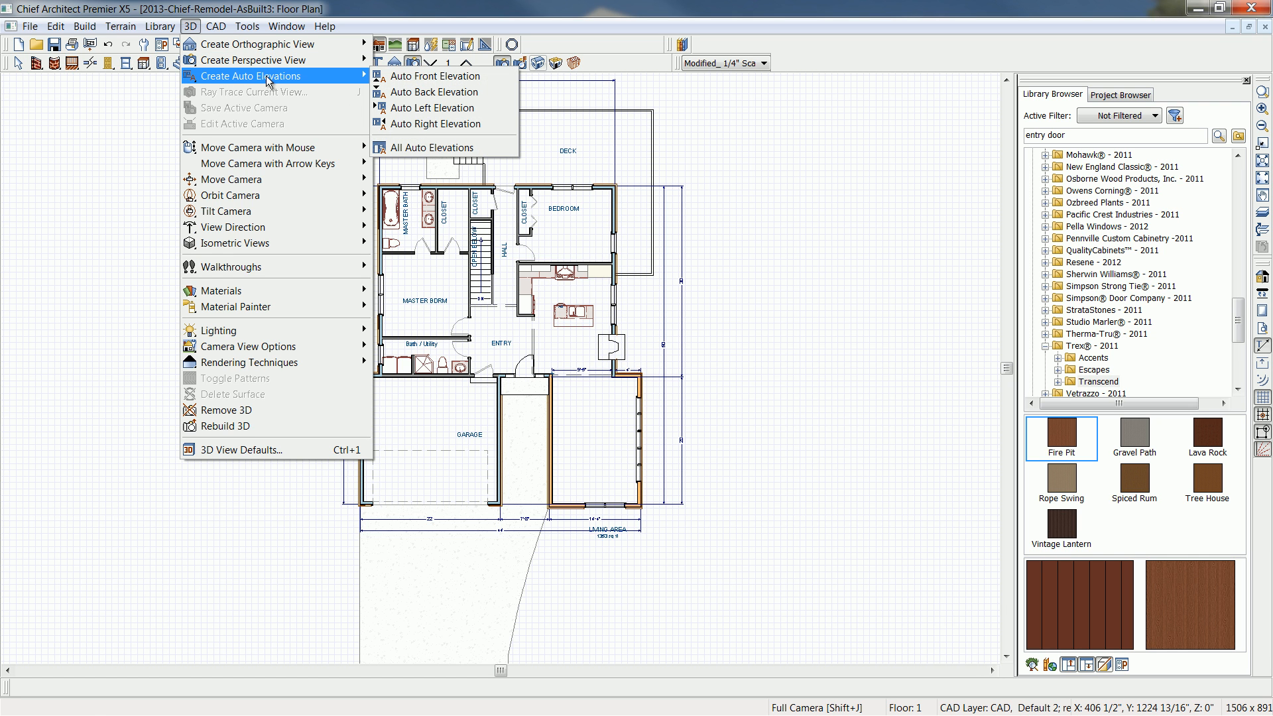
left_click(447, 150)
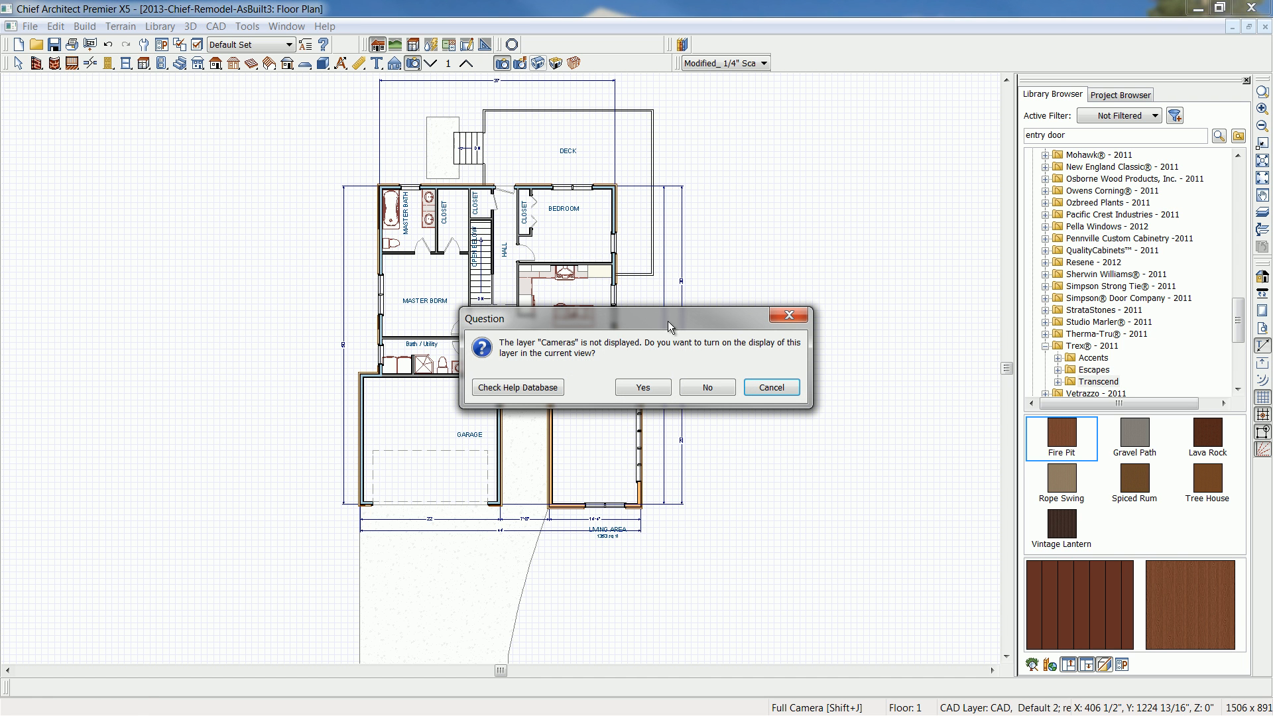
left_click(641, 386)
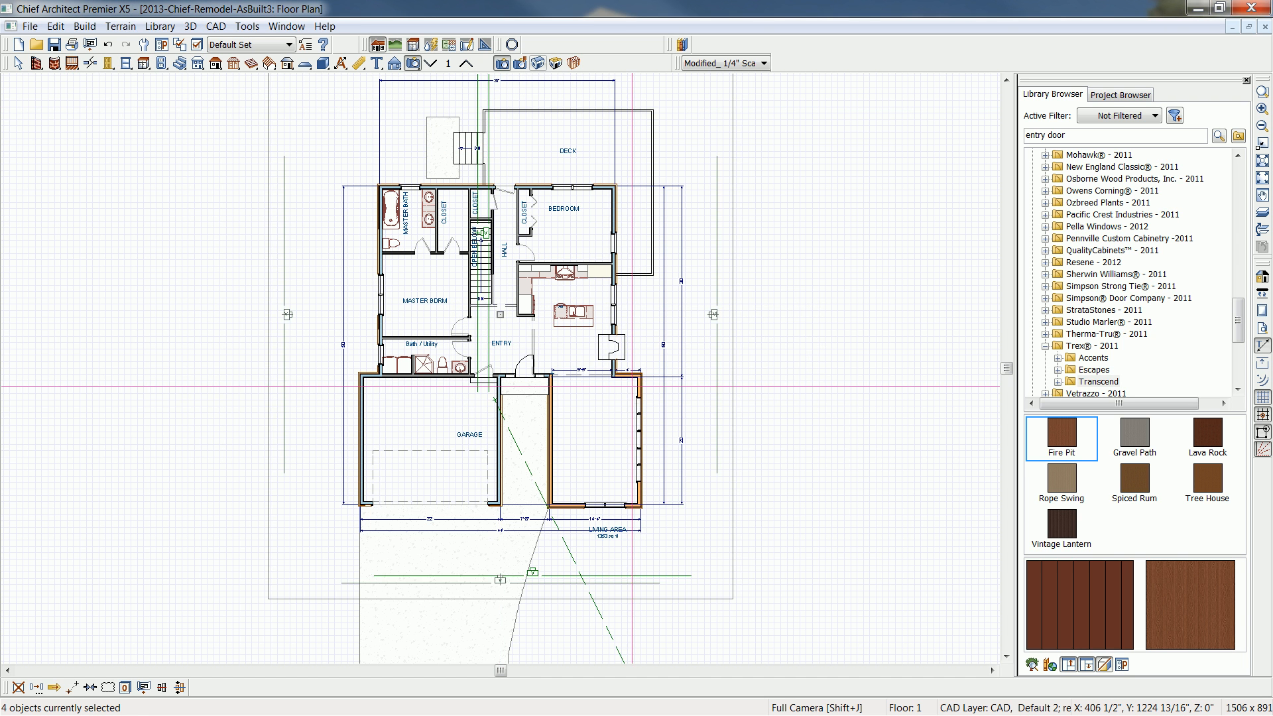
- Open the Exterior Elevation Right view from its camera symbol on the right side of the floor plan
middle_click_drag(631, 386, 637, 384)
key("shift+j")
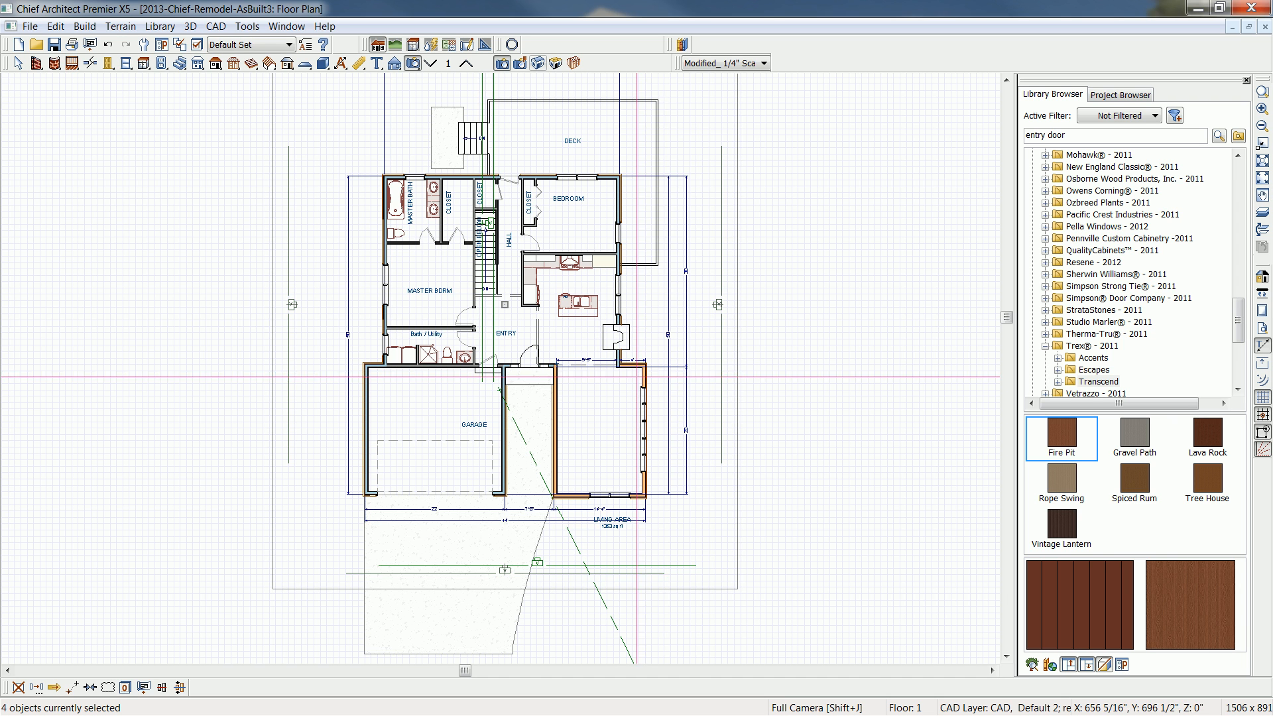
left_click(718, 305)
left_click_drag(719, 304, 720, 304)
double_click(720, 305)
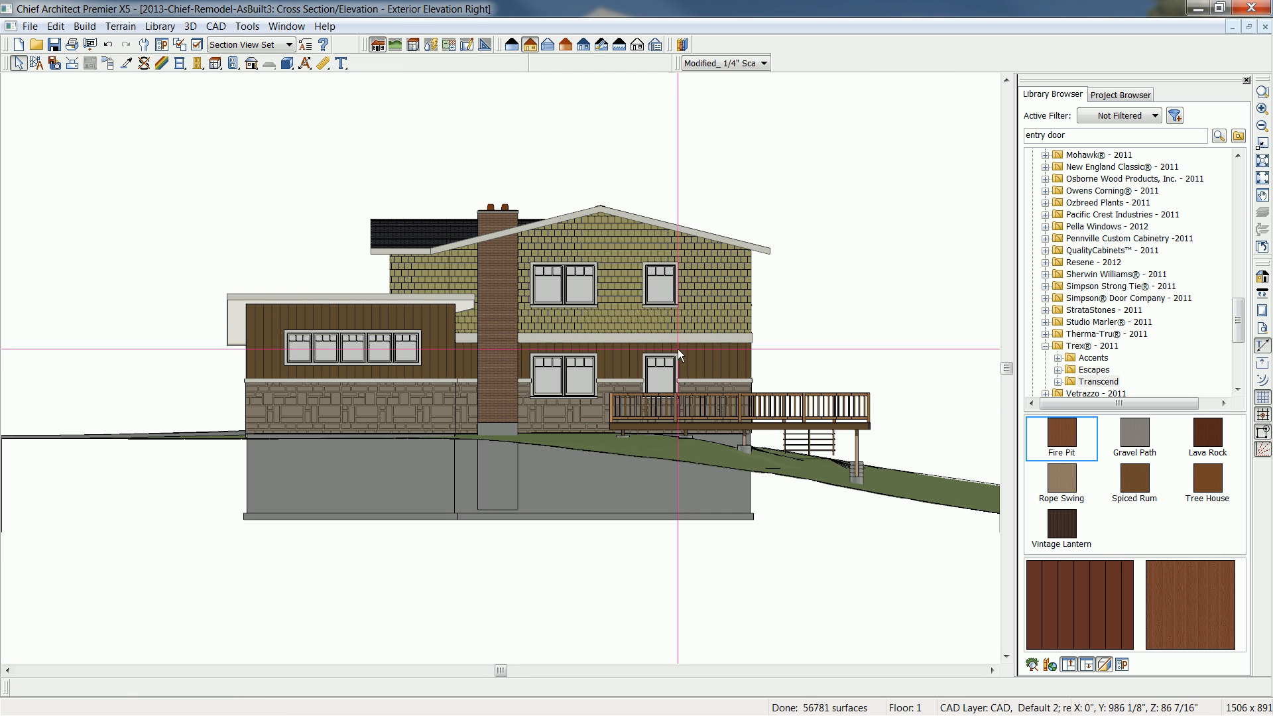
scroll(677, 349, "up", 1)
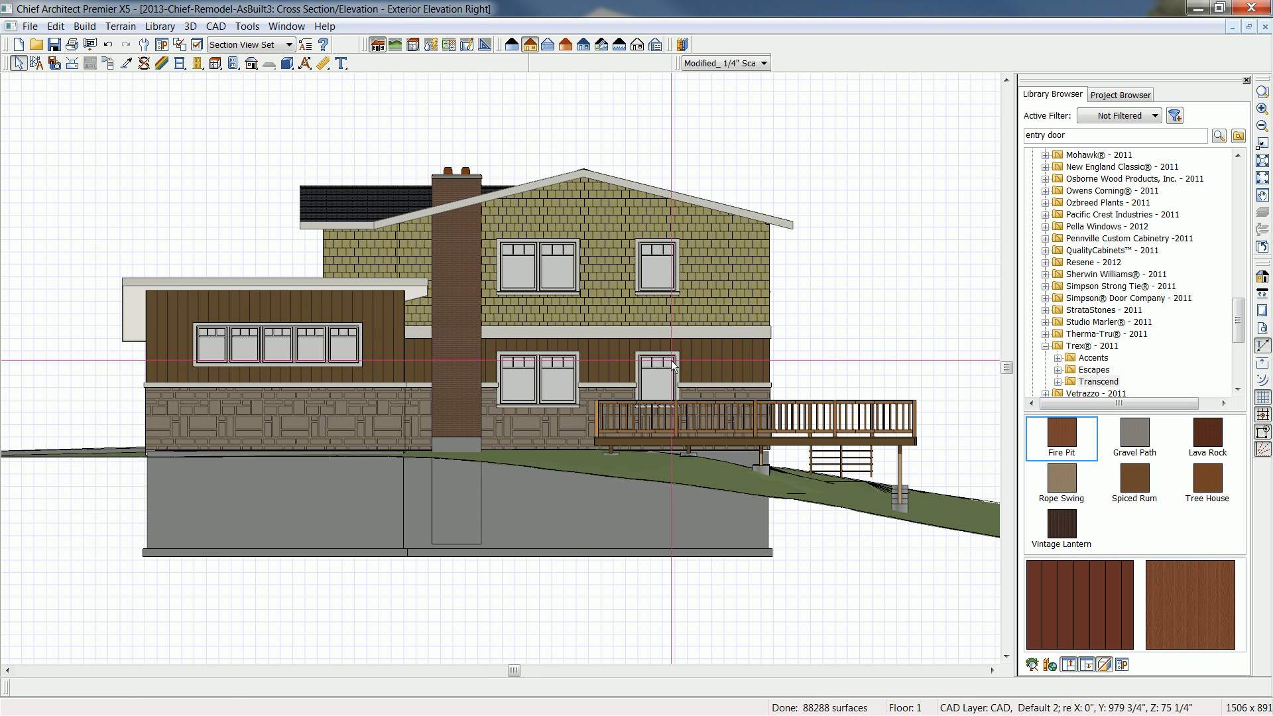
- Hide the library browser and turn off color in the right elevation to show it as a line drawing
left_click(1246, 80)
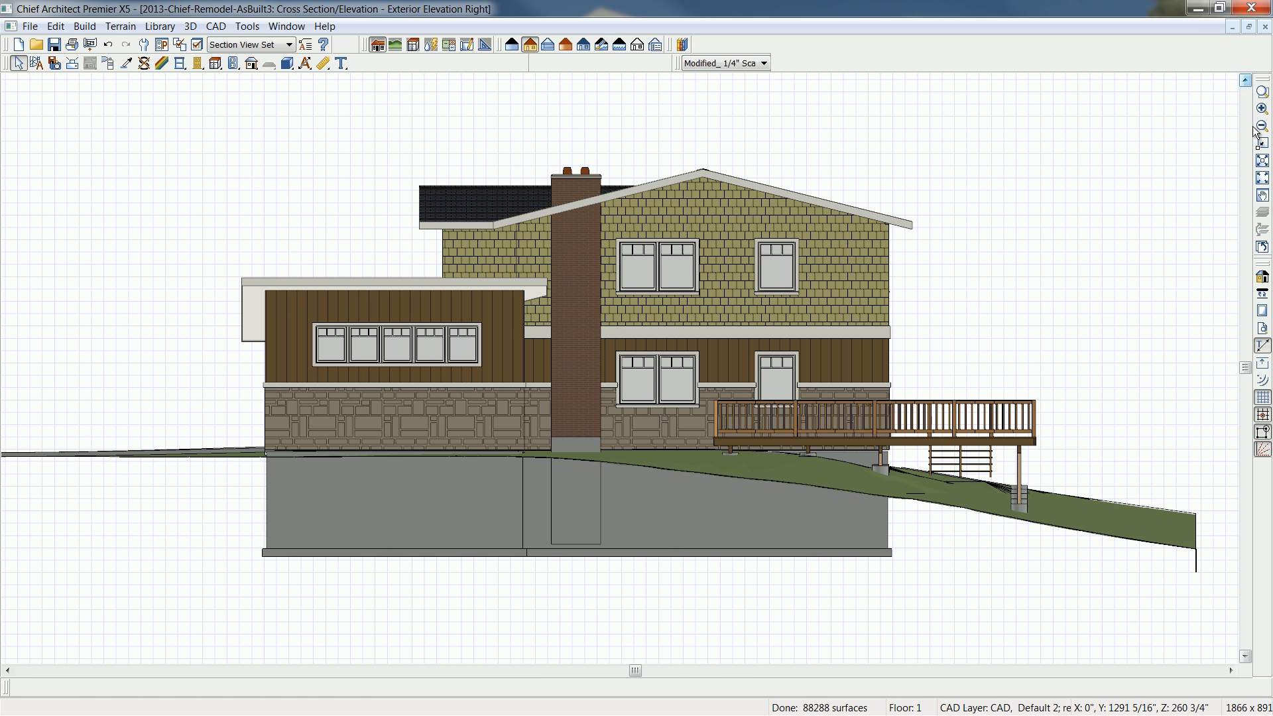
left_click(1263, 280)
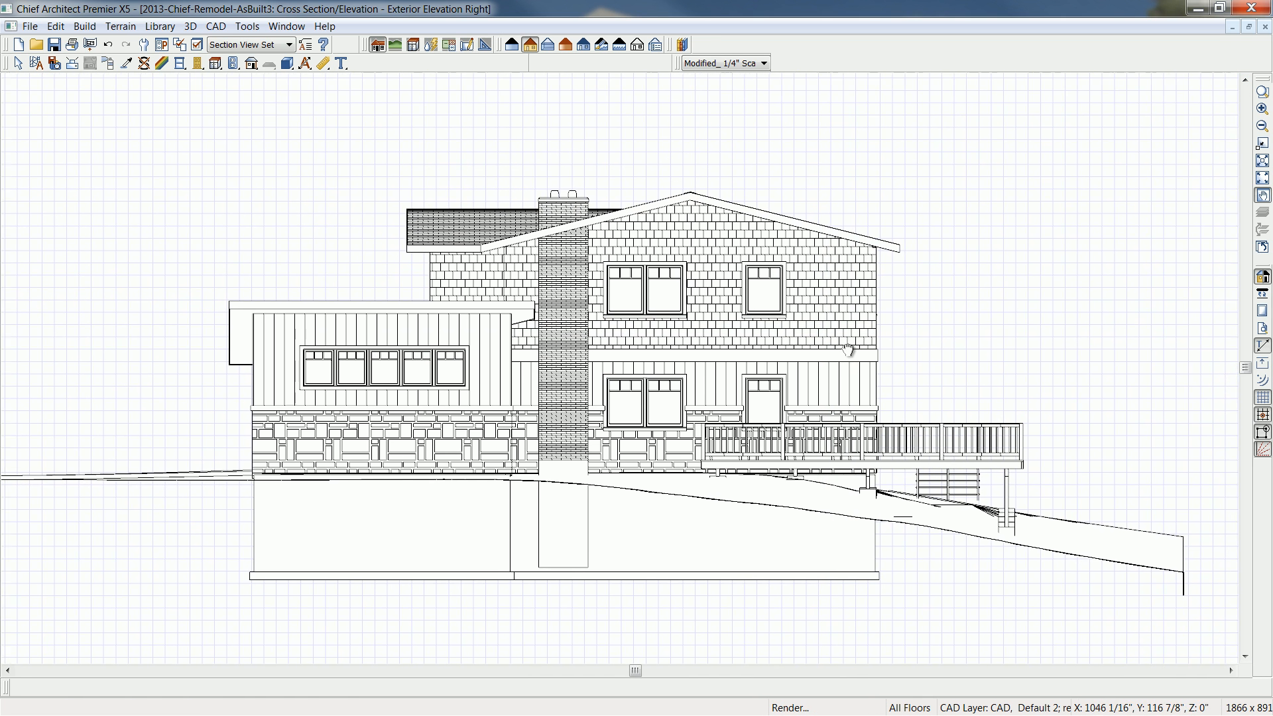
scroll(788, 314, "up", 1)
scroll(788, 314, "up", 1)
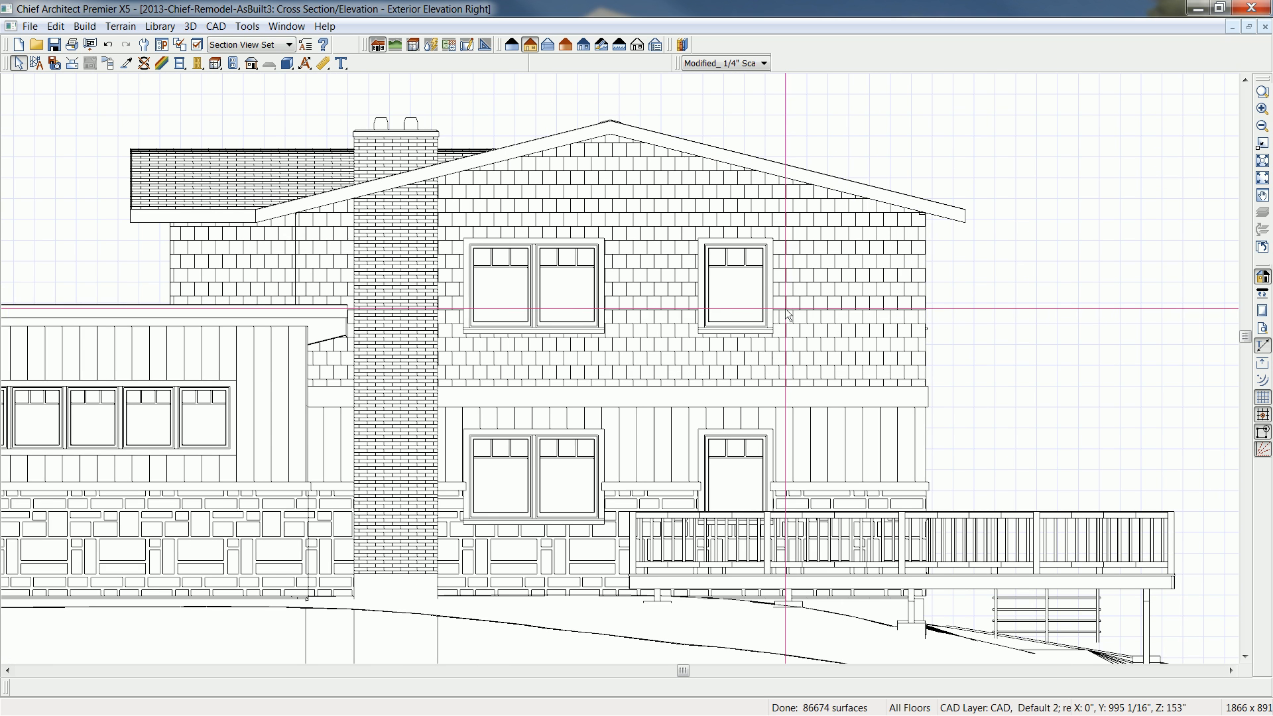
middle_click_drag(886, 383, 887, 375)
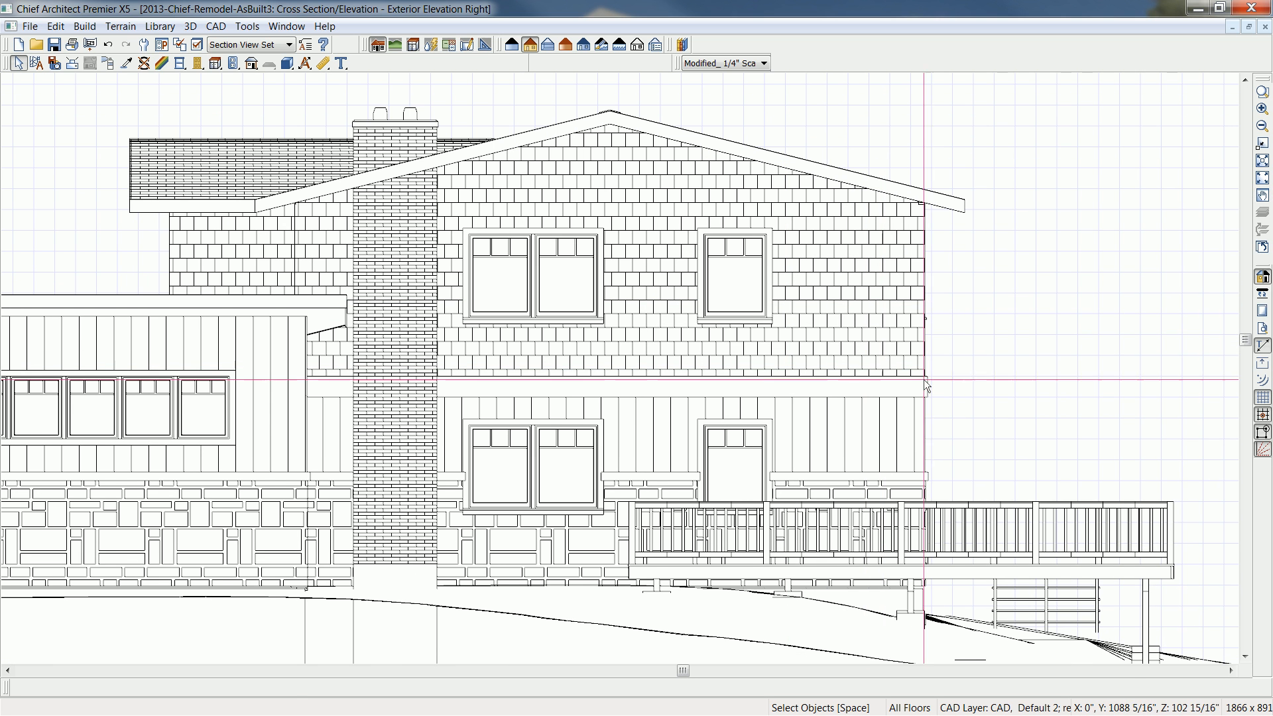
- Examine the proposed elevations and alternative roof options on sheet A-5 of 2013-Chief-Remodel-After.pdf, then return to Chief Architect
key("alt+Tab")
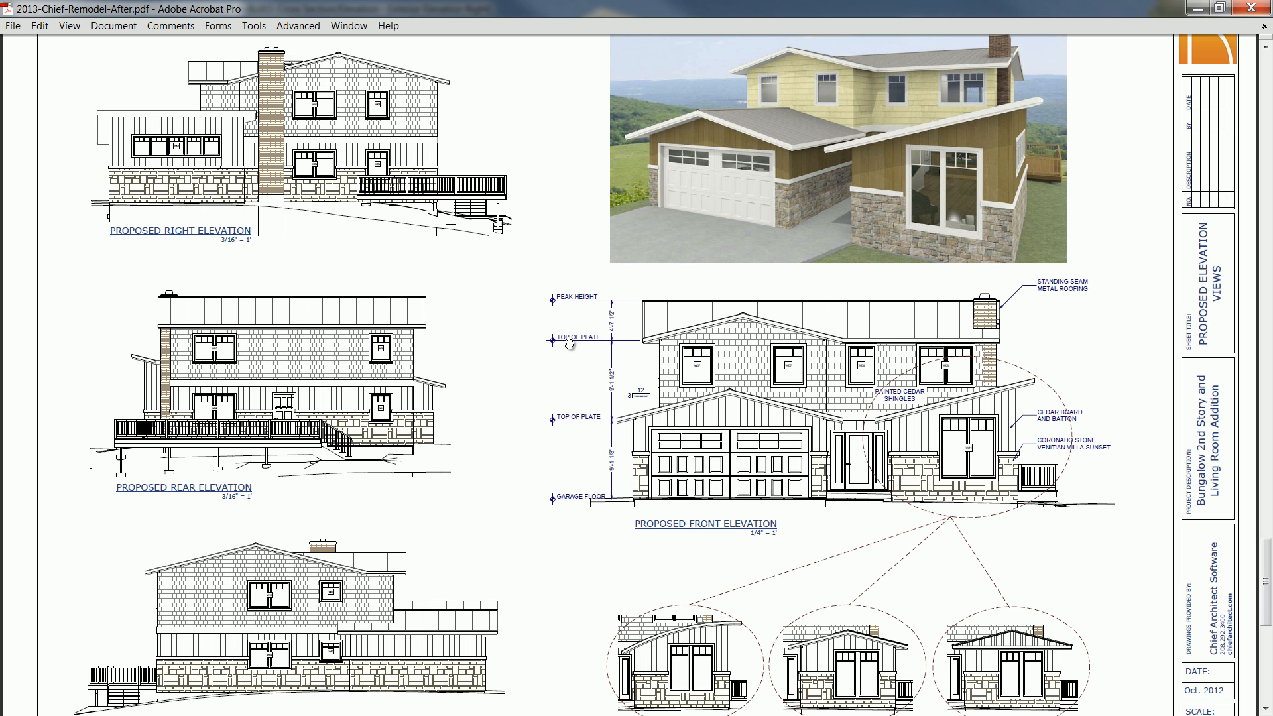
left_click_drag(952, 562, 950, 496)
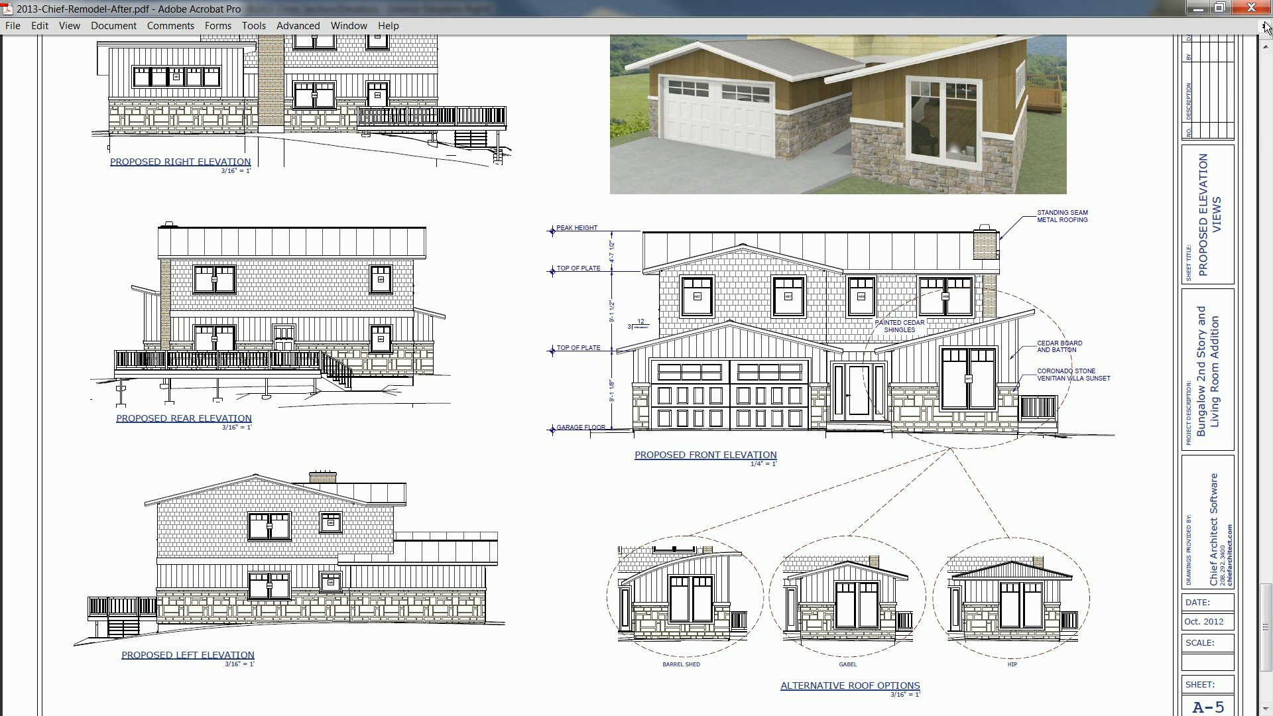
left_click(1197, 10)
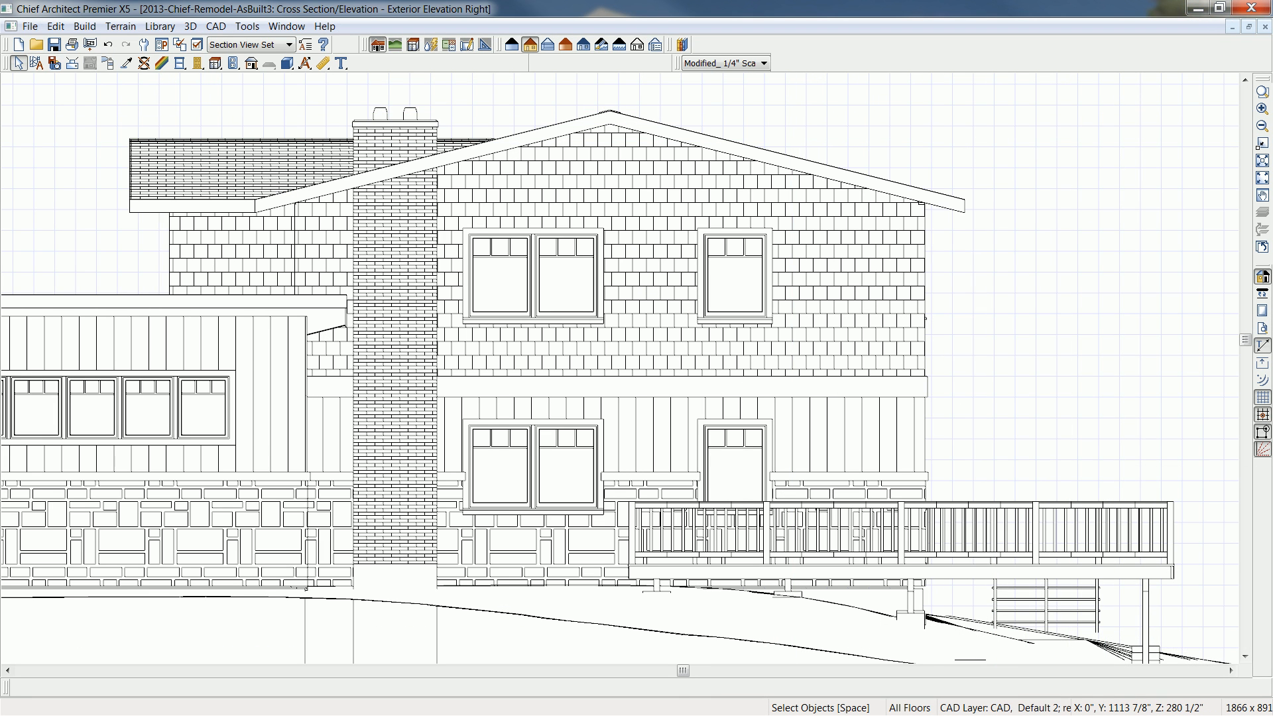
- Create a new layout for the remodel's elevation drawings
left_click(30, 26)
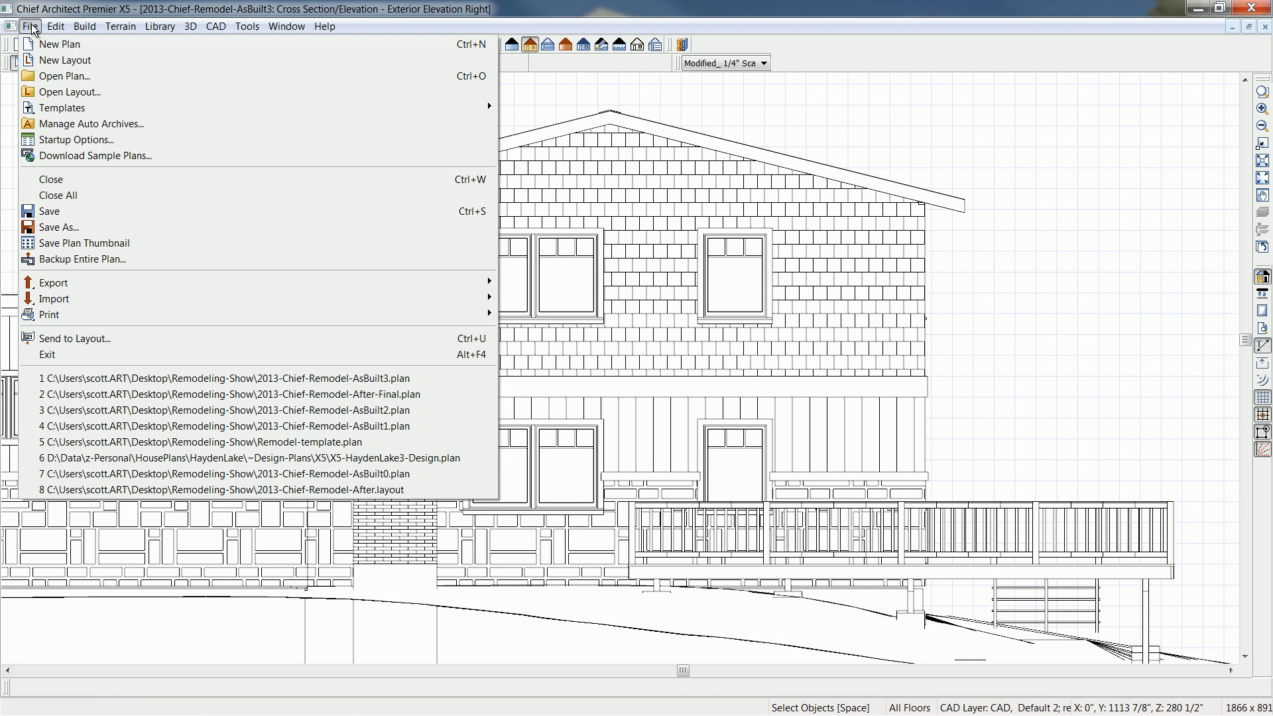
left_click(43, 61)
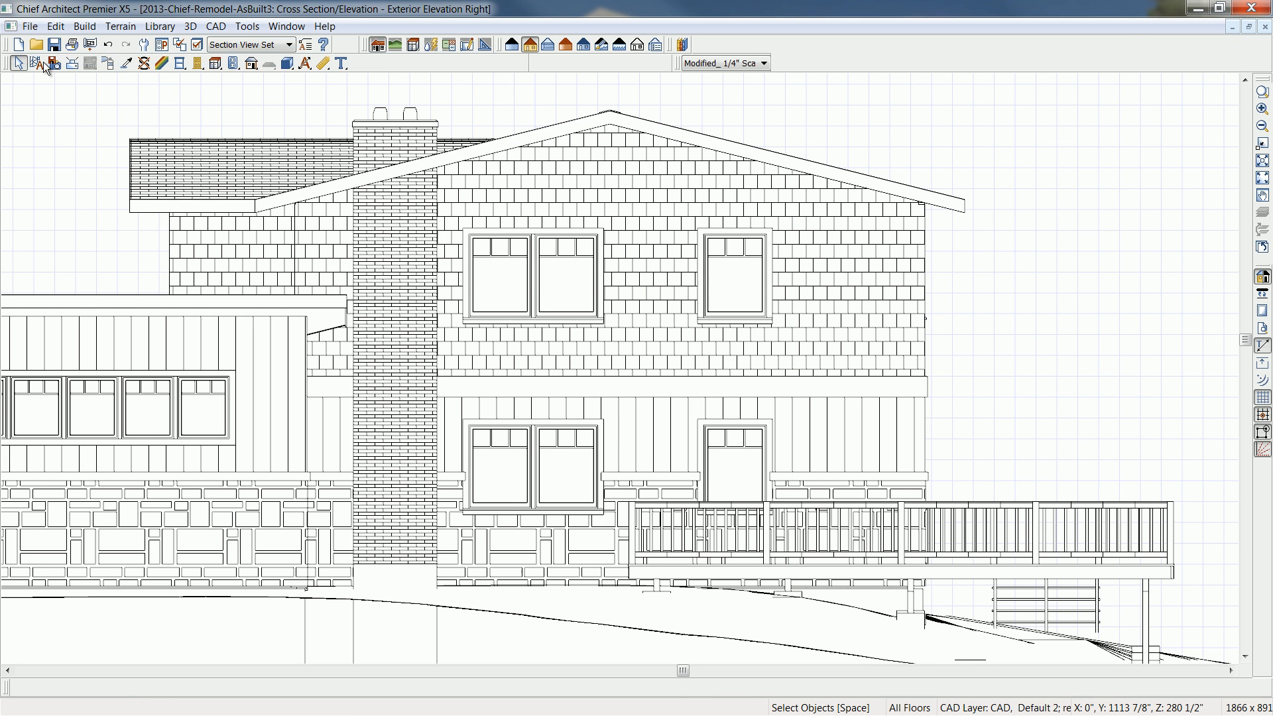
scroll(600, 361, "down", 2)
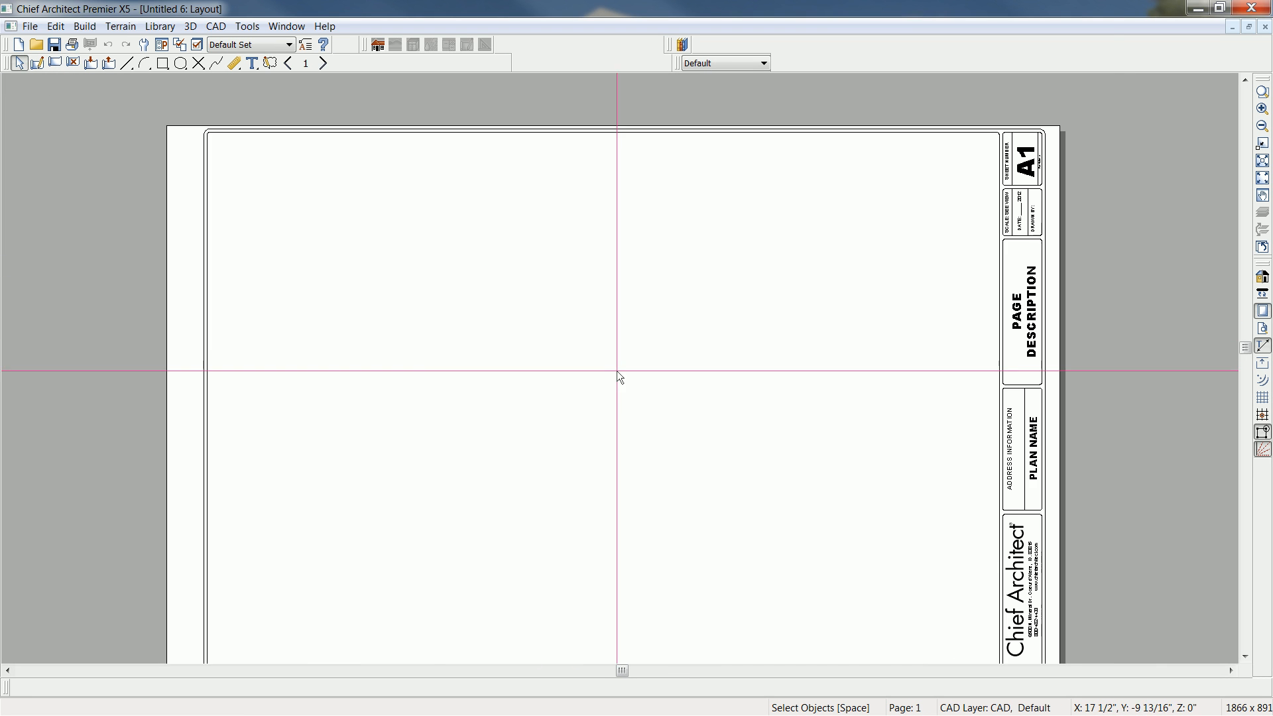
middle_click_drag(618, 370, 612, 322)
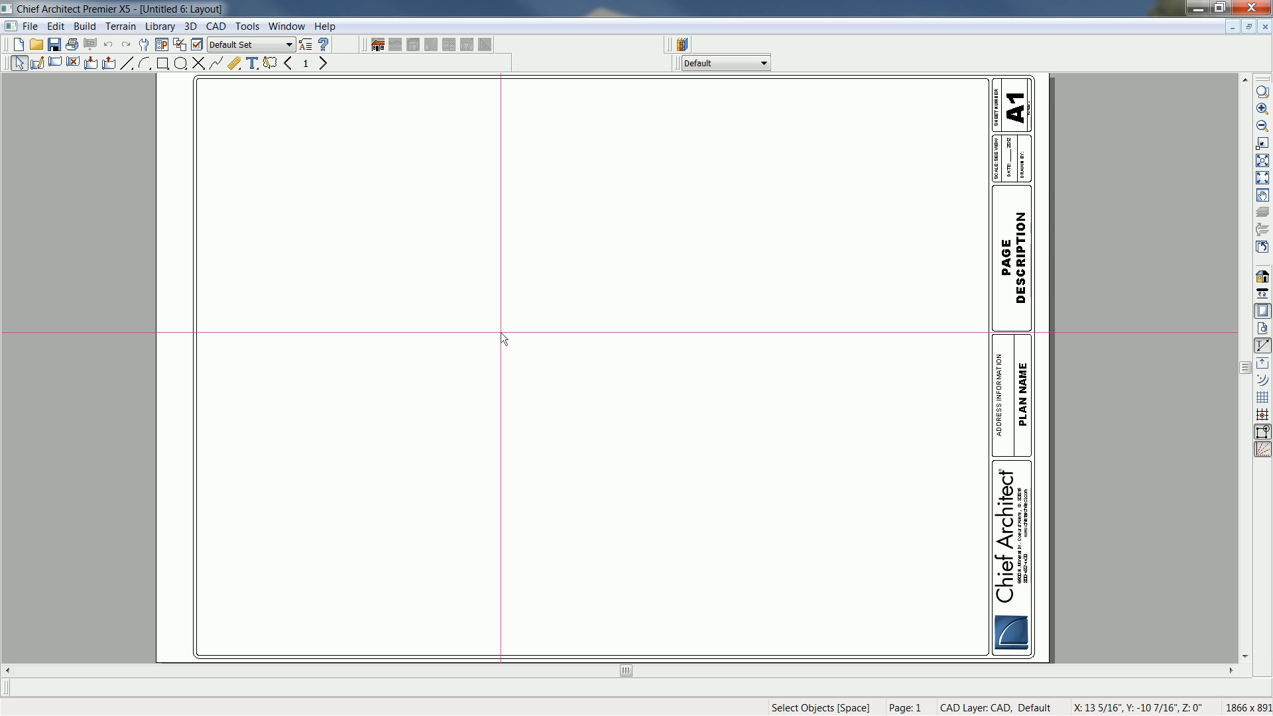
- Send the entire Exterior Elevation Right view to layout page 1 at a scale of 1/4 in = 1 ft
left_click(288, 27)
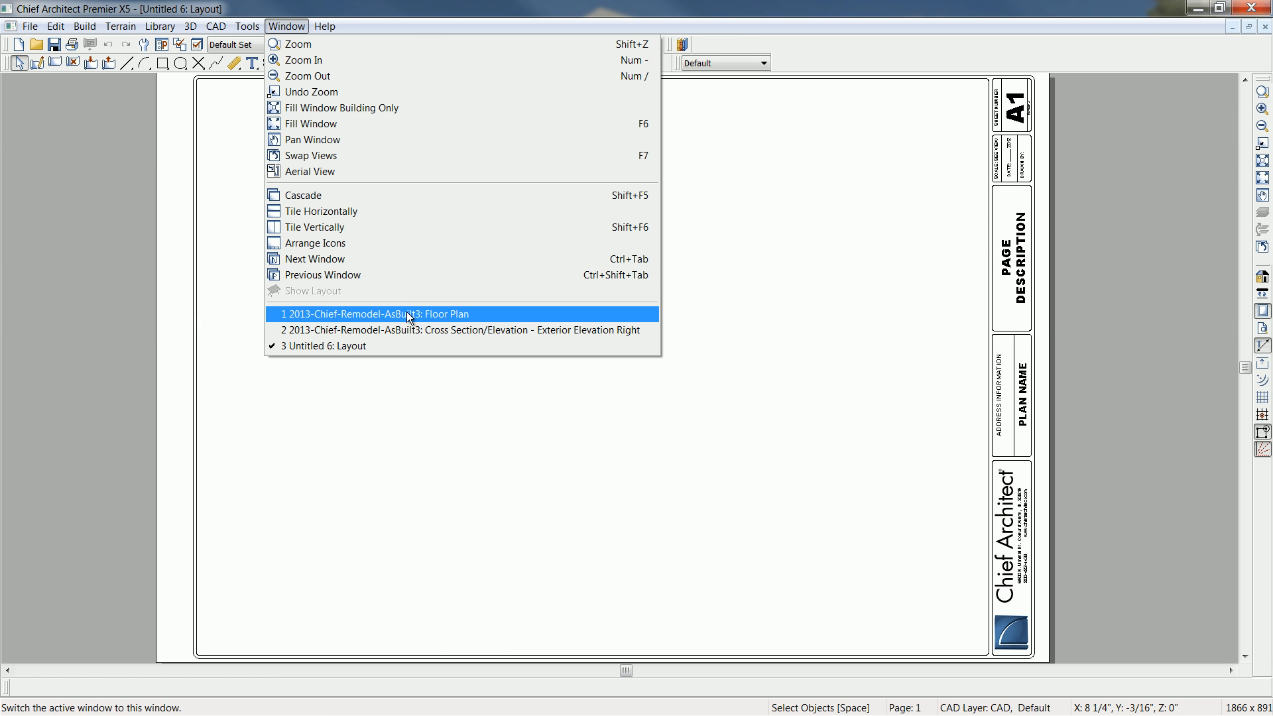
left_click(413, 329)
mouse_move(413, 328)
middle_mouse_down()
mouse_move(375, 337)
mouse_move(468, 328)
middle_mouse_up()
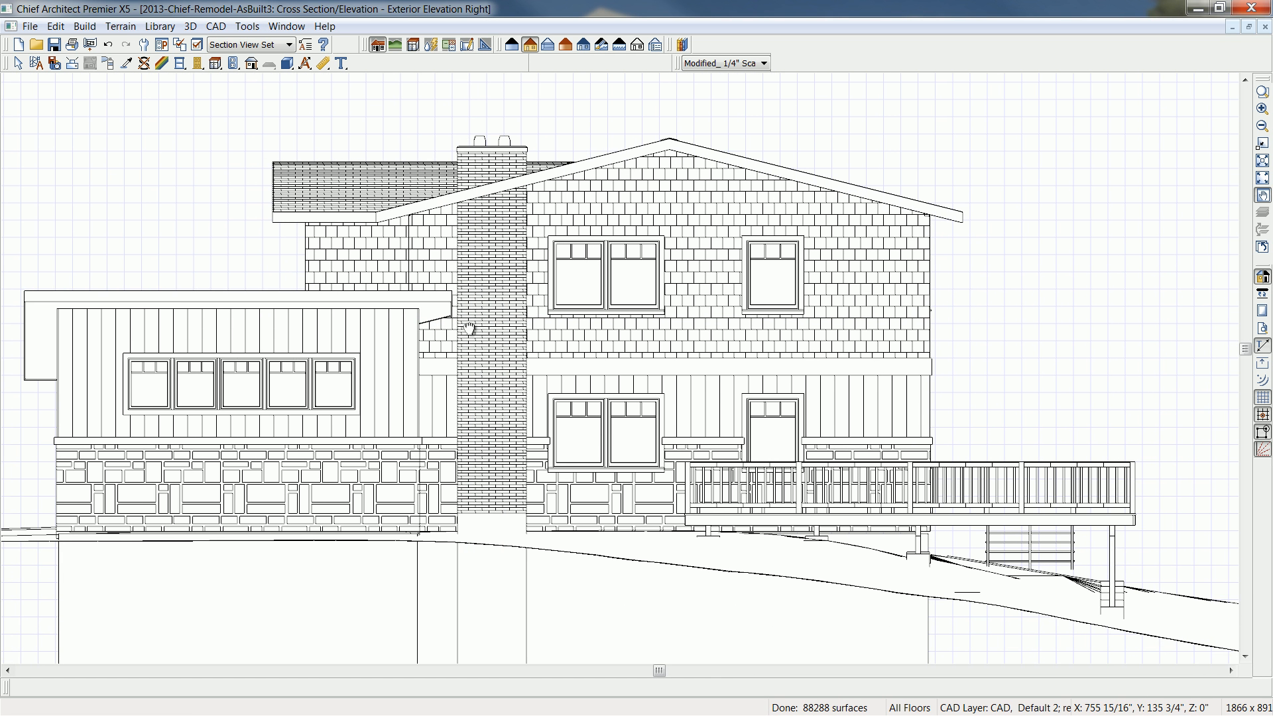
left_click(30, 26)
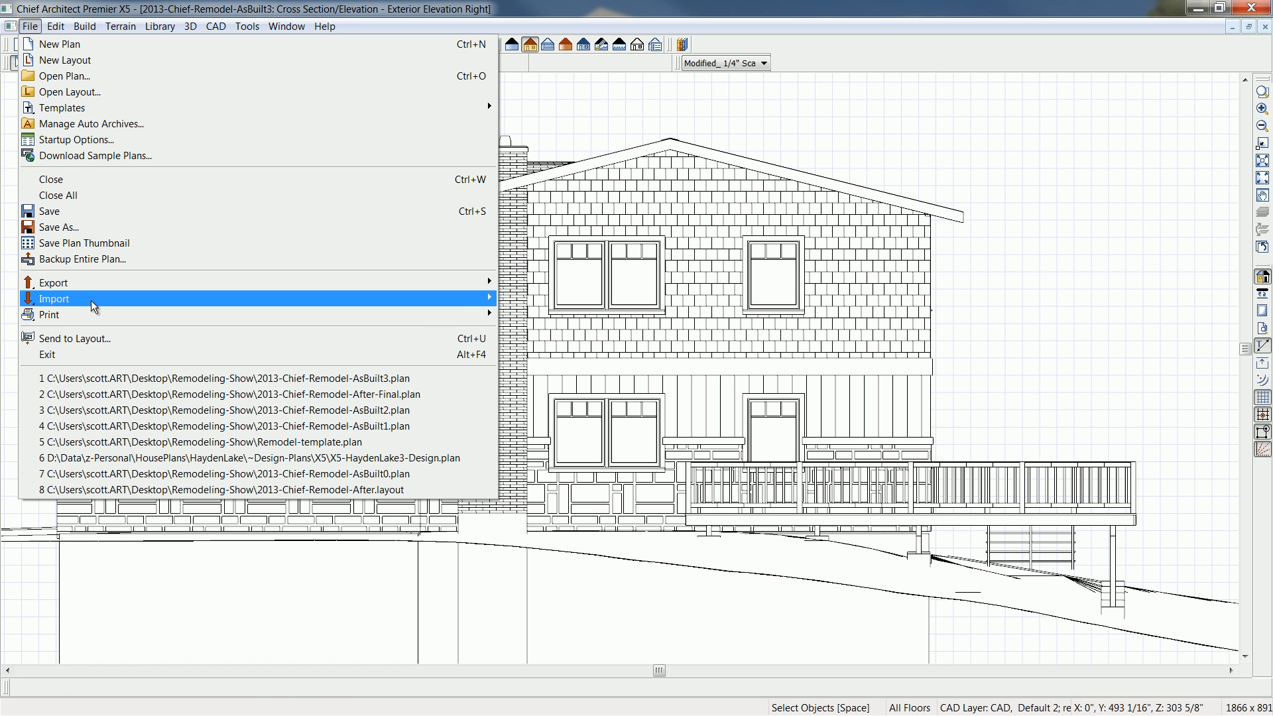
left_click(105, 340)
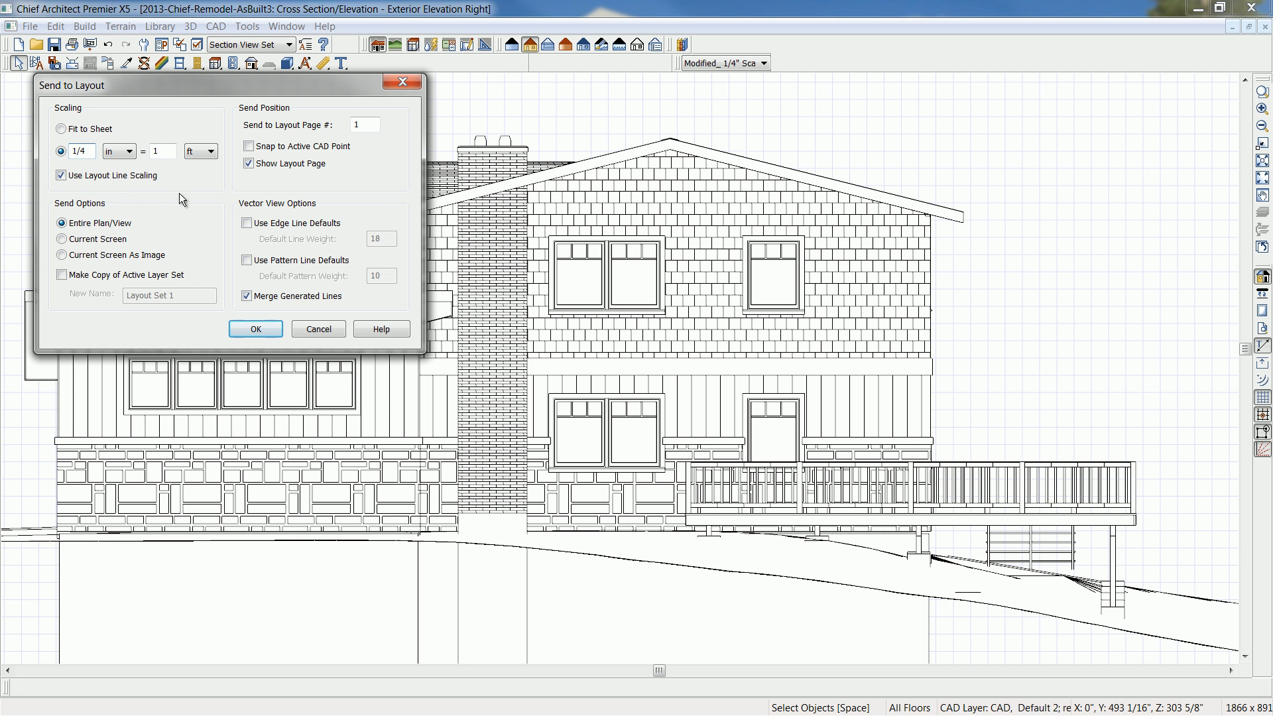
left_click(256, 329)
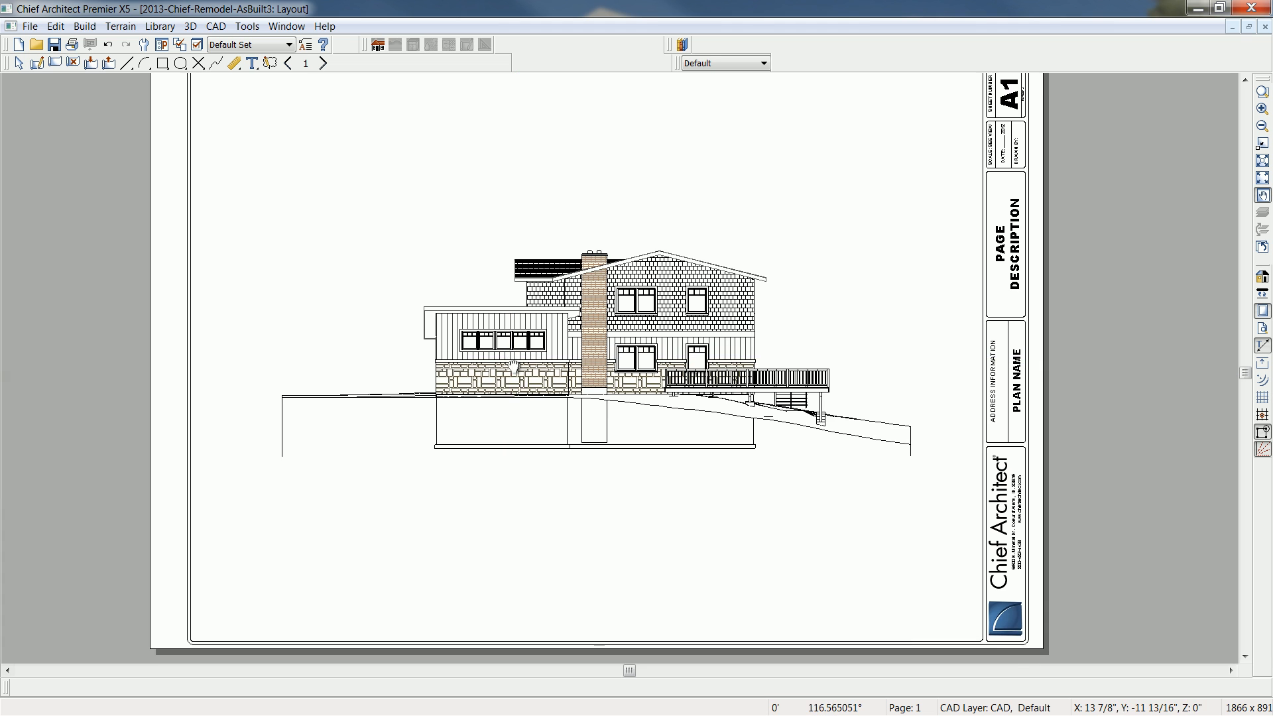
- Select the right elevation's layout box on page 1 and open its linked elevation view
scroll(586, 380, "up", 2)
scroll(586, 381, "up", 1)
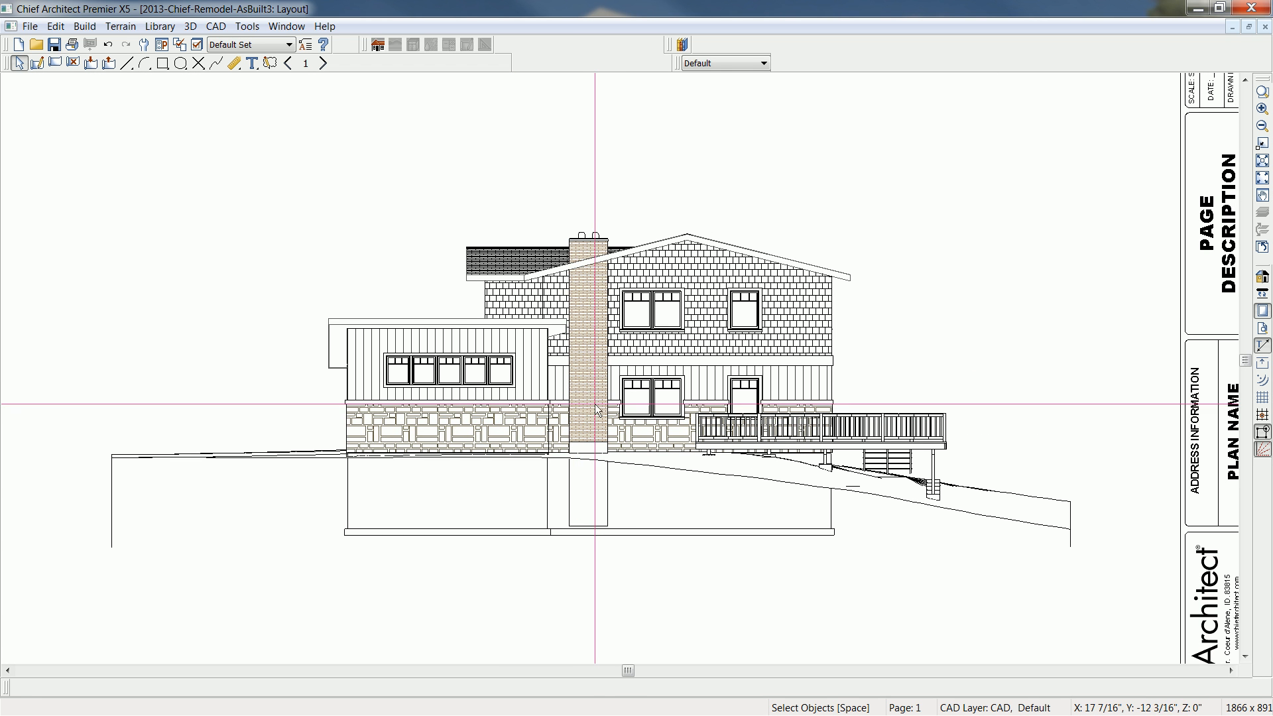
scroll(605, 397, "up", 1)
left_click(606, 397)
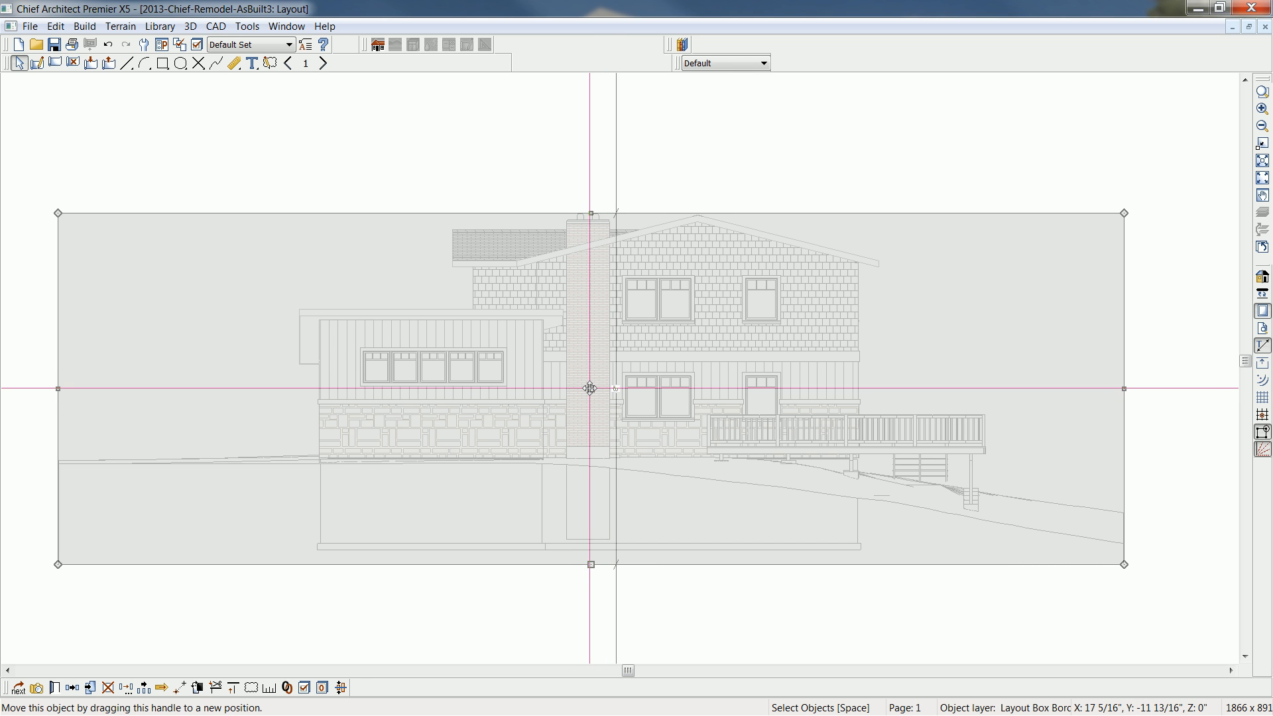
double_click(590, 388)
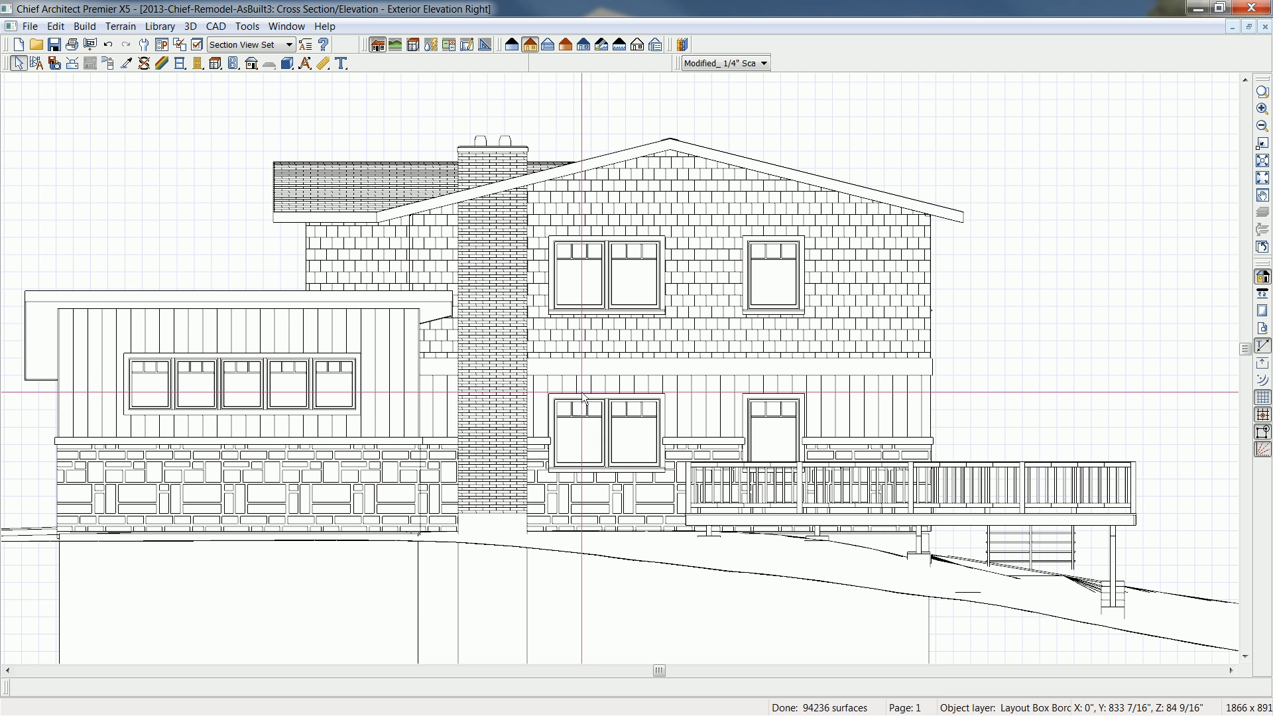
- Delete the single second-floor window above the deck in the right elevation and close the view to update the layout
left_click(765, 304)
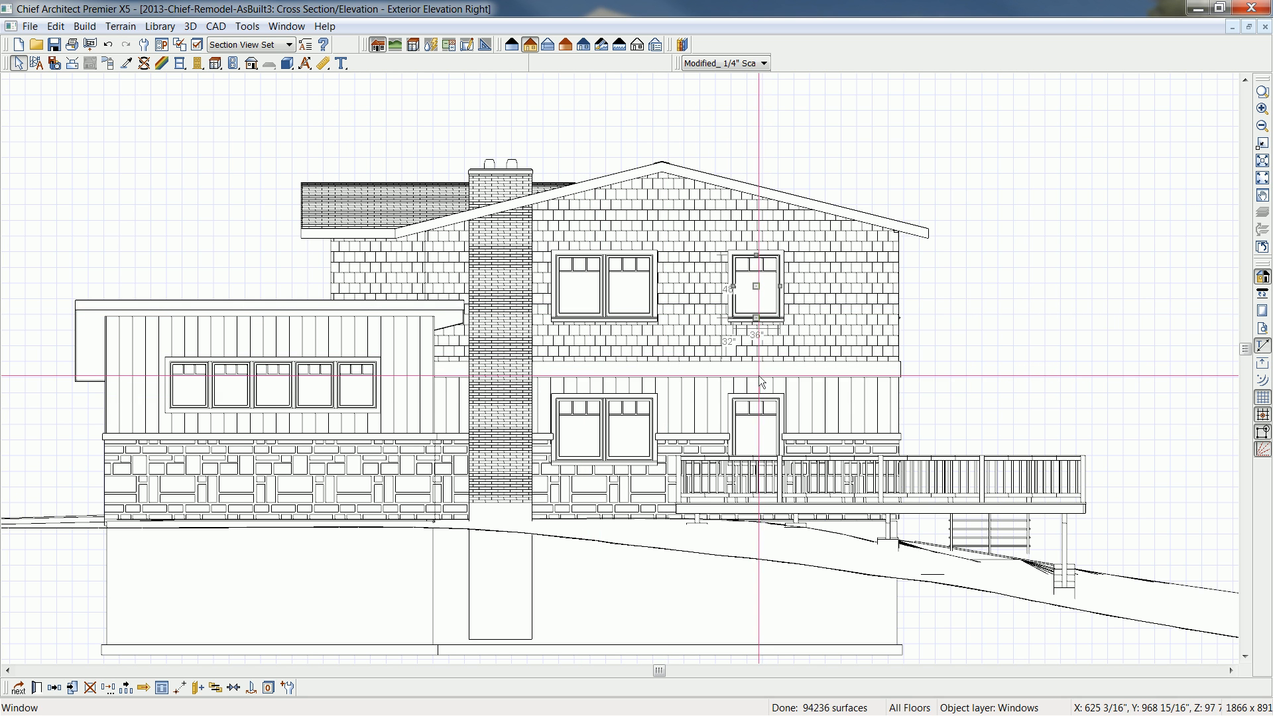
left_click_drag(756, 316, 755, 326)
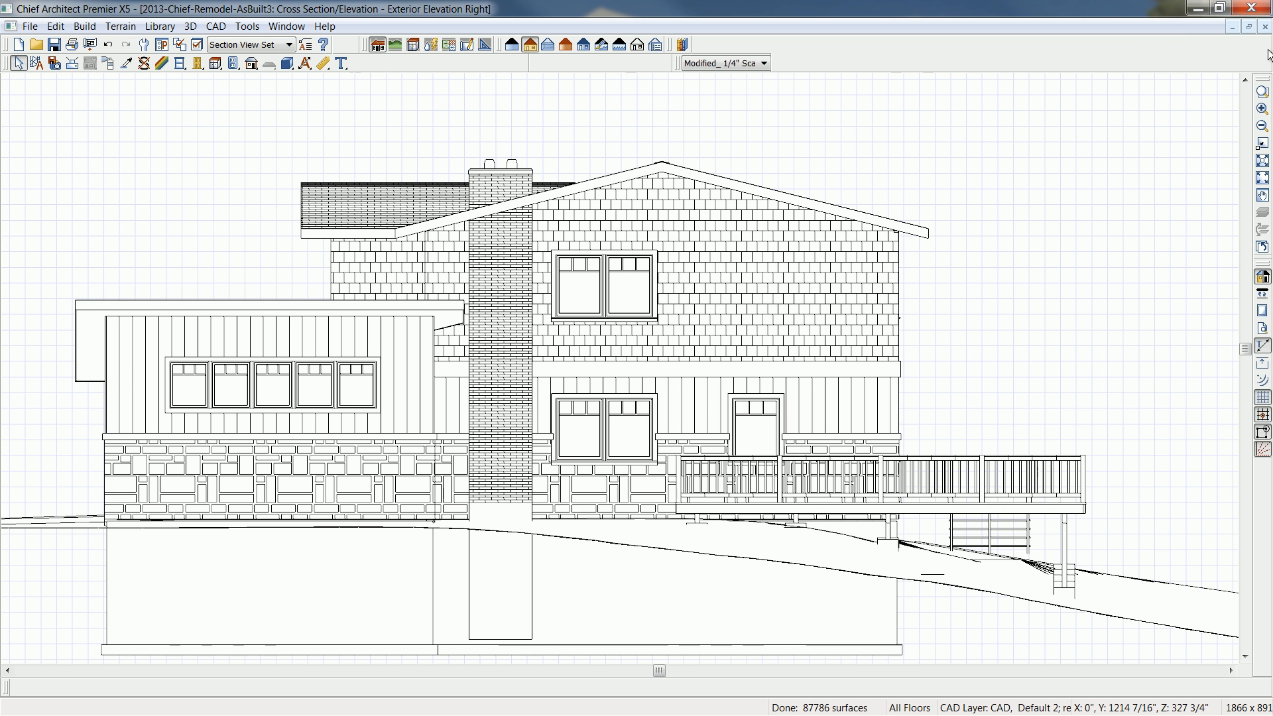
left_click(1265, 27)
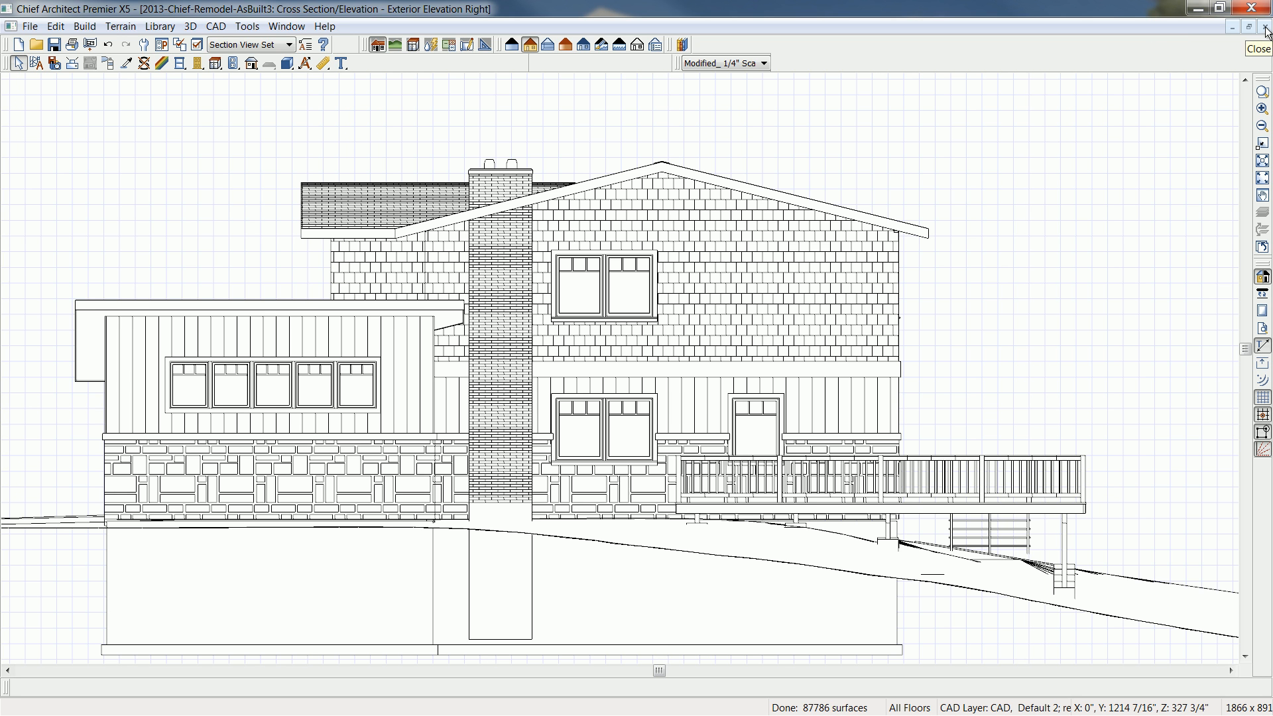
left_click(701, 401)
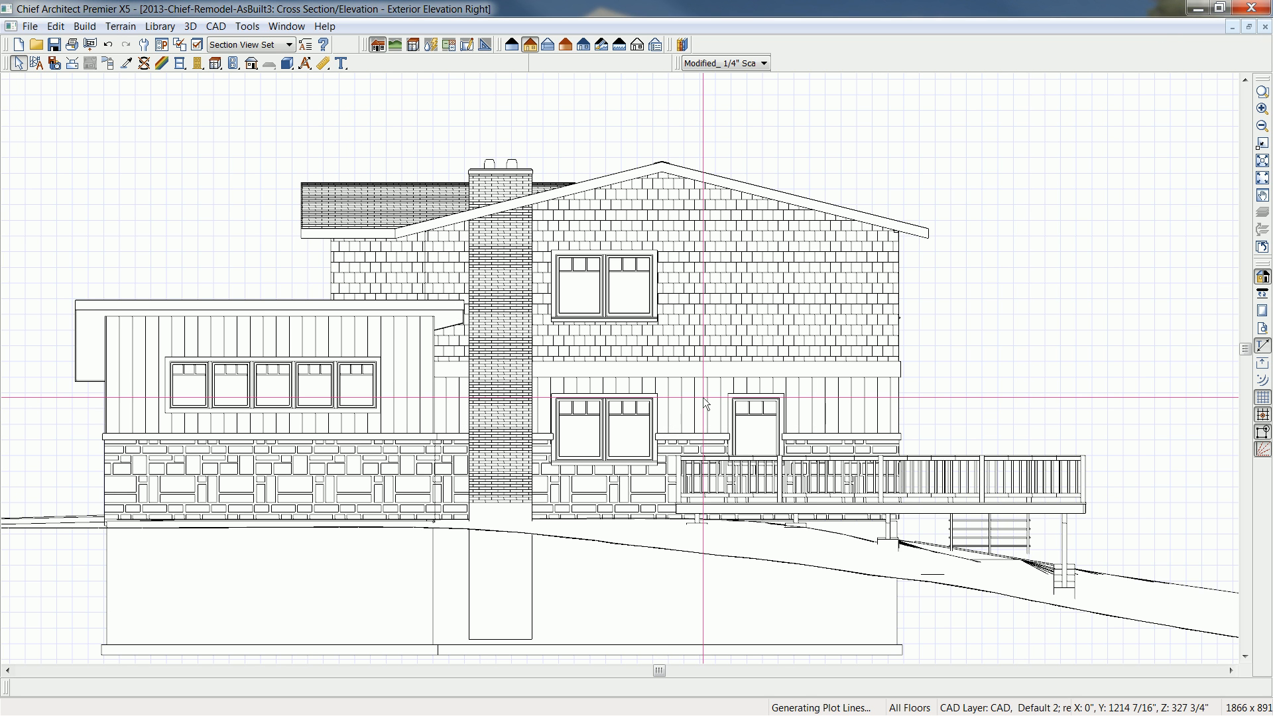
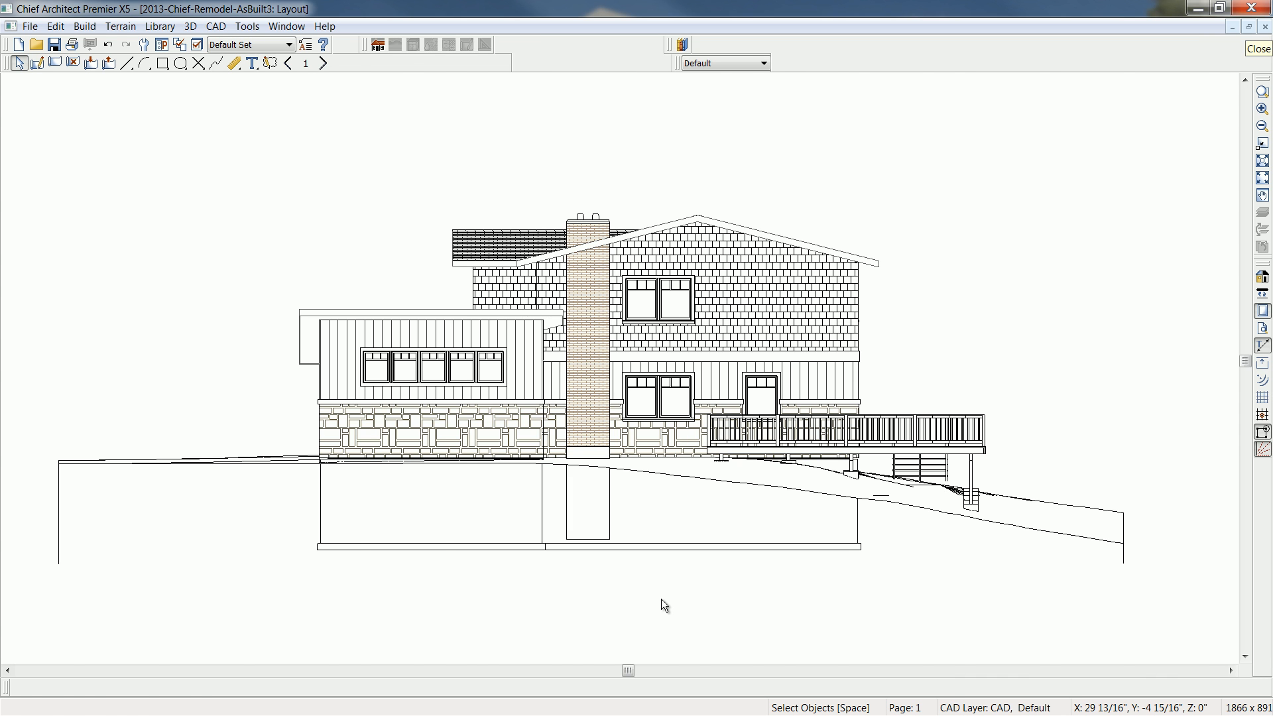
- Bring up the finished remodel's annotated front elevation and examine its materials and height callouts
key("ctrl+Tab")
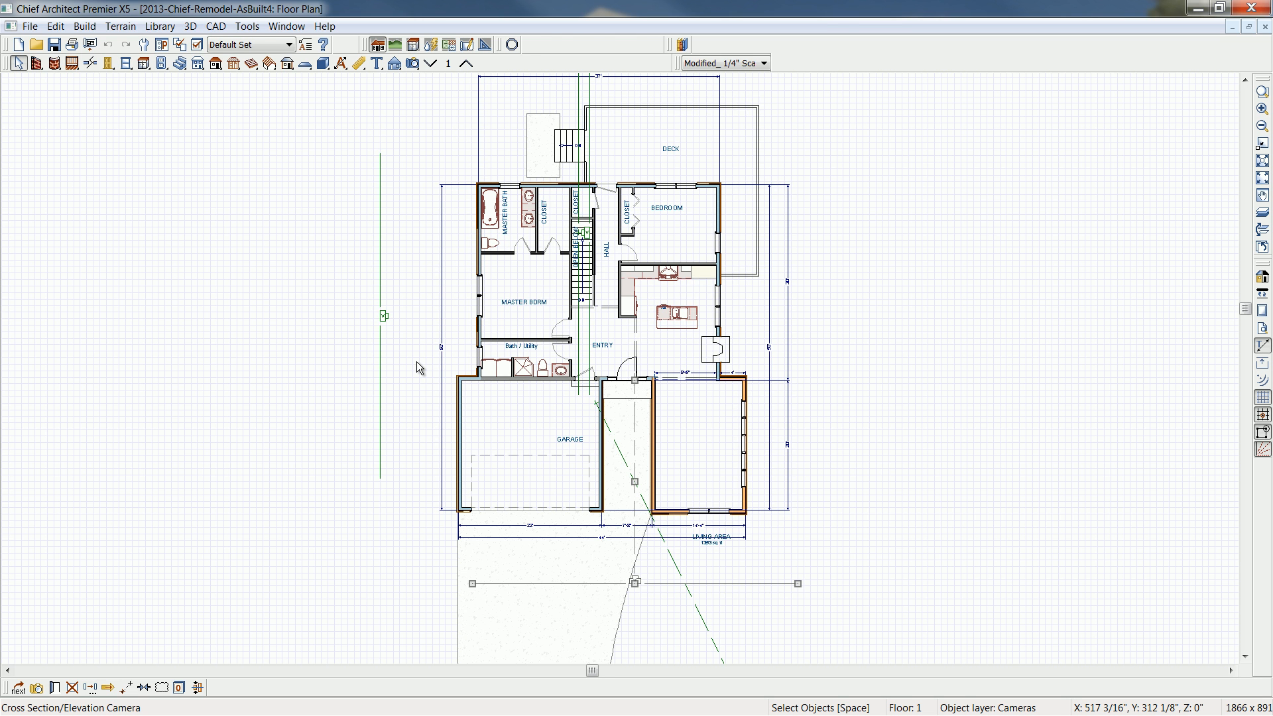
key("ctrl+Tab")
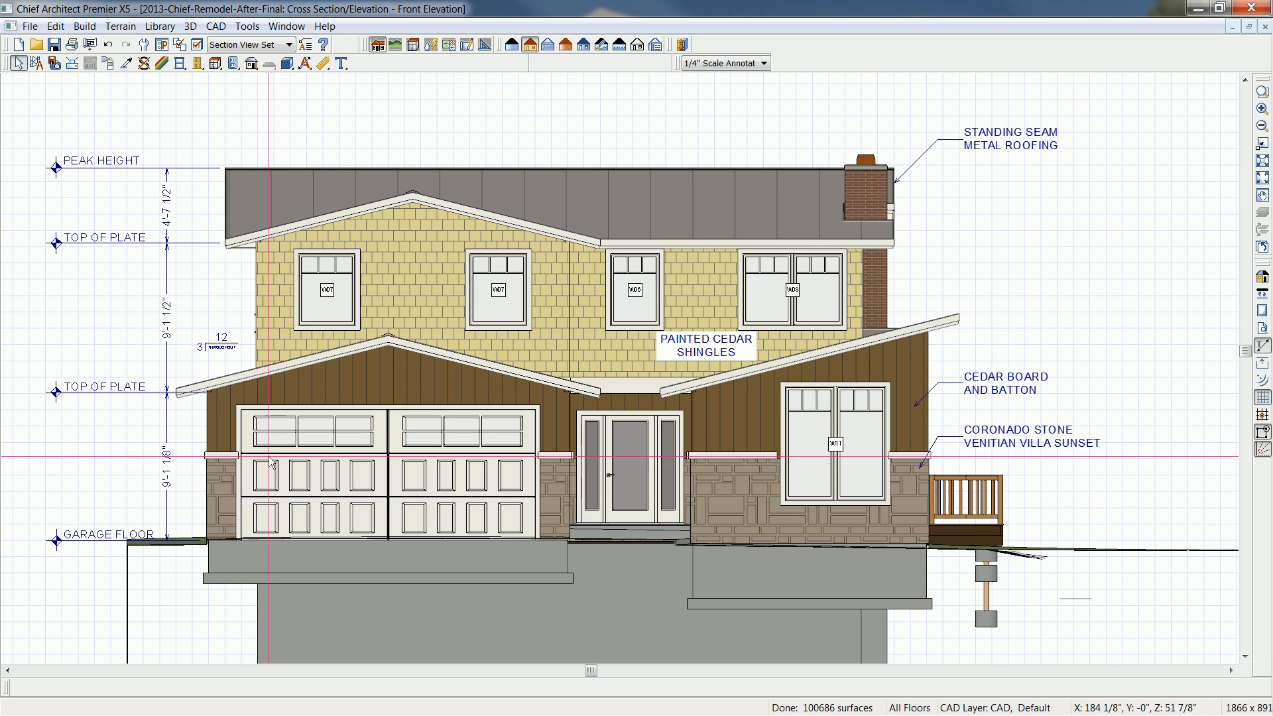
middle_click_drag(131, 420, 183, 399)
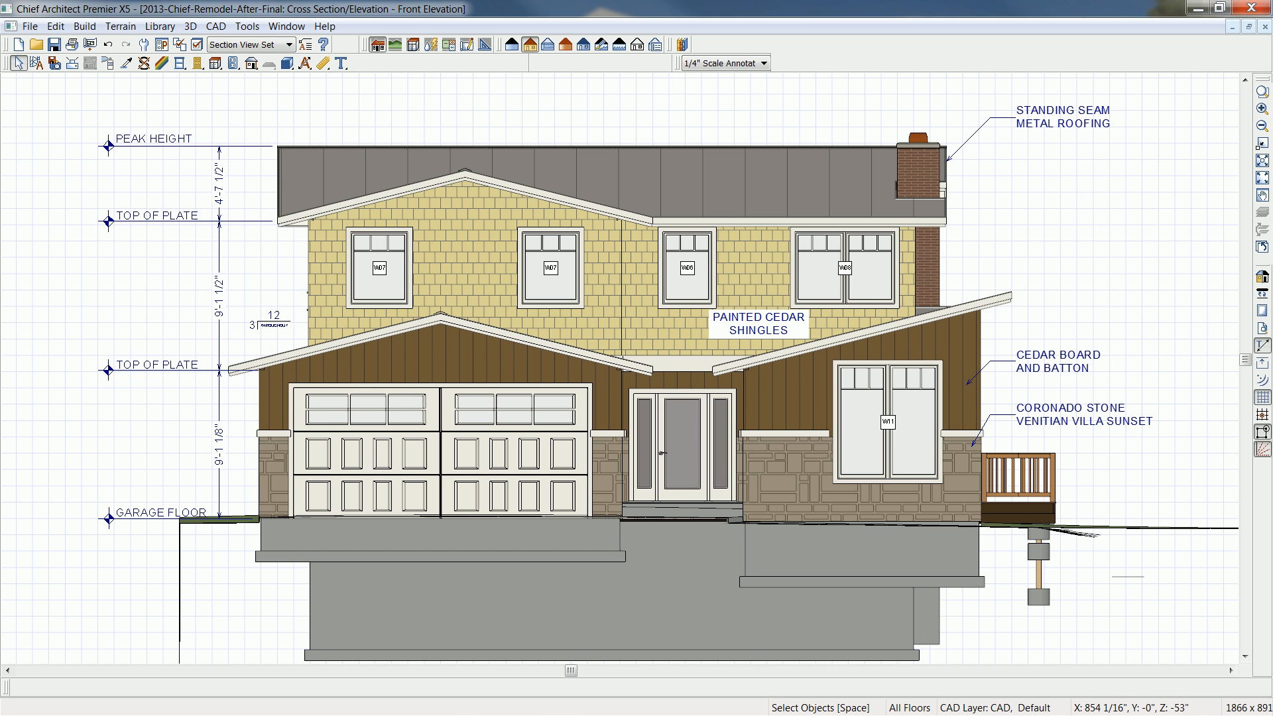
- Switch to Adobe Acrobat Pro and review the proposed elevation, foundation and roof, and floor plan sheets in 2013-Chief-Remodel-After.pdf
key("alt+Tab")
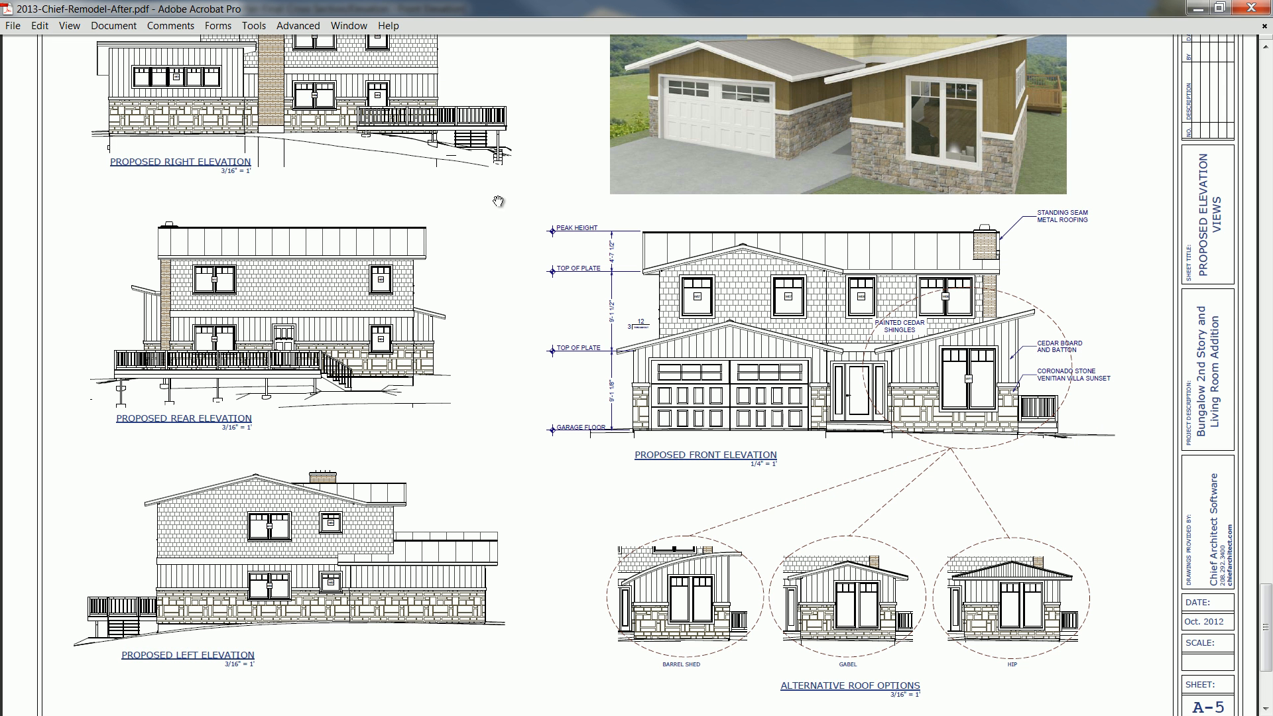
left_click_drag(530, 161, 542, 271)
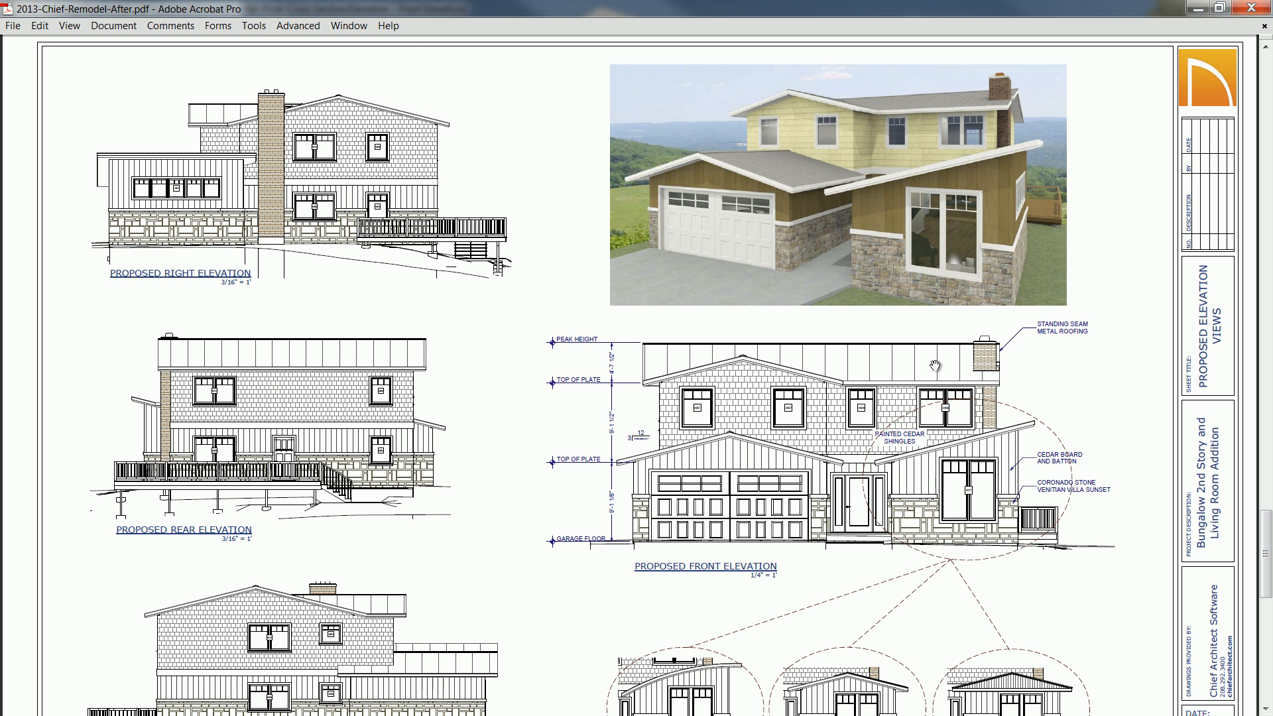
key("Left")
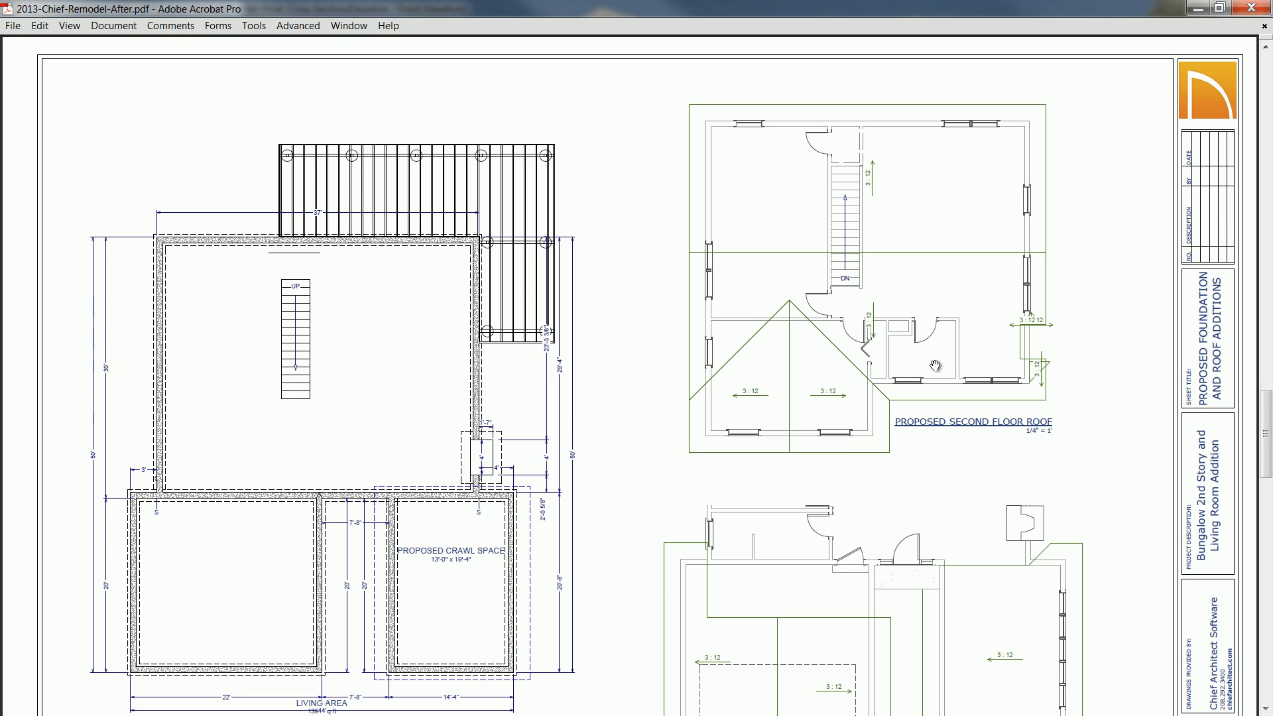
key("Left")
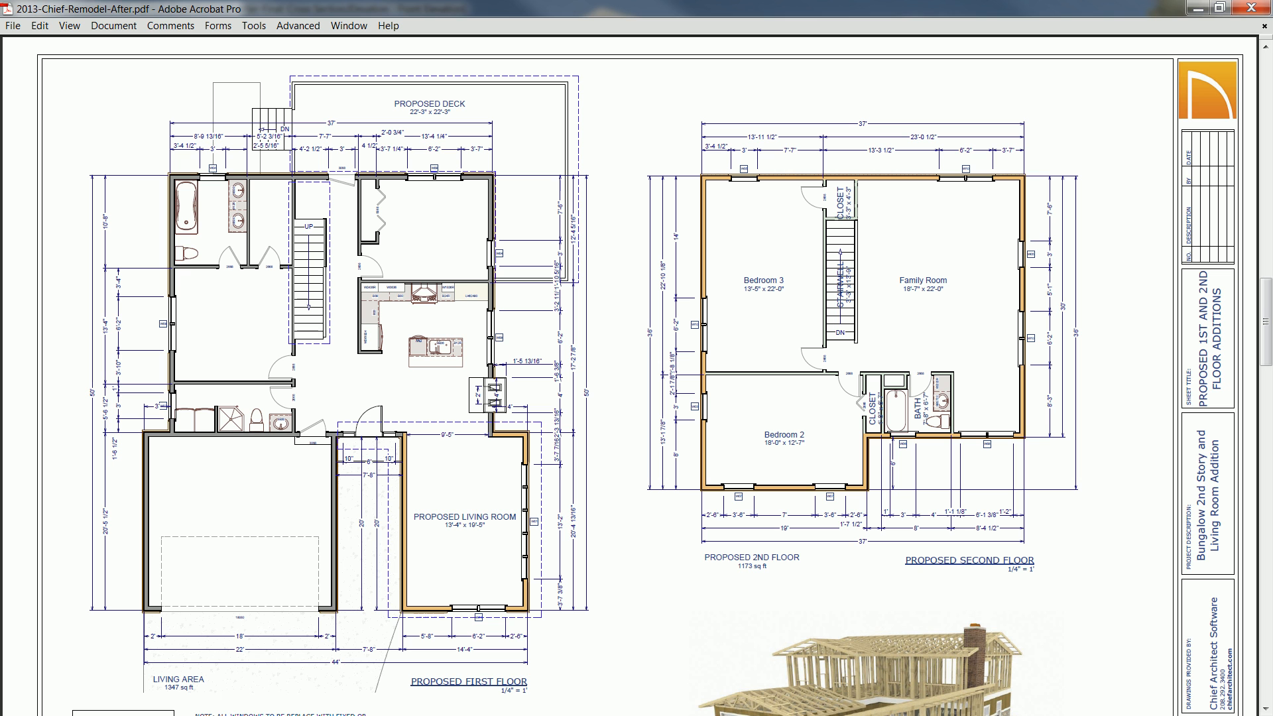
left_click_drag(1266, 335, 1267, 406)
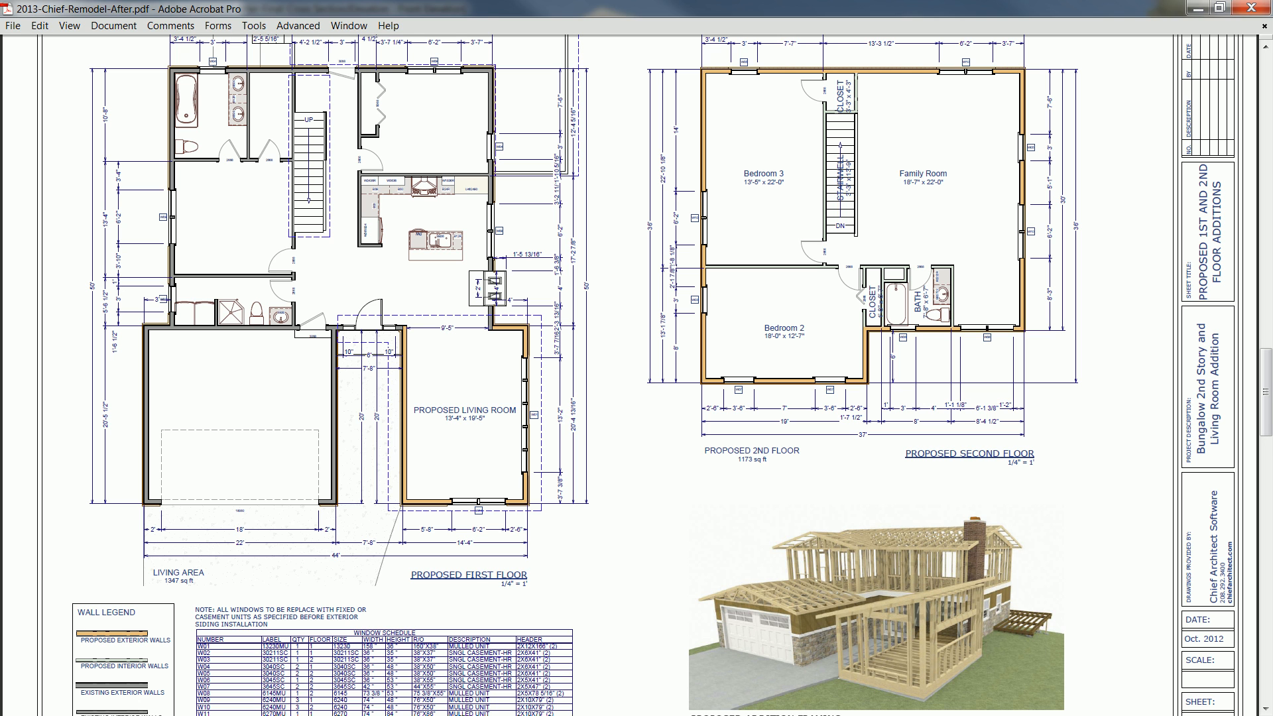
- Switch to Windows Photo Viewer, examine the framing render X5 Remodel House After Half-Frame.png up close and minimize it
key("alt+Tab")
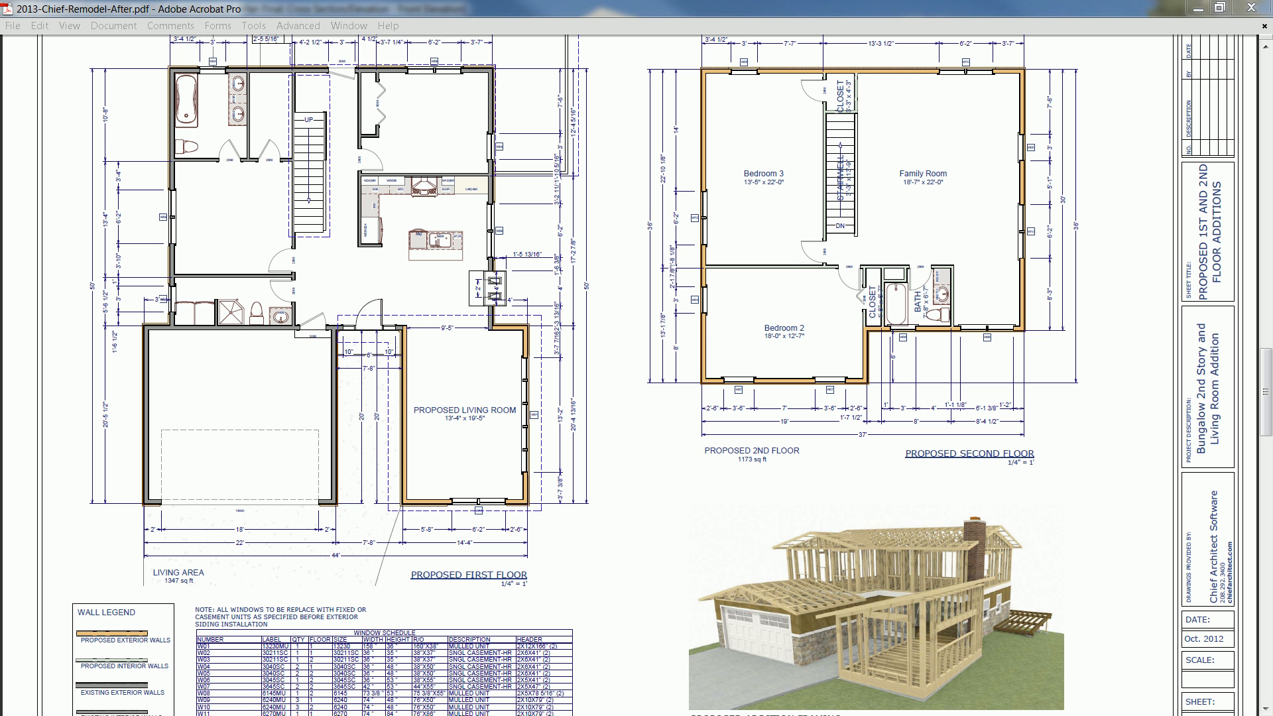
left_click_drag(1179, 195, 744, 191)
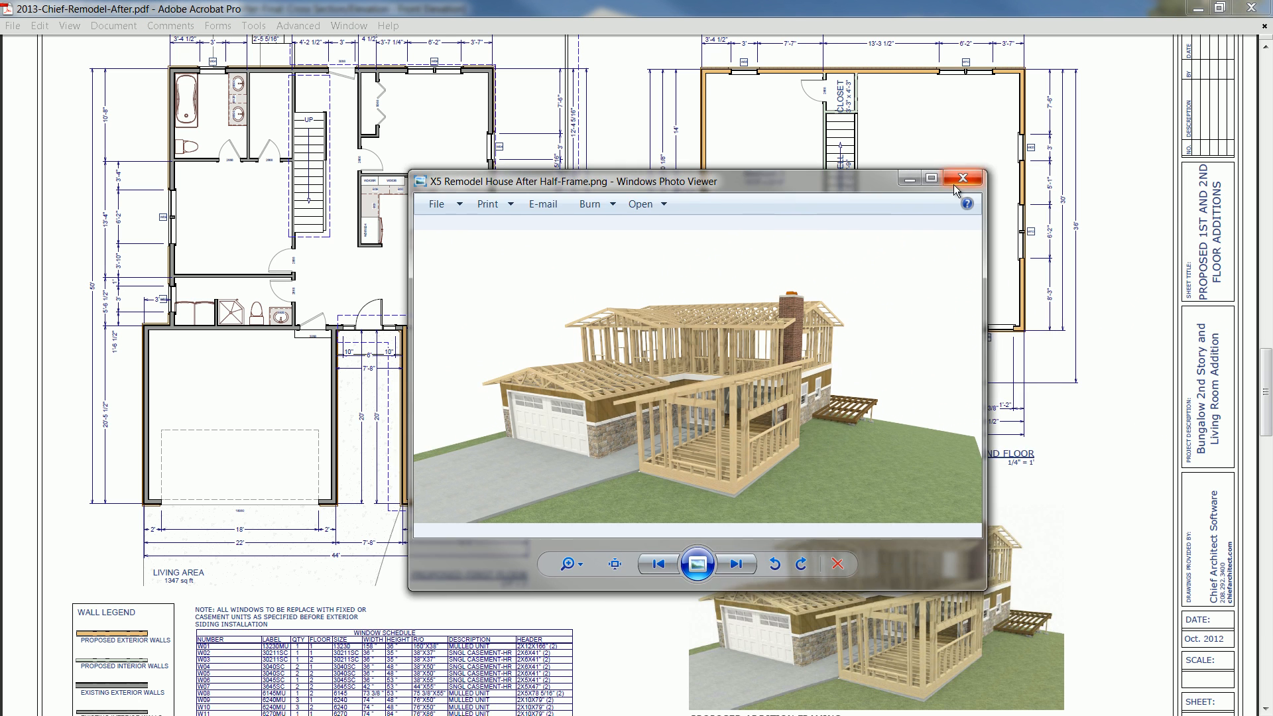
left_click(931, 179)
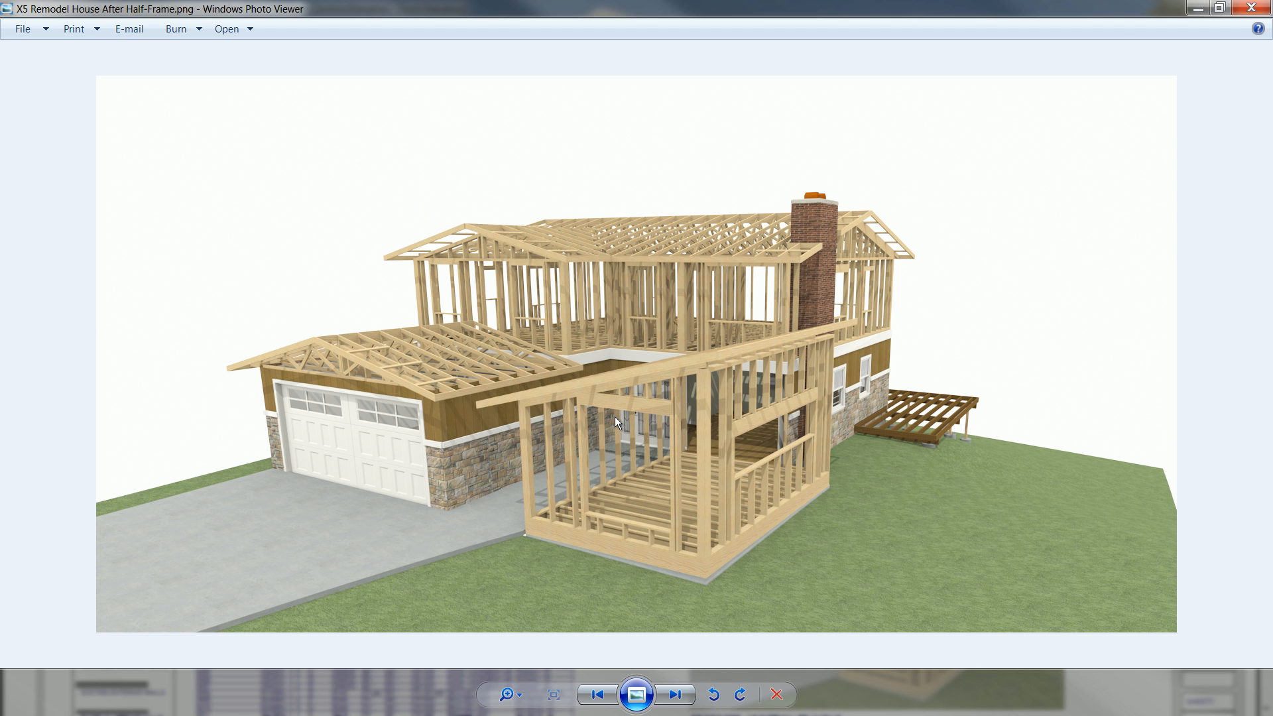
scroll(614, 416, "up", 3)
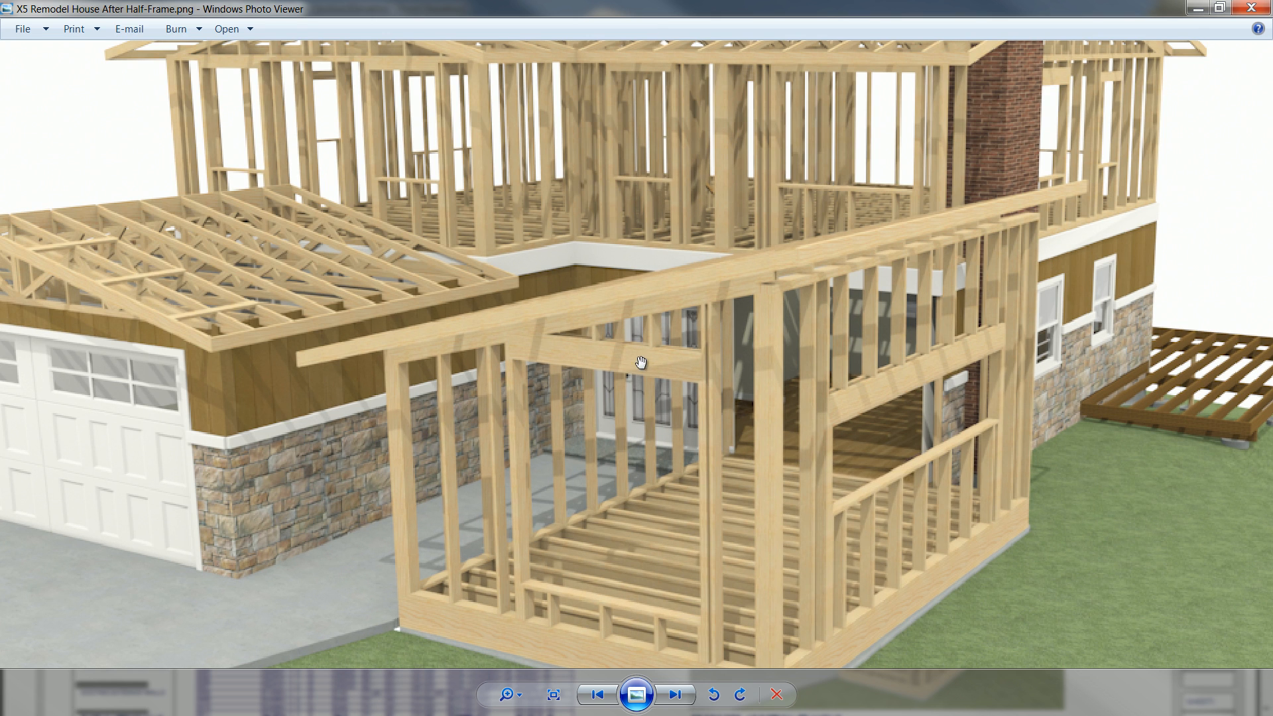
scroll(691, 371, "down", 1)
scroll(692, 370, "down", 1)
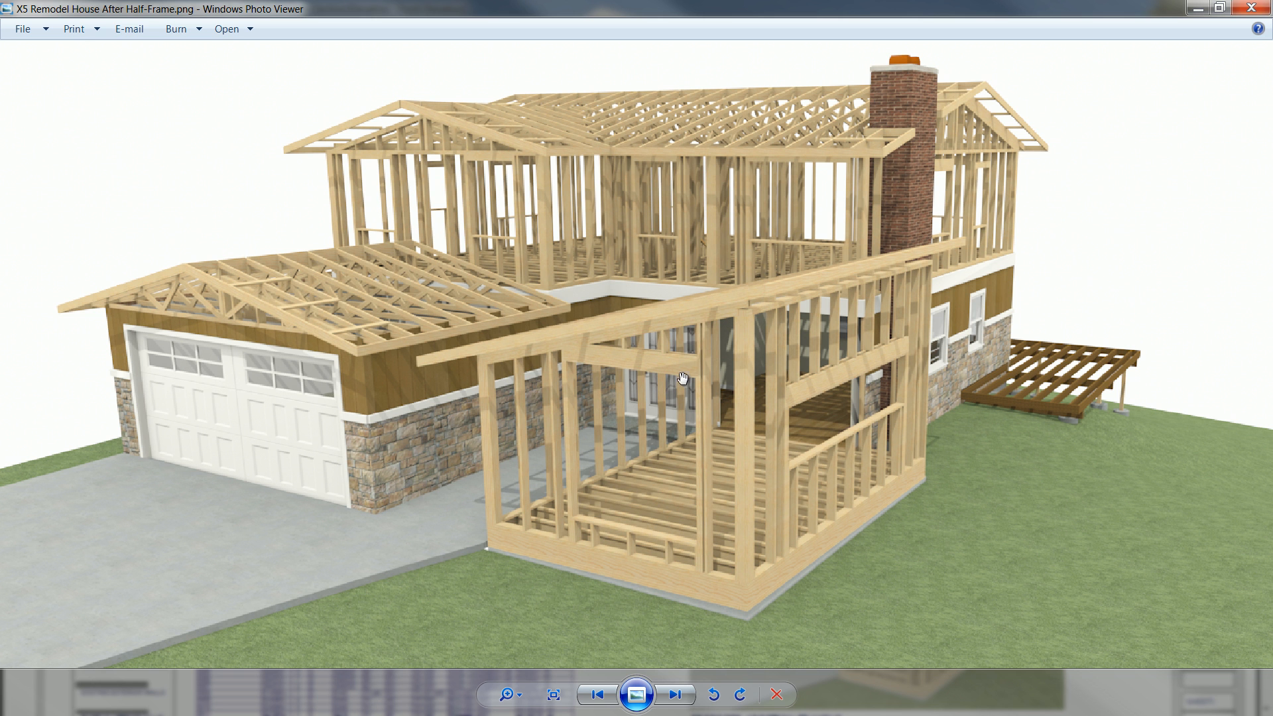
left_click(1201, 14)
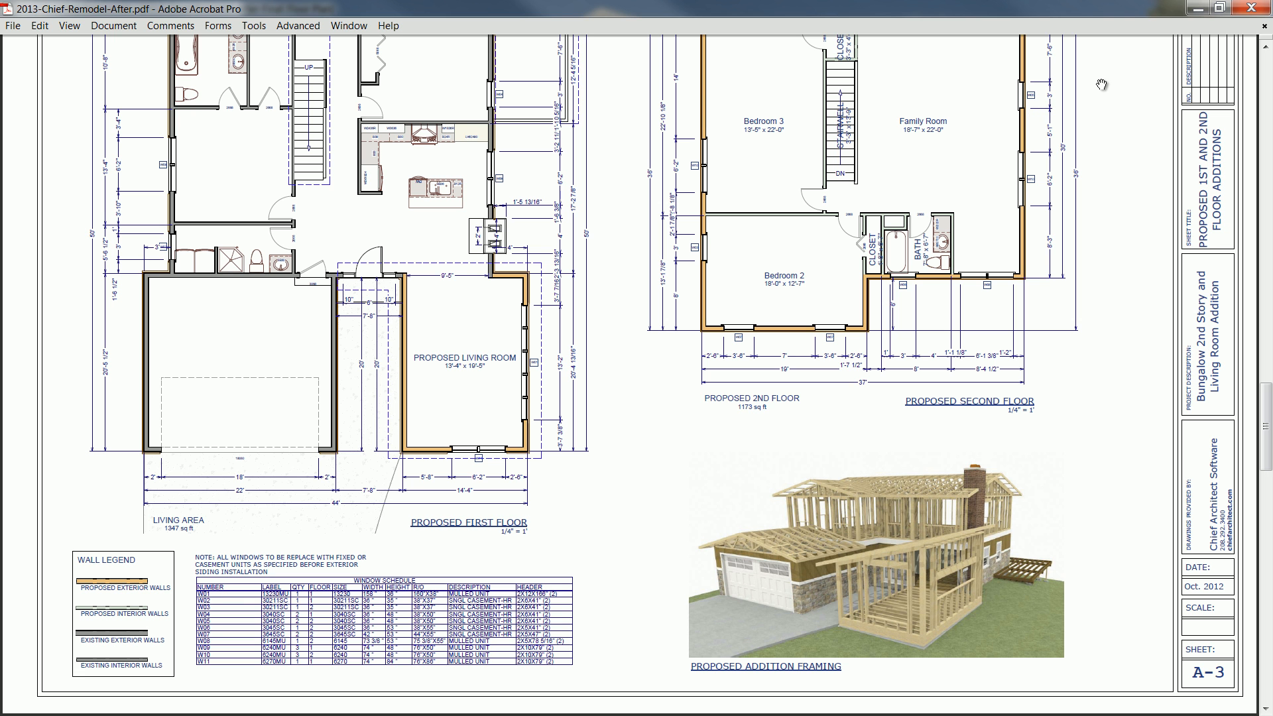
- Return to the finished floor plan in Chief Architect and calculate a materials list from all floors
left_click(1198, 10)
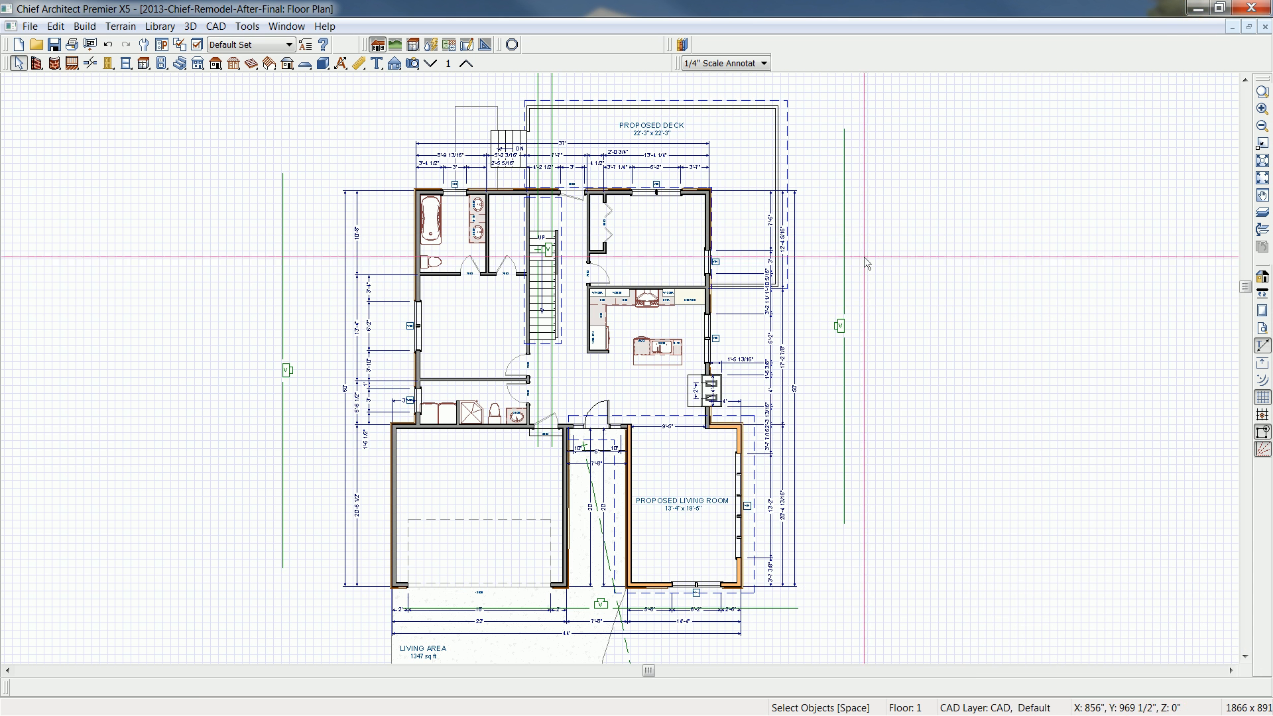
left_click(248, 26)
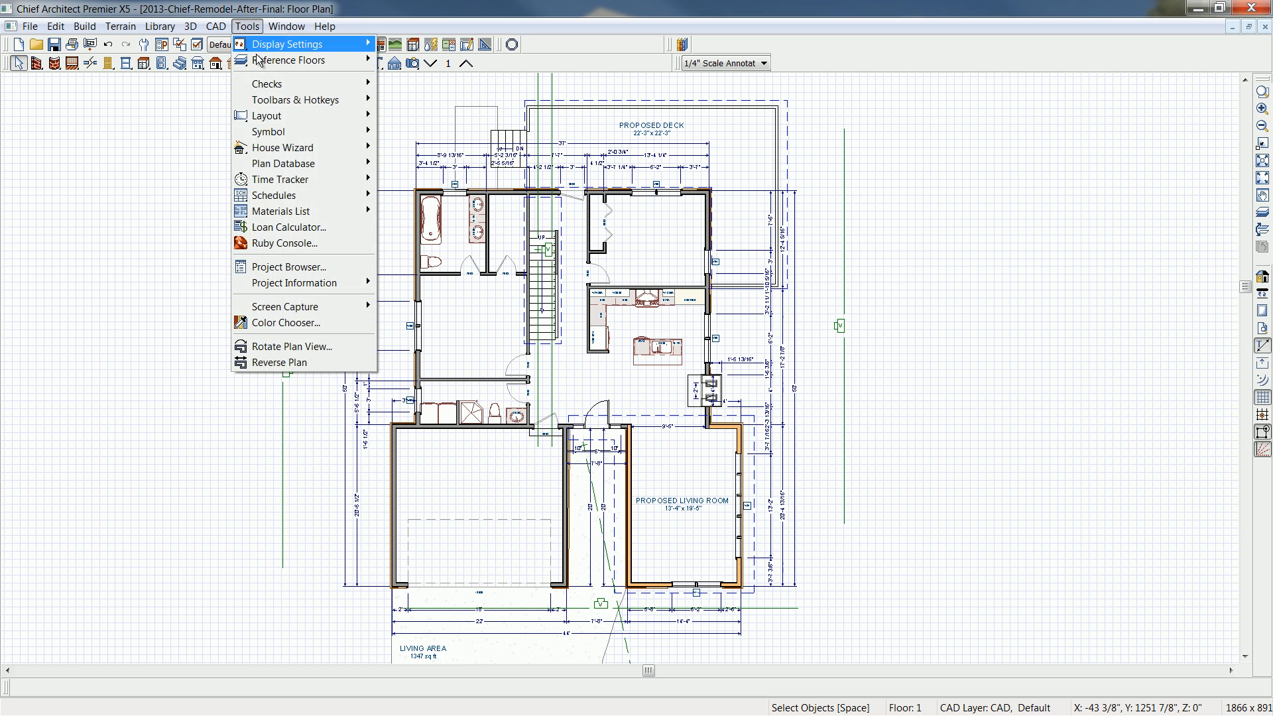
mouse_move(332, 209)
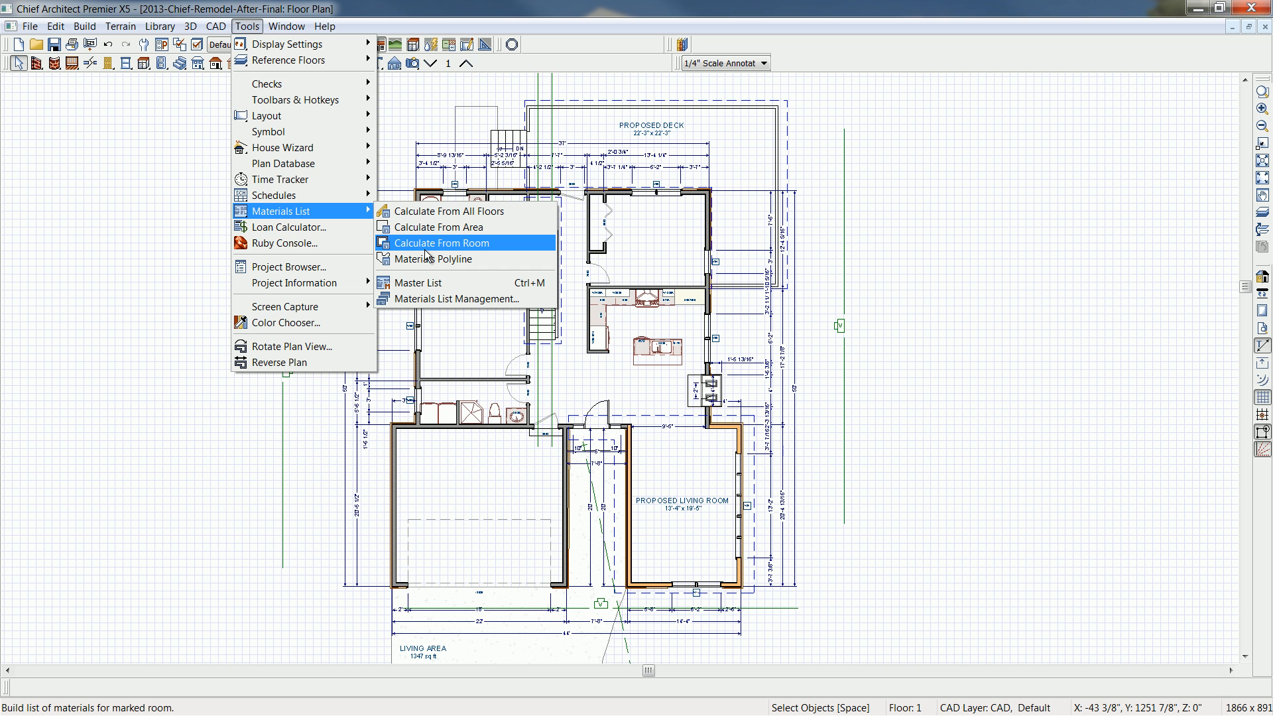
left_click(476, 212)
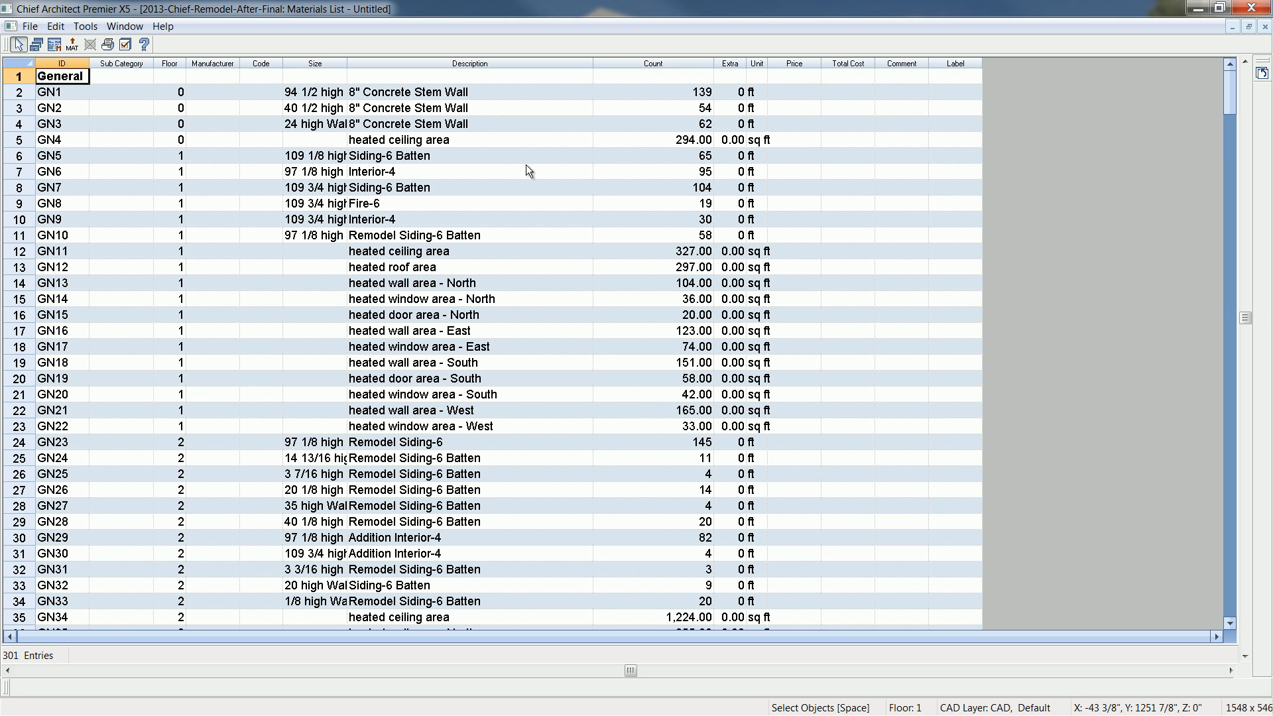
- Set the price of the 8" thick foundation concrete to $100.00 in the materials list and widen the Price column
left_click(440, 255)
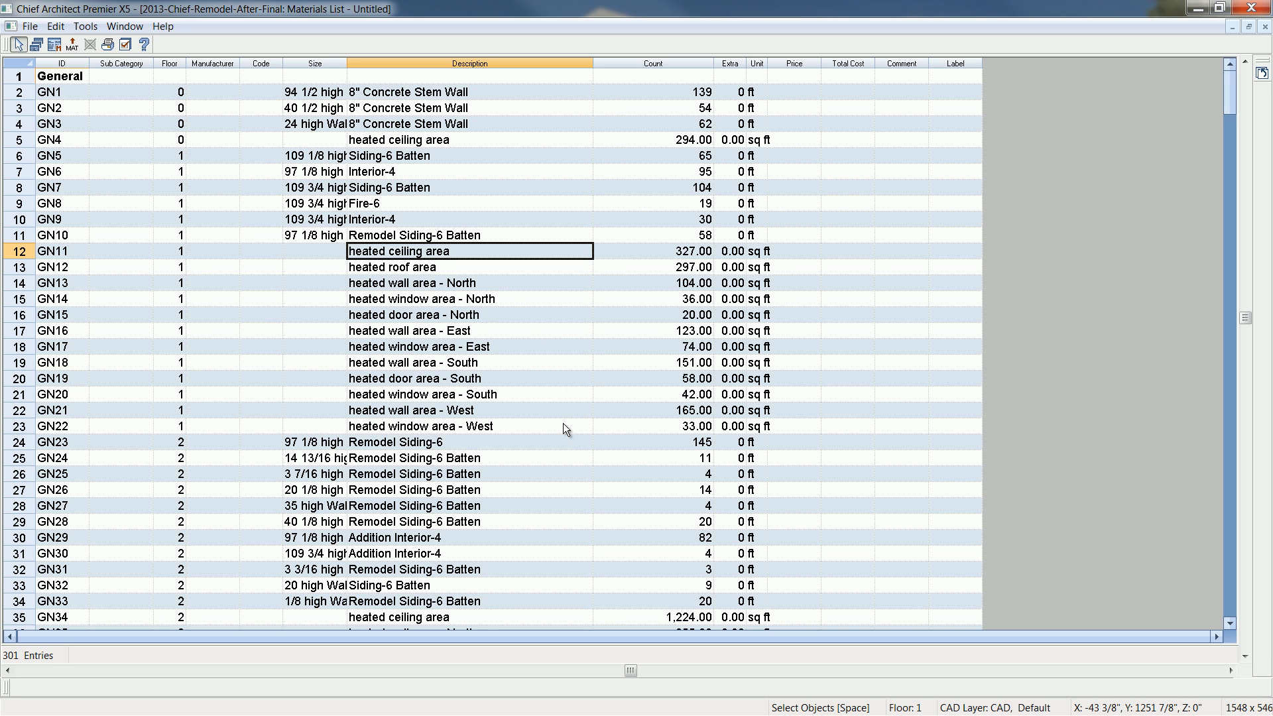
scroll(564, 428, "down", 1)
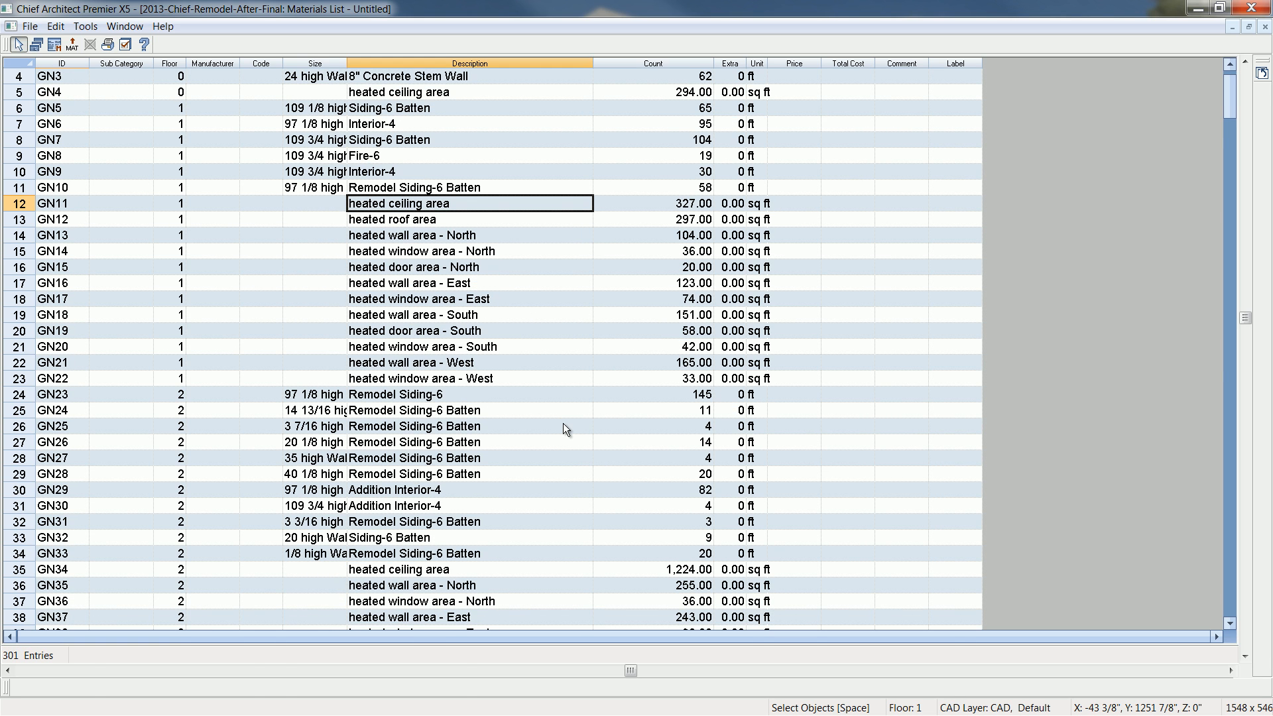
scroll(563, 423, "down", 4)
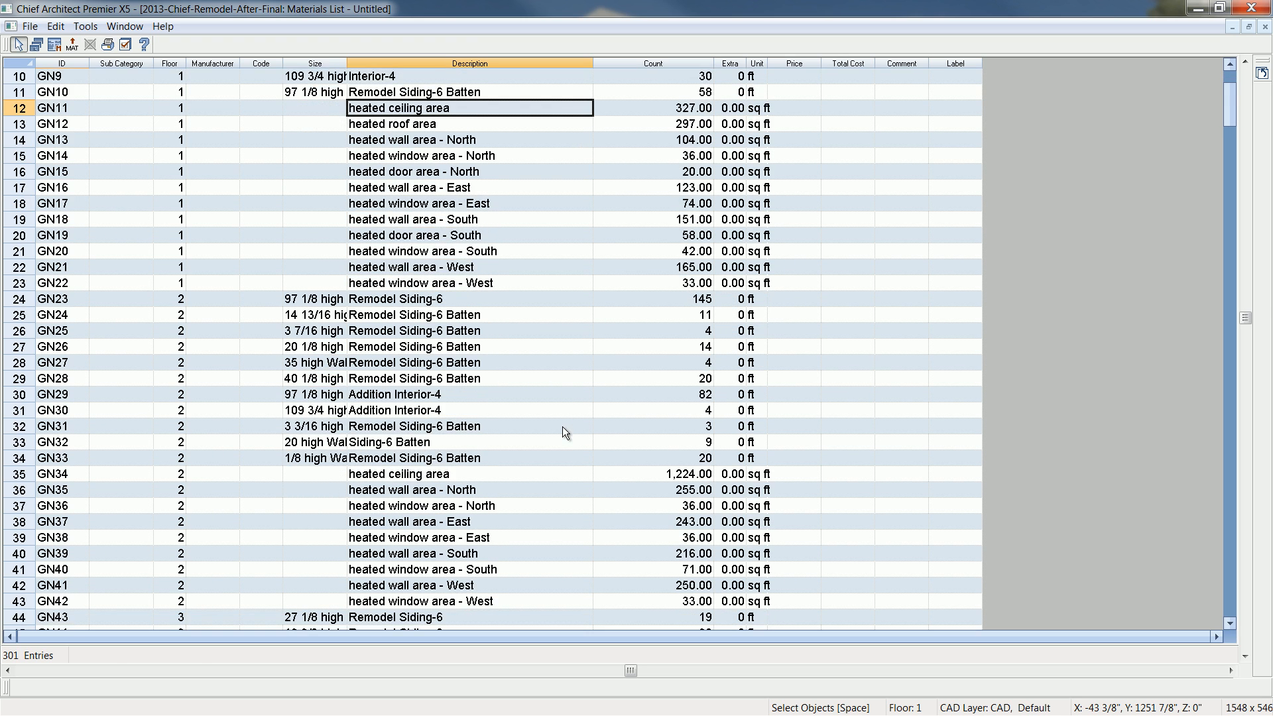
scroll(562, 428, "down", 7)
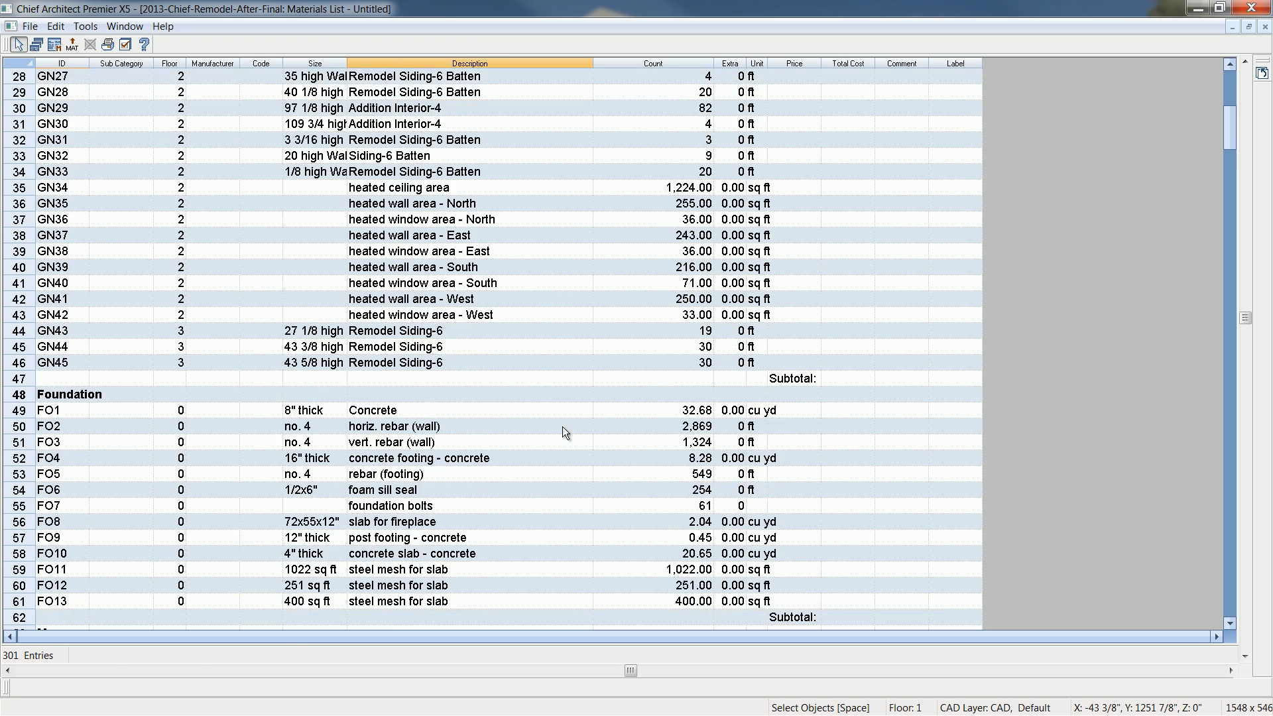
scroll(145, 317, "down", 2)
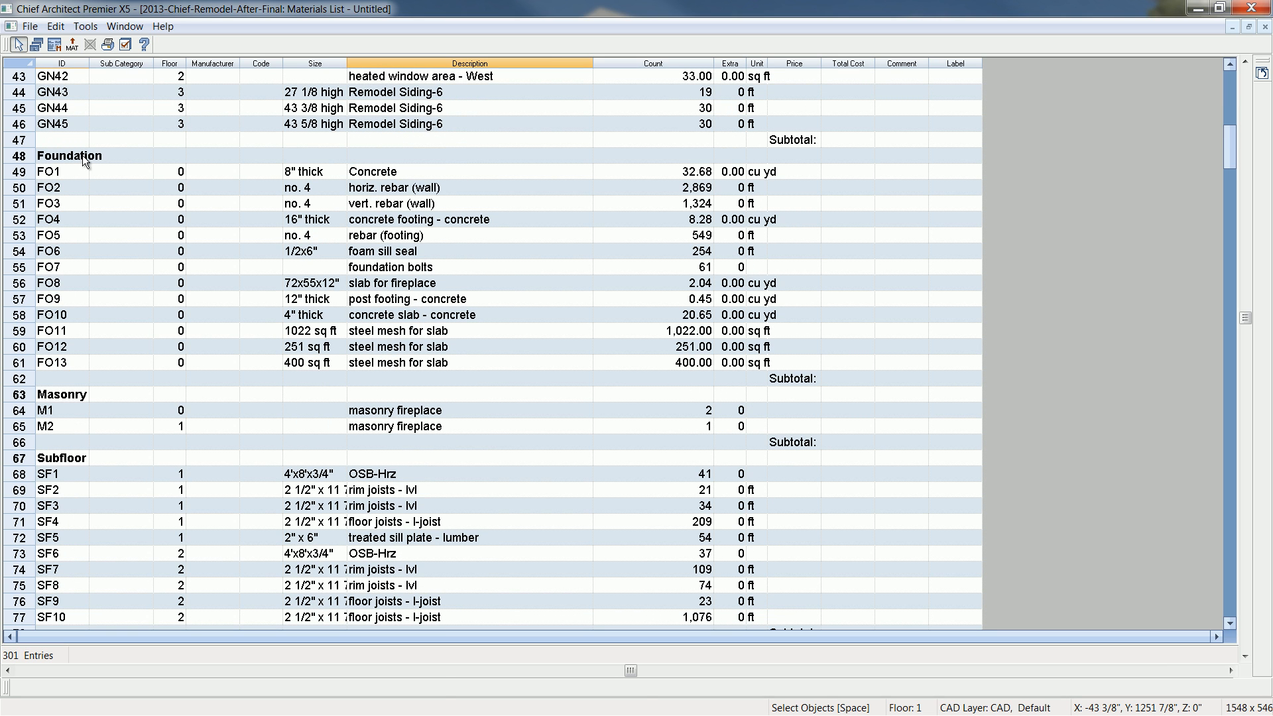
left_click(691, 175)
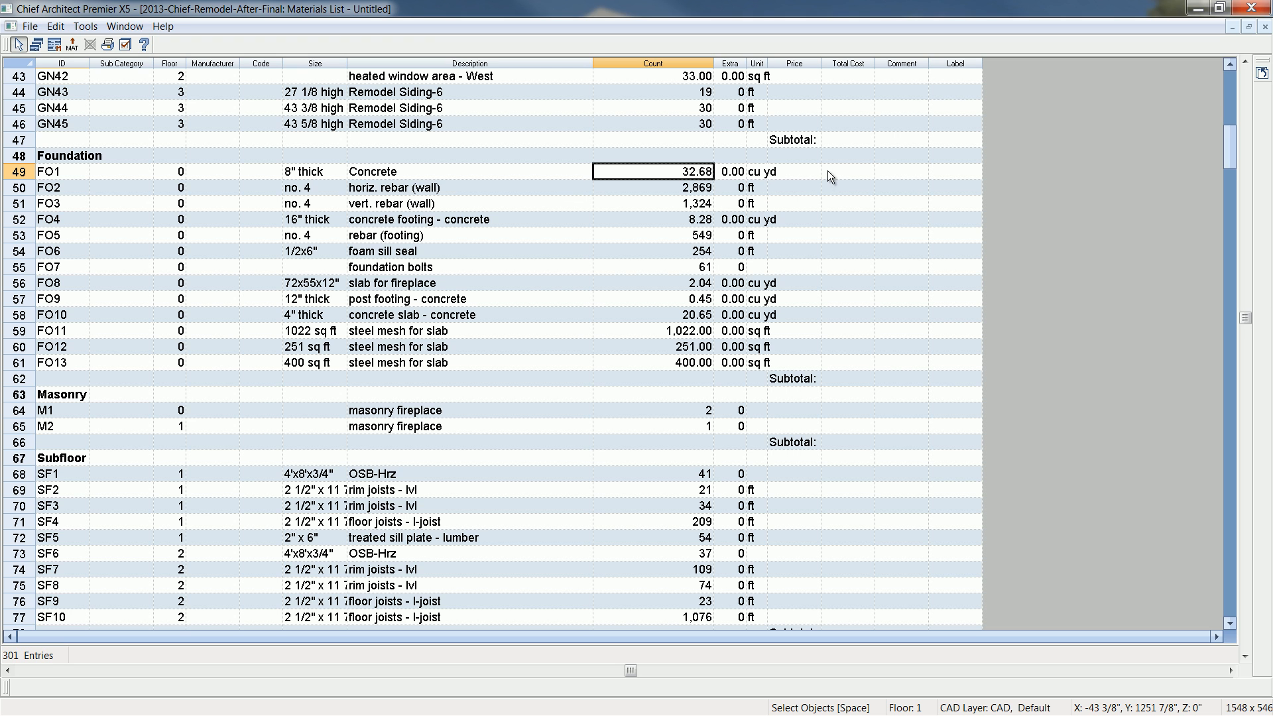
left_click(845, 174)
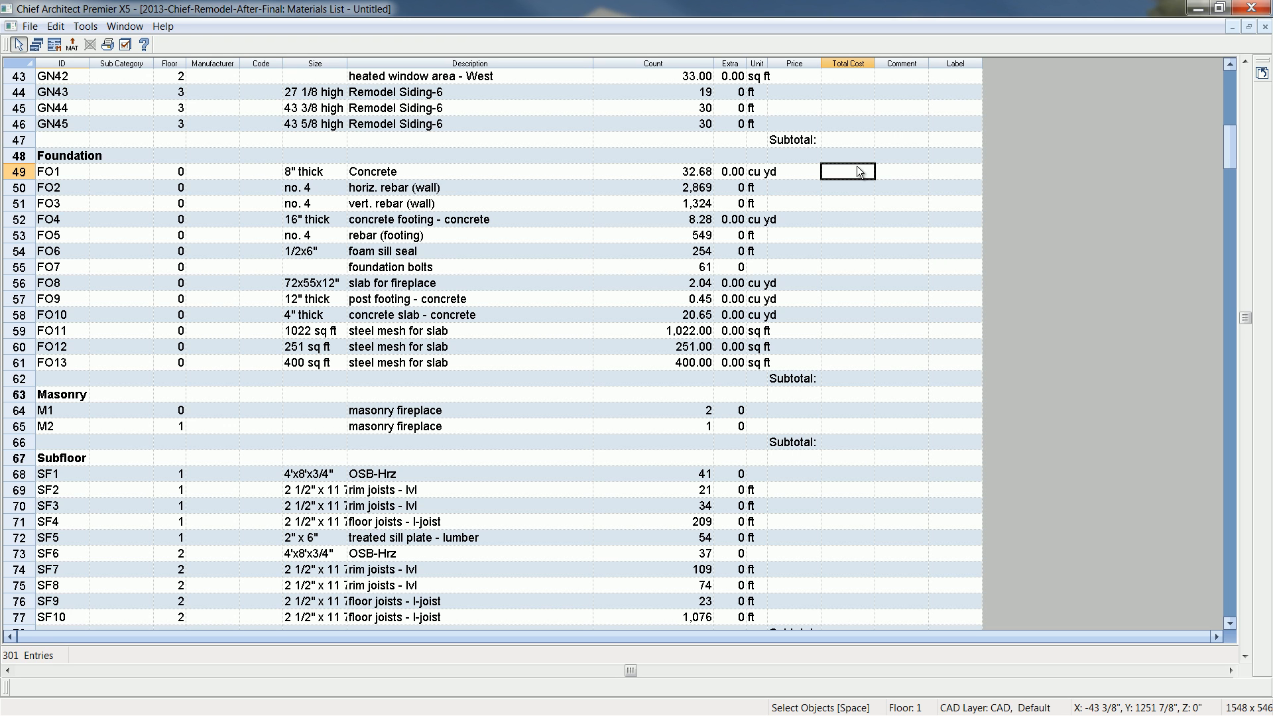
left_click(809, 172)
type("100")
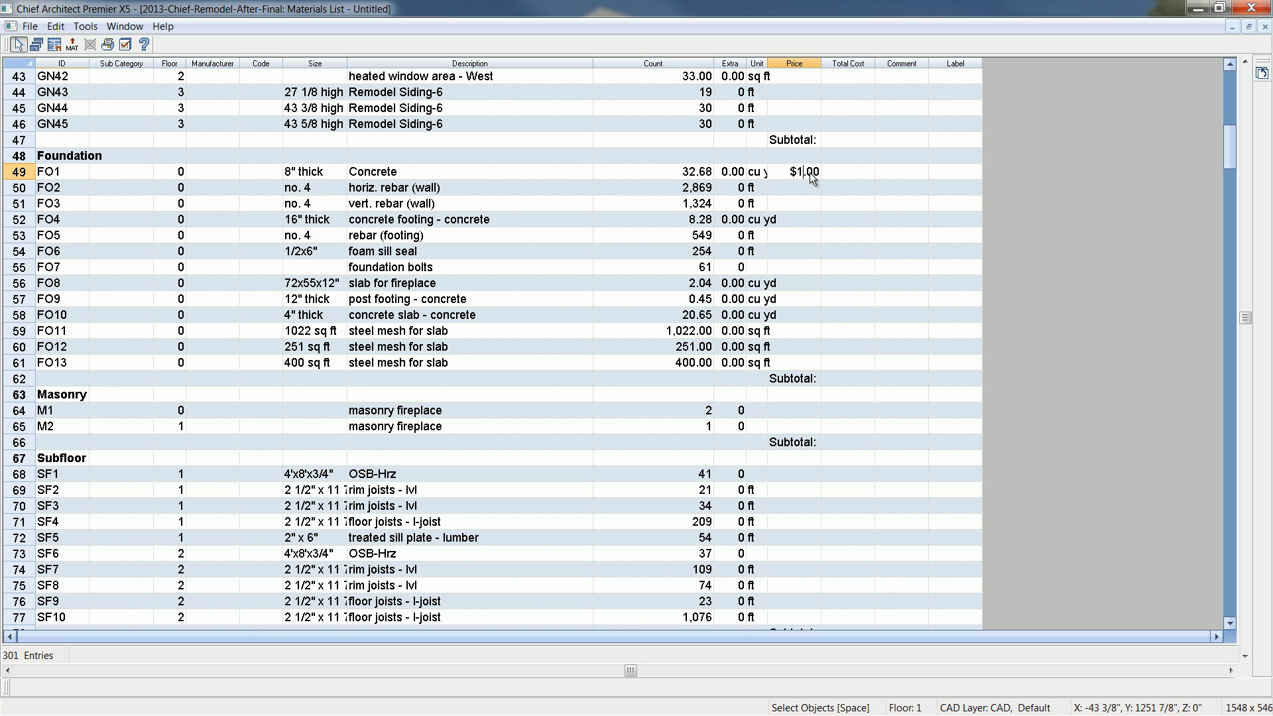
key("Return")
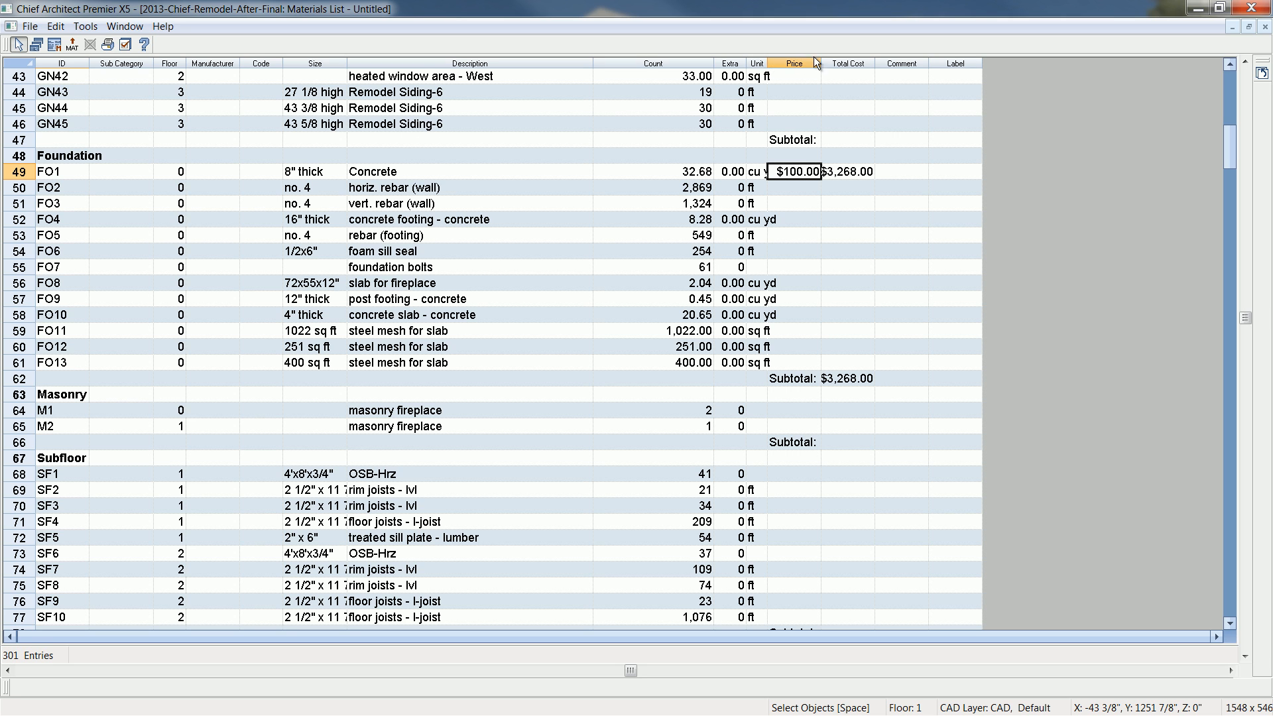
left_click_drag(822, 61, 834, 64)
left_click(842, 258)
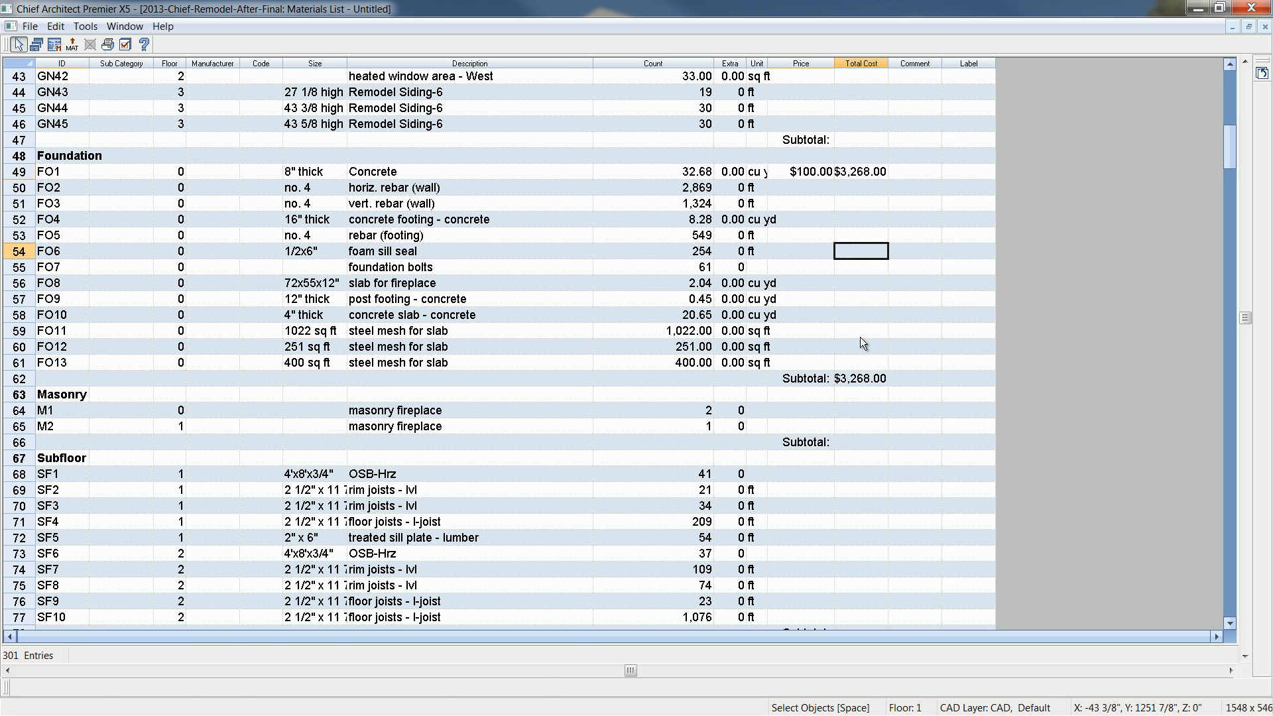
- Examine the materials list from Masonry through Doors and widen the ID column to fit the category names
scroll(861, 337, "down", 1)
scroll(159, 176, "down", 4)
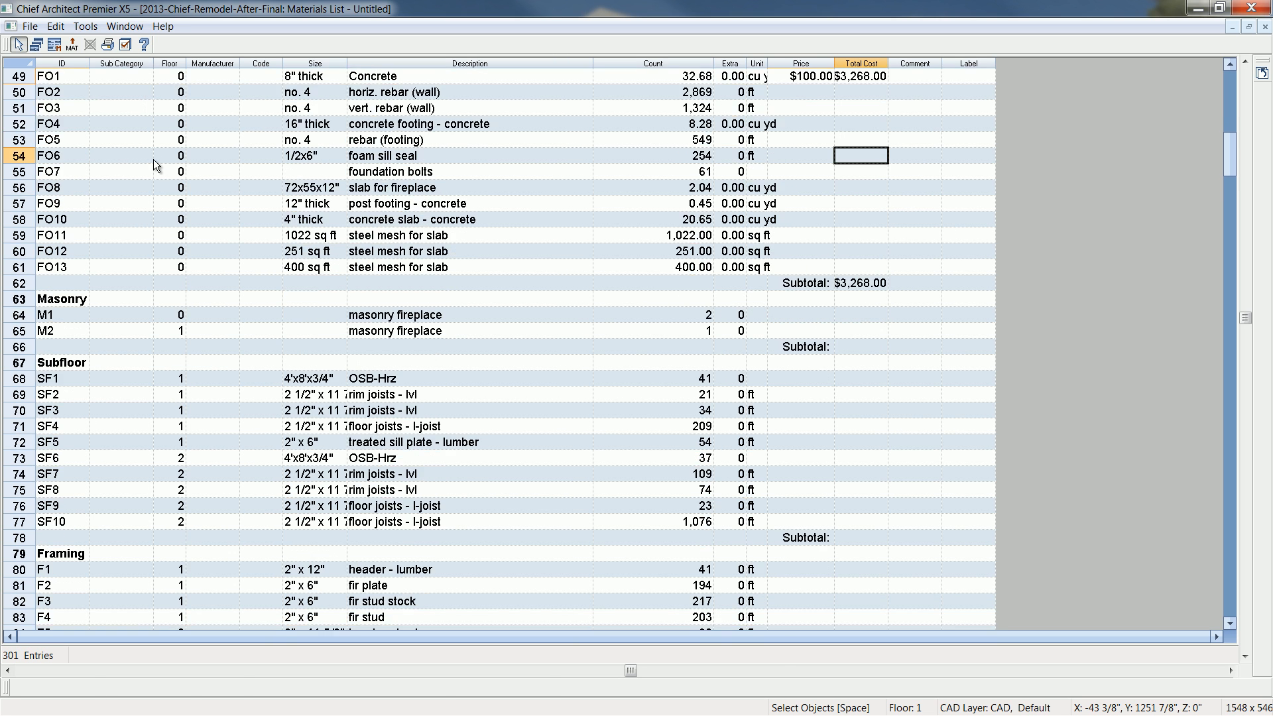
scroll(157, 175, "down", 7)
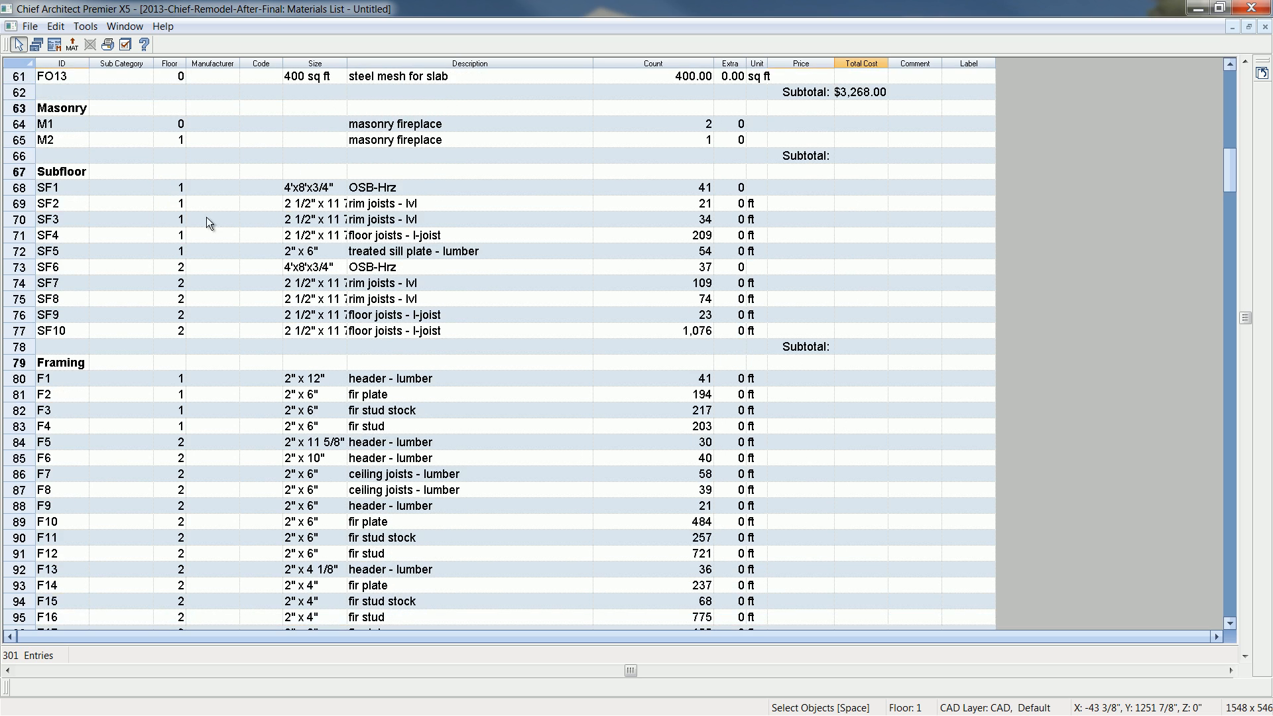
scroll(252, 246, "down", 6)
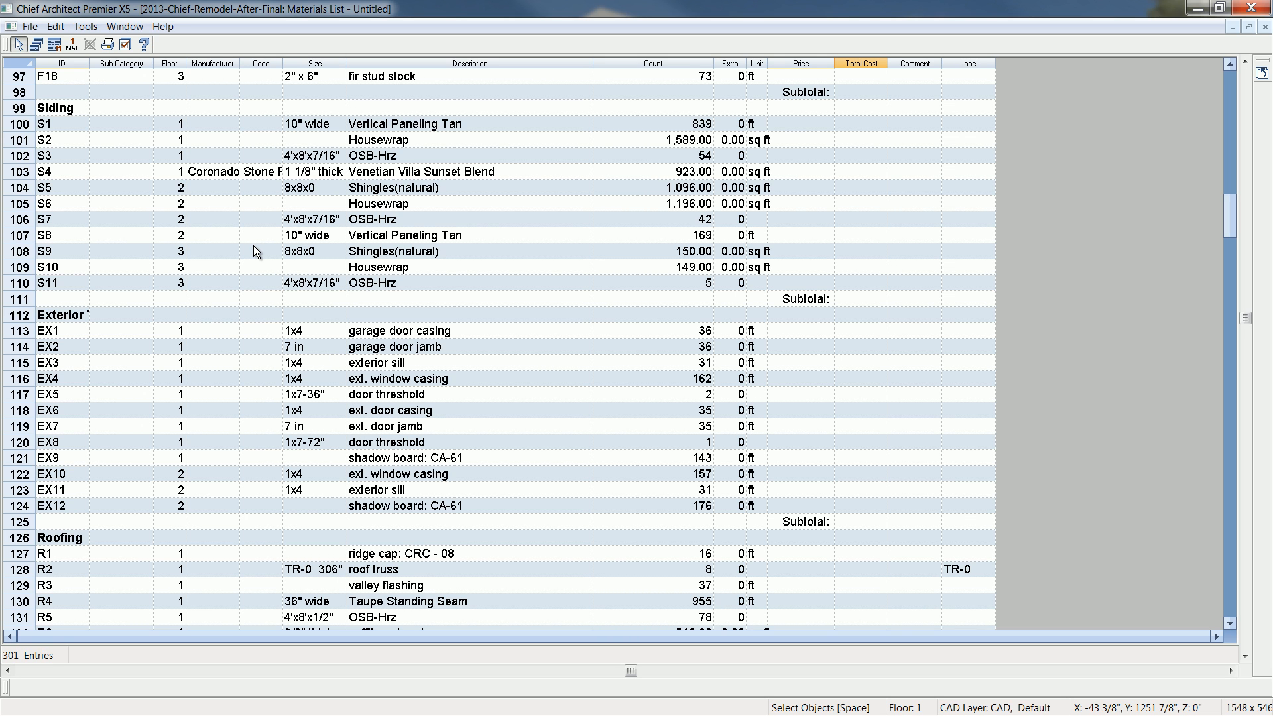
scroll(226, 298, "down", 8)
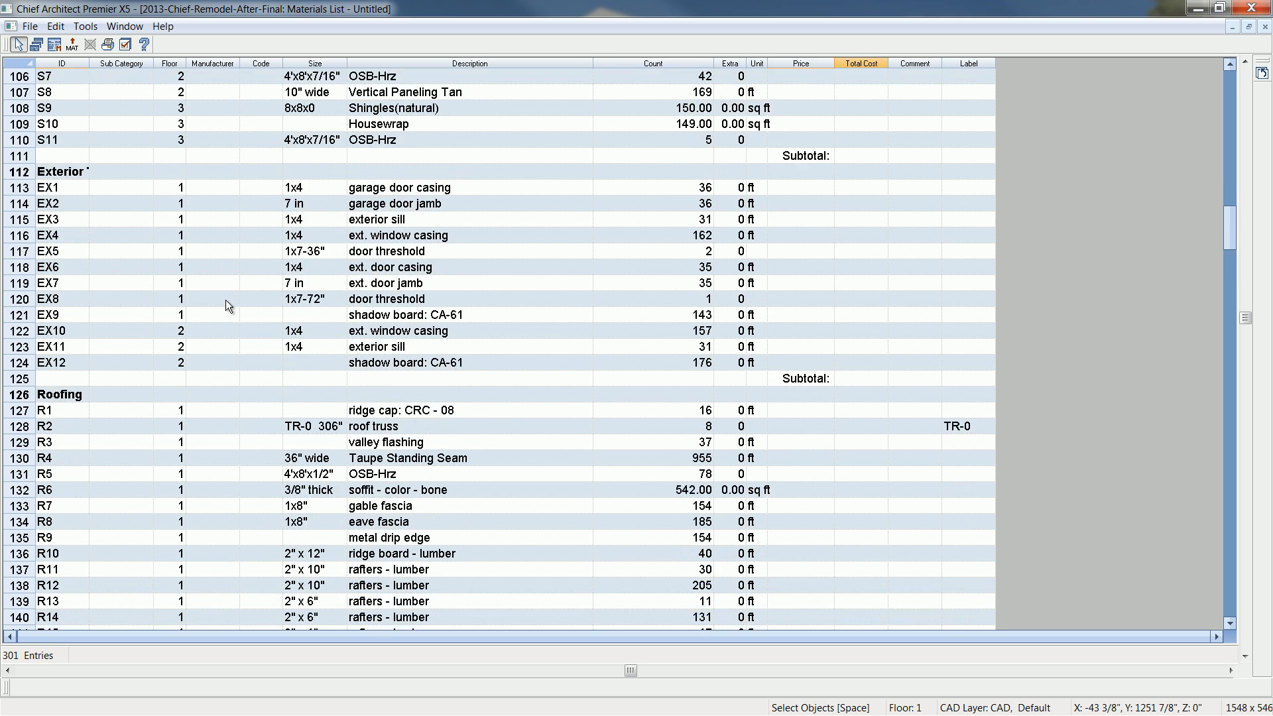
scroll(226, 311, "down", 8)
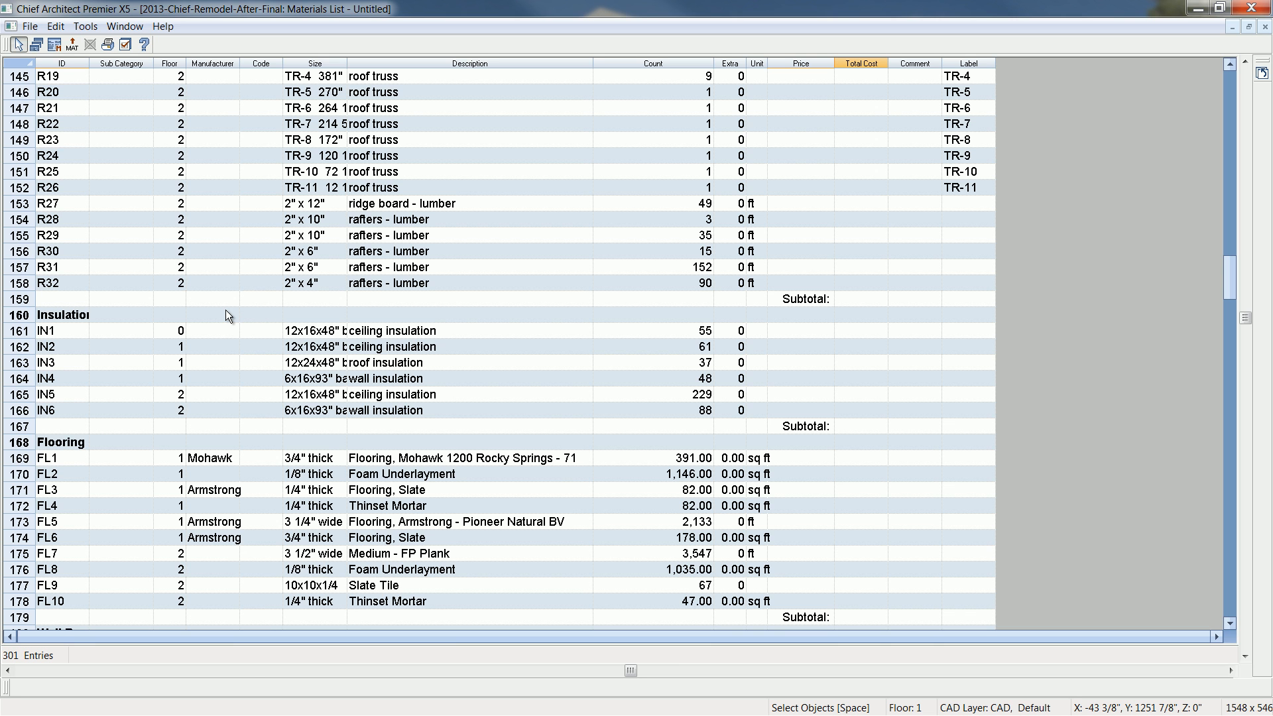
scroll(242, 329, "down", 4)
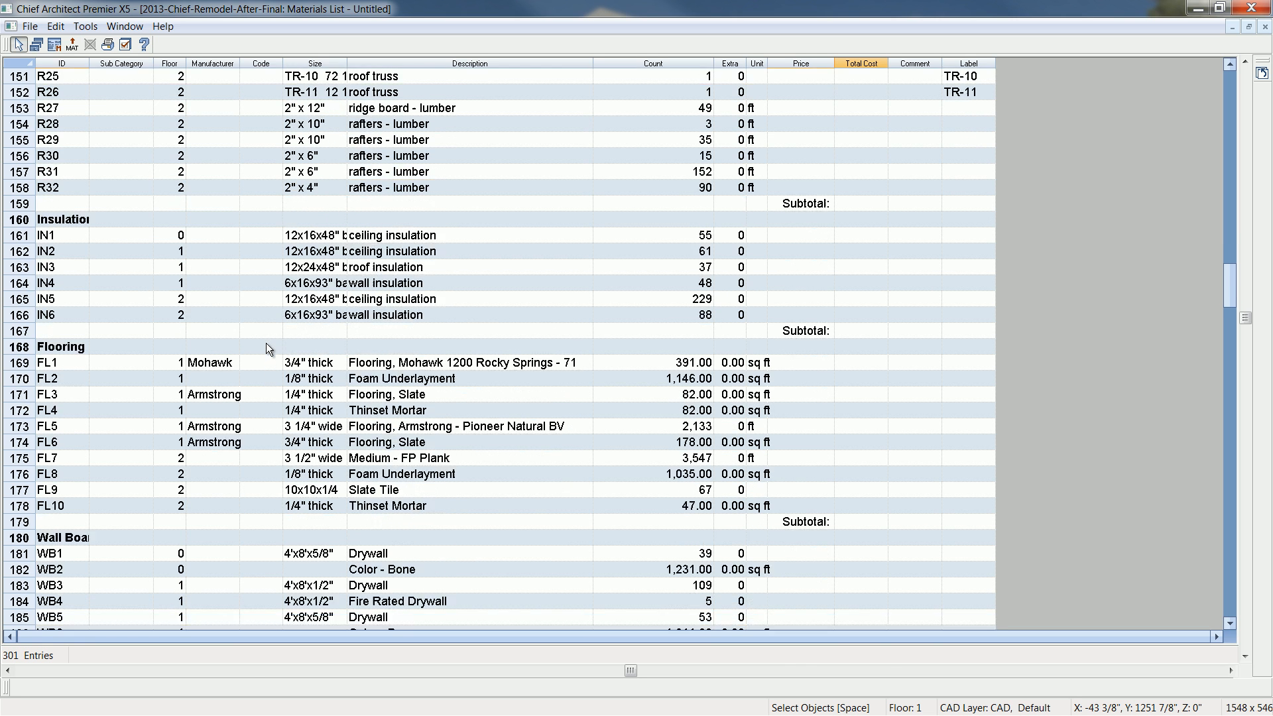
left_click_drag(90, 64, 148, 67)
scroll(335, 409, "down", 8)
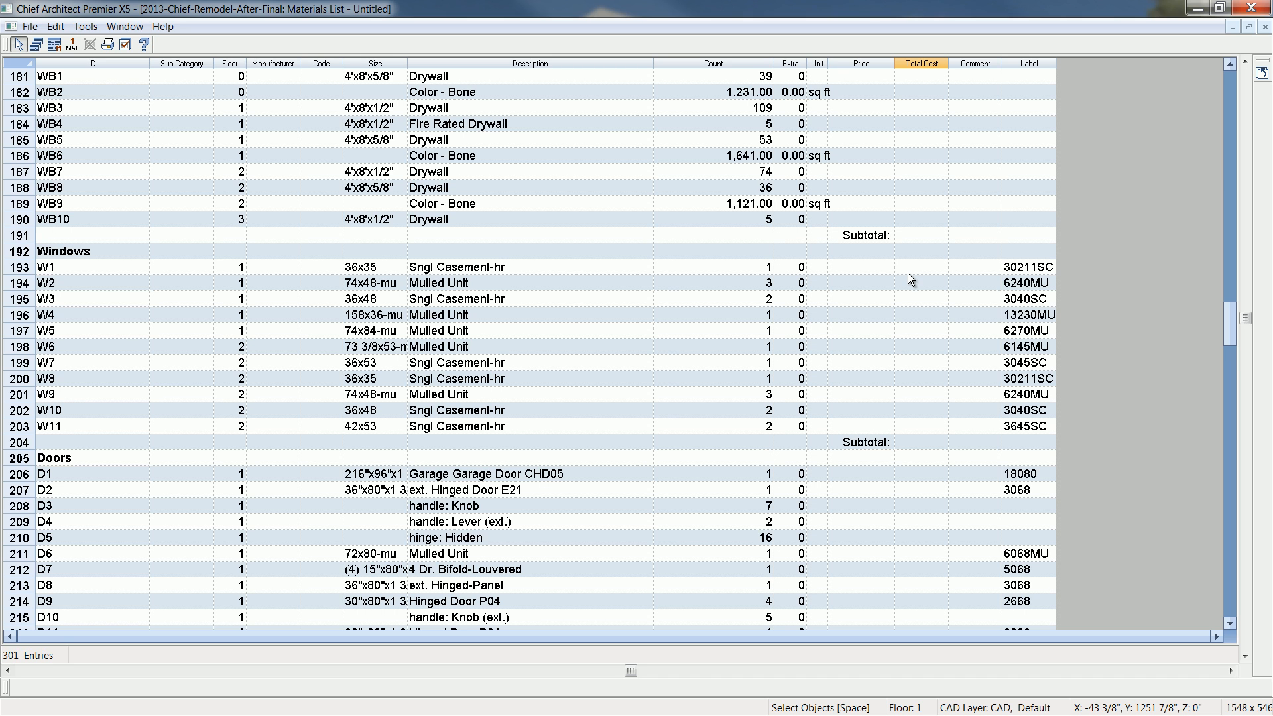
- Close the materials list without keeping it and return to the floor plan
left_click(73, 46)
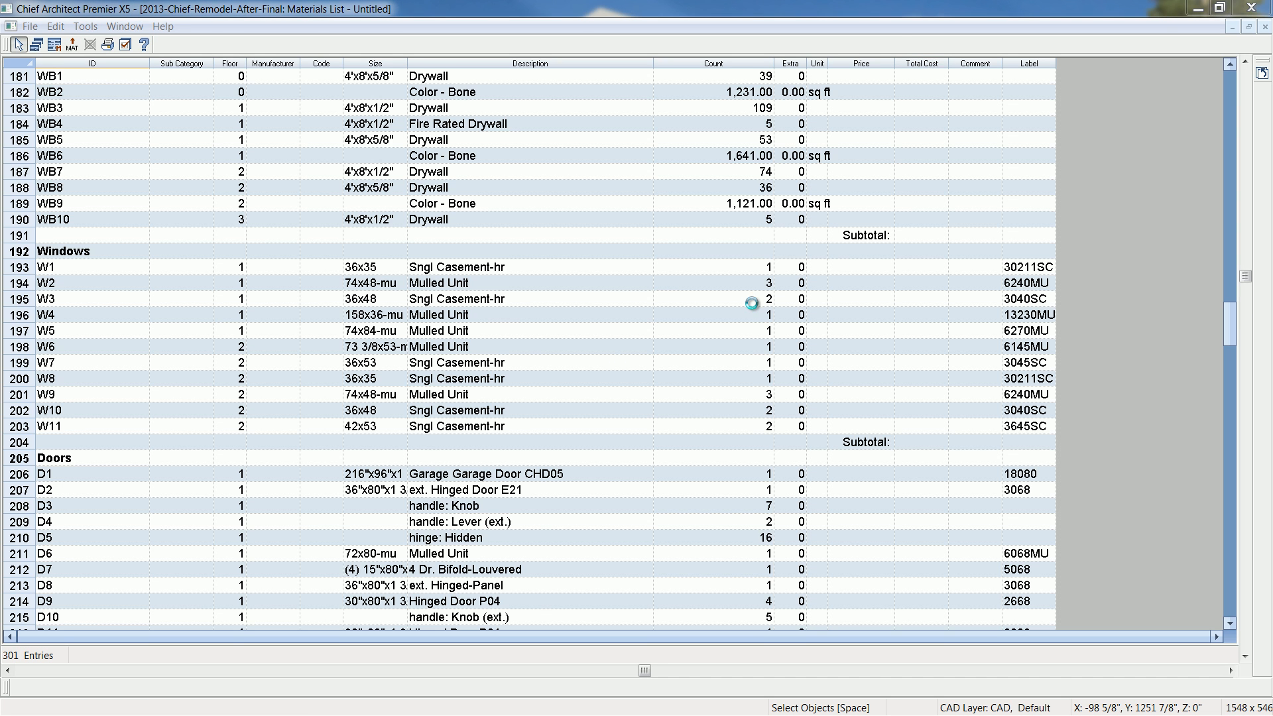
left_click(1265, 27)
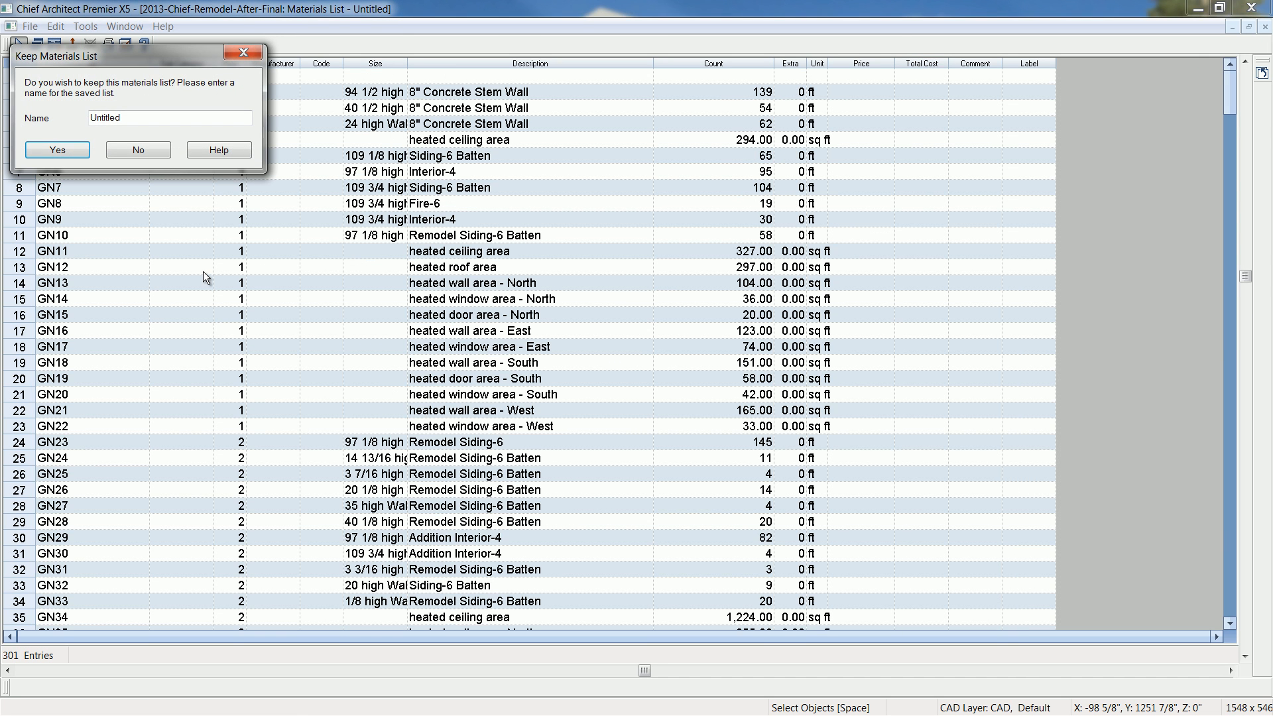
left_click(163, 152)
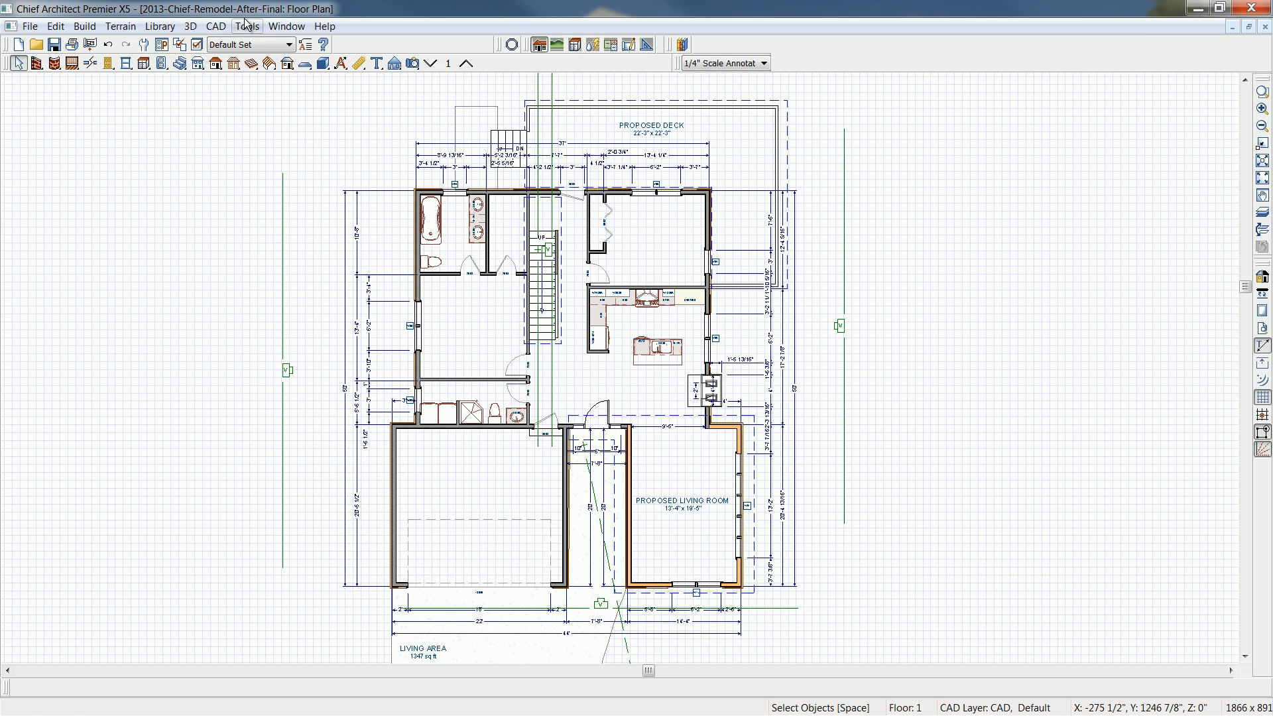
- Examine the Cut List and Buy List methods in the Default structural member reporting settings and leave without saving
left_click(158, 44)
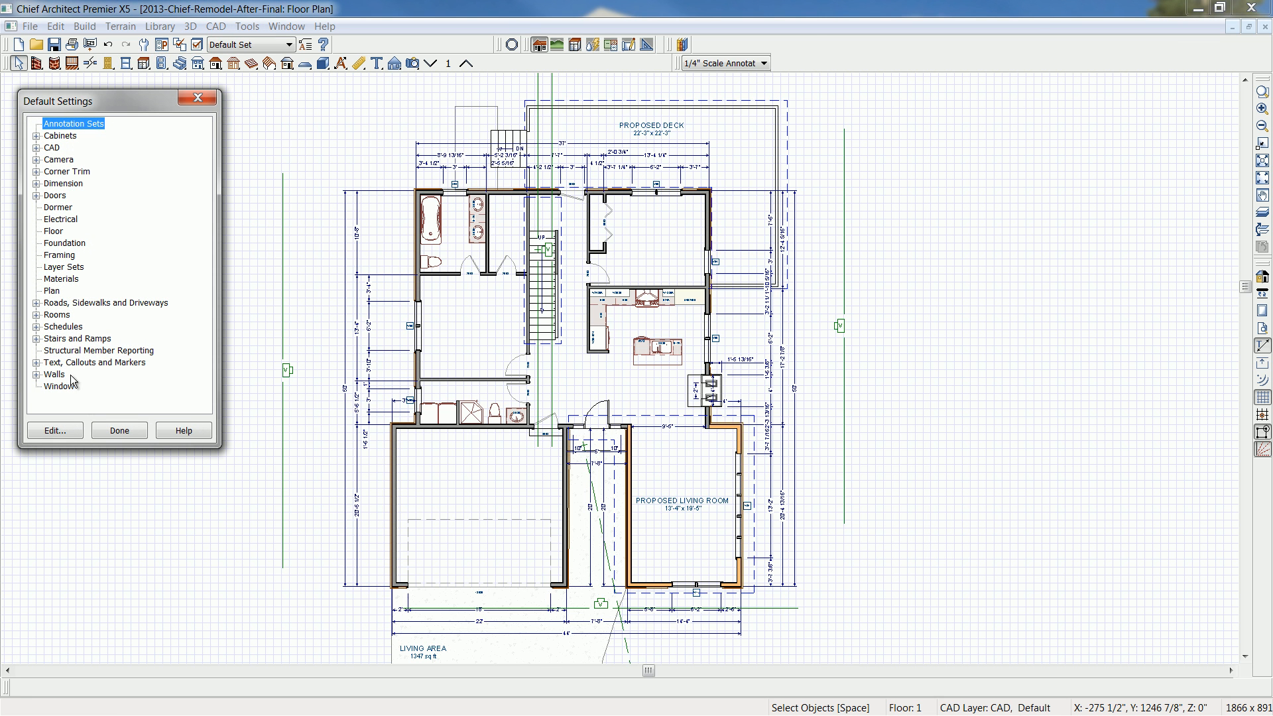
left_click(75, 351)
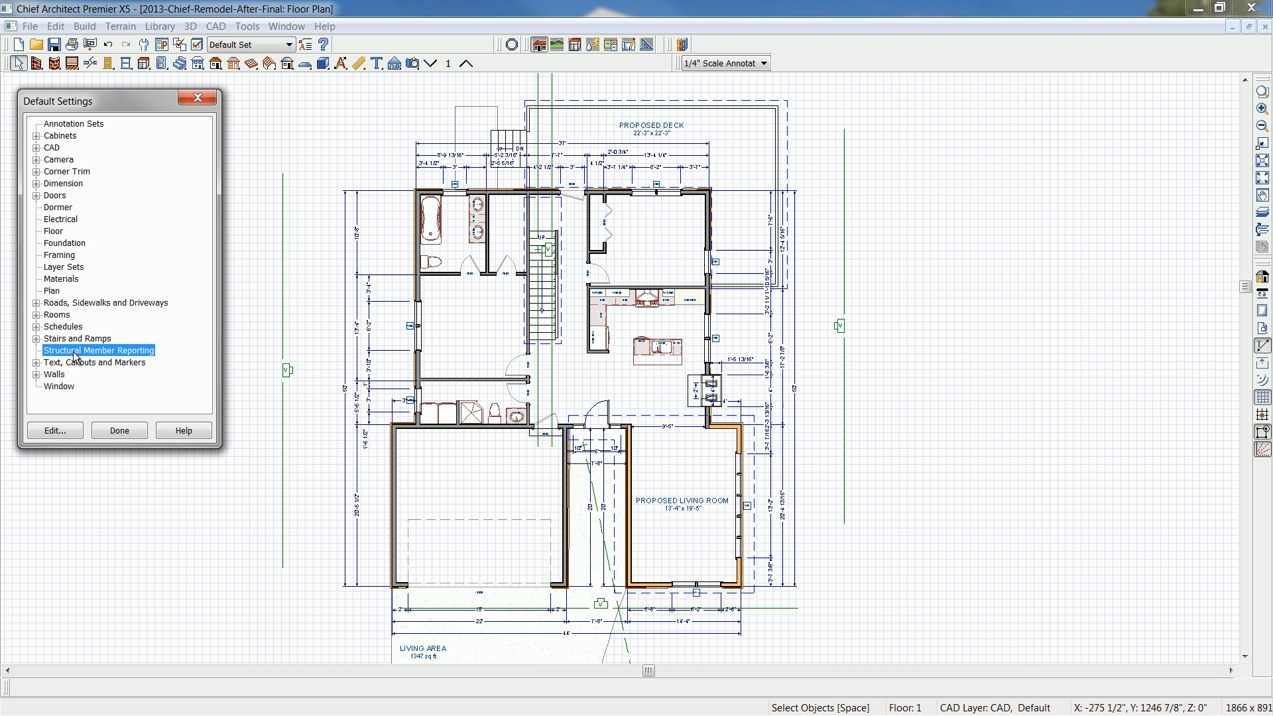
left_click(63, 433)
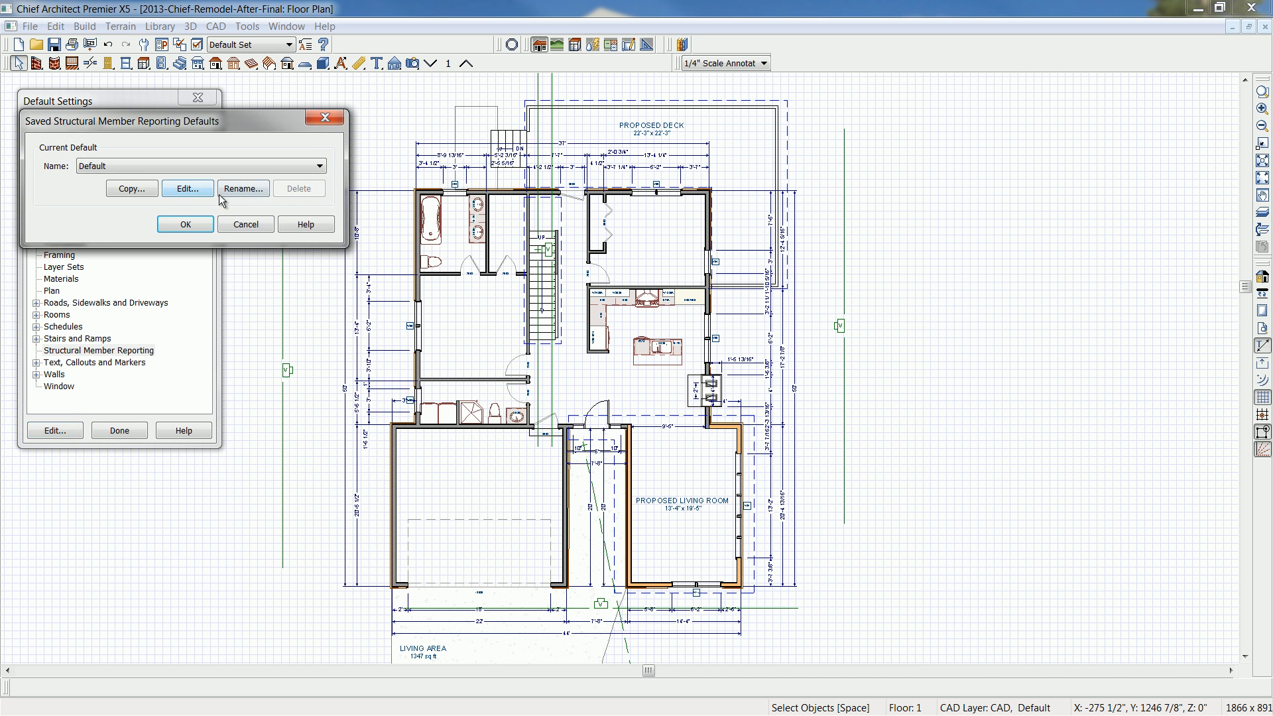
left_click(192, 189)
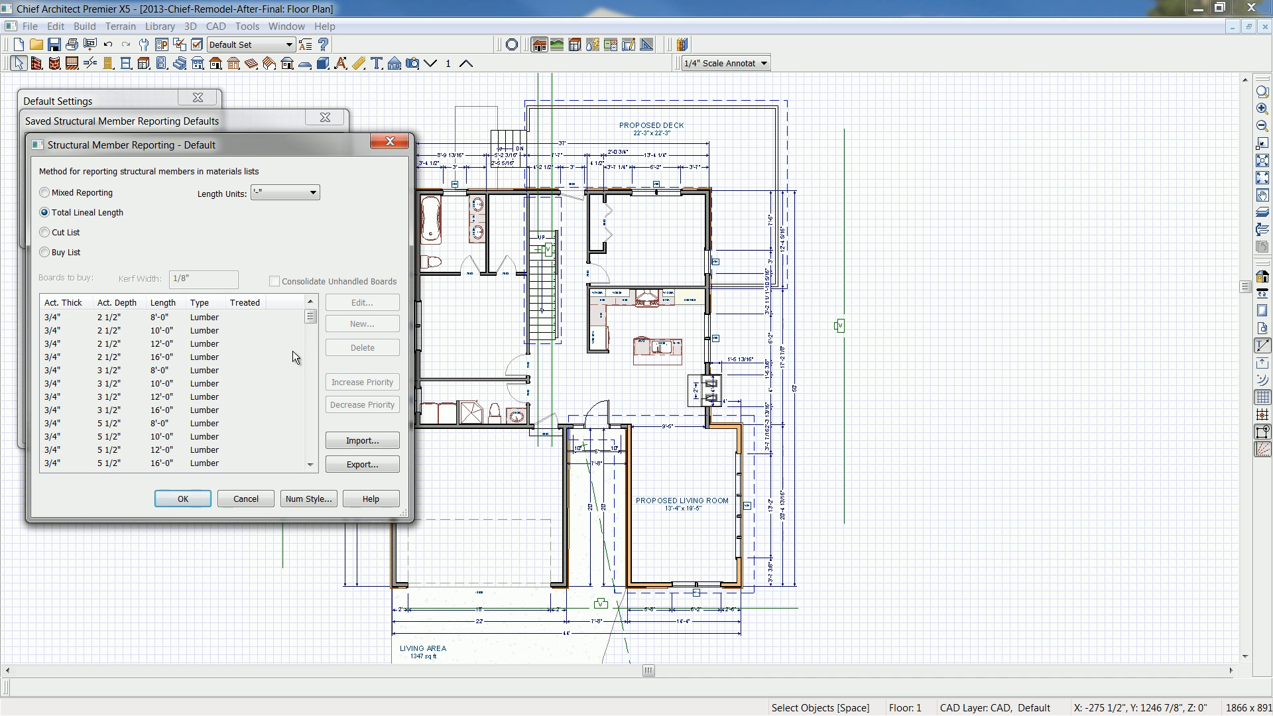
left_click(53, 233)
left_click(289, 253)
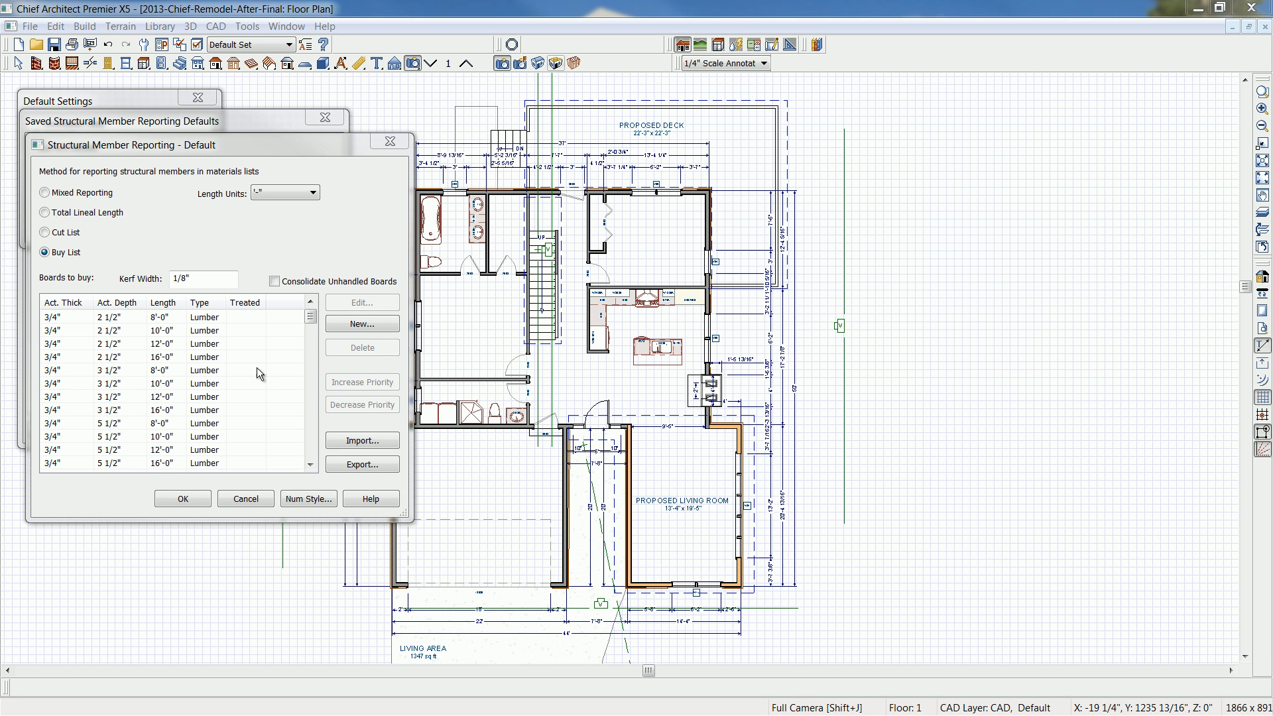
left_click(246, 498)
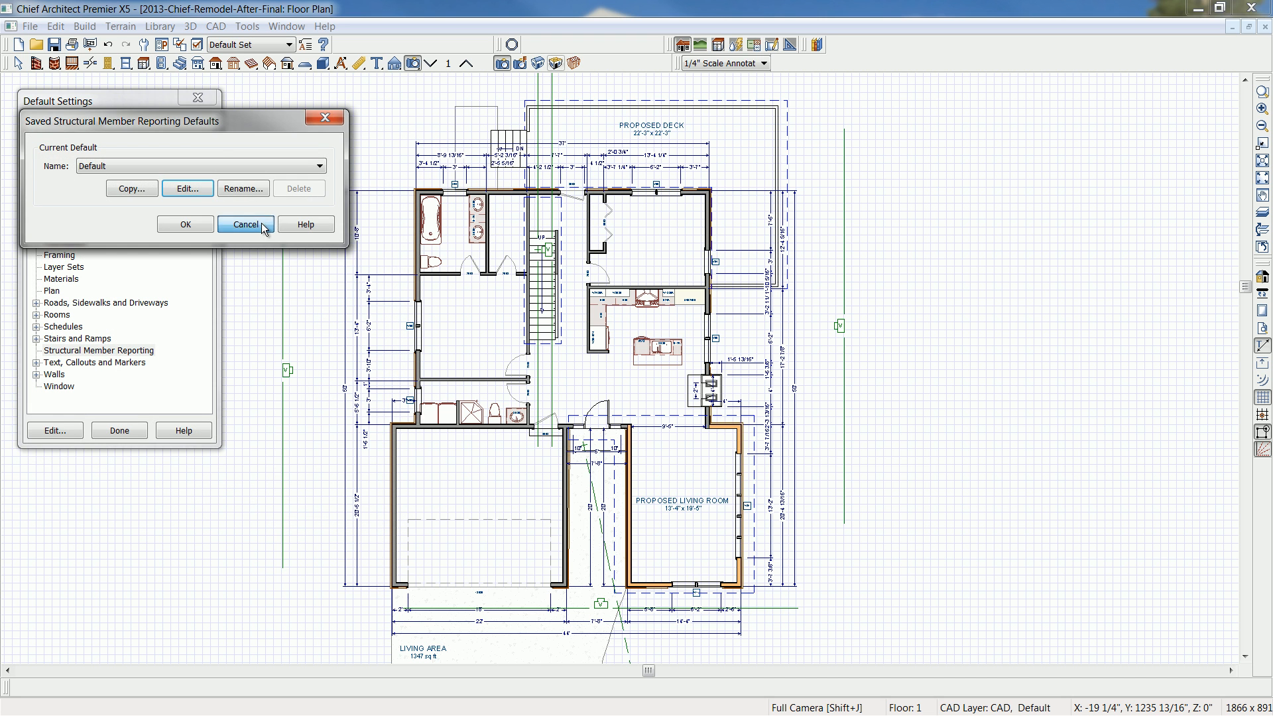
left_click(248, 226)
left_click(118, 431)
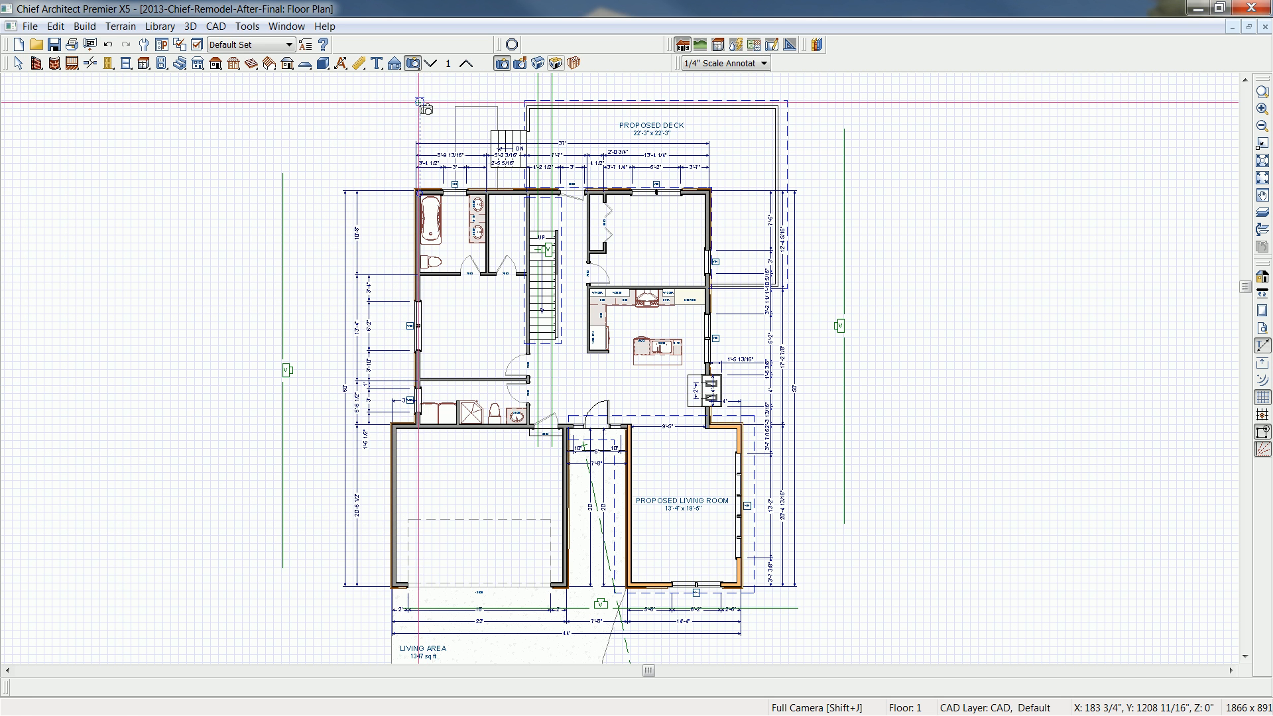
- Create a perspective framing overview and orbit around the house to examine the roof, wall, living room addition and deck framing
left_click(572, 63)
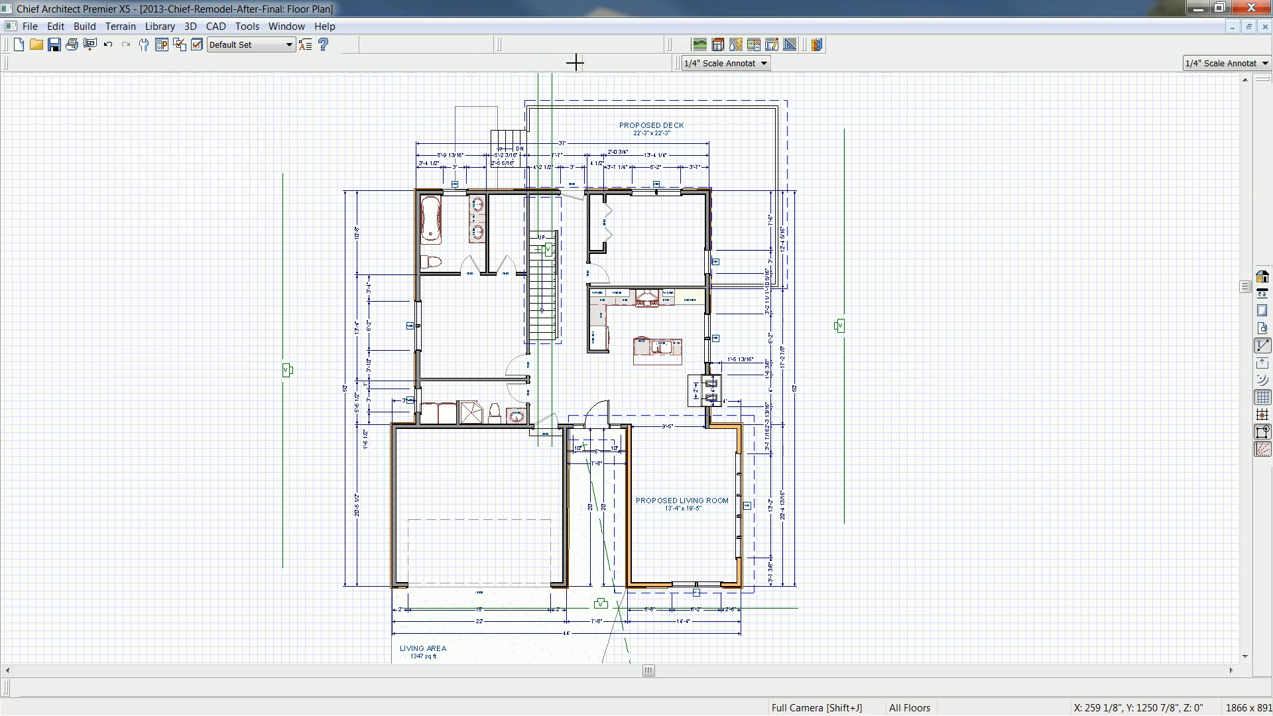
left_click_drag(643, 287, 671, 305)
scroll(671, 305, "up", 5)
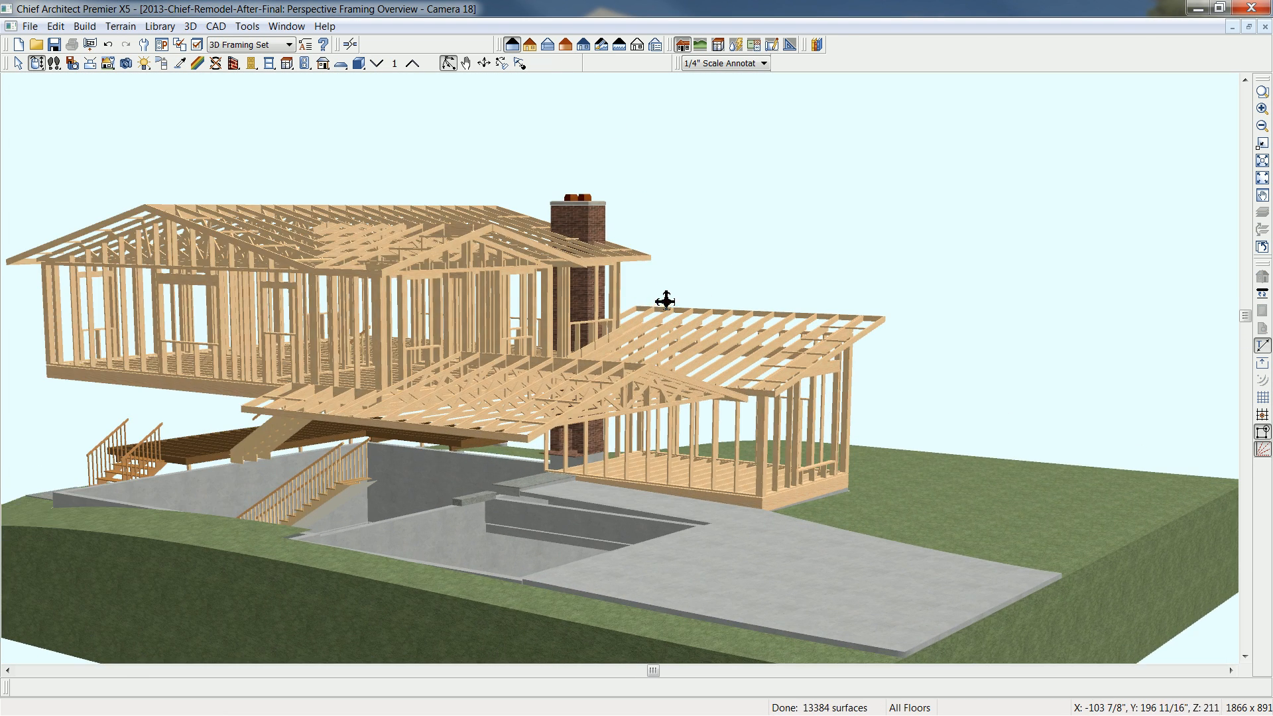
scroll(613, 270, "up", 2)
mouse_move(602, 274)
left_mouse_down()
mouse_move(572, 285)
mouse_move(578, 272)
left_mouse_up()
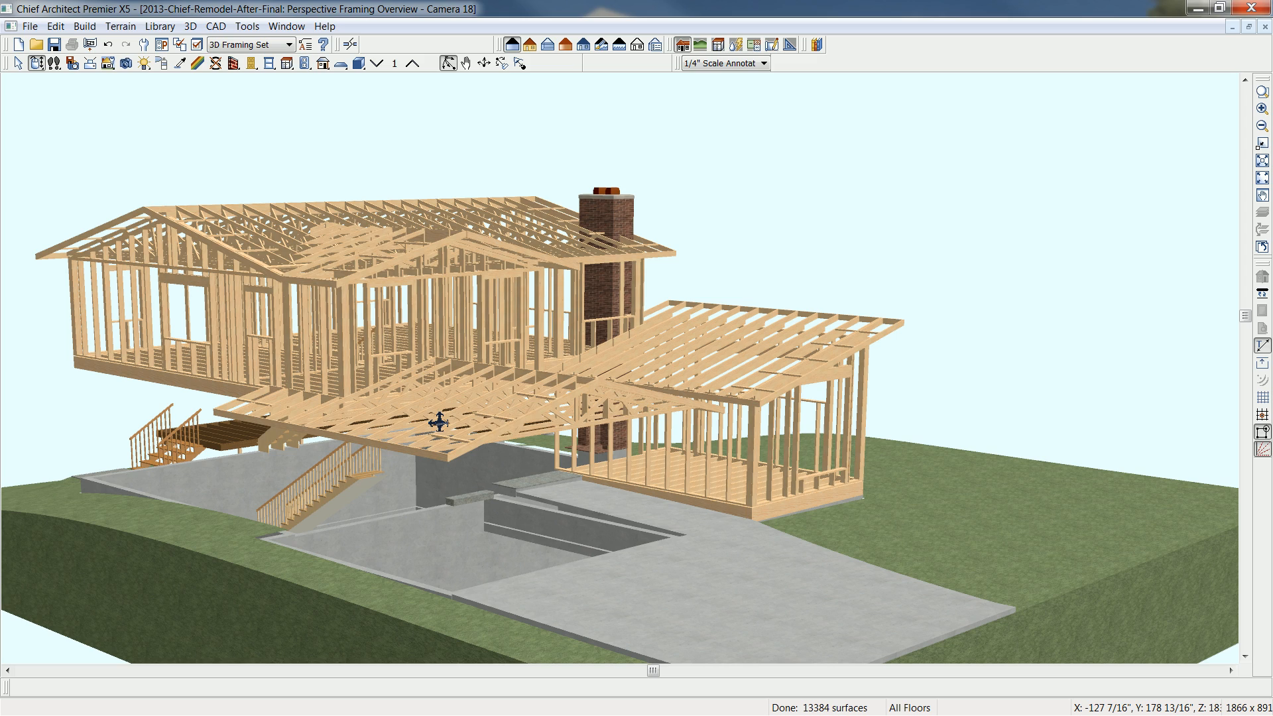
left_click_drag(804, 418, 483, 440)
left_click_drag(758, 544, 603, 317)
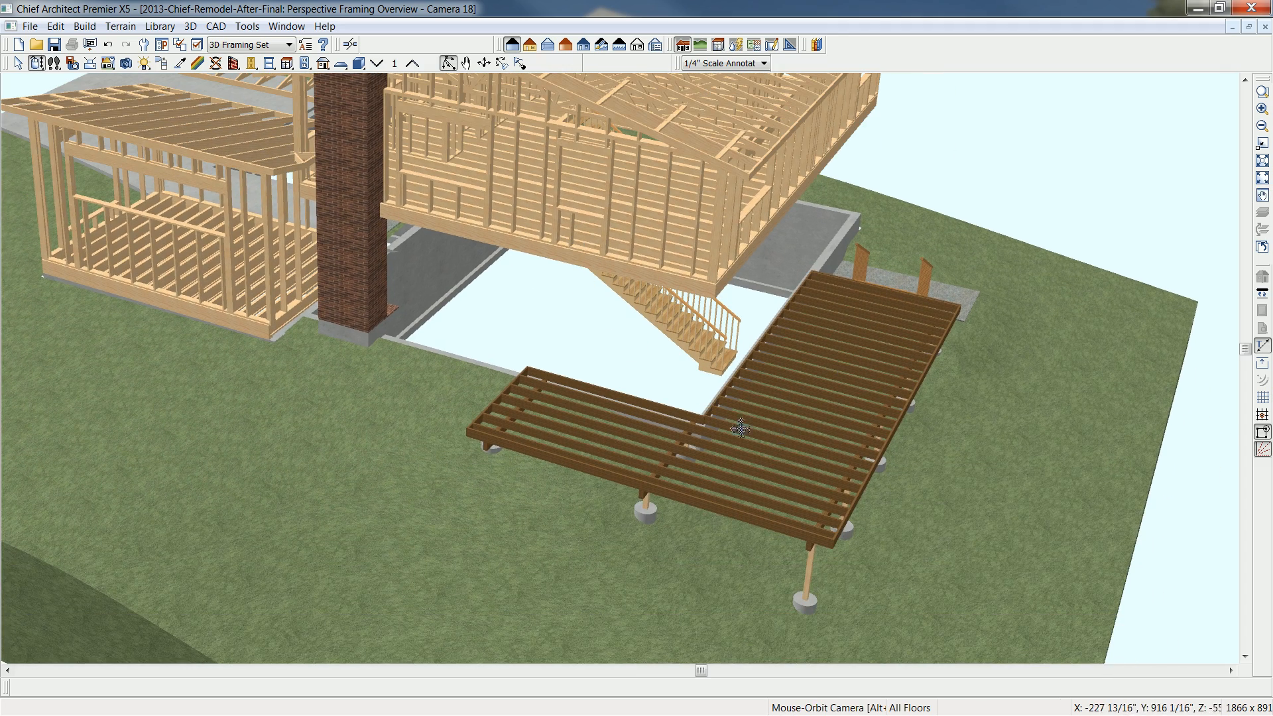
left_click_drag(489, 352, 640, 332)
left_click_drag(491, 233, 594, 450)
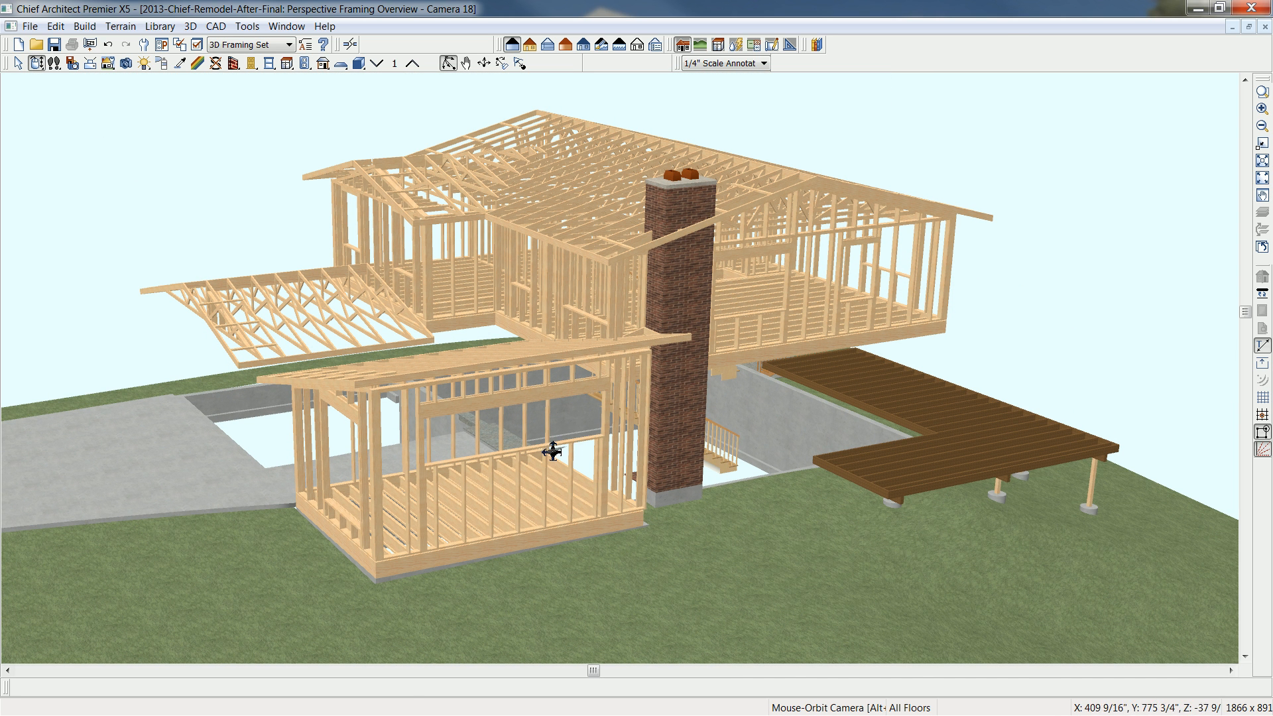
- Examine the framing types available for the header above the living room addition's wide side window opening and close its specification
scroll(554, 449, "up", 3)
left_click(520, 381)
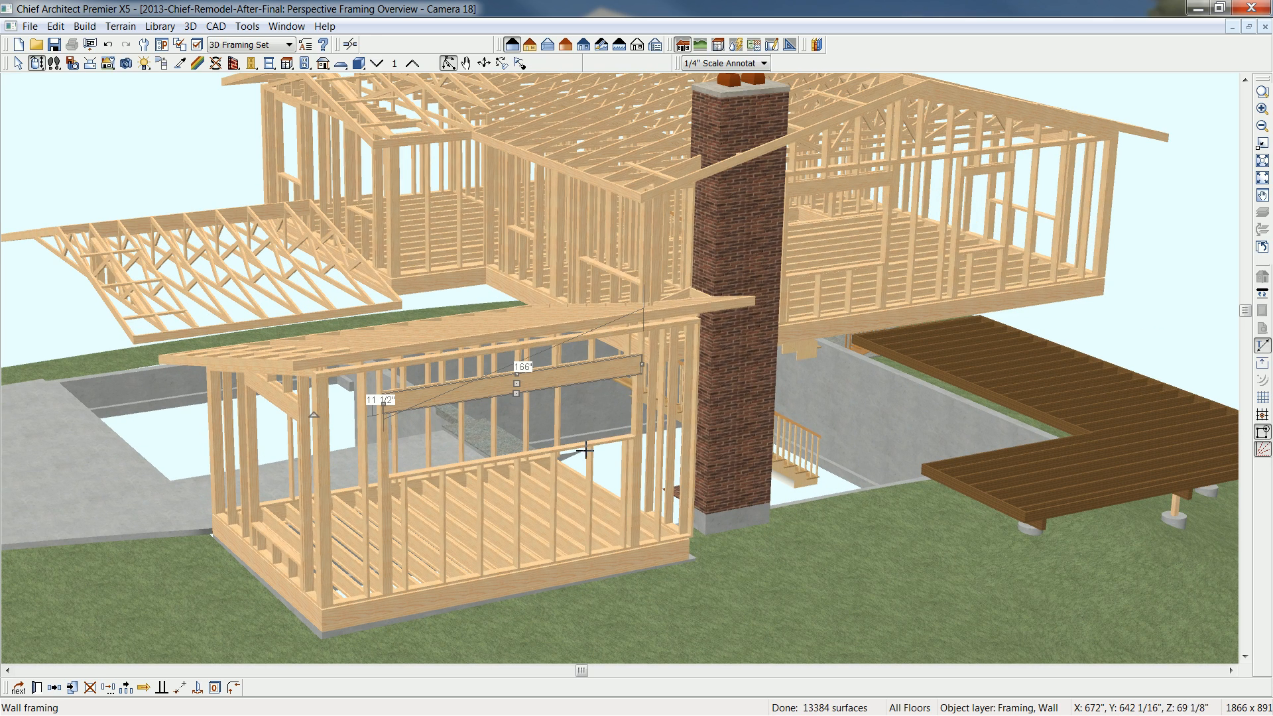
key("Delete")
left_click(720, 408)
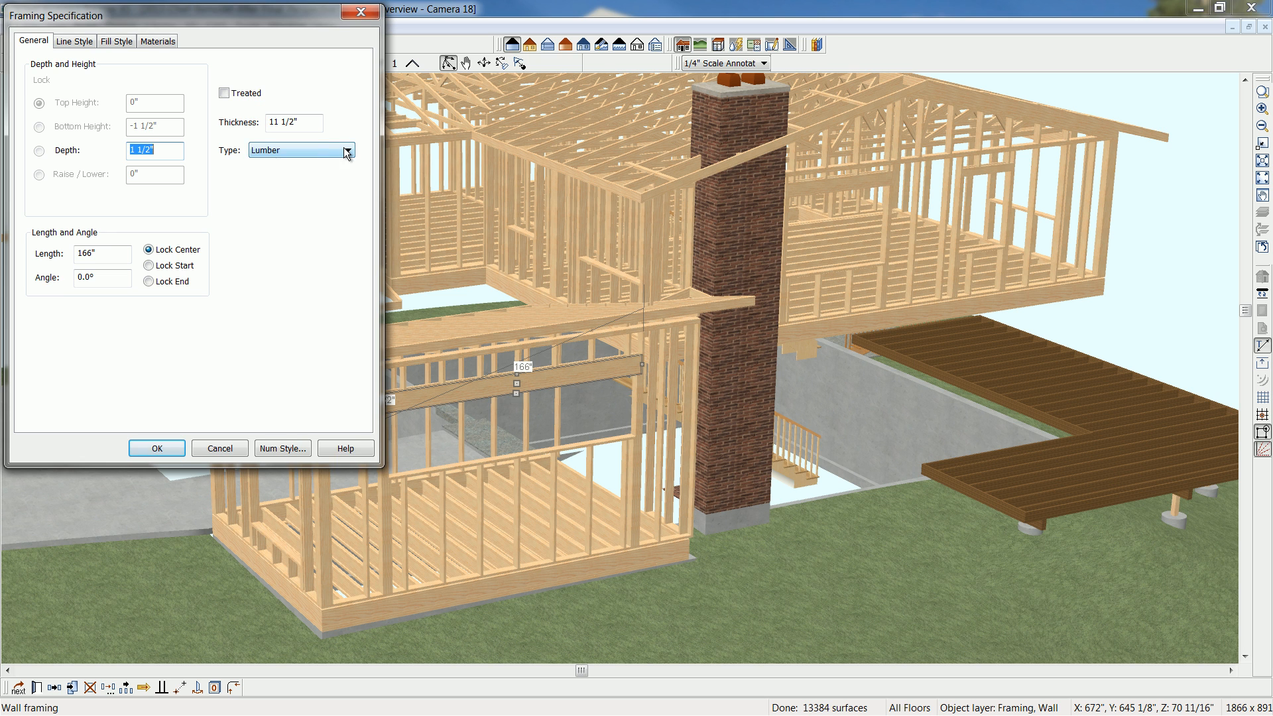
left_click(348, 151)
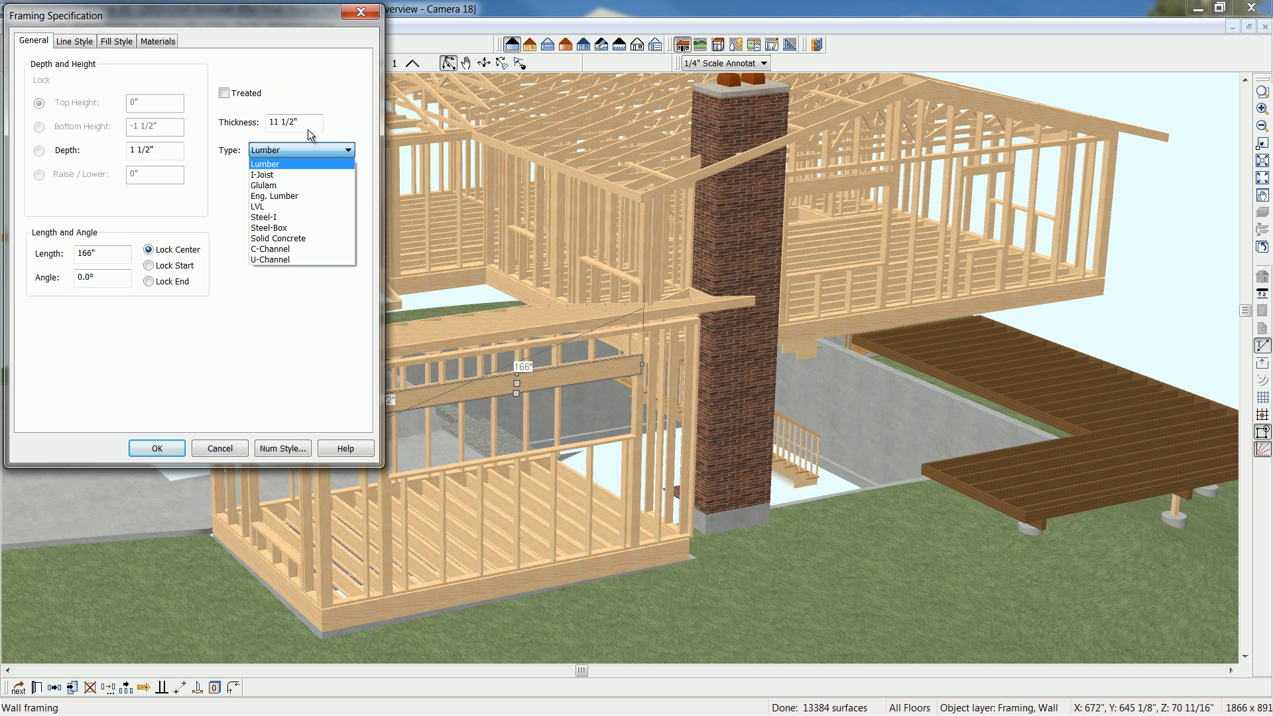
left_click(364, 18)
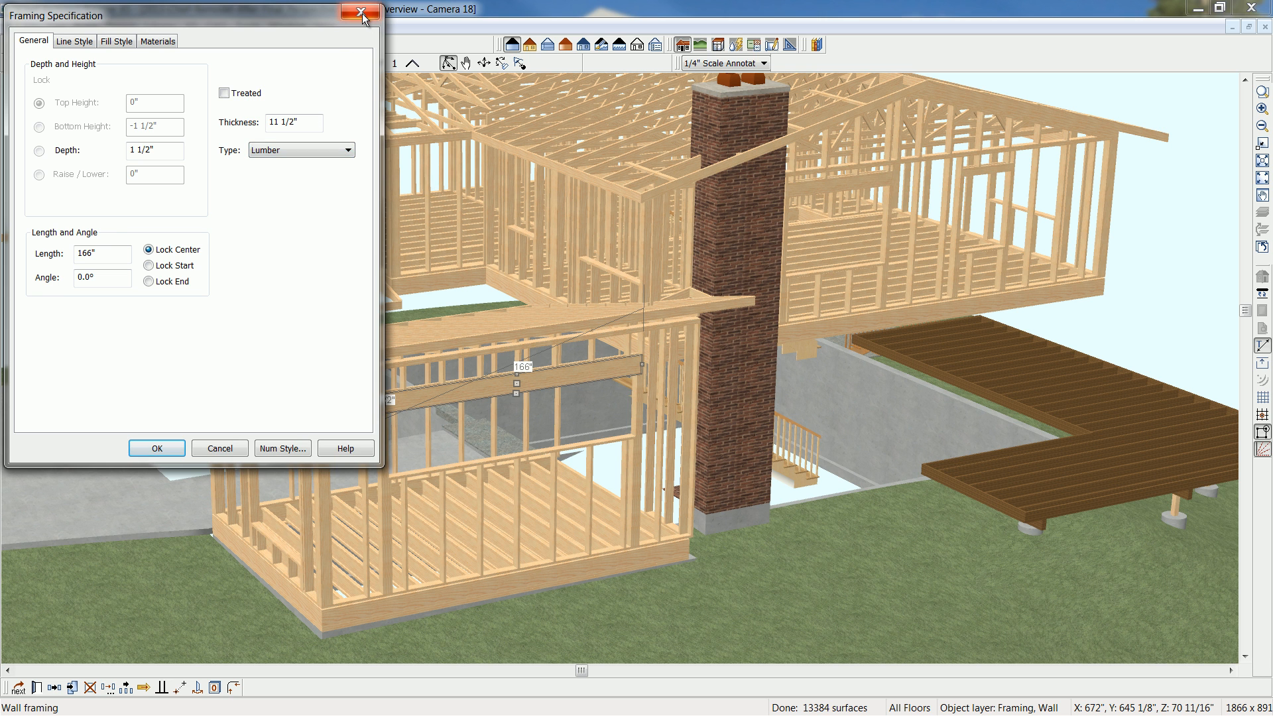
left_click(364, 18)
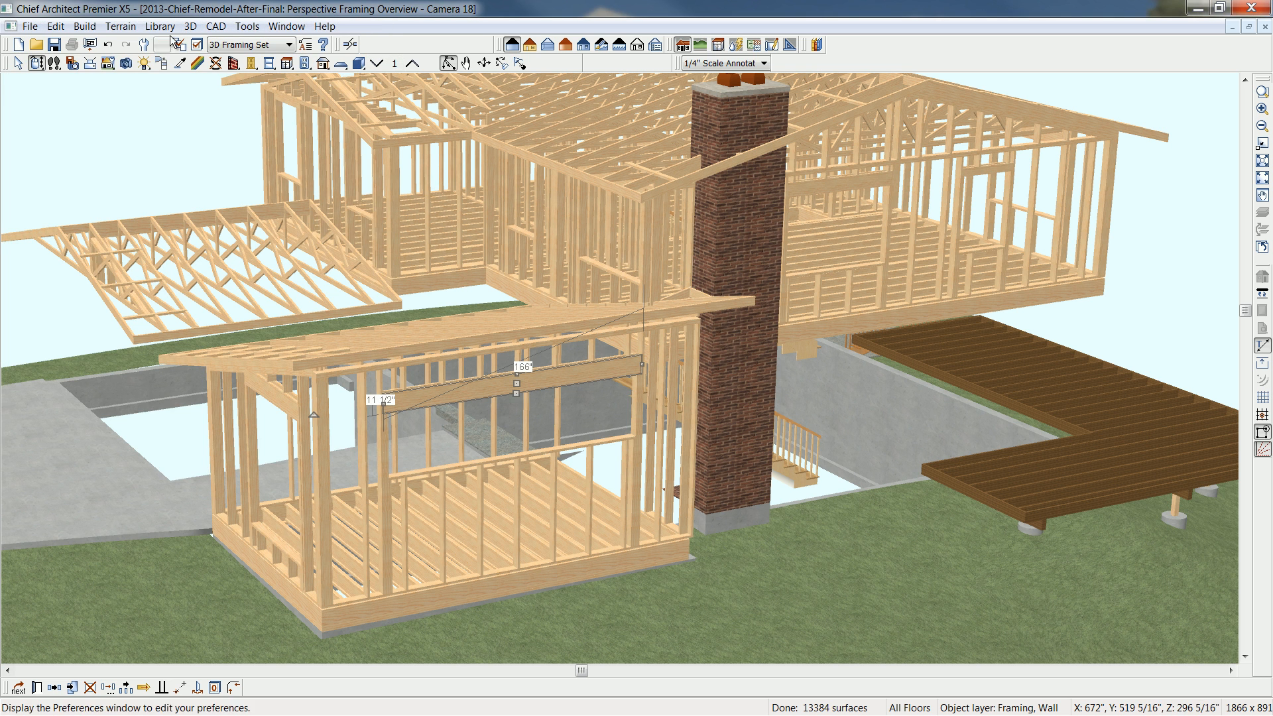
- Orbit the framing overview to examine the stairs, deck and foundation from the rear and close the view
left_click(37, 64)
left_click_drag(753, 349, 501, 321)
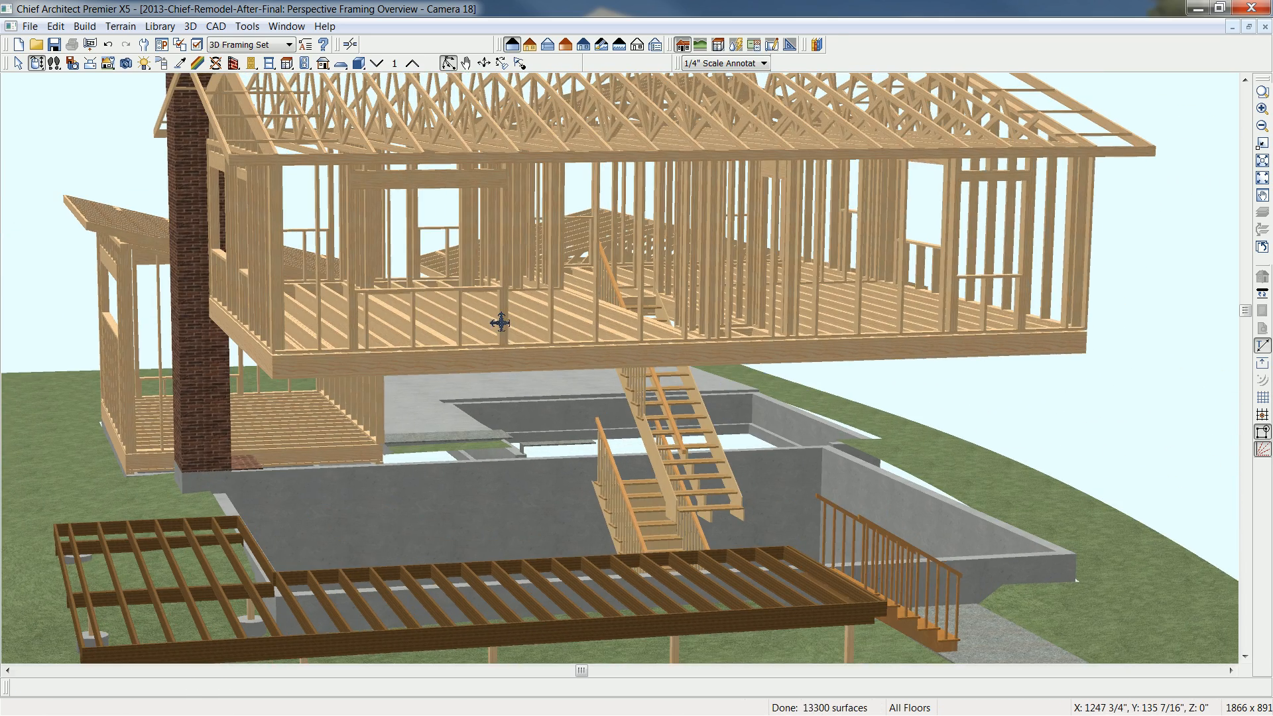
middle_click_drag(720, 355, 681, 358)
left_click_drag(720, 370, 427, 362)
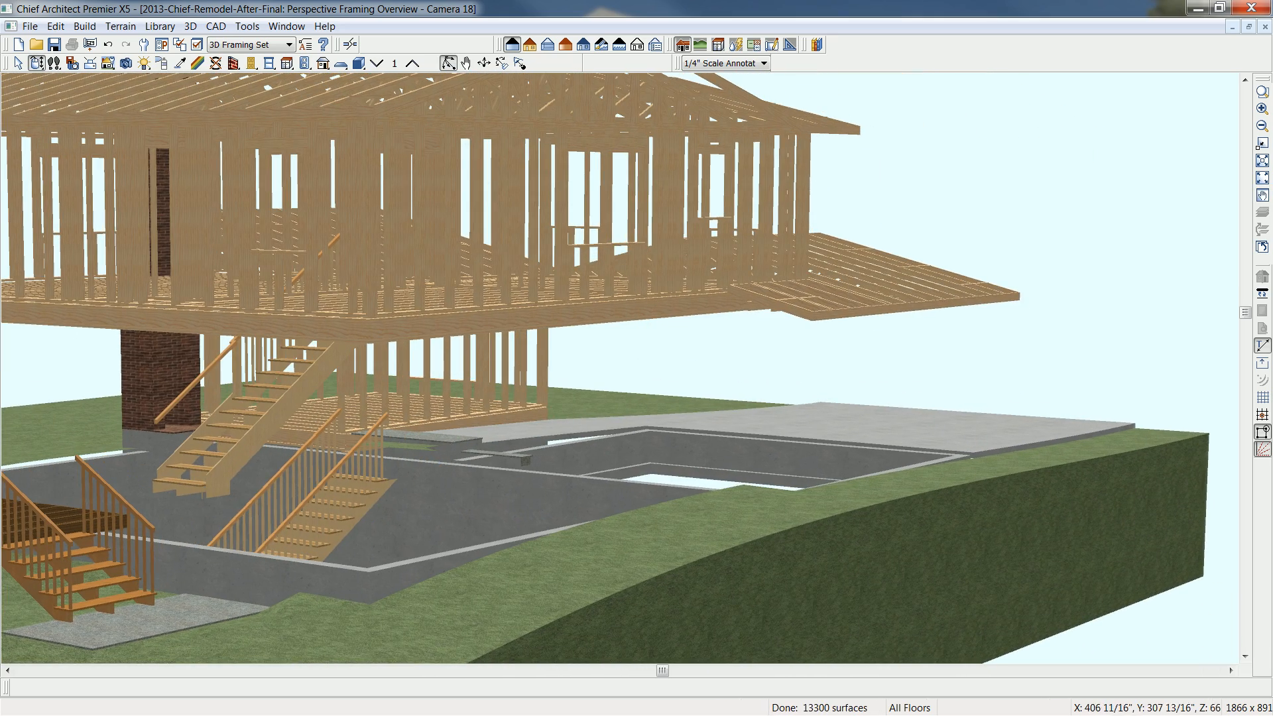
left_click(1263, 26)
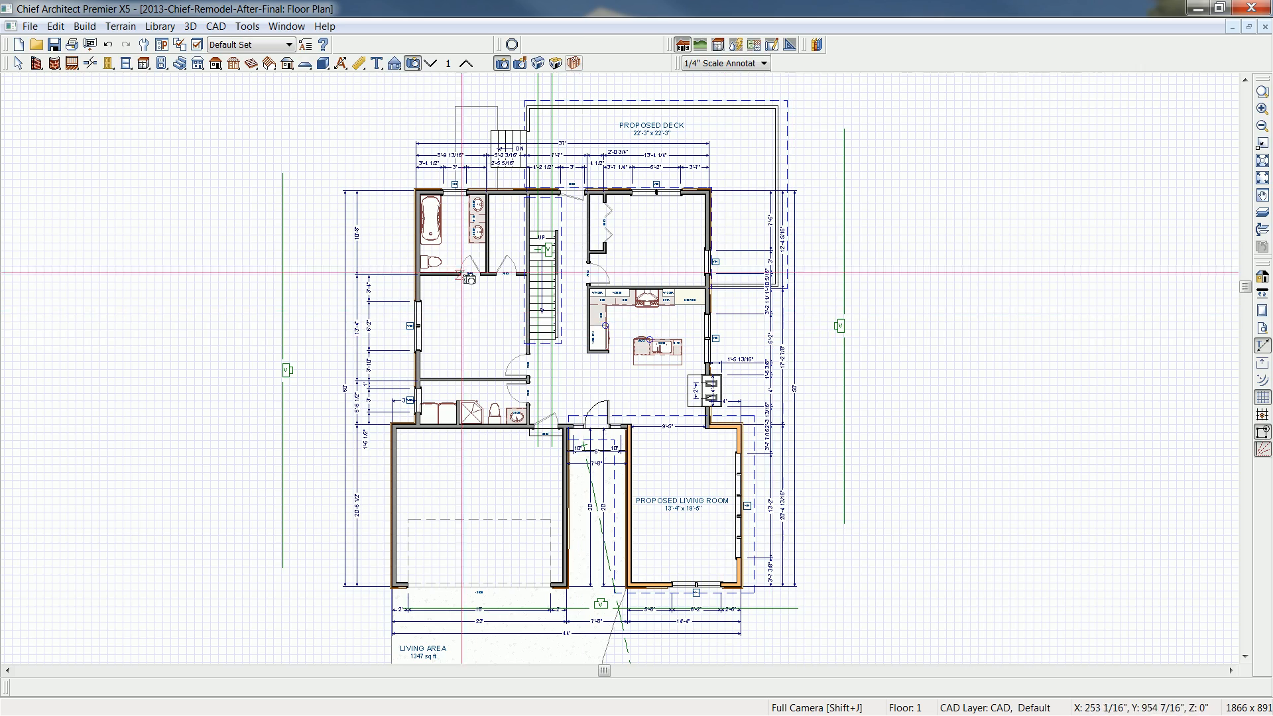
- Open Cross Section 2 through the stairwell from the floor plan and examine both stair runs and the headroom dimension
key("space")
left_click_drag(554, 258, 552, 258)
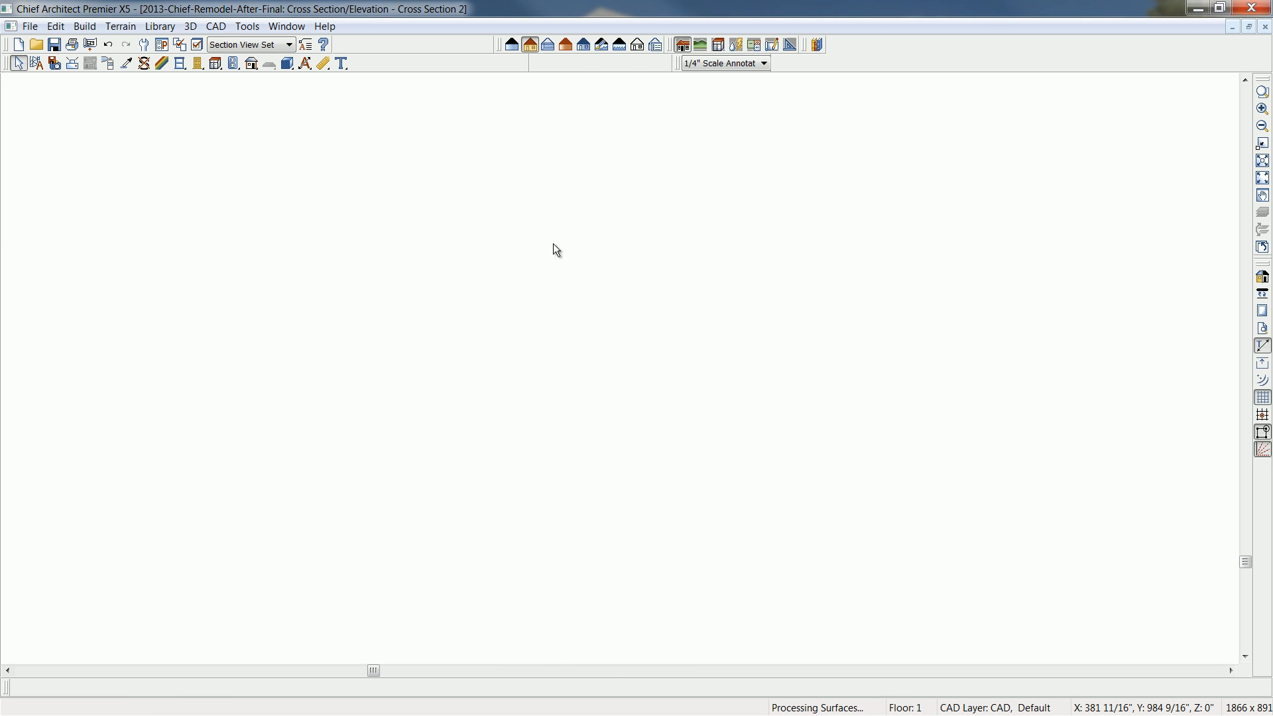
scroll(591, 468, "up", 5)
scroll(591, 468, "up", 1)
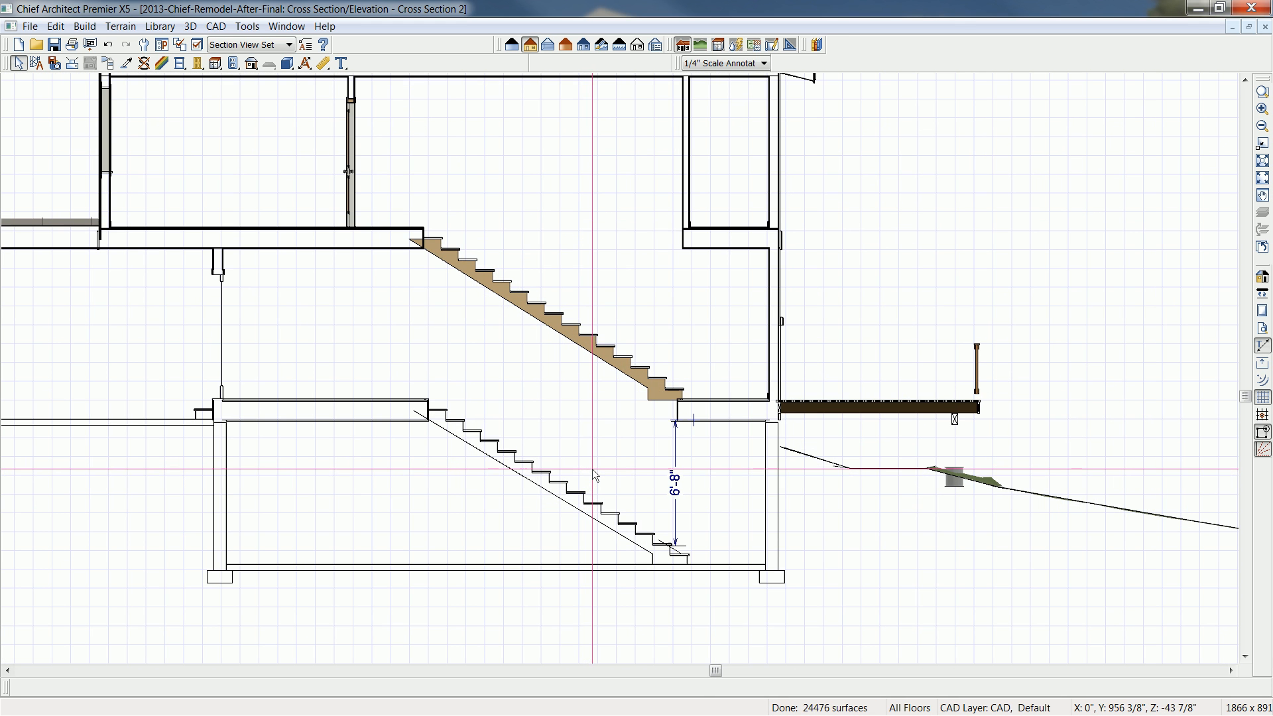
scroll(690, 519, "up", 1)
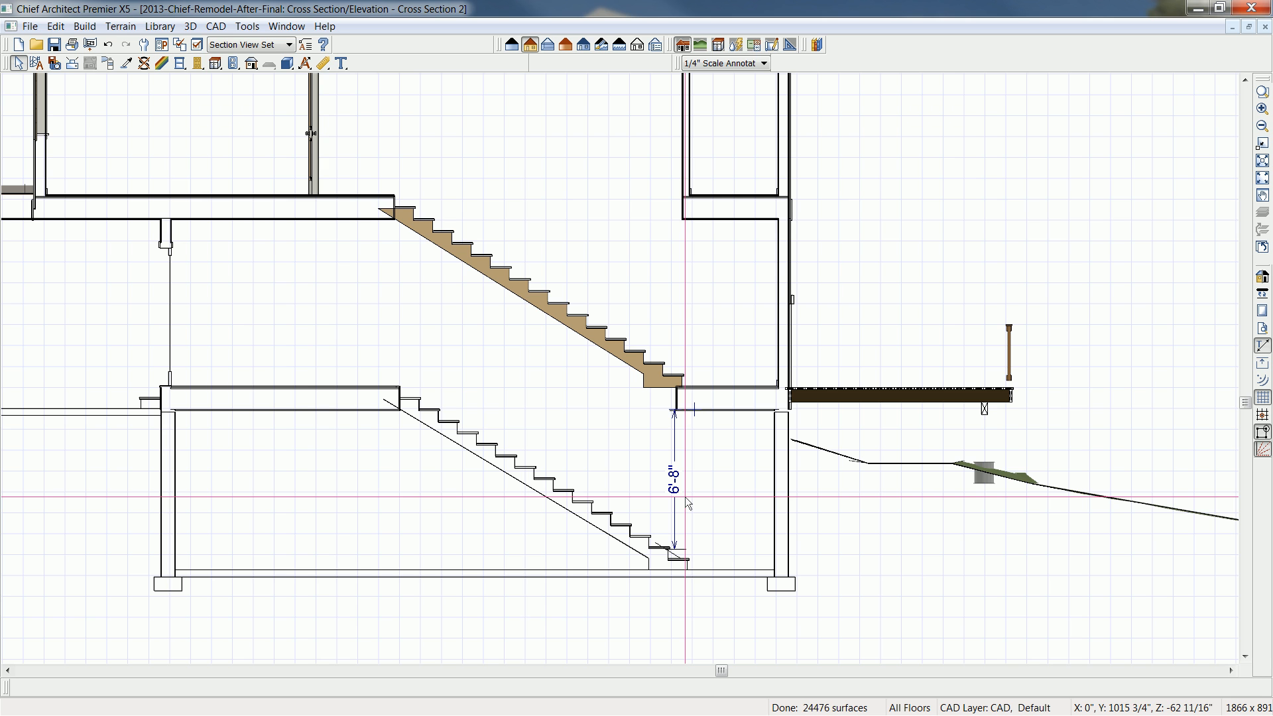
- Switch to Adobe Acrobat Pro and go back to title page A-1 of 2013-Chief-Remodel-After.pdf to examine the before and after renderings
key("alt+Tab")
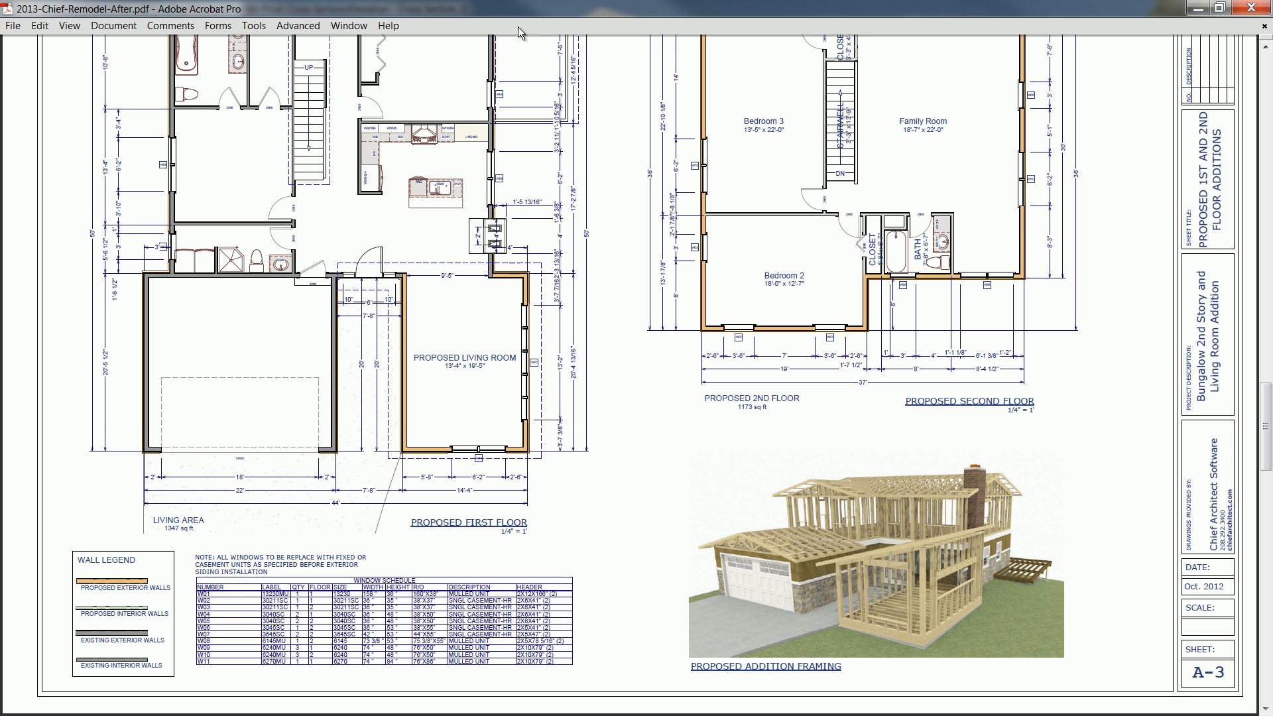
key("Page_Up")
key("Page_Up")
key("Page_Up")
key("Page_Up")
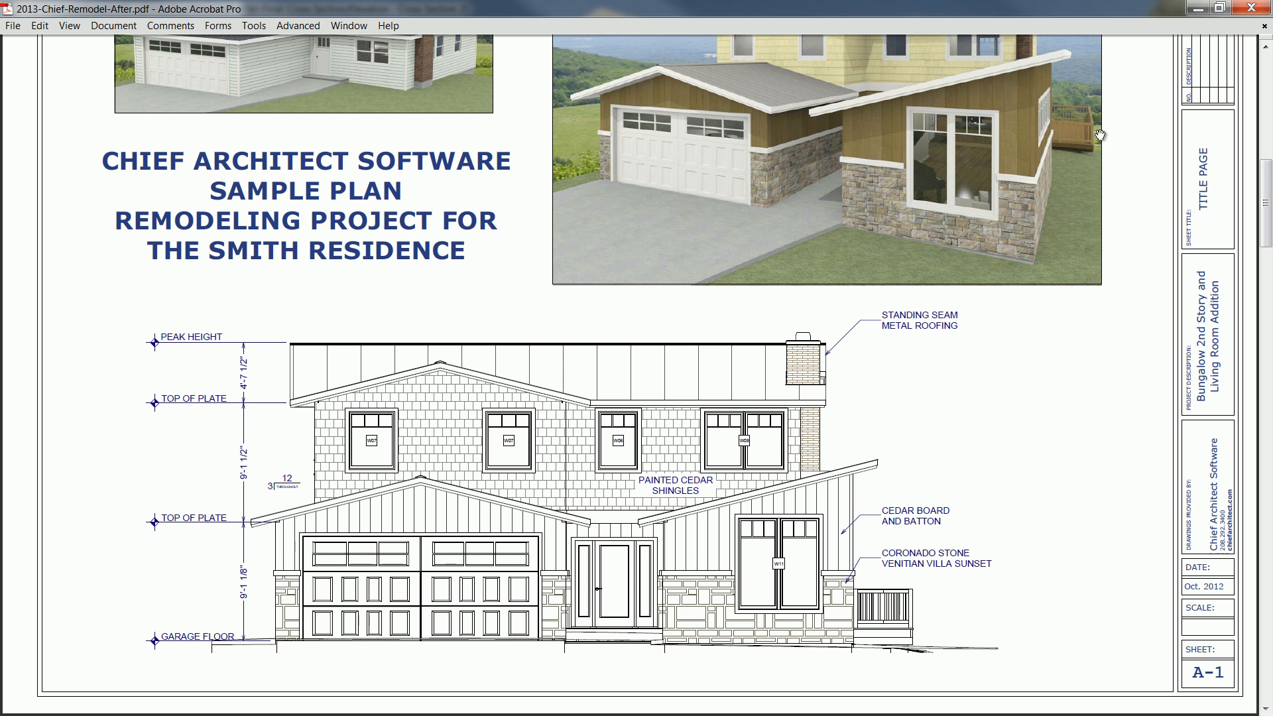
scroll(1081, 219, "up", 3)
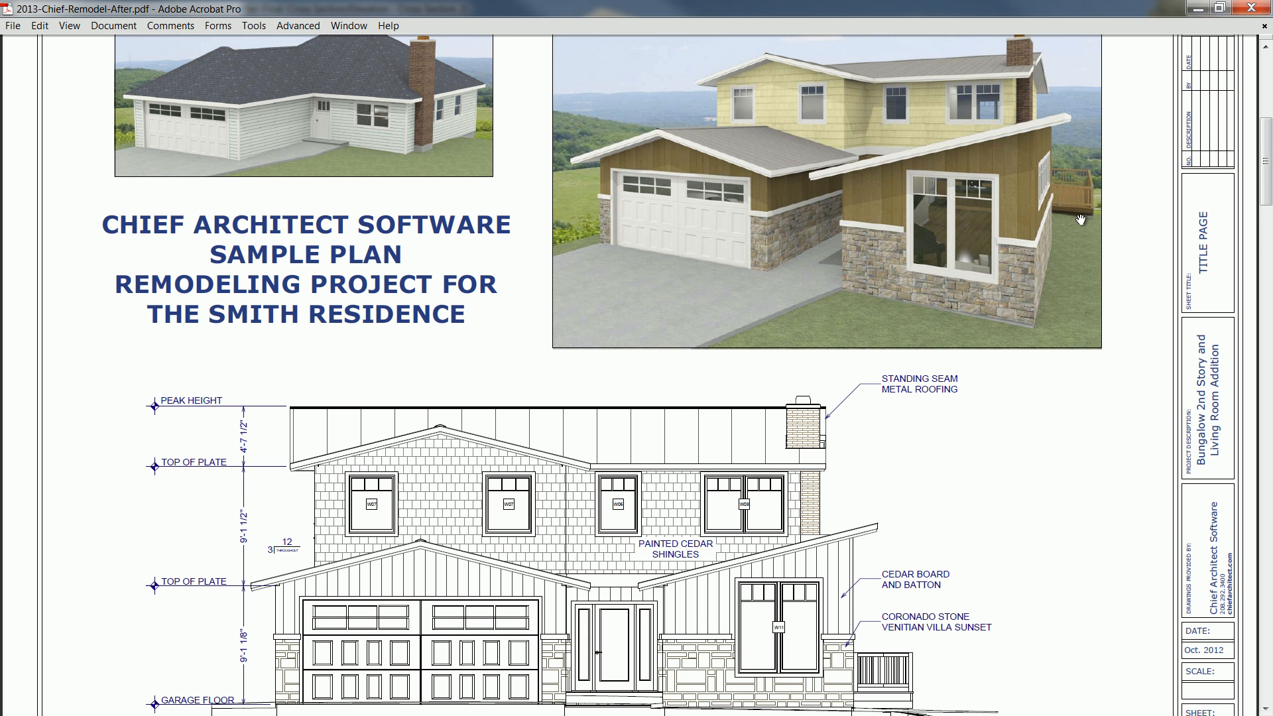
scroll(1080, 219, "up", 1)
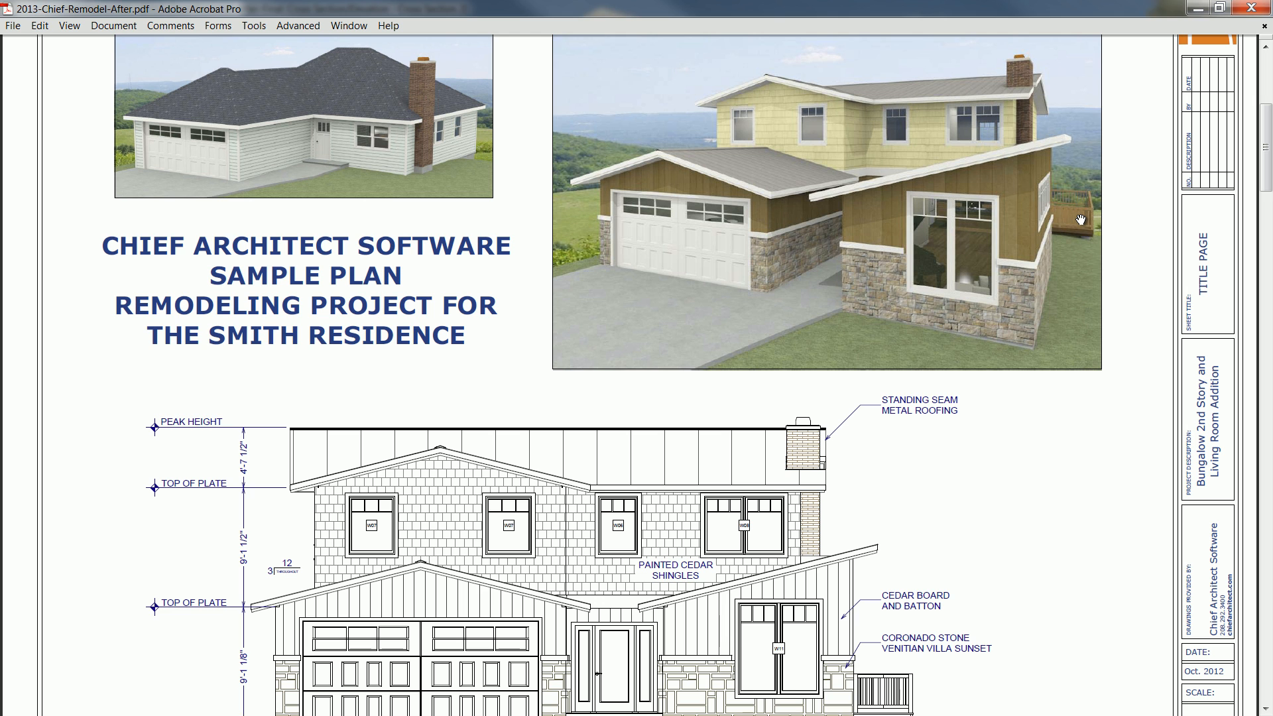
scroll(1081, 219, "up", 1)
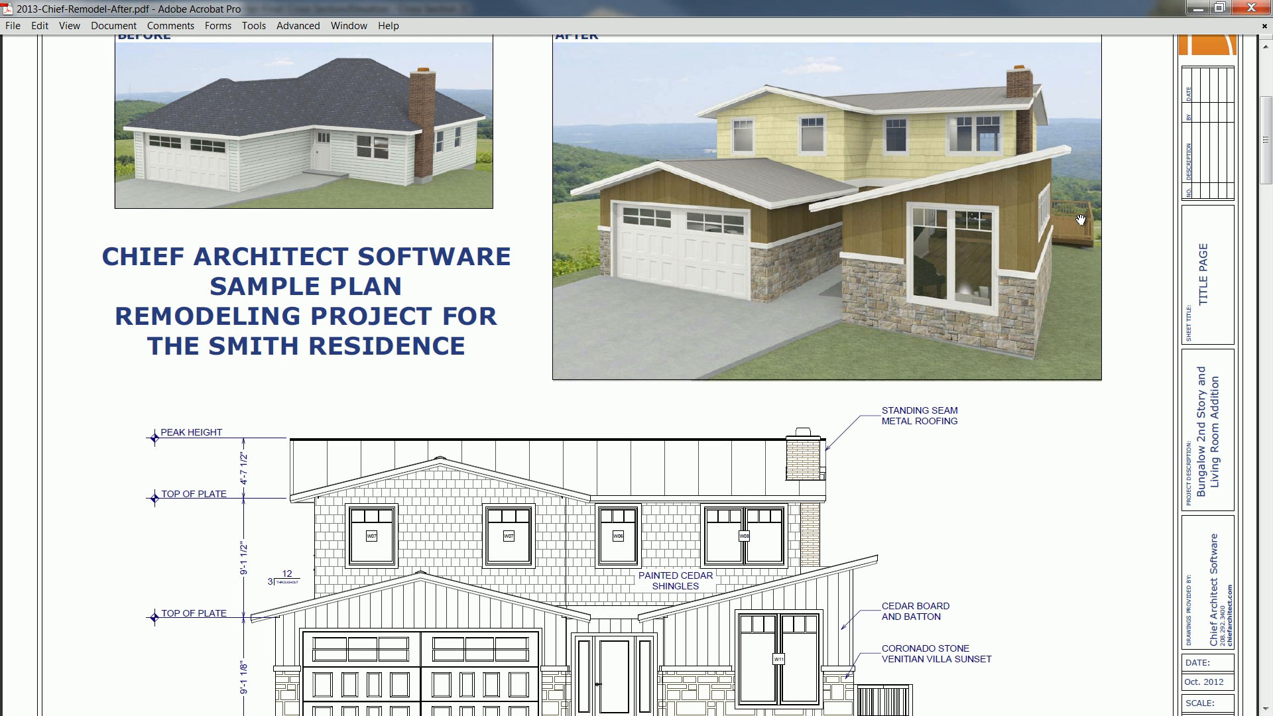